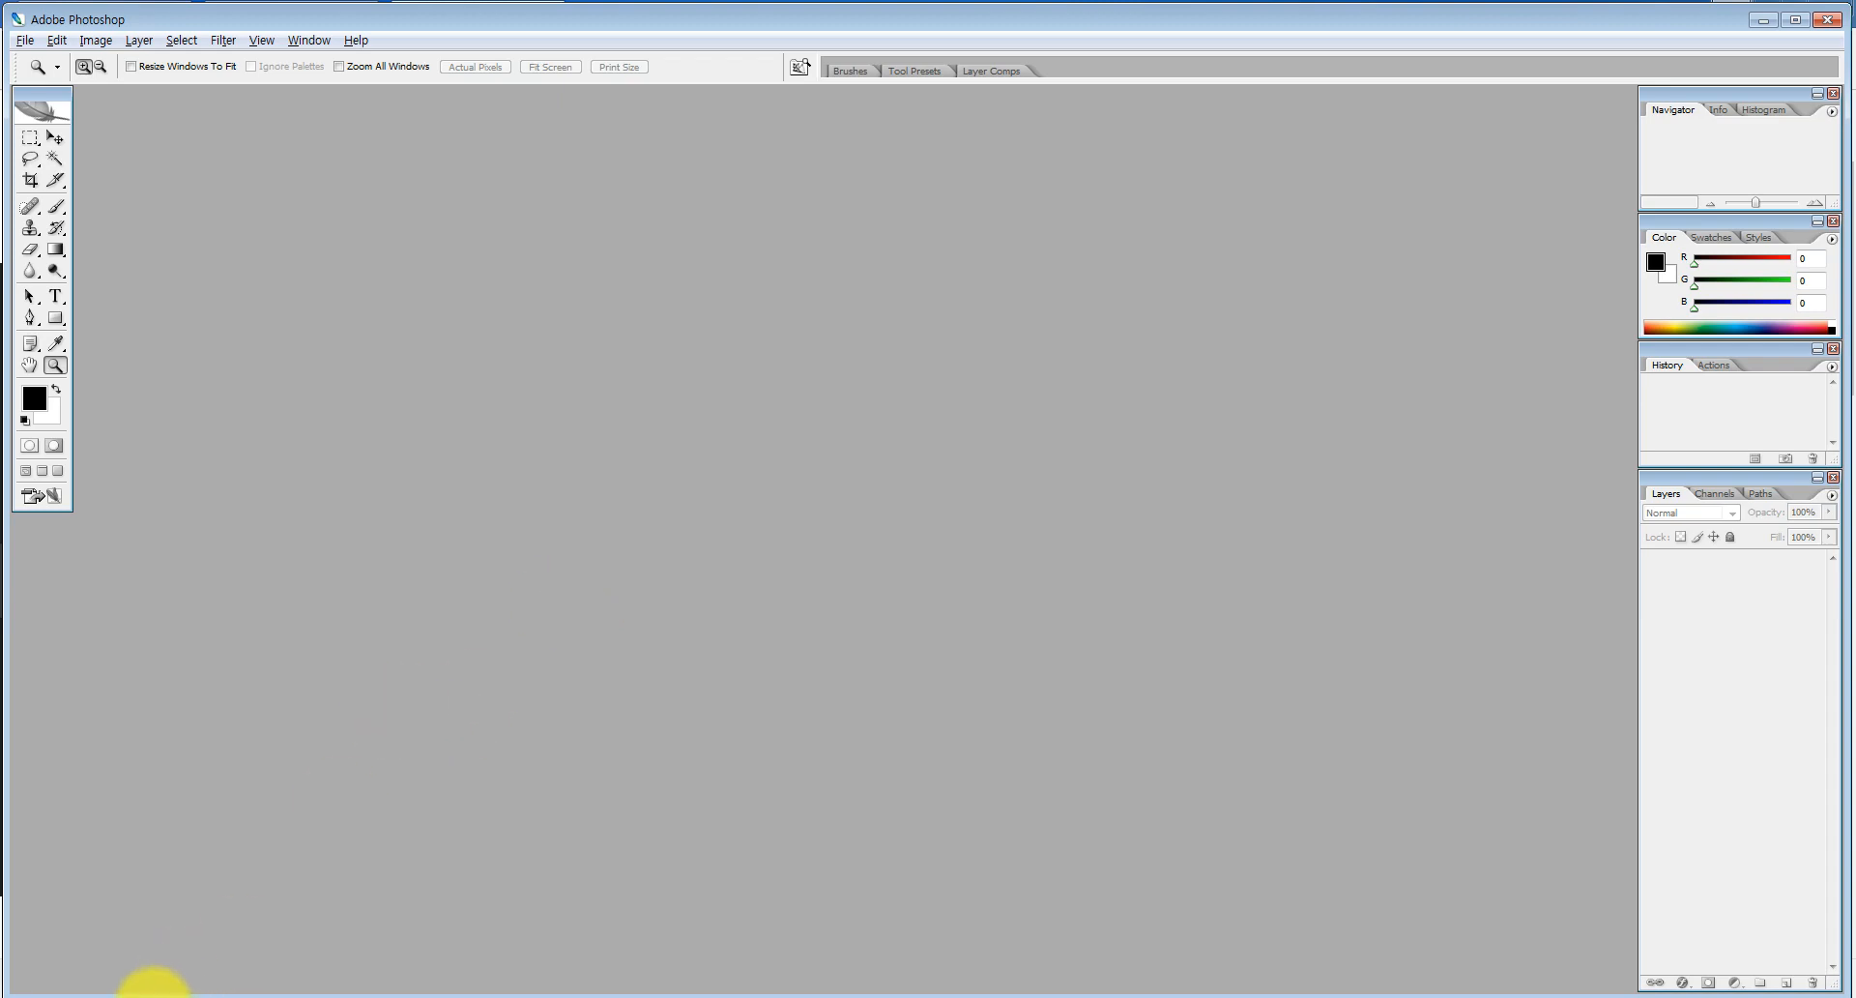
# Switch to the browser and look over the dark parquet flooring texture in the image search results
pyautogui.click(149, 997)
pyautogui.scroll(1, 973, 623)
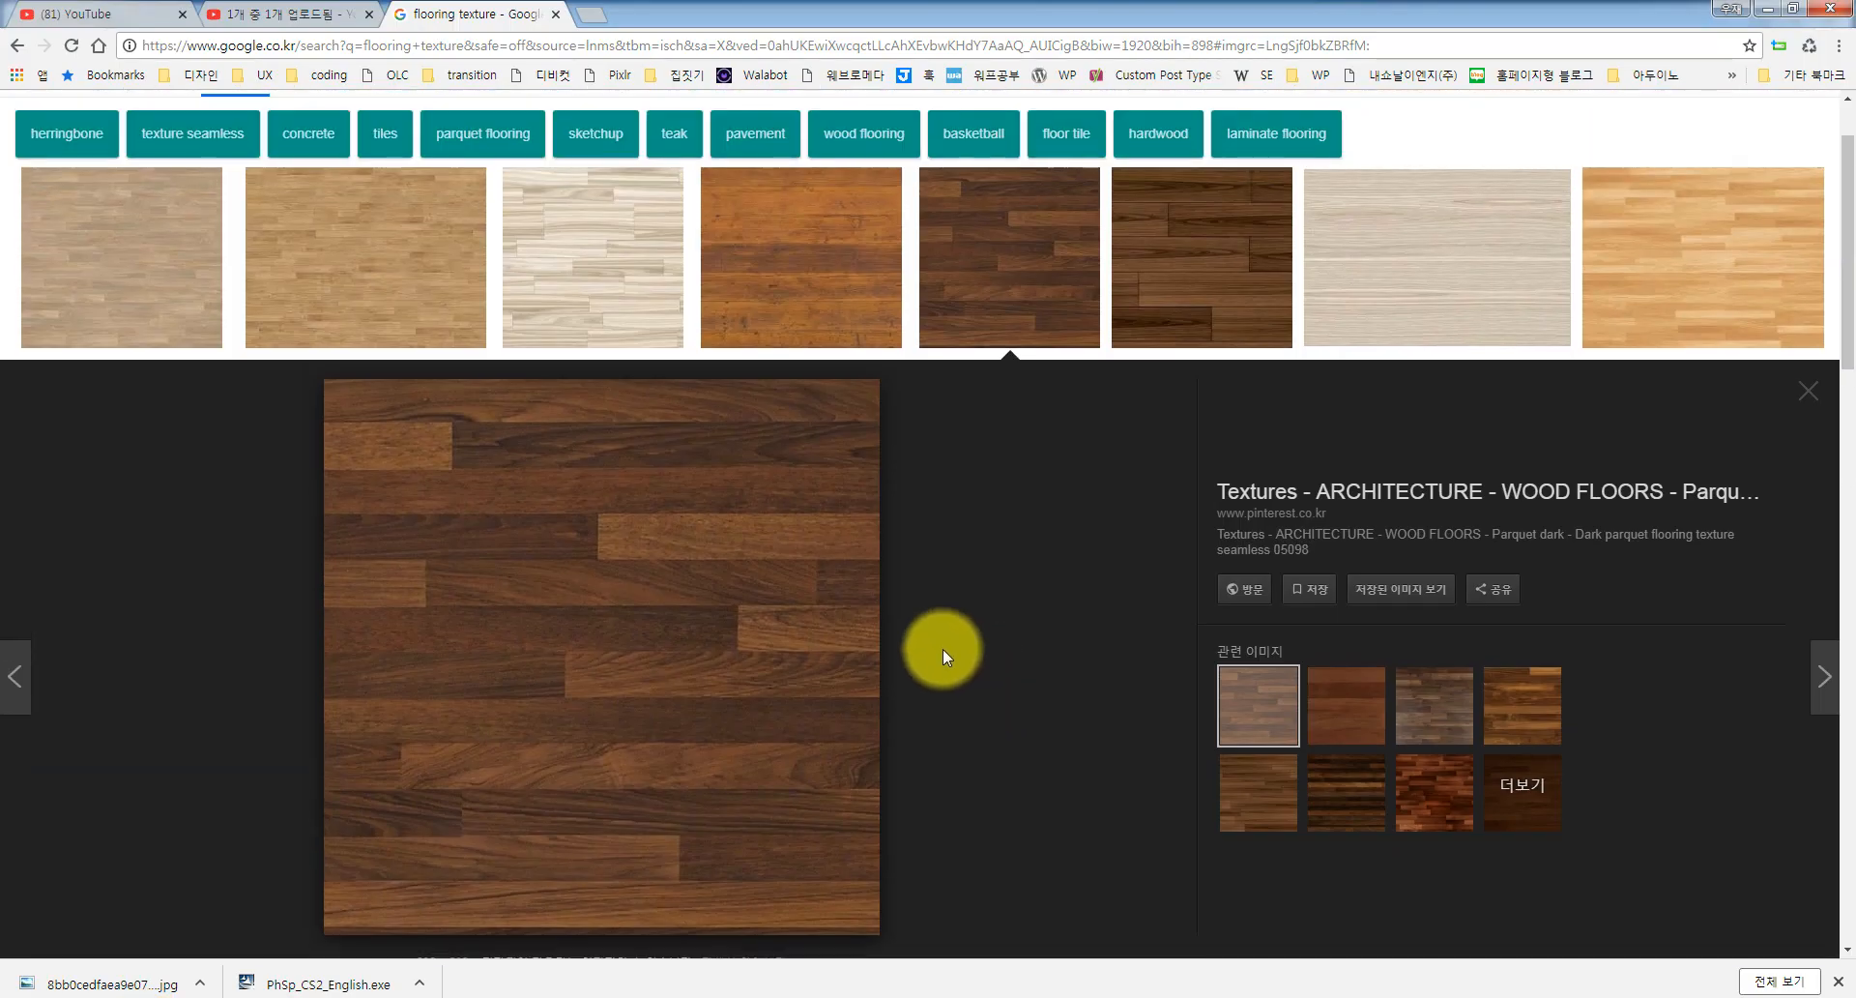
pyautogui.scroll(-1, 943, 649)
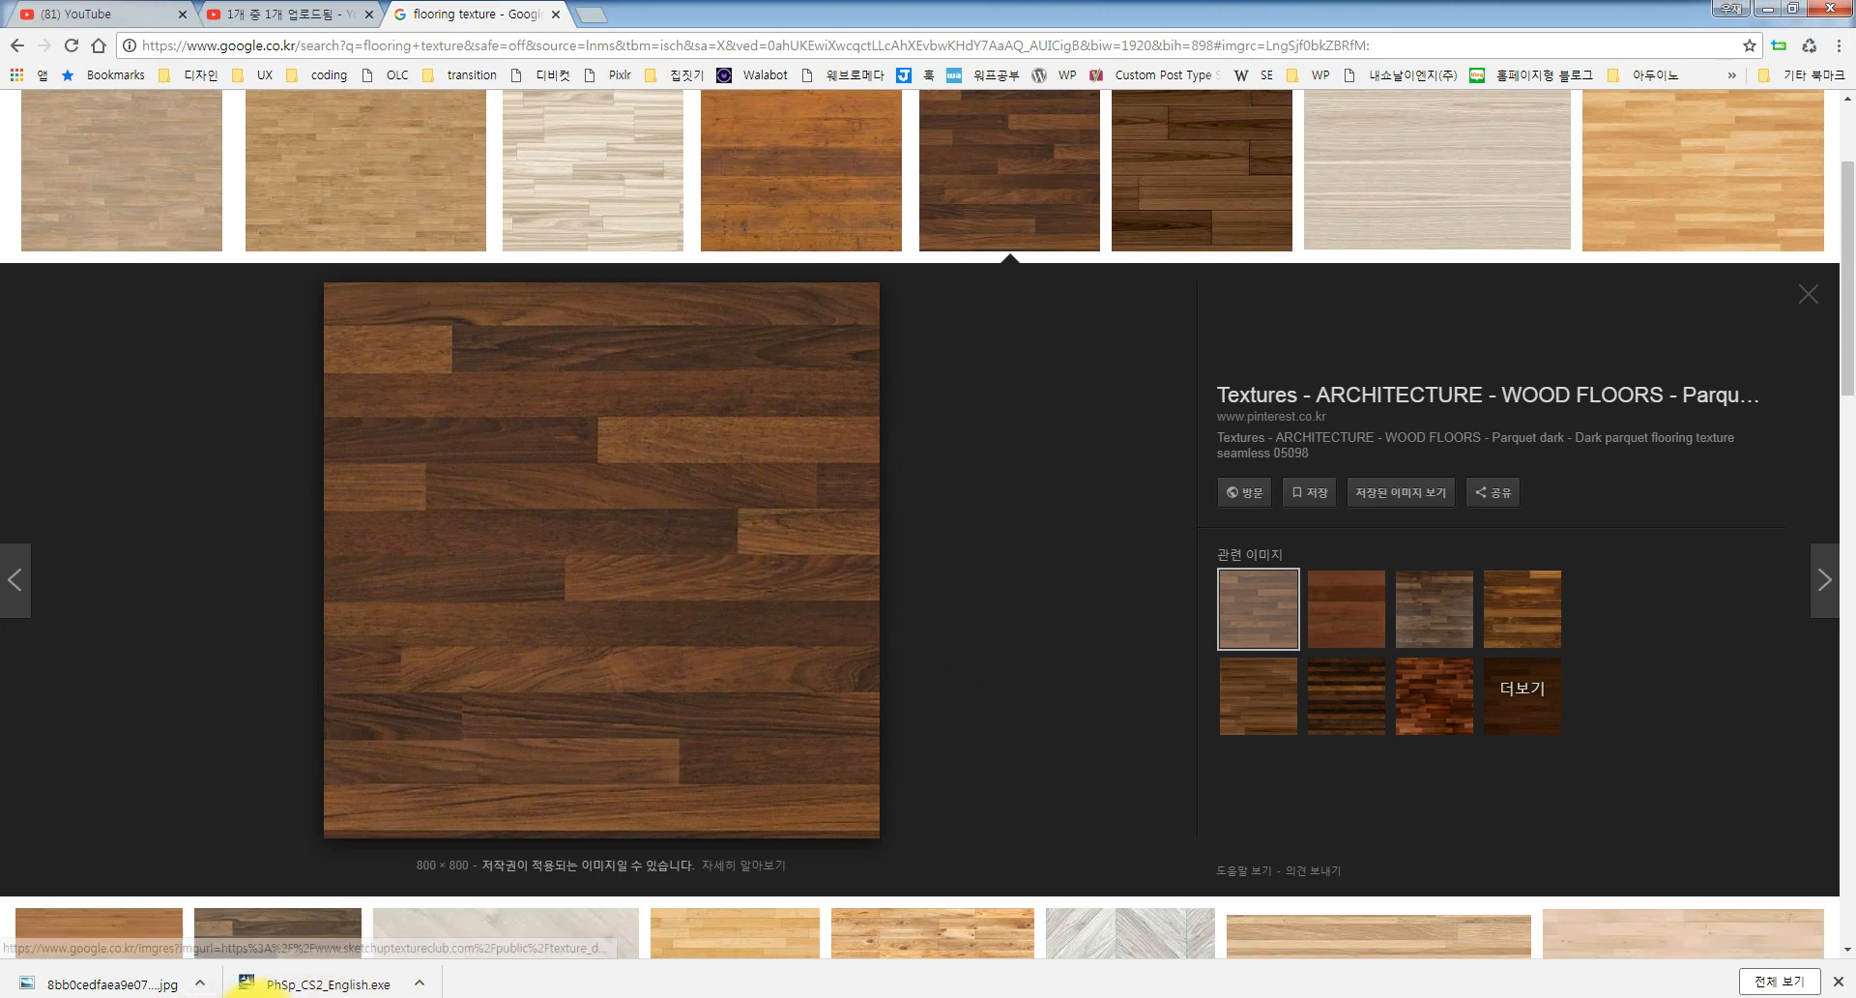
# Switch to SketchUp and set the dark wood floor material's texture width to 1500 mm
pyautogui.click(250, 996)
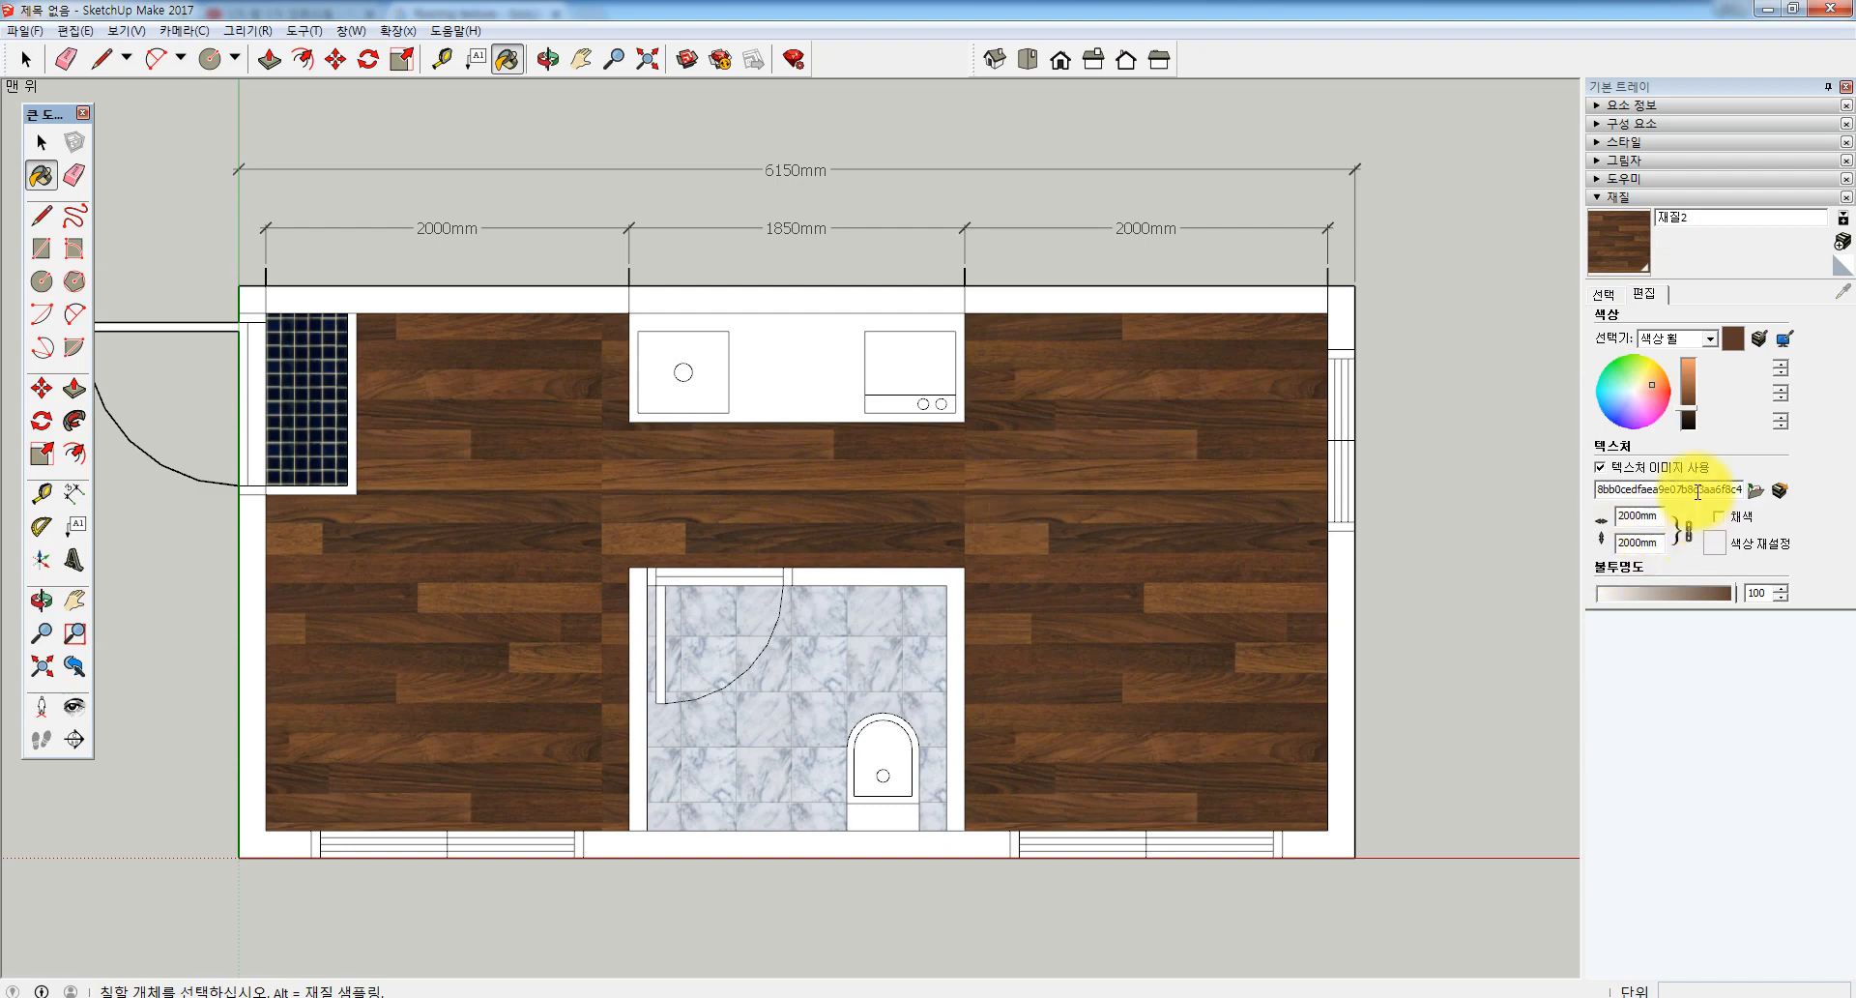
pyautogui.click(1659, 516)
pyautogui.write('1500')
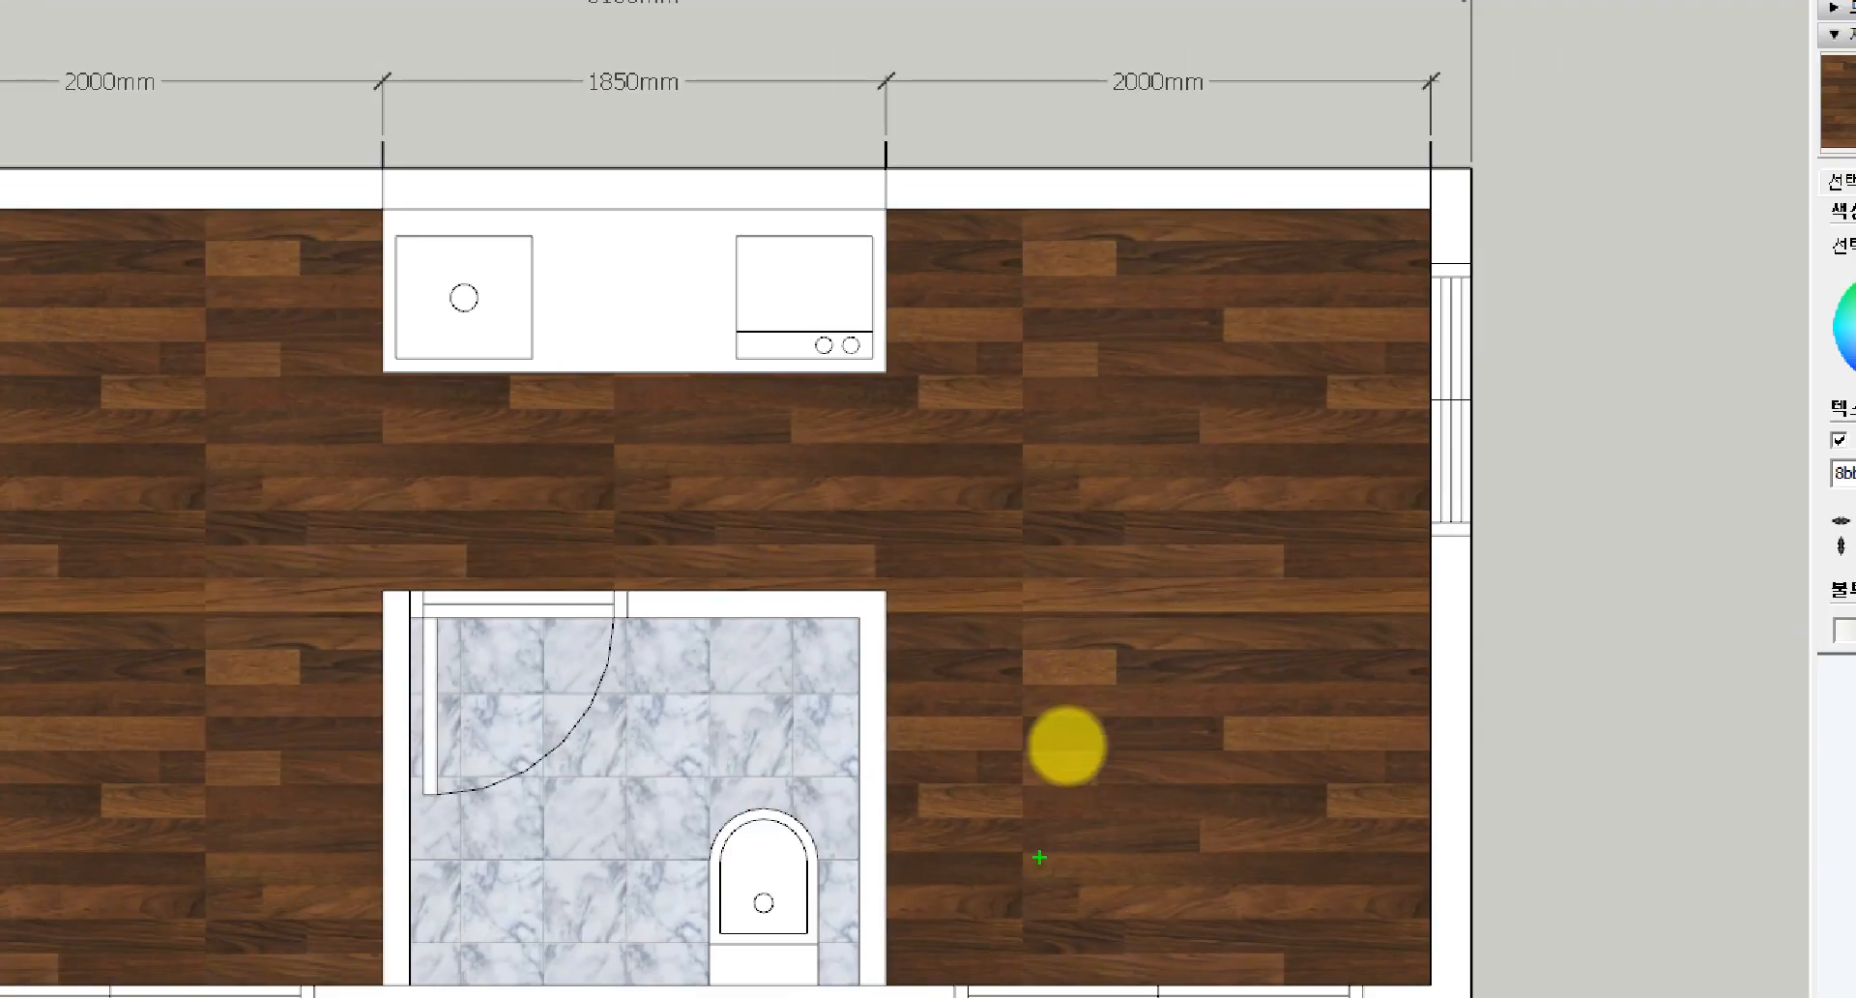
pyautogui.moveTo(1068, 777)
pyautogui.mouseDown()
pyautogui.moveTo(1032, 643)
pyautogui.moveTo(1040, 410)
pyautogui.moveTo(1118, 551)
pyautogui.moveTo(1010, 834)
pyautogui.mouseUp()
pyautogui.moveTo(270, 774)
pyautogui.mouseDown()
pyautogui.moveTo(215, 805)
pyautogui.moveTo(209, 434)
pyautogui.moveTo(198, 356)
pyautogui.moveTo(170, 322)
pyautogui.moveTo(199, 295)
pyautogui.moveTo(225, 598)
pyautogui.moveTo(199, 817)
pyautogui.mouseUp()
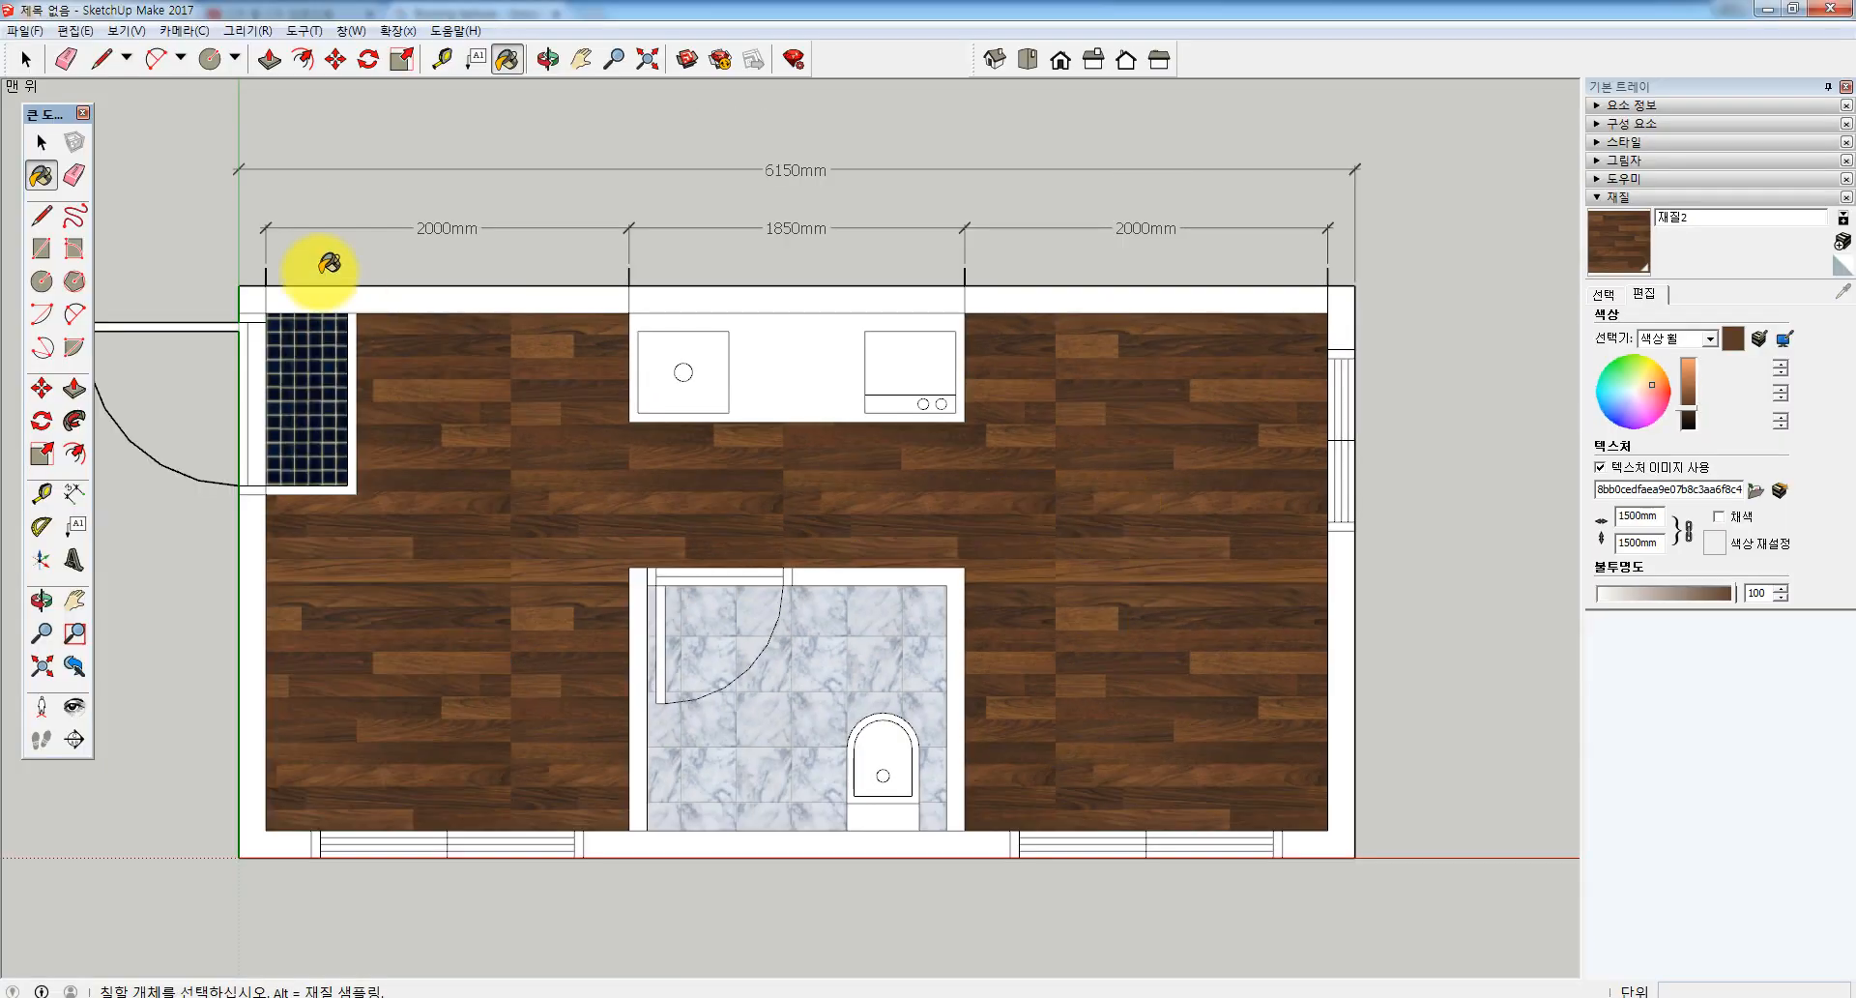
pyautogui.click(25, 61)
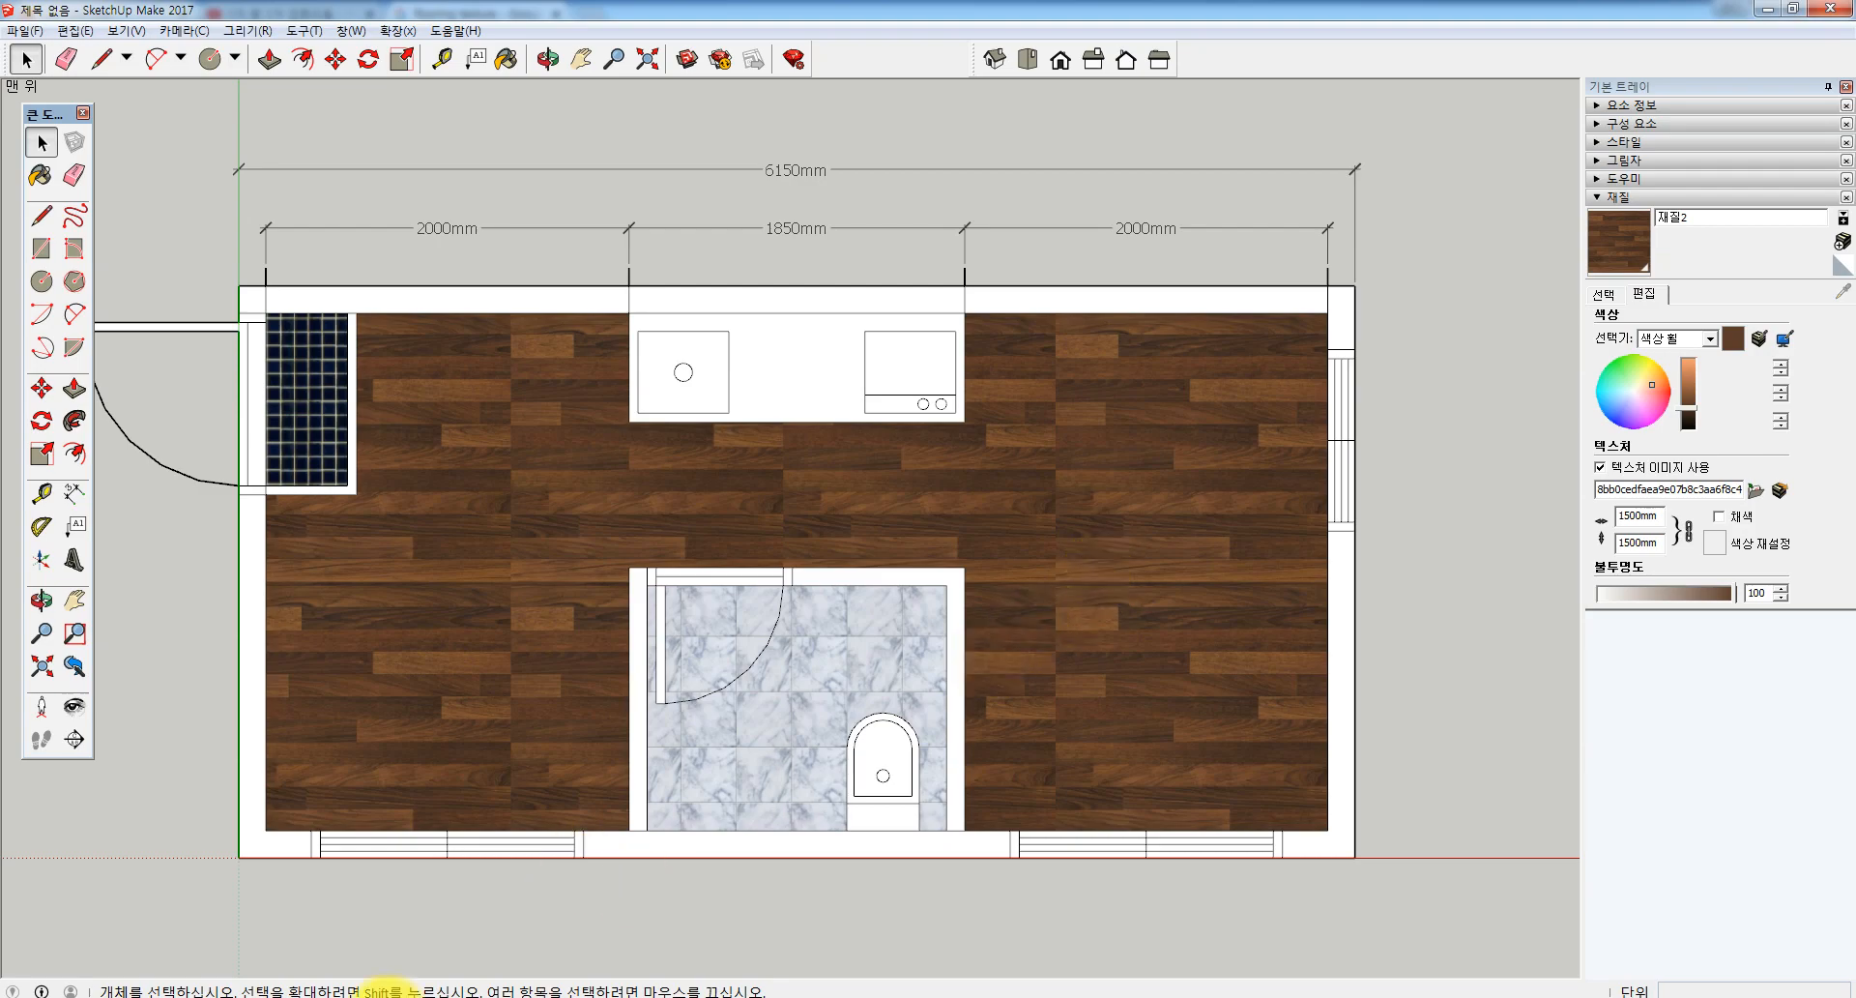
# Return to the browser and review the "flooring texture" search term and the enlarged dark parquet image
pyautogui.click(394, 997)
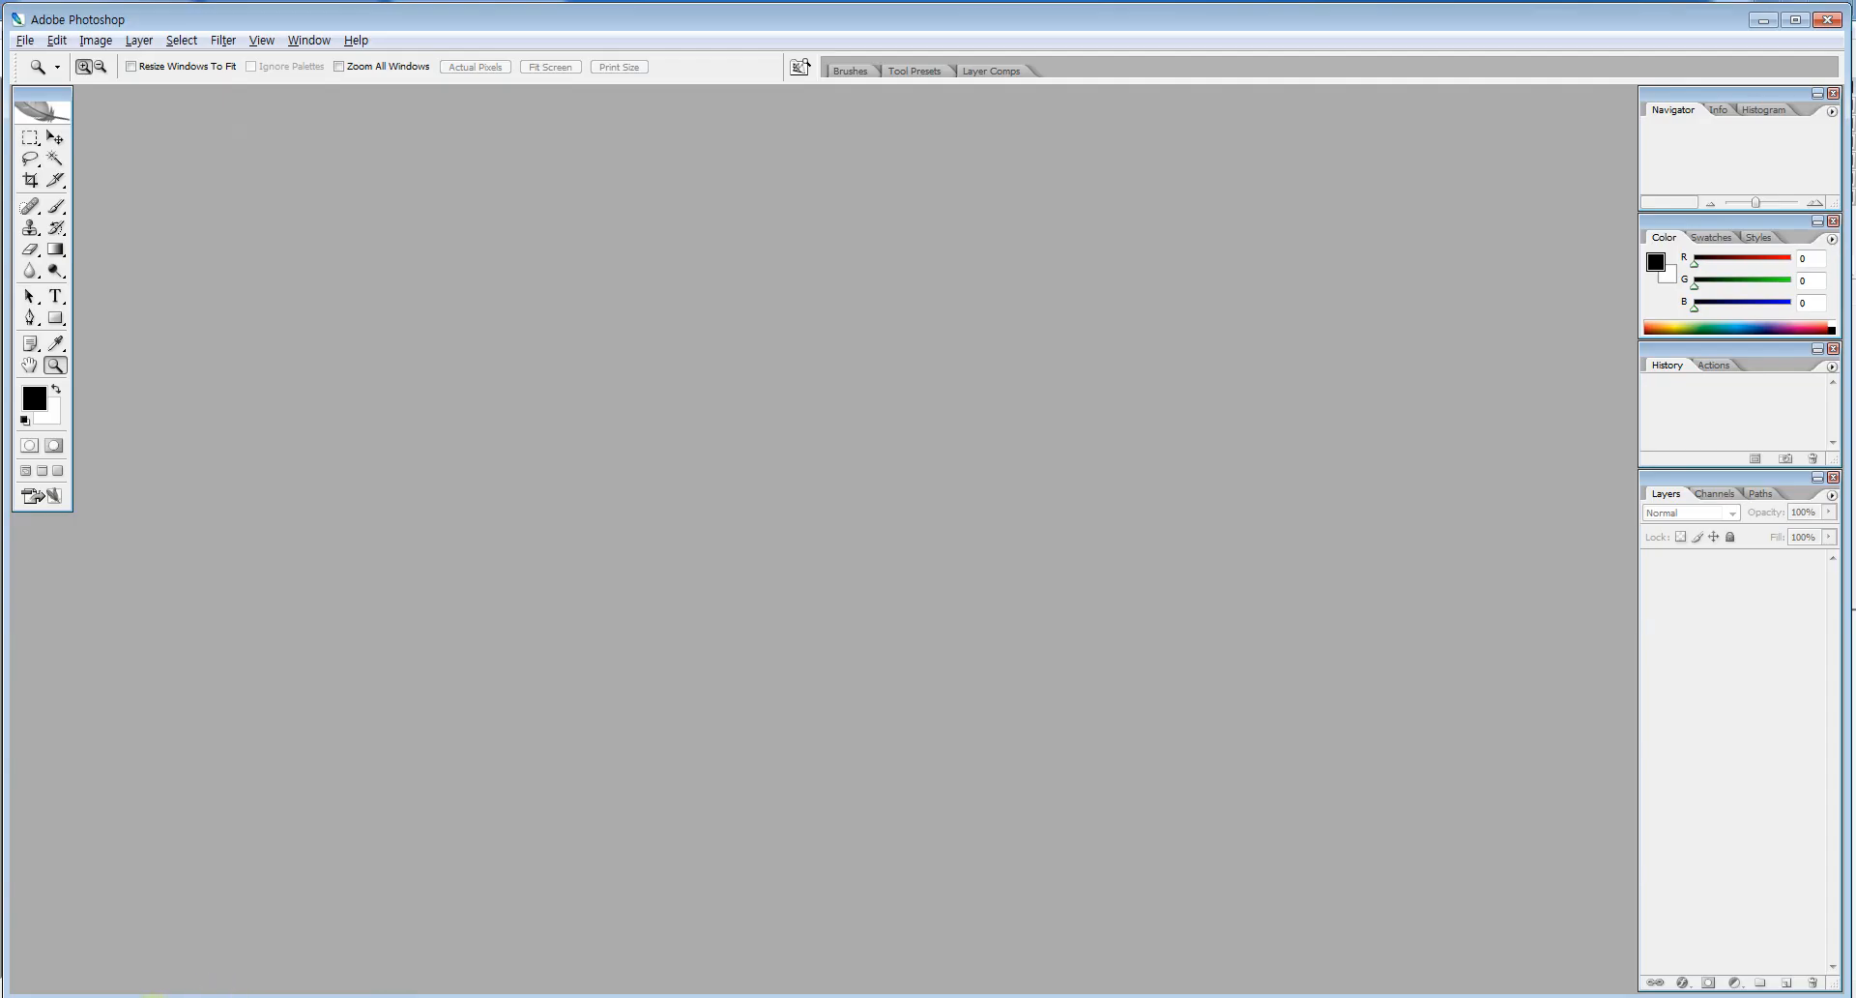
pyautogui.click(157, 997)
pyautogui.scroll(1, 890, 501)
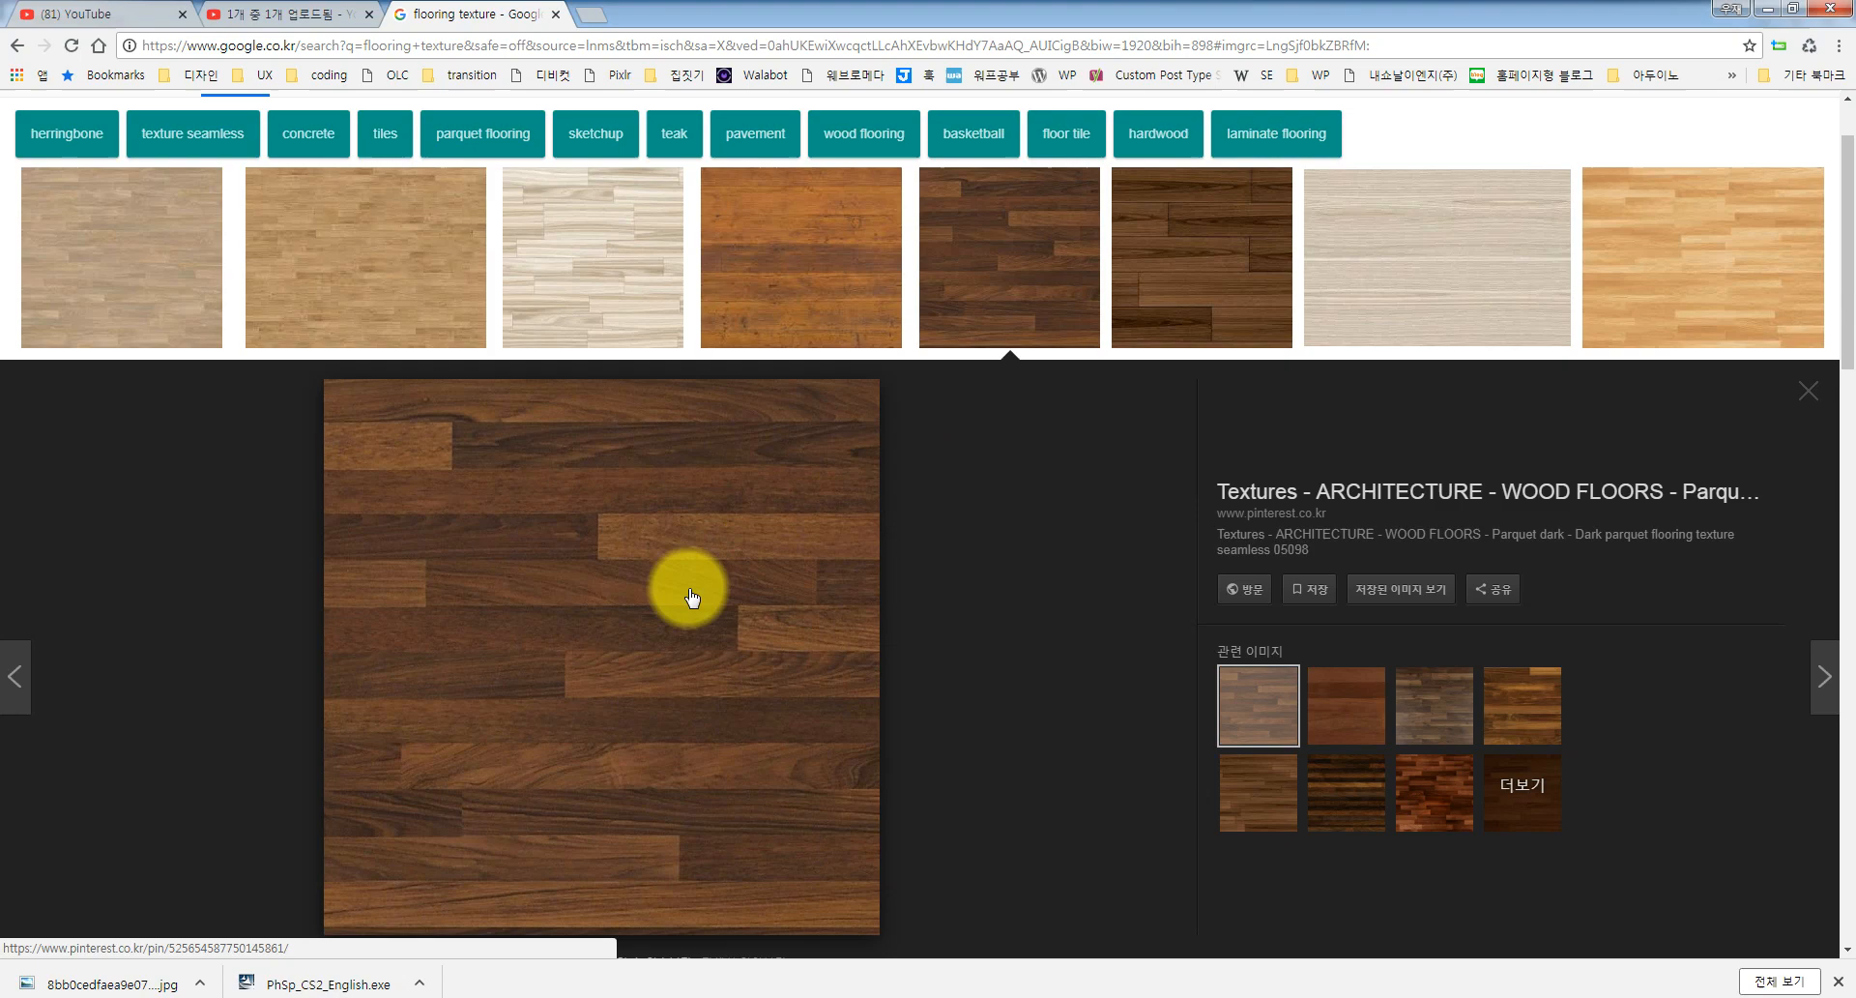
pyautogui.rightClick(656, 617)
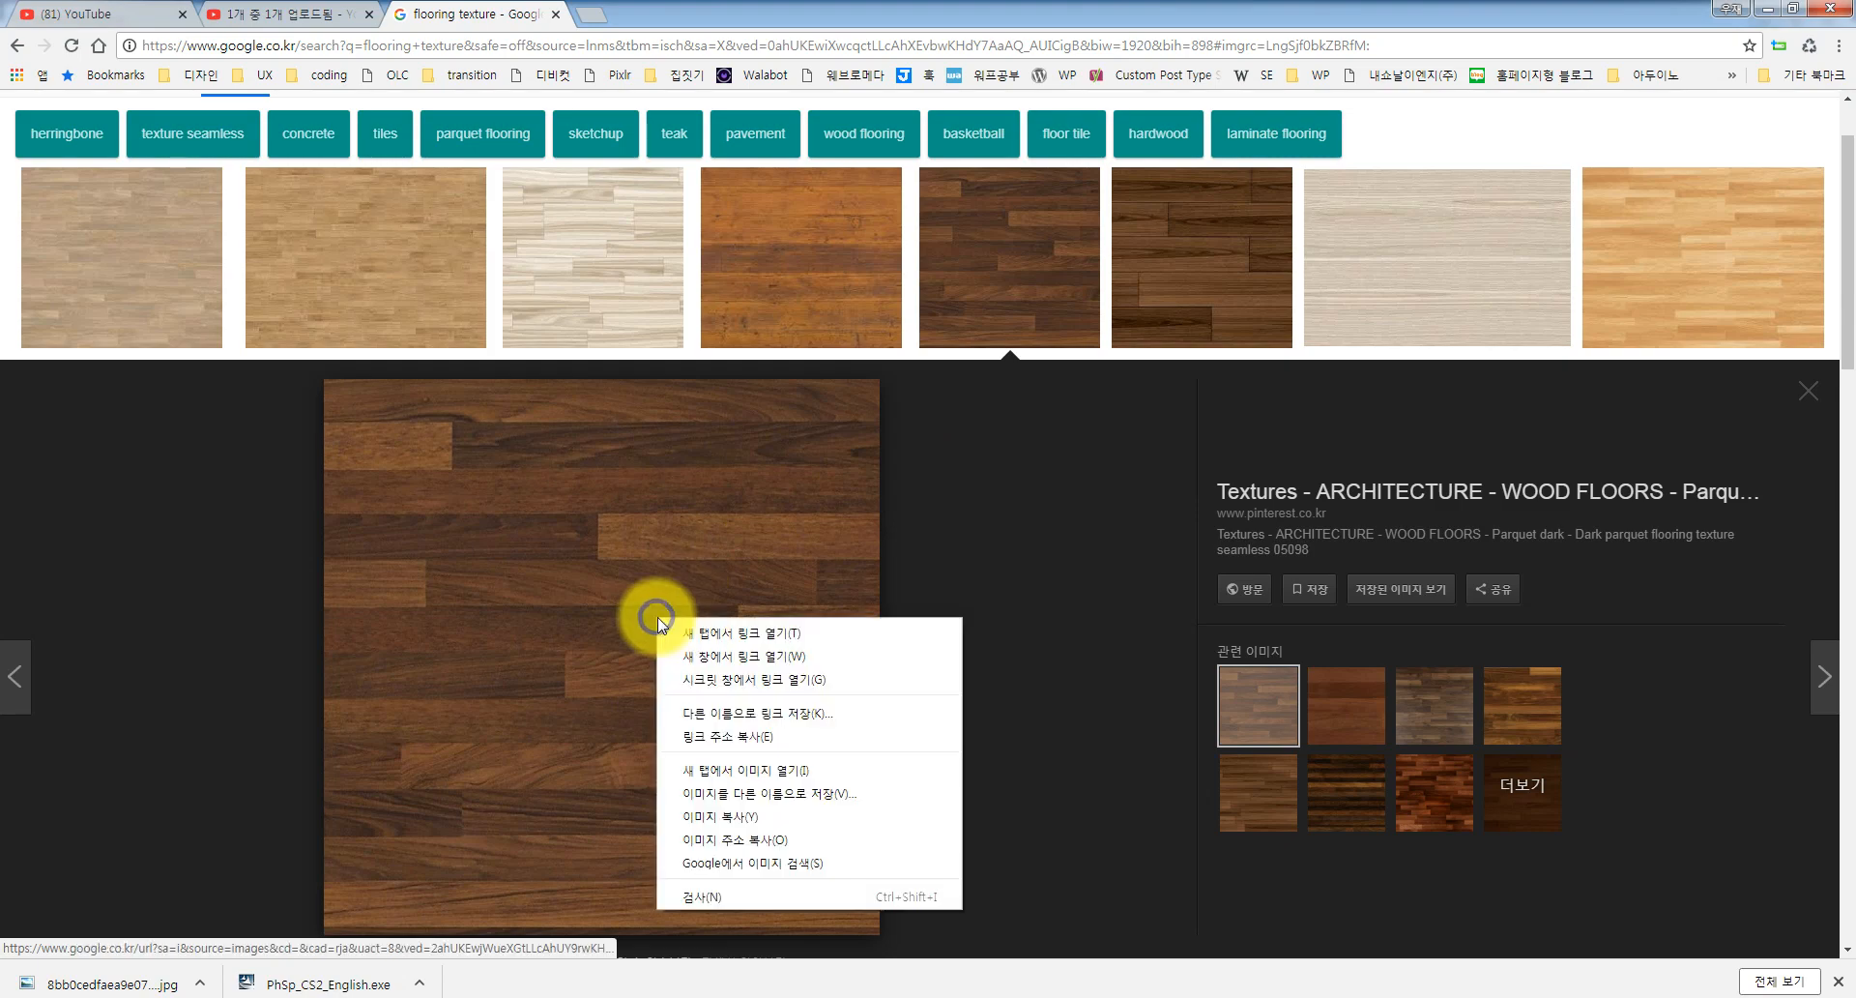
pyautogui.click(1010, 434)
pyautogui.scroll(1, 406, 123)
pyautogui.moveTo(315, 127); pyautogui.dragTo(42, 122)
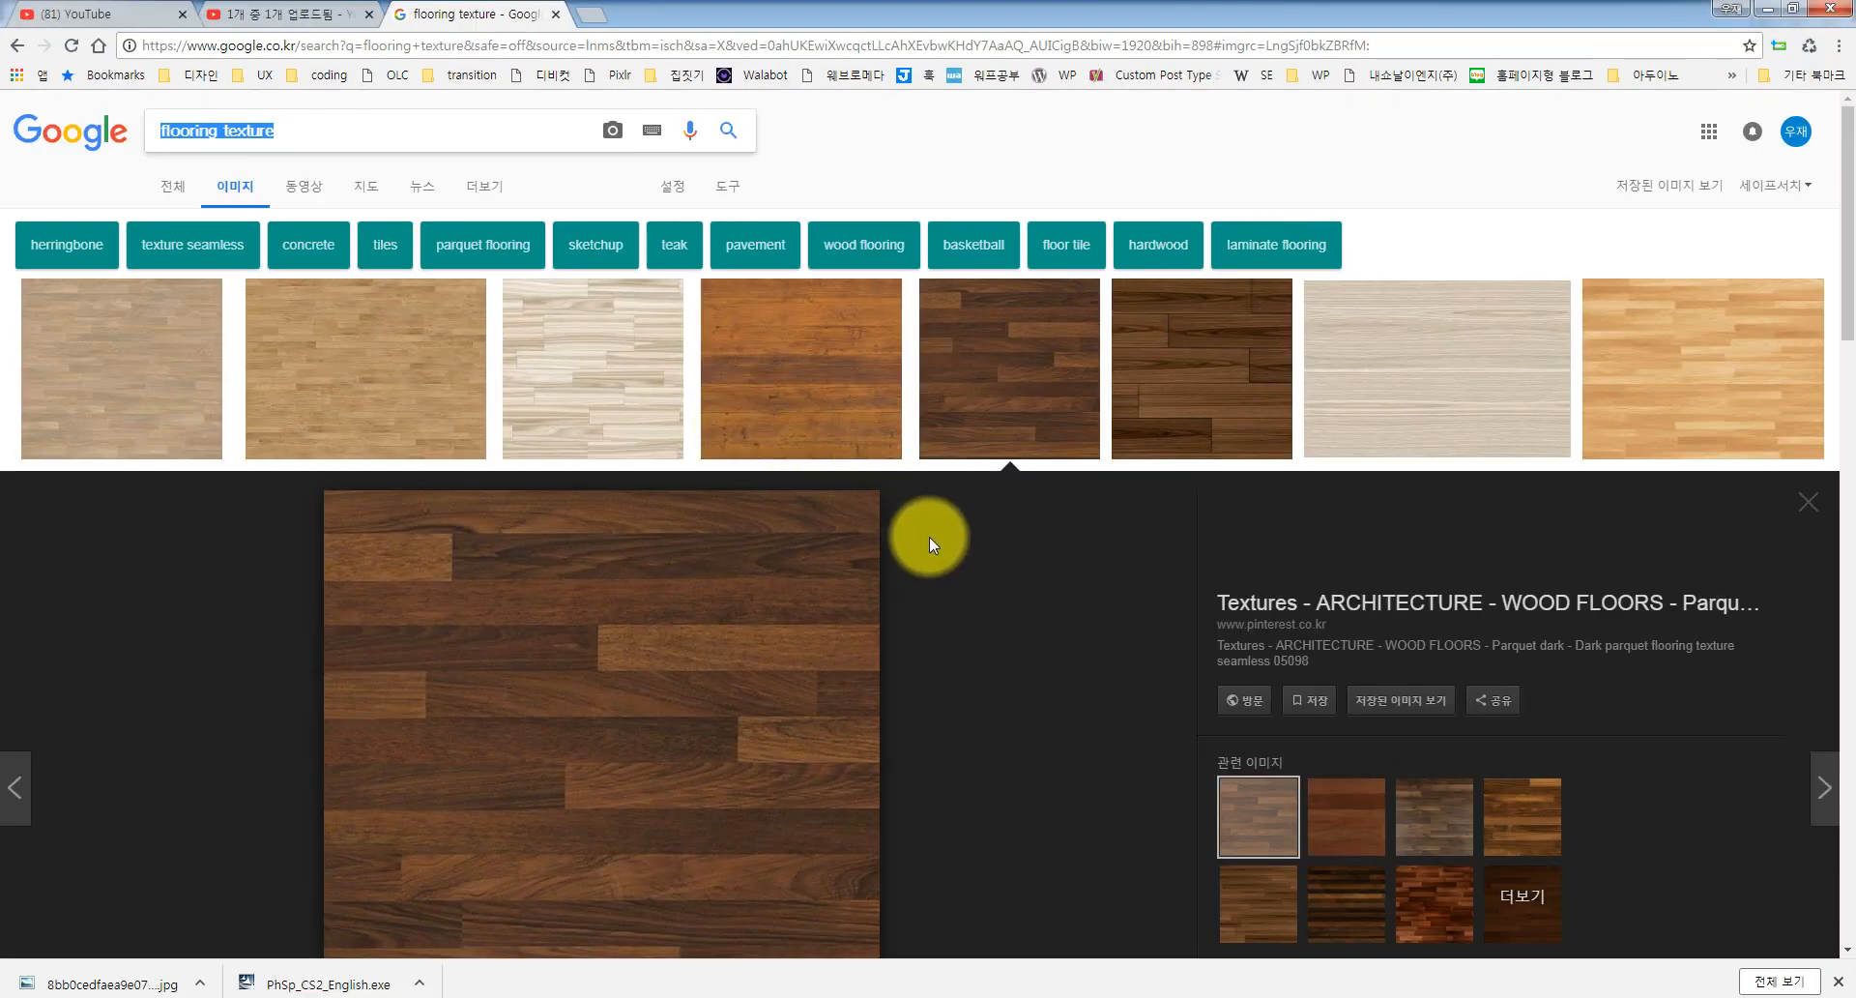
pyautogui.scroll(-1, 773, 667)
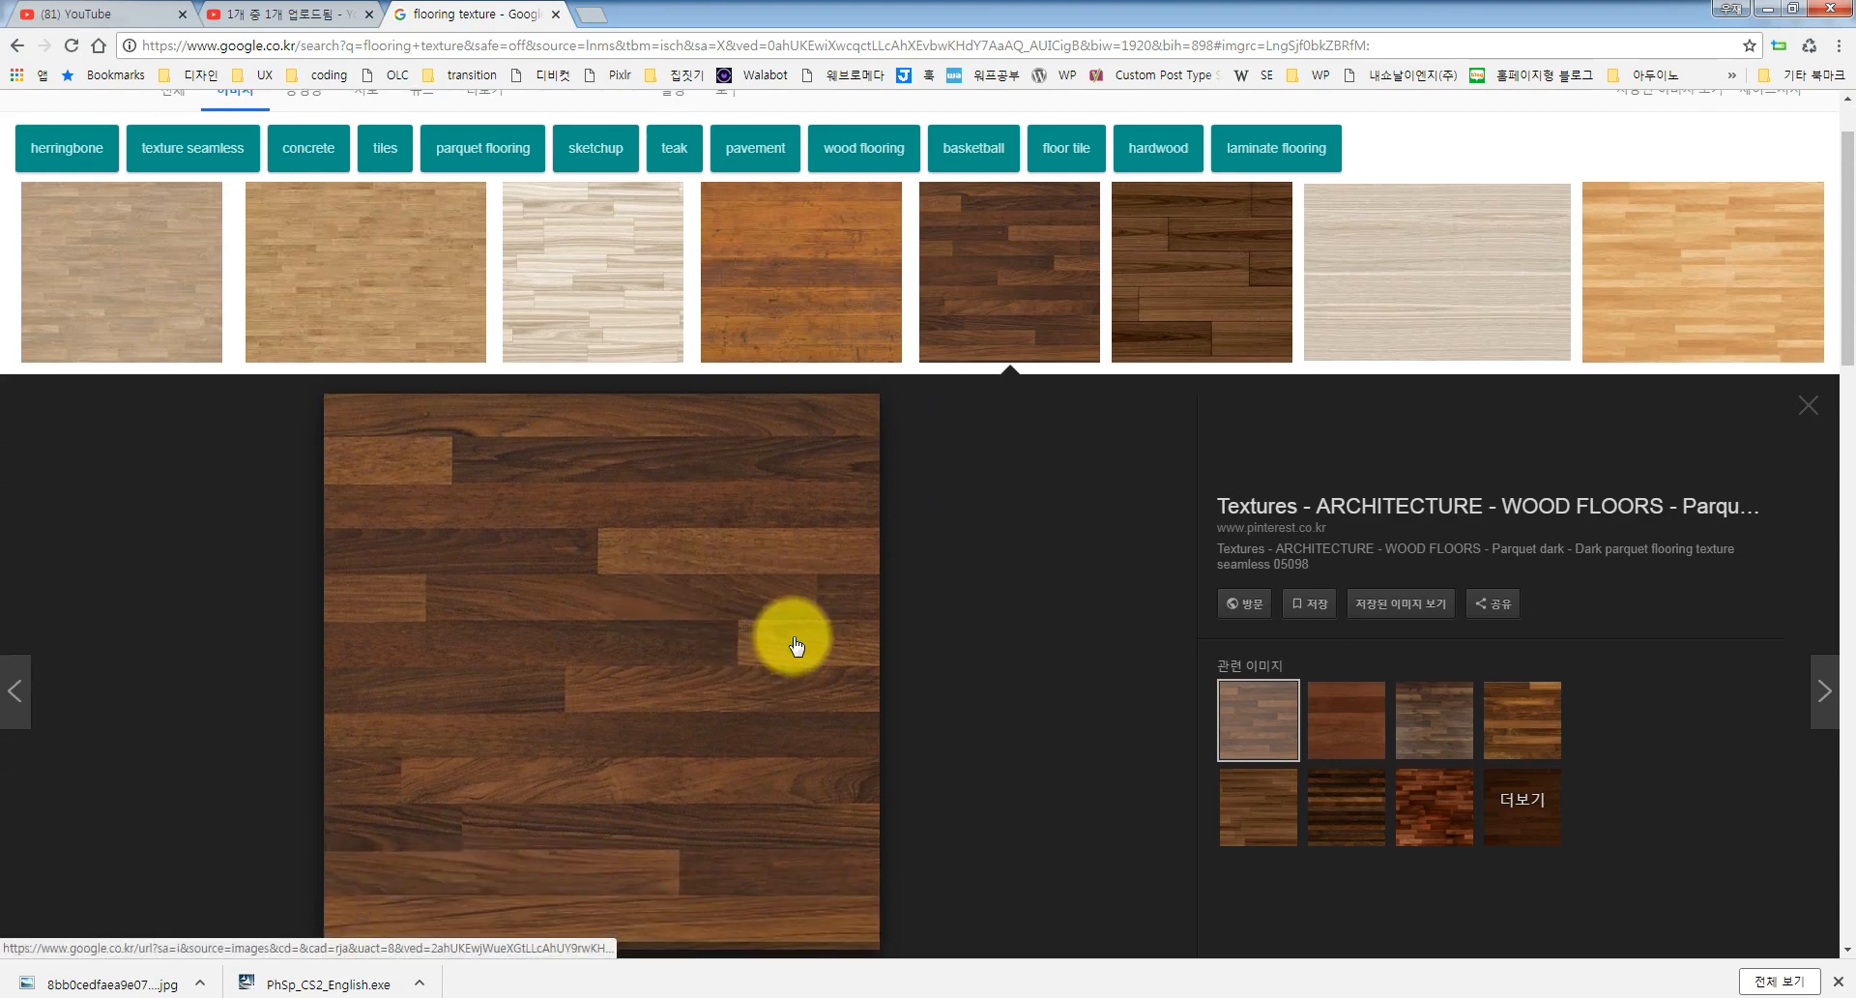
pyautogui.scroll(-1, 821, 626)
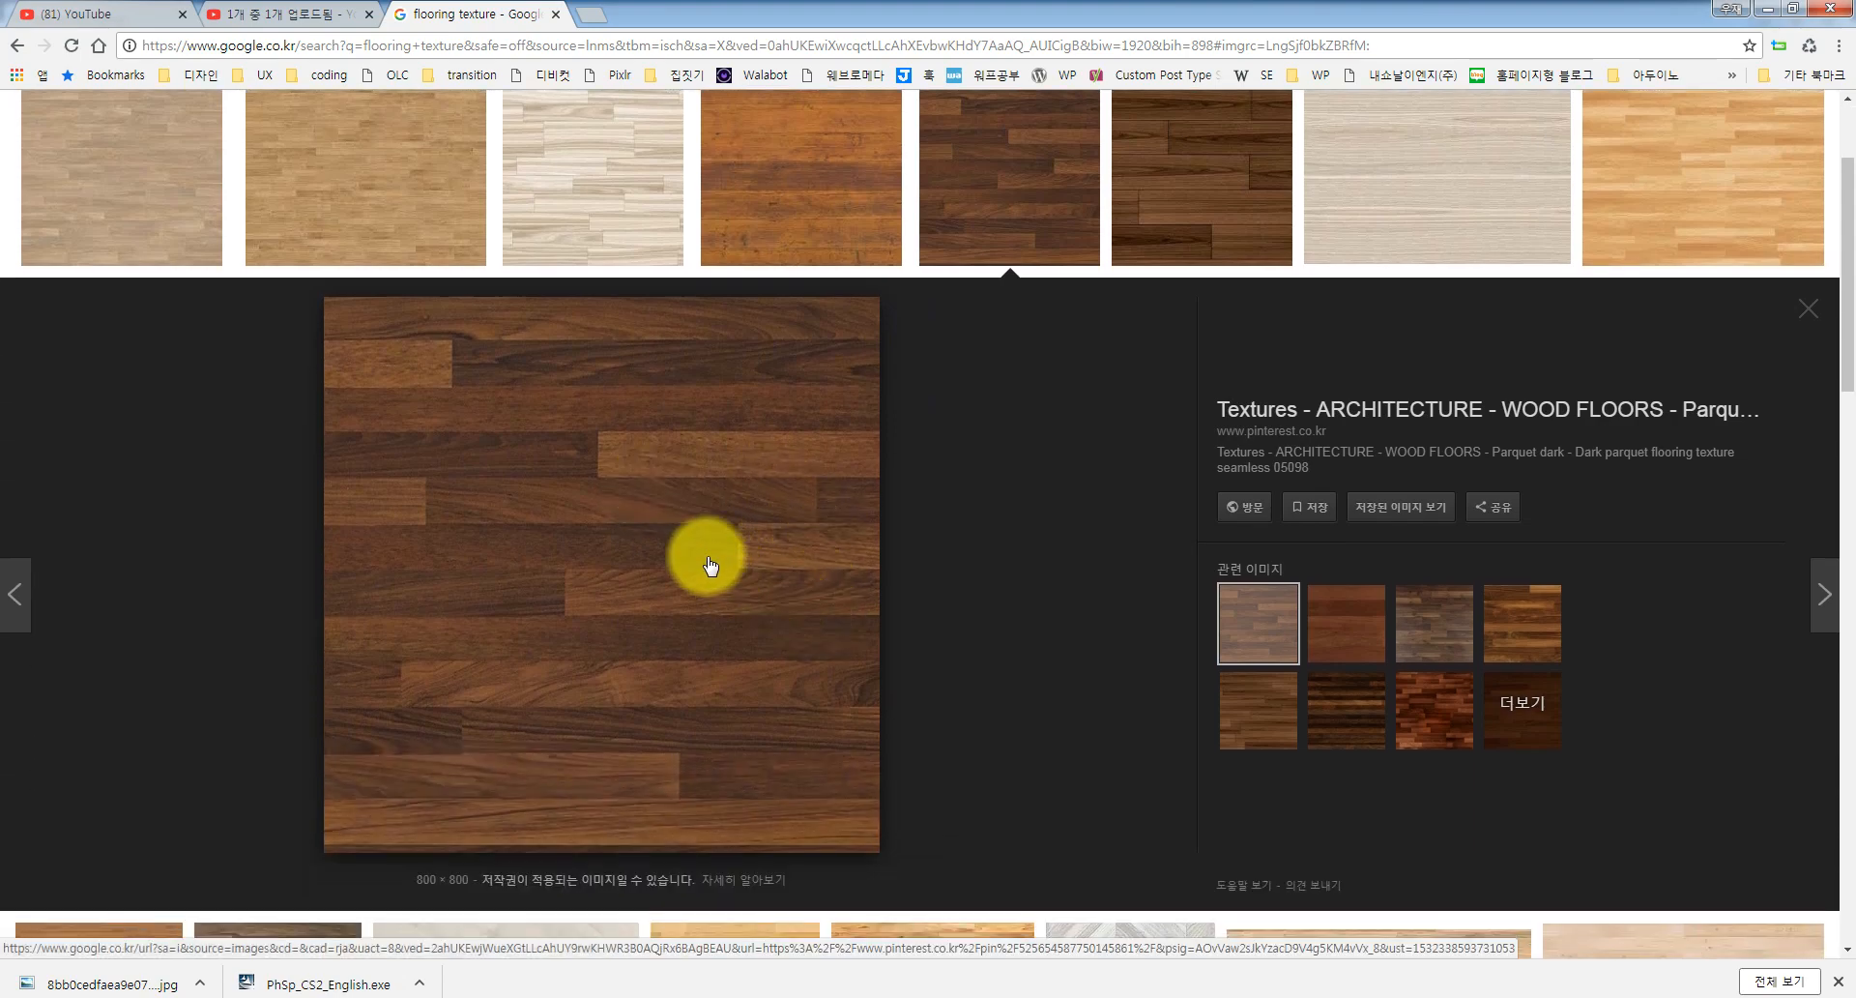
# Copy the enlarged dark parquet flooring image to the clipboard
pyautogui.rightClick(653, 541)
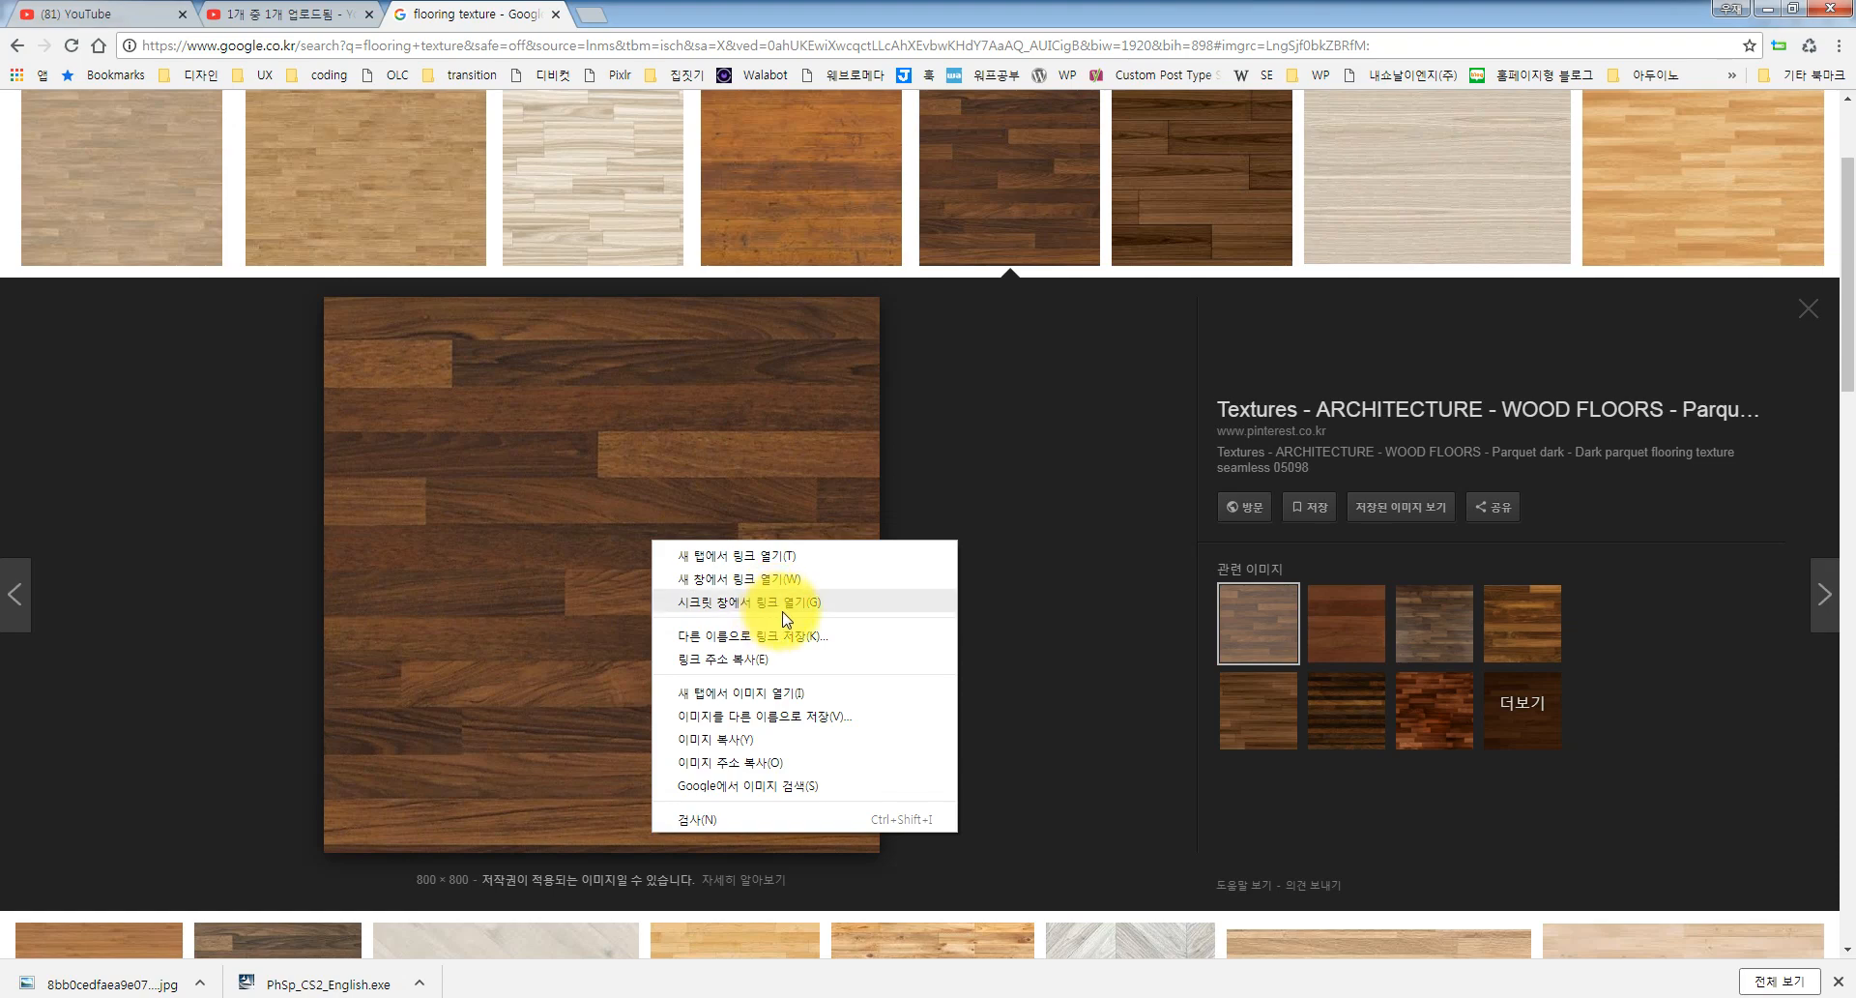
pyautogui.click(1006, 530)
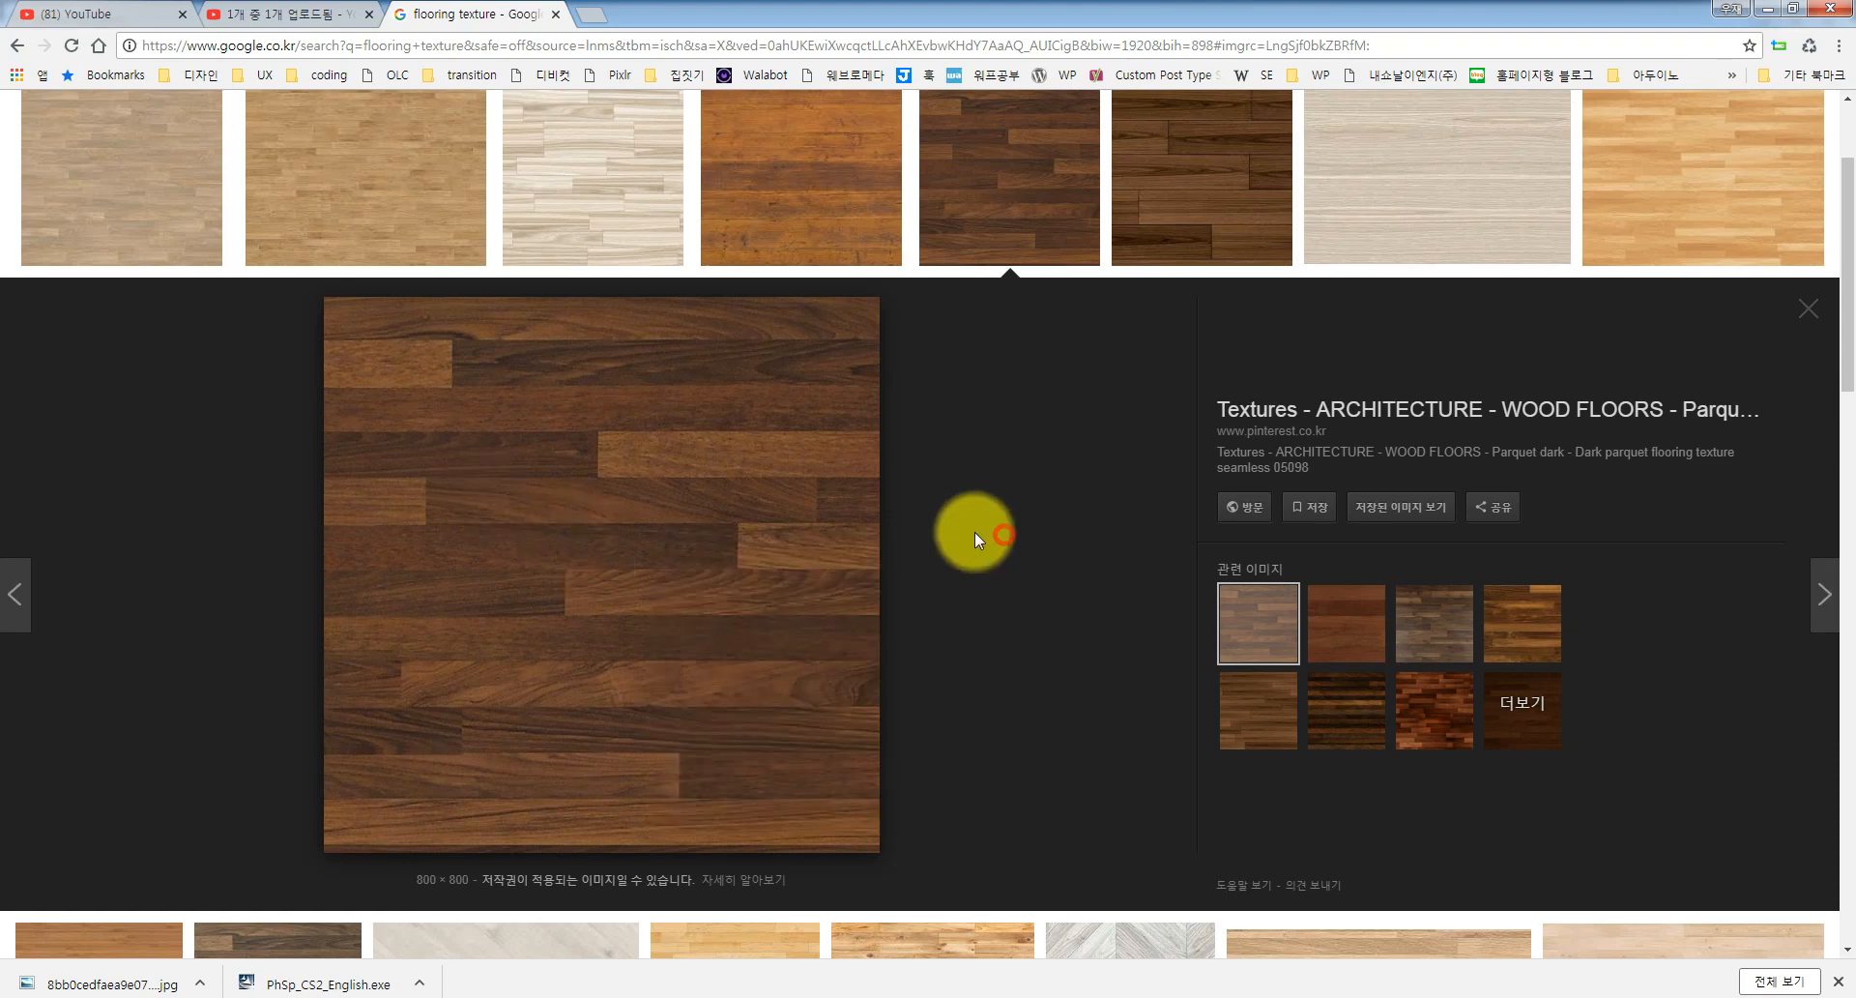
pyautogui.rightClick(683, 535)
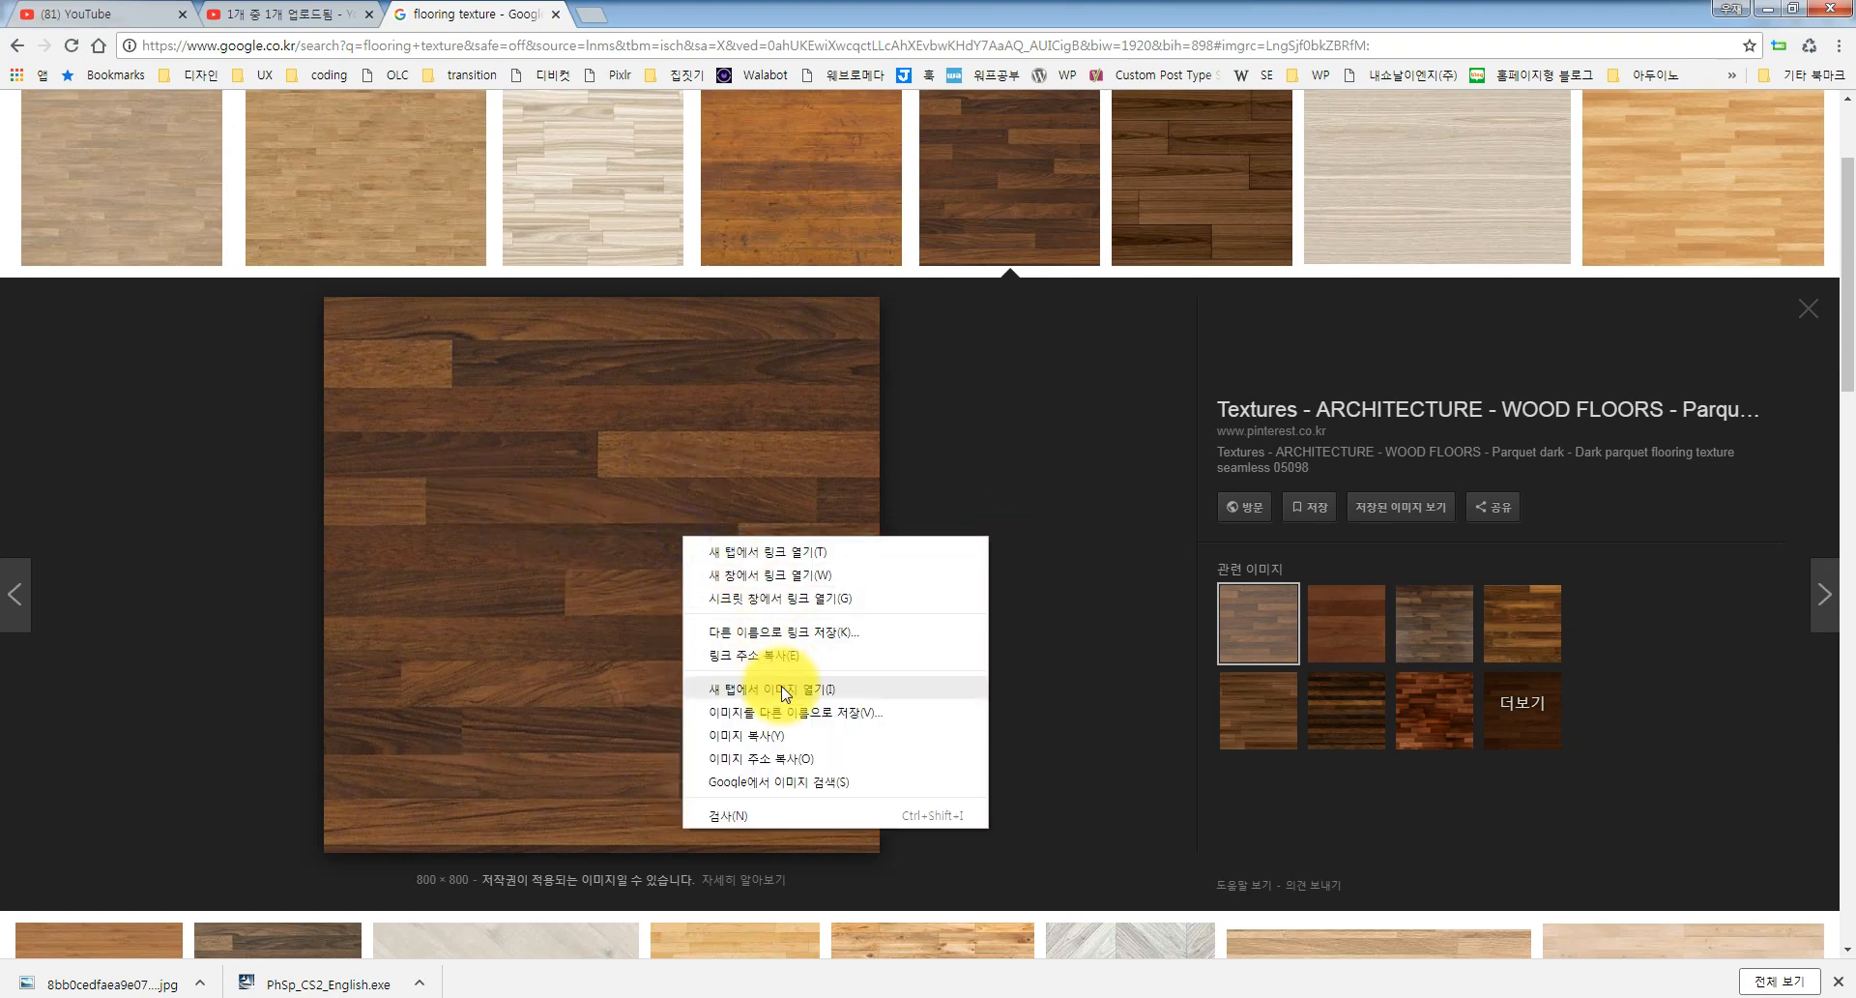
pyautogui.click(799, 739)
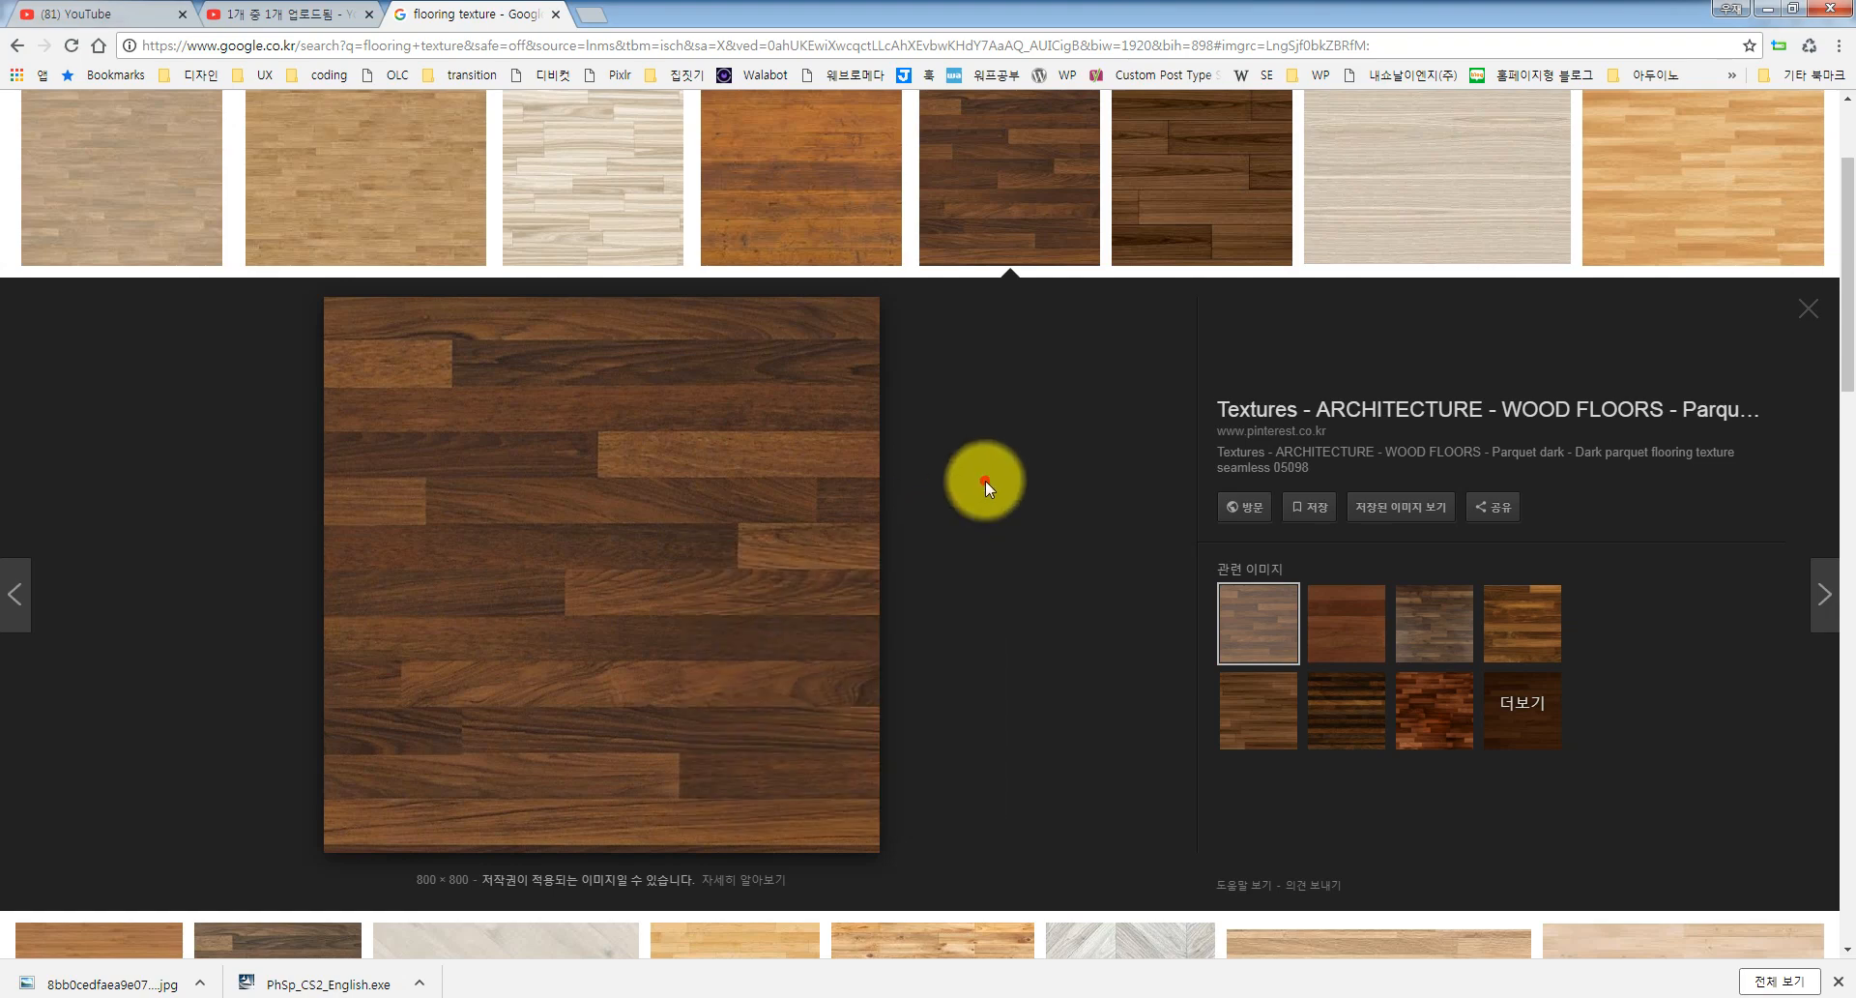
pyautogui.rightClick(663, 597)
pyautogui.click(747, 802)
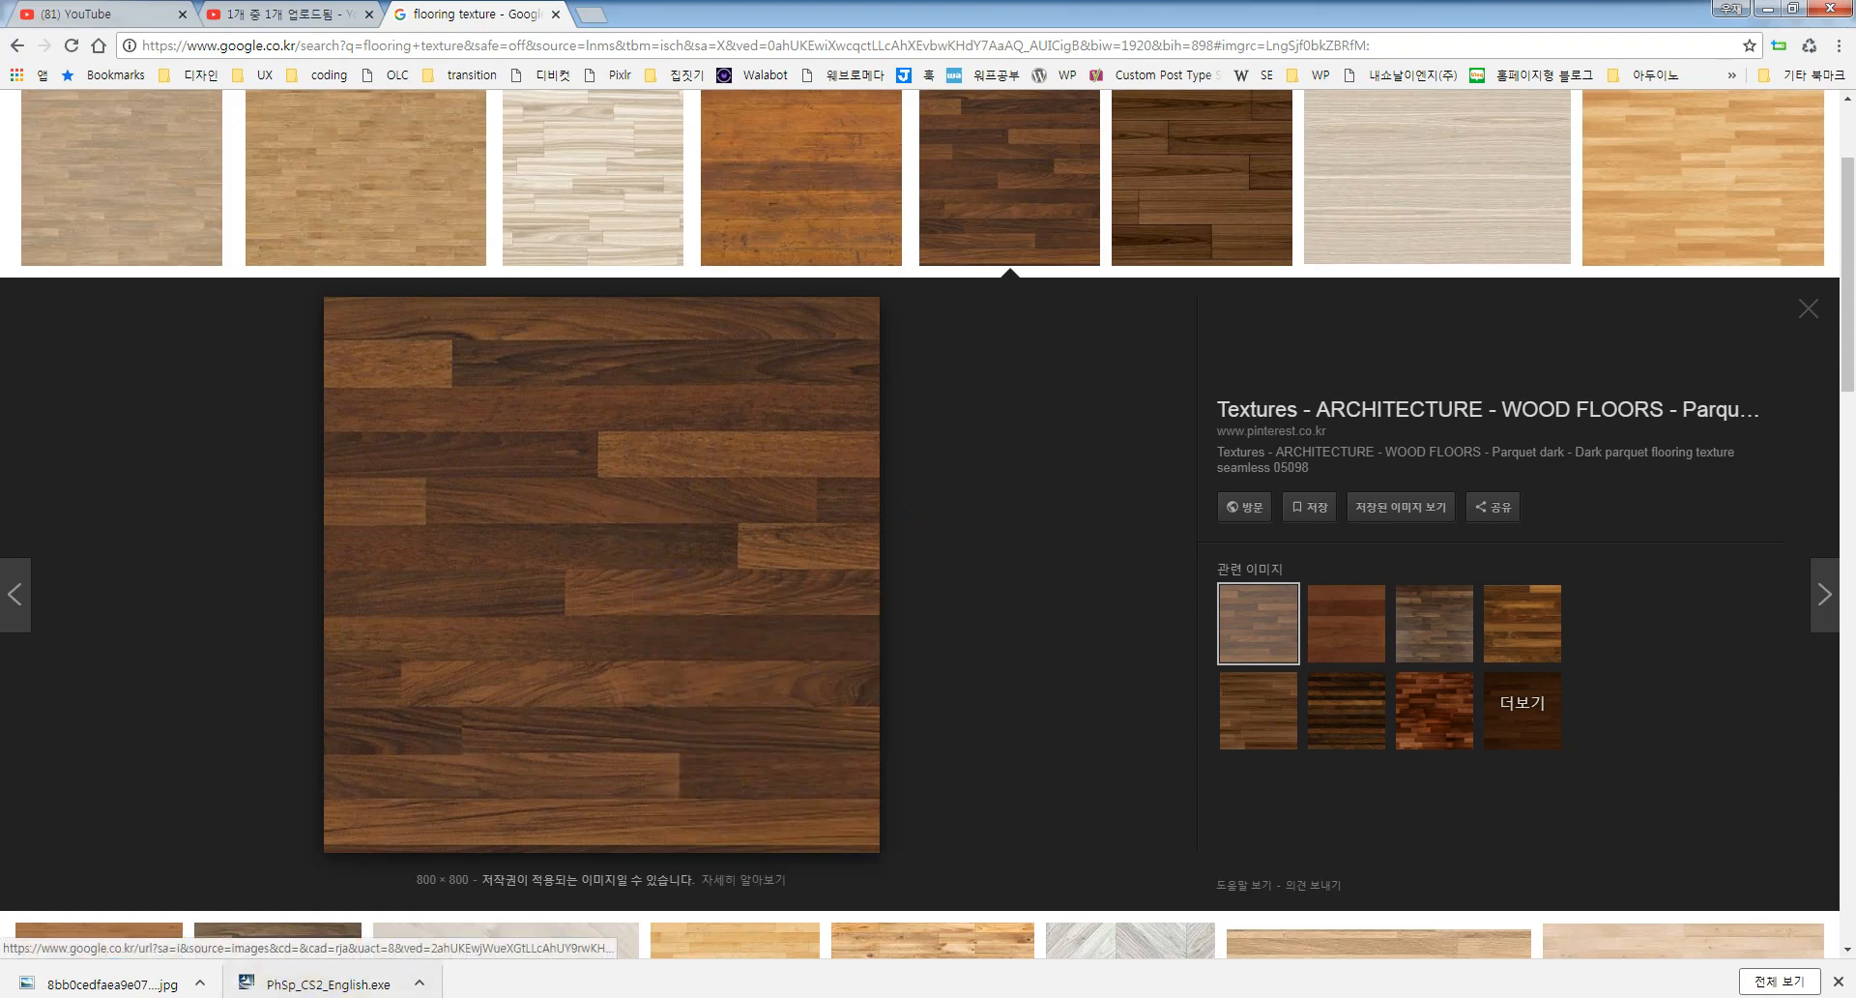
# Switch to Photoshop, maximize its window and open the settings for a new document
pyautogui.click(391, 988)
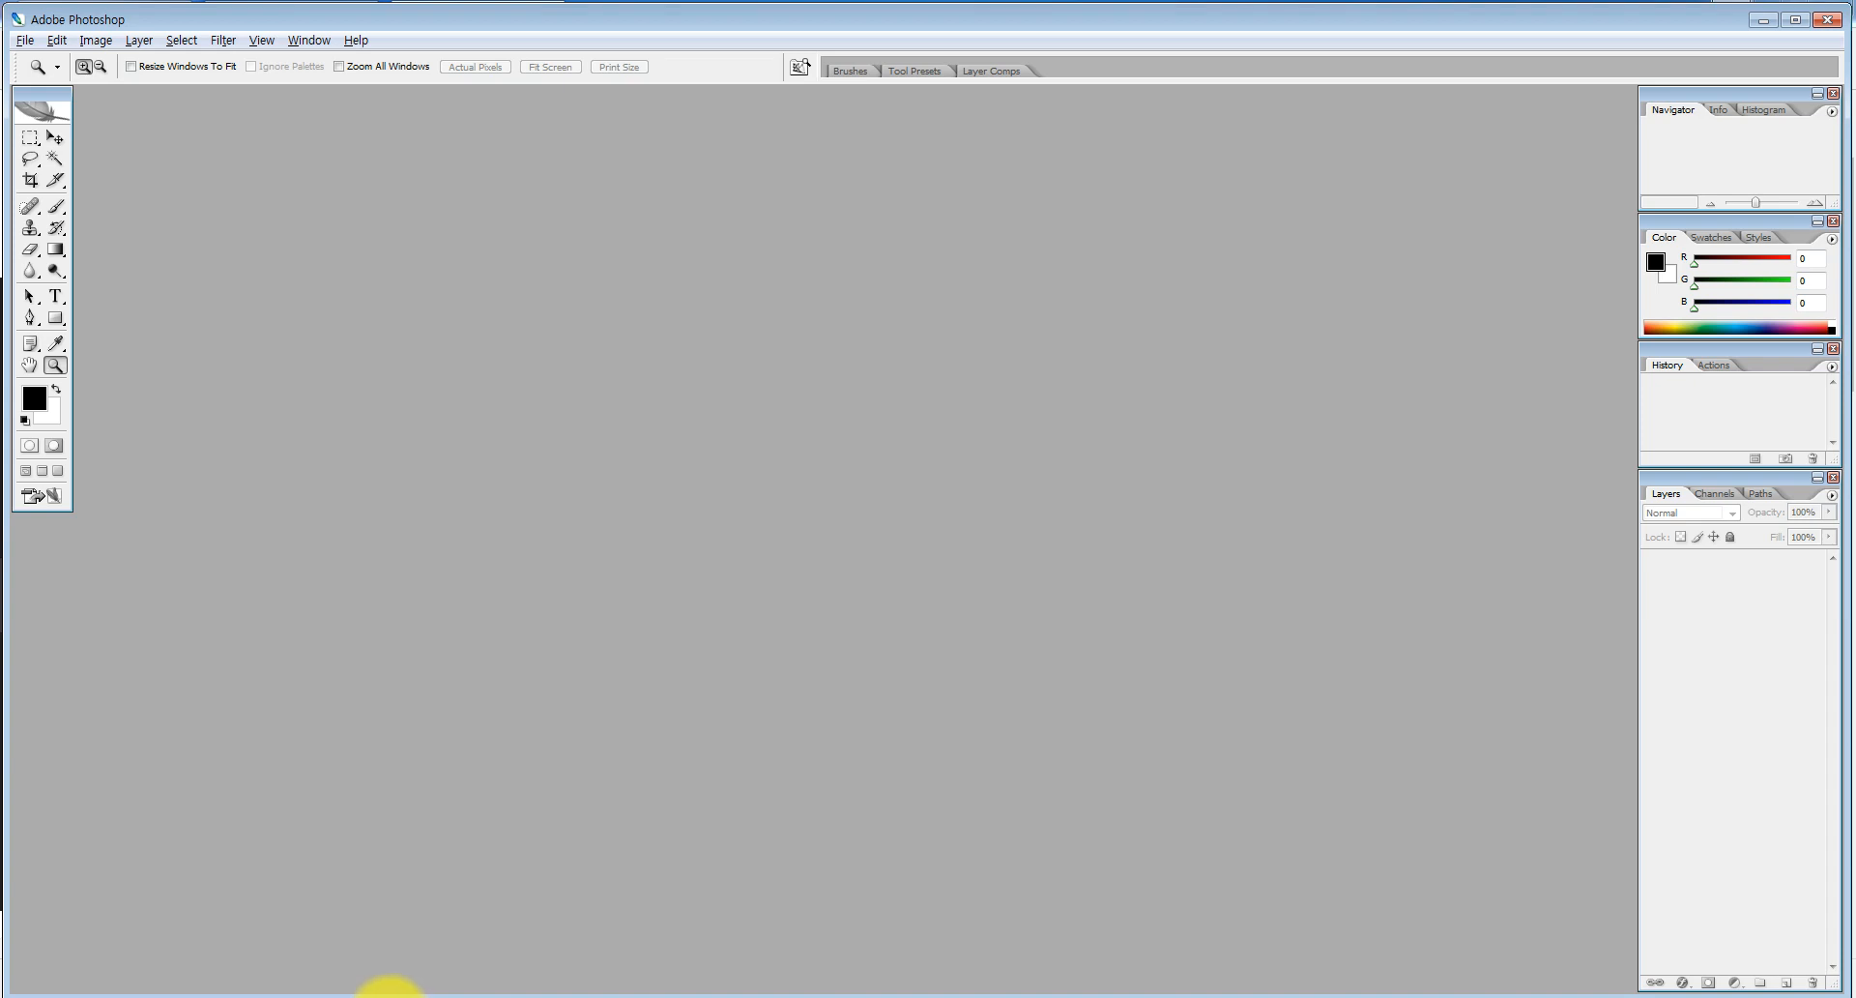
pyautogui.click(25, 41)
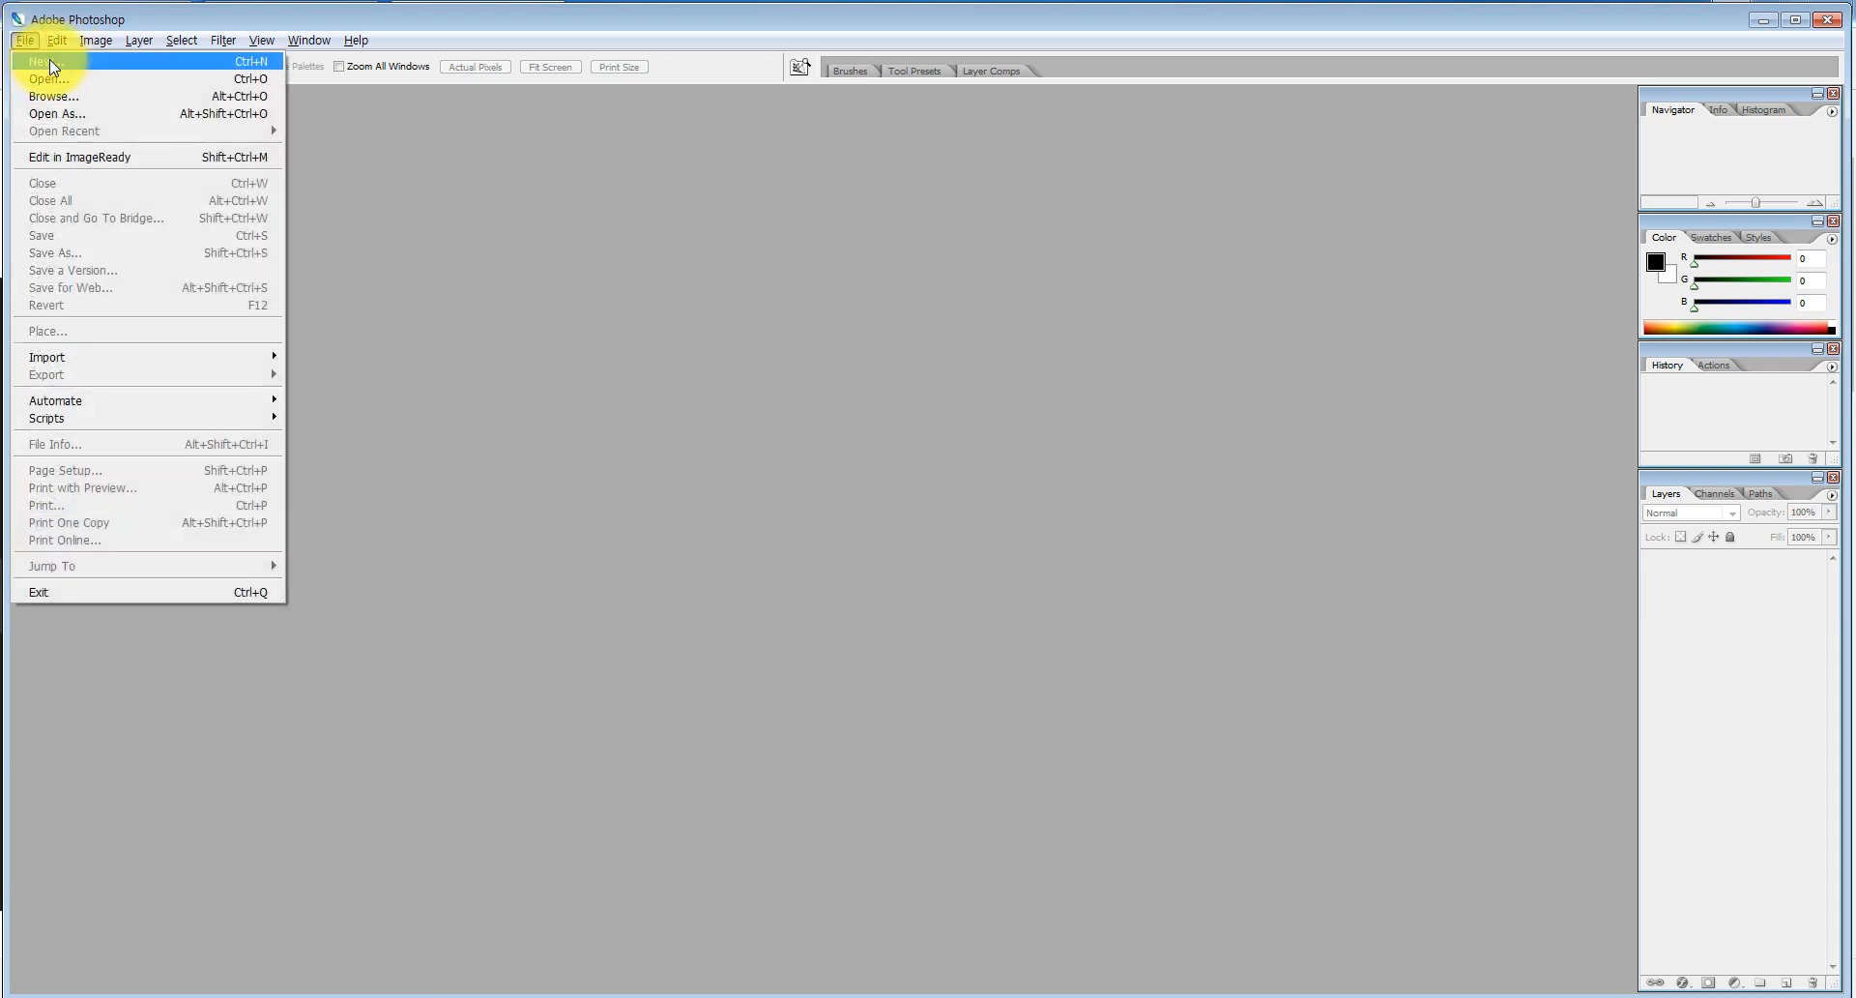
pyautogui.doubleClick(298, 13)
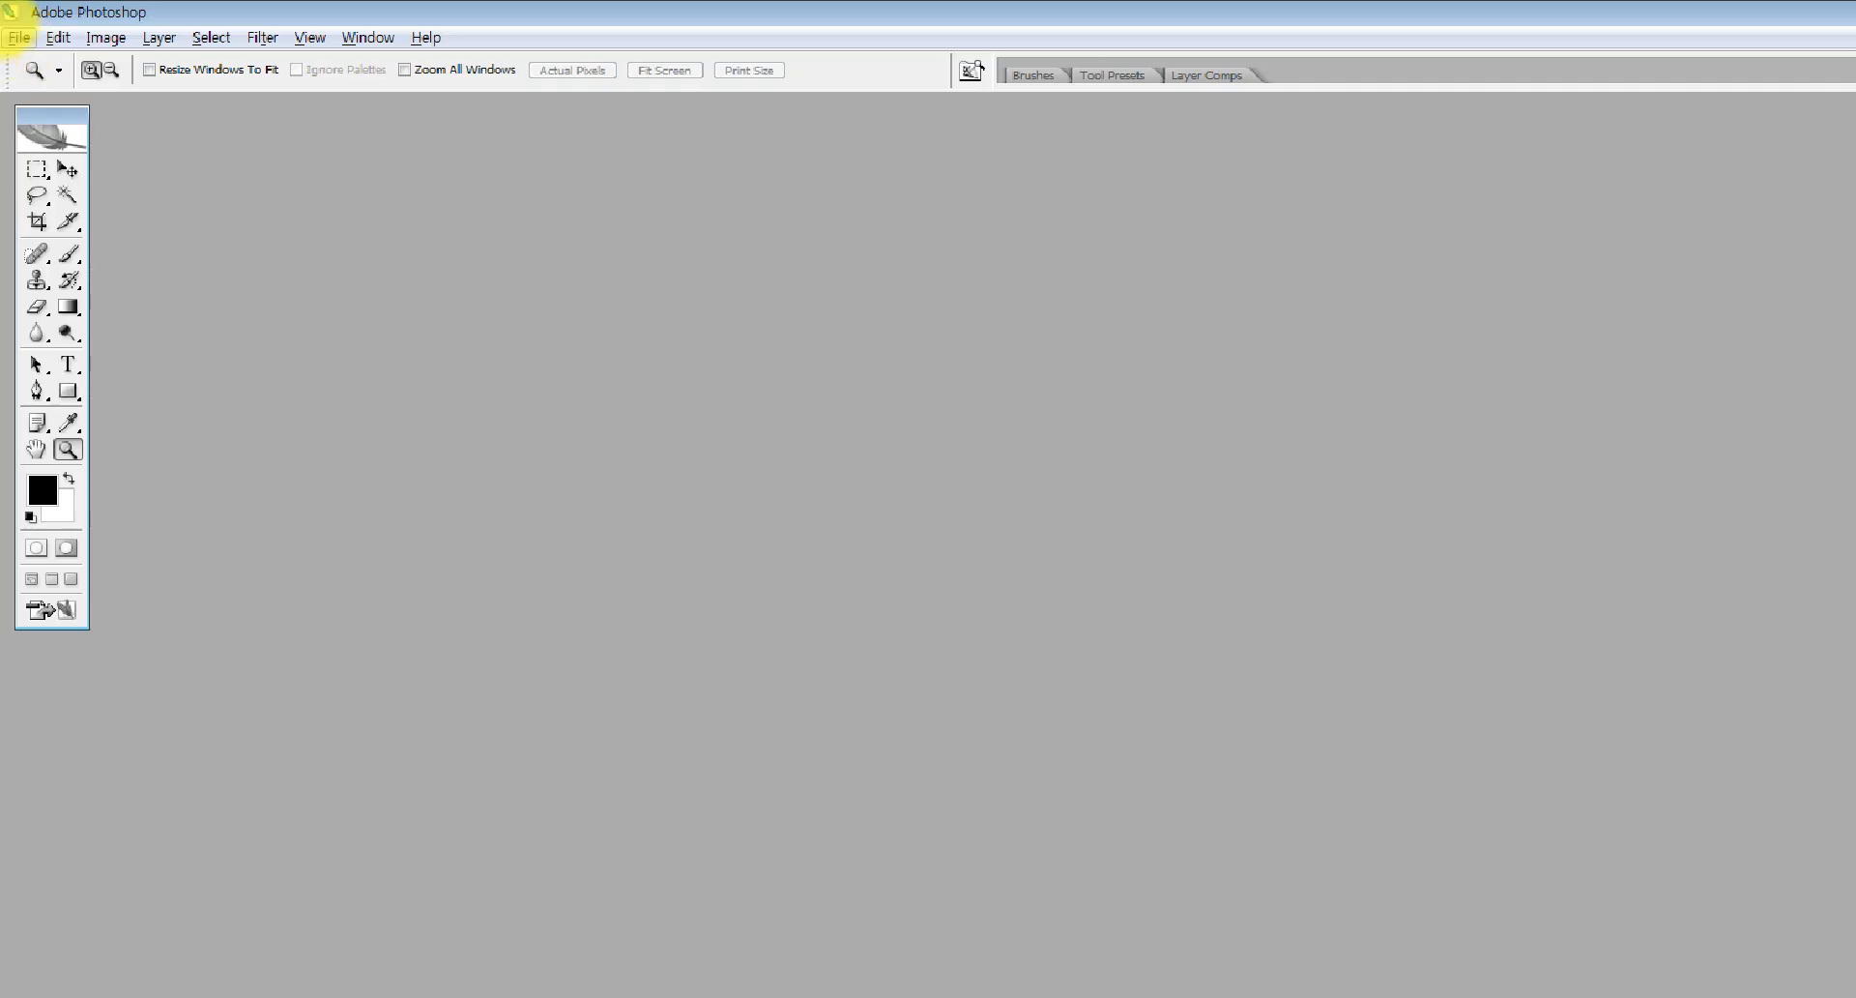
pyautogui.click(47, 30)
pyautogui.moveTo(16, 27)
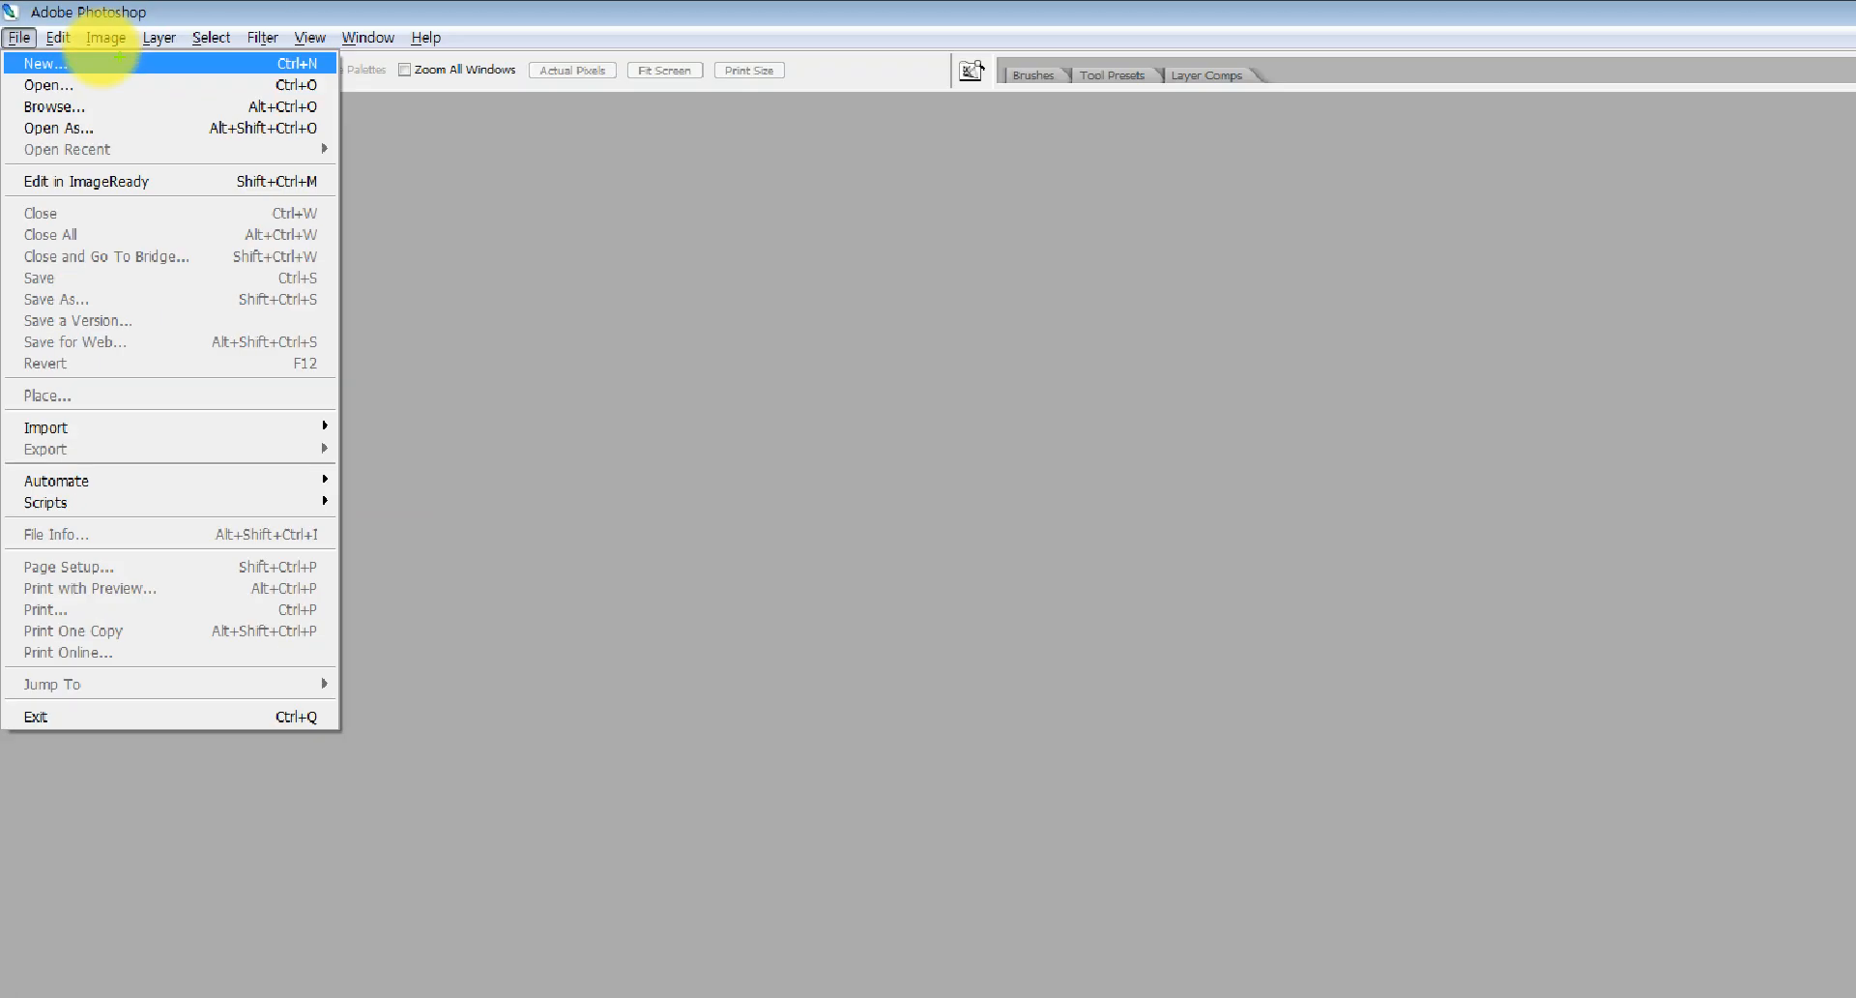
pyautogui.press('Return')
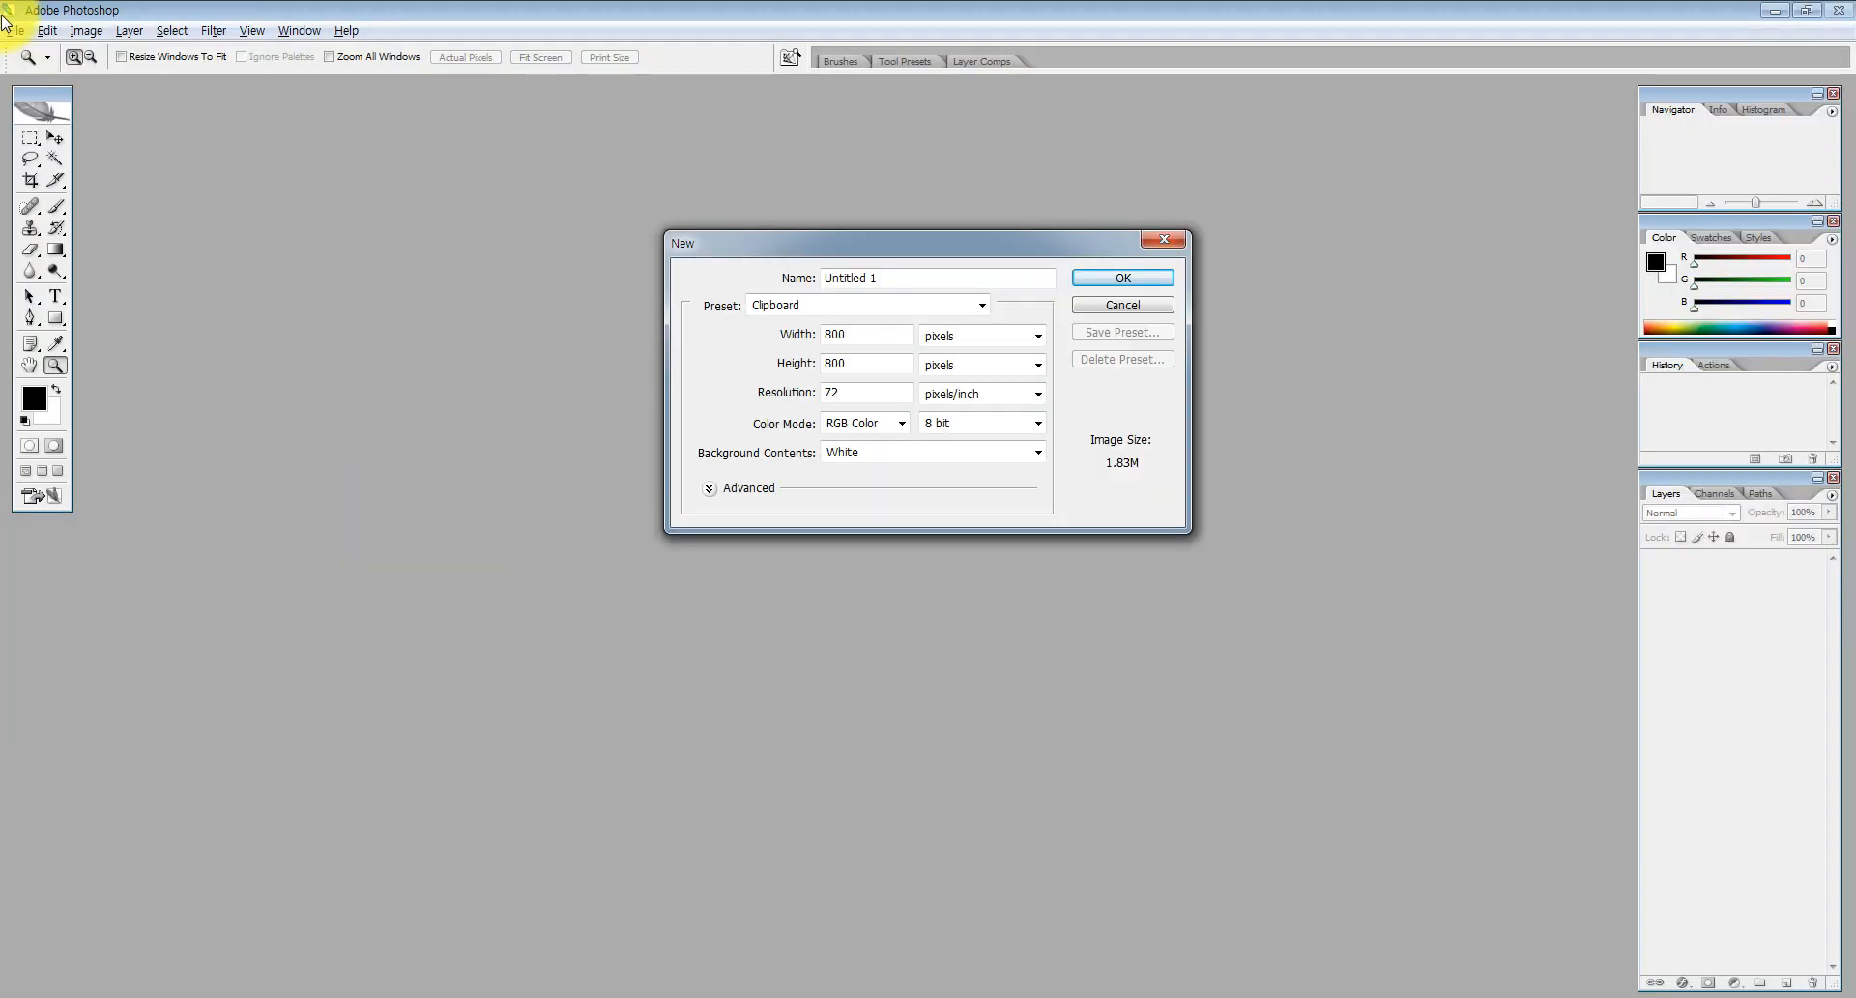
# Create the new document with a width and height of 3000 pixels each
pyautogui.doubleClick(875, 334)
pyautogui.doubleClick(870, 364)
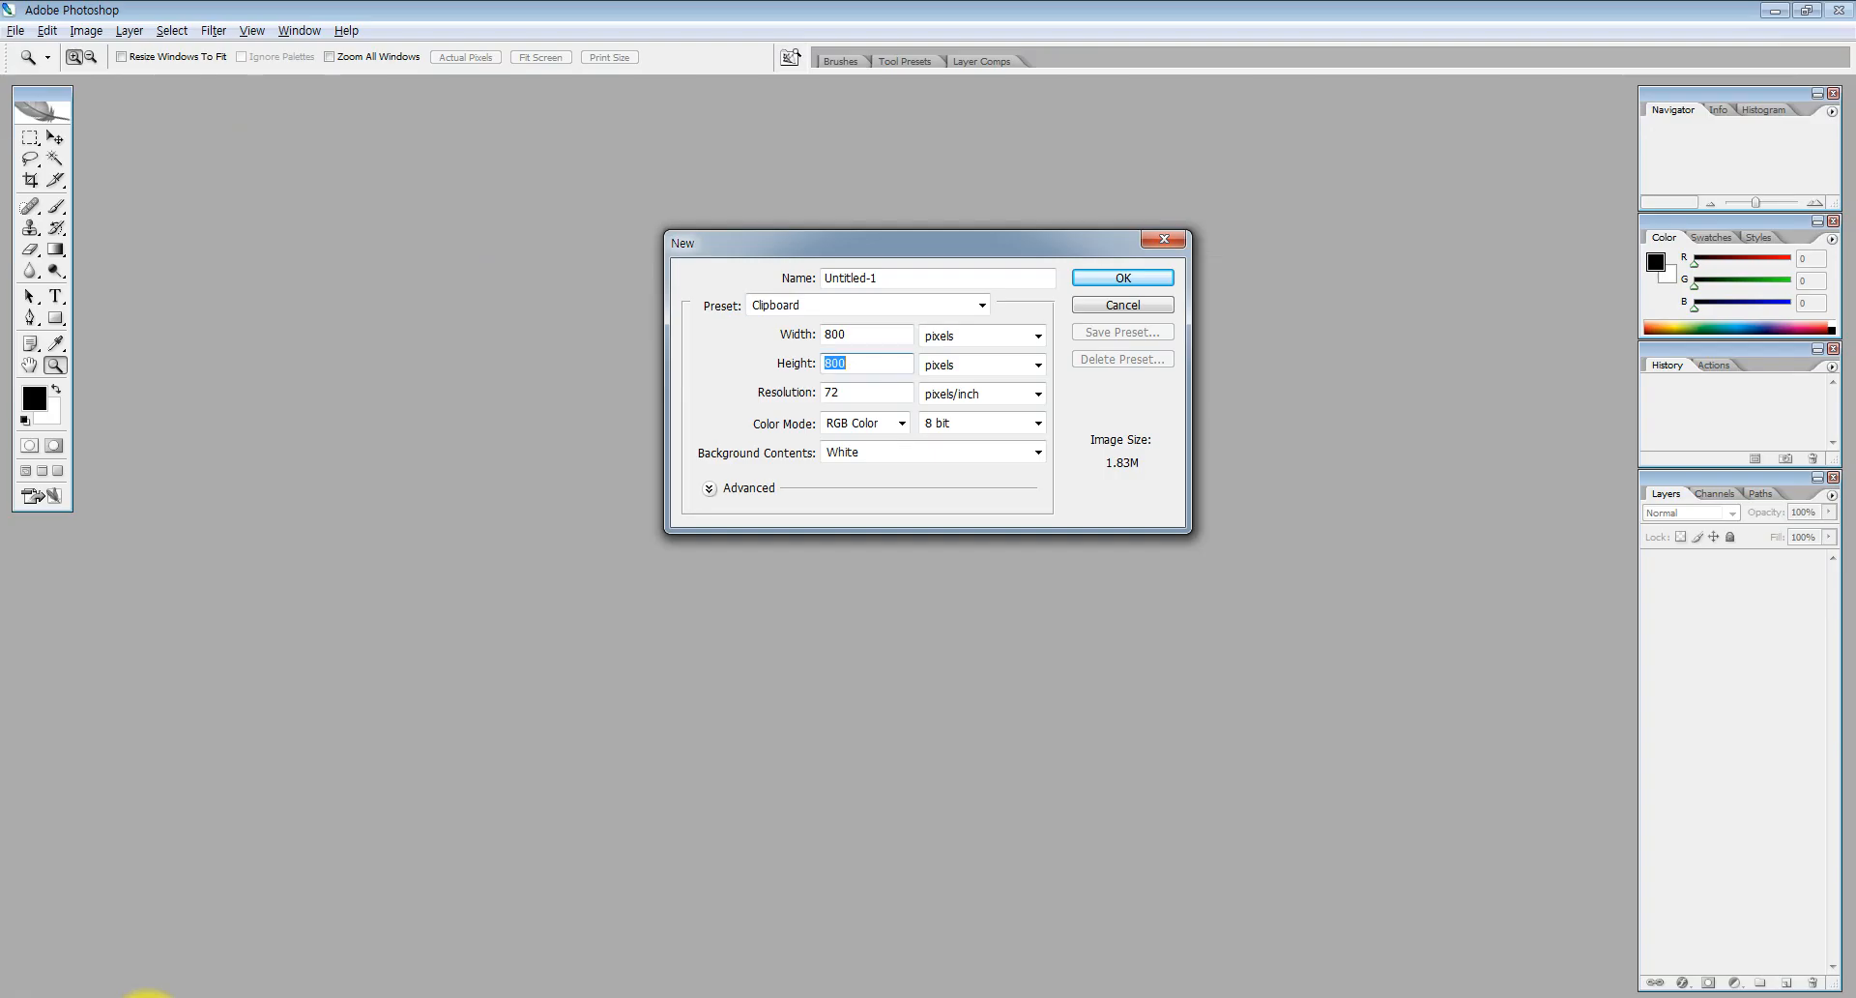
pyautogui.doubleClick(834, 334)
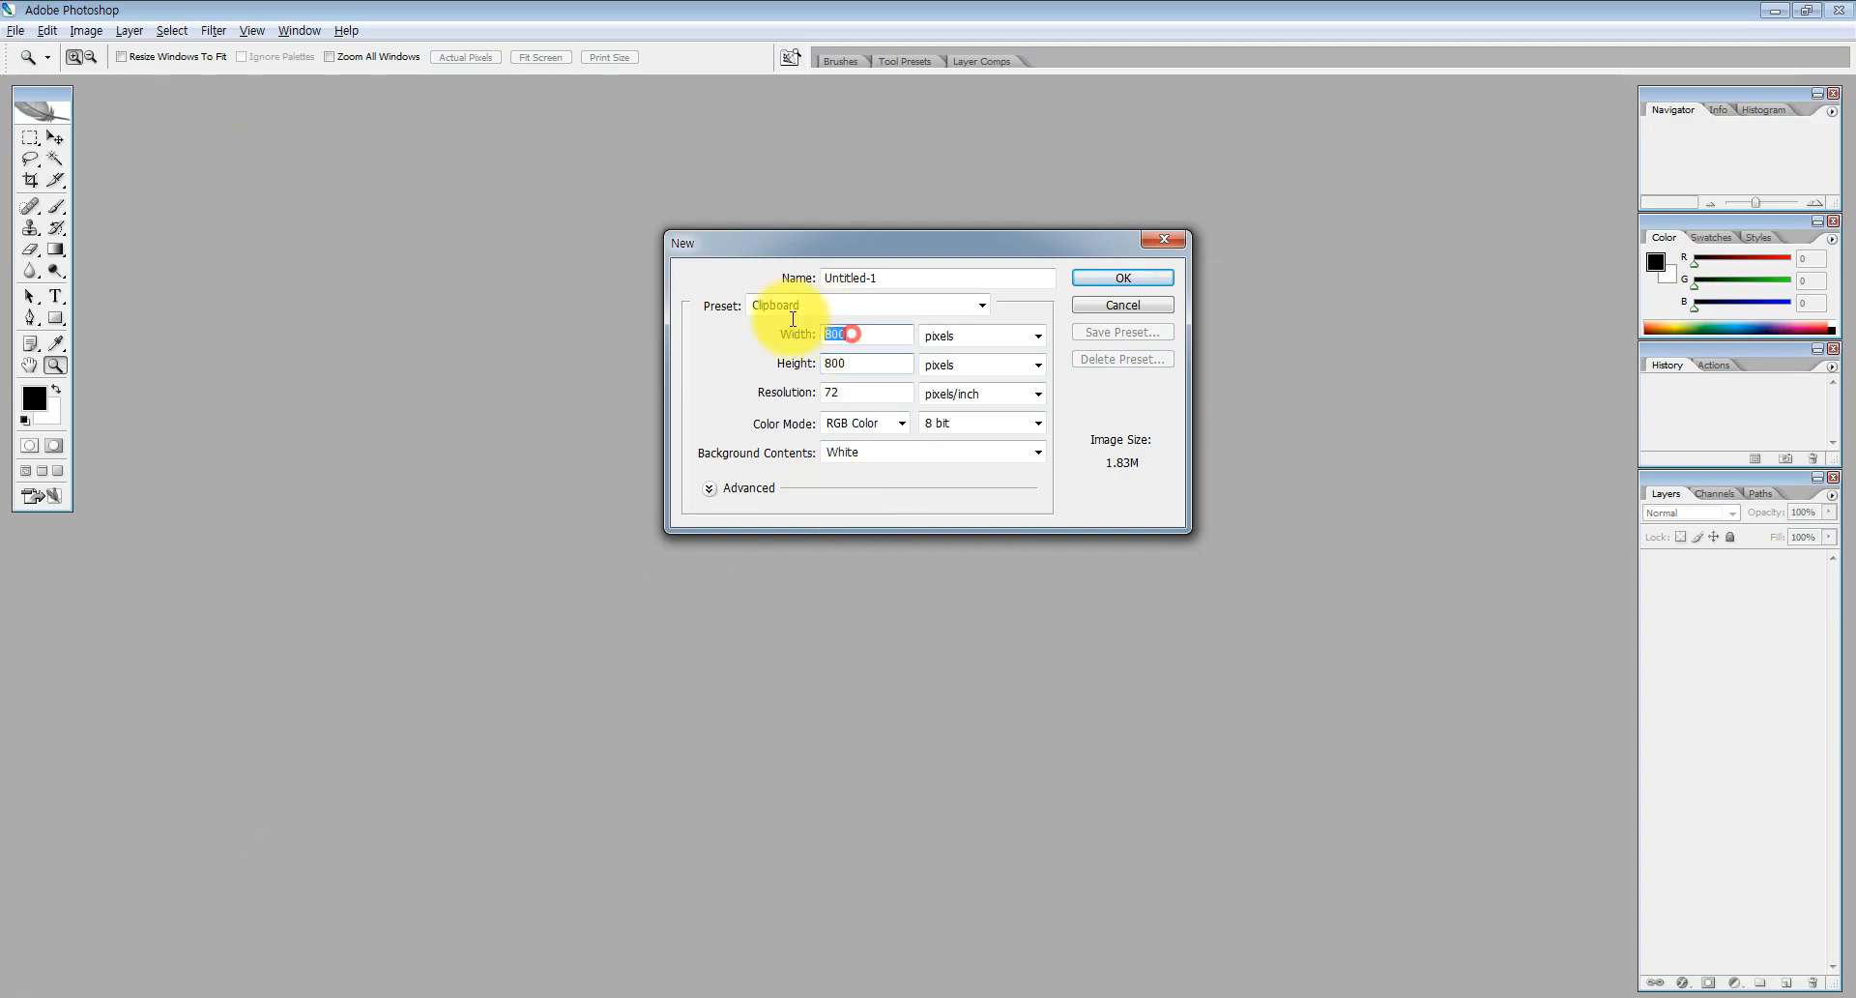
pyautogui.write('3000')
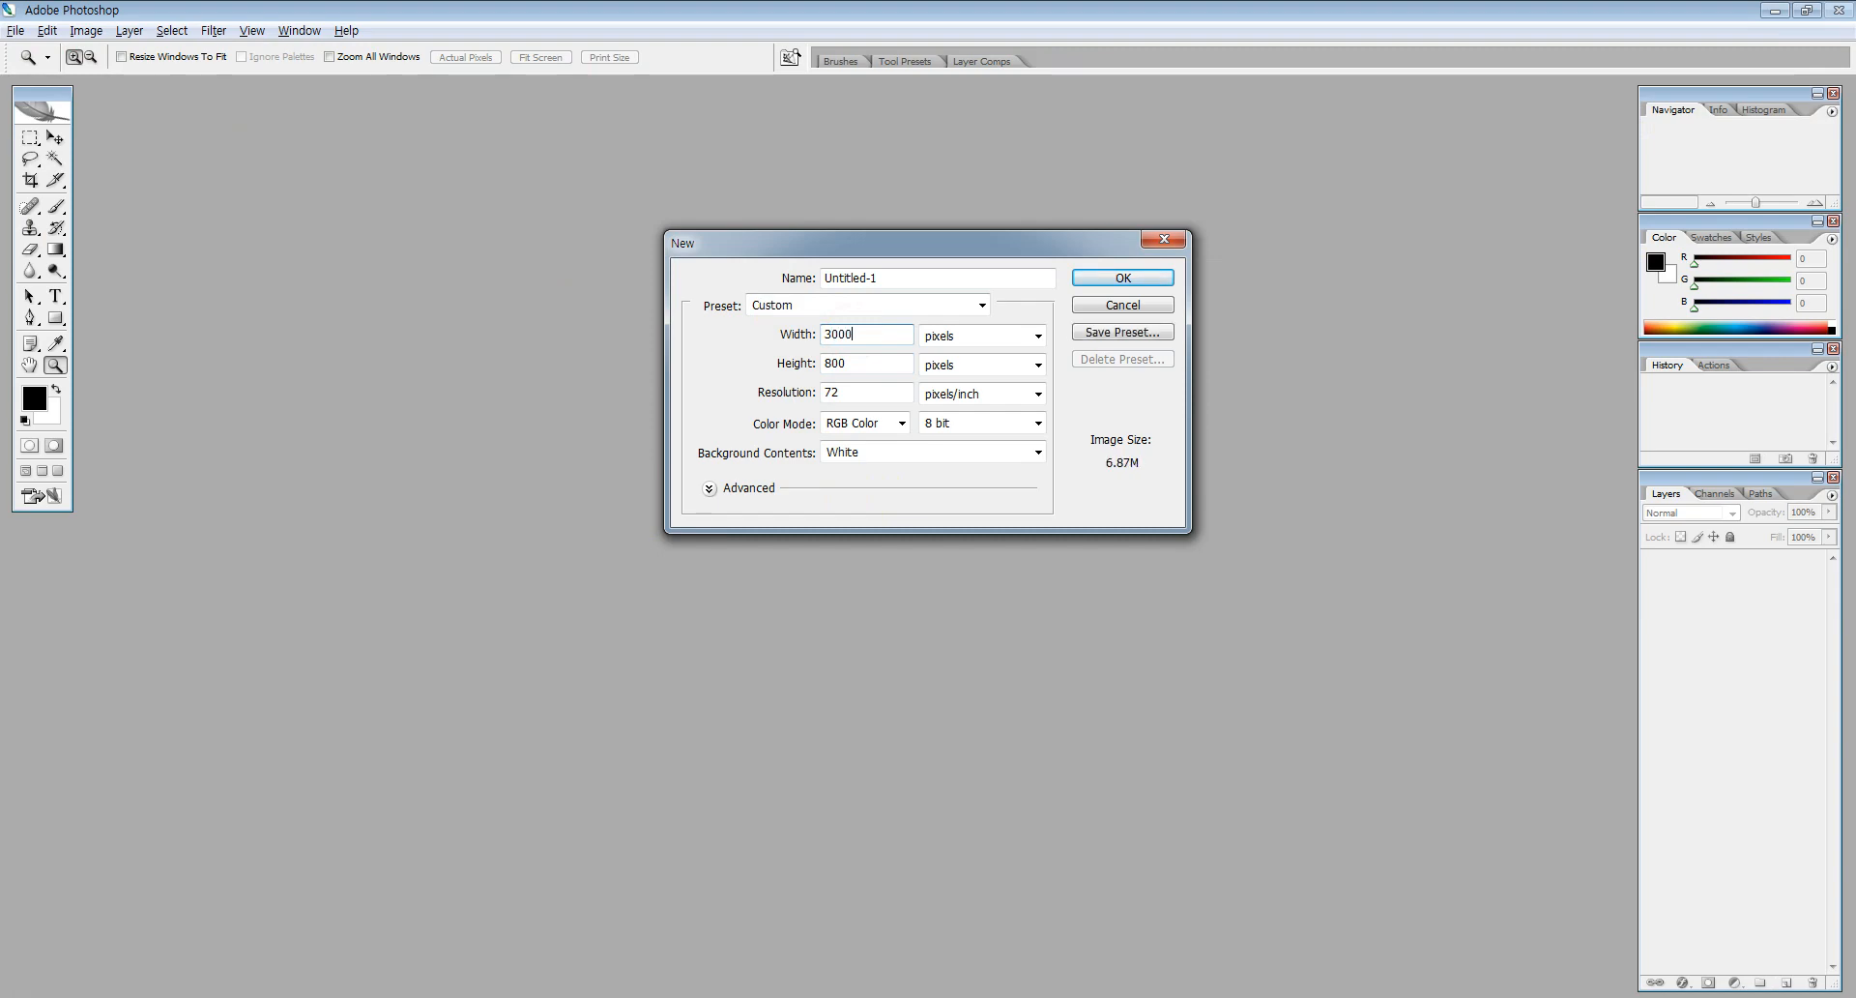
pyautogui.press('Tab')
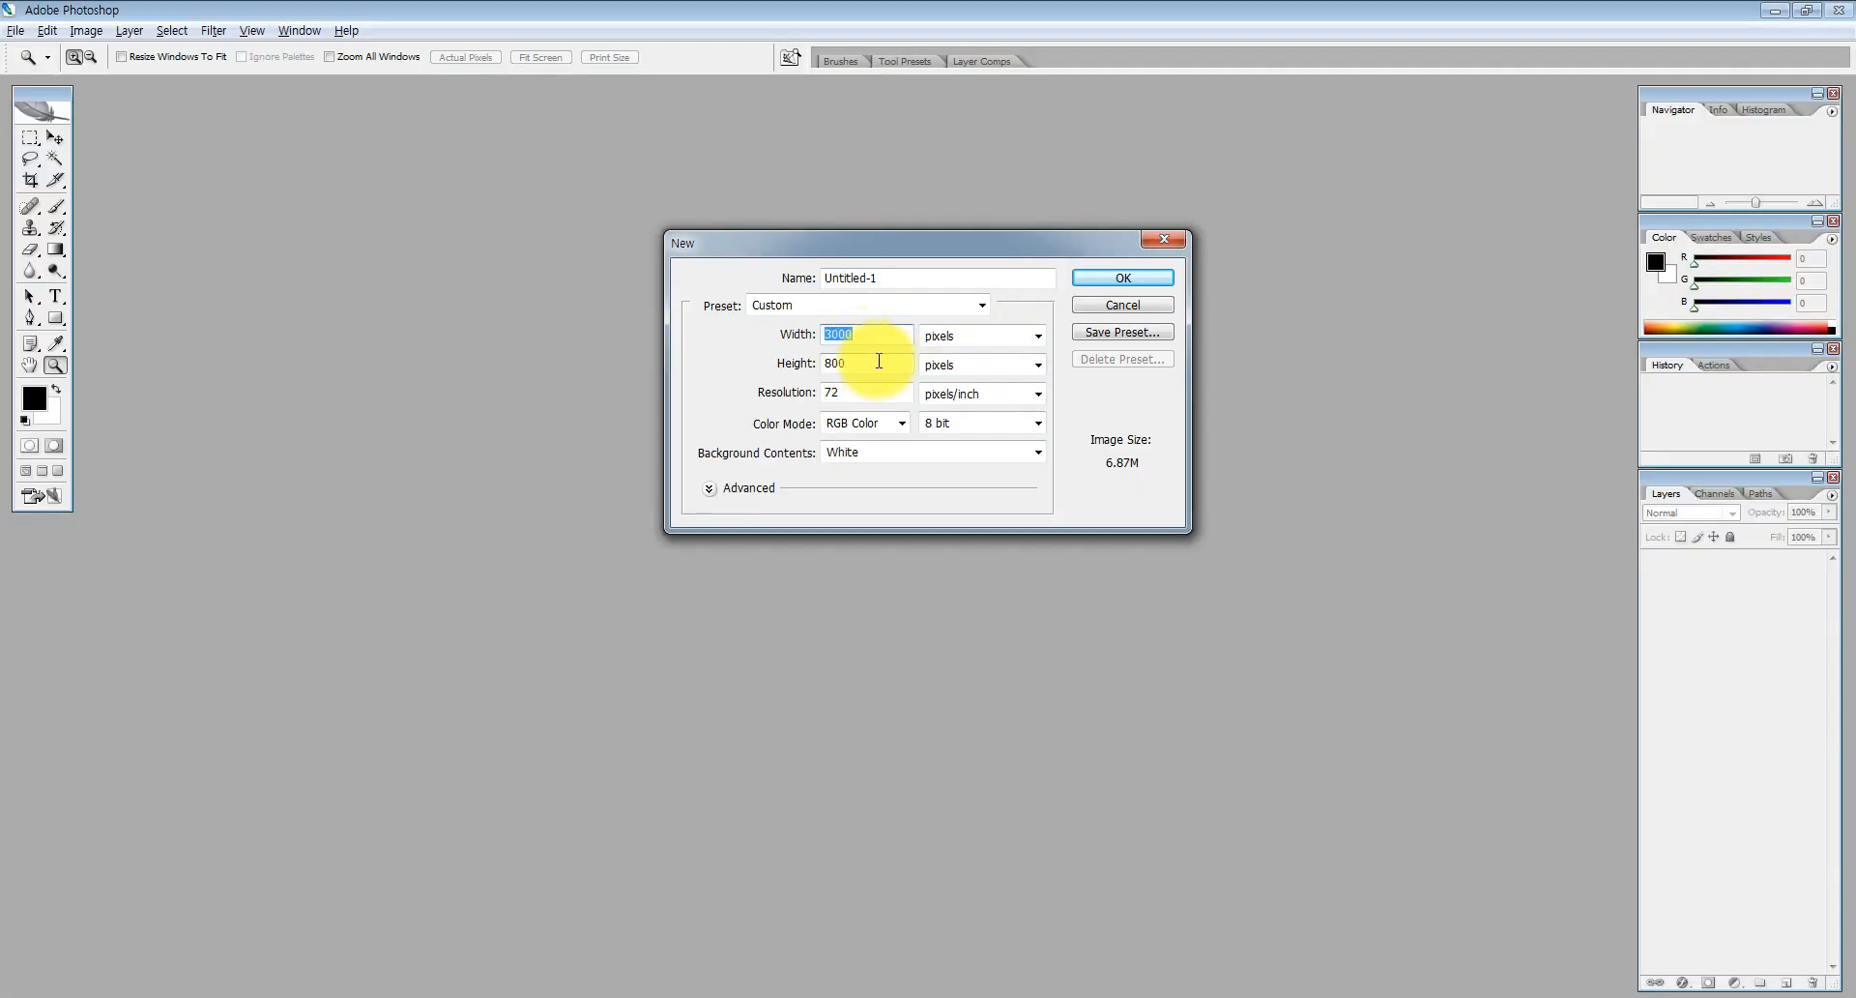
pyautogui.doubleClick(678, 402)
pyautogui.write('3000')
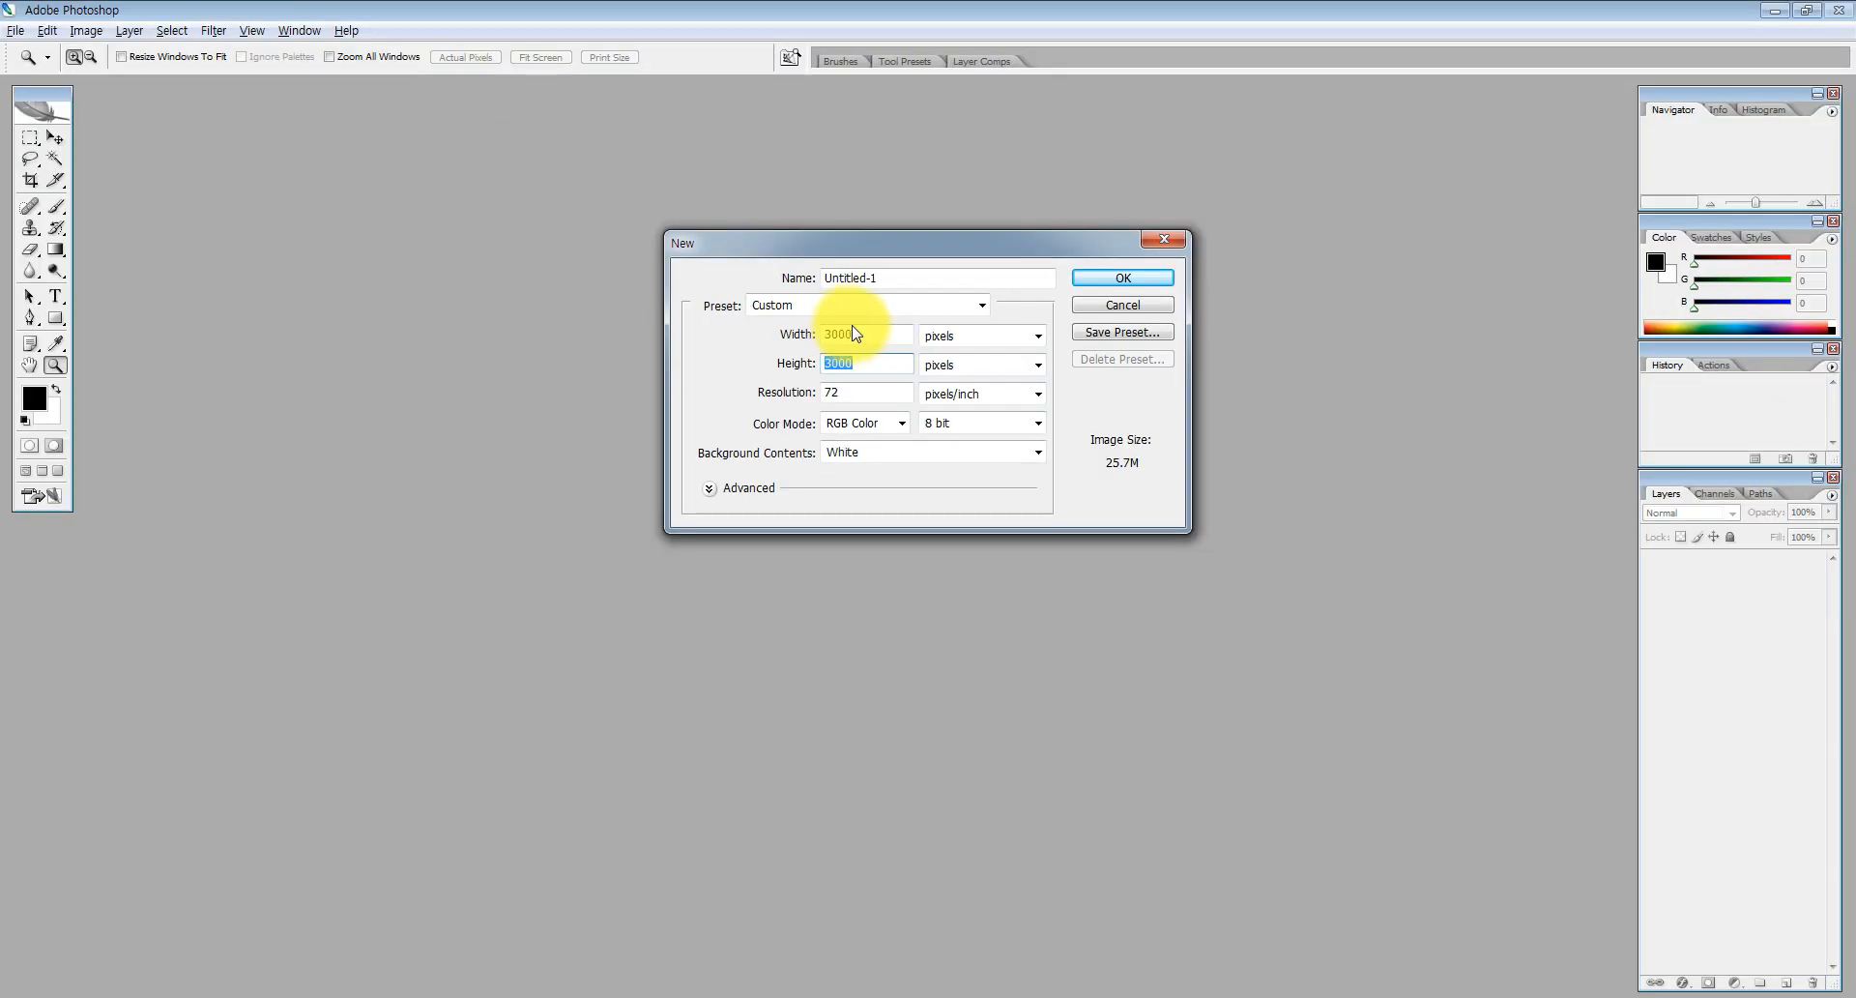
pyautogui.click(1123, 275)
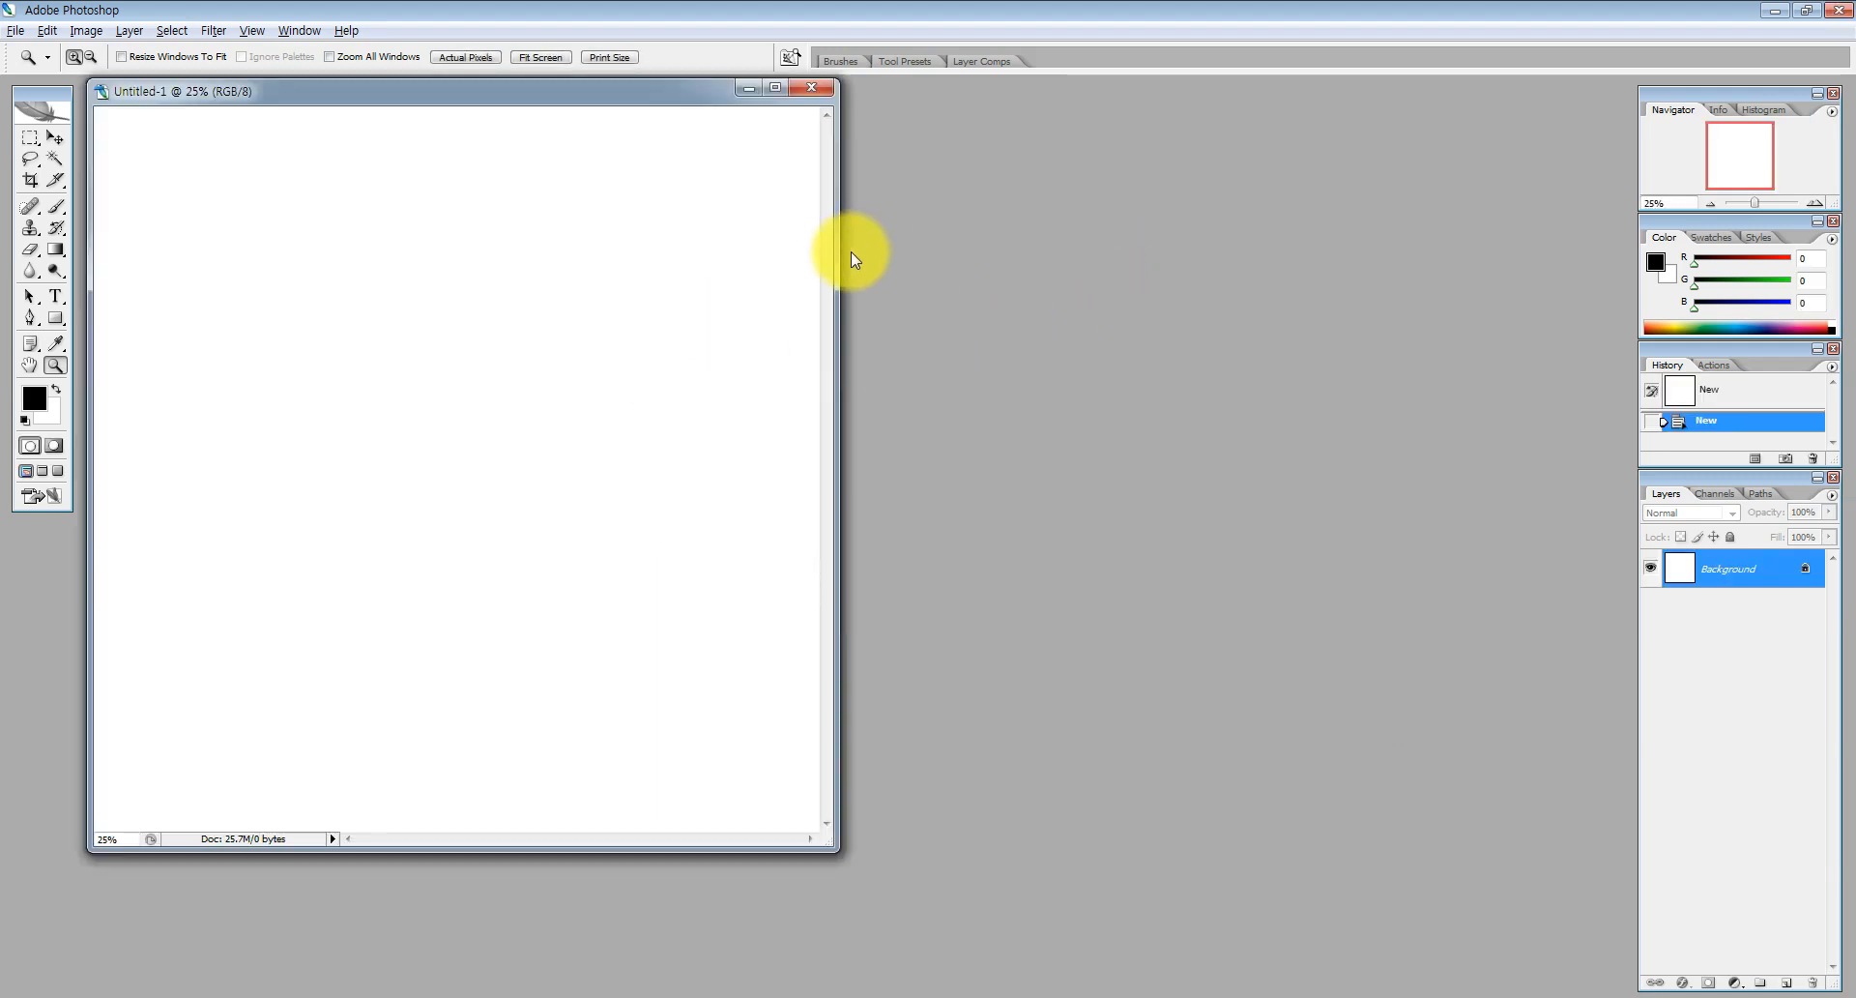
# Enlarge the document window and paste the copied parquet image onto the blank canvas
pyautogui.moveTo(830, 841); pyautogui.dragTo(1351, 982)
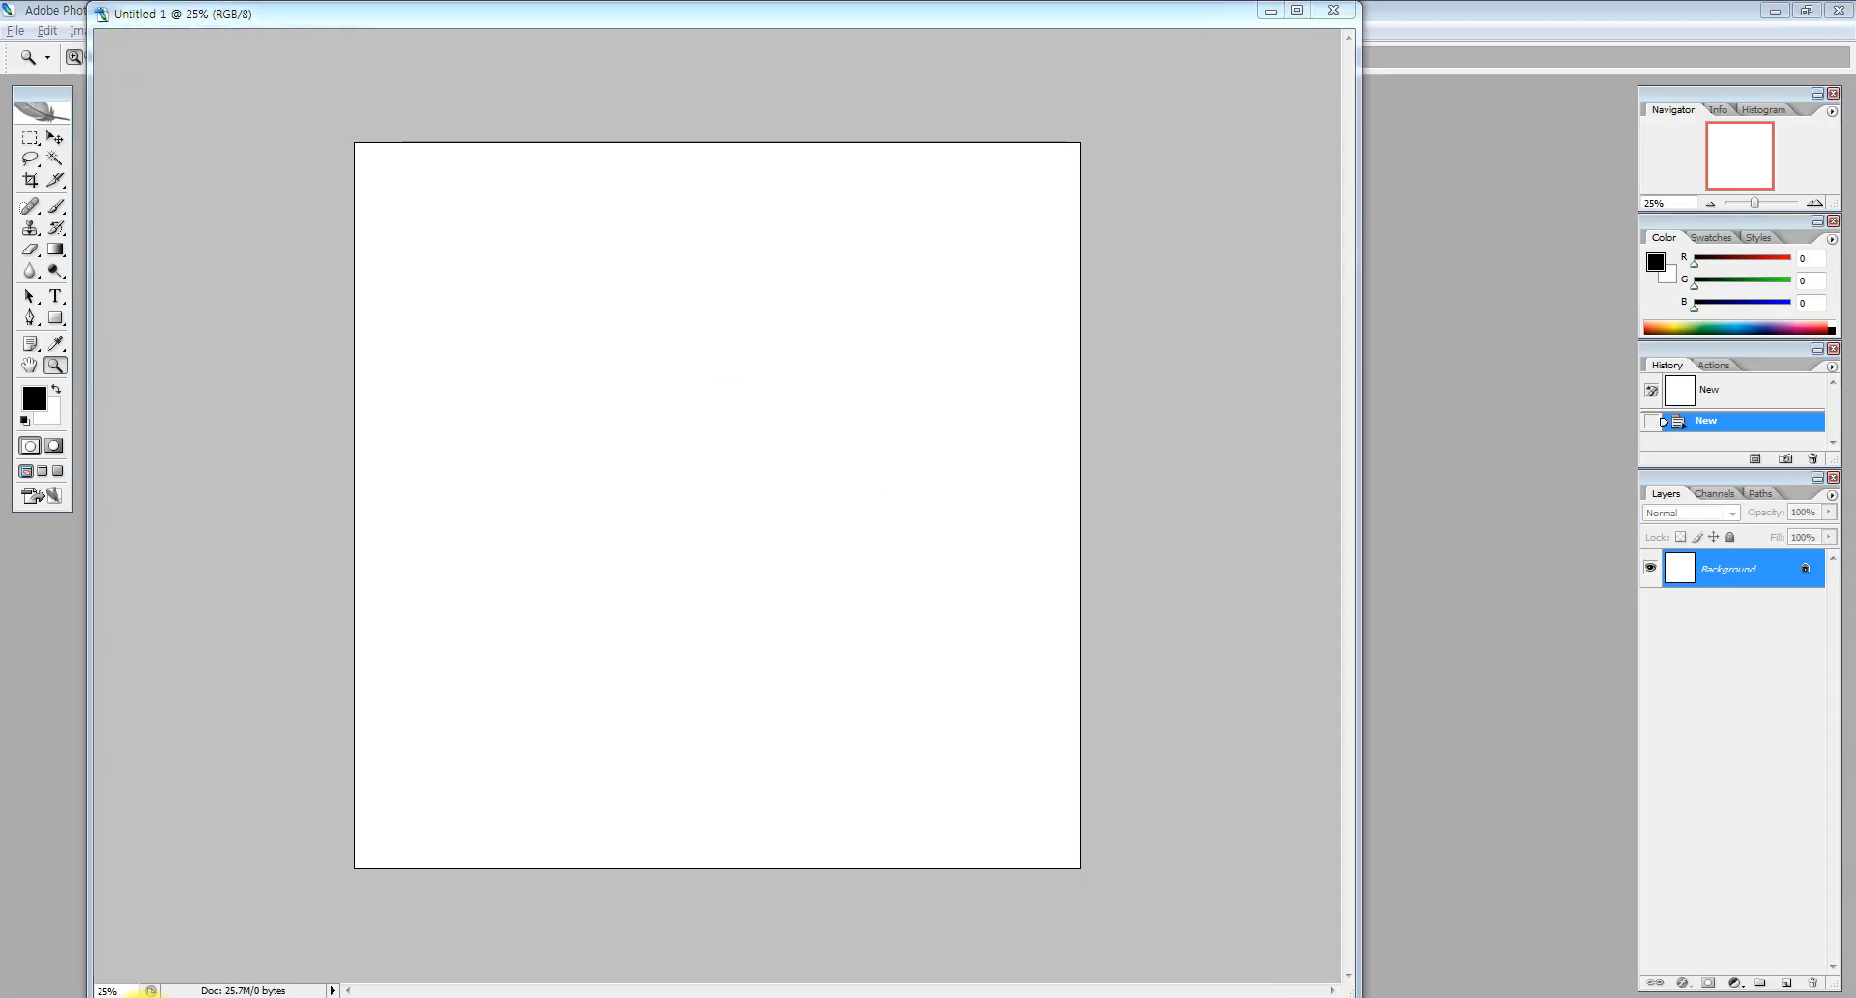
pyautogui.click(152, 997)
pyautogui.click(153, 997)
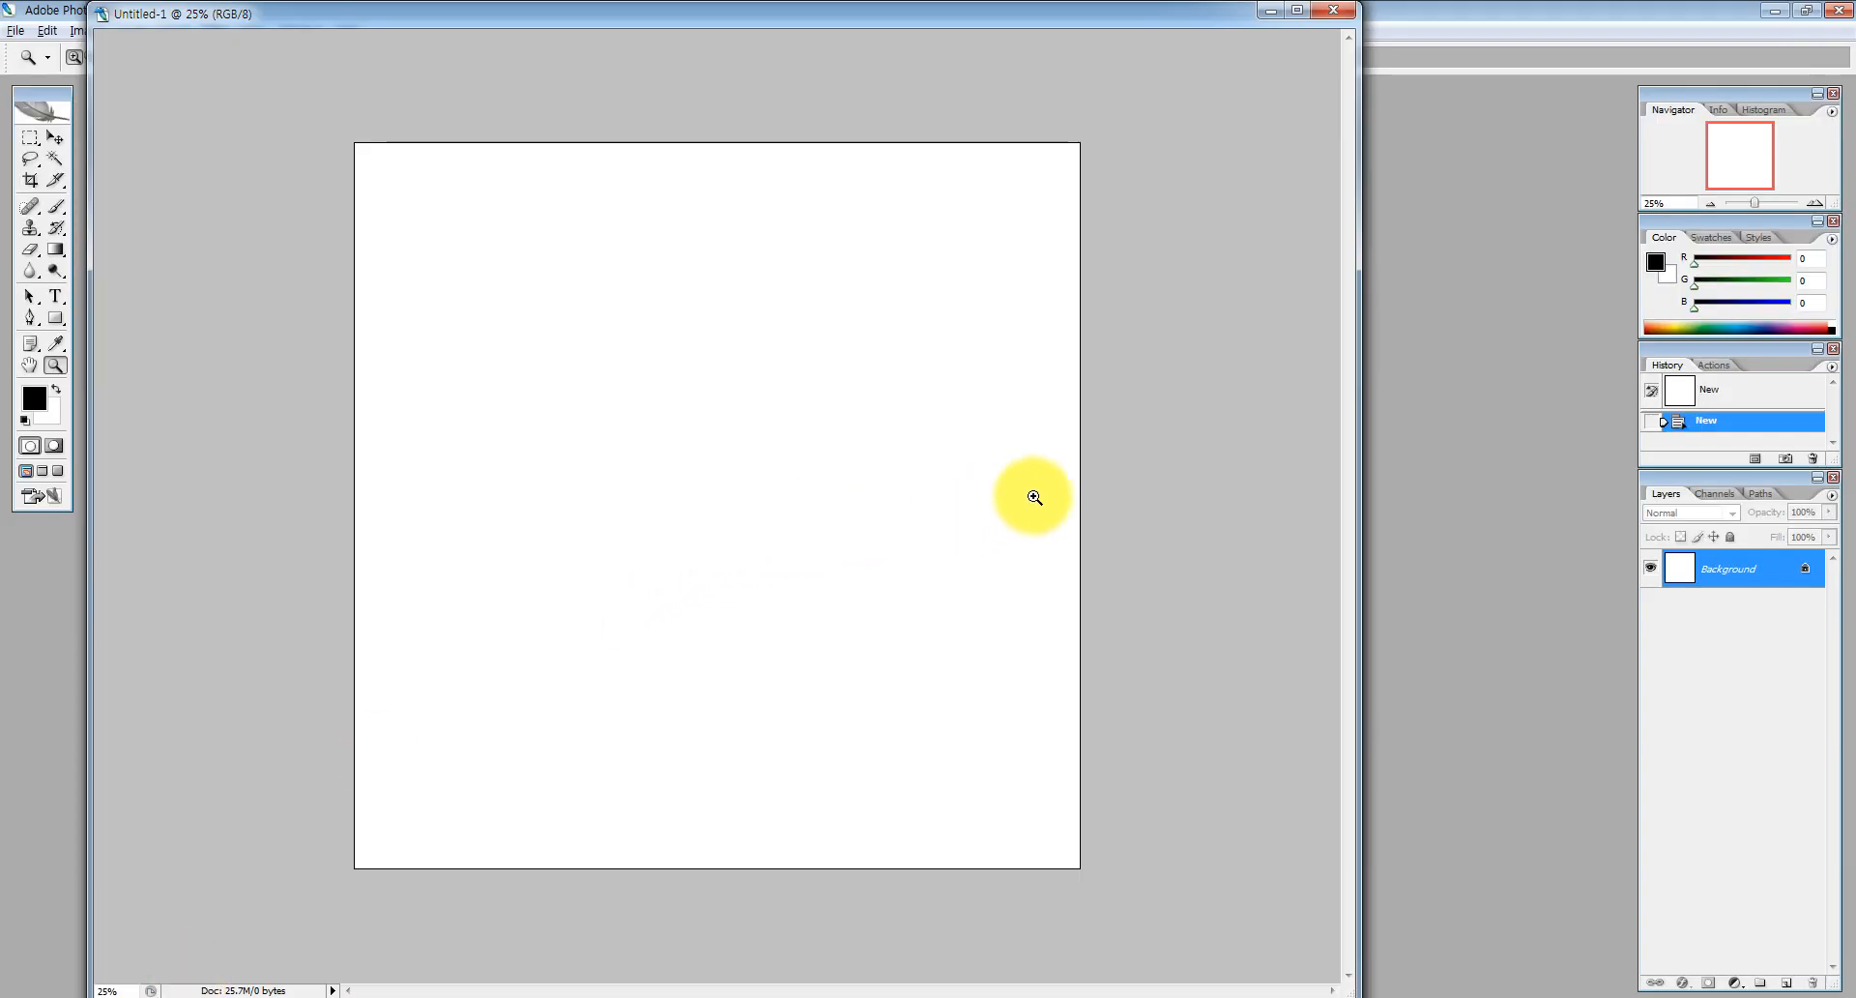
pyautogui.hotkey('ctrl', '+')
pyautogui.hotkey('ctrl', '-')
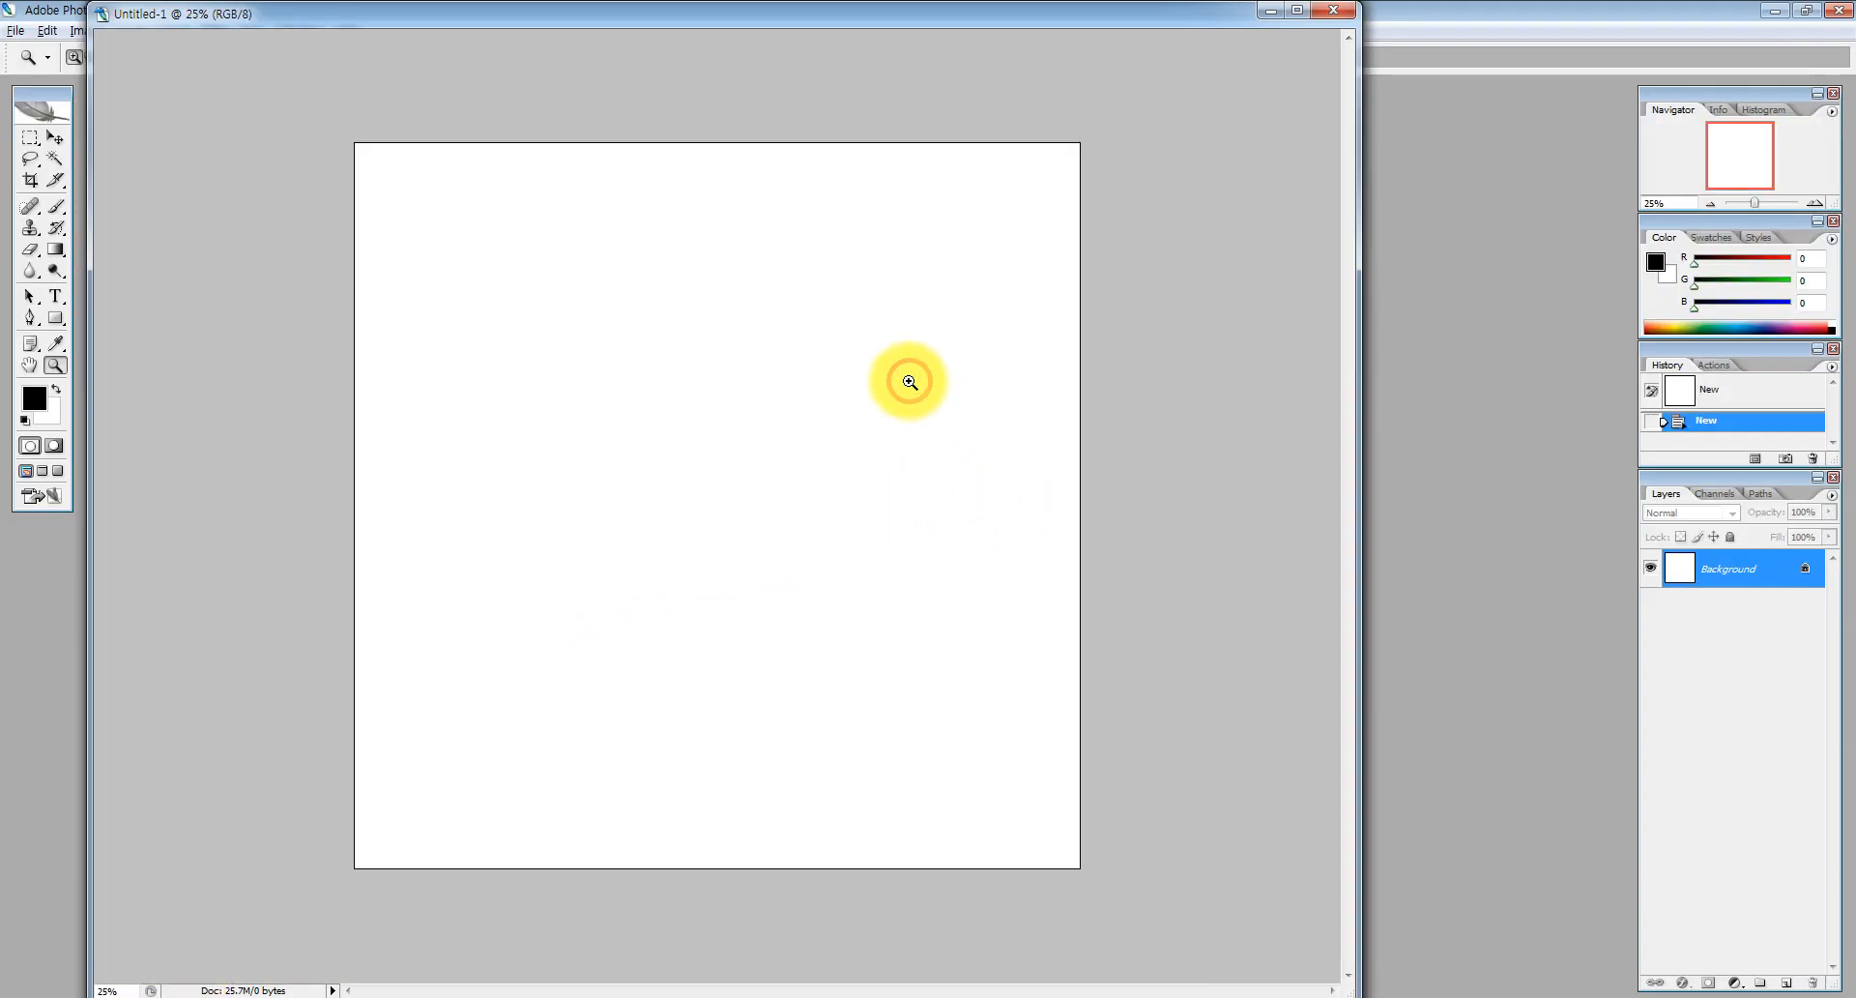
pyautogui.hotkey('ctrl', 'v')
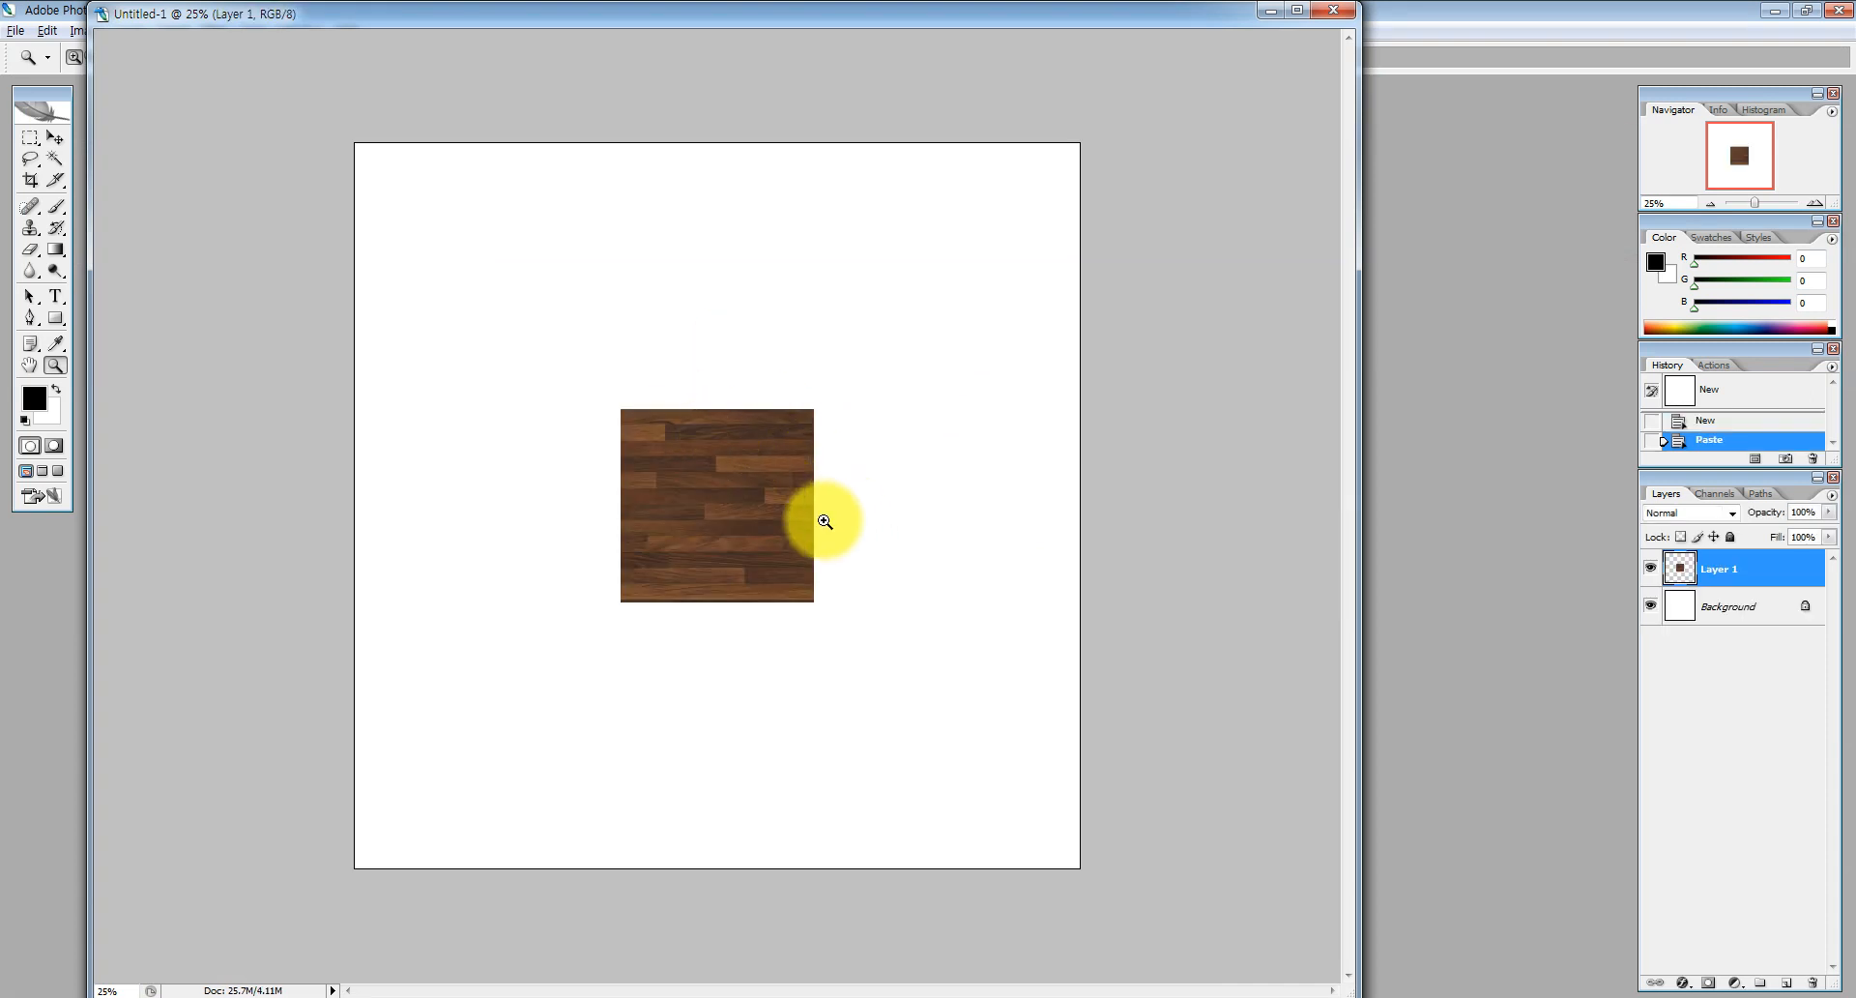
# Maximize the document window and activate the Move tool for the pasted parquet layer
pyautogui.doubleClick(634, 12)
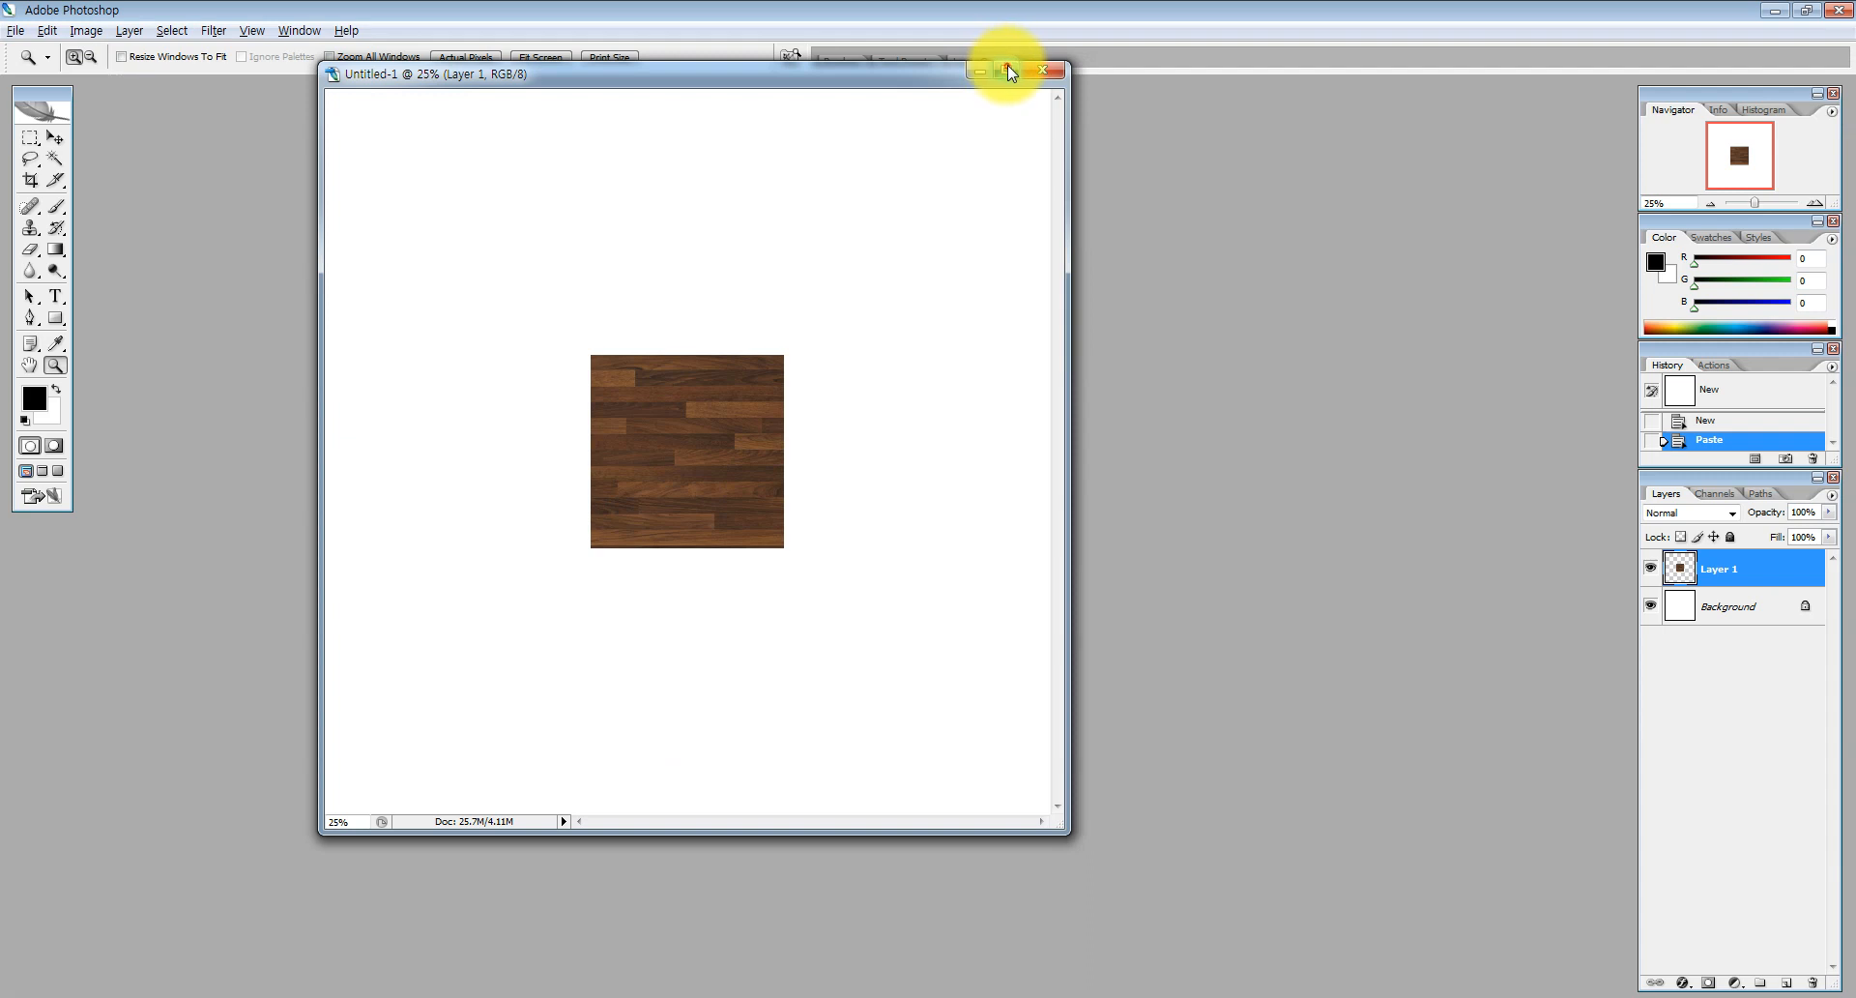
pyautogui.click(1008, 67)
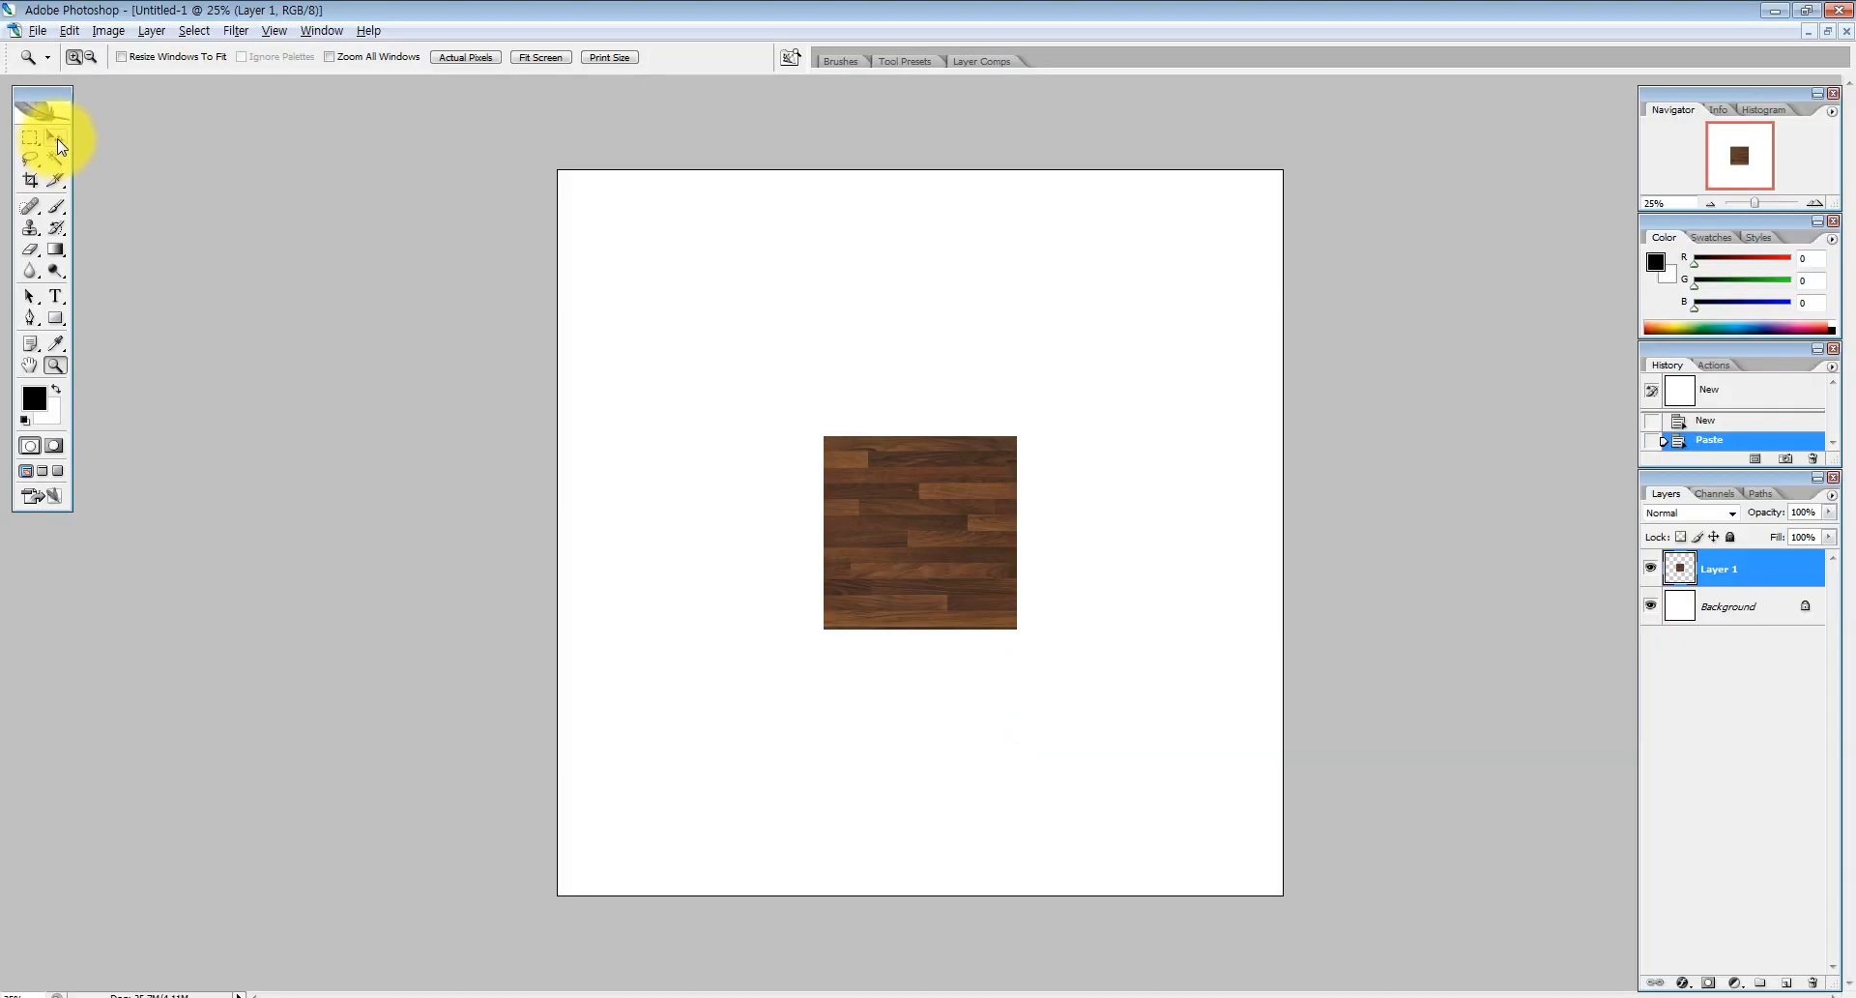
pyautogui.click(174, 155)
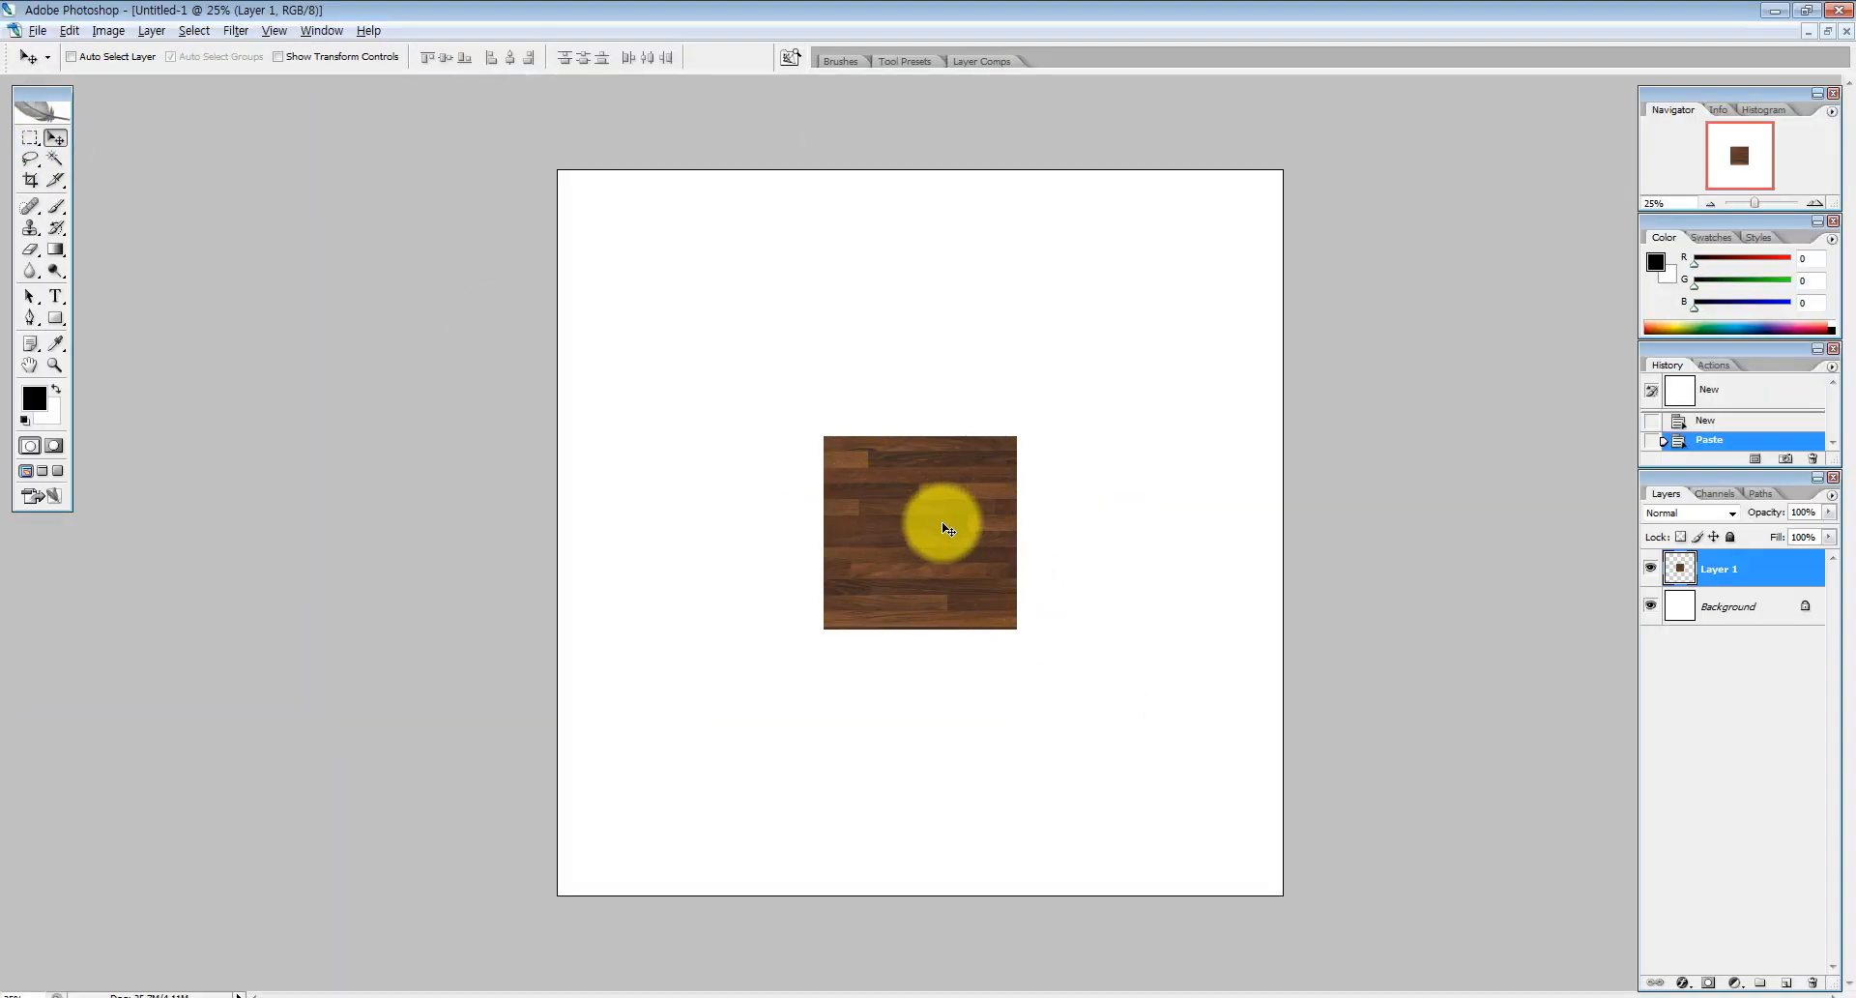
# Move the parquet layer into the upper-left corner of the canvas
pyautogui.moveTo(948, 528); pyautogui.dragTo(691, 278)
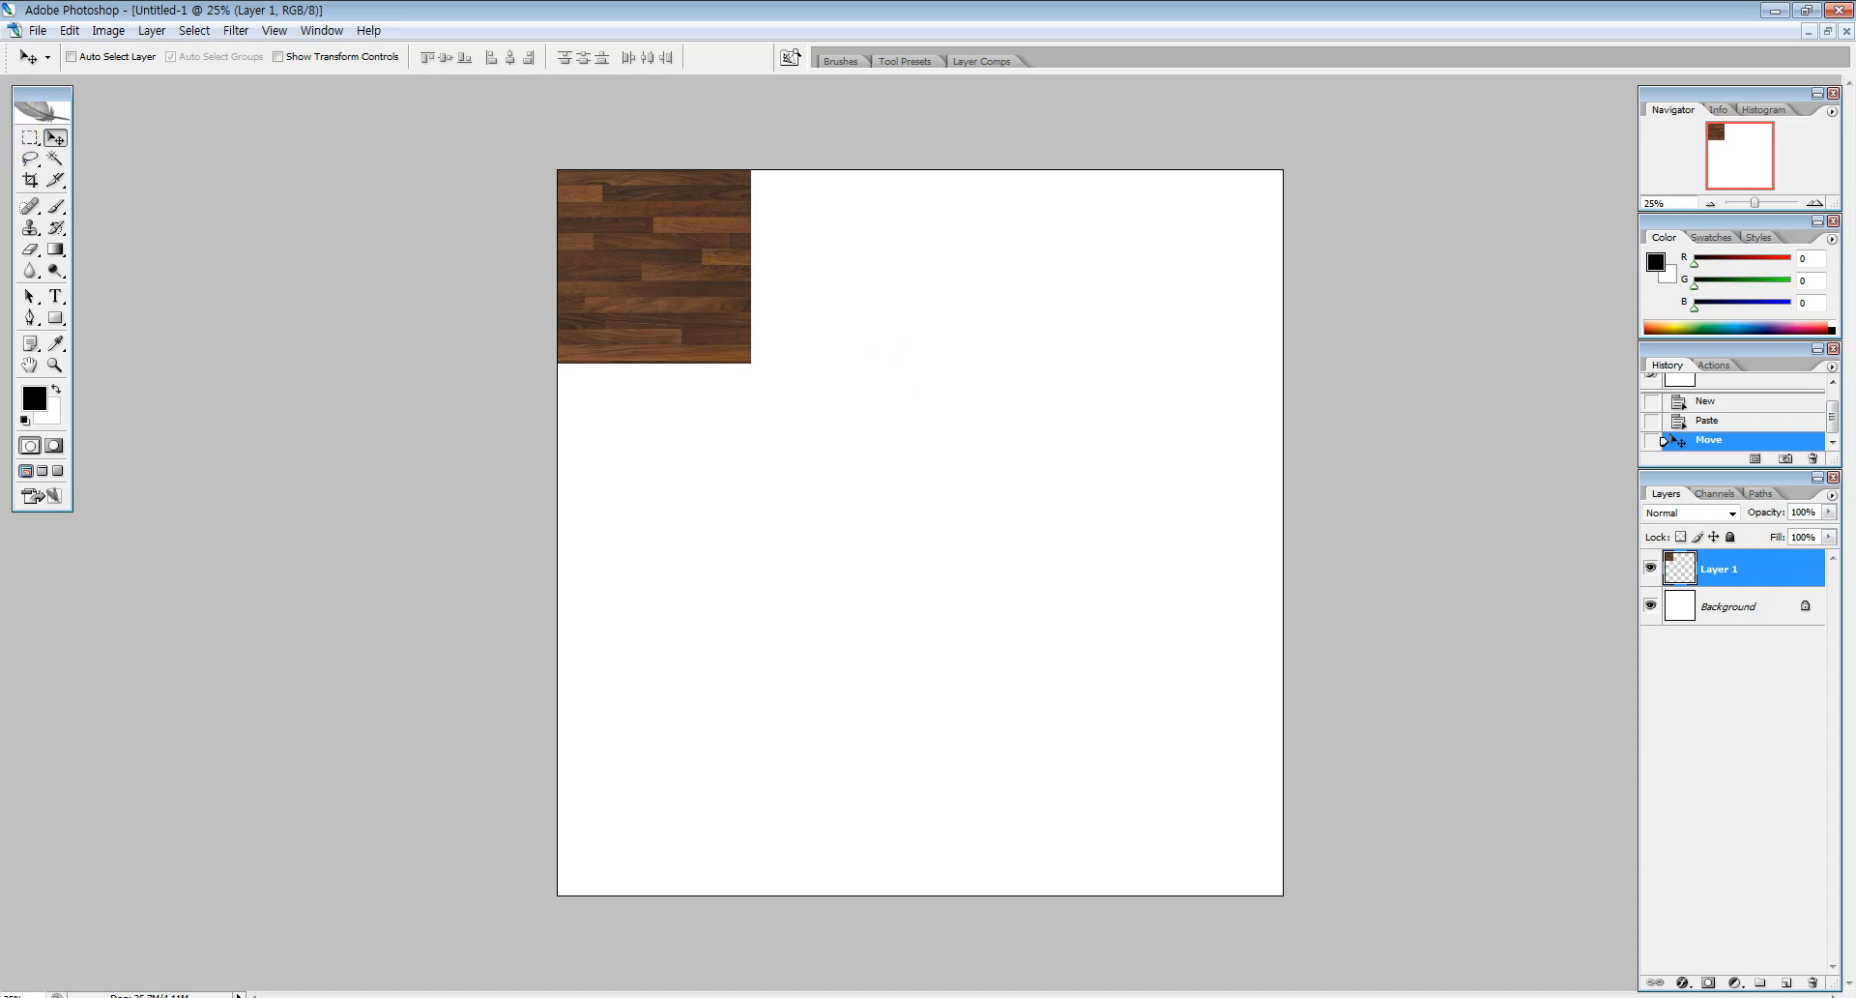
pyautogui.click(61, 142)
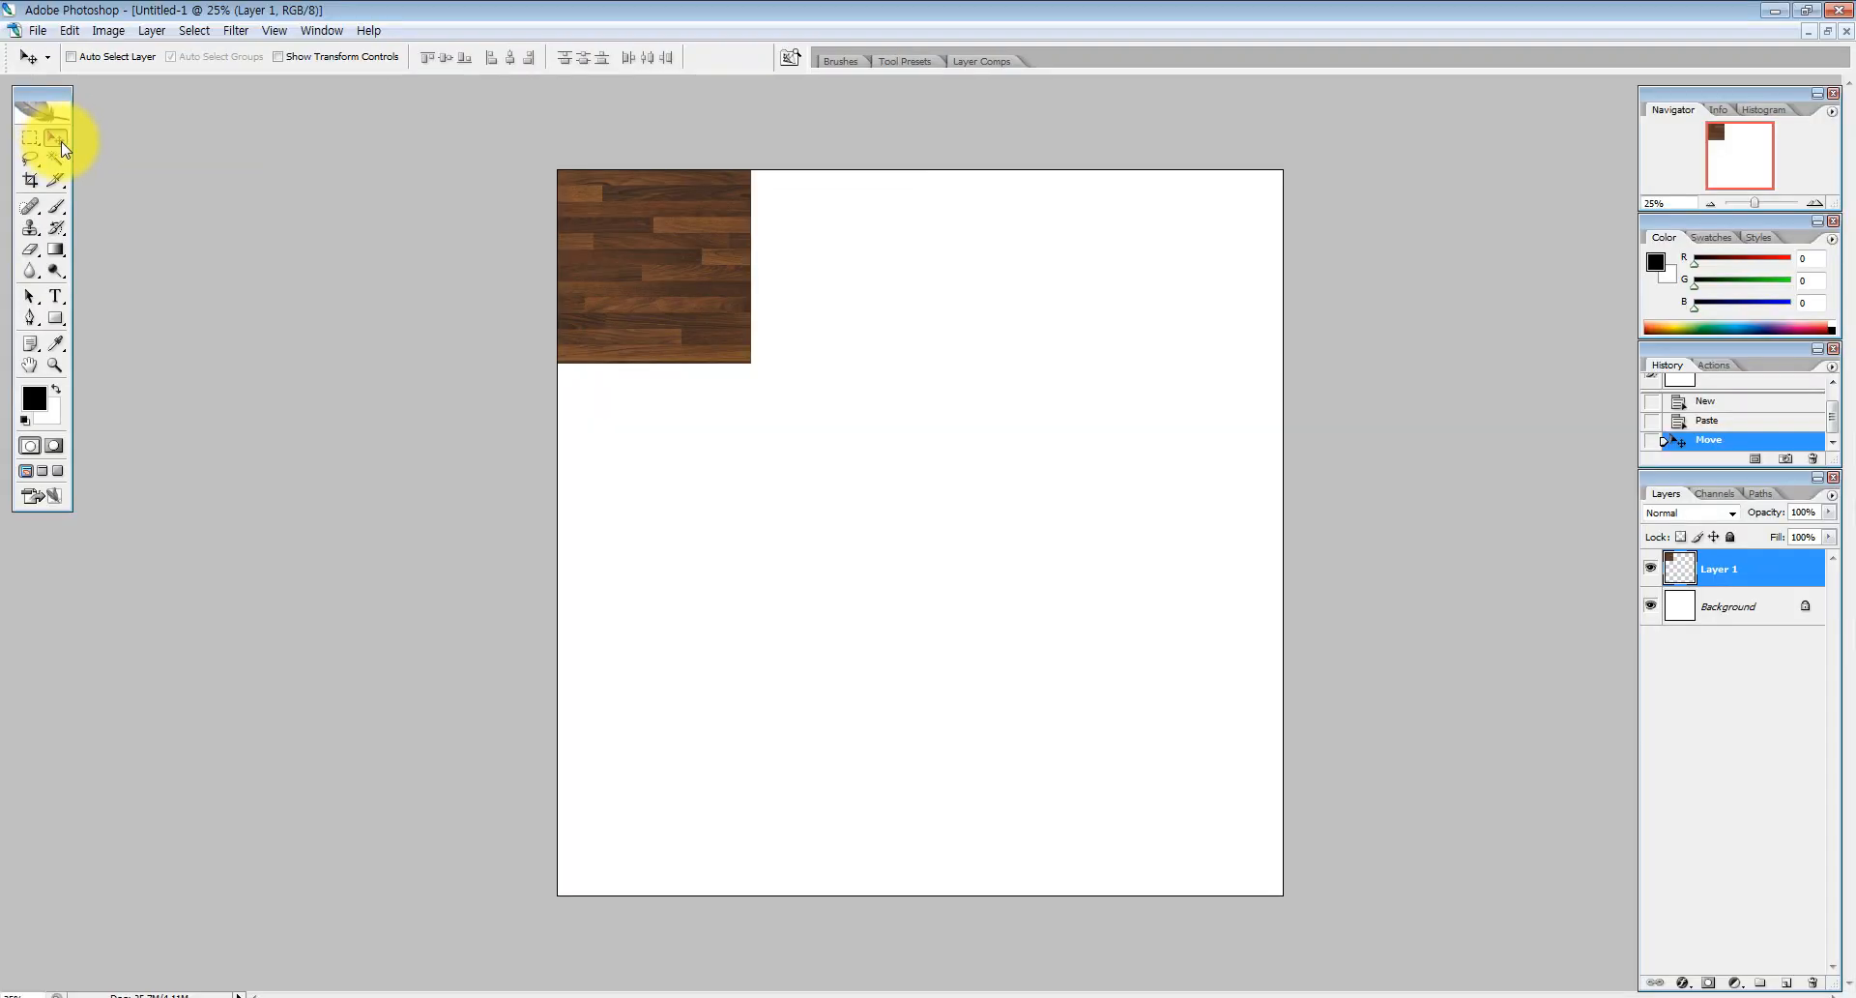
pyautogui.click(60, 141)
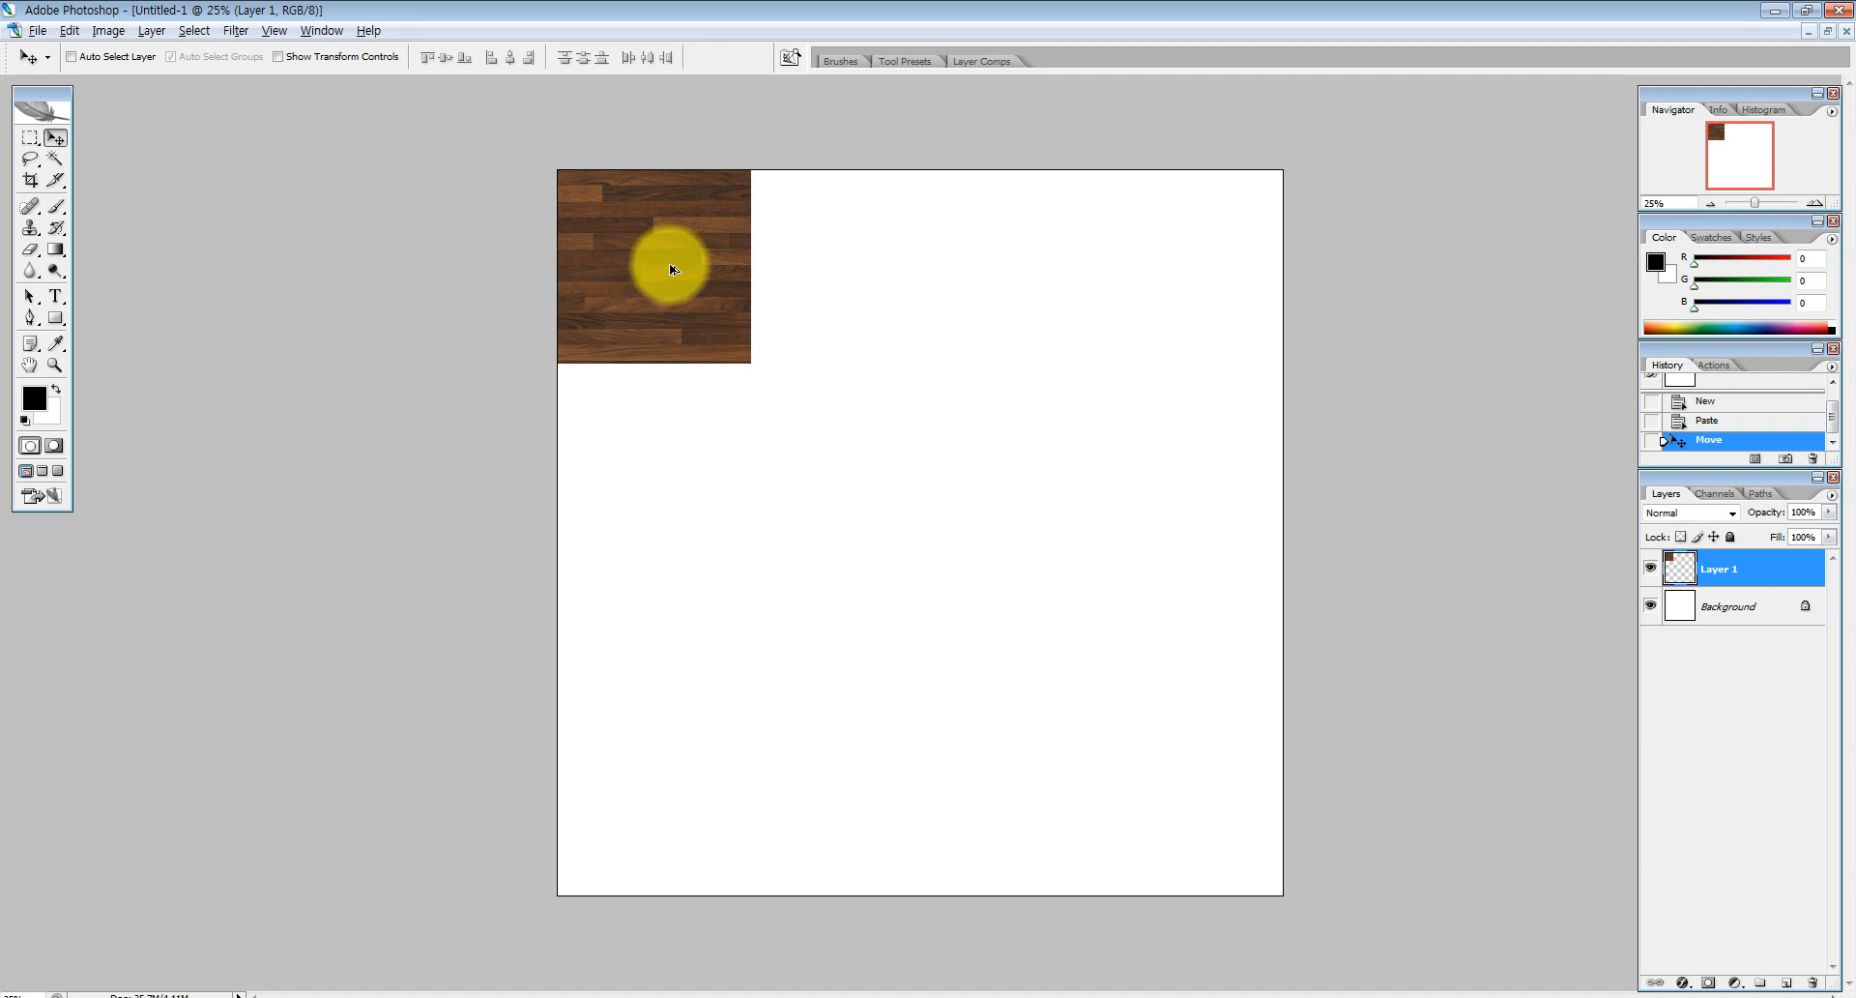
# Duplicate the parquet tile flush against the right side of the original, and delete the copied layer
pyautogui.moveTo(673, 268); pyautogui.dragTo(865, 264)
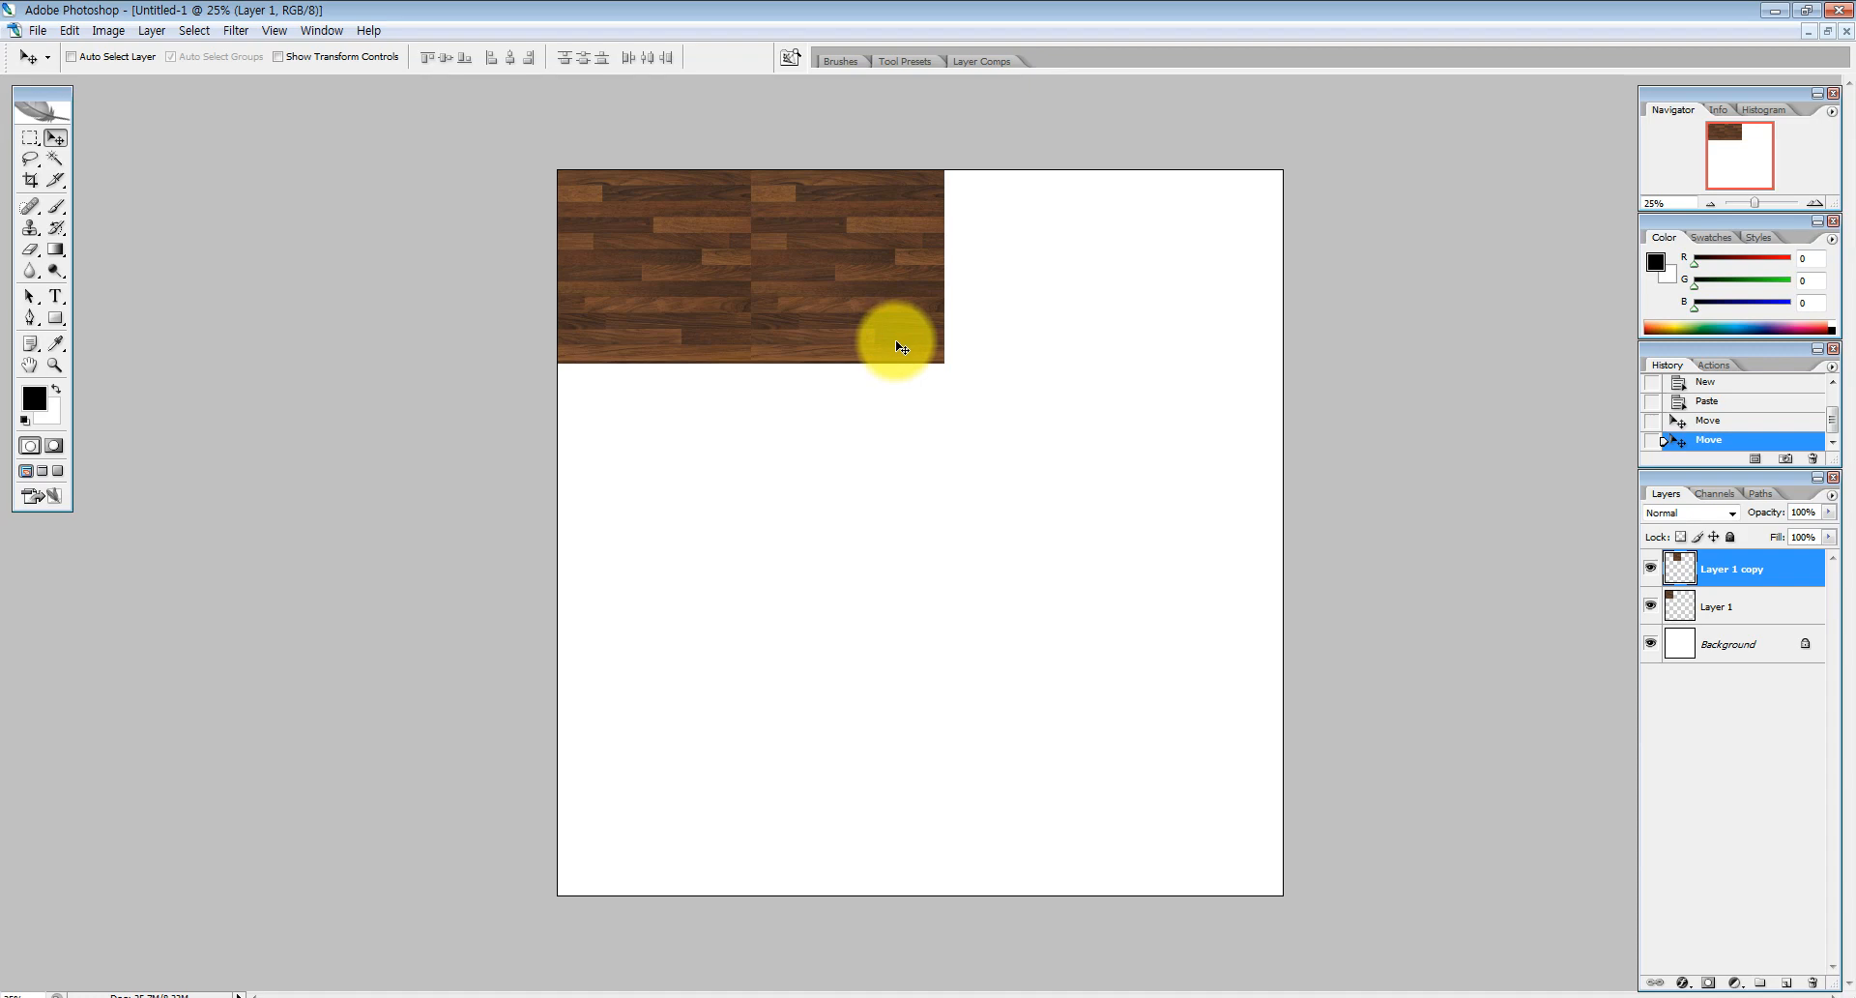
pyautogui.click(1007, 489)
pyautogui.click(1065, 191)
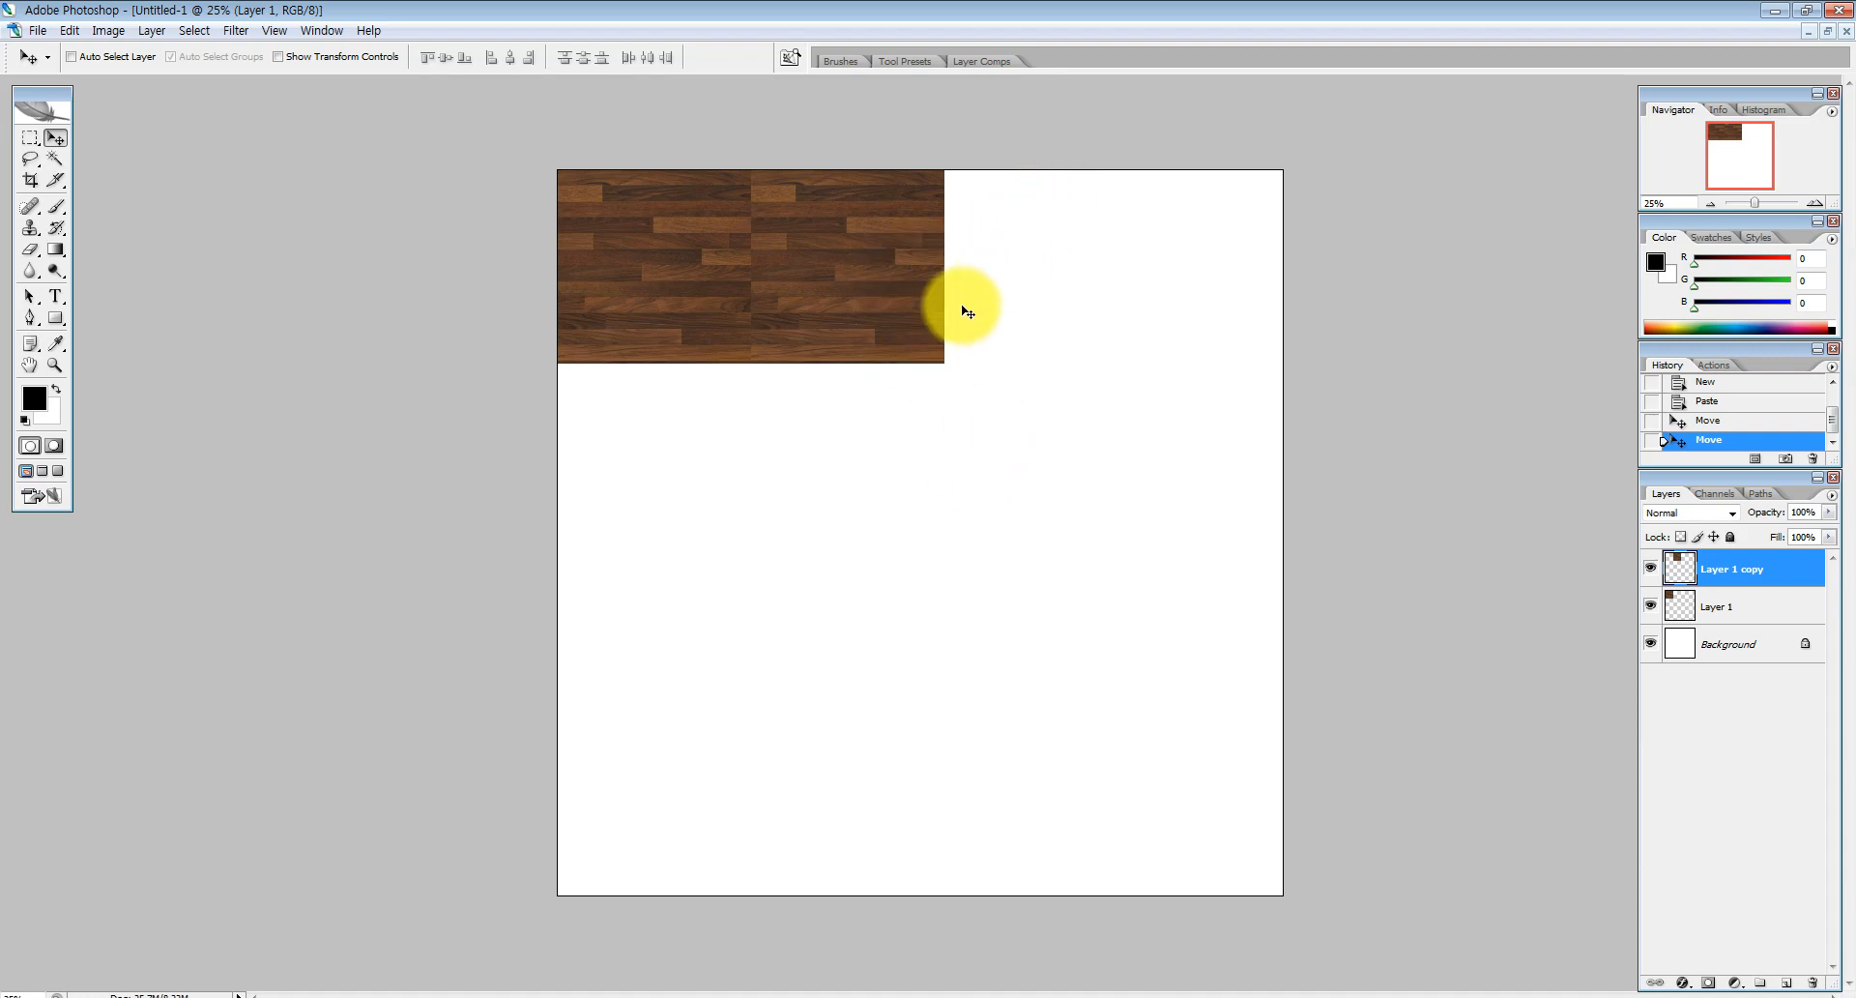
pyautogui.click(365, 447)
pyautogui.click(53, 136)
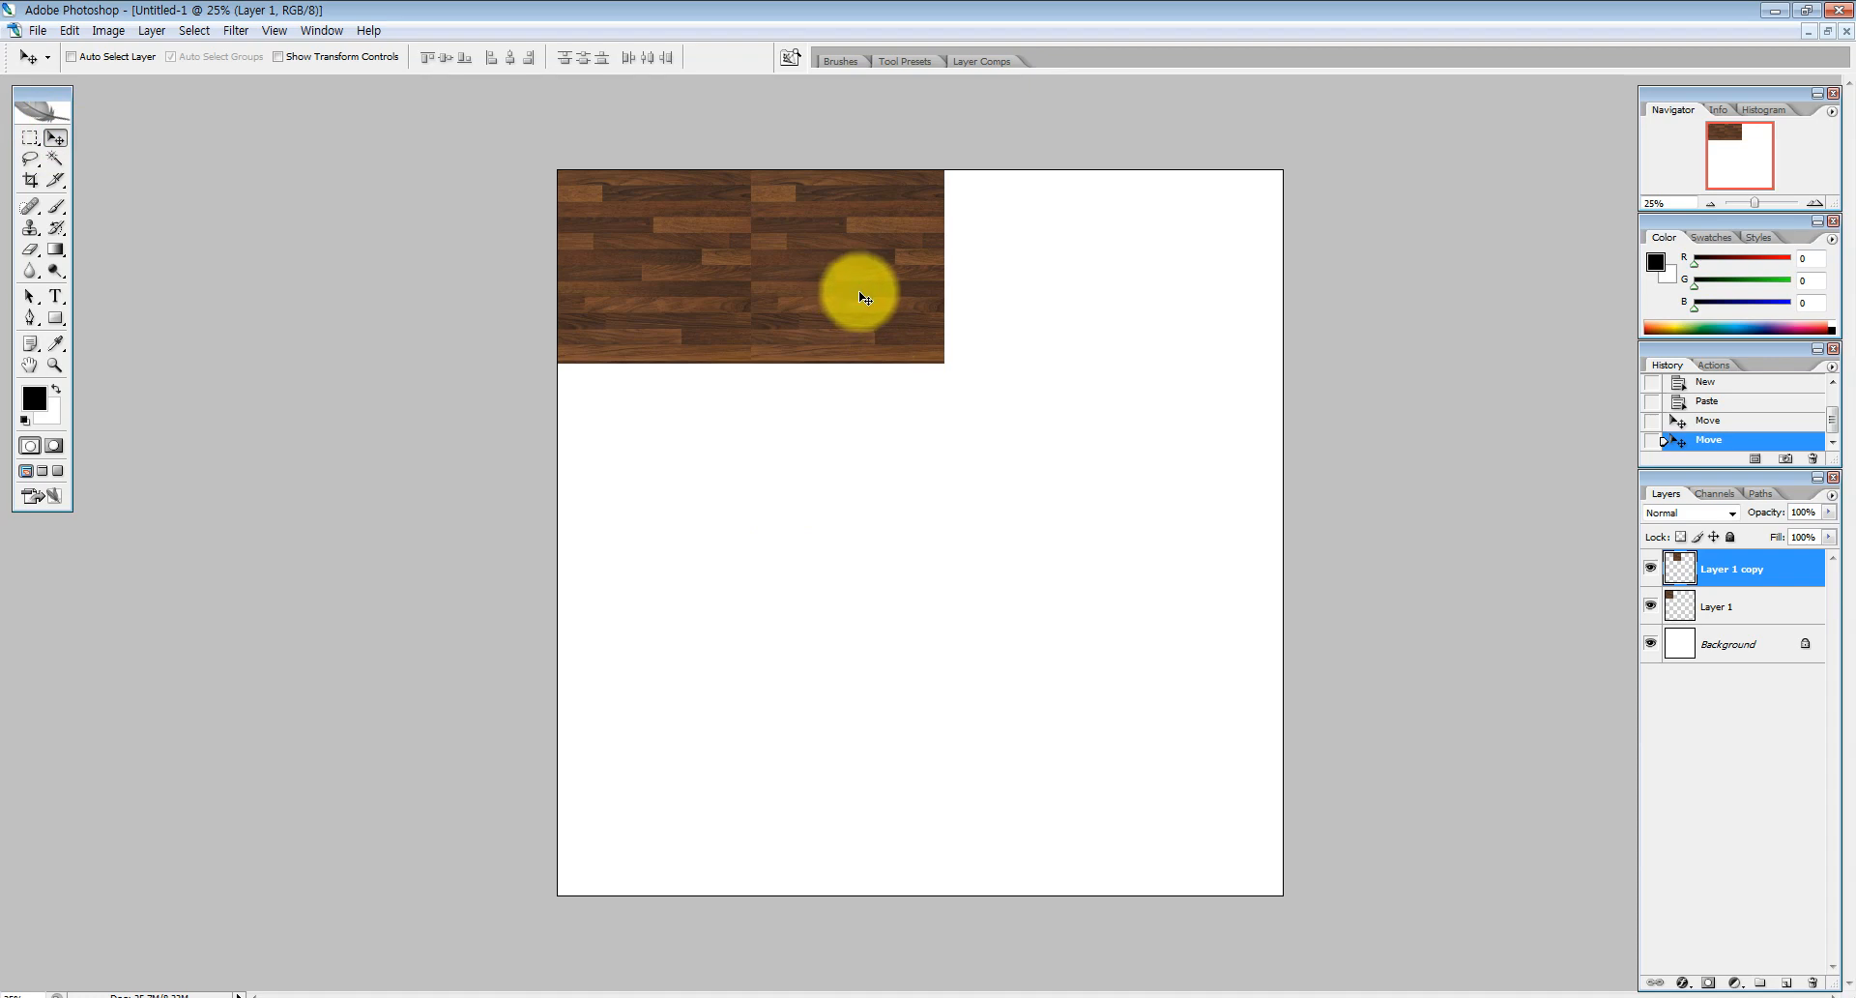
pyautogui.press('Delete')
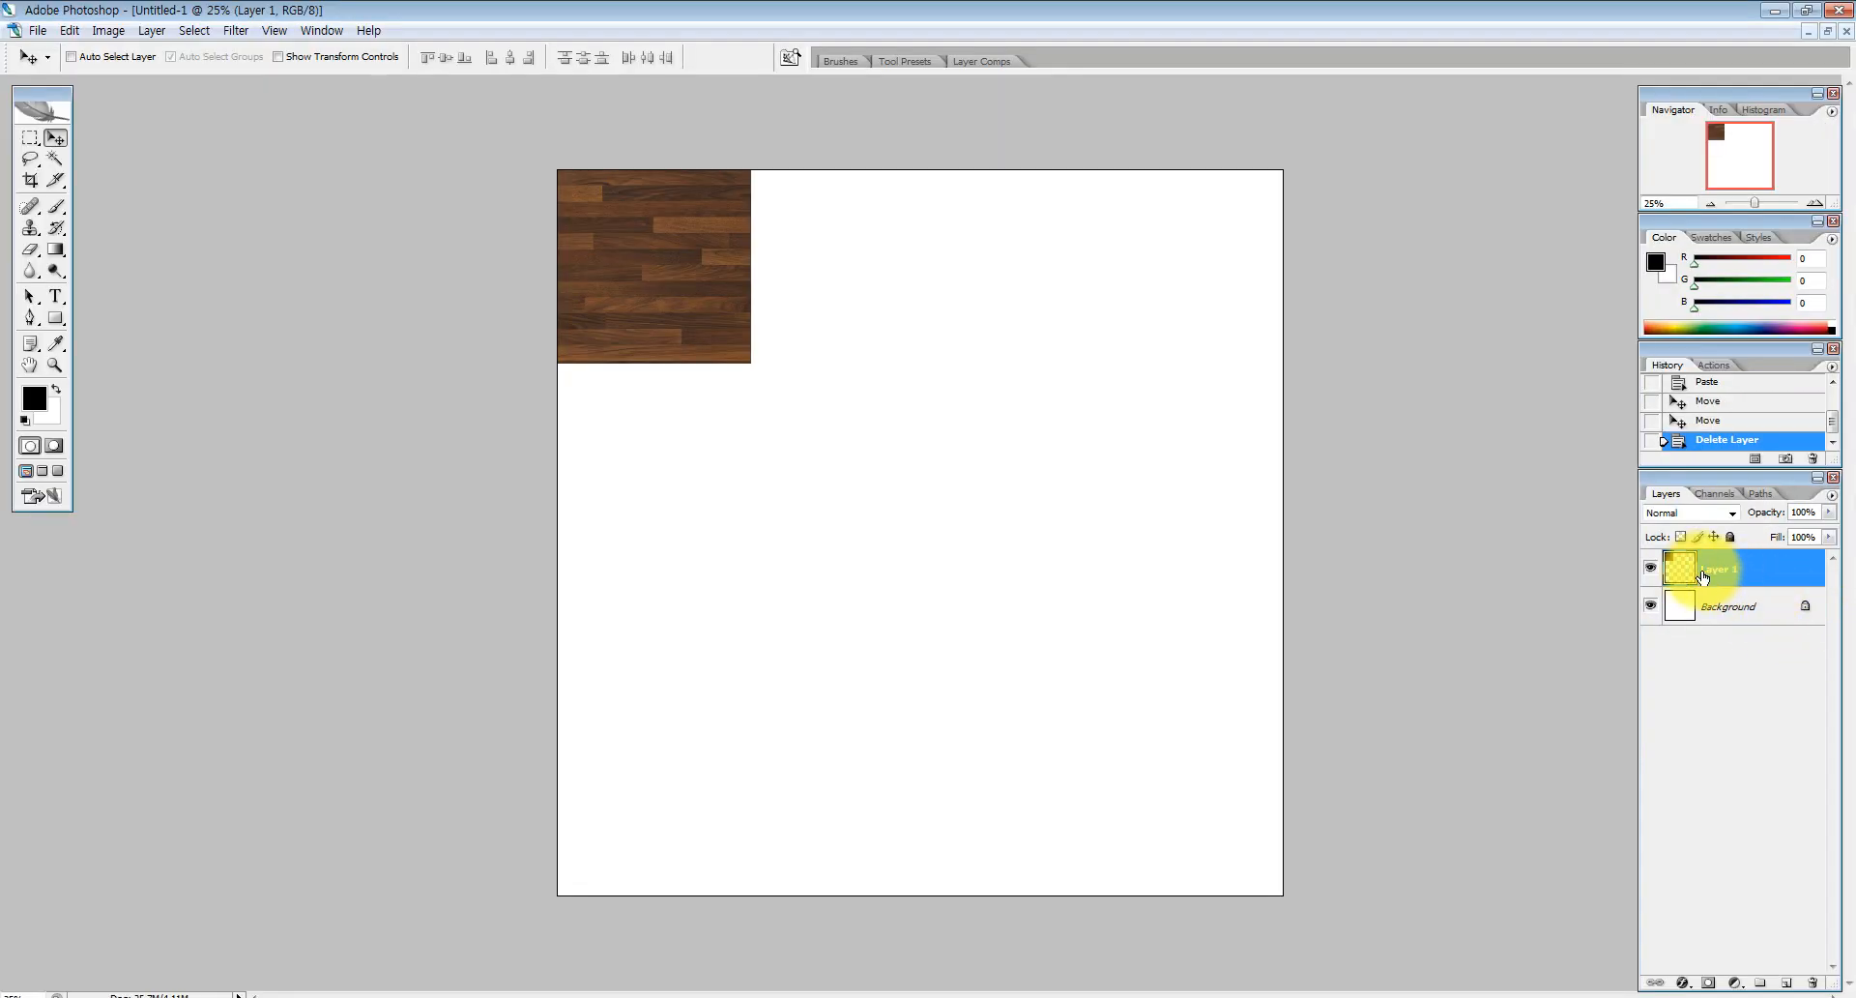
# Hide the Layer 1 parquet tile and show it again
pyautogui.click(1651, 570)
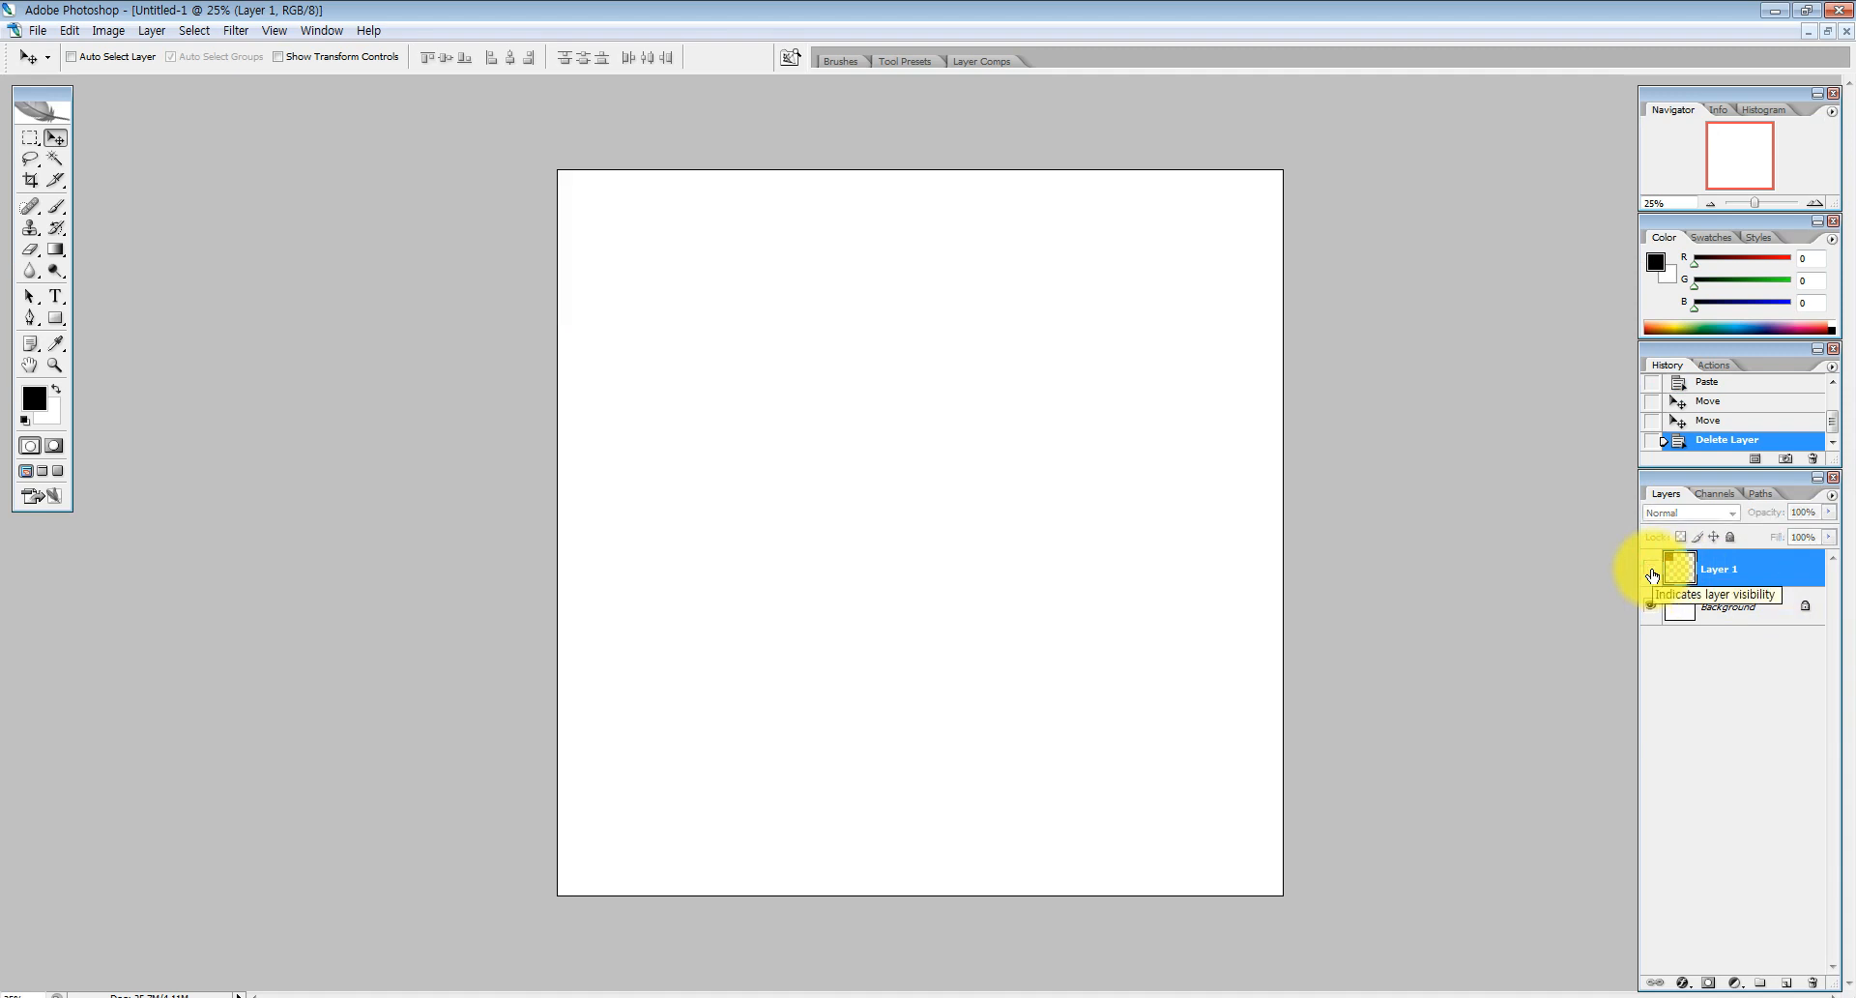
pyautogui.click(1651, 571)
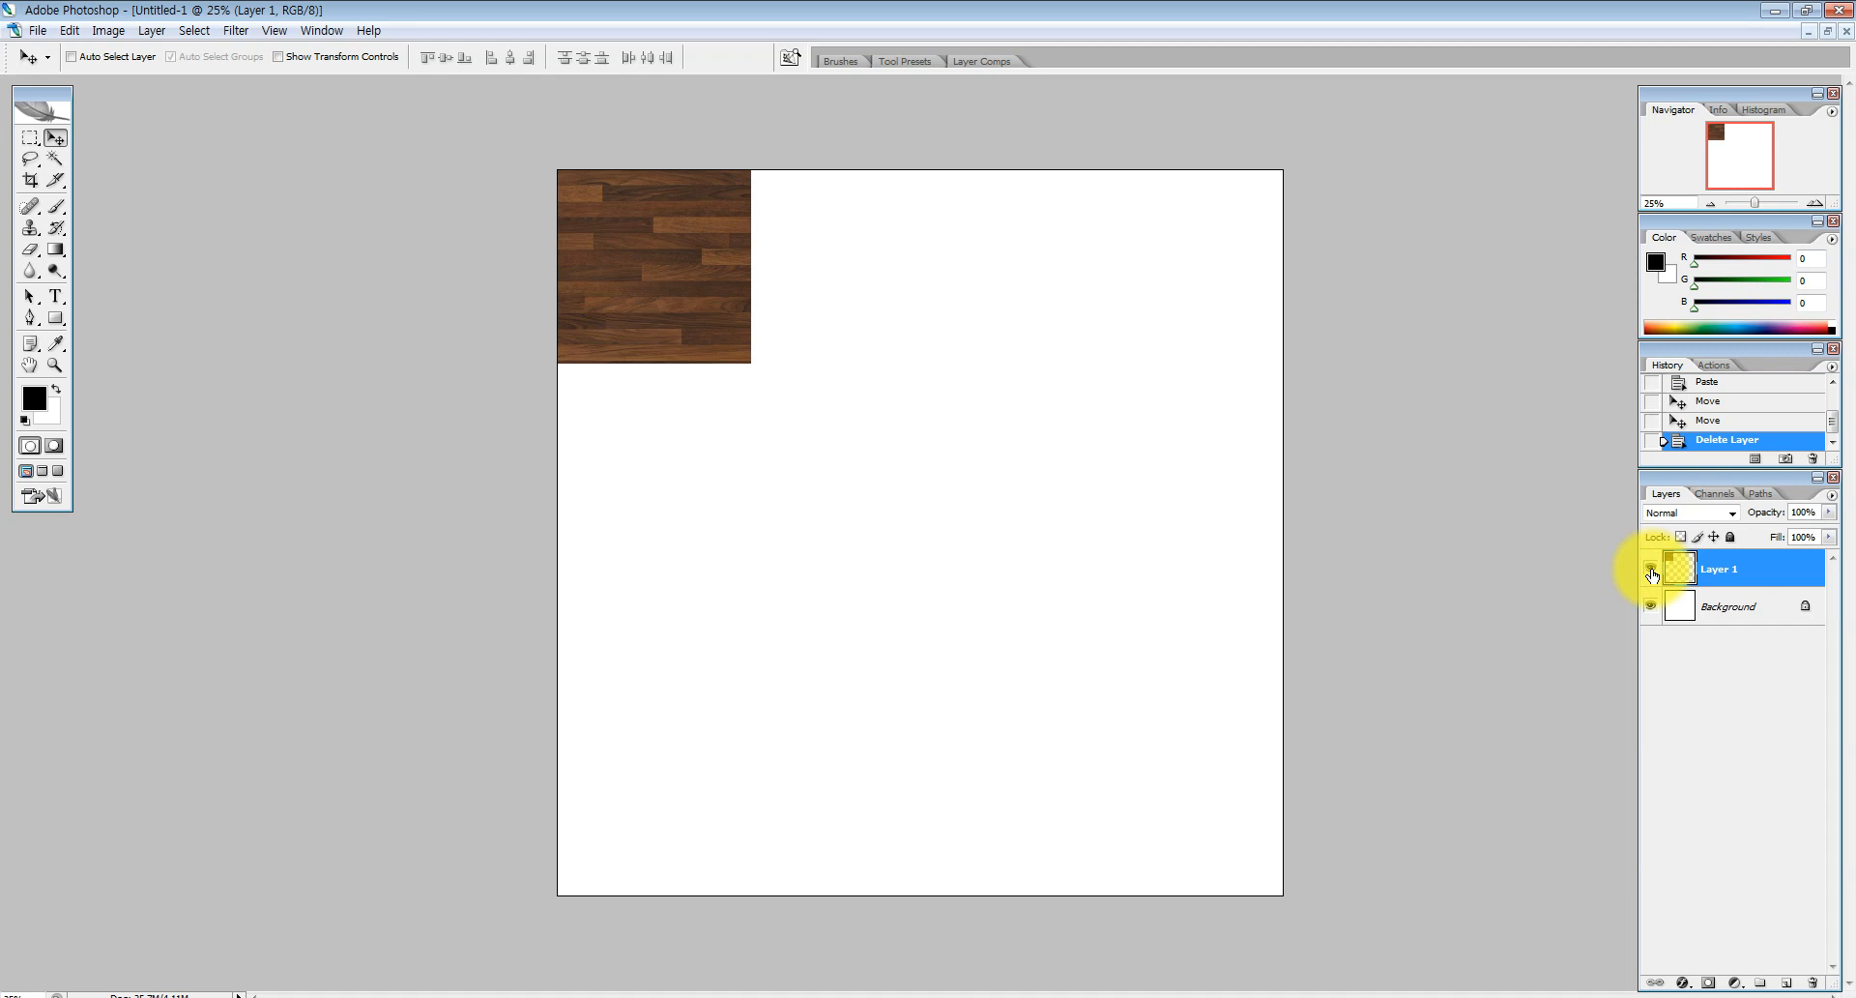
pyautogui.click(1752, 609)
# Duplicate Layer 1 within the layer stack
pyautogui.click(1768, 569)
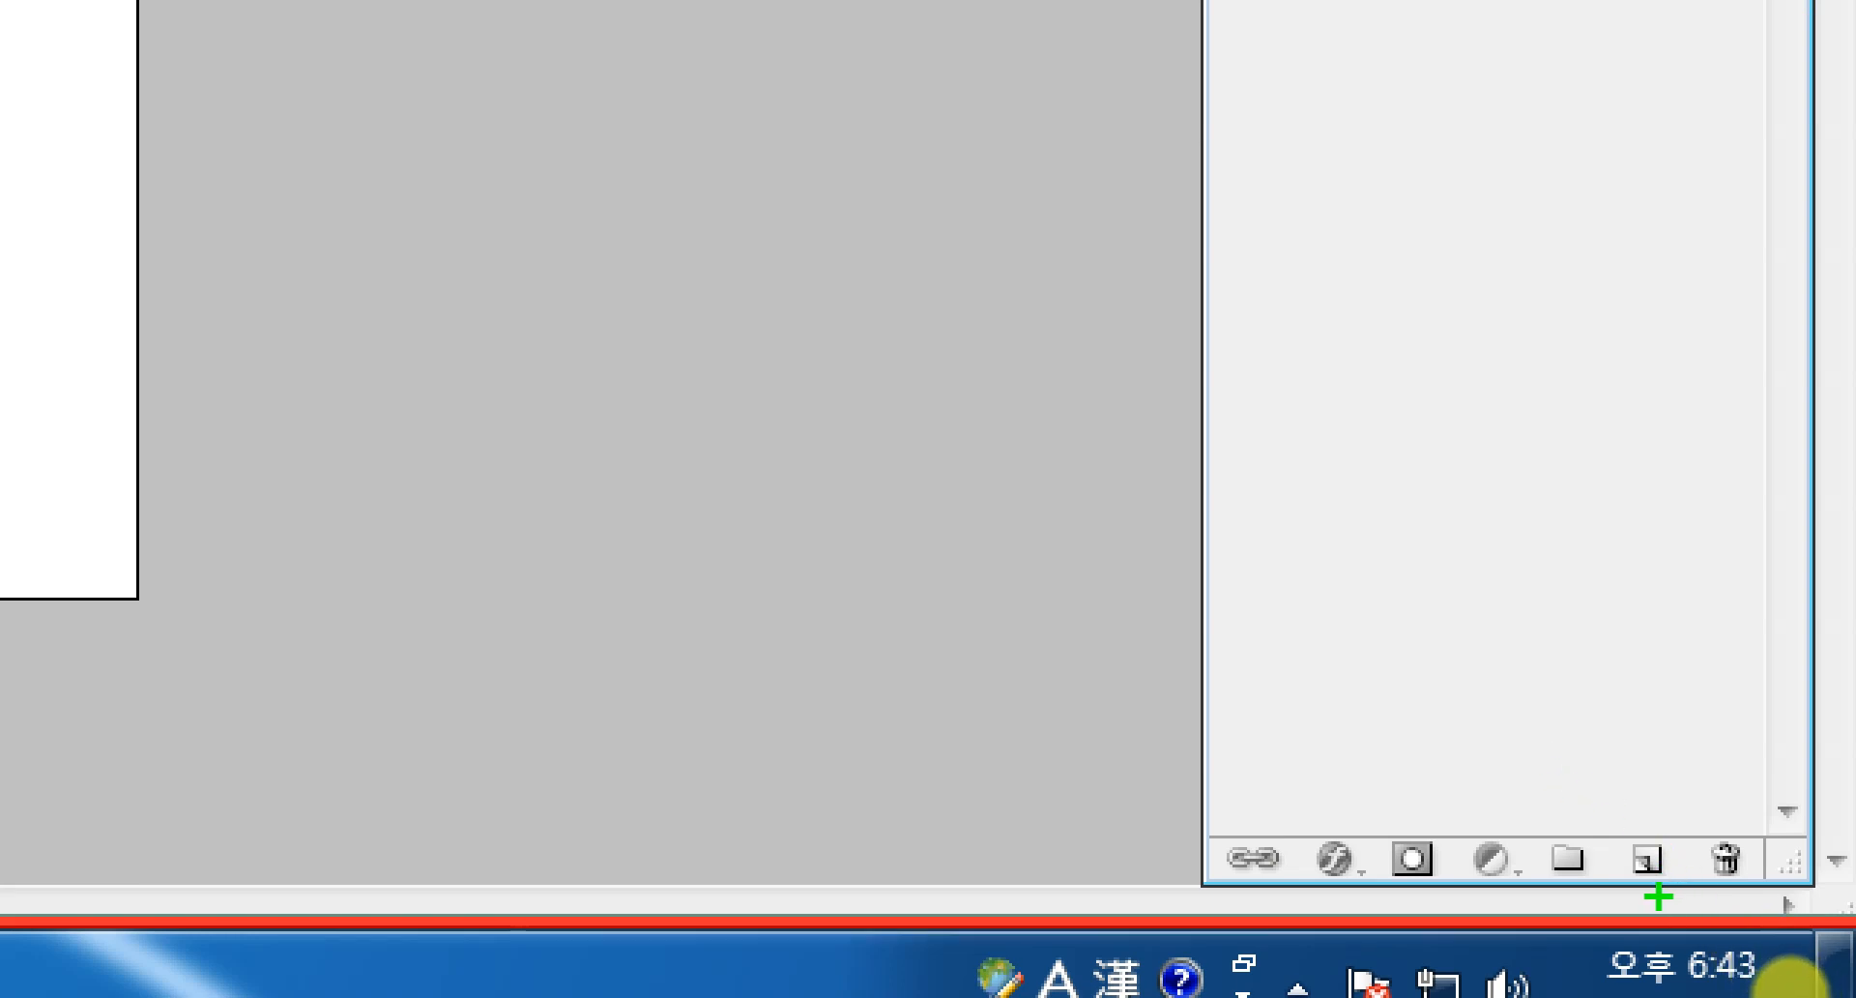
pyautogui.moveTo(1673, 889)
pyautogui.mouseDown()
pyautogui.moveTo(1608, 845)
pyautogui.moveTo(1652, 793)
pyautogui.moveTo(1703, 870)
pyautogui.moveTo(1655, 893)
pyautogui.moveTo(1638, 845)
pyautogui.moveTo(1674, 810)
pyautogui.mouseUp()
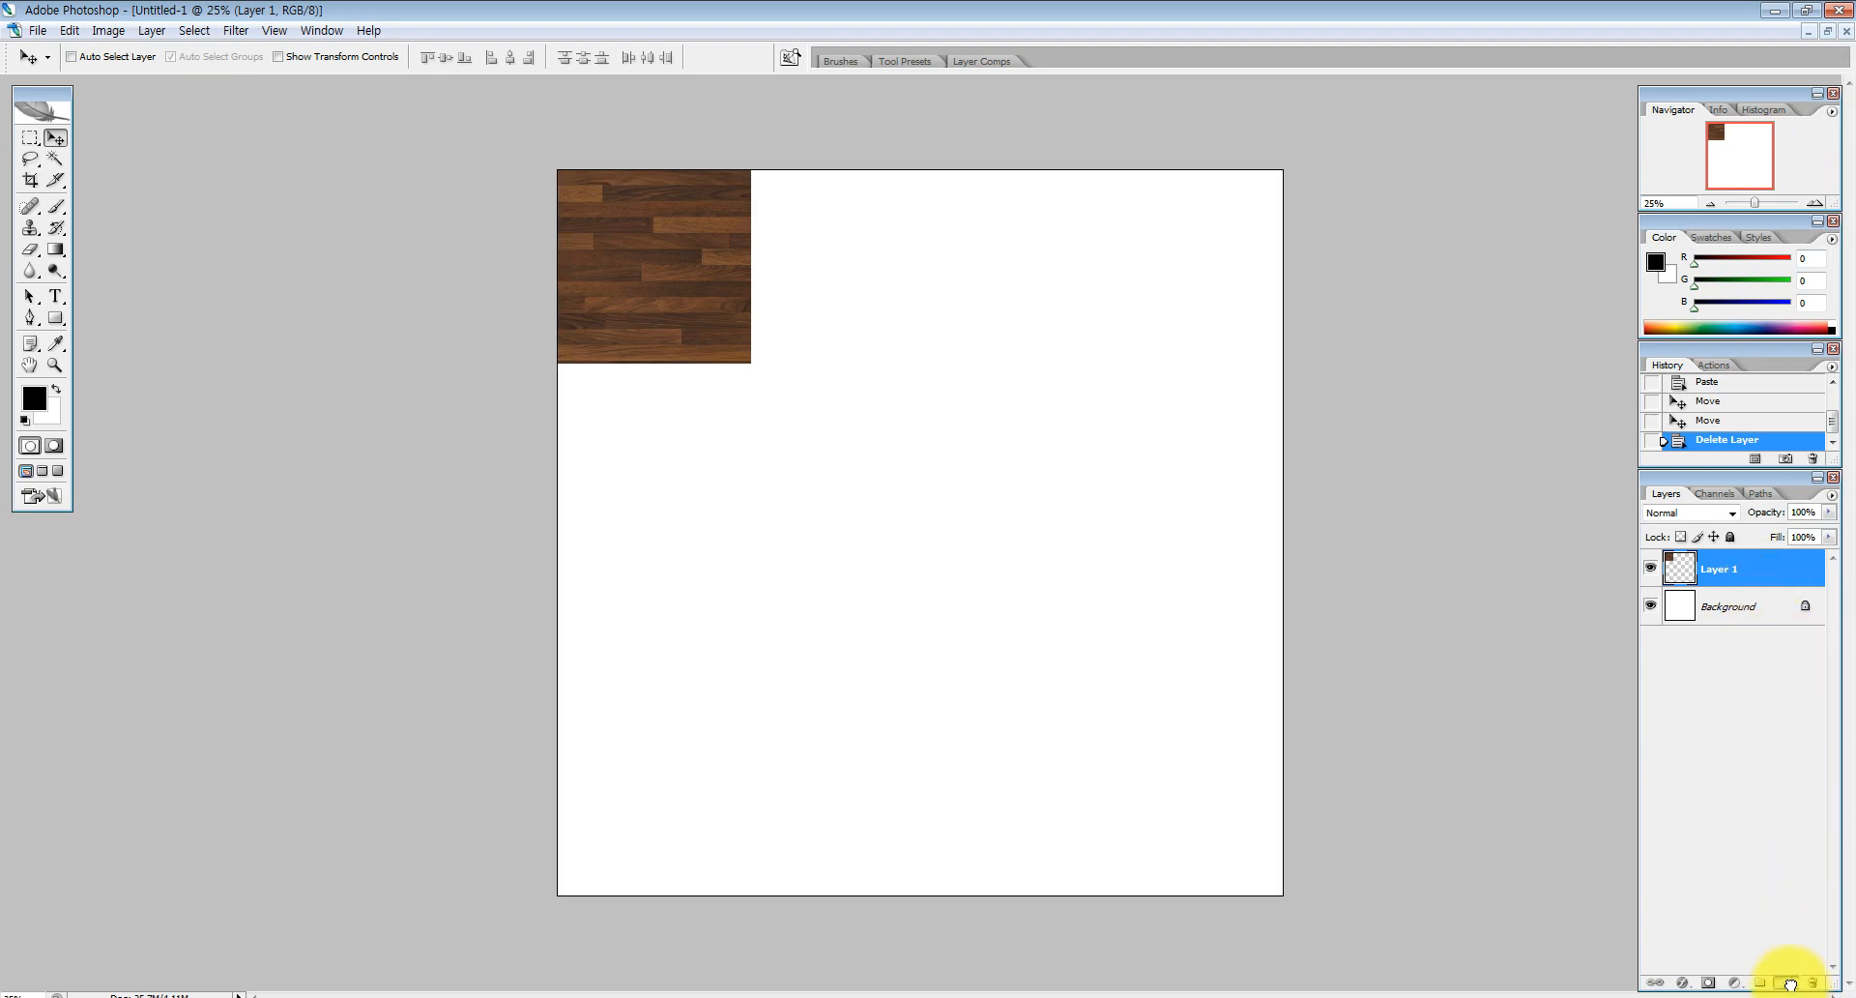
pyautogui.moveTo(1791, 984); pyautogui.dragTo(1789, 982)
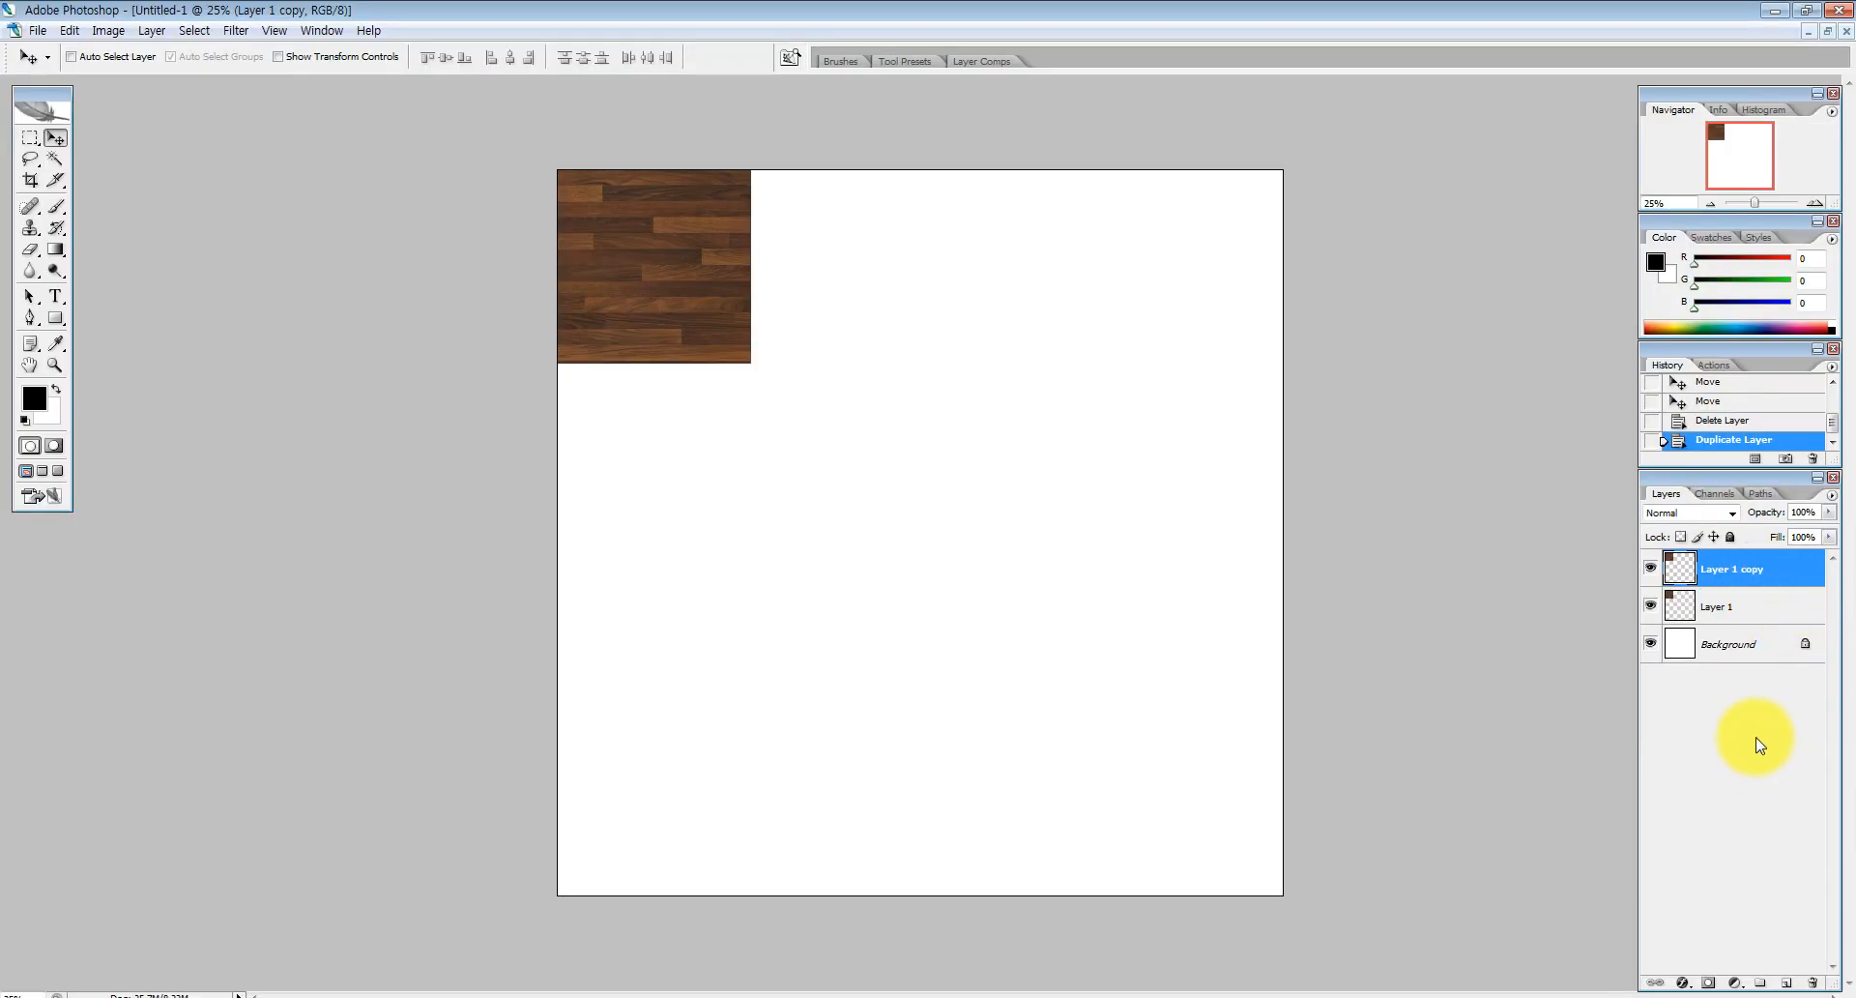
# Add a blank layer above Layer 1 and delete it
pyautogui.click(1768, 611)
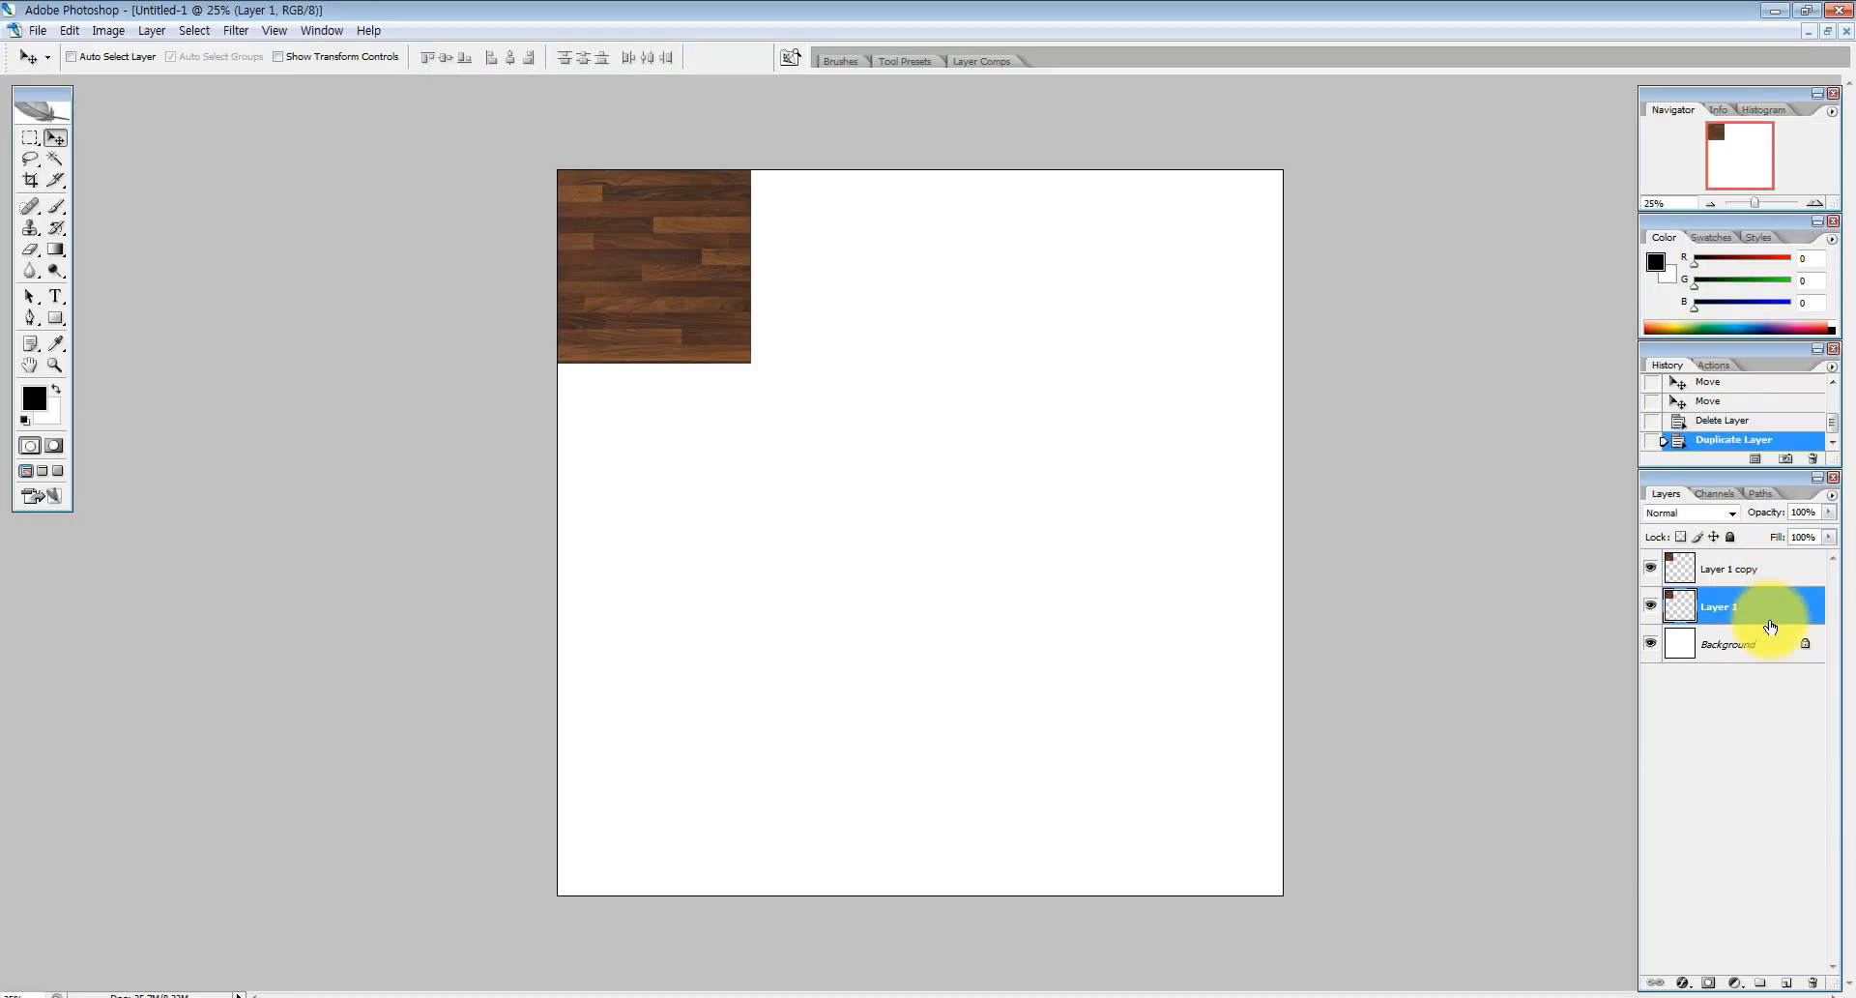
pyautogui.moveTo(1782, 610); pyautogui.dragTo(1805, 990)
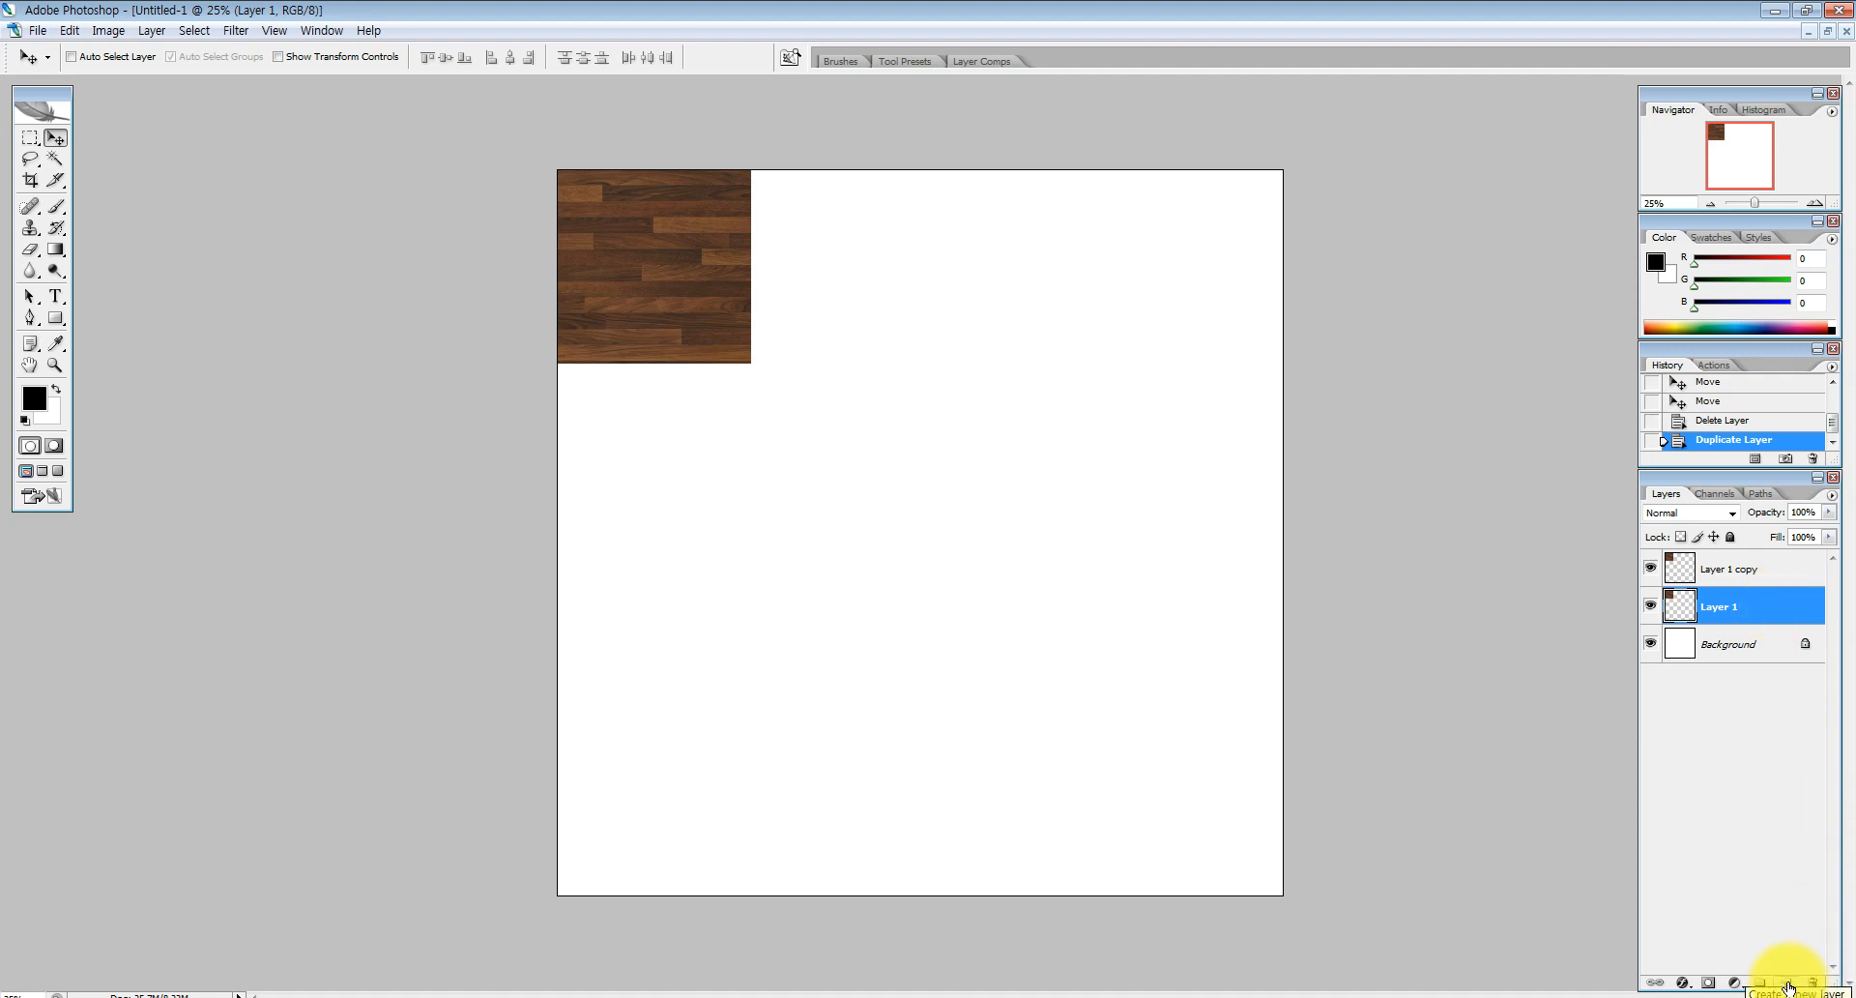
pyautogui.click(1788, 983)
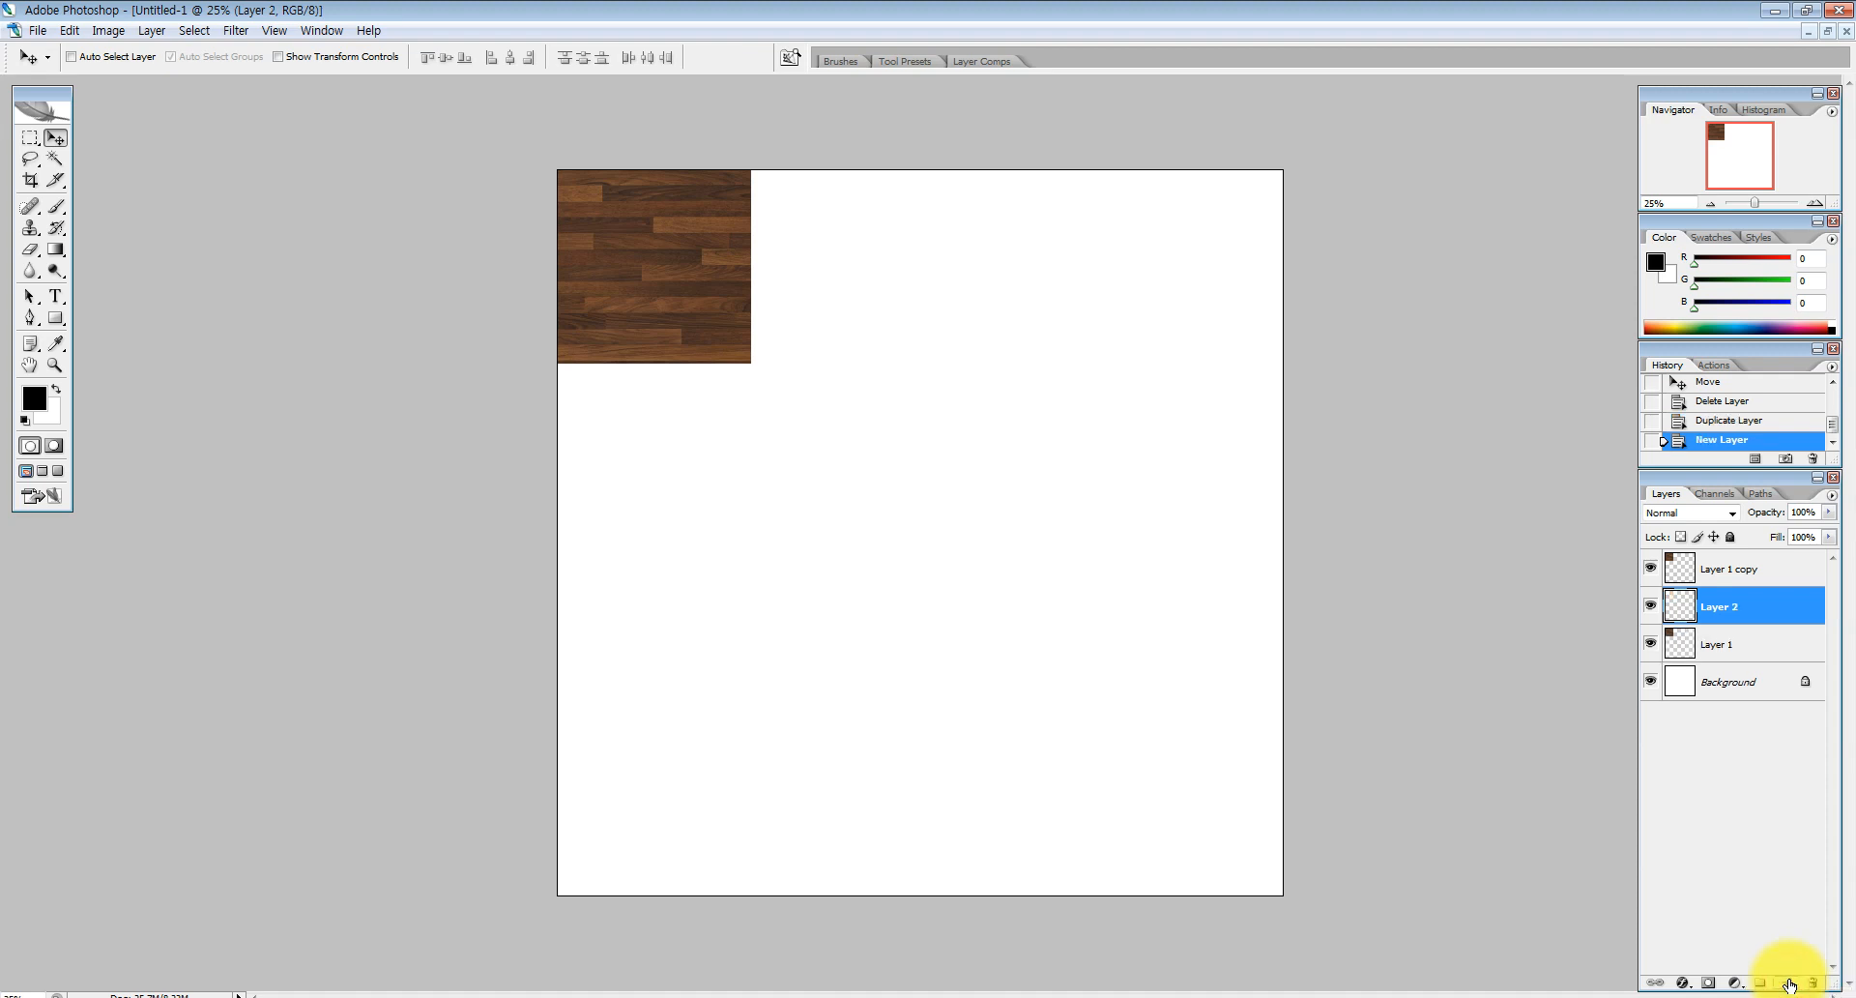
pyautogui.moveTo(1765, 605); pyautogui.dragTo(1817, 958)
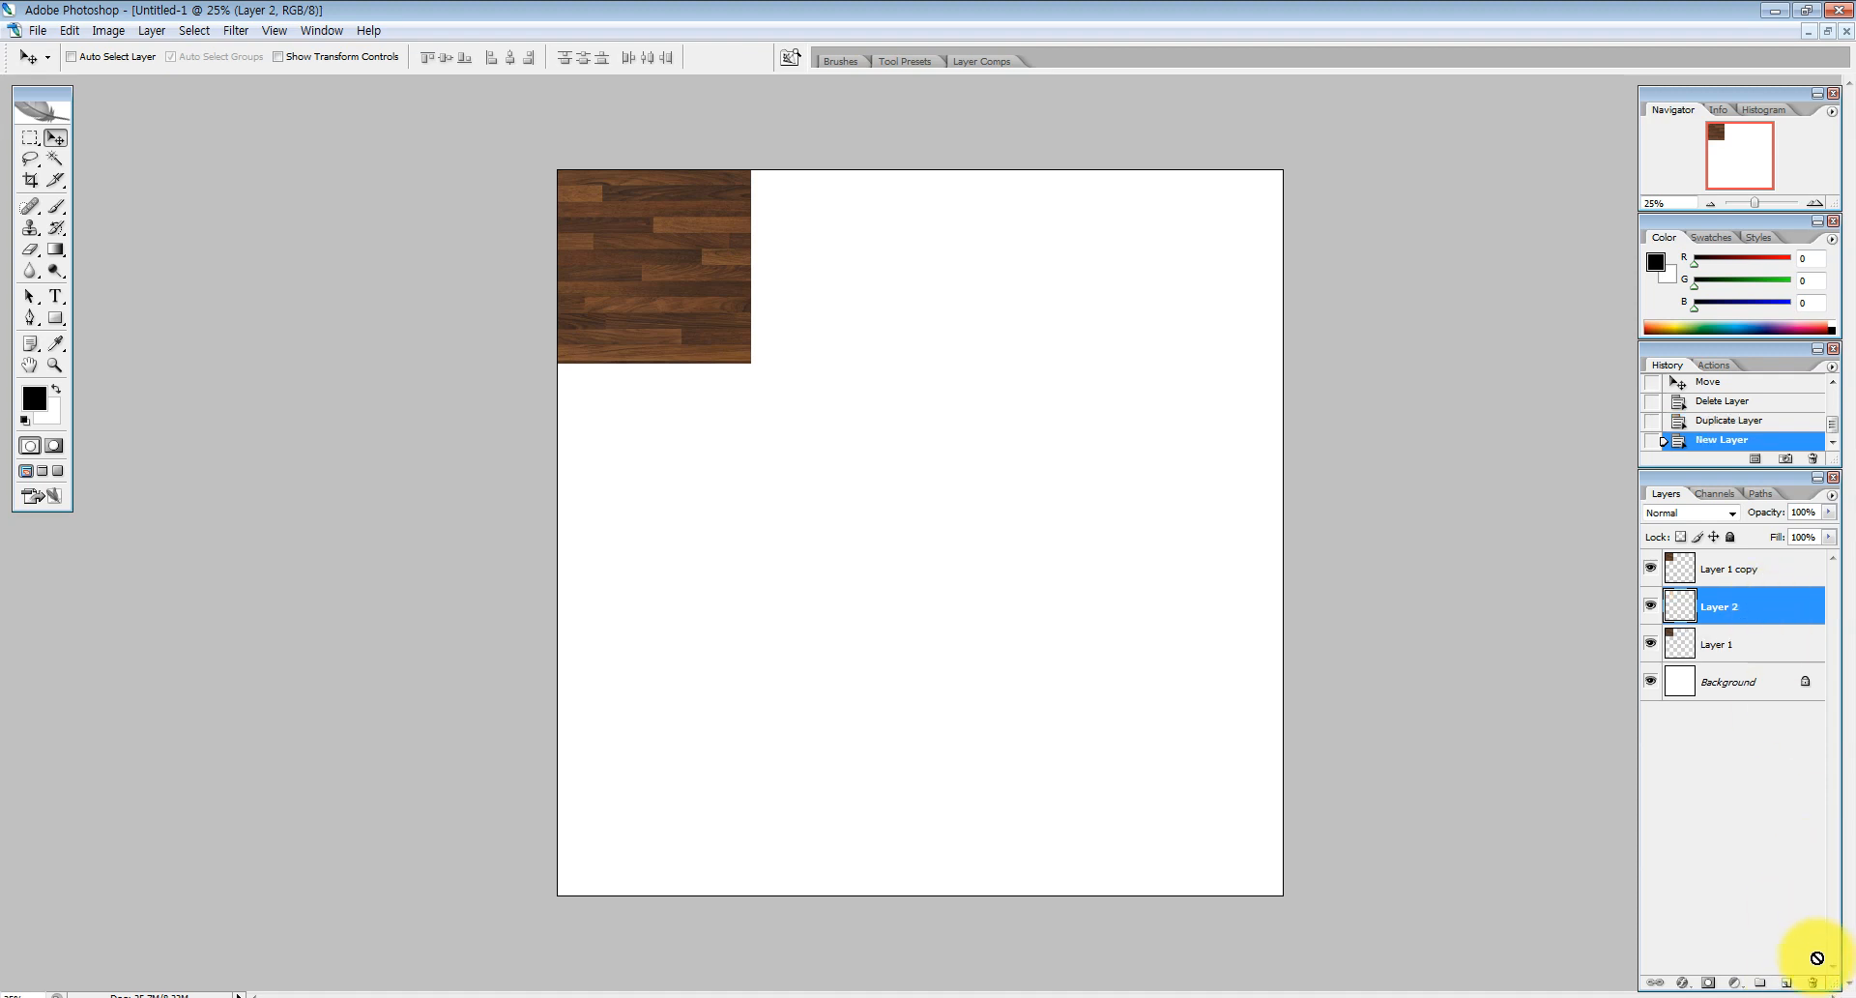
pyautogui.moveTo(1774, 607); pyautogui.dragTo(1814, 985)
# Make a second duplicate of the original parquet layer, Layer 1
pyautogui.click(1741, 575)
pyautogui.click(1777, 609)
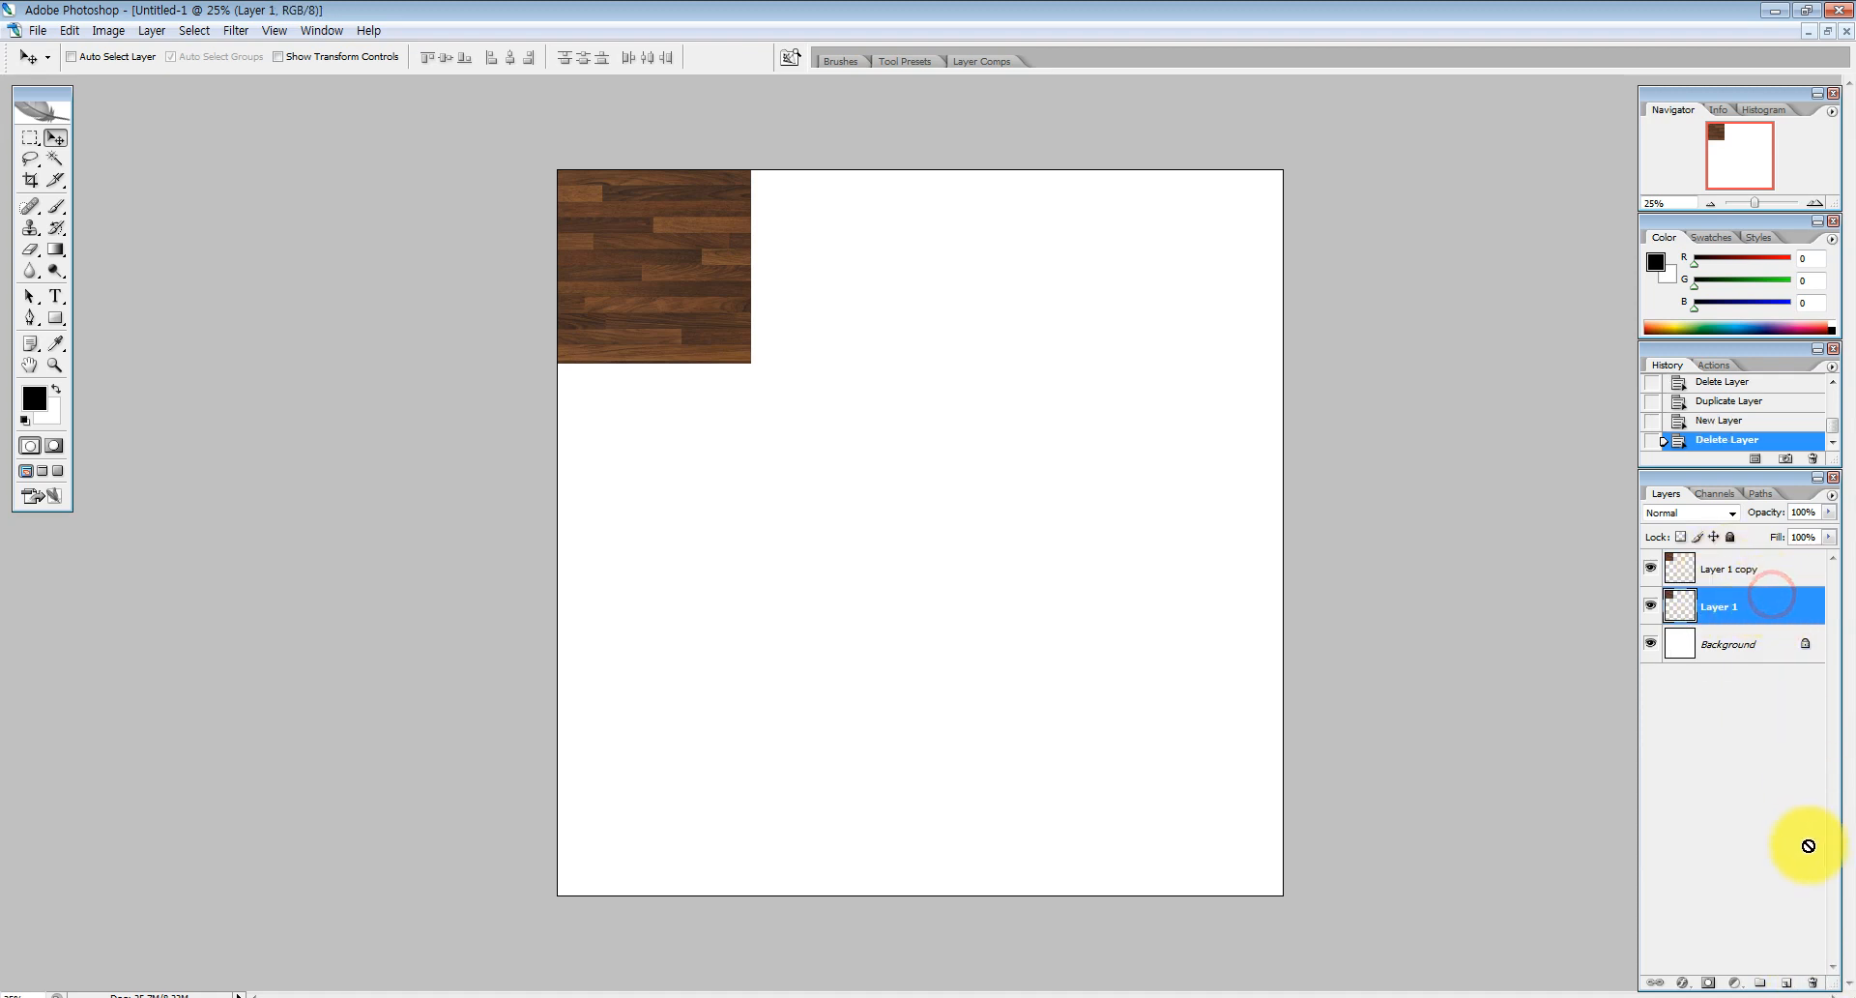
pyautogui.moveTo(1796, 982); pyautogui.dragTo(1787, 982)
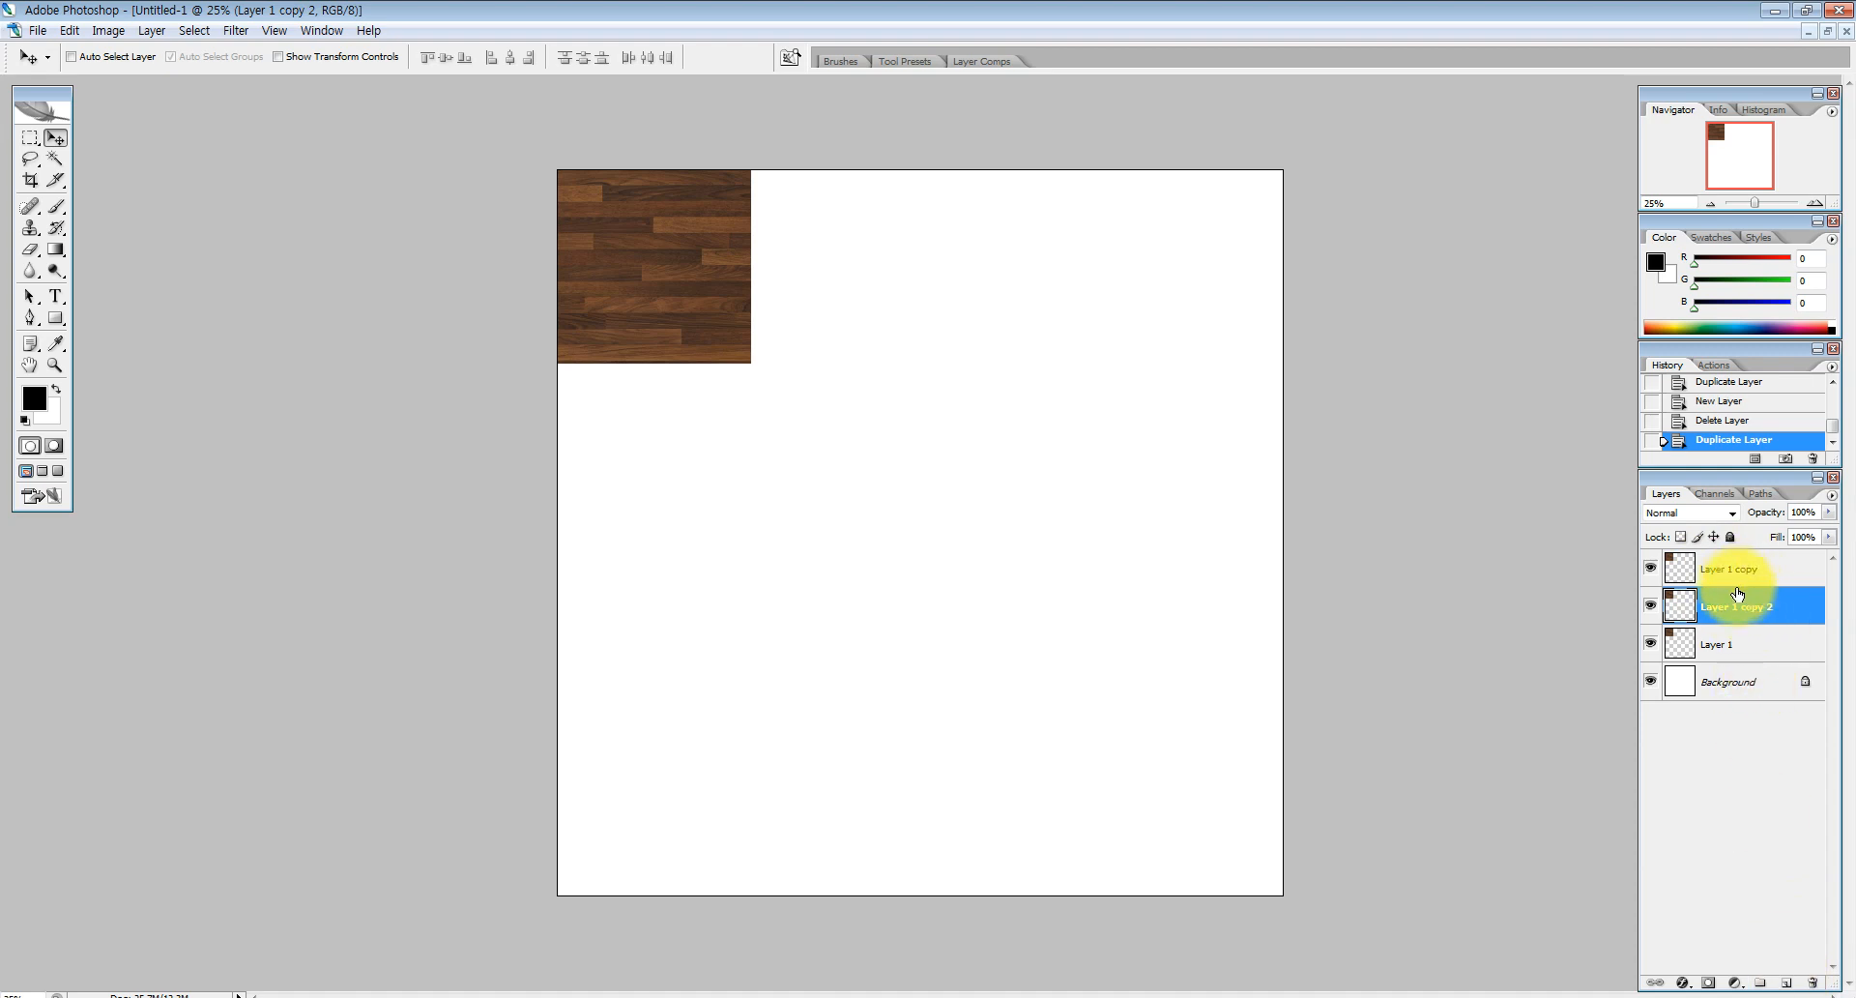
# Move Layer 1 copy 2 horizontally so it sits flush against the right edge of the first parquet tile
pyautogui.click(1762, 563)
pyautogui.click(1748, 645)
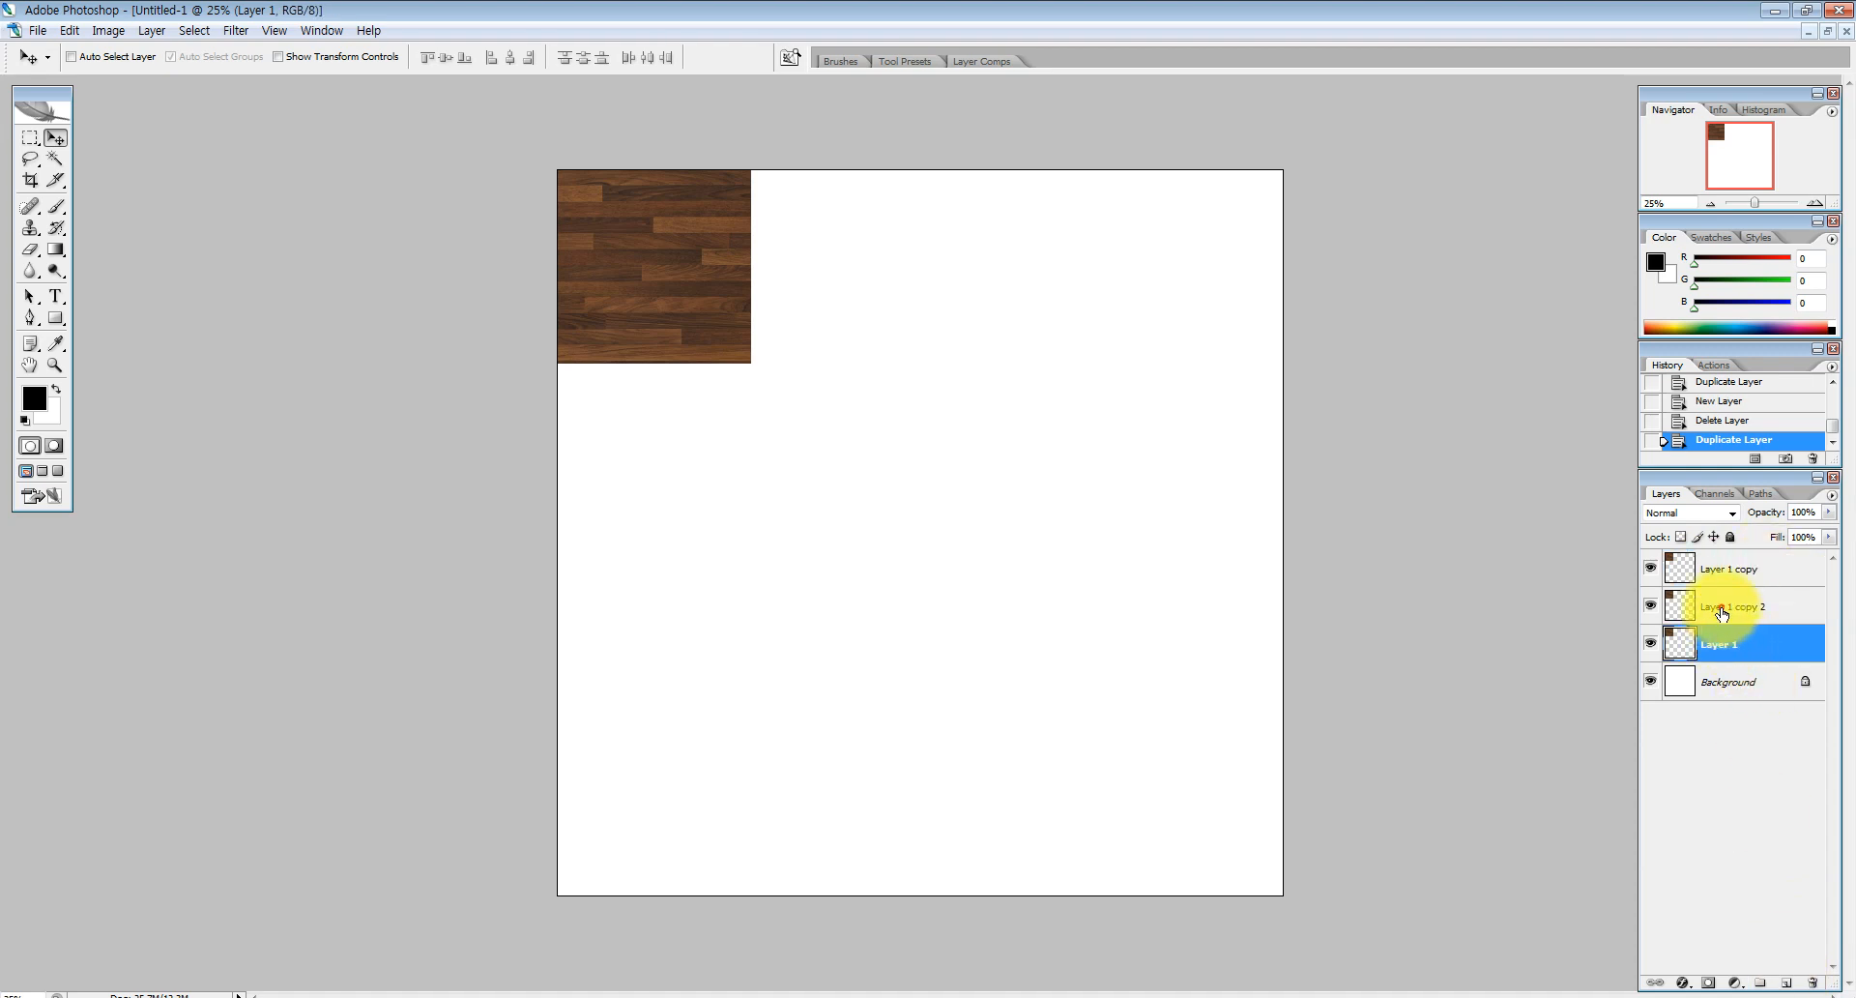
pyautogui.click(1731, 568)
pyautogui.click(1735, 606)
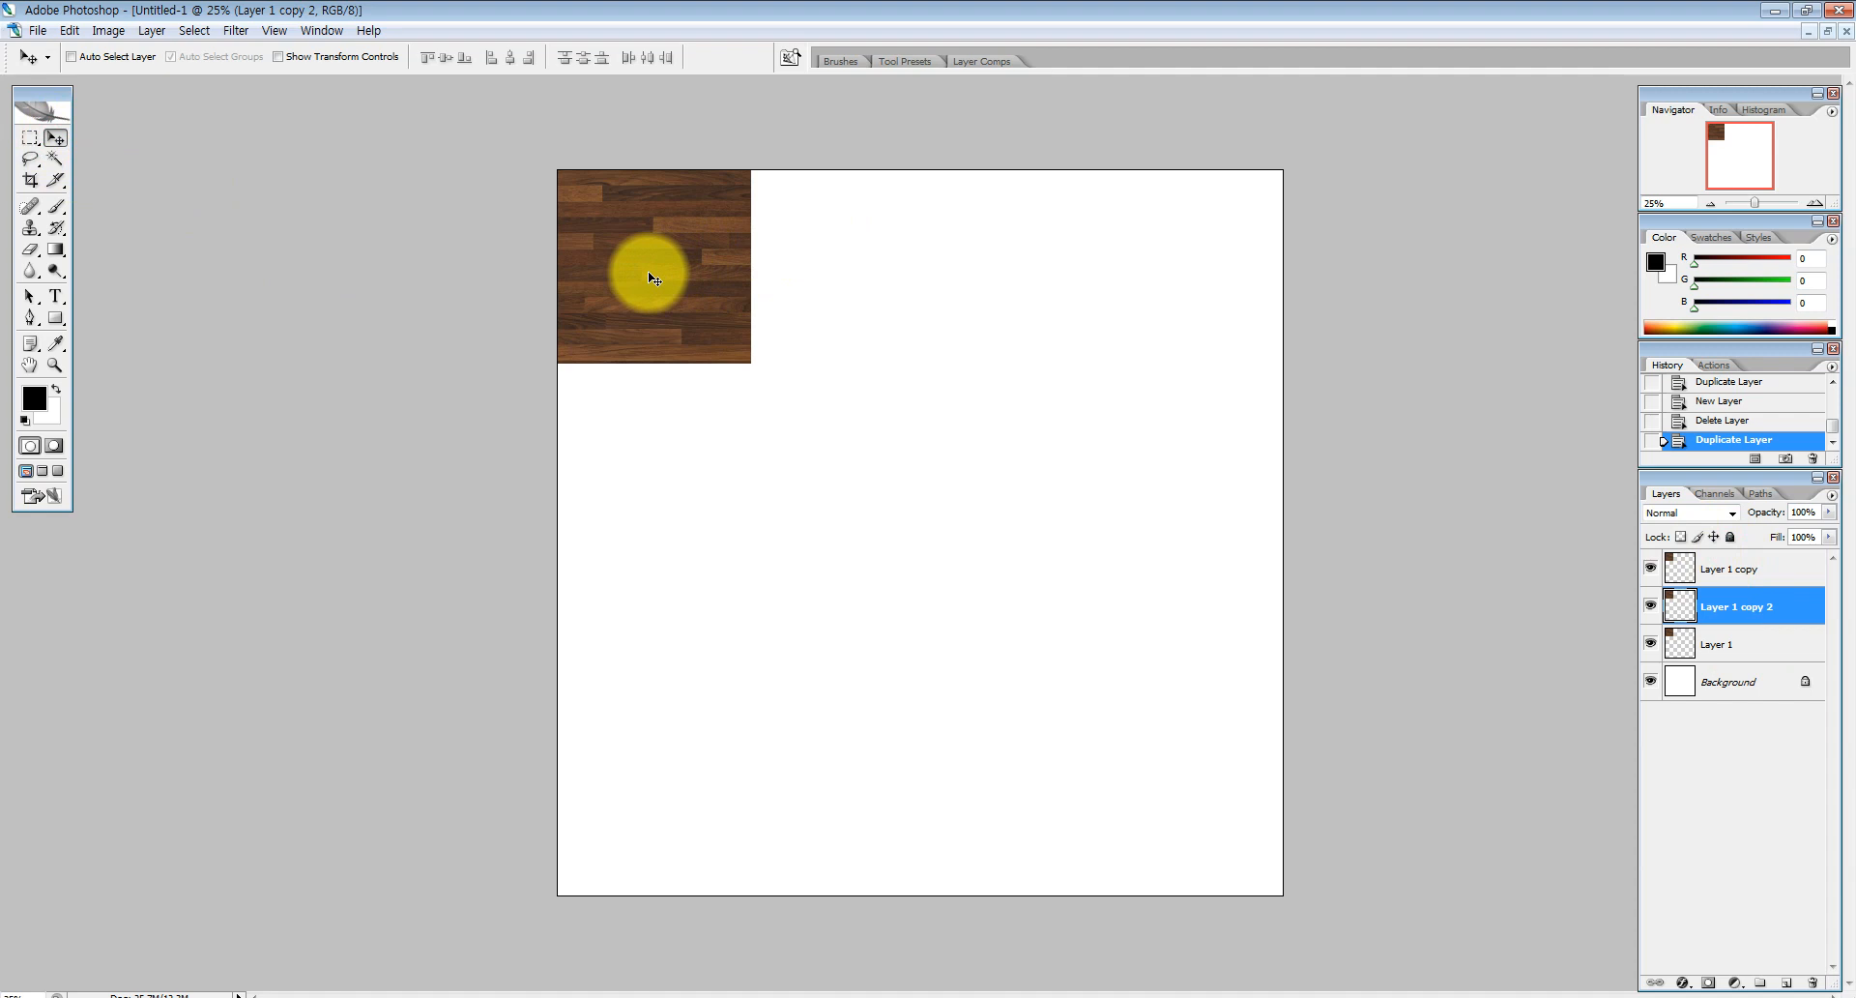
pyautogui.moveTo(653, 271); pyautogui.dragTo(846, 271)
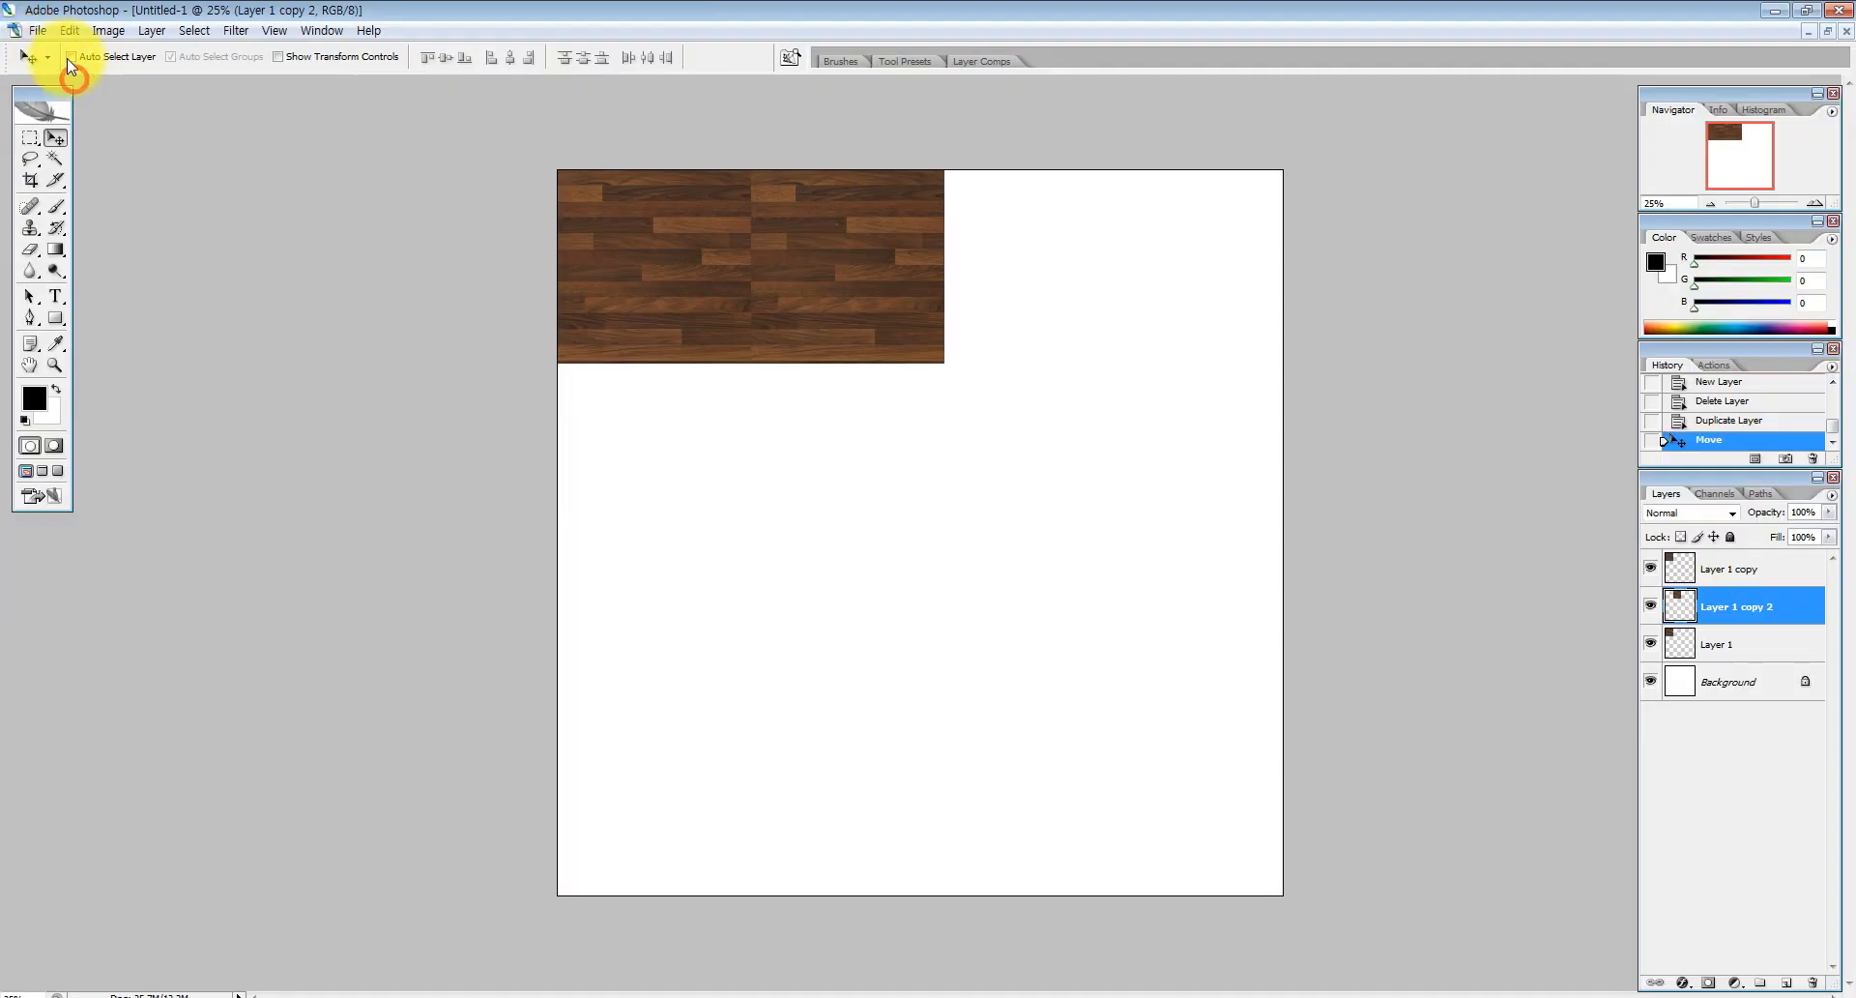
pyautogui.click(774, 465)
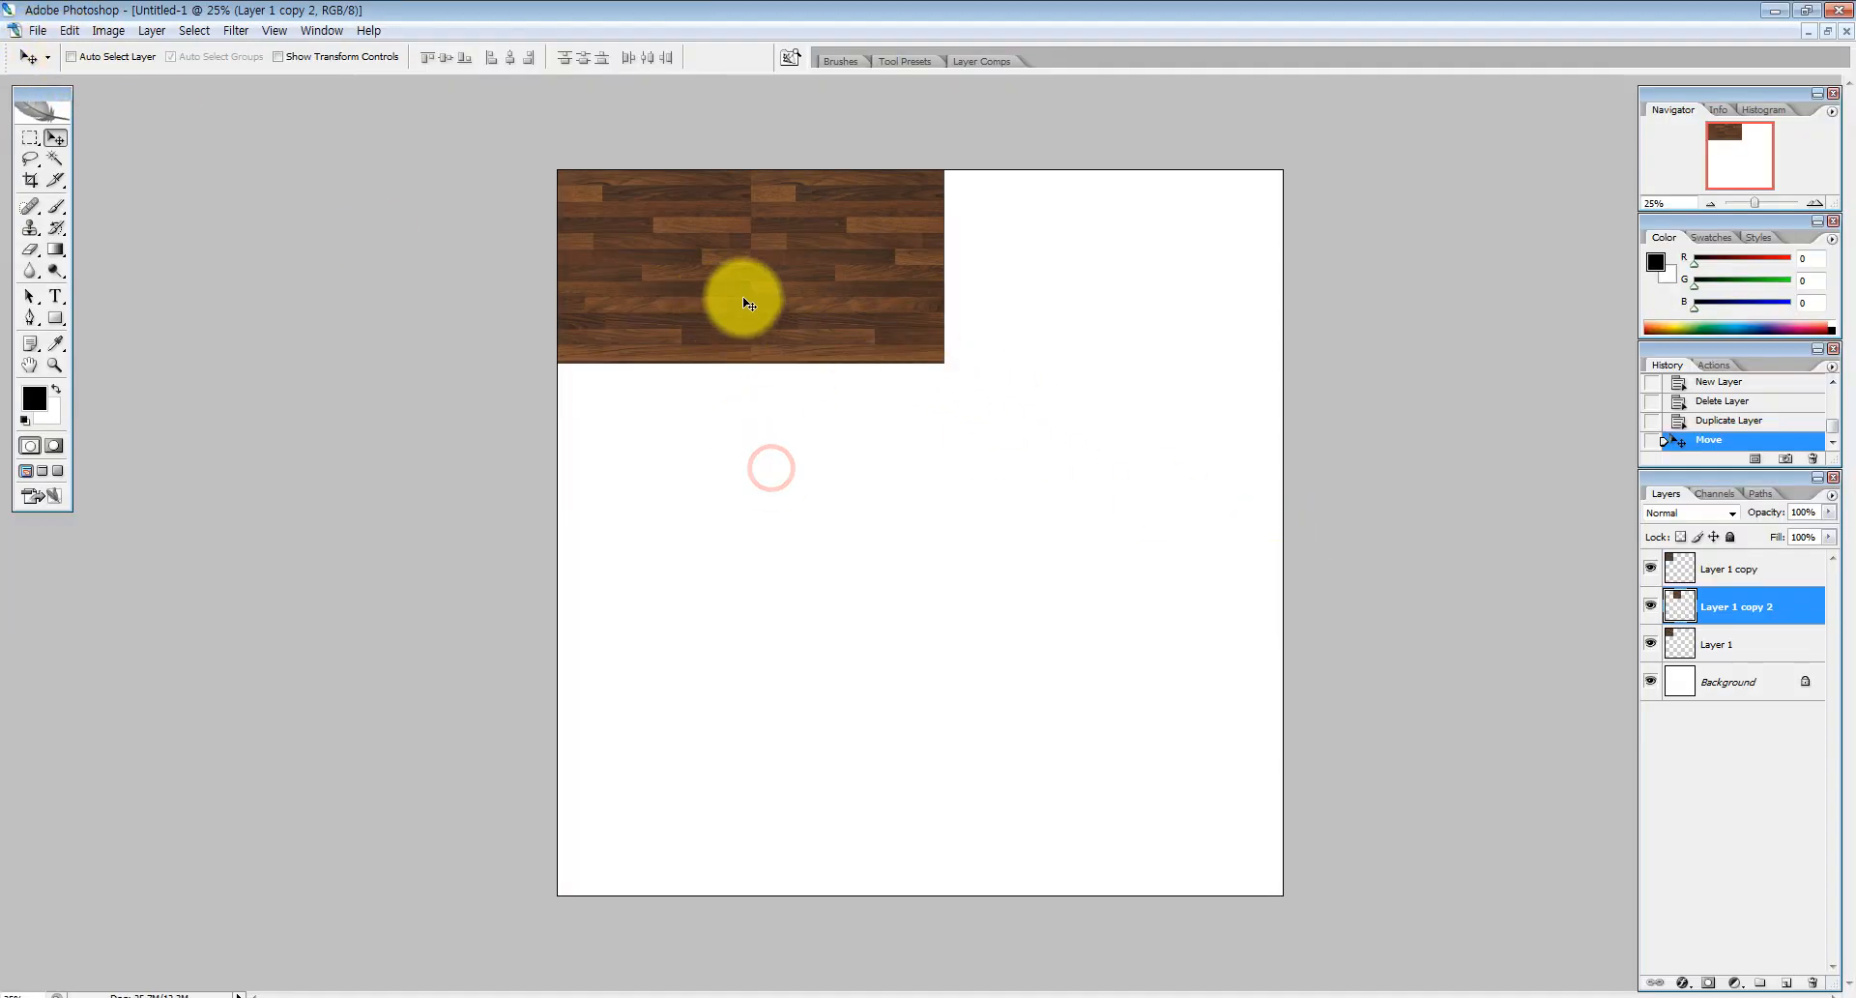
# Move Layer 1 copy below the first tile, aligned with the canvas's left edge and separated by a gap
pyautogui.click(1731, 644)
pyautogui.click(1736, 606)
pyautogui.click(1730, 569)
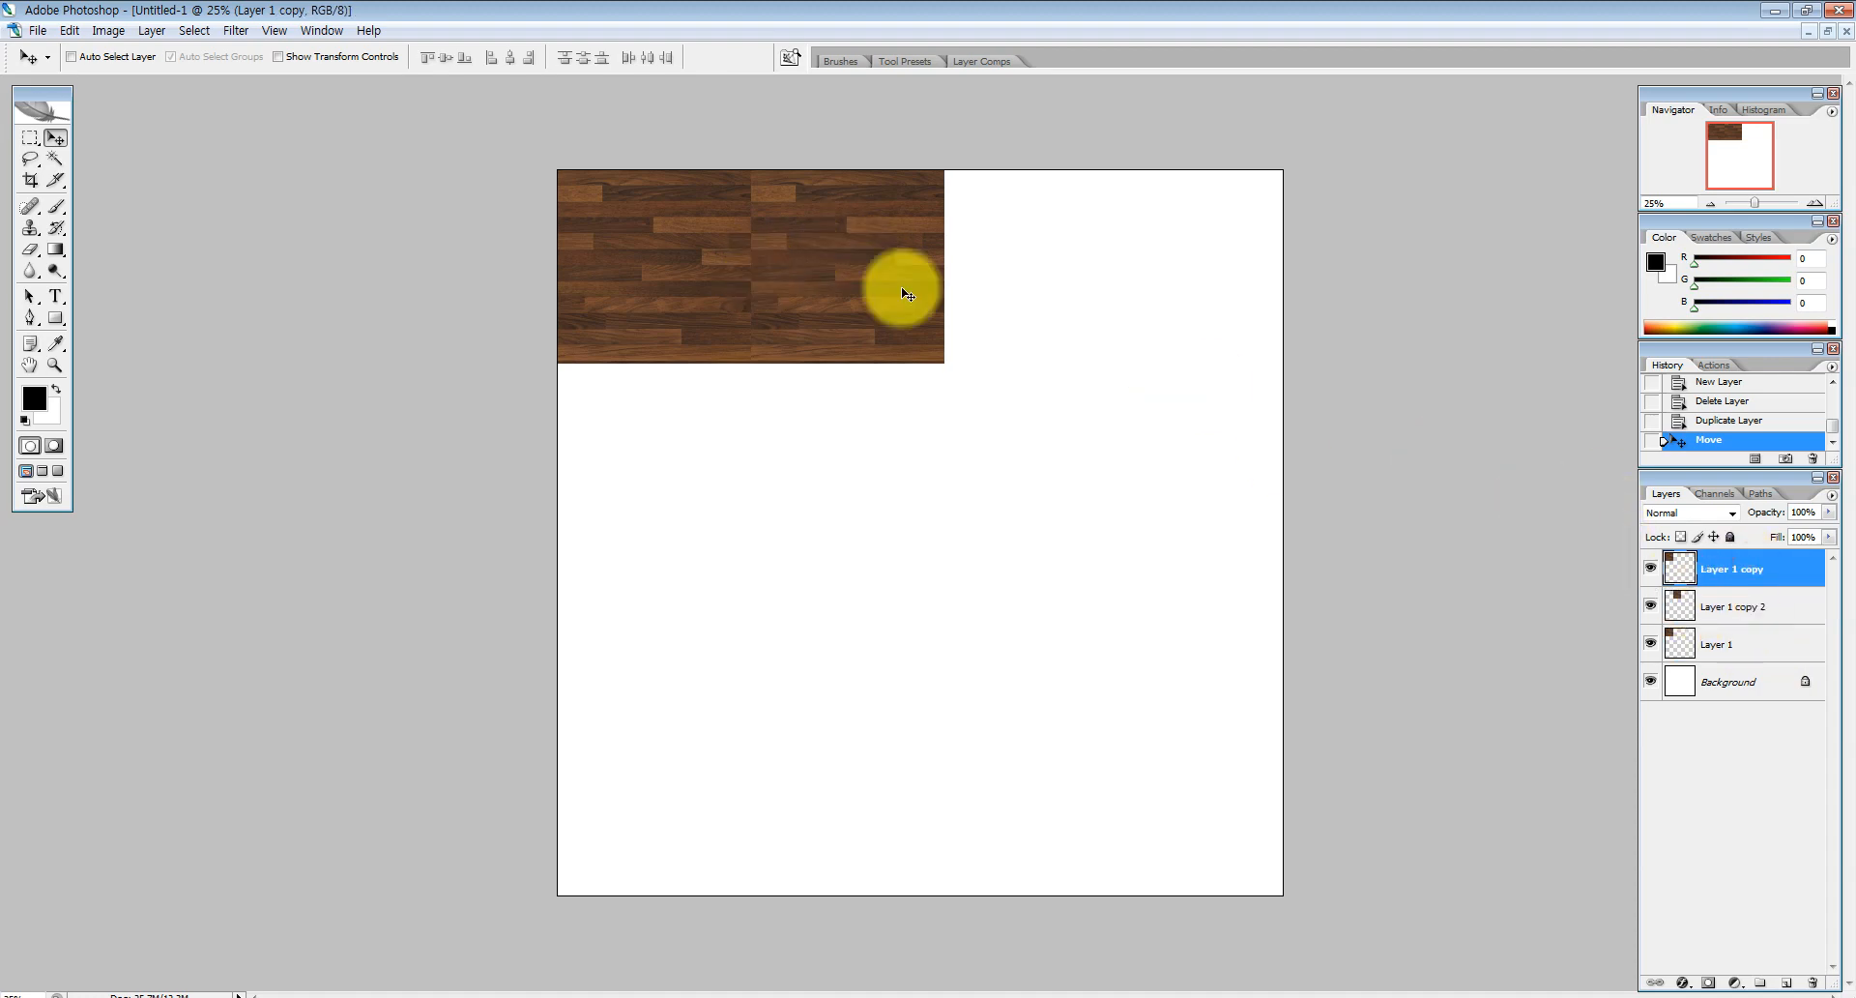
pyautogui.moveTo(805, 336); pyautogui.dragTo(634, 509)
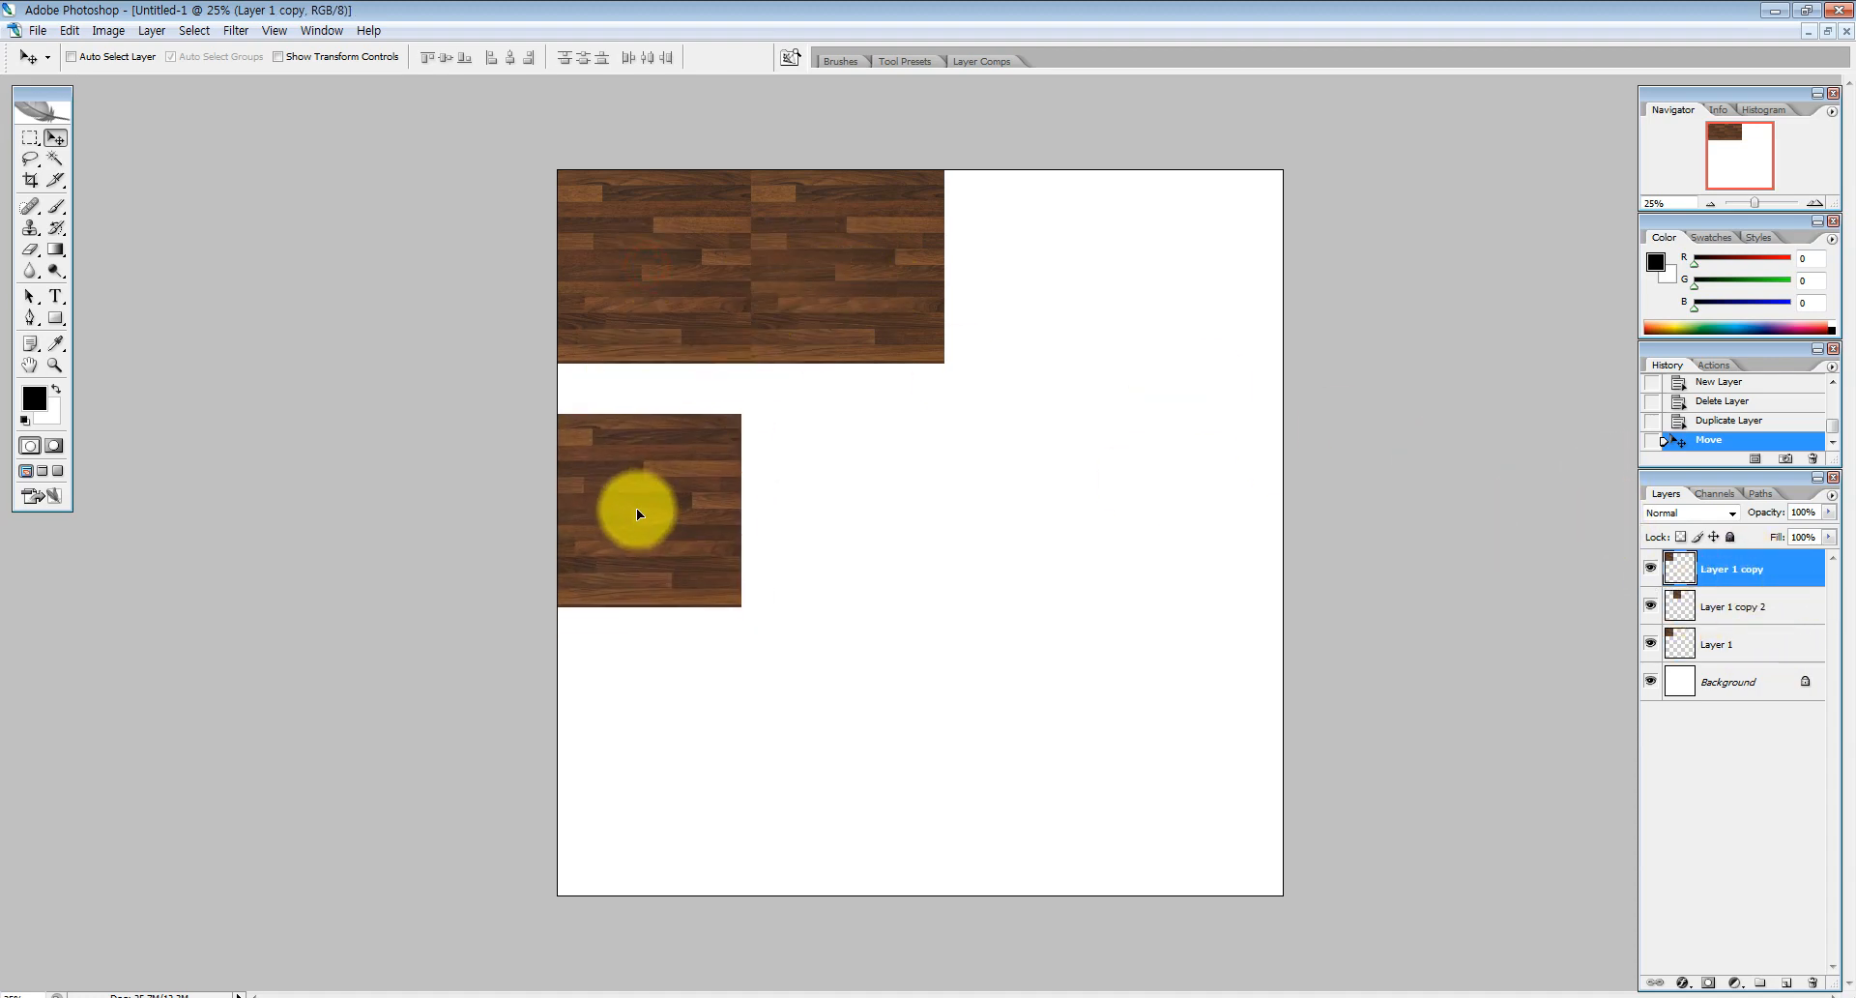
pyautogui.moveTo(843, 289)
pyautogui.mouseDown()
pyautogui.moveTo(869, 287)
pyautogui.moveTo(849, 290)
pyautogui.mouseUp()
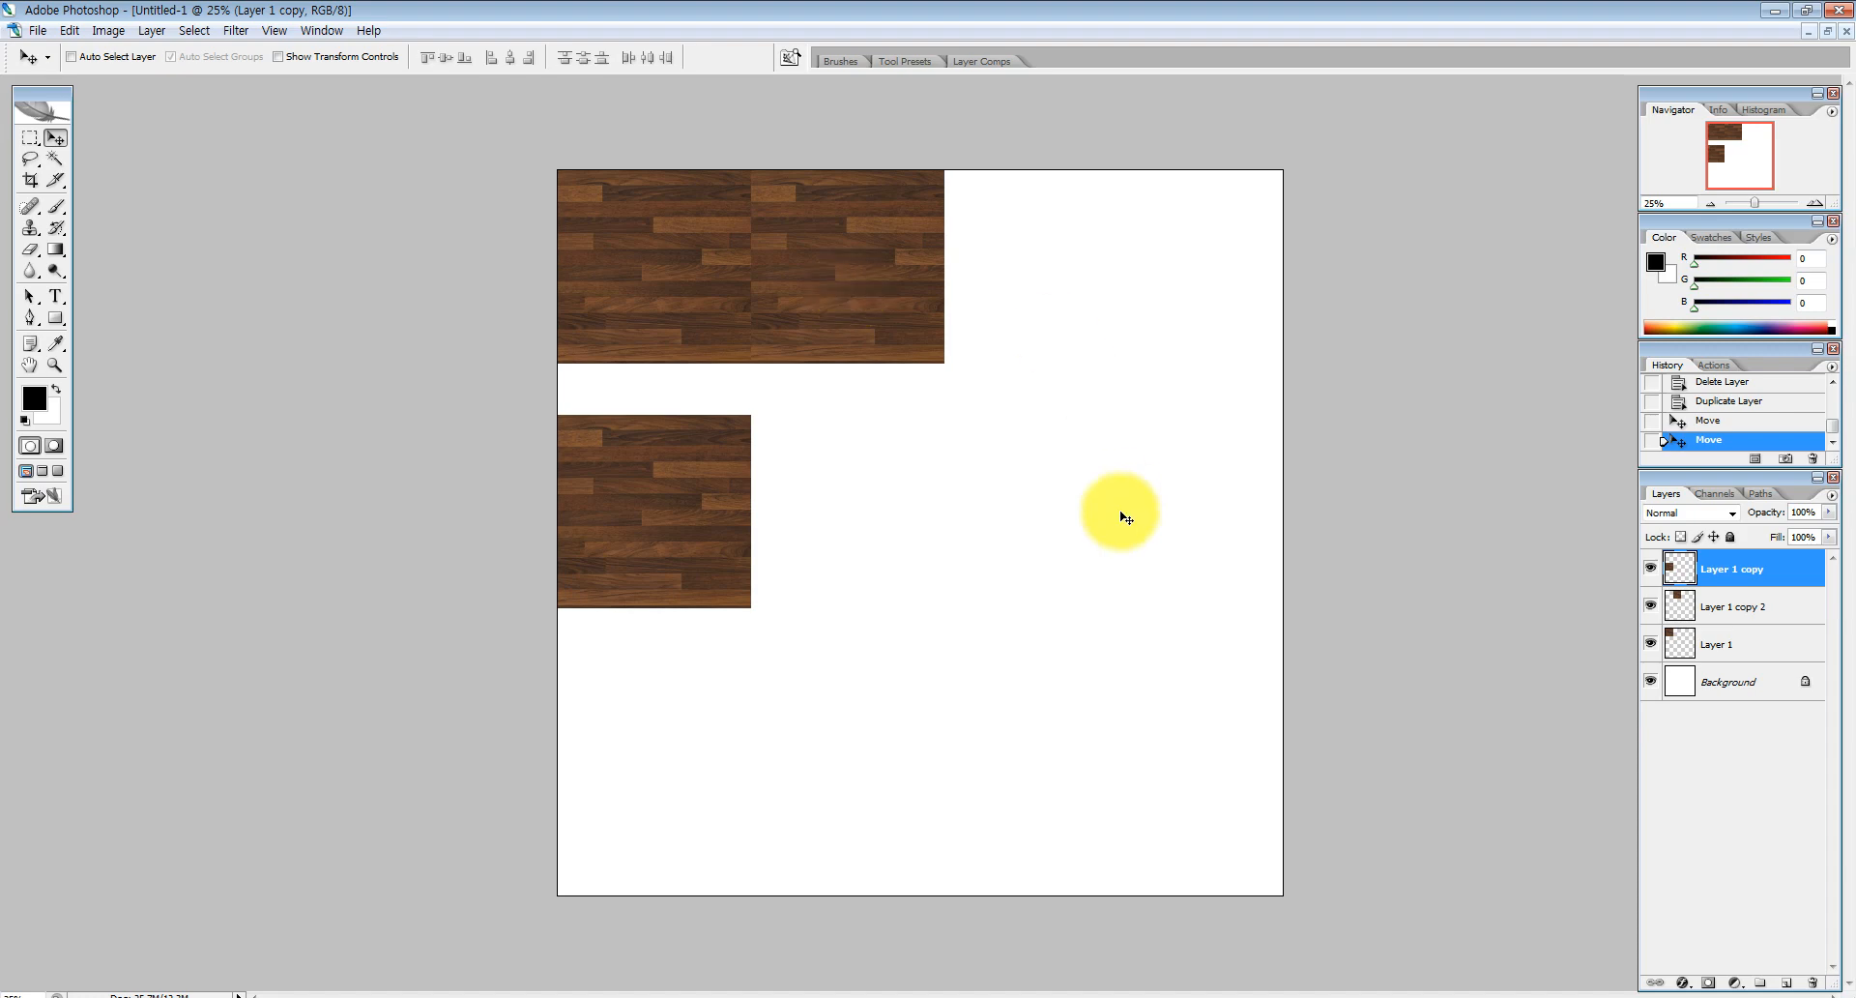
# Enable Auto Select Layer and arrange both parquet copies in a spaced column beneath the first tile along the canvas's left edge
pyautogui.click(1762, 617)
pyautogui.click(1750, 643)
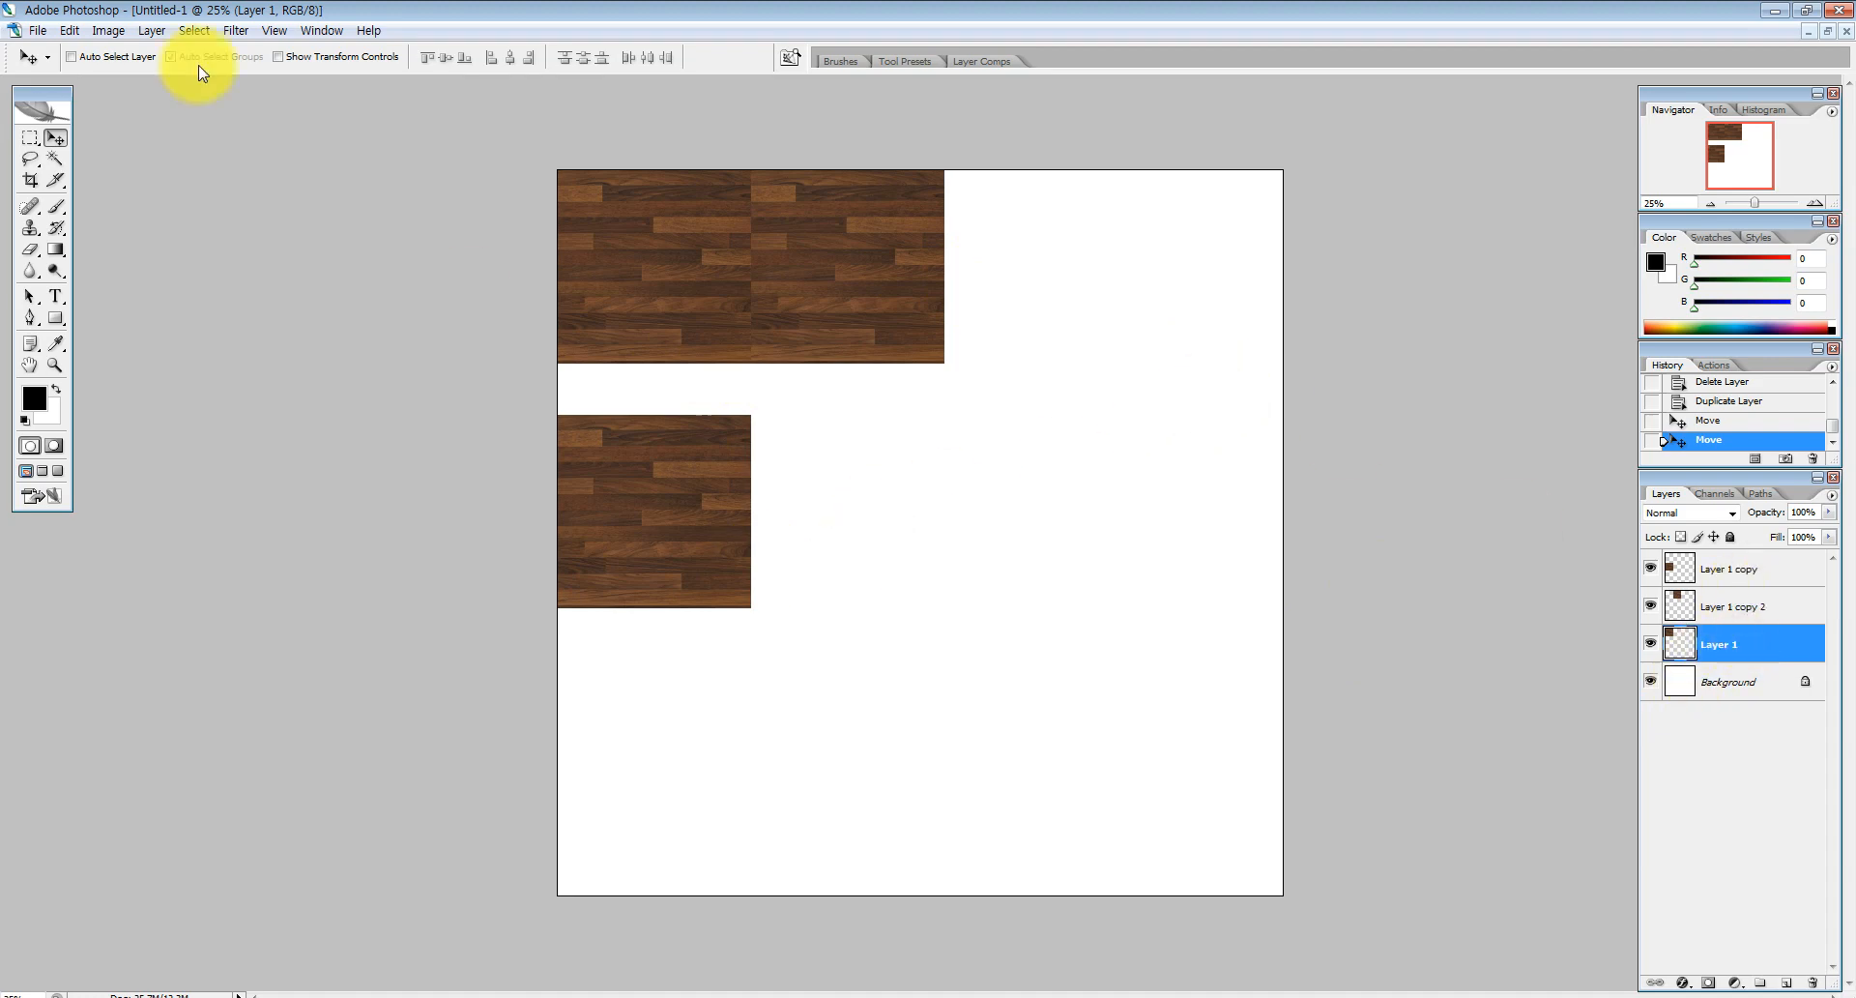
pyautogui.moveTo(693, 531); pyautogui.dragTo(655, 686)
pyautogui.click(100, 56)
pyautogui.moveTo(848, 296); pyautogui.dragTo(651, 518)
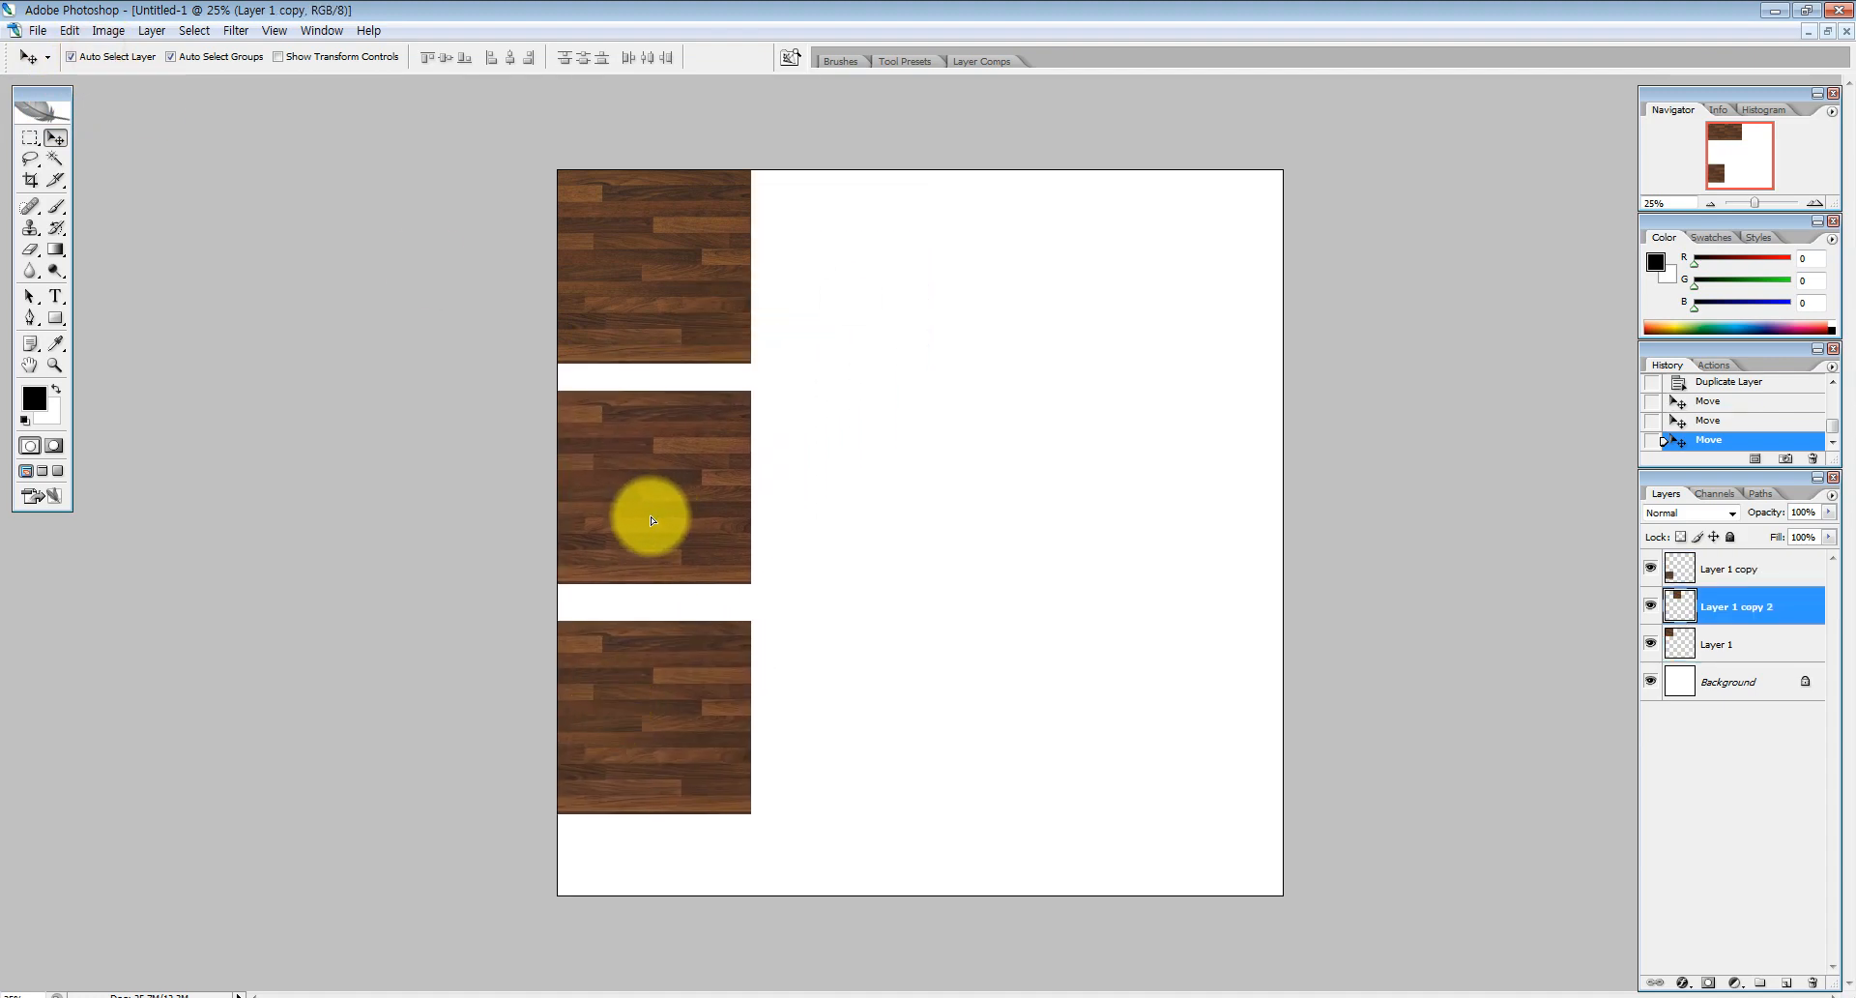
pyautogui.click(1334, 527)
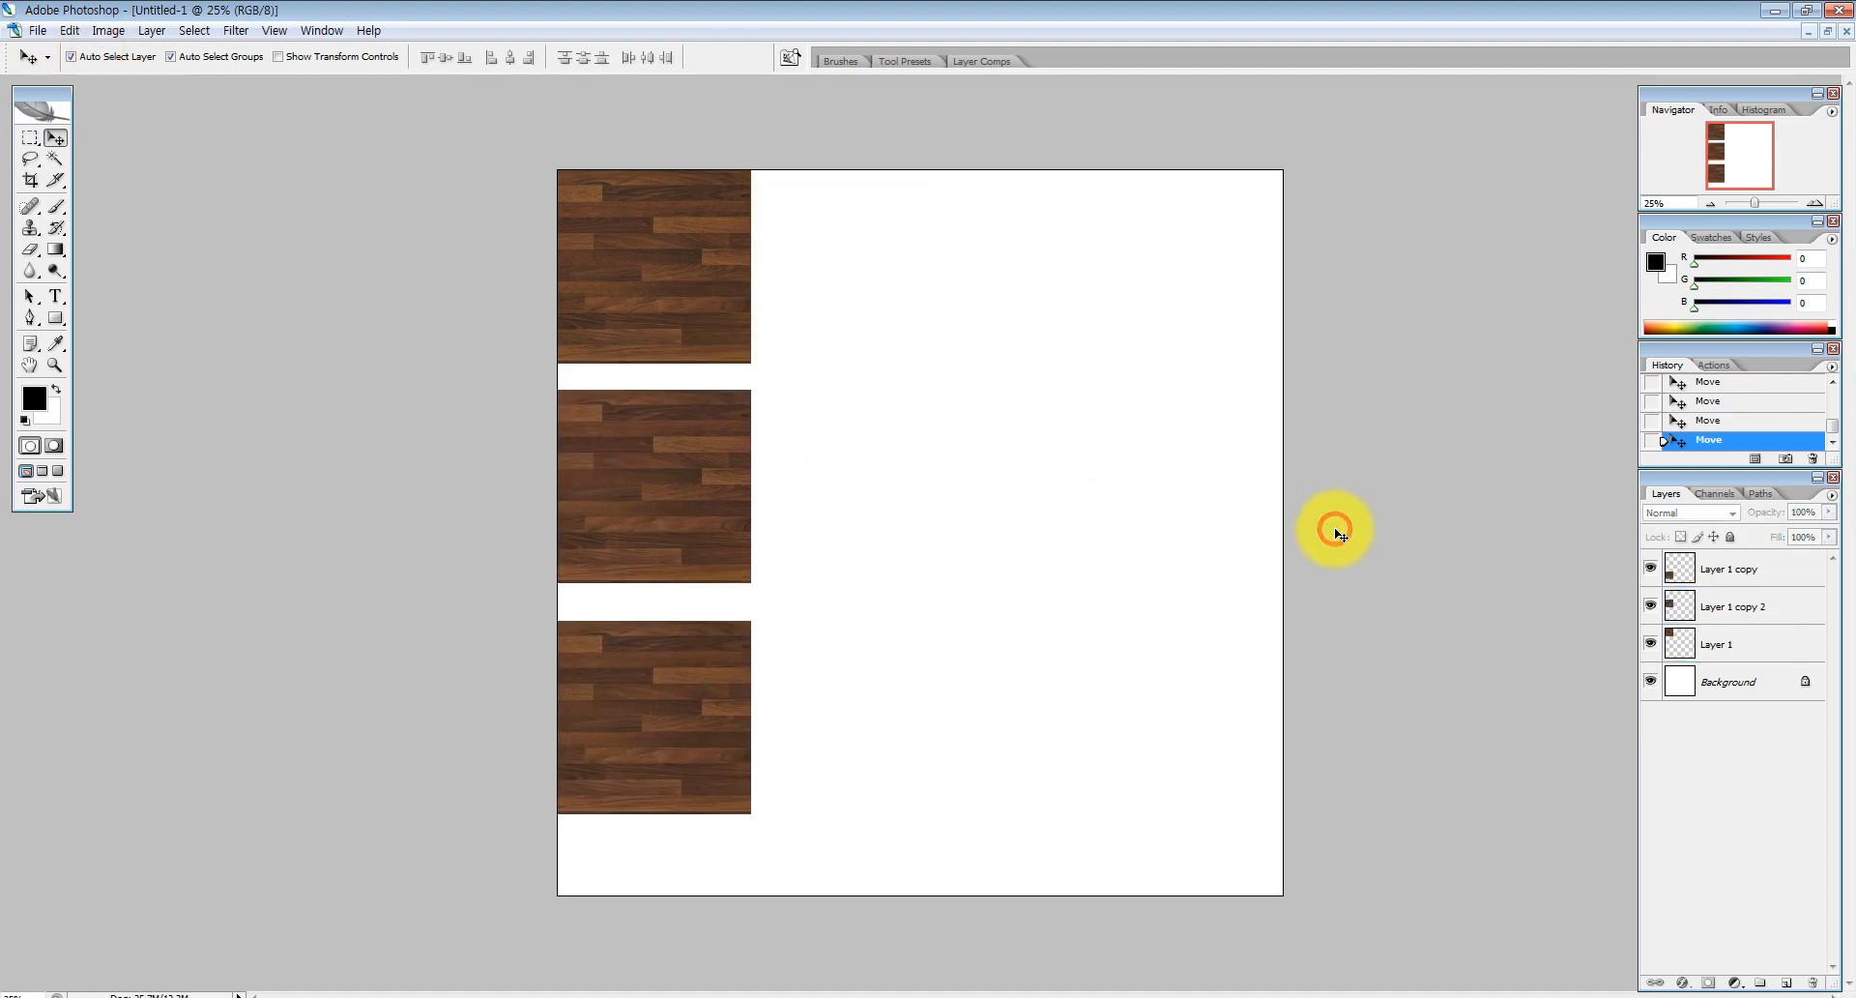
# Turn off Auto Select Layer, then bring Layer 1 to the top of the layer stack and rename it 1
pyautogui.click(88, 58)
pyautogui.click(1755, 644)
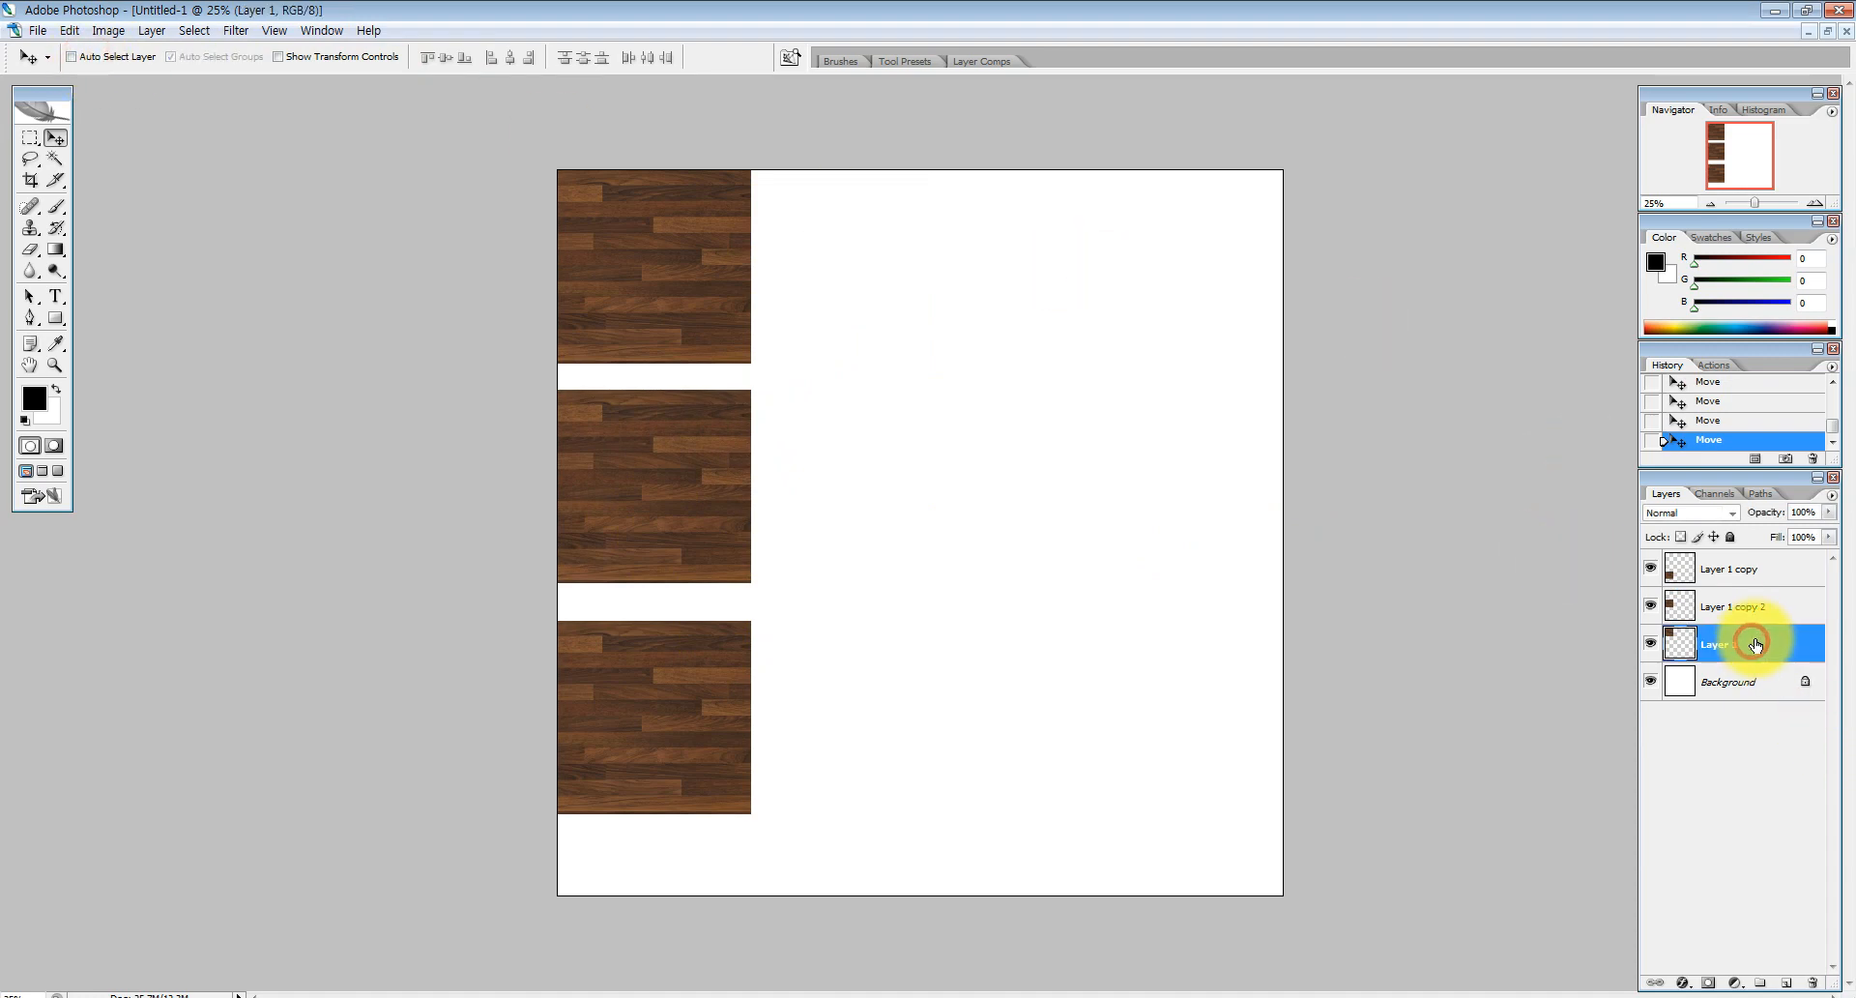
pyautogui.moveTo(1747, 583); pyautogui.dragTo(1717, 561)
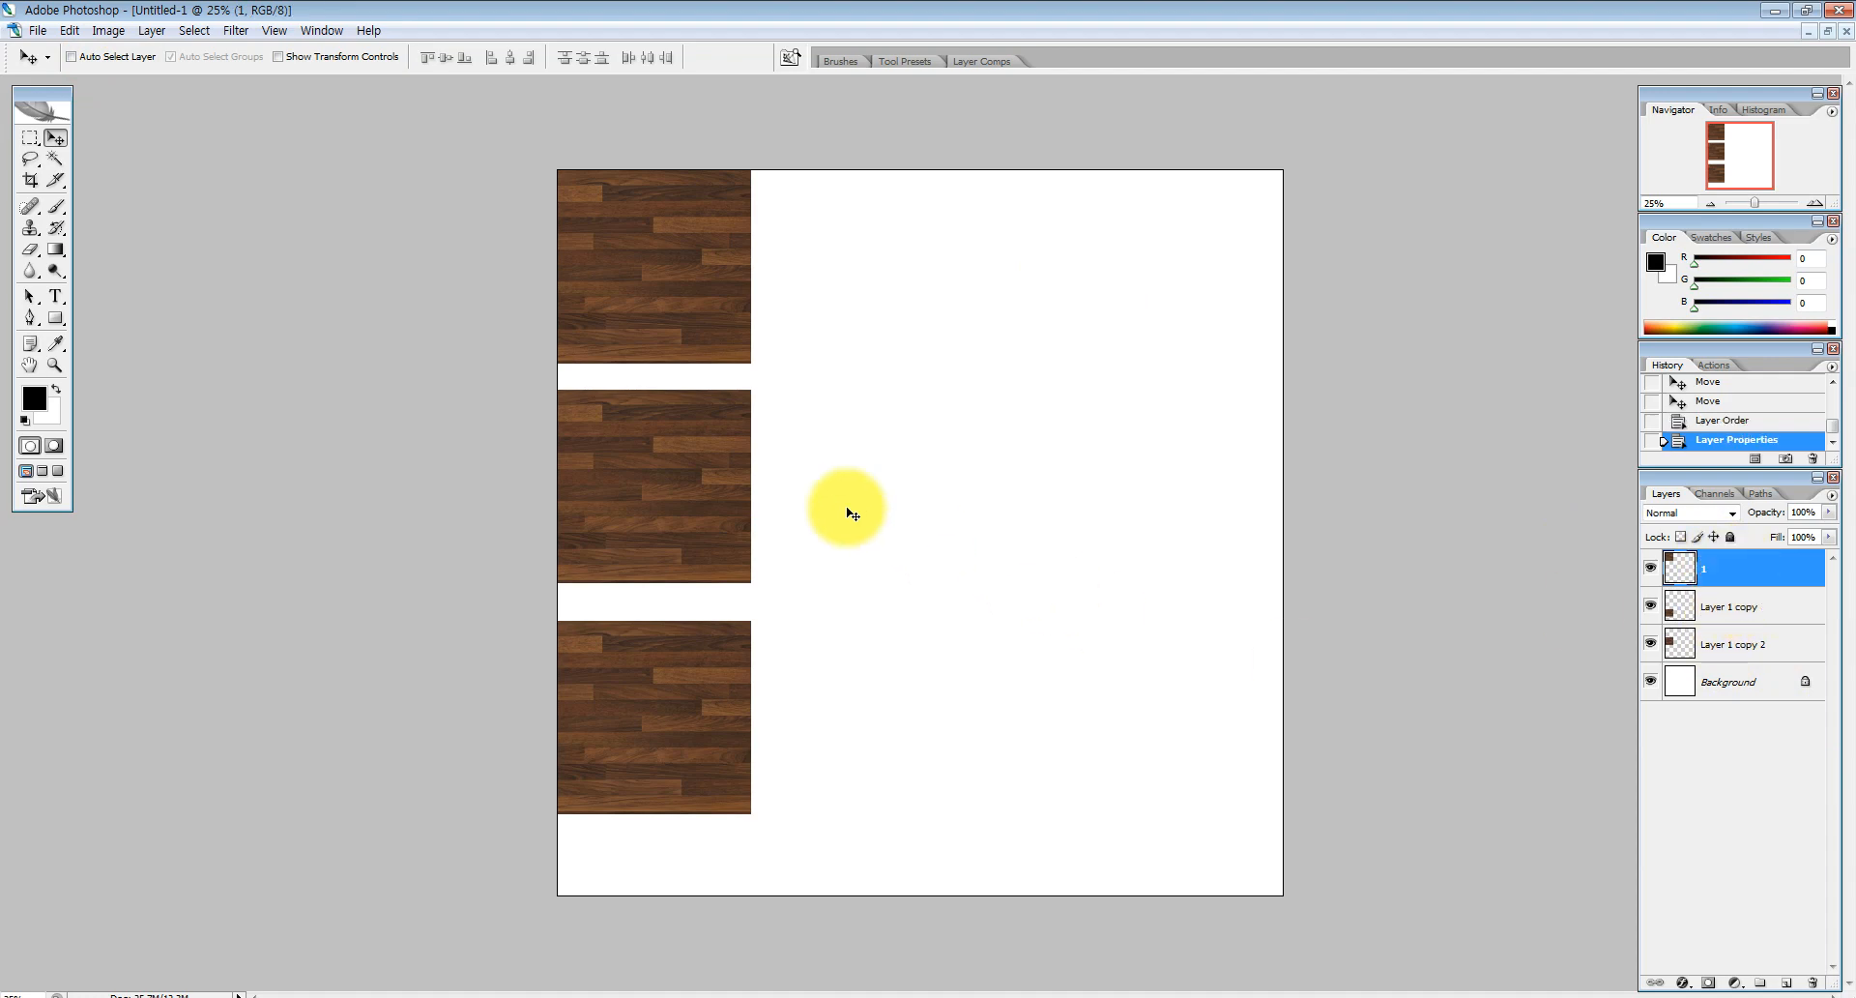
# Place the middle tile's layer above the bottom tile's layer in the stack and rename them 2 and 3
pyautogui.click(141, 60)
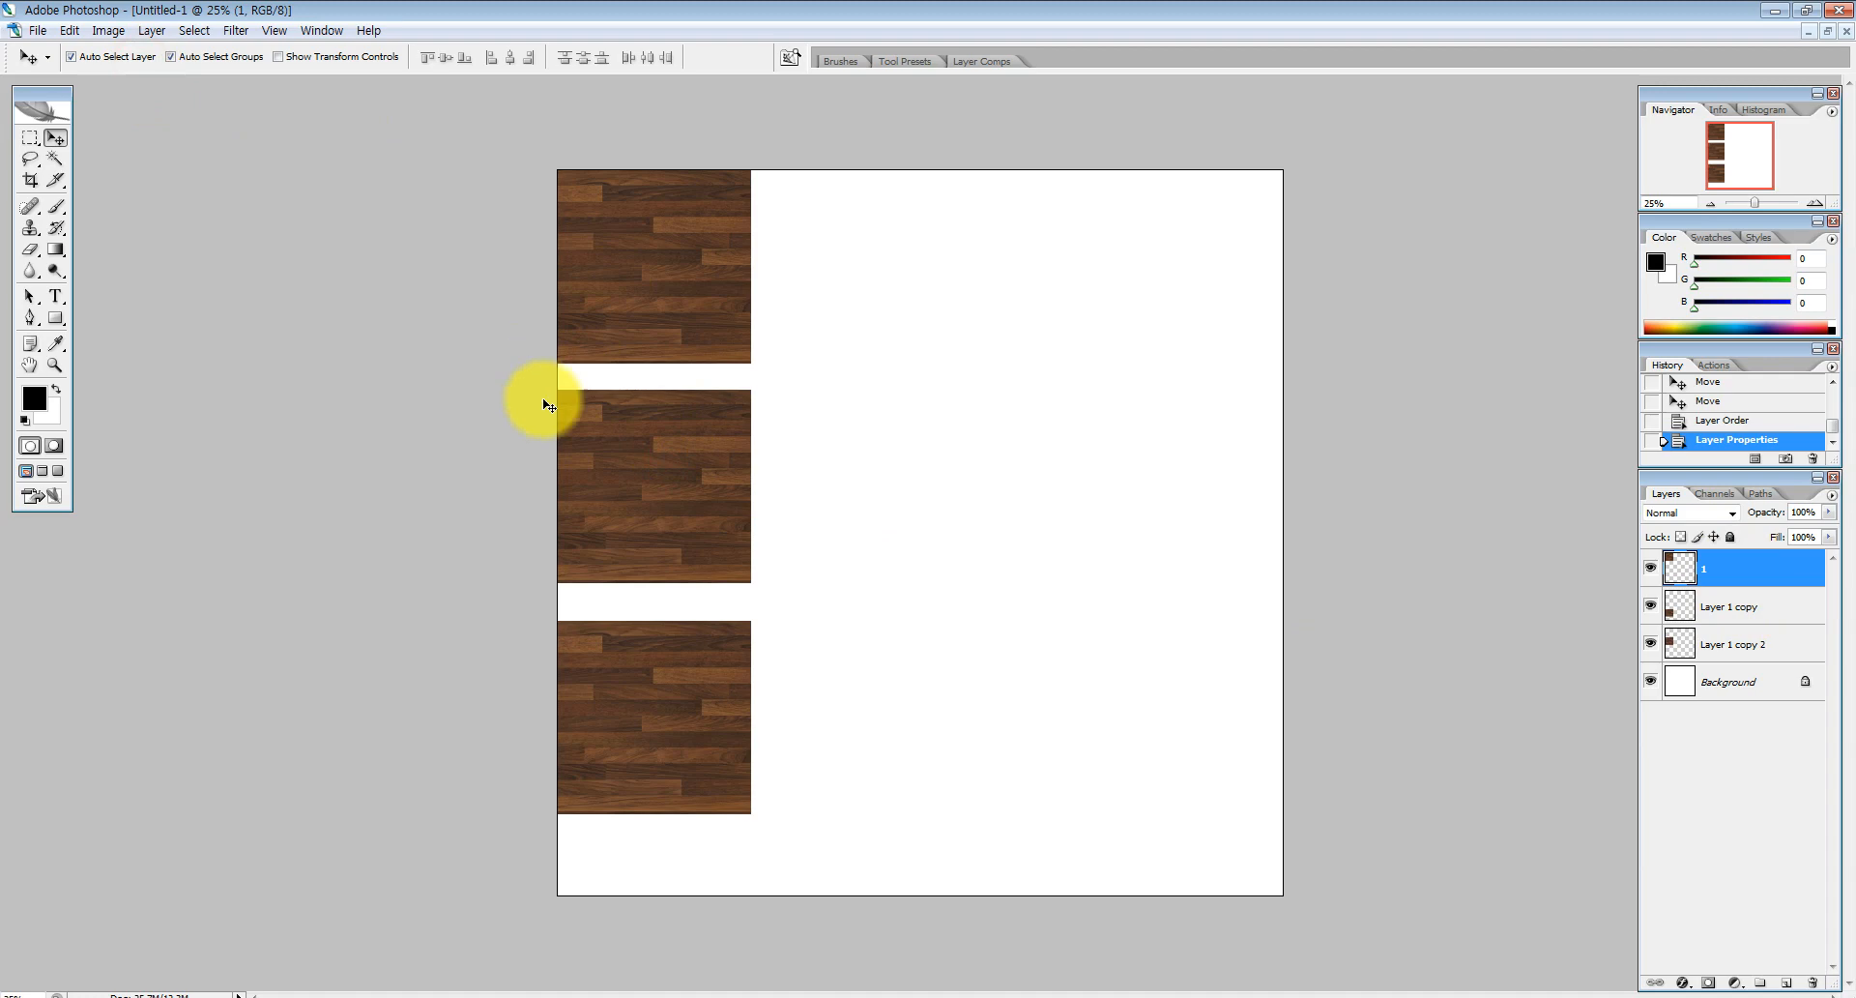
pyautogui.click(664, 450)
pyautogui.moveTo(1737, 604); pyautogui.dragTo(1734, 602)
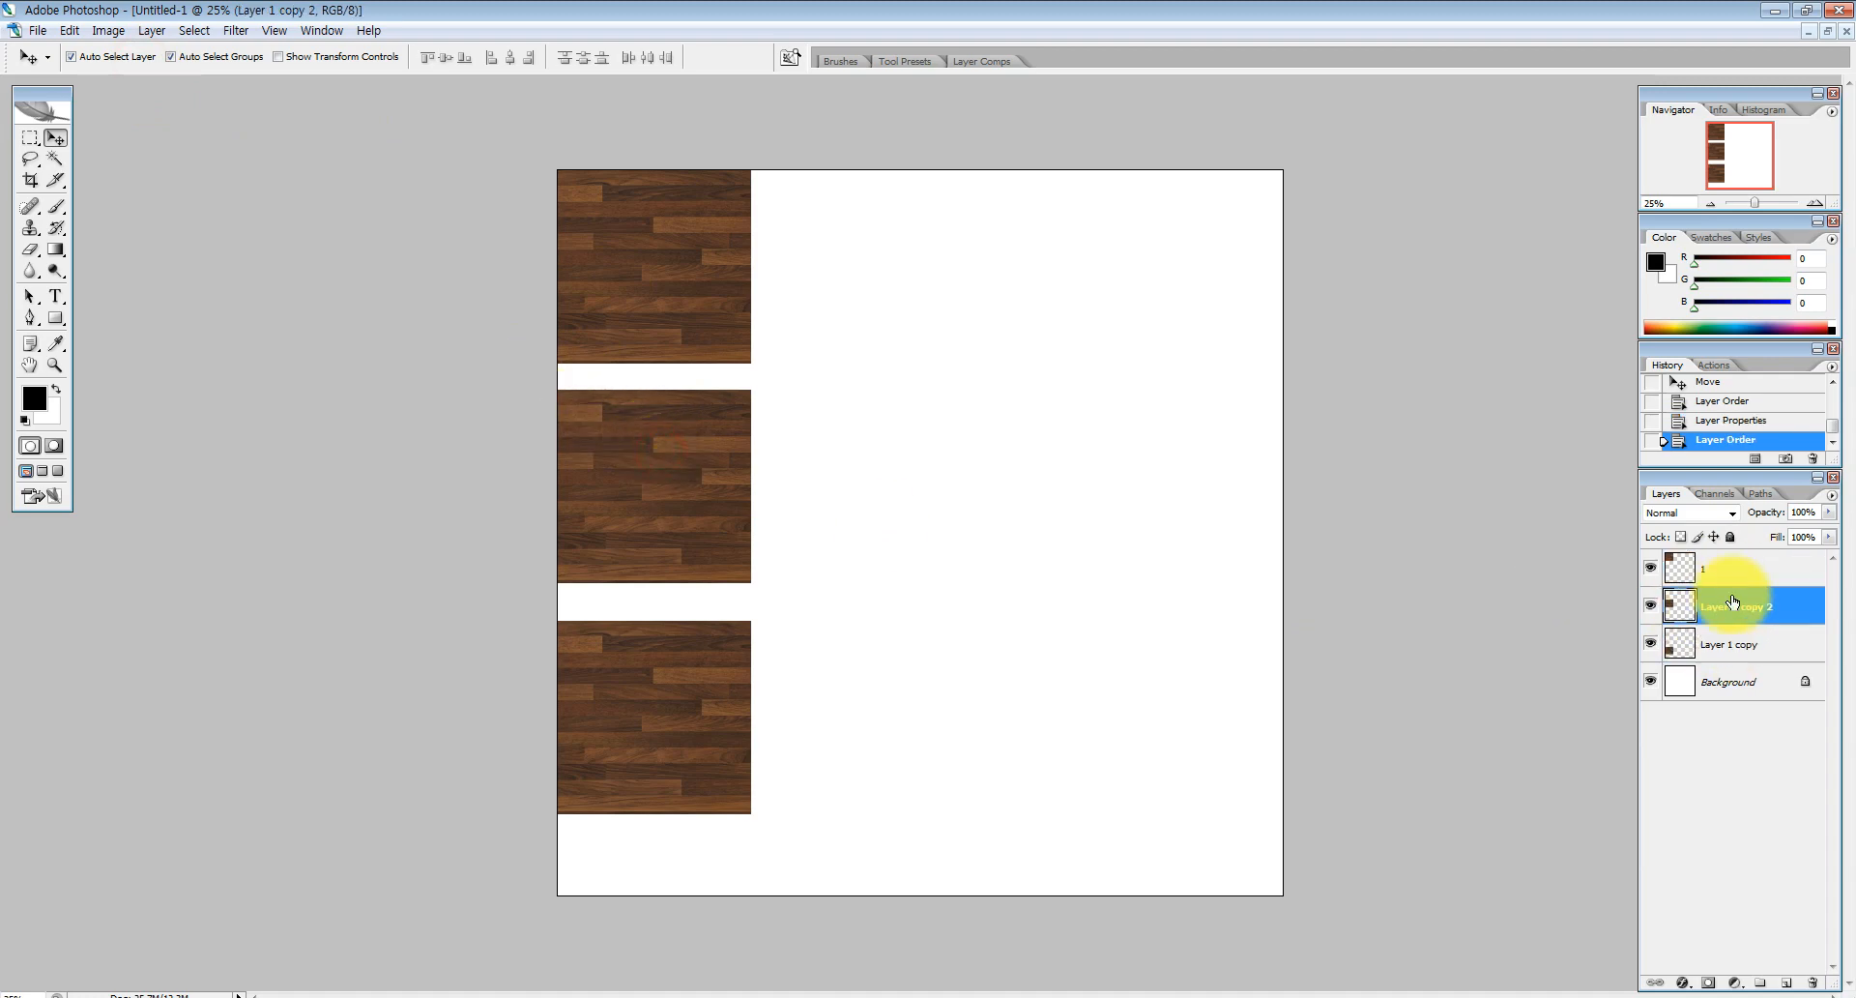
pyautogui.doubleClick(1736, 646)
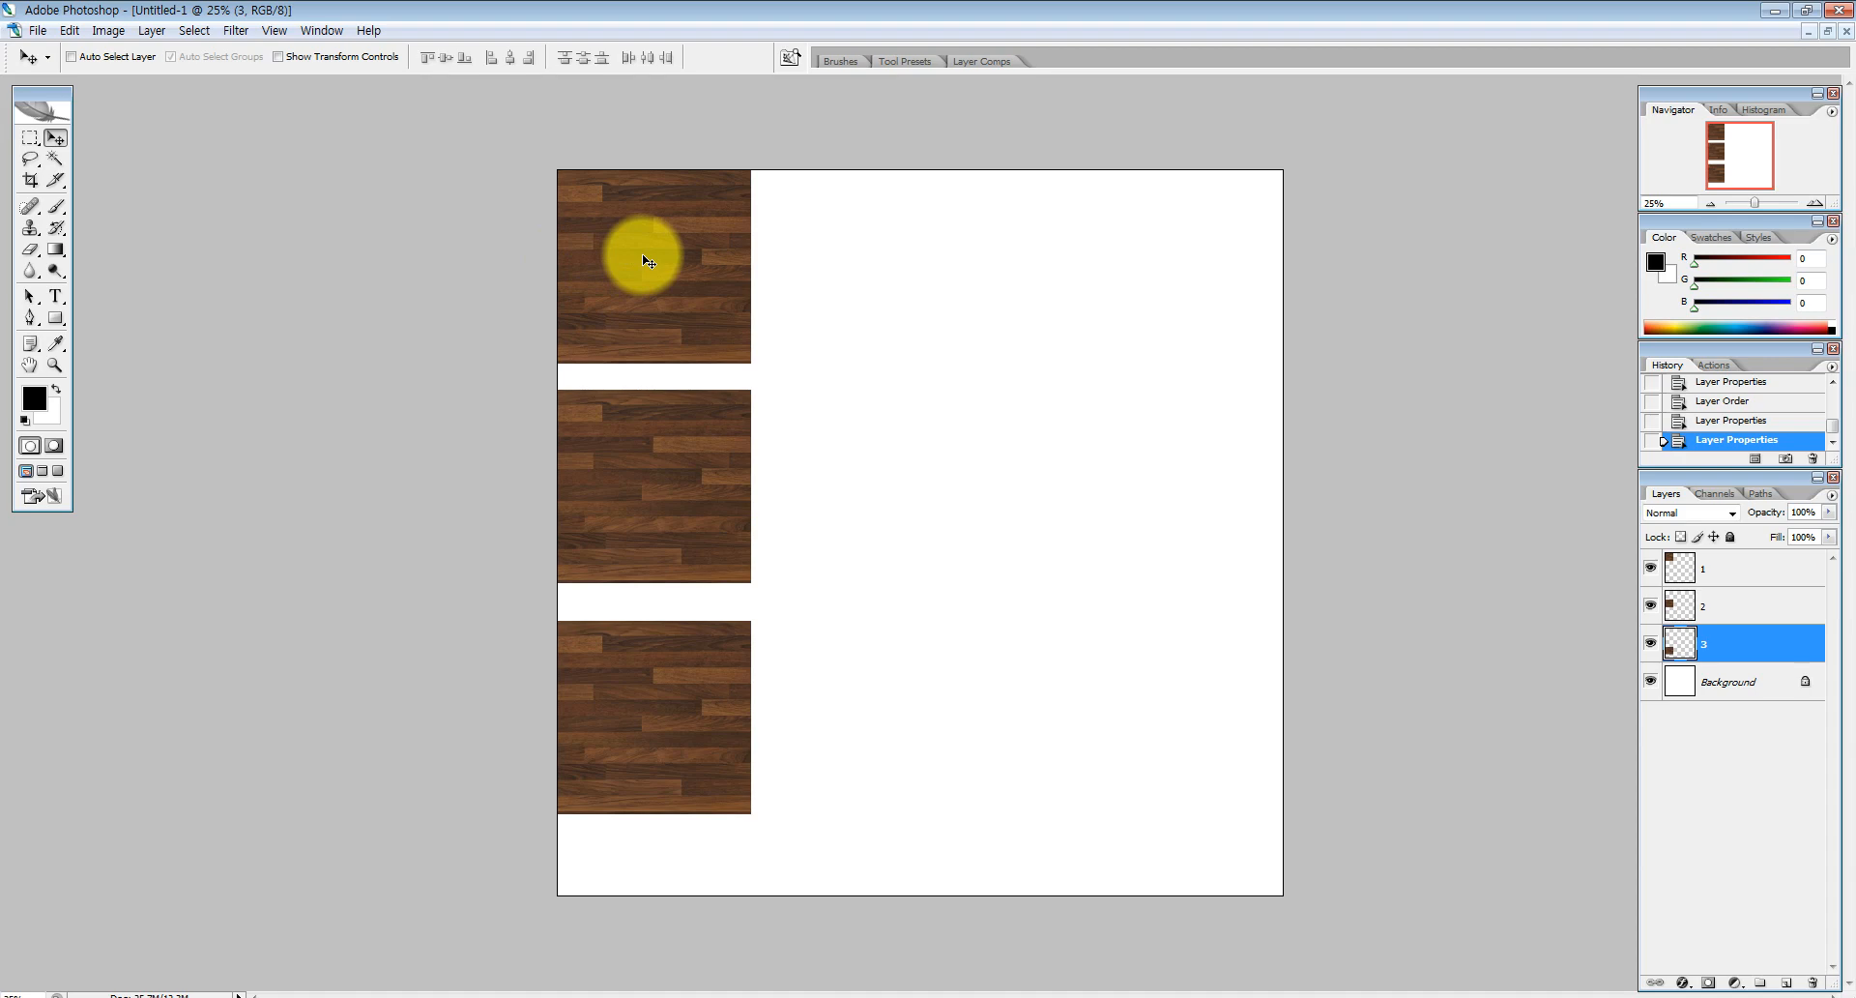
# Shift the layer 3 tile slightly down the canvas with Auto Select Layer turned off
pyautogui.moveTo(656, 259)
pyautogui.mouseDown()
pyautogui.moveTo(904, 259)
pyautogui.moveTo(658, 263)
pyautogui.mouseUp()
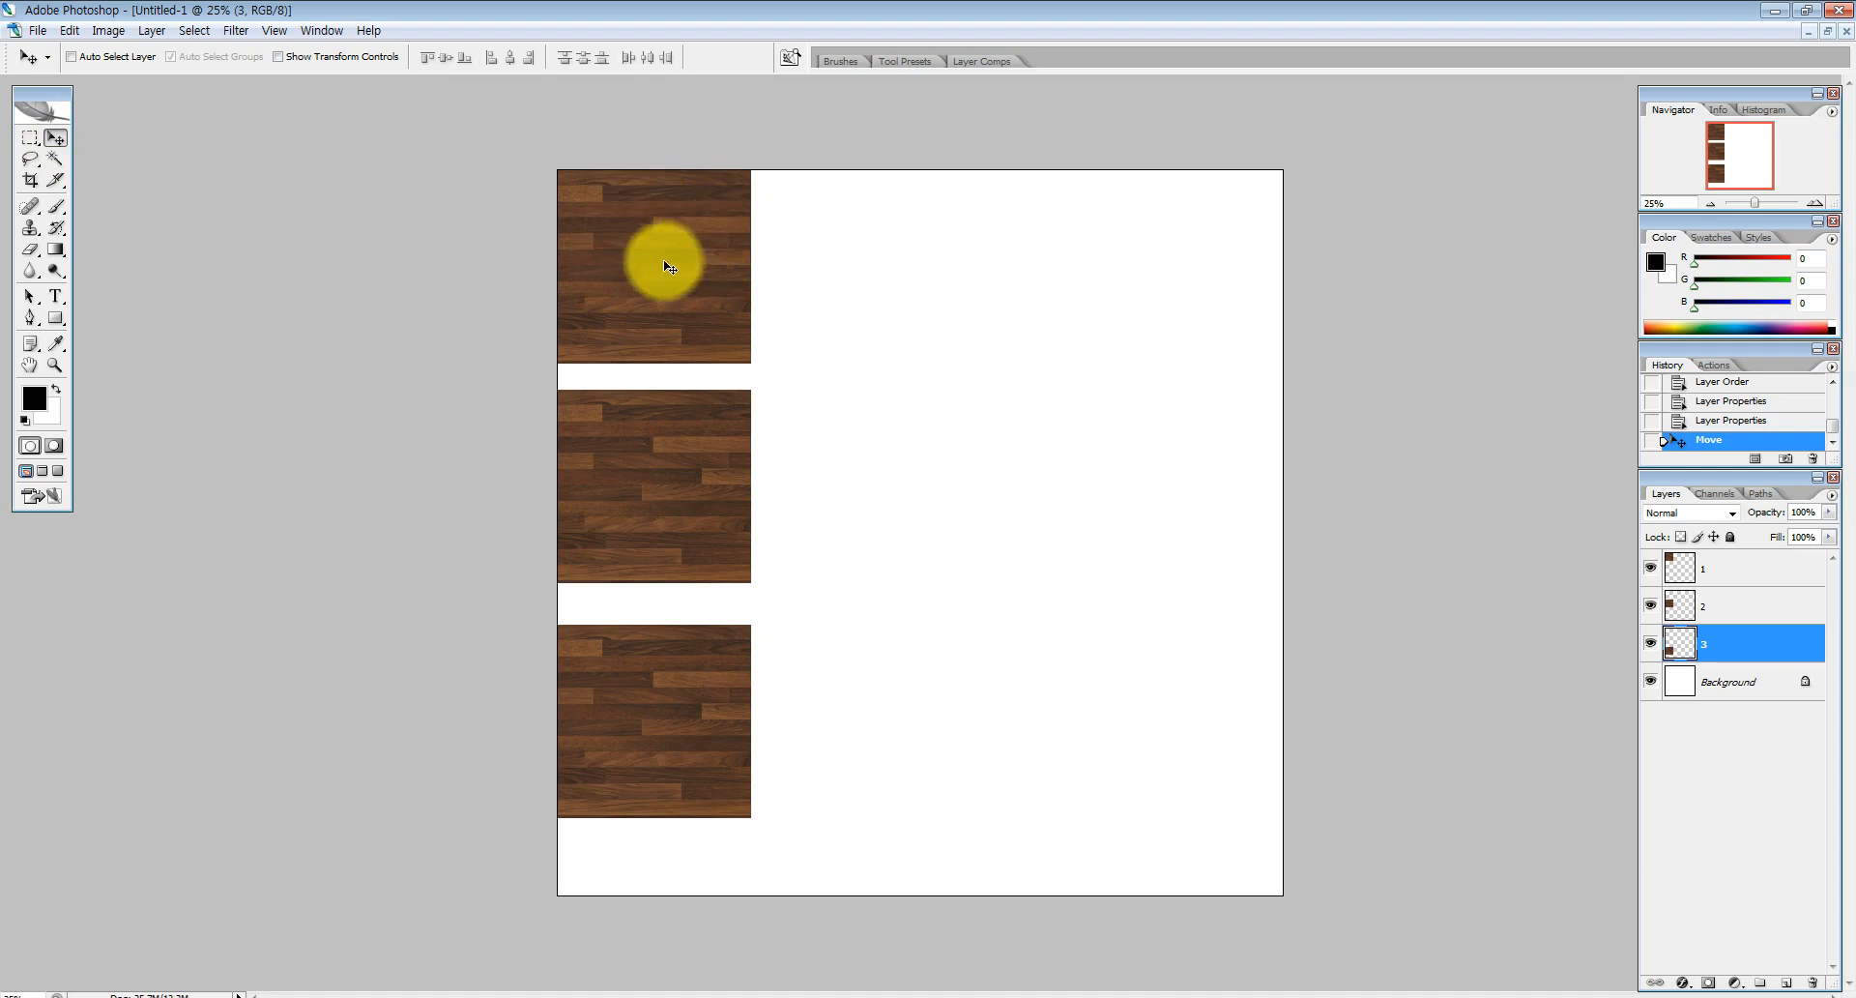
pyautogui.moveTo(667, 268)
pyautogui.mouseDown()
pyautogui.moveTo(752, 249)
pyautogui.moveTo(667, 228)
pyautogui.moveTo(787, 277)
pyautogui.moveTo(663, 268)
pyautogui.mouseUp()
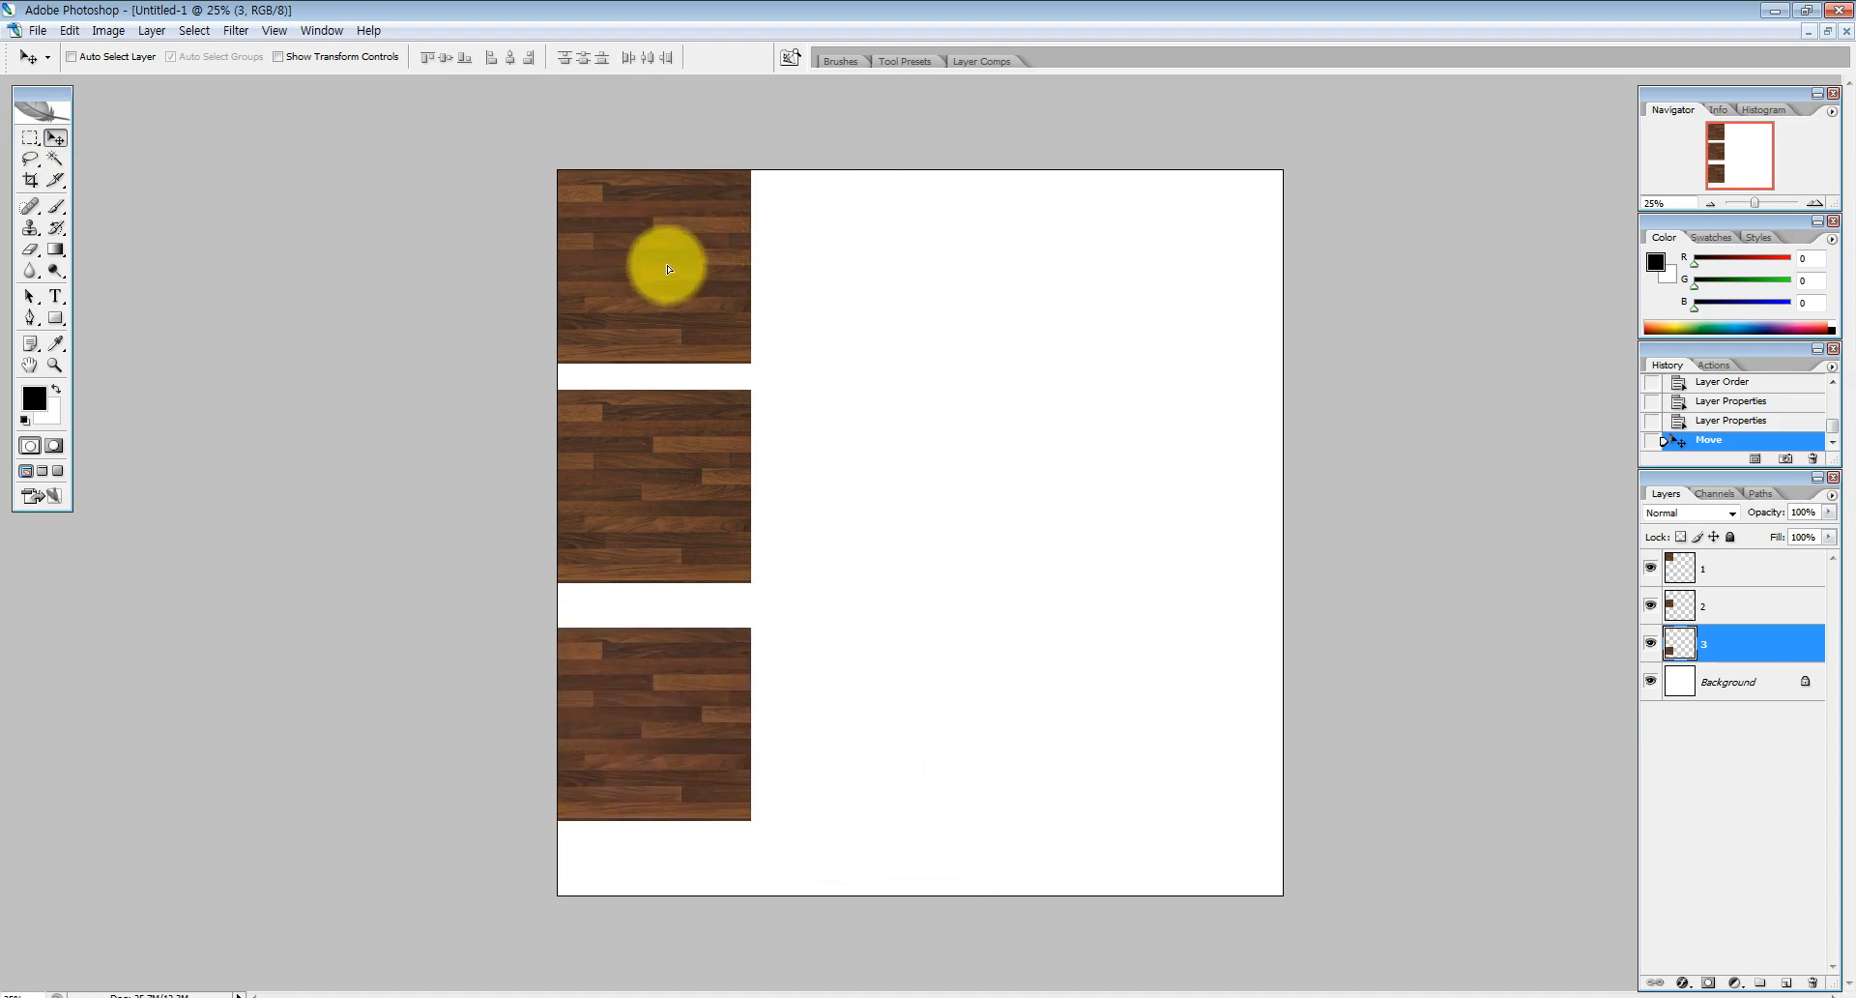
# Make layer 1 active and try moving the top and bottom tiles with Auto Select Layer turned off
pyautogui.click(1744, 572)
pyautogui.moveTo(700, 272)
pyautogui.mouseDown()
pyautogui.moveTo(978, 290)
pyautogui.moveTo(693, 273)
pyautogui.mouseUp()
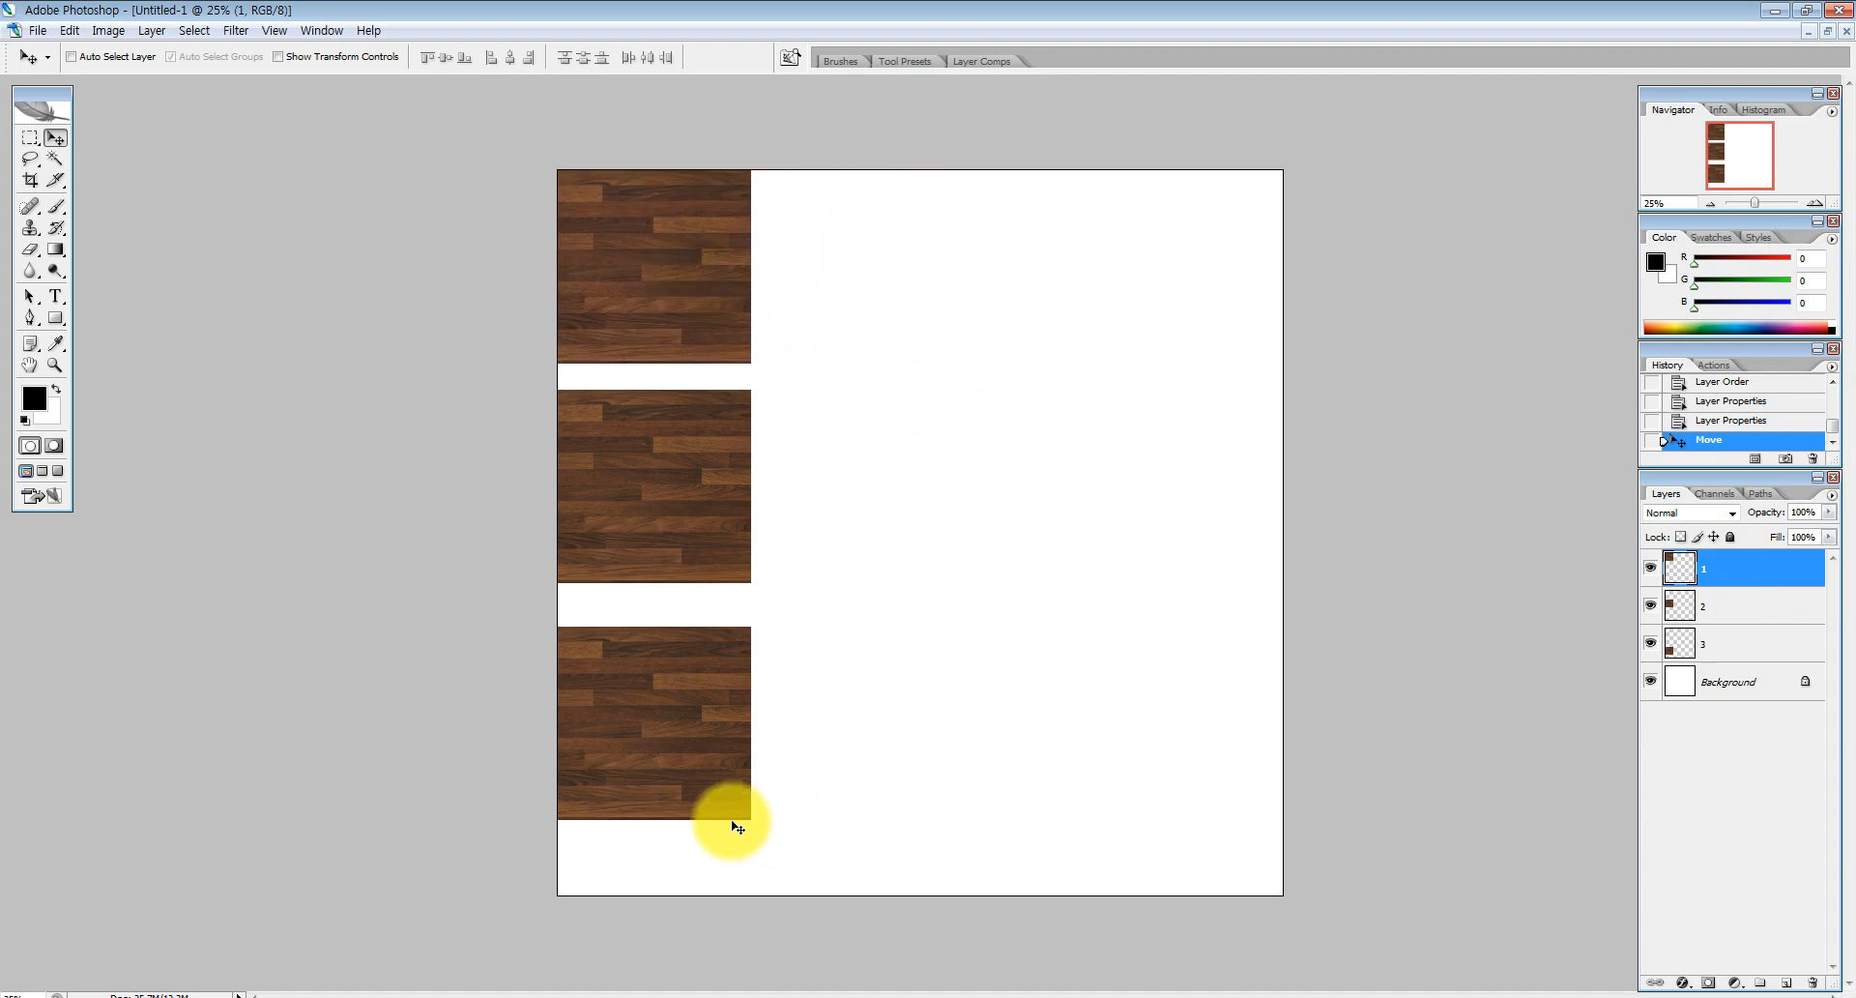
pyautogui.moveTo(664, 745)
pyautogui.mouseDown()
pyautogui.moveTo(812, 746)
pyautogui.moveTo(668, 756)
pyautogui.mouseUp()
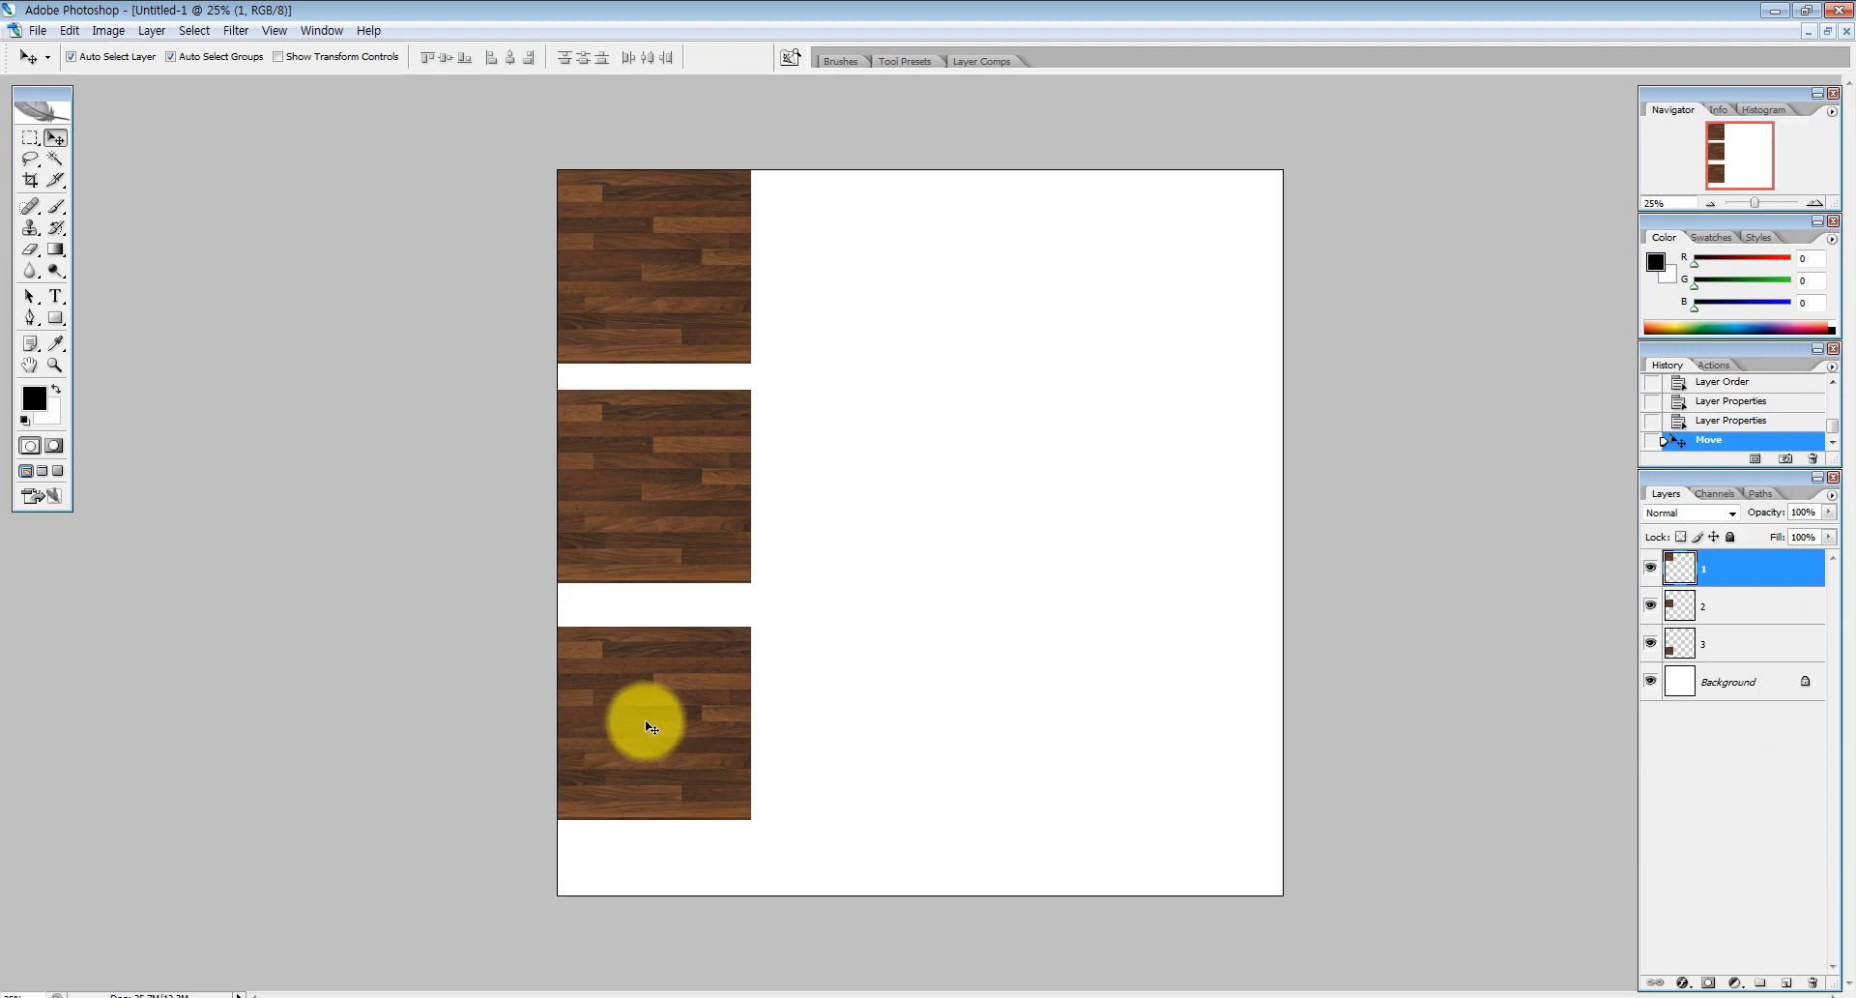
# With Auto Select Layer turned on, nudge the bottom and middle tiles slightly down the canvas and clear the layer selection
pyautogui.click(49, 140)
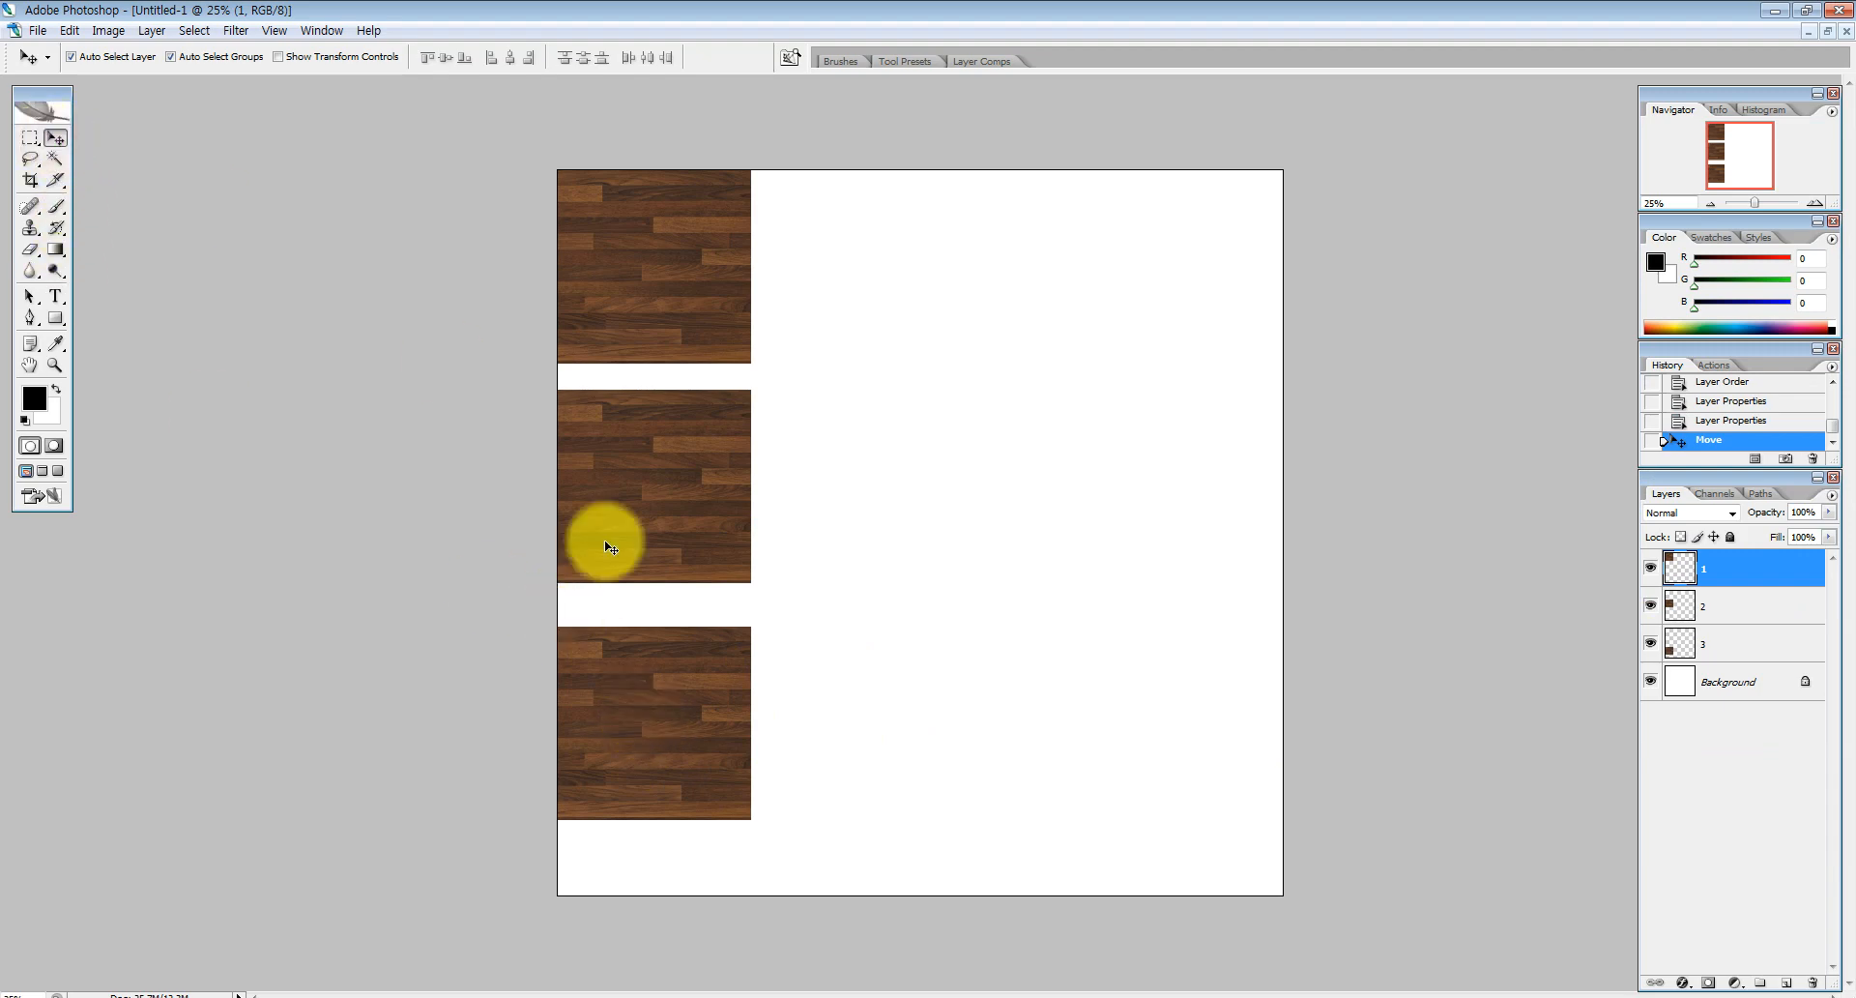
pyautogui.moveTo(630, 725)
pyautogui.mouseDown()
pyautogui.moveTo(813, 722)
pyautogui.moveTo(643, 731)
pyautogui.mouseUp()
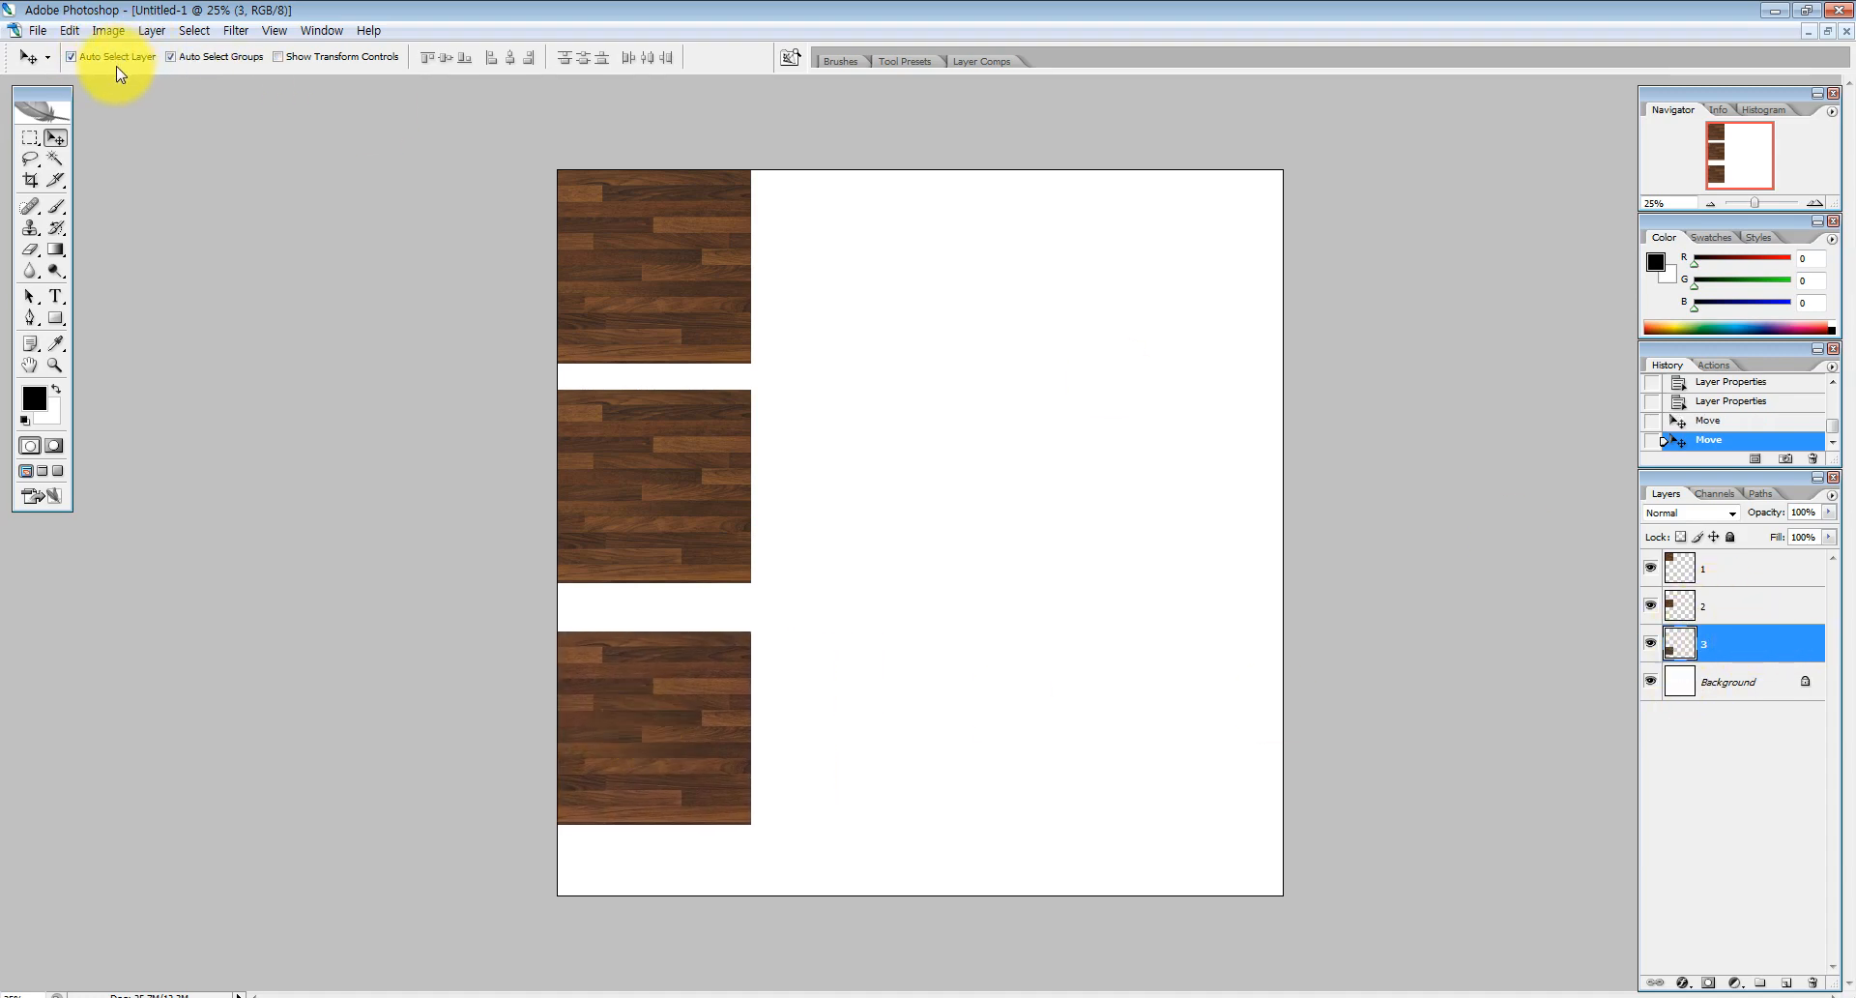
pyautogui.moveTo(681, 502)
pyautogui.mouseDown()
pyautogui.moveTo(743, 502)
pyautogui.moveTo(681, 504)
pyautogui.mouseUp()
pyautogui.click(709, 294)
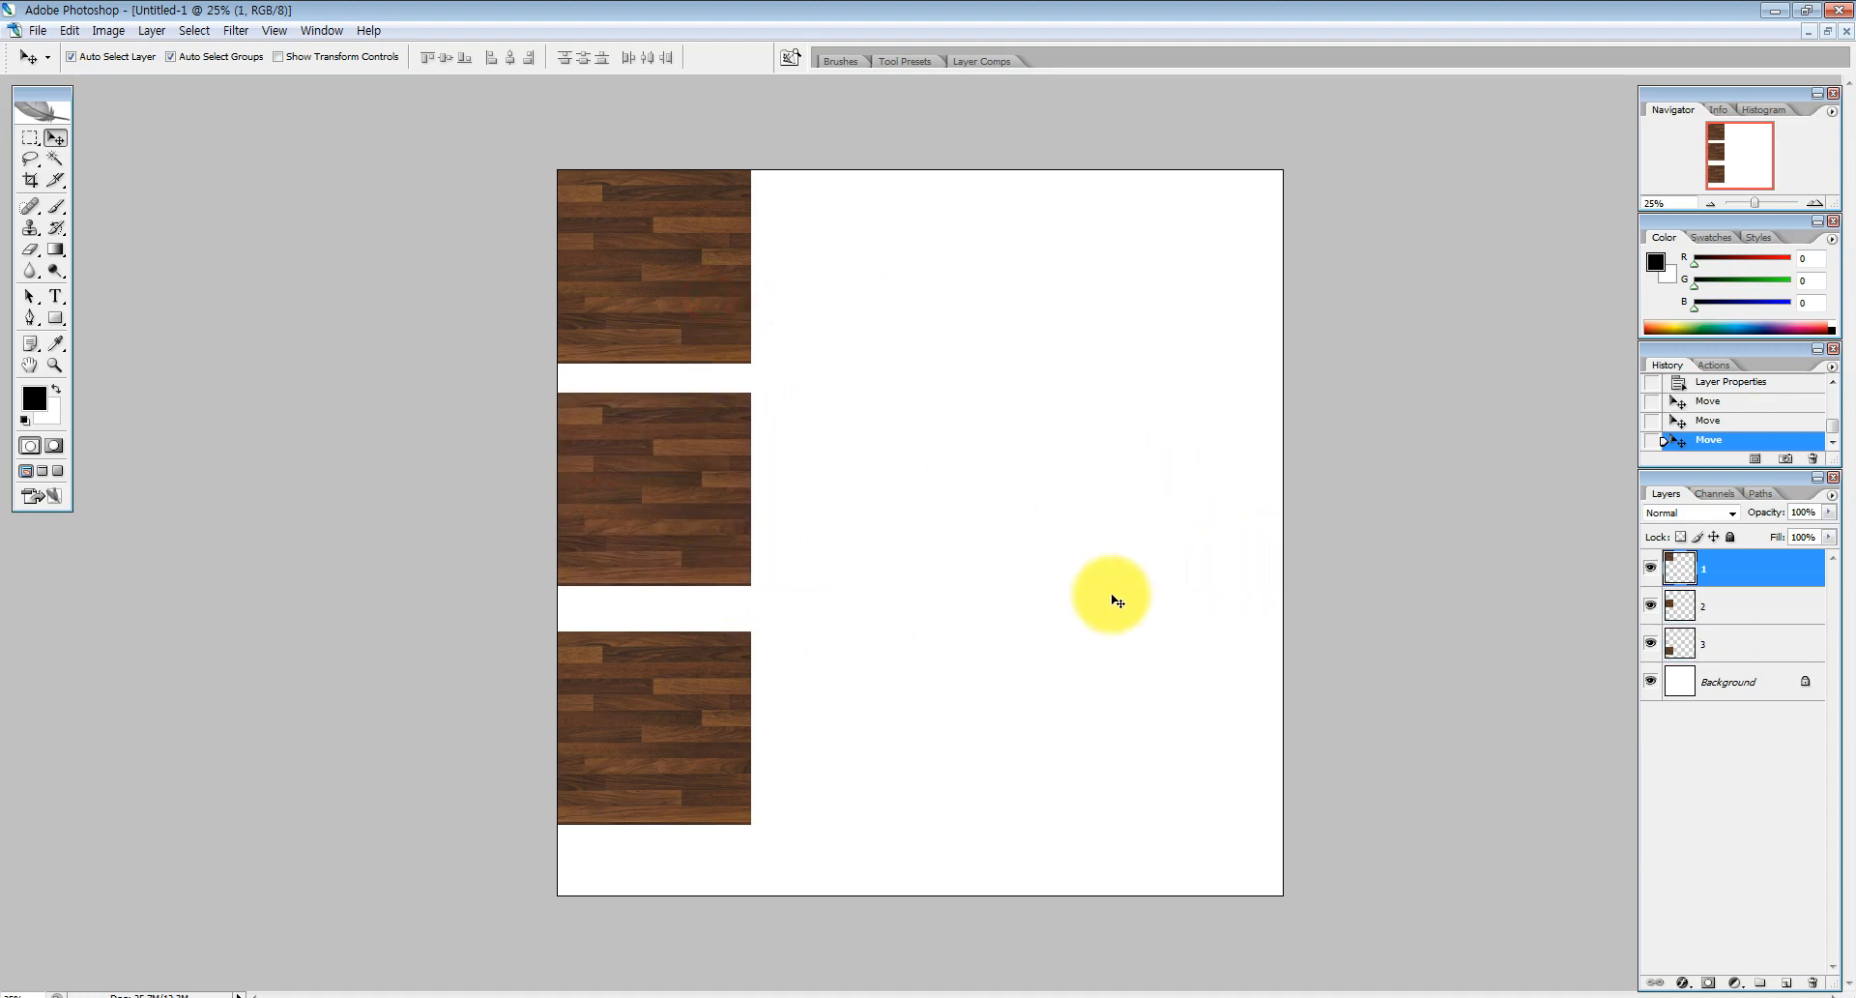
pyautogui.click(1446, 737)
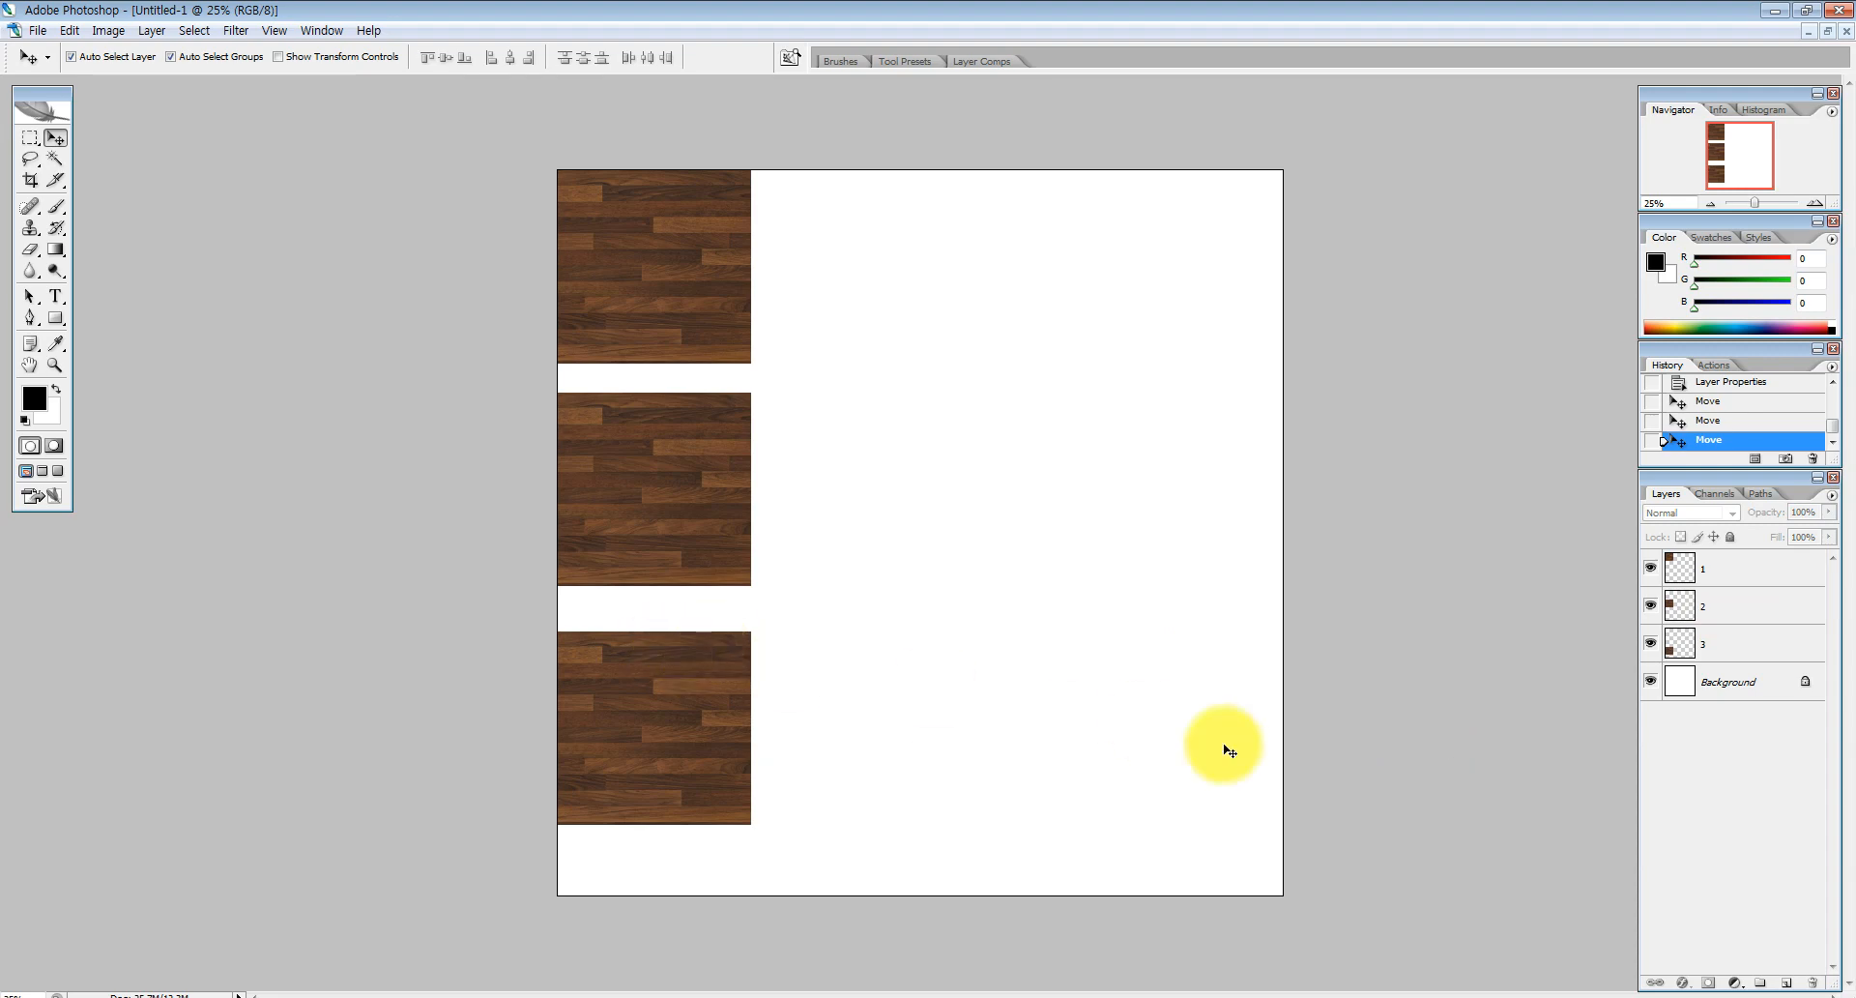
# Delete the bottom tile's layer and place the layer 2 tile flush beside the first tile along the canvas's upper edge
pyautogui.click(675, 781)
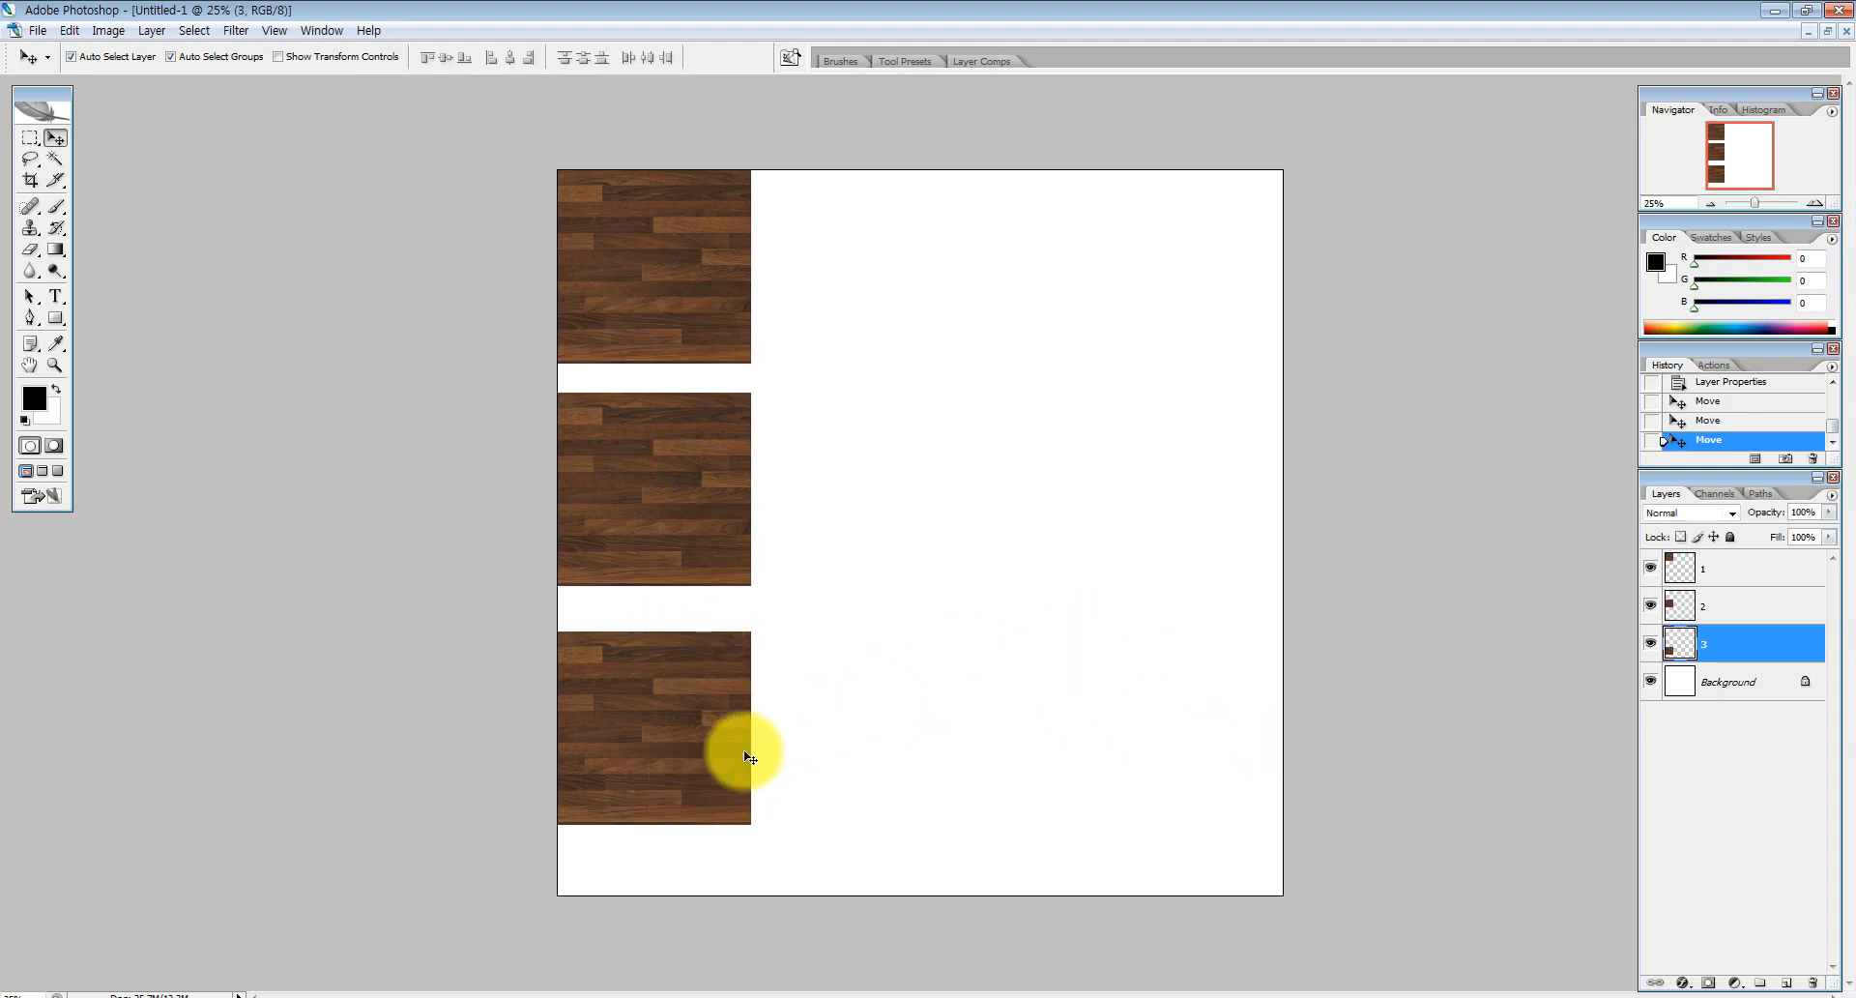
pyautogui.press('Delete')
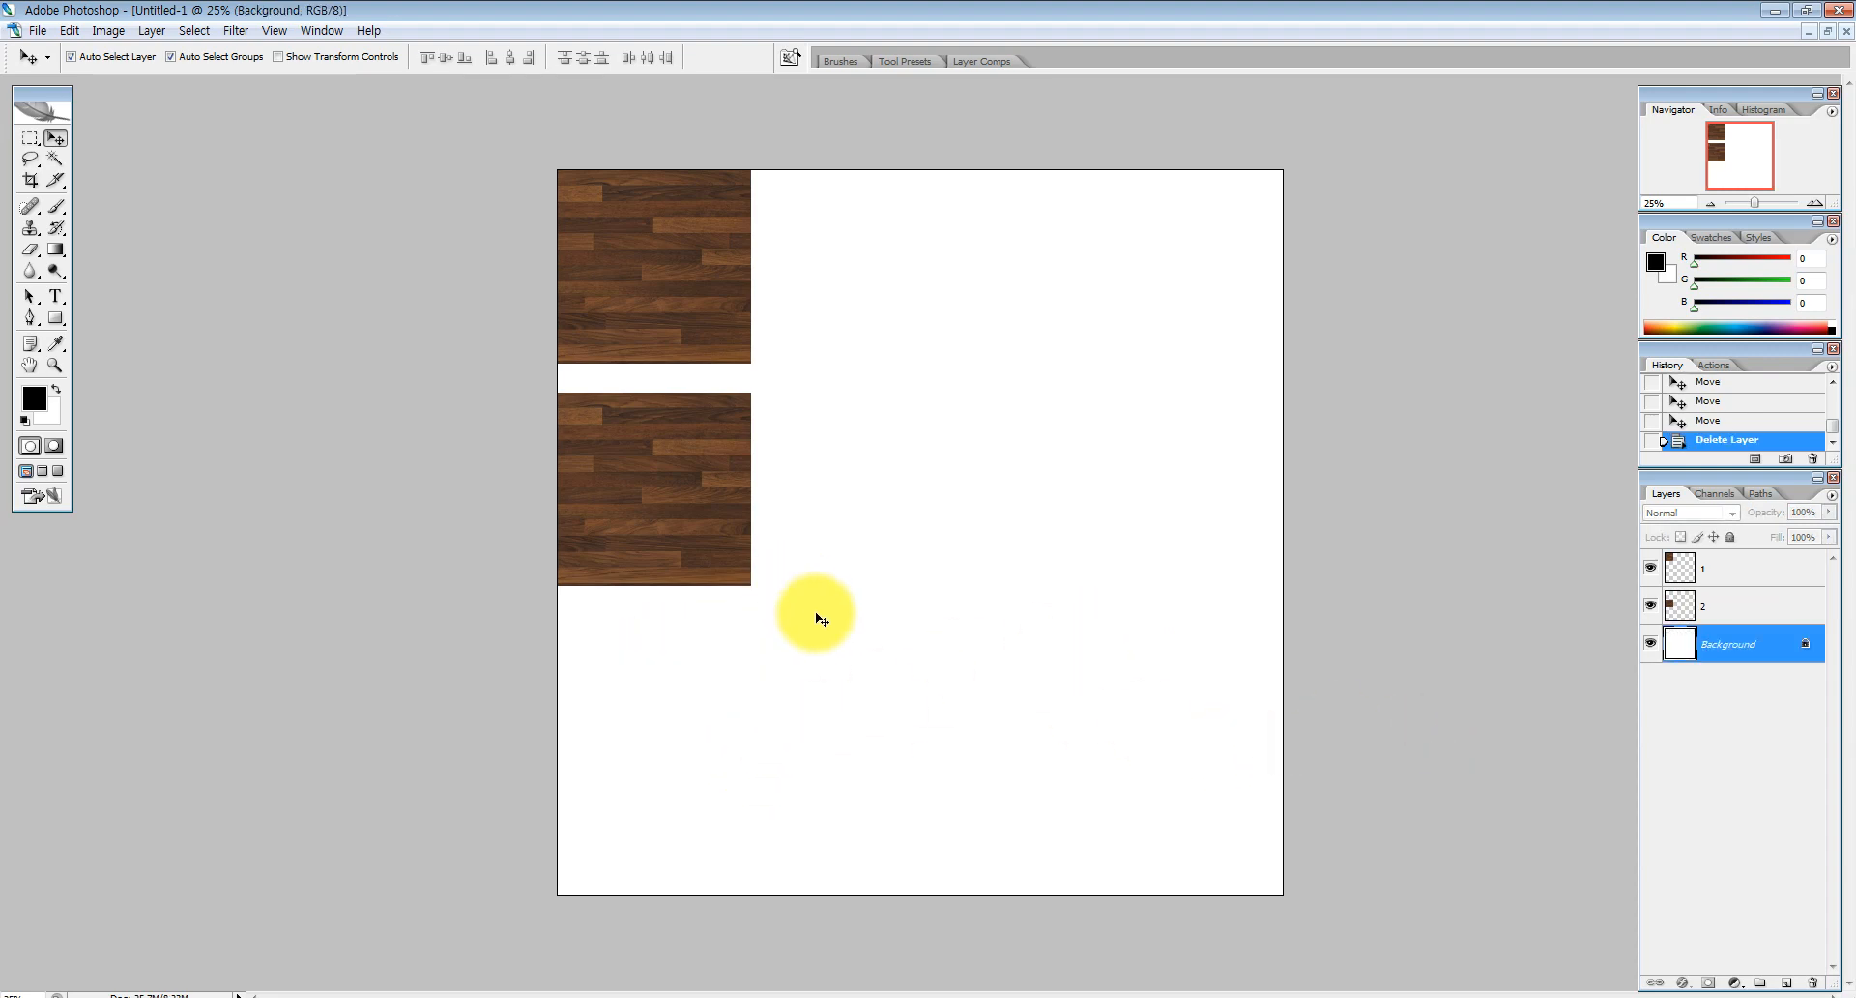
pyautogui.click(698, 476)
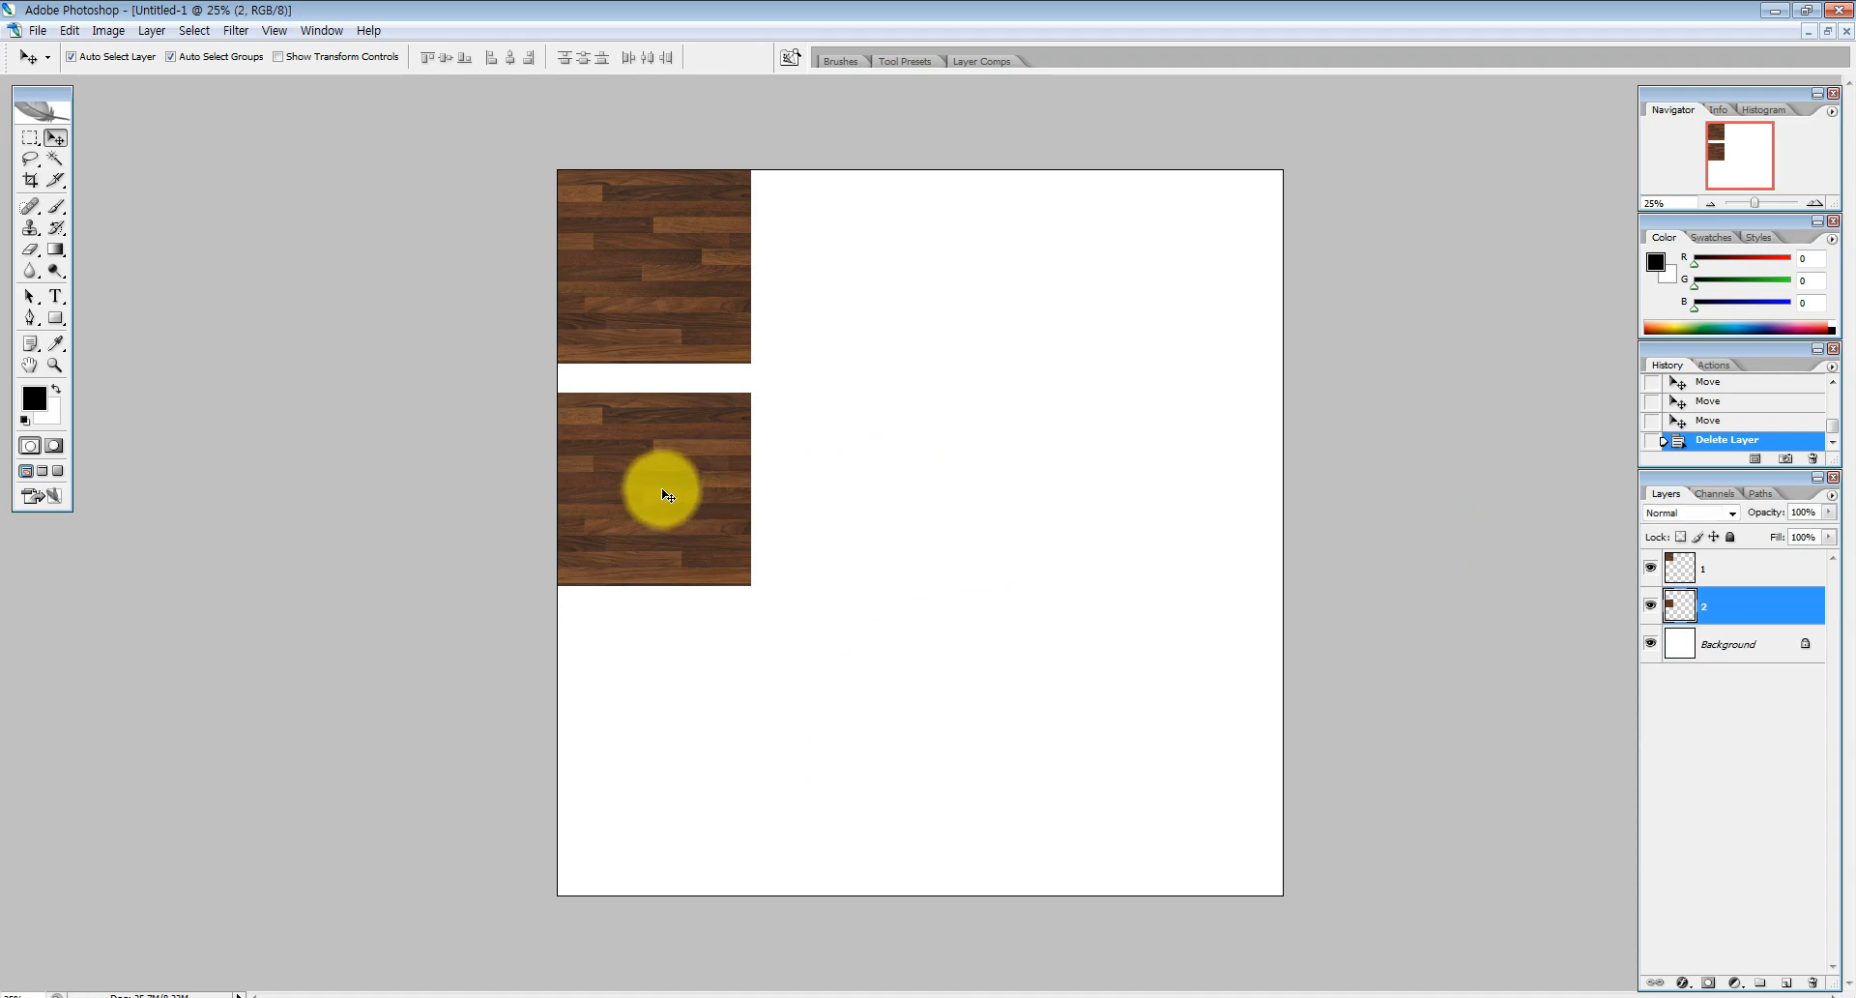
pyautogui.moveTo(654, 447); pyautogui.dragTo(848, 223)
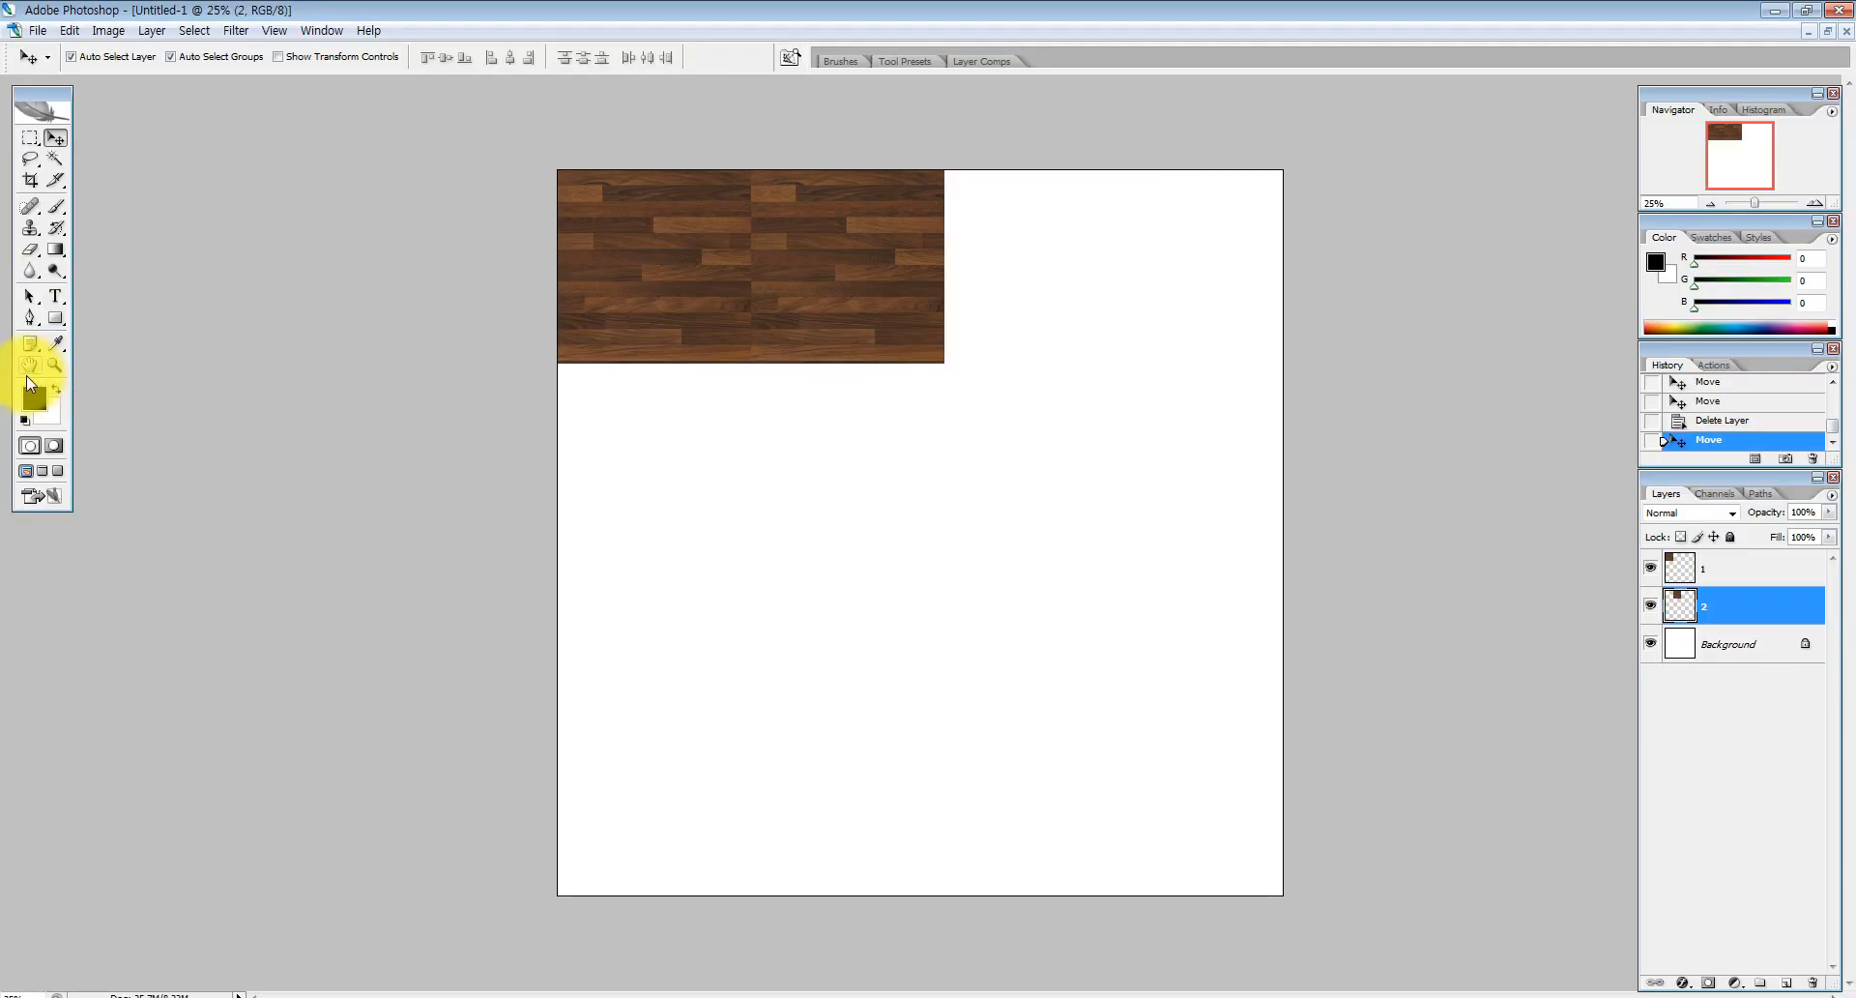
# Examine the vertical joint between the two side-by-side parquet tiles up close
pyautogui.click(51, 365)
pyautogui.click(730, 193)
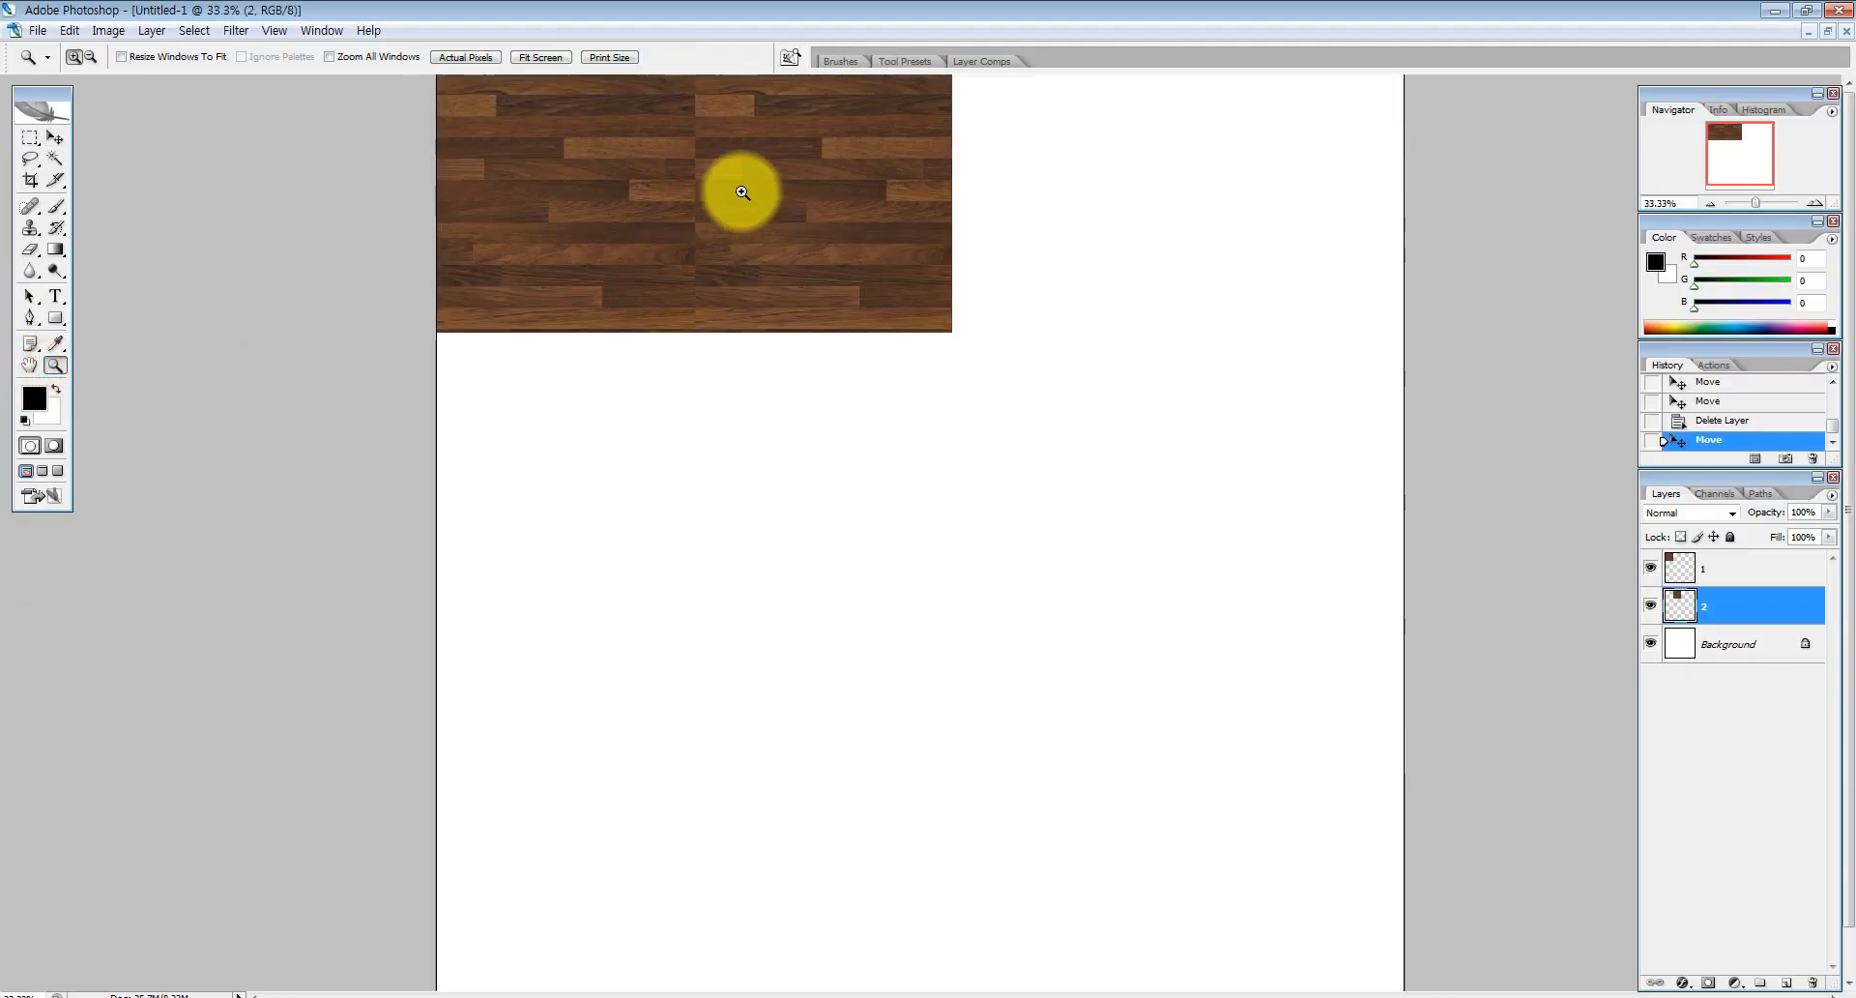
pyautogui.click(682, 120)
pyautogui.click(498, 142)
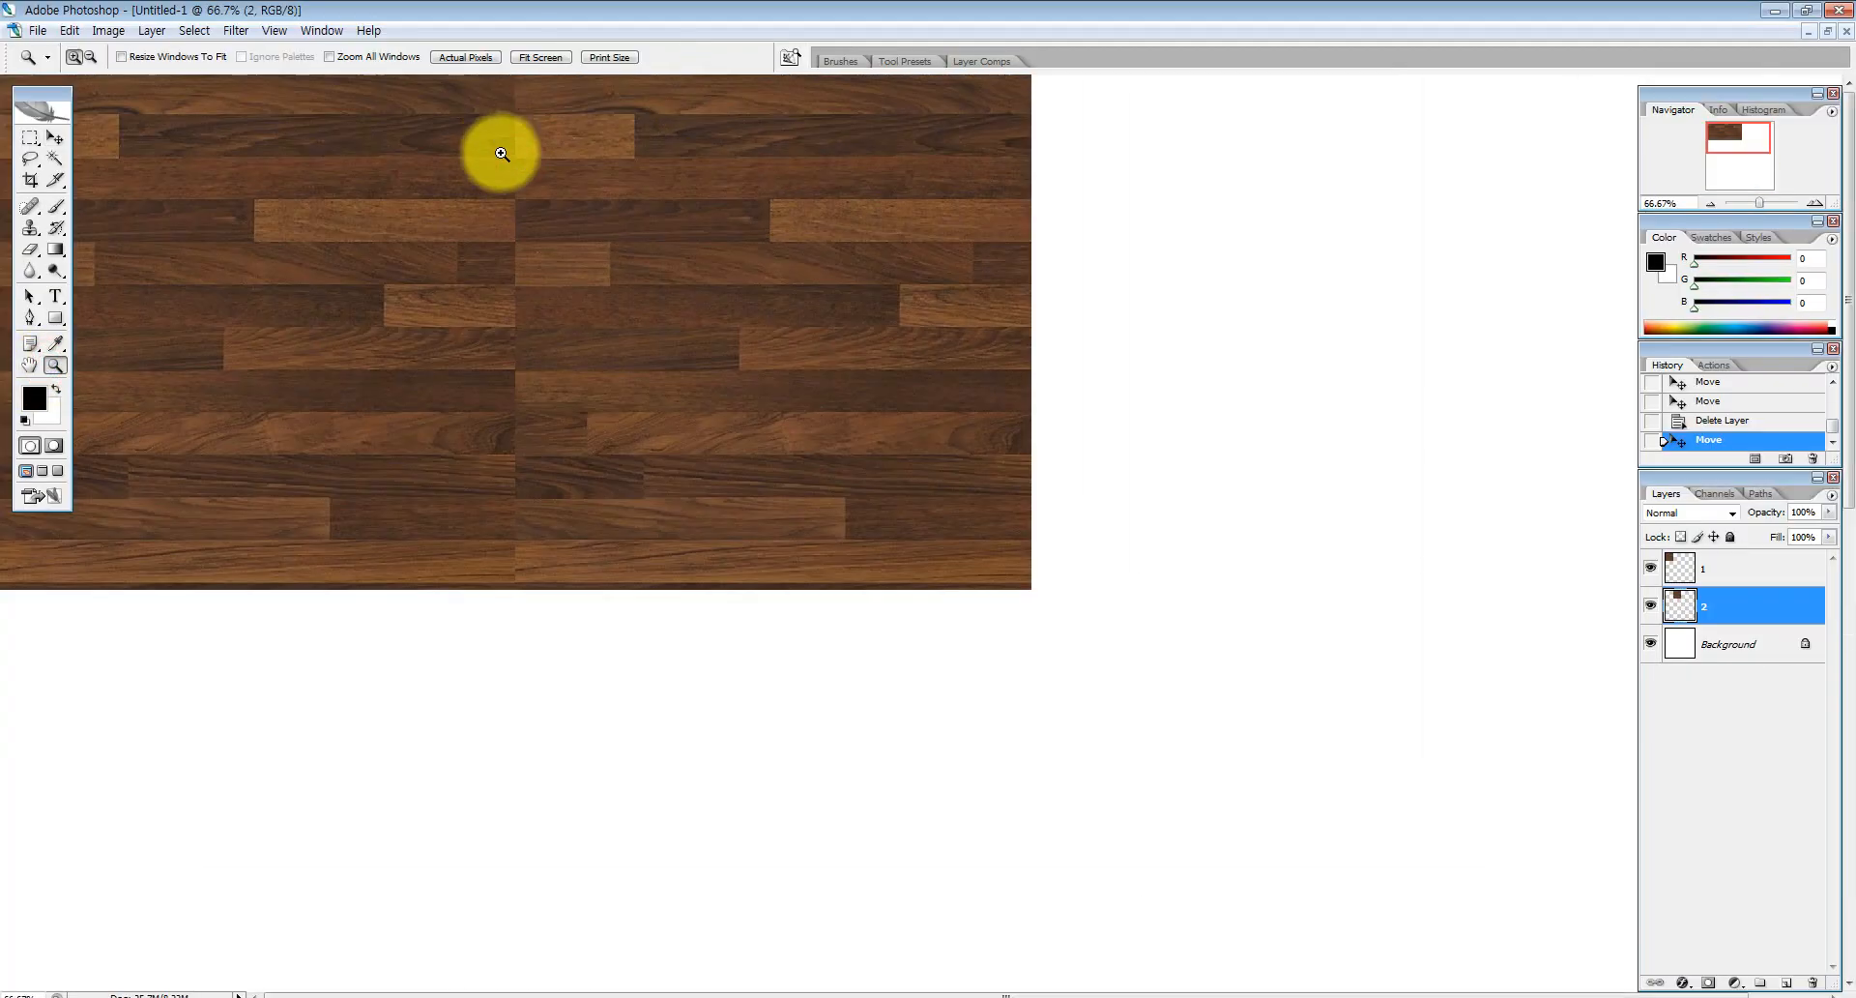
pyautogui.click(30, 367)
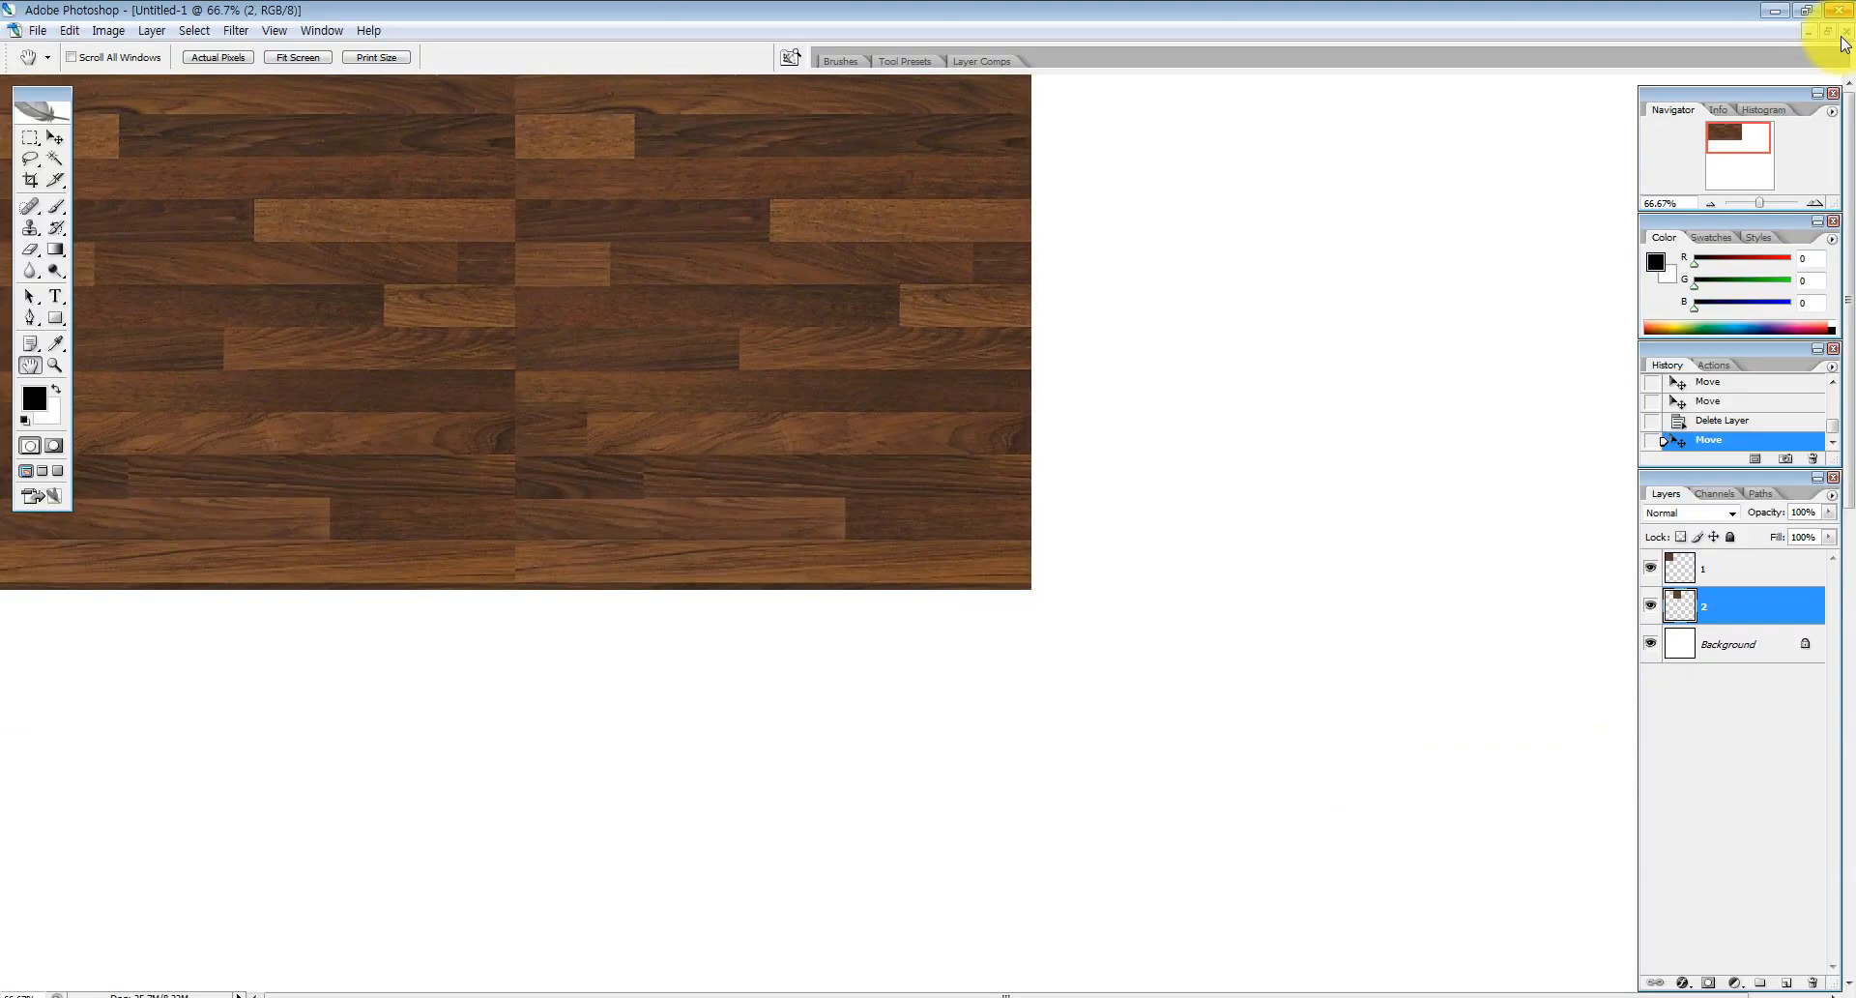
pyautogui.click(1828, 34)
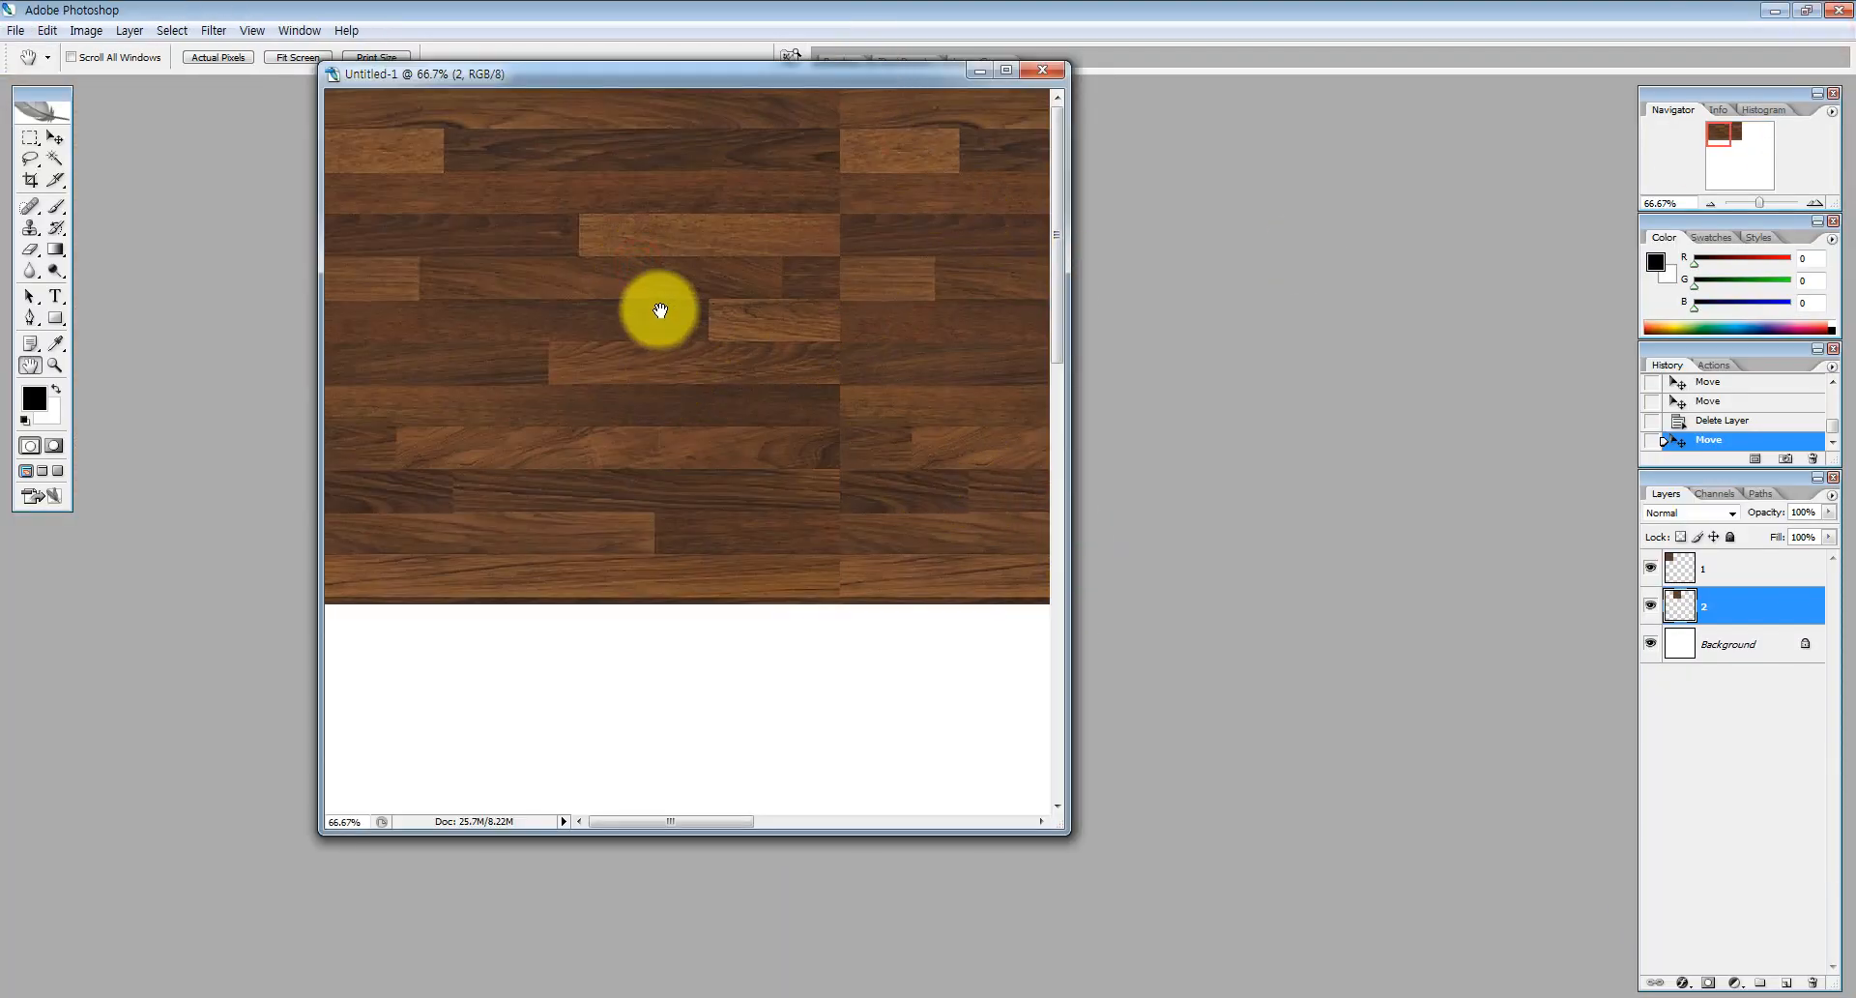
pyautogui.press('z')
pyautogui.keyDown('alt'); pyautogui.click(613, 410); pyautogui.keyUp('alt')
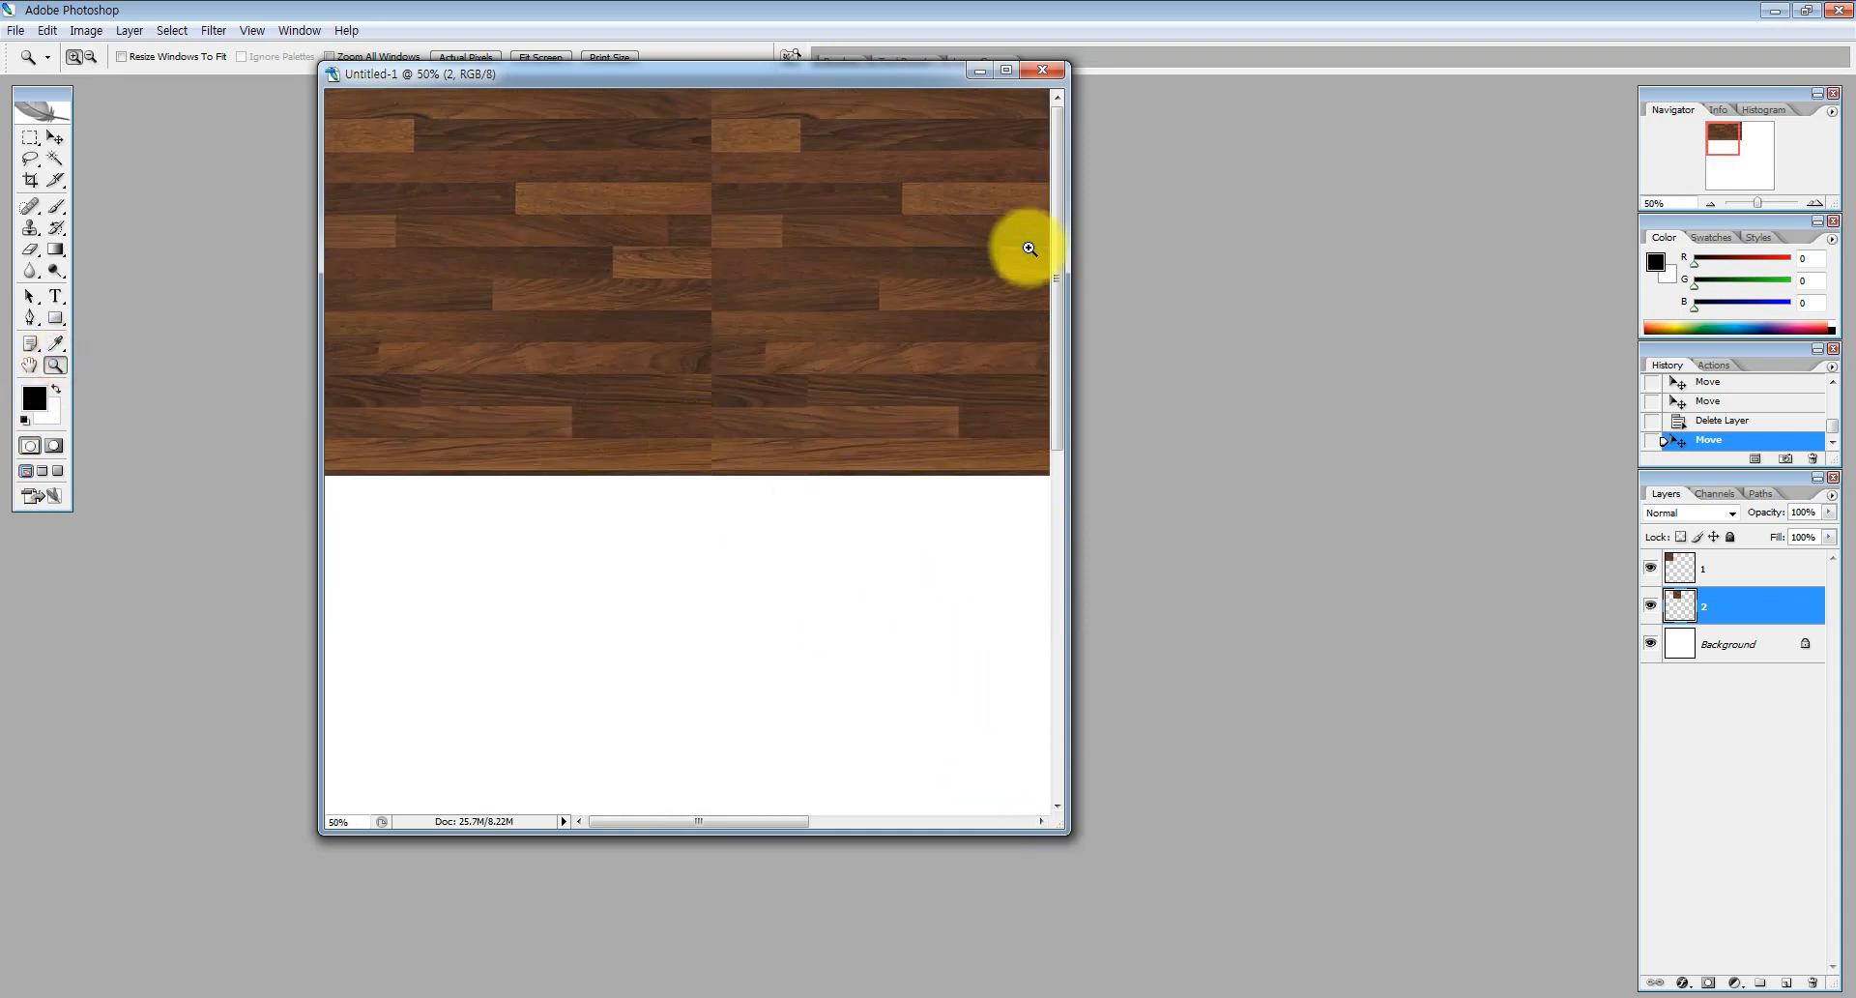
pyautogui.click(689, 822)
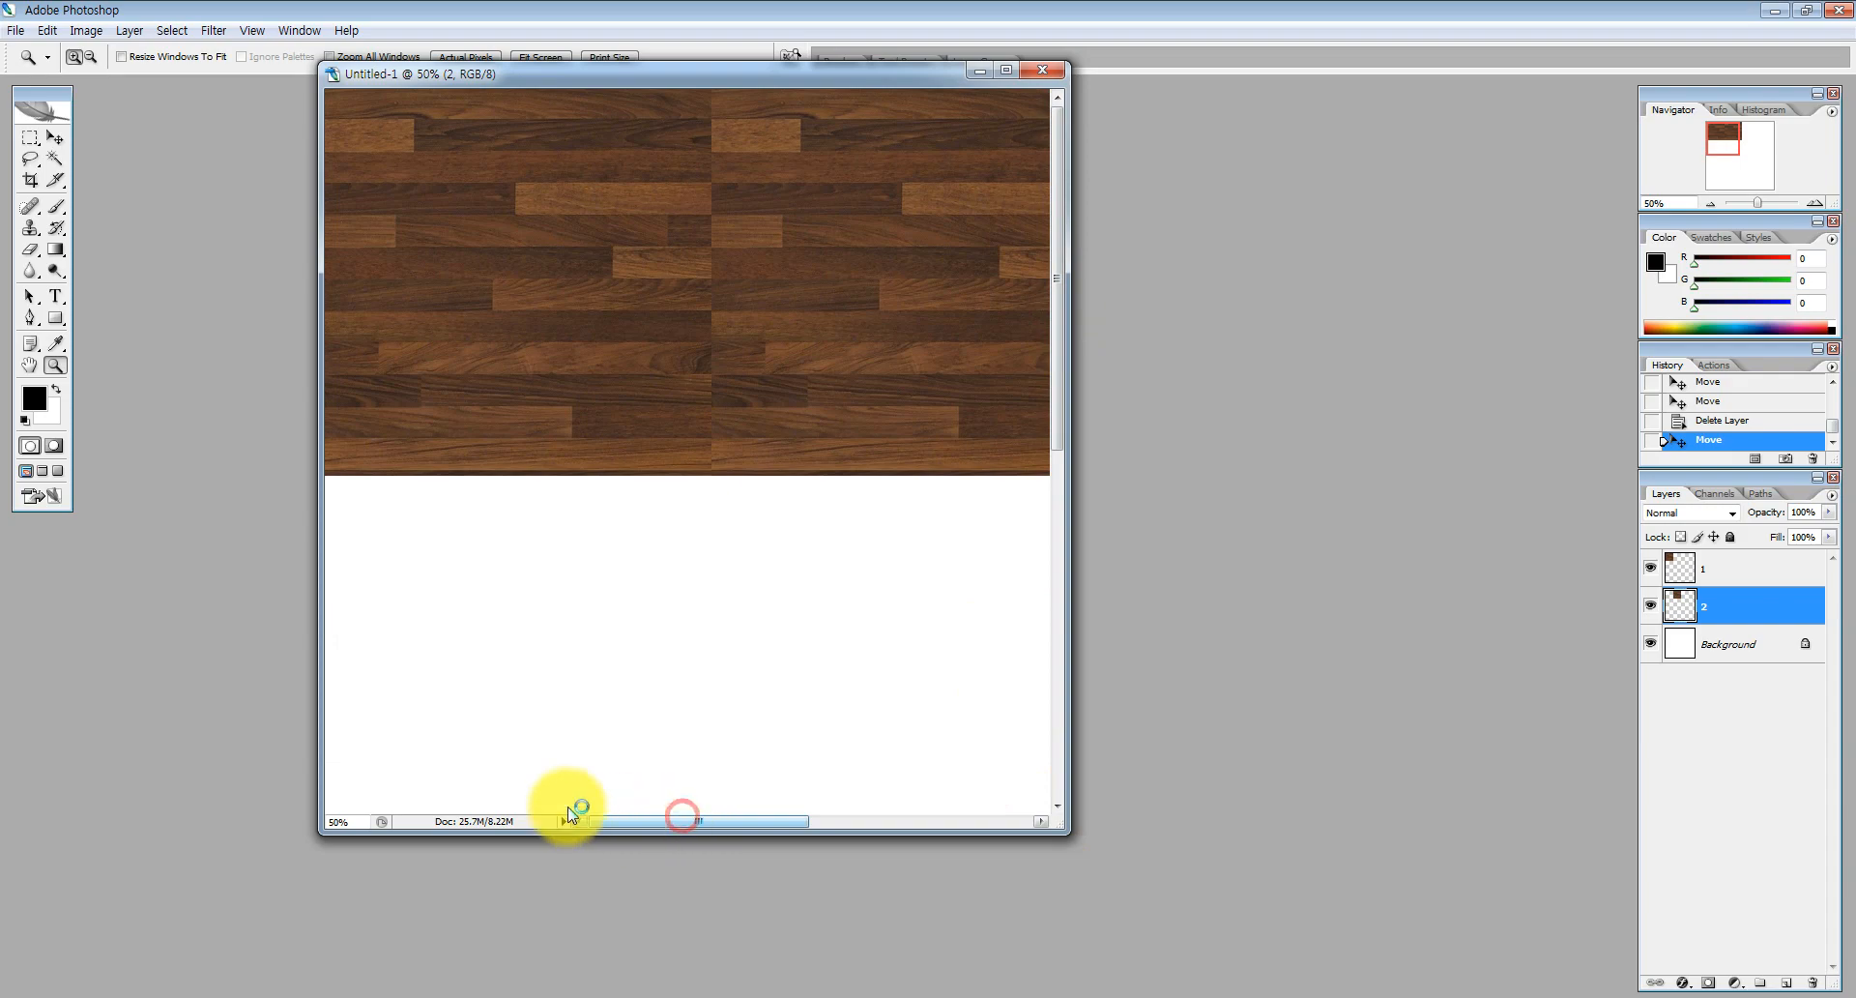
pyautogui.click(1008, 74)
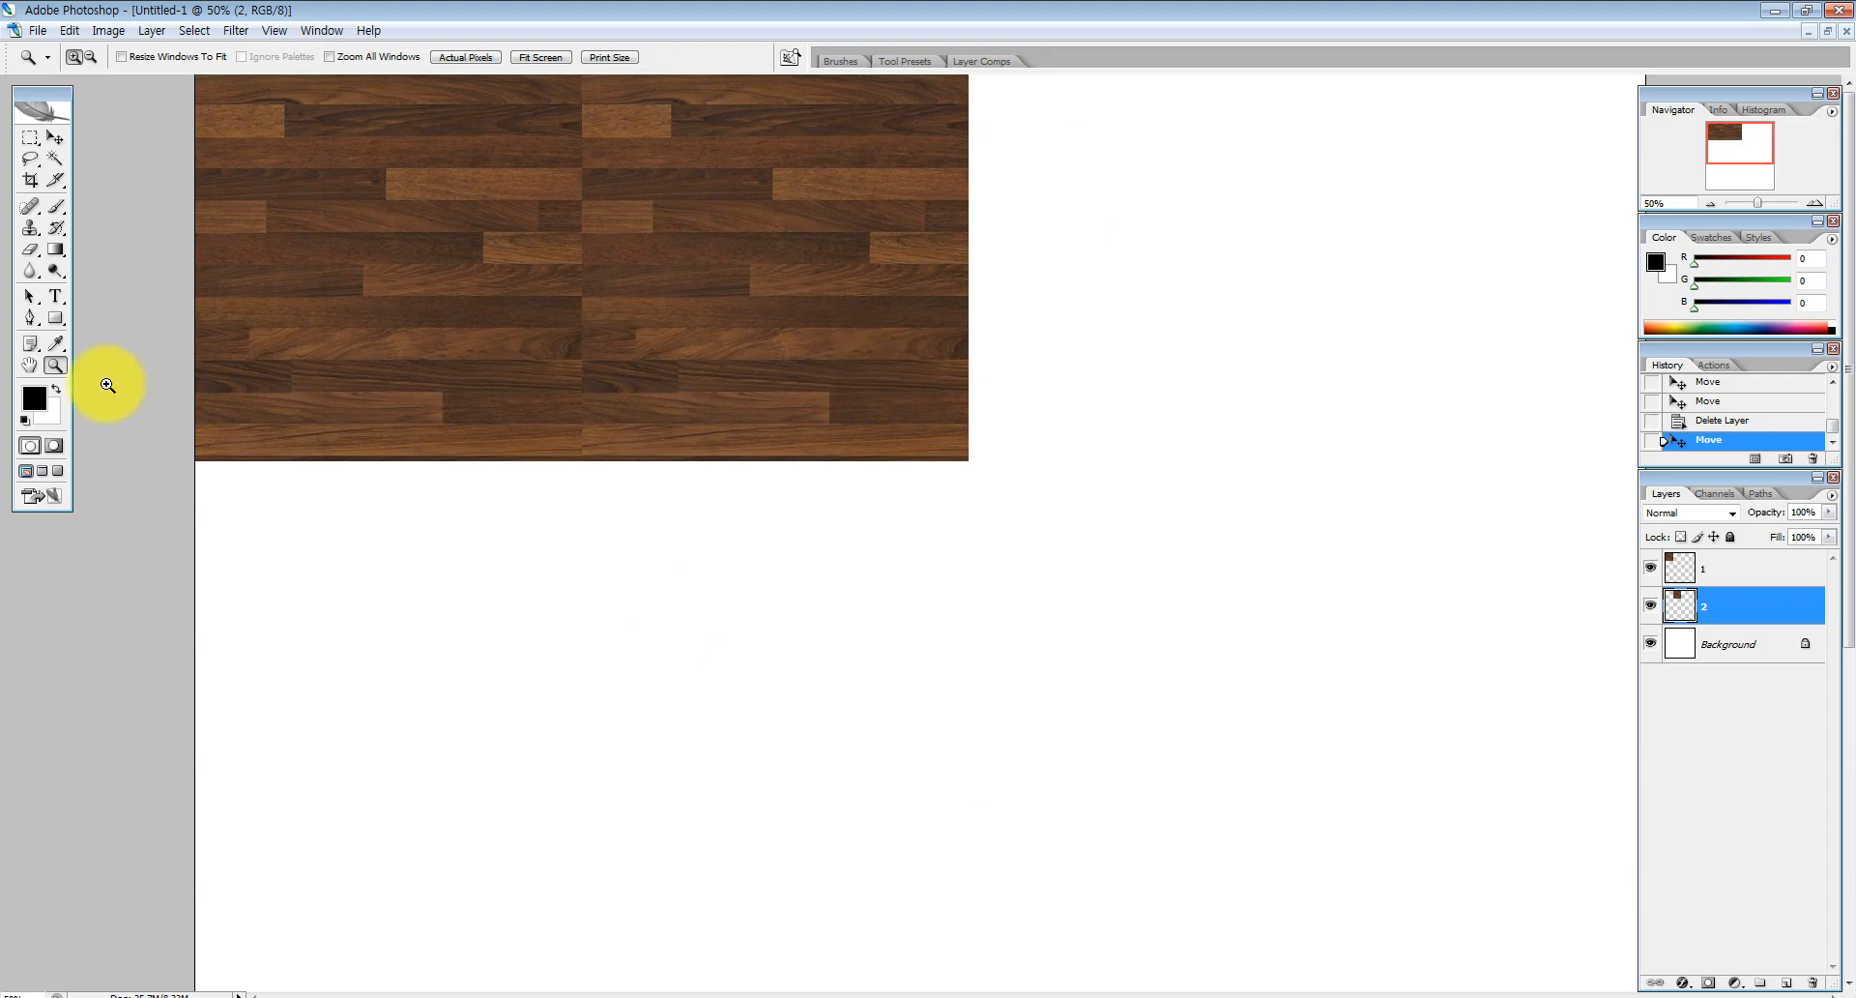
# Inspect the plank and grain alignment across the tile seam at 200%, and compare both tiles' patterns at 66.7%
pyautogui.click(548, 175)
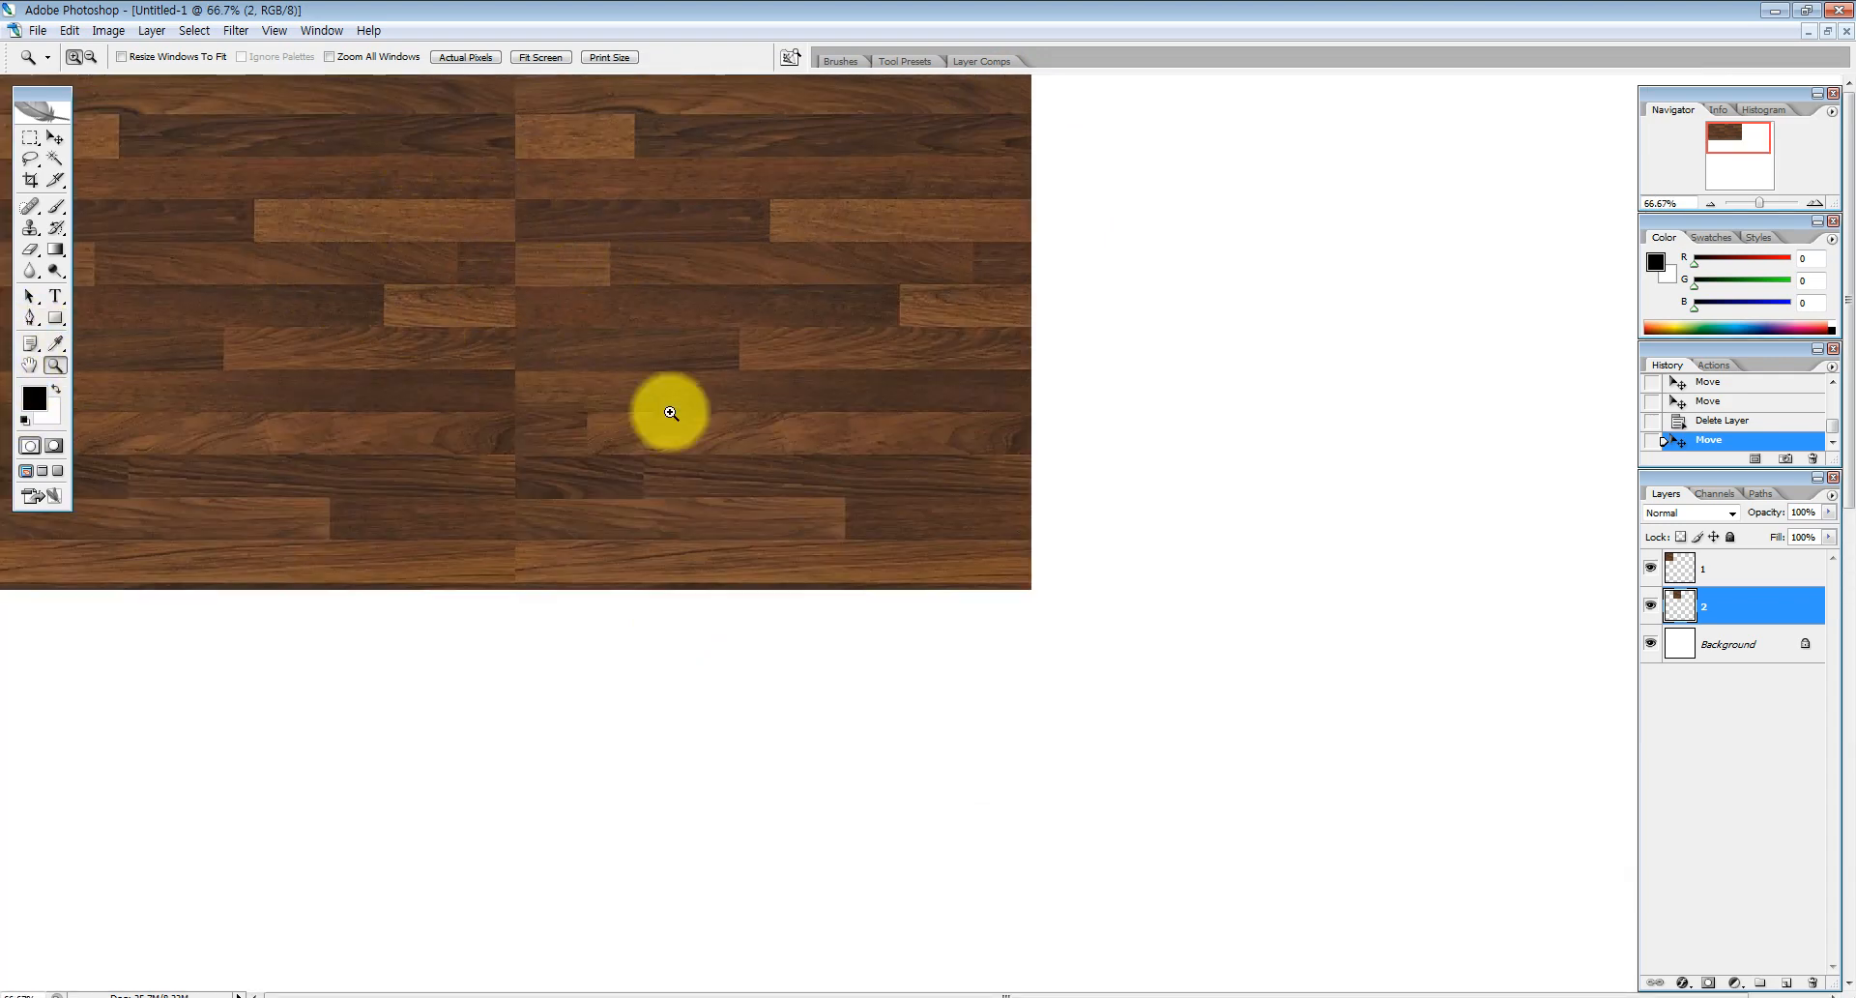
pyautogui.click(605, 302)
pyautogui.click(832, 470)
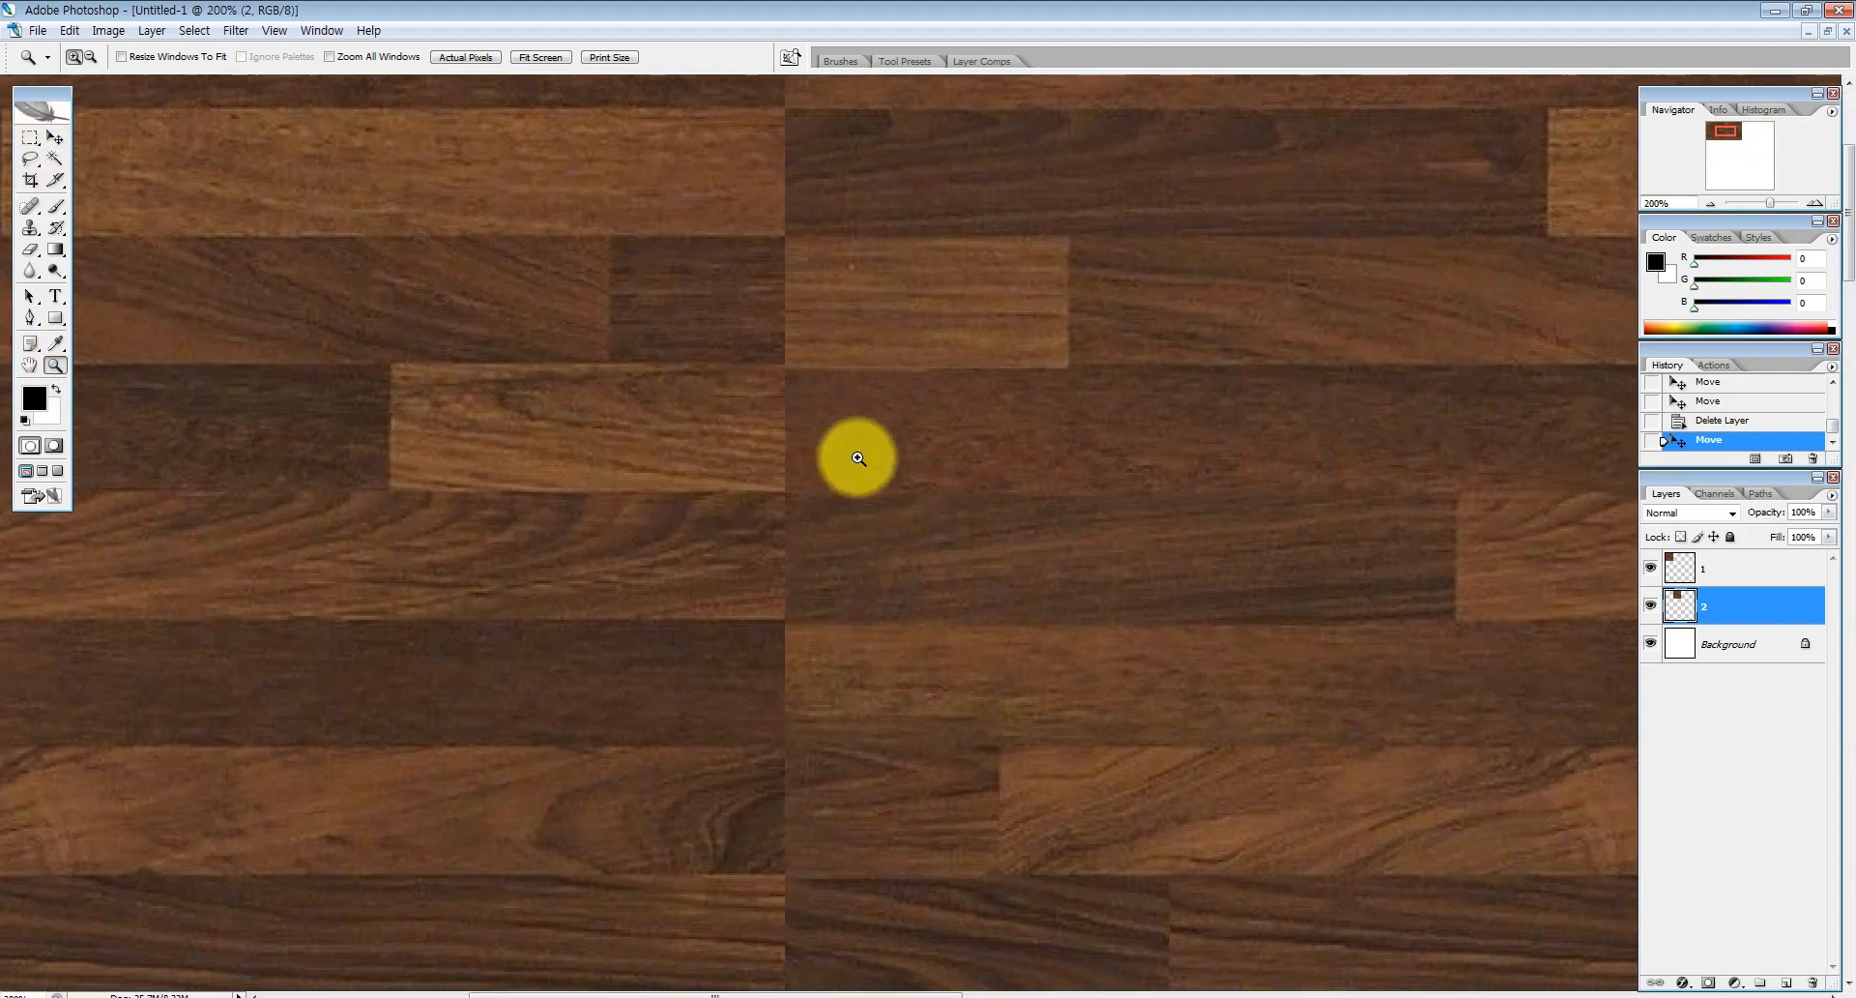
pyautogui.click(56, 138)
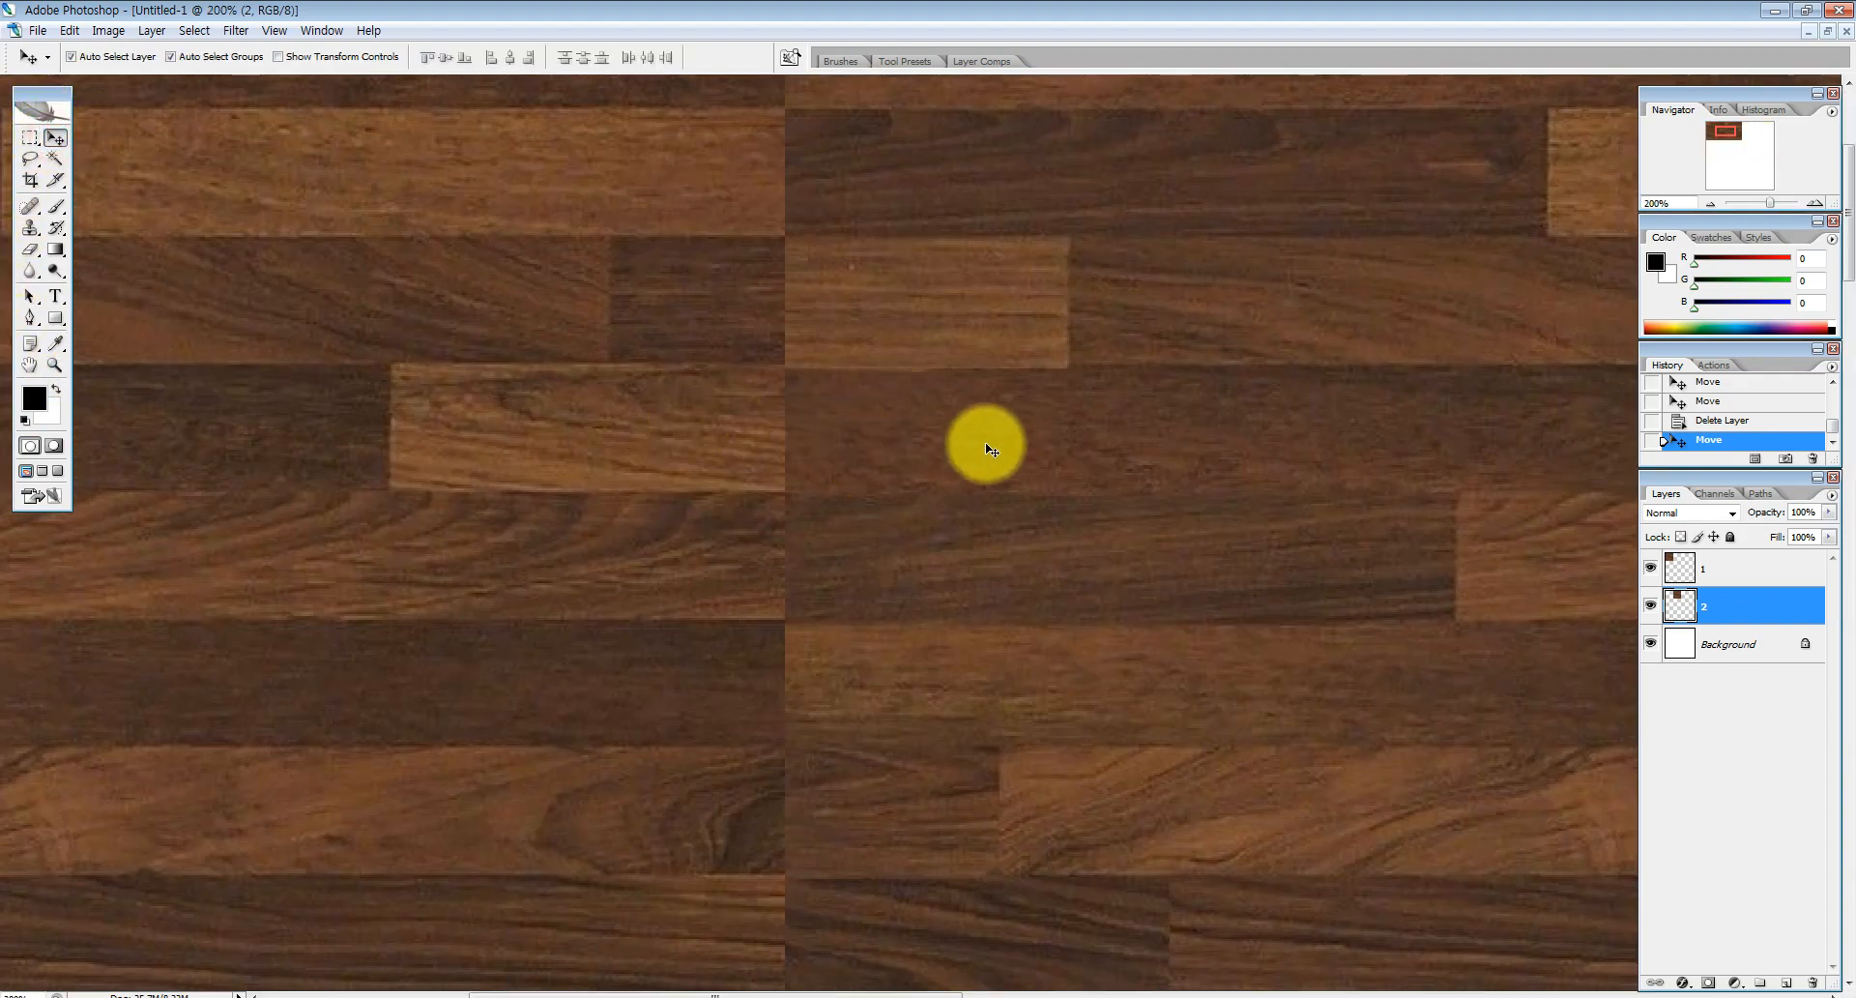
pyautogui.click(655, 422)
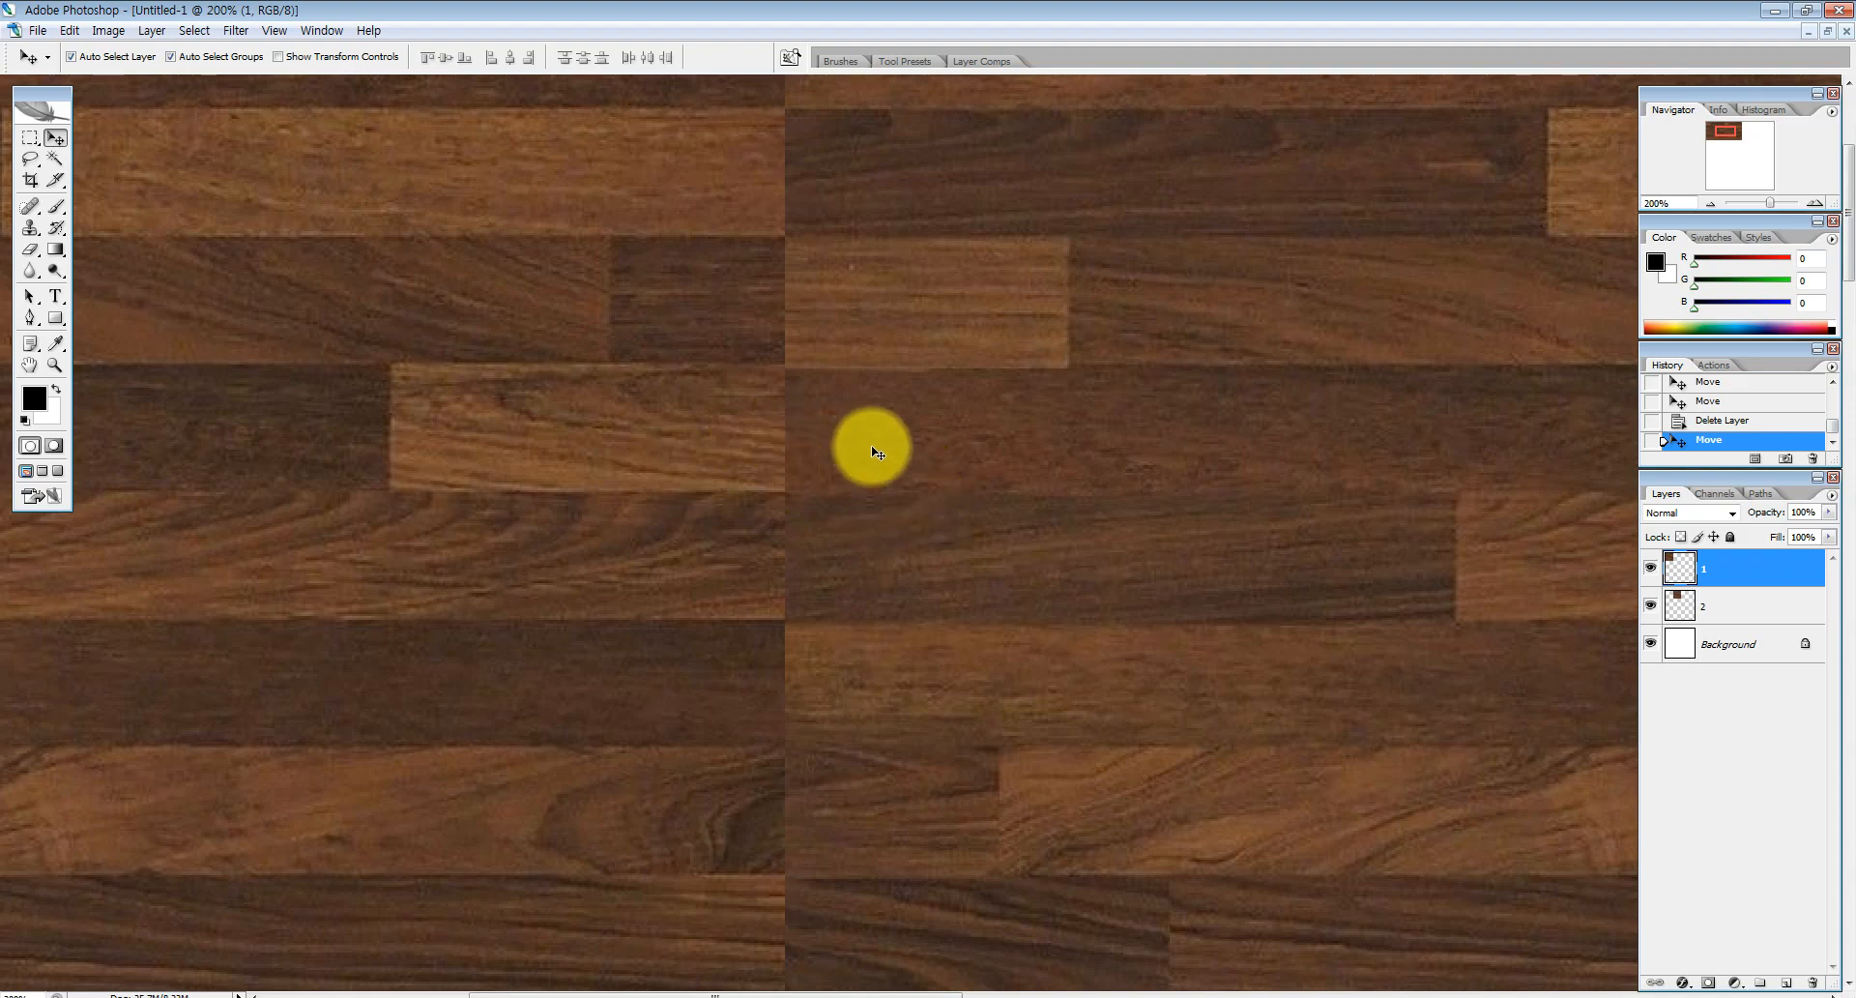
pyautogui.click(54, 365)
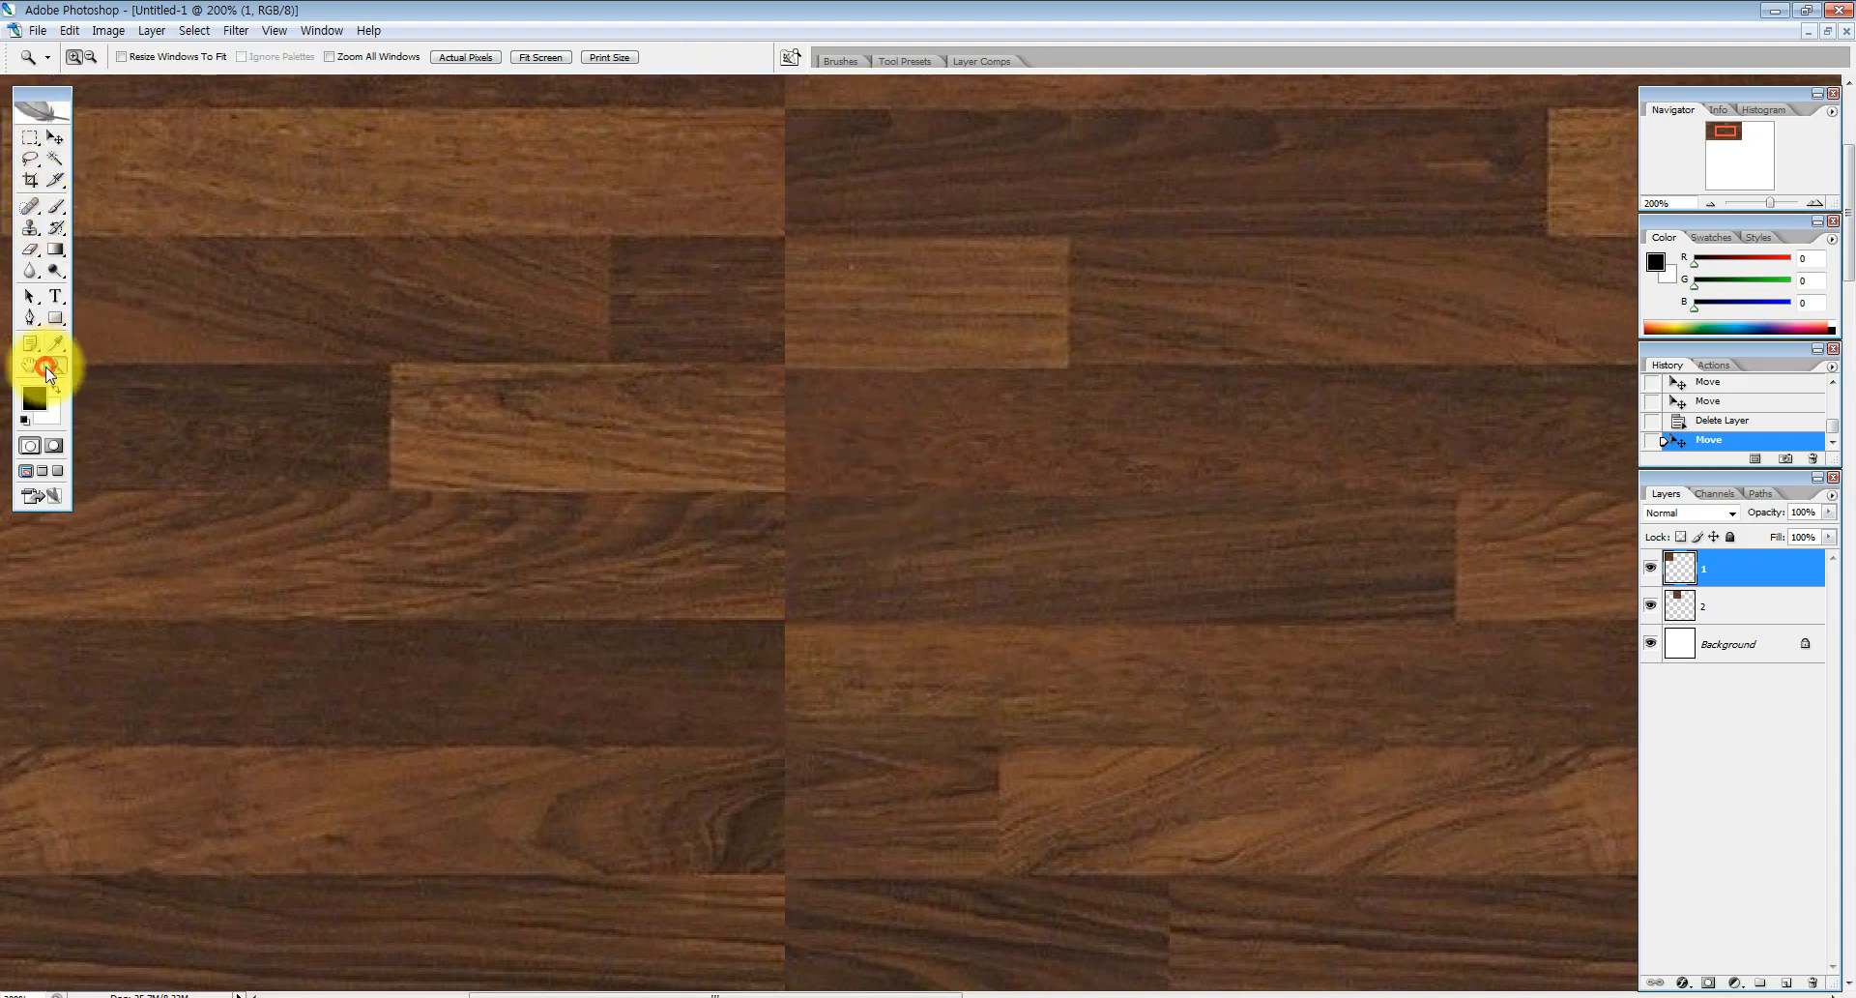
pyautogui.click(50, 346)
pyautogui.click(55, 363)
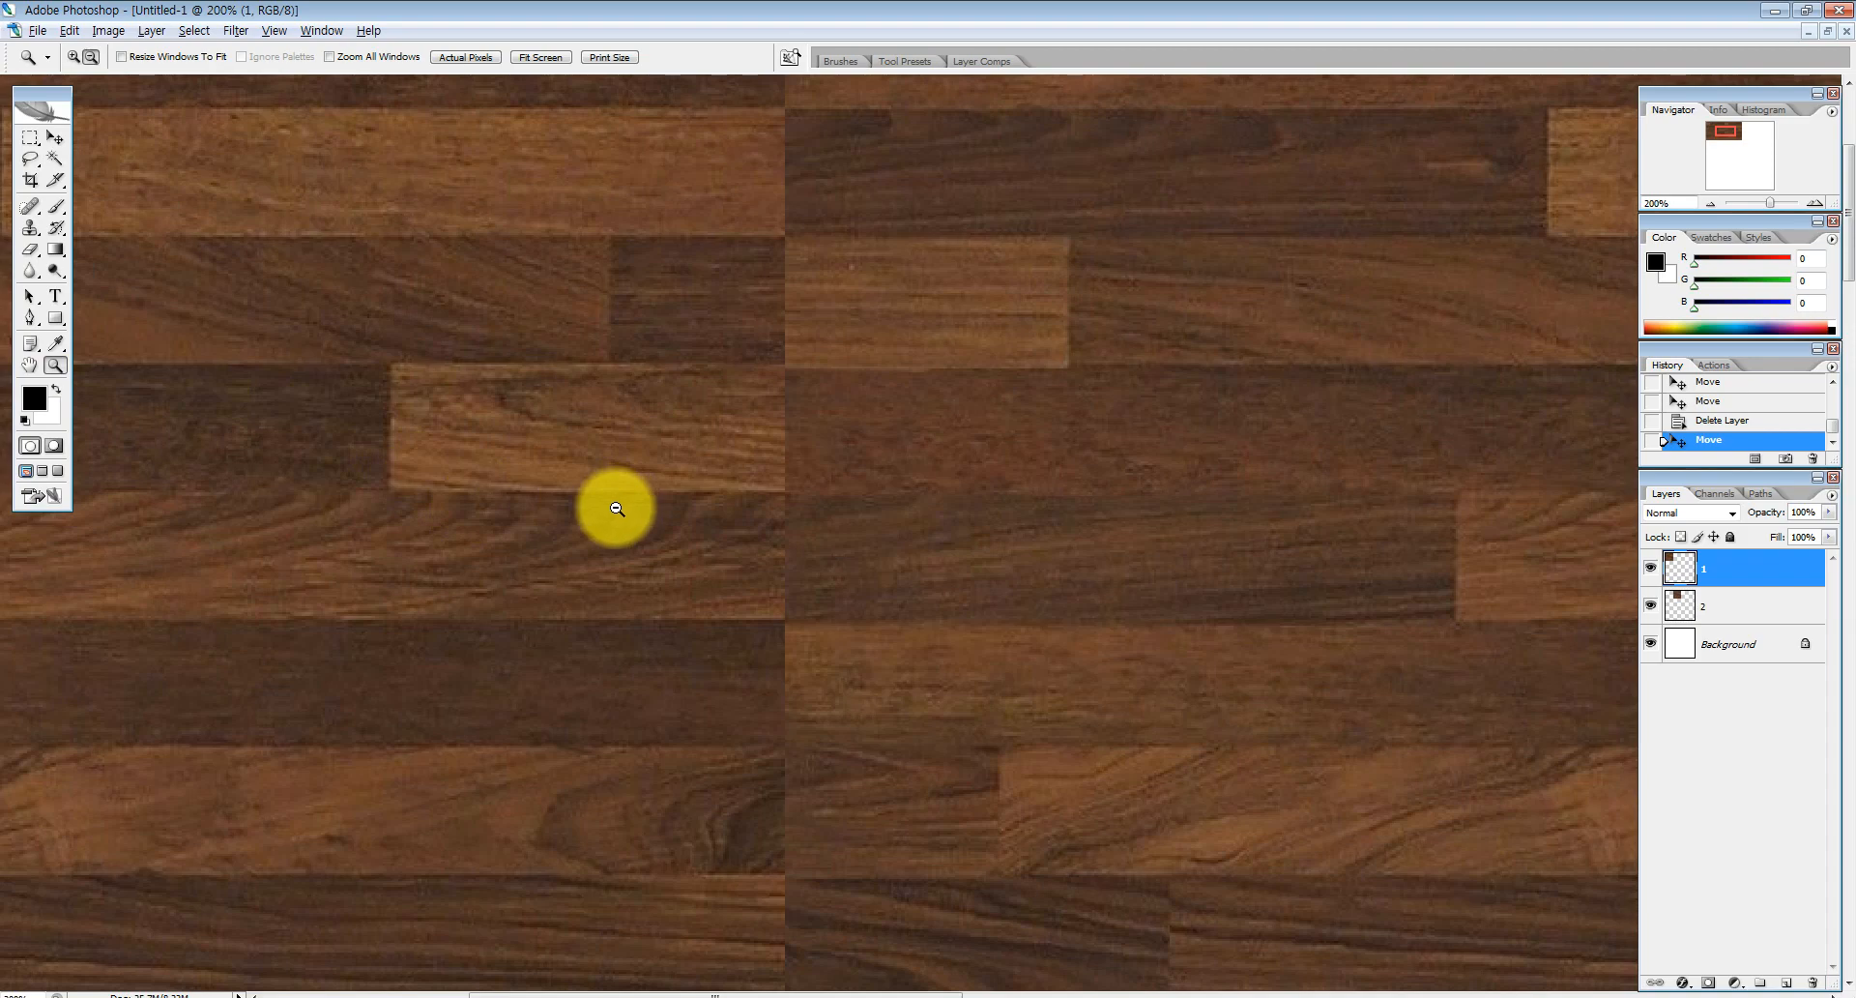
pyautogui.click(616, 509)
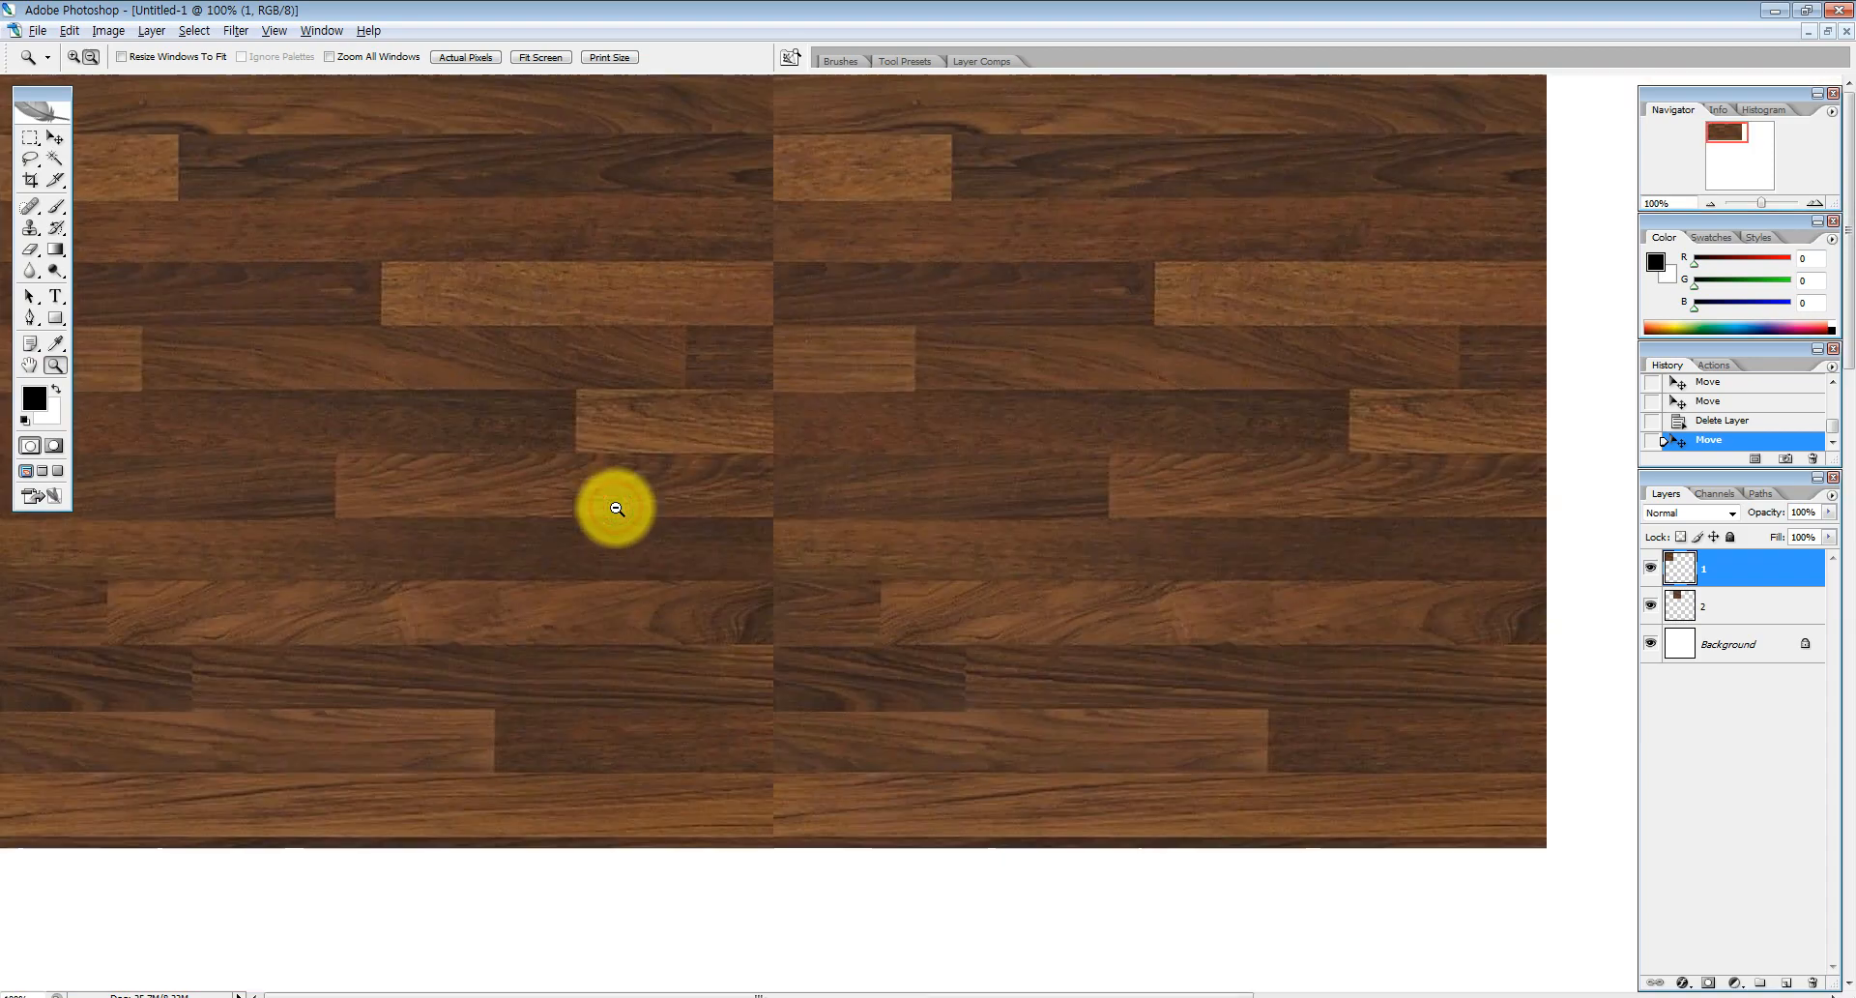
pyautogui.click(617, 509)
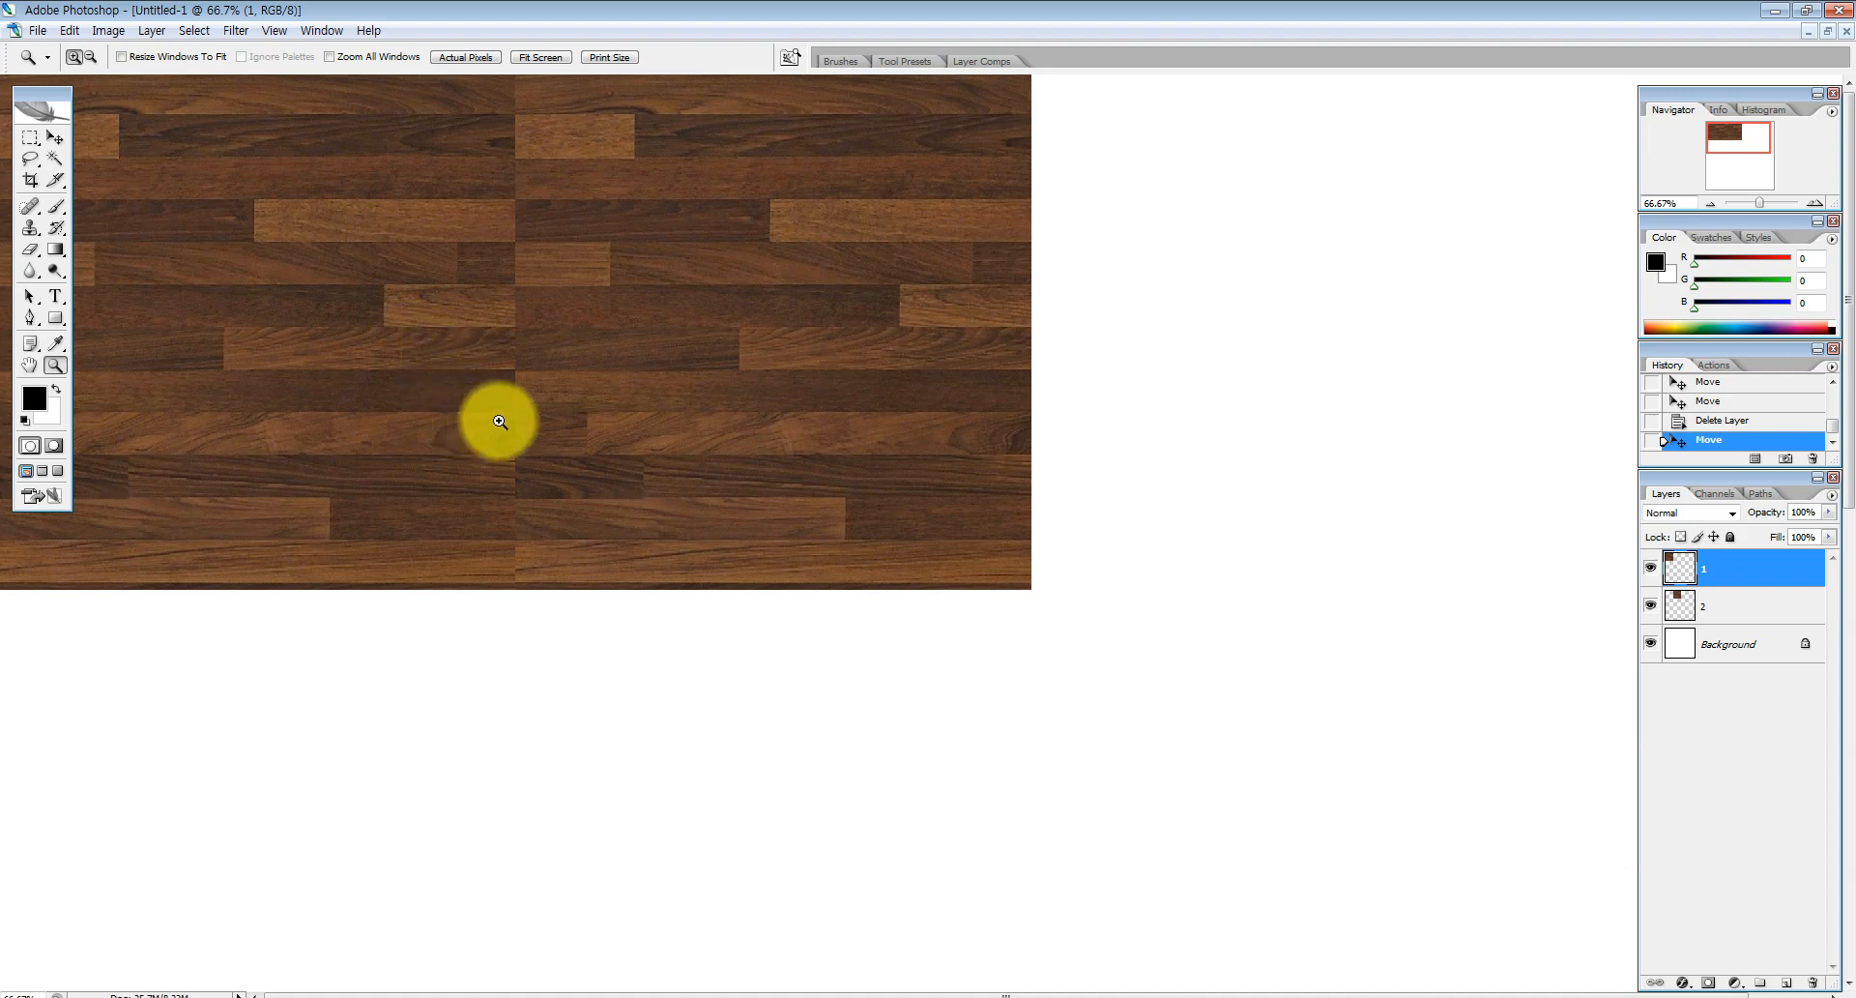
pyautogui.click(55, 137)
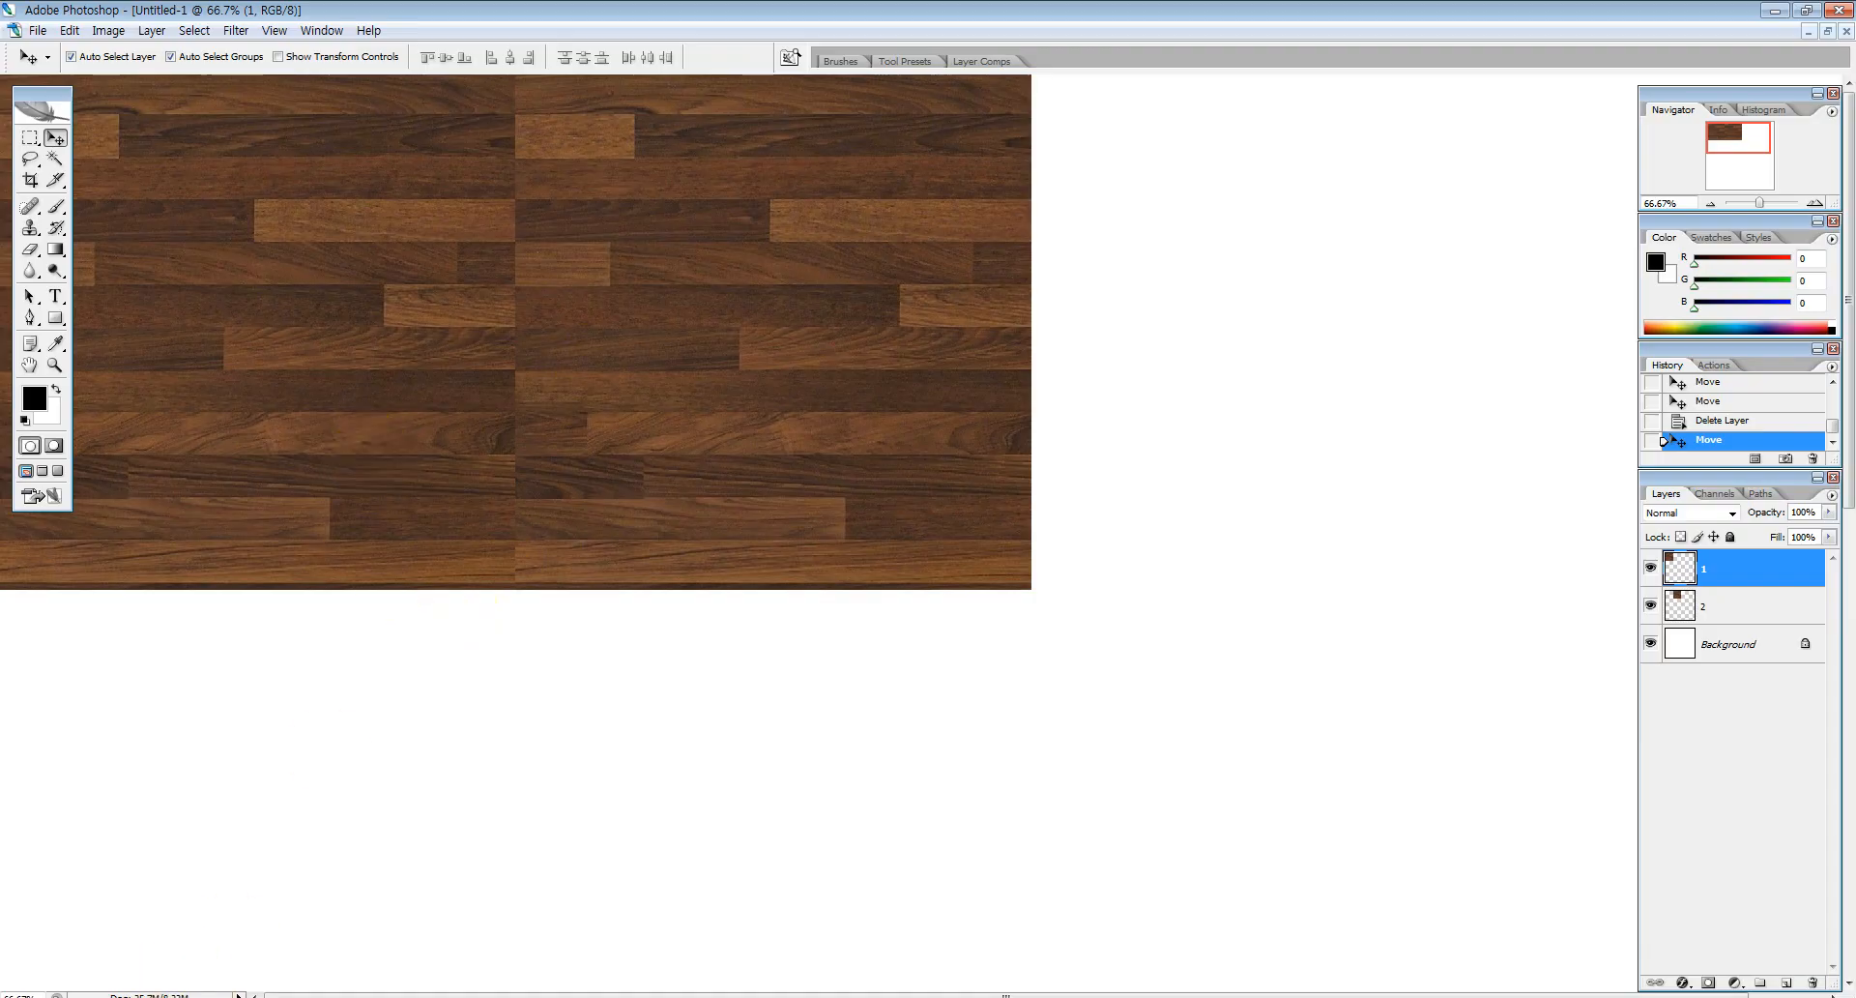
# Switch to the browser, copy the 960 × 800 light wood floor texture from the flooring texture image results, and return to Photoshop
pyautogui.click(276, 997)
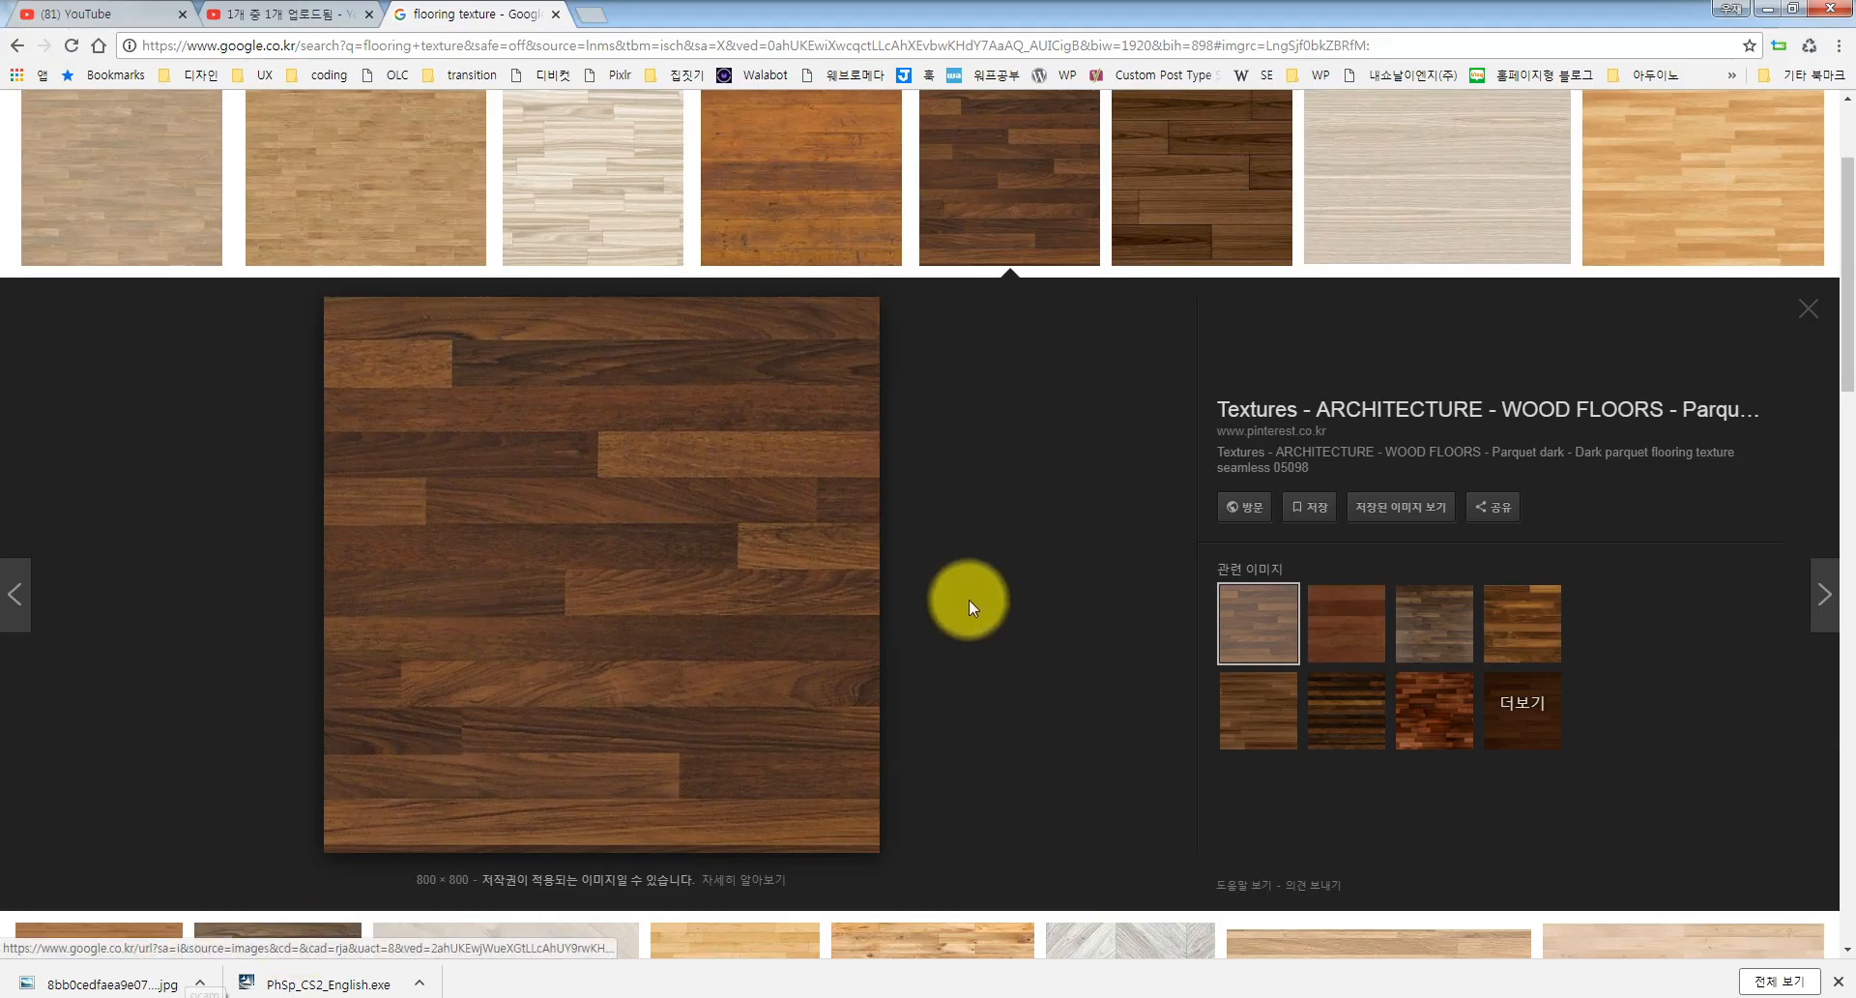
pyautogui.scroll(1, 967, 601)
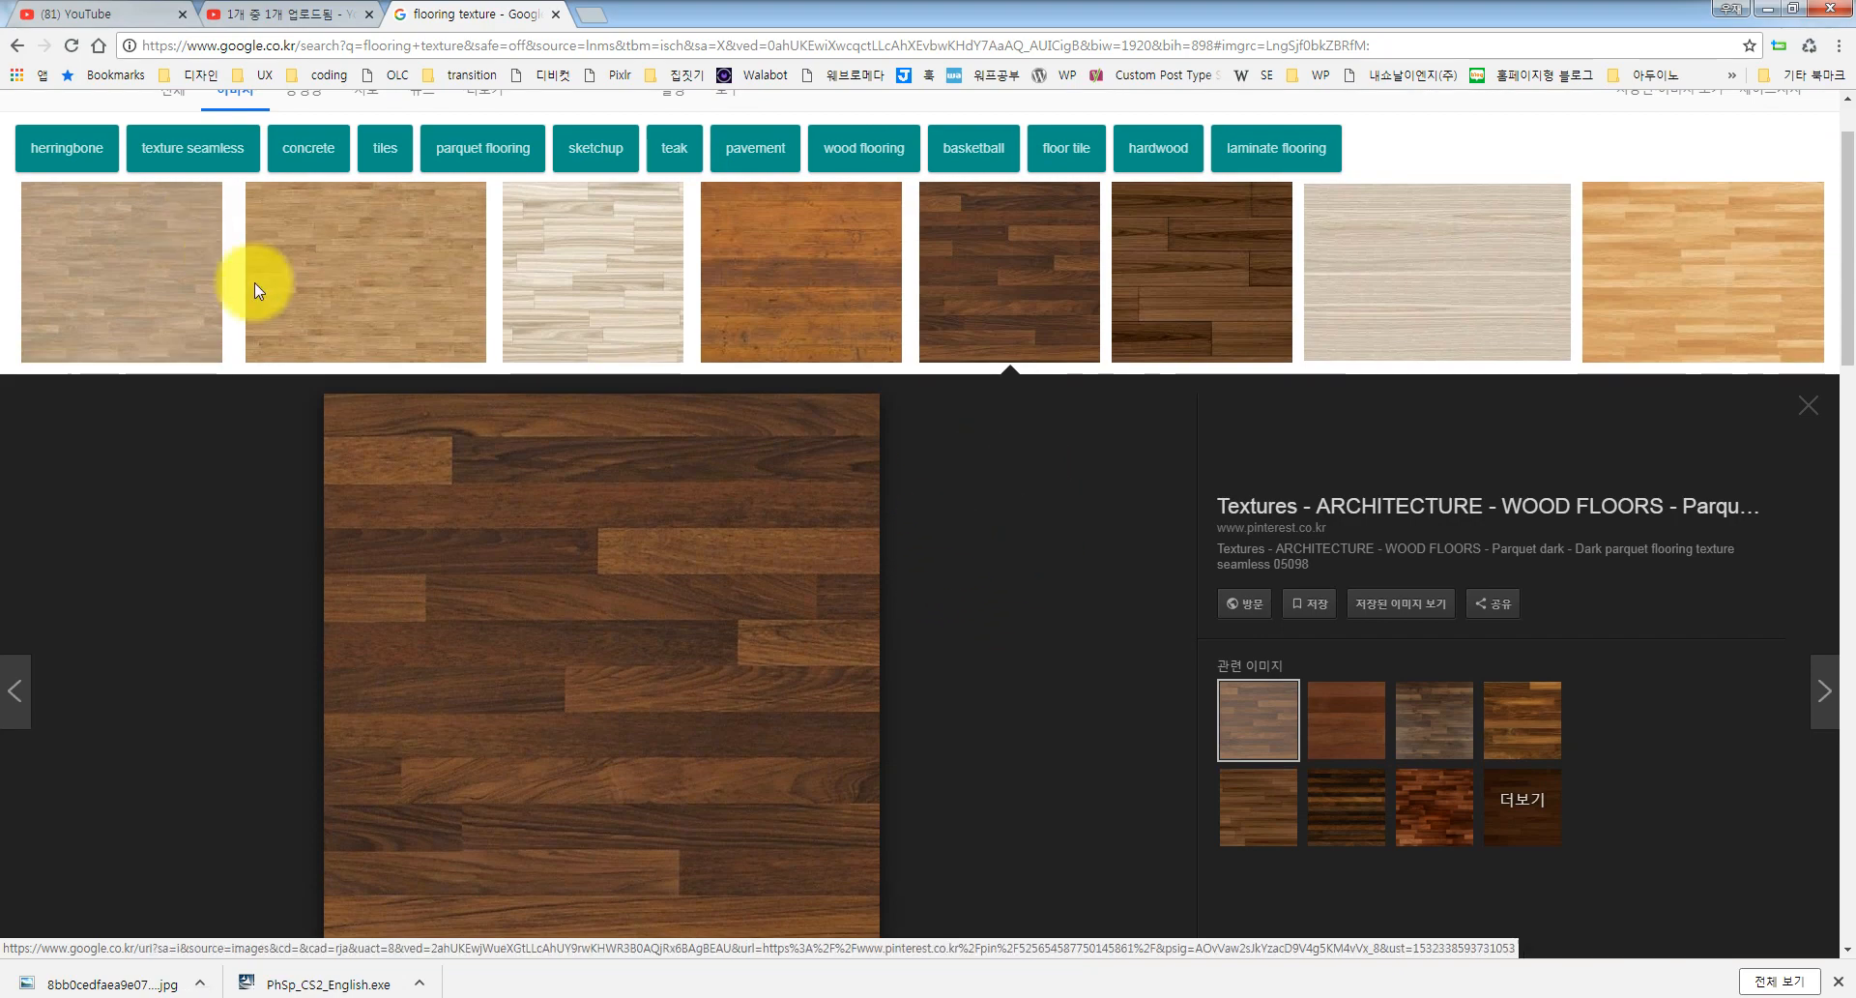
pyautogui.scroll(-4, 232, 300)
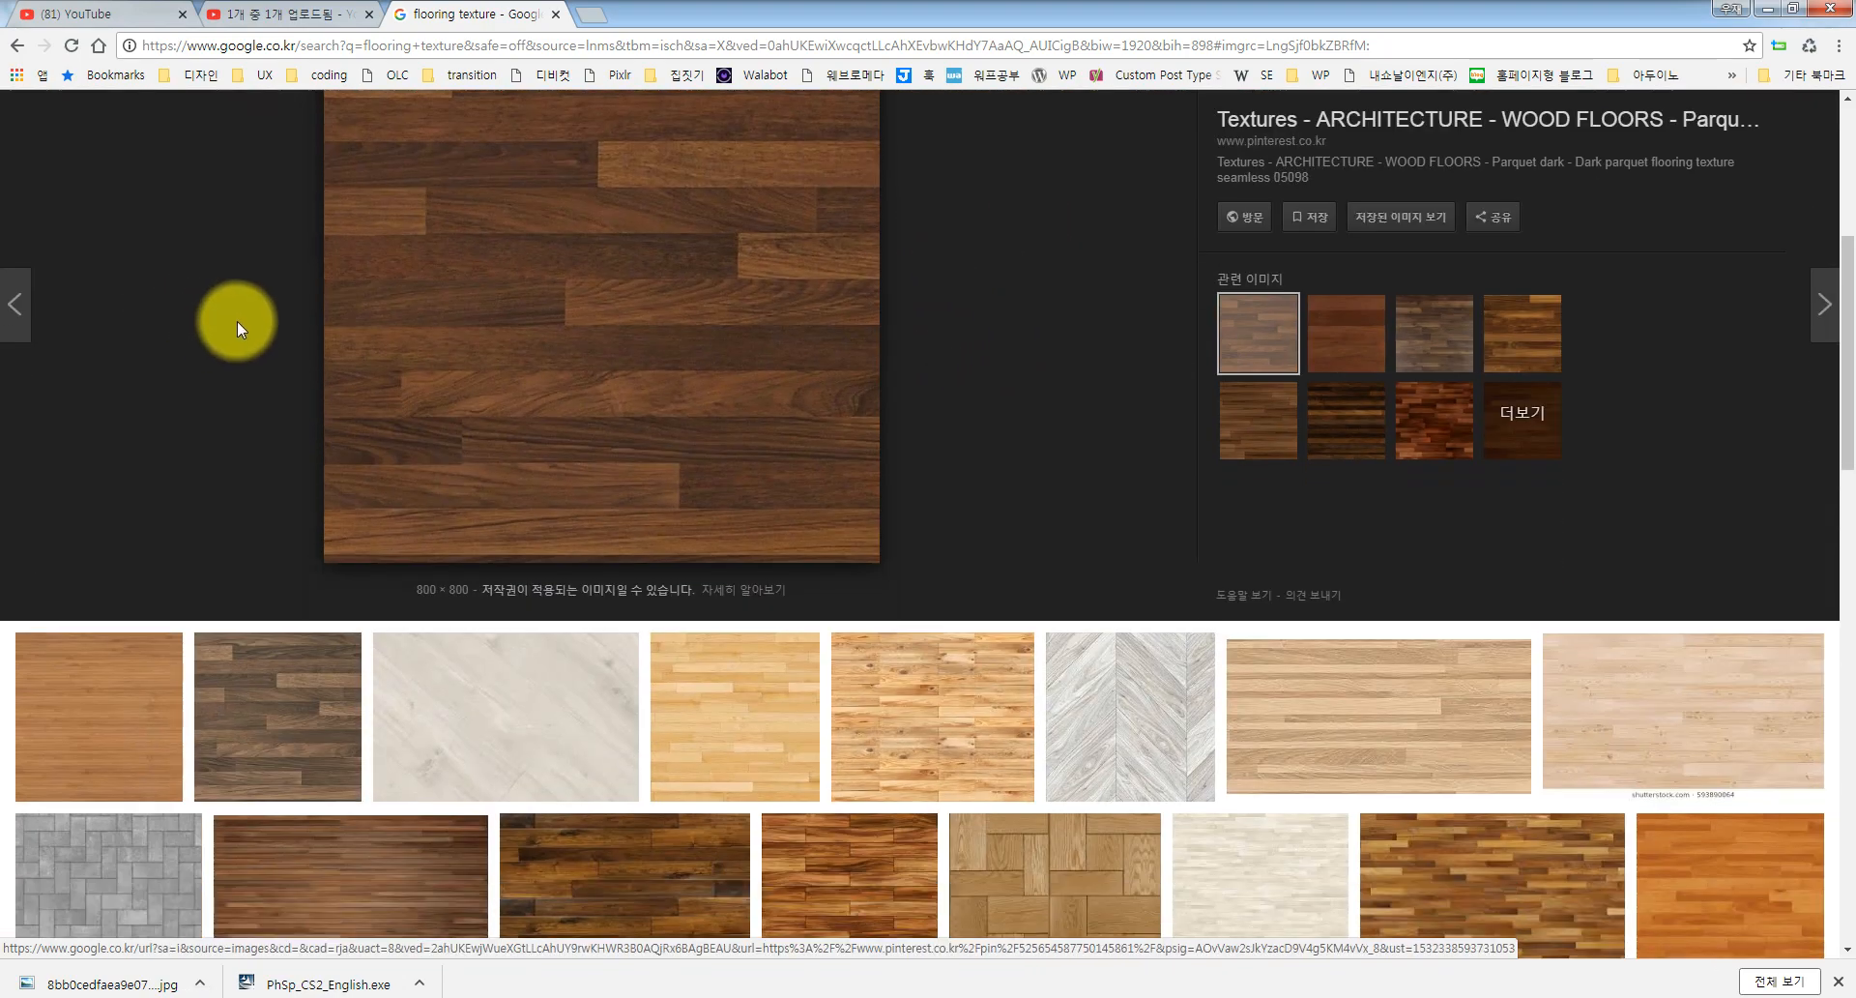
pyautogui.click(1005, 704)
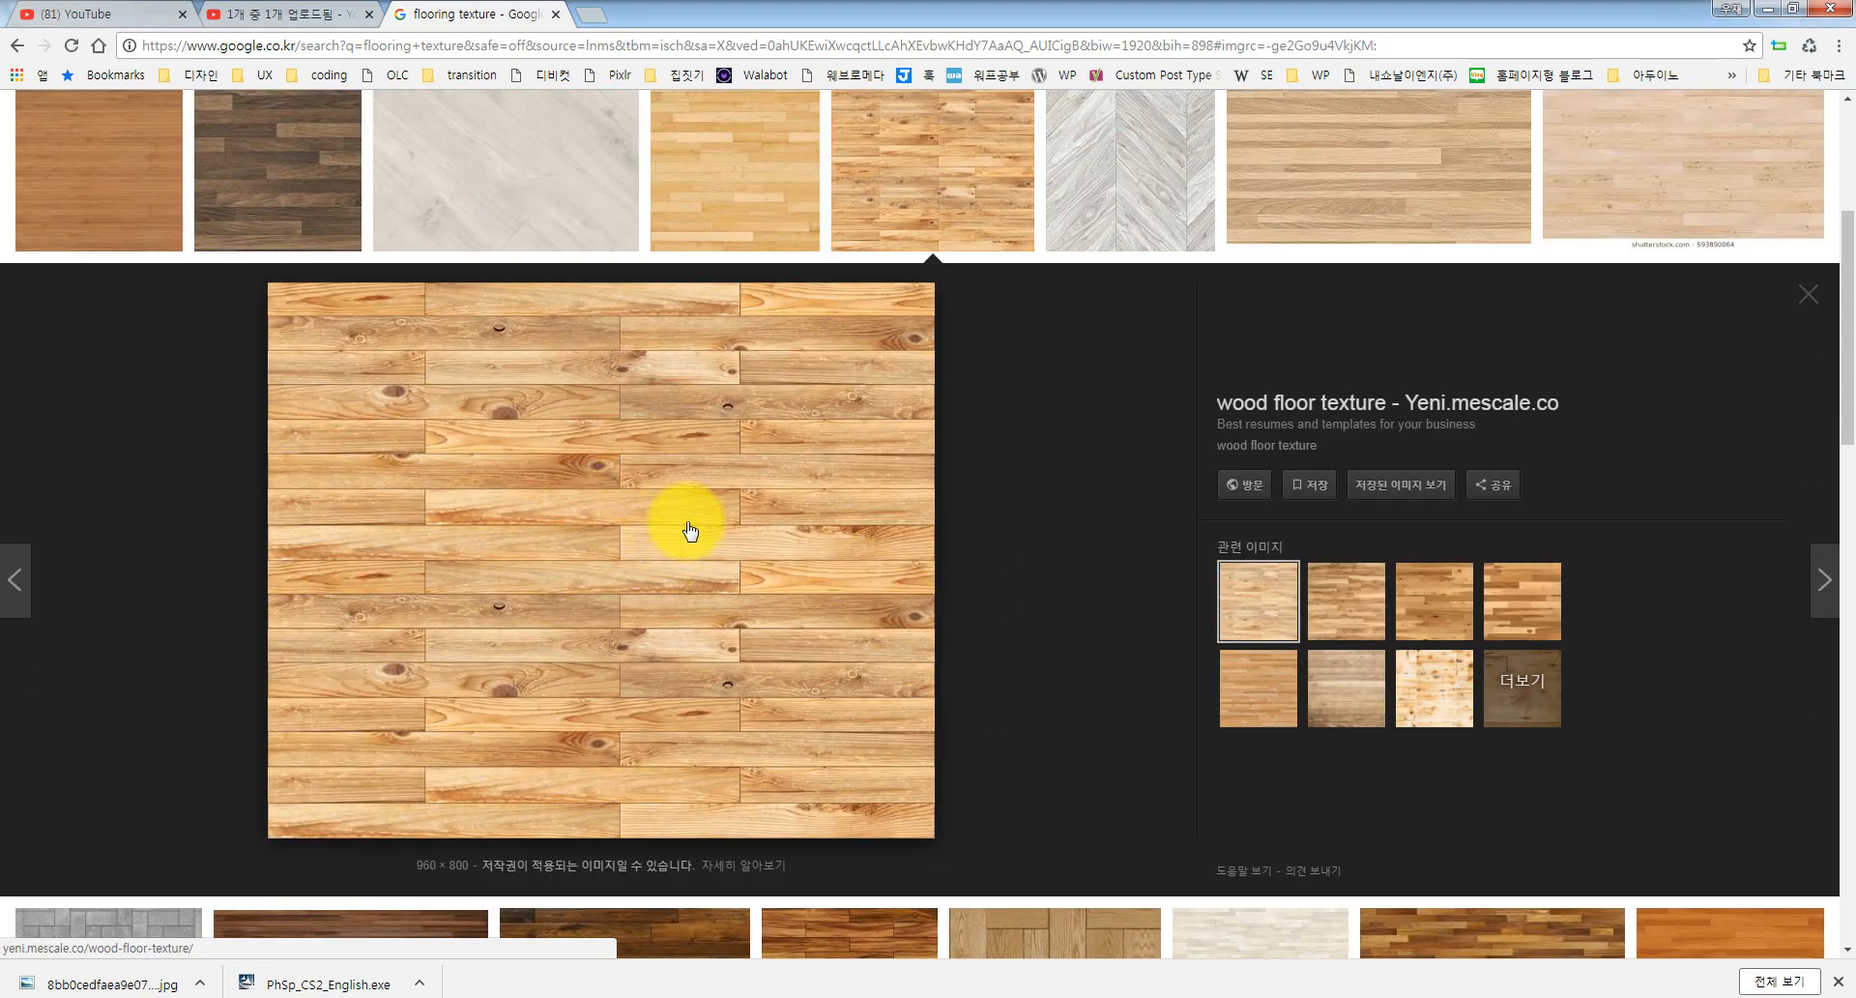
pyautogui.rightClick(628, 555)
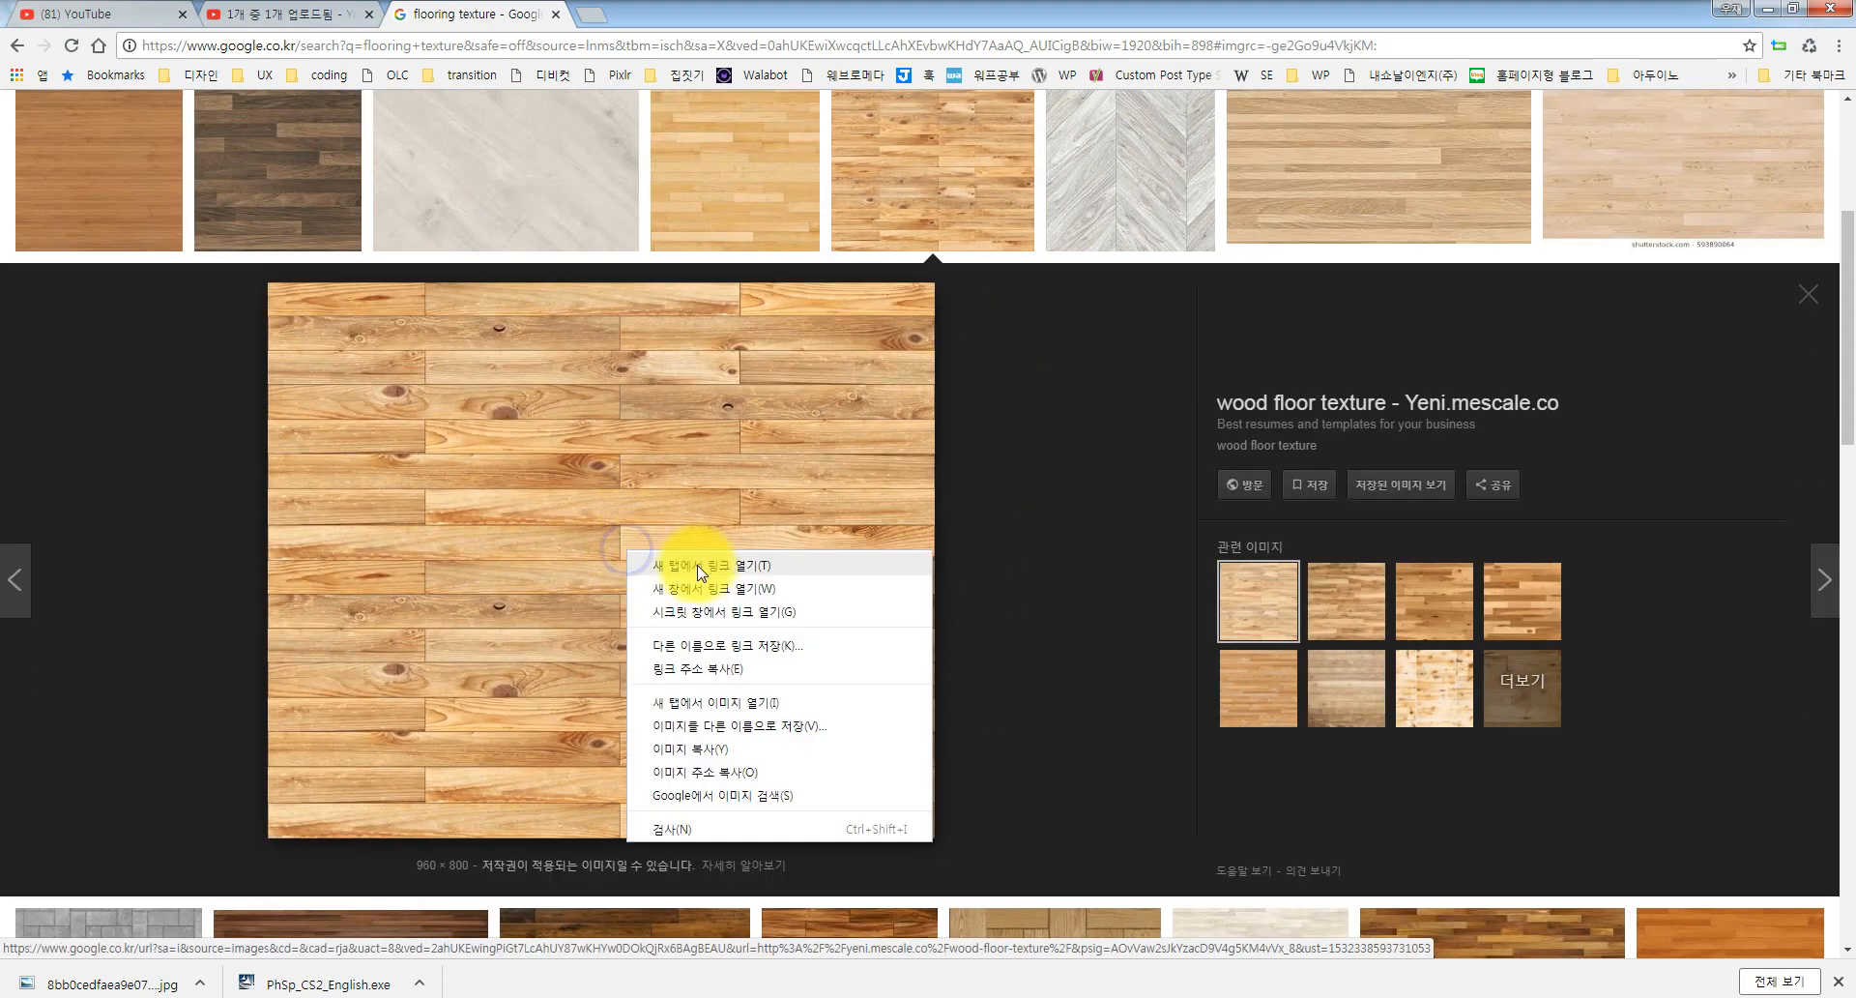
pyautogui.click(721, 744)
pyautogui.click(391, 997)
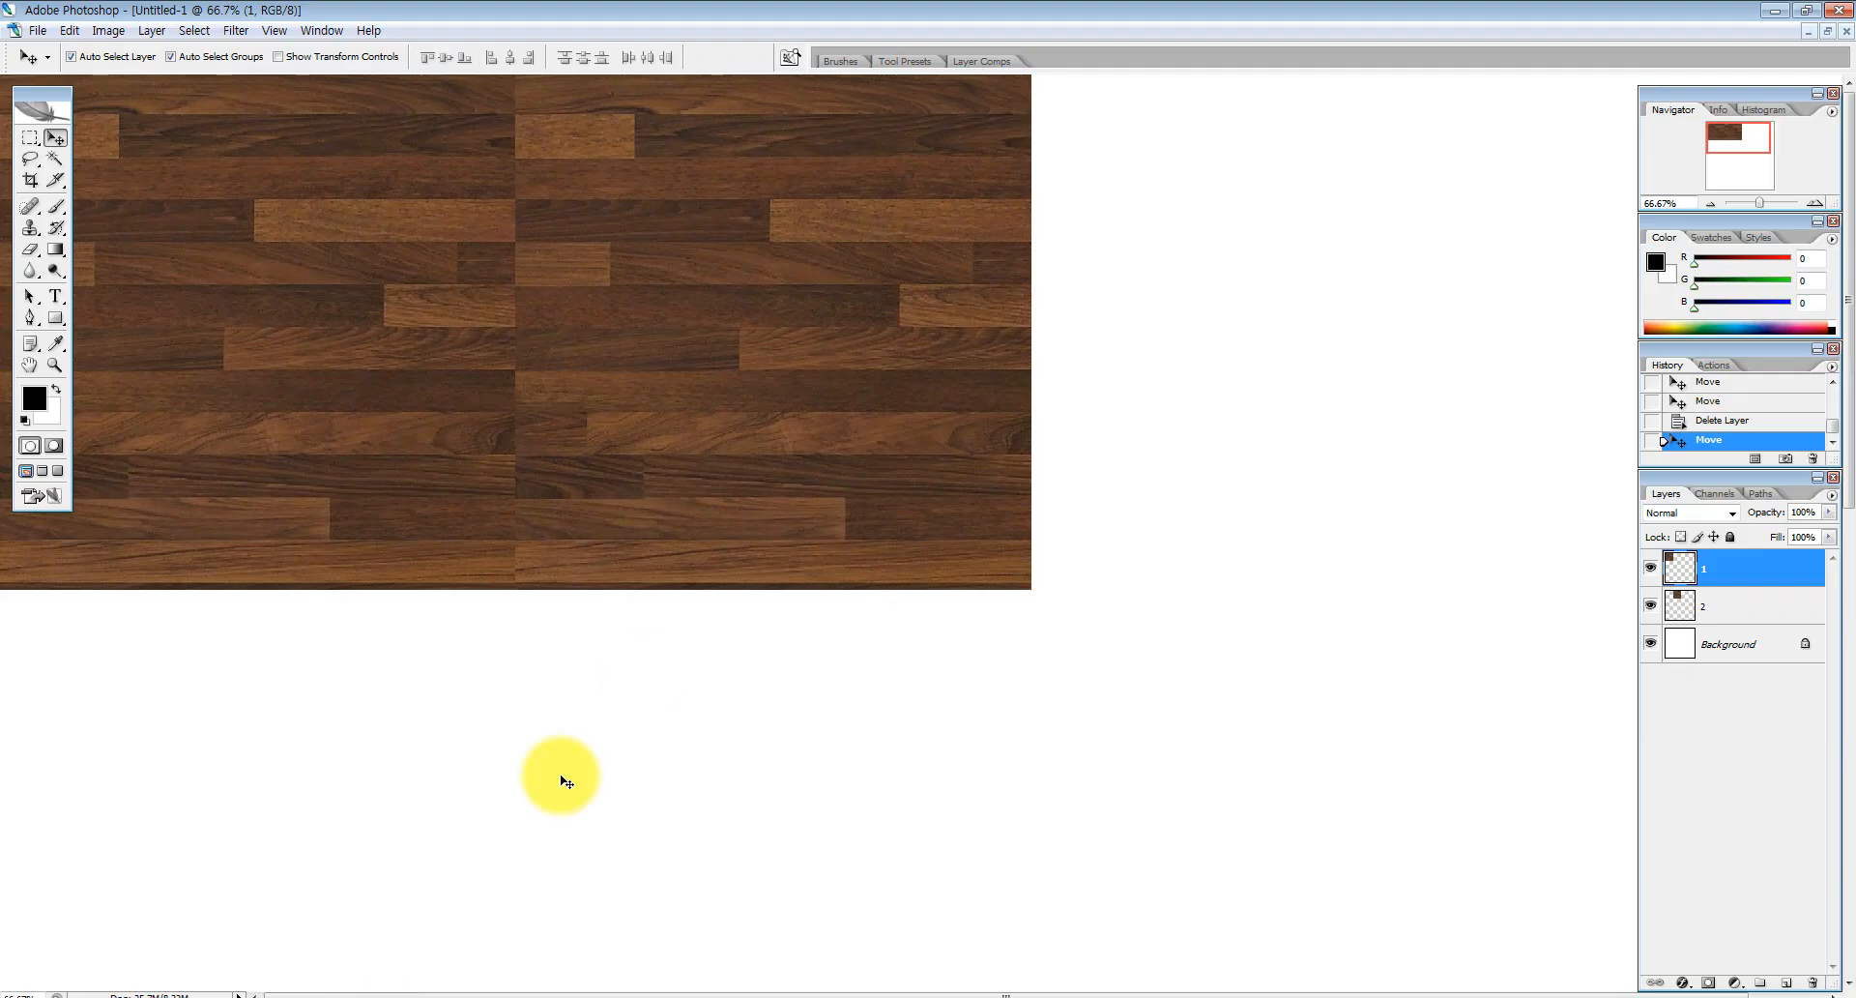
# Paste the light wood texture against the canvas's left edge below the dark tiles, and duplicate it flush along its right side
pyautogui.click(53, 366)
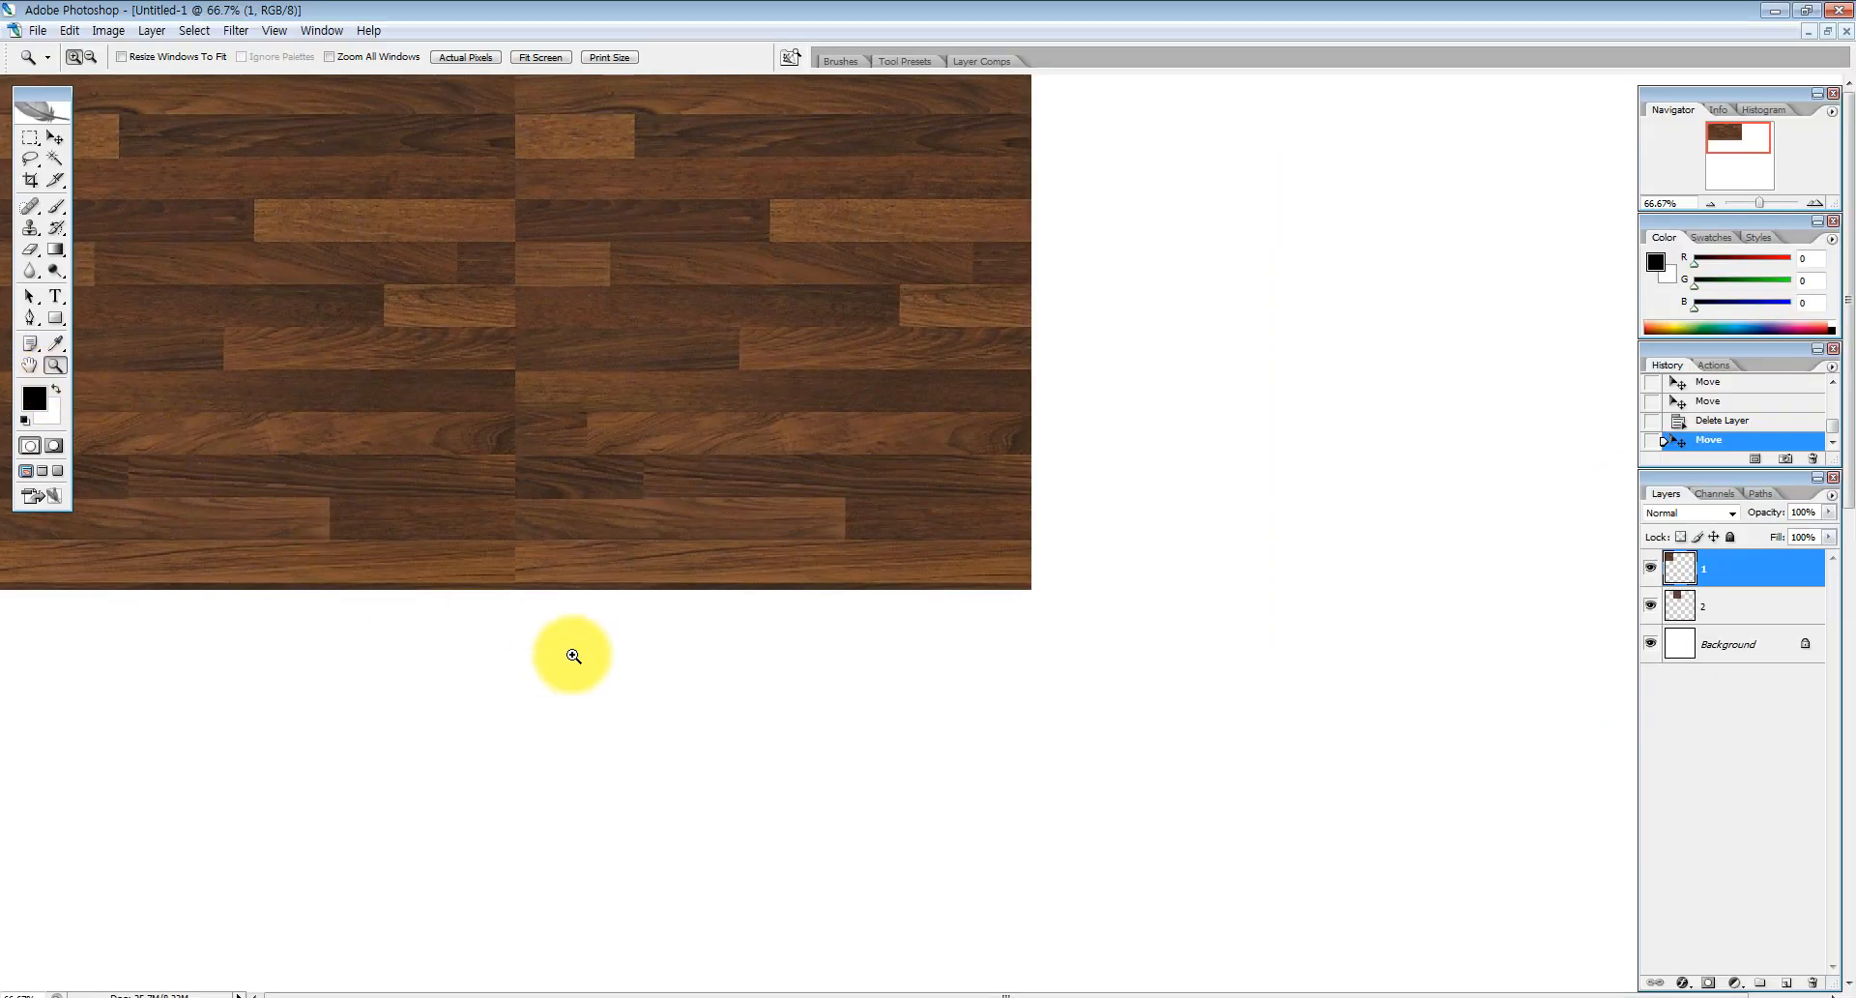
pyautogui.keyDown('alt'); pyautogui.click(574, 592); pyautogui.keyUp('alt')
pyautogui.keyDown('alt'); pyautogui.click(575, 583); pyautogui.keyUp('alt')
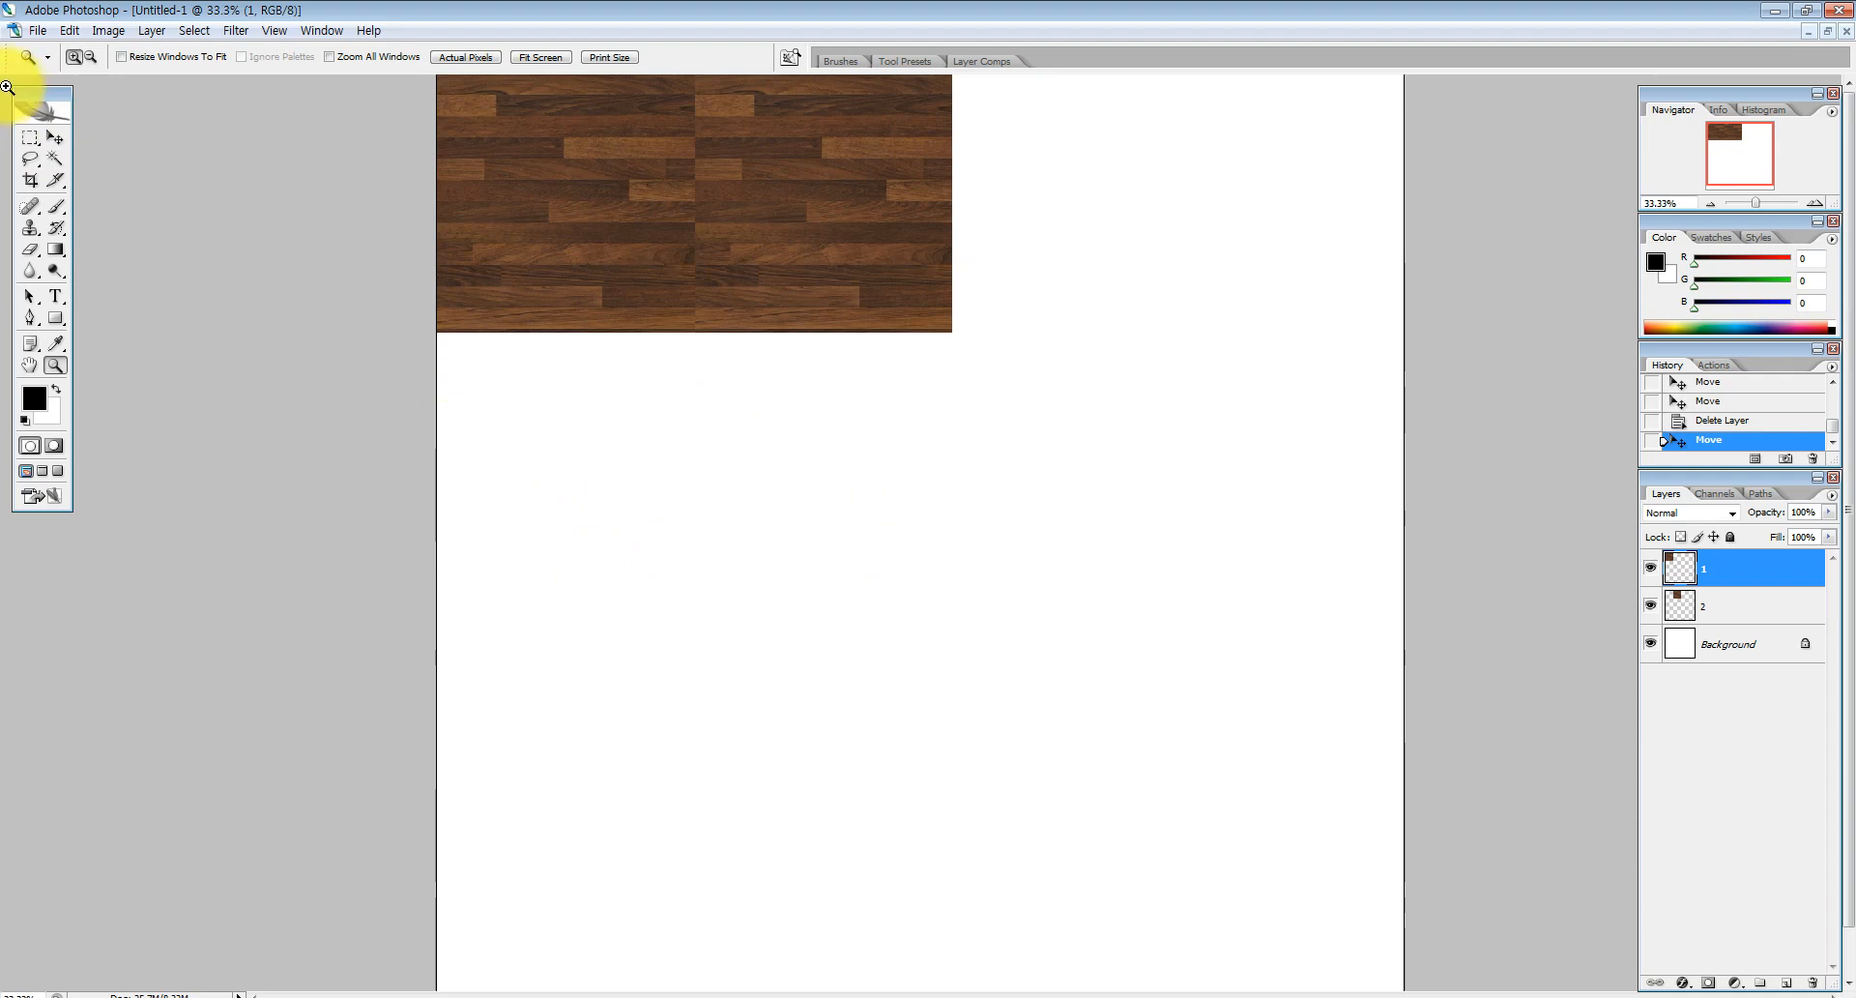
pyautogui.click(59, 141)
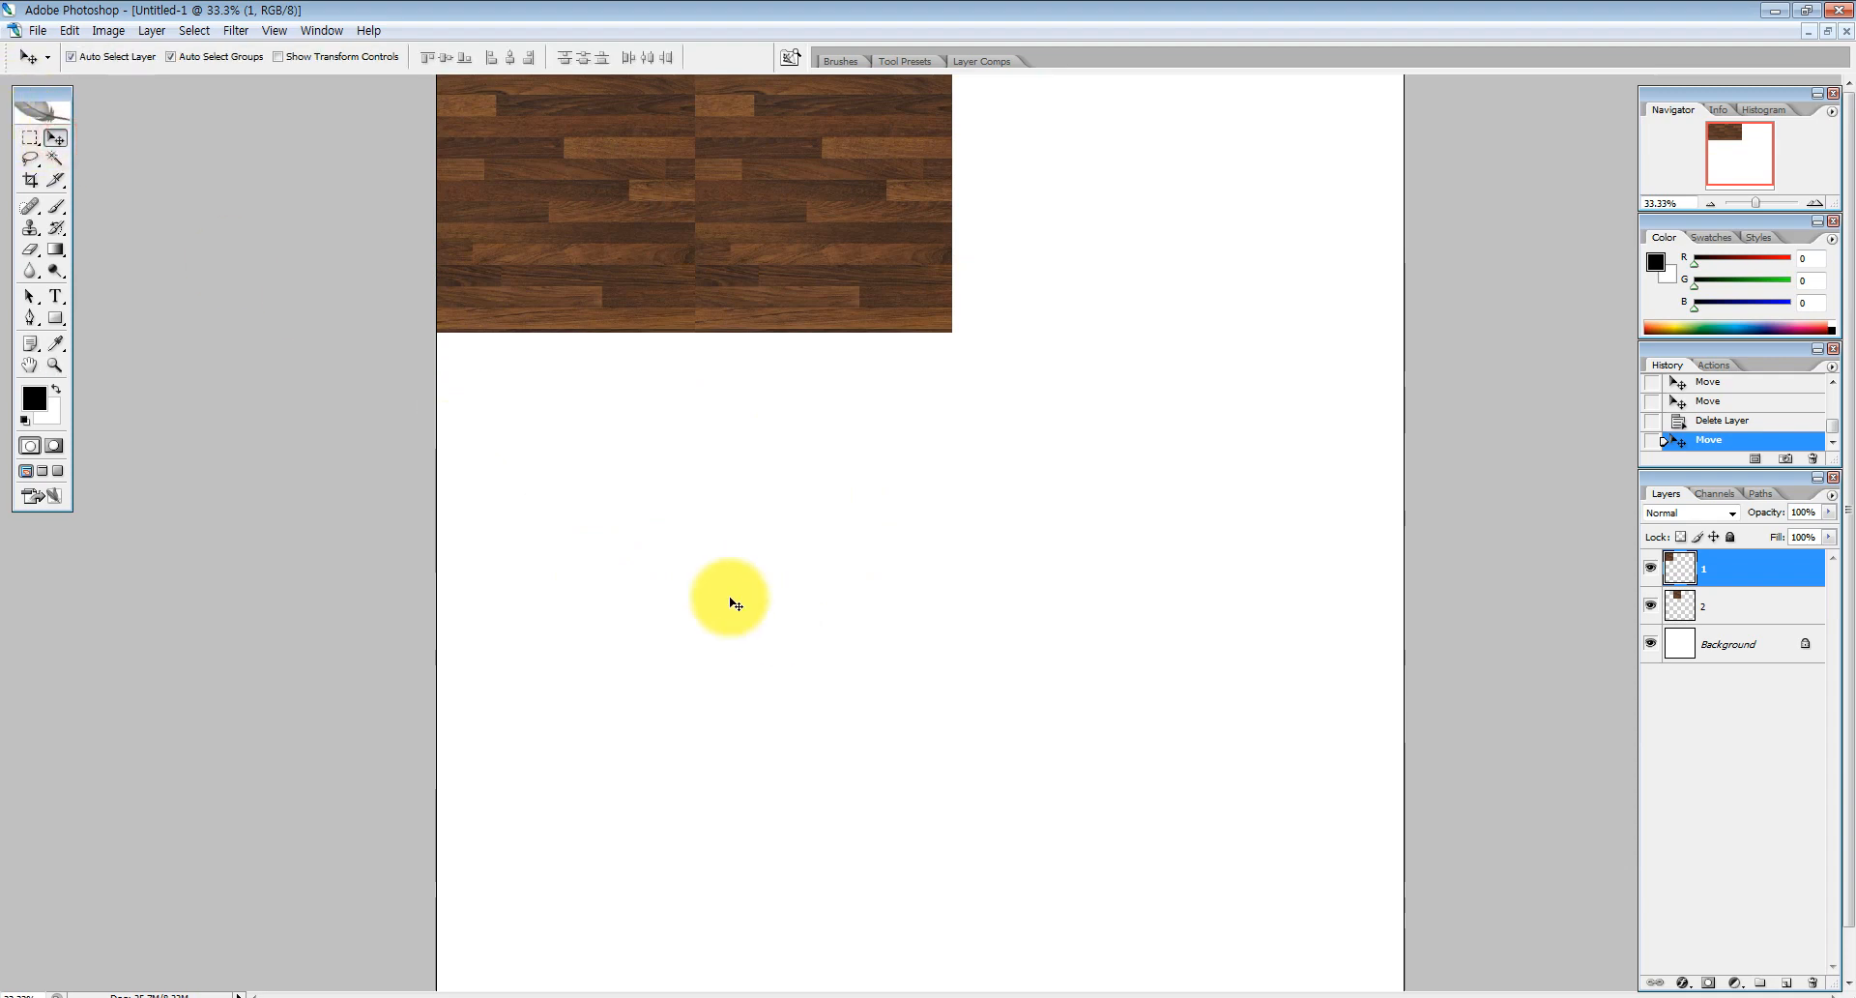
pyautogui.hotkey('ctrl', 'v')
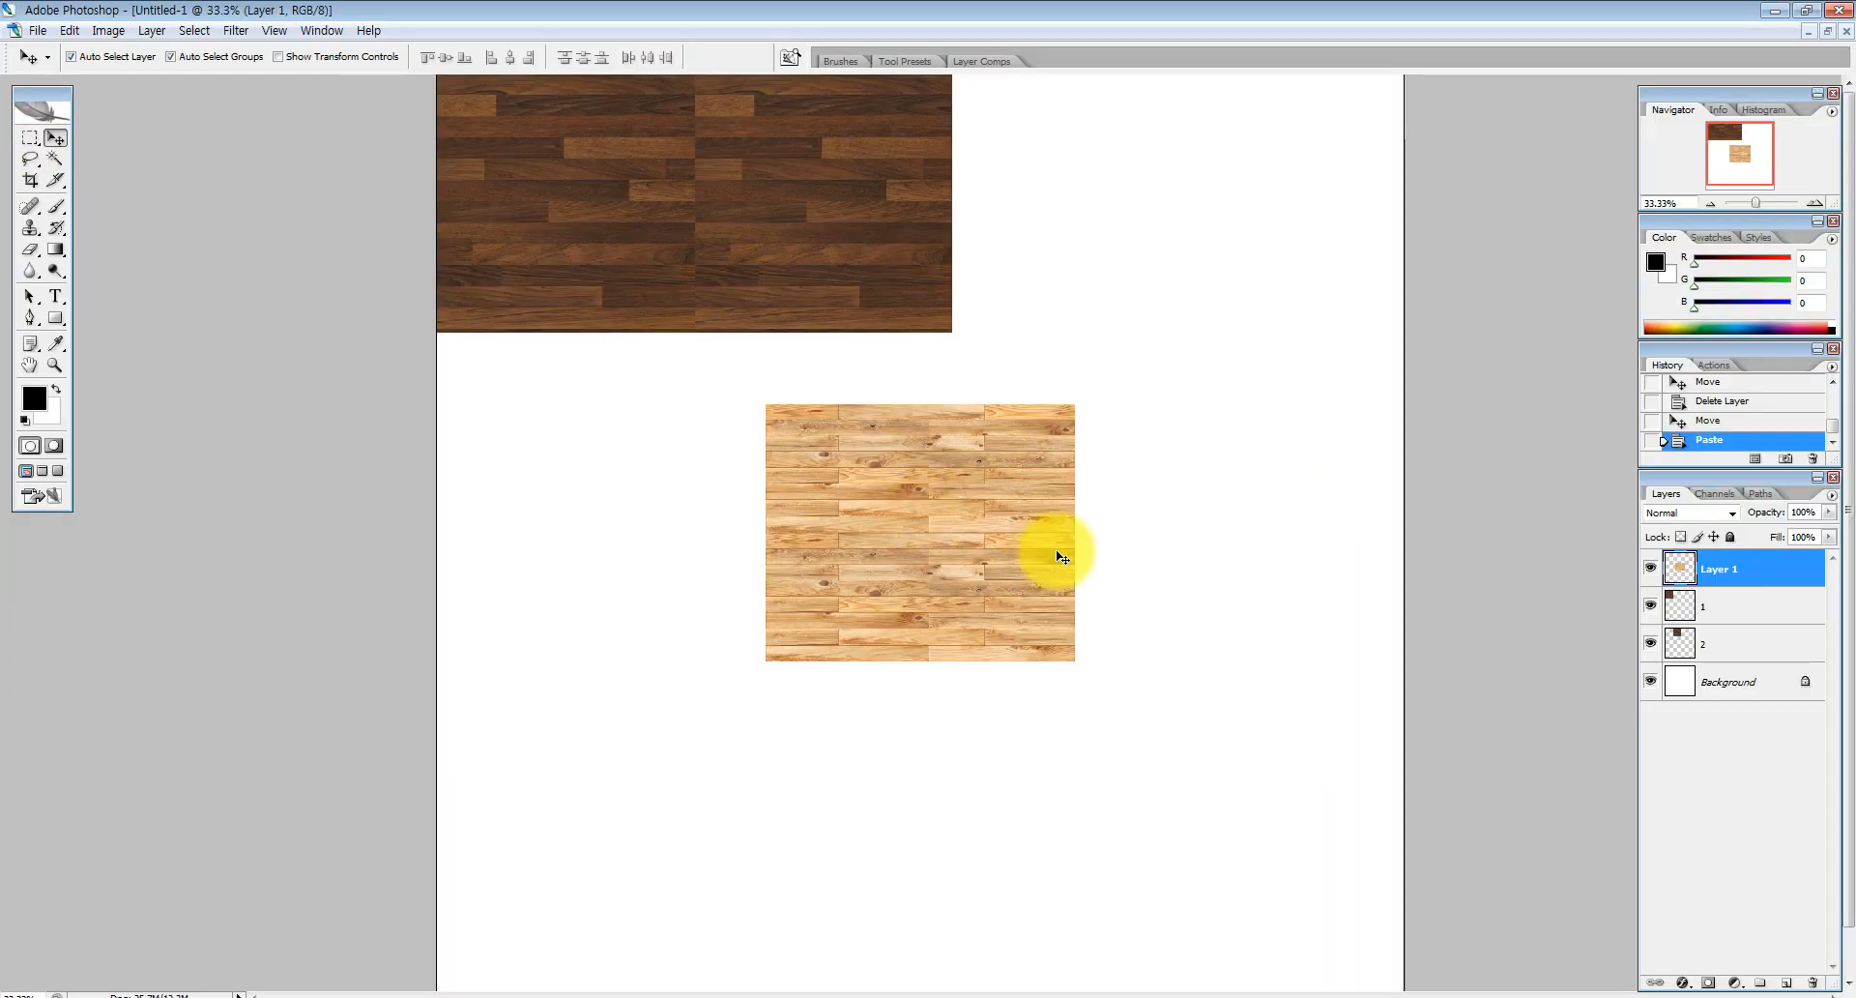
pyautogui.moveTo(944, 525); pyautogui.dragTo(613, 588)
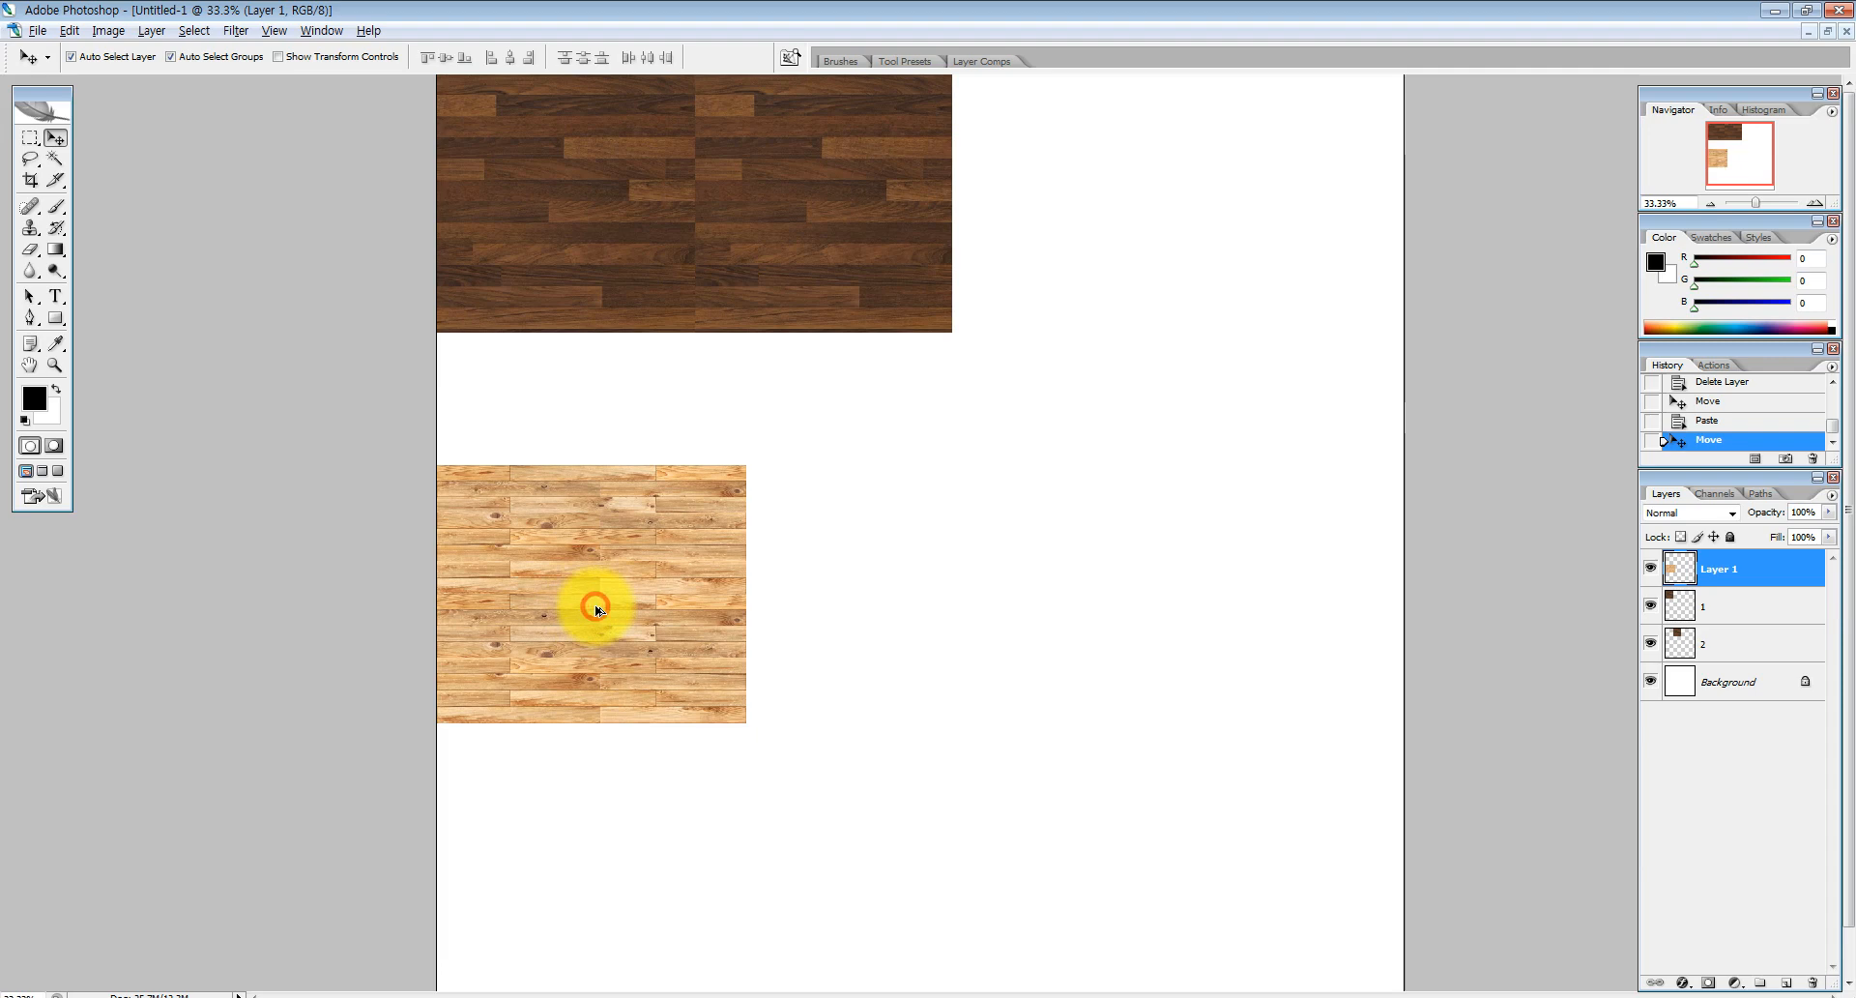
pyautogui.moveTo(600, 611); pyautogui.dragTo(901, 607)
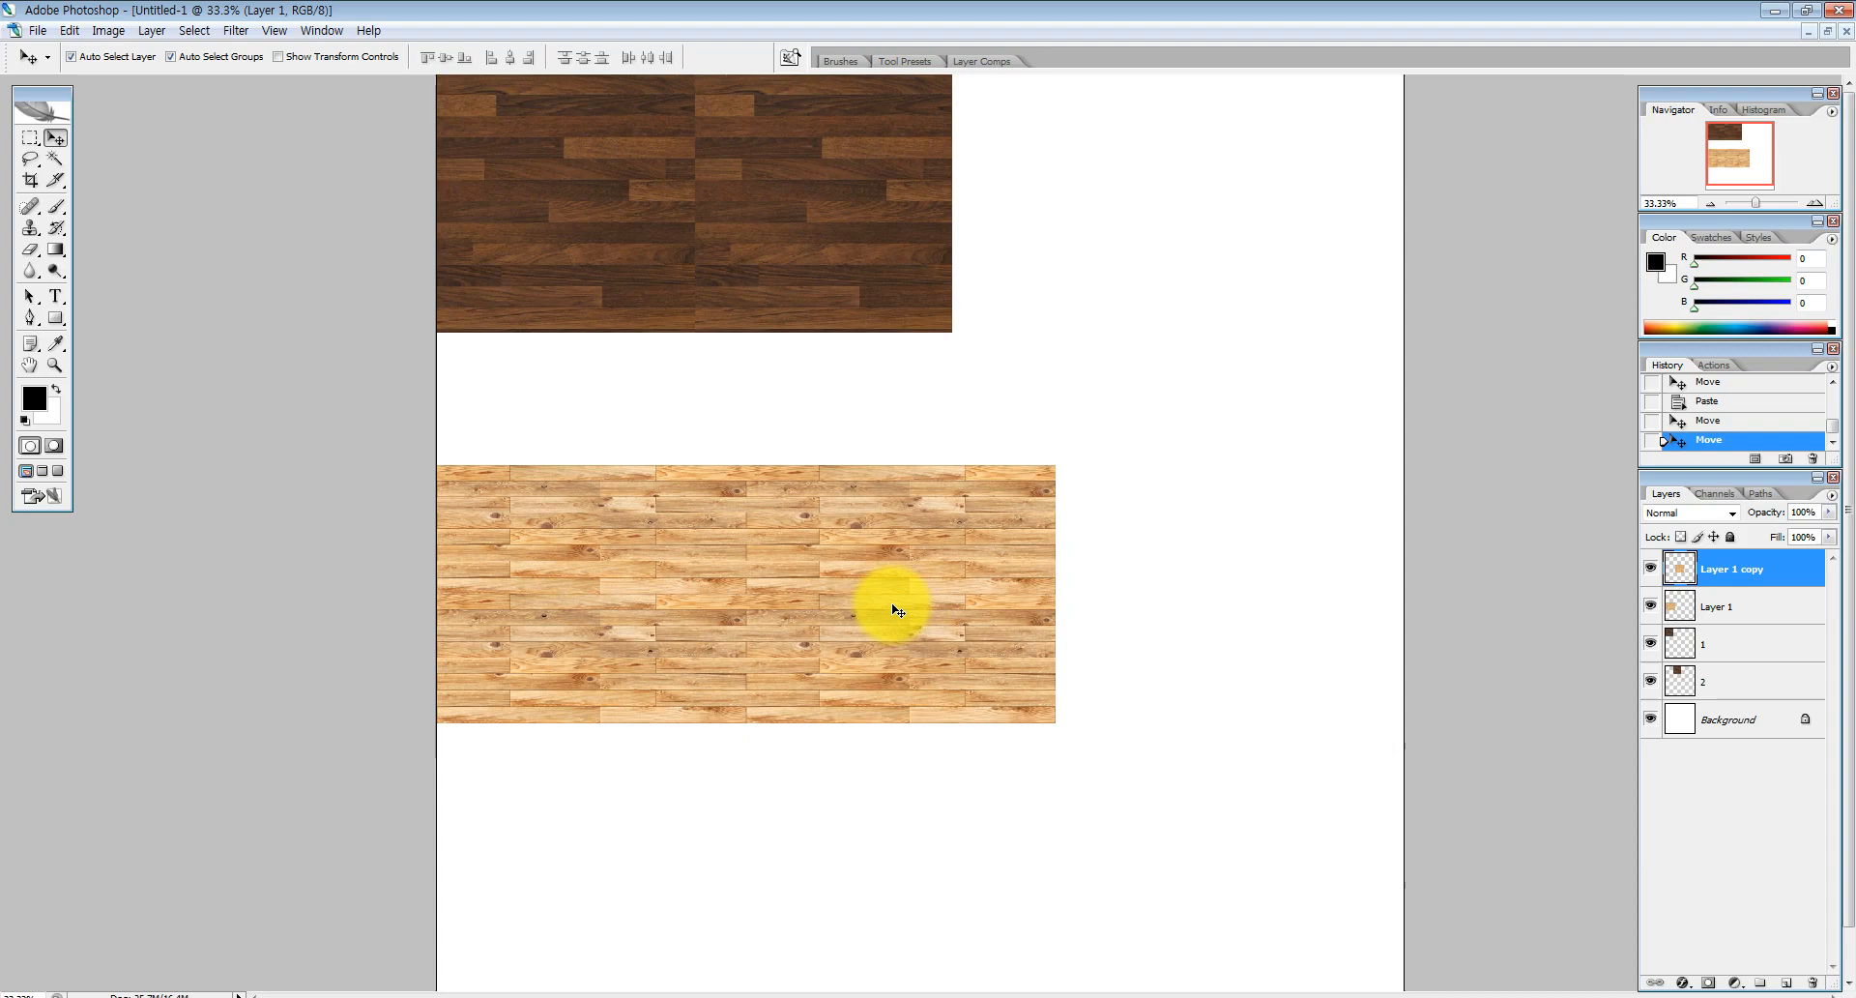
# Inspect the seam between the two light wood tiles at up to 100%, and compare it with the dark tiles' seam at 33.3%
pyautogui.click(30, 137)
pyautogui.click(55, 137)
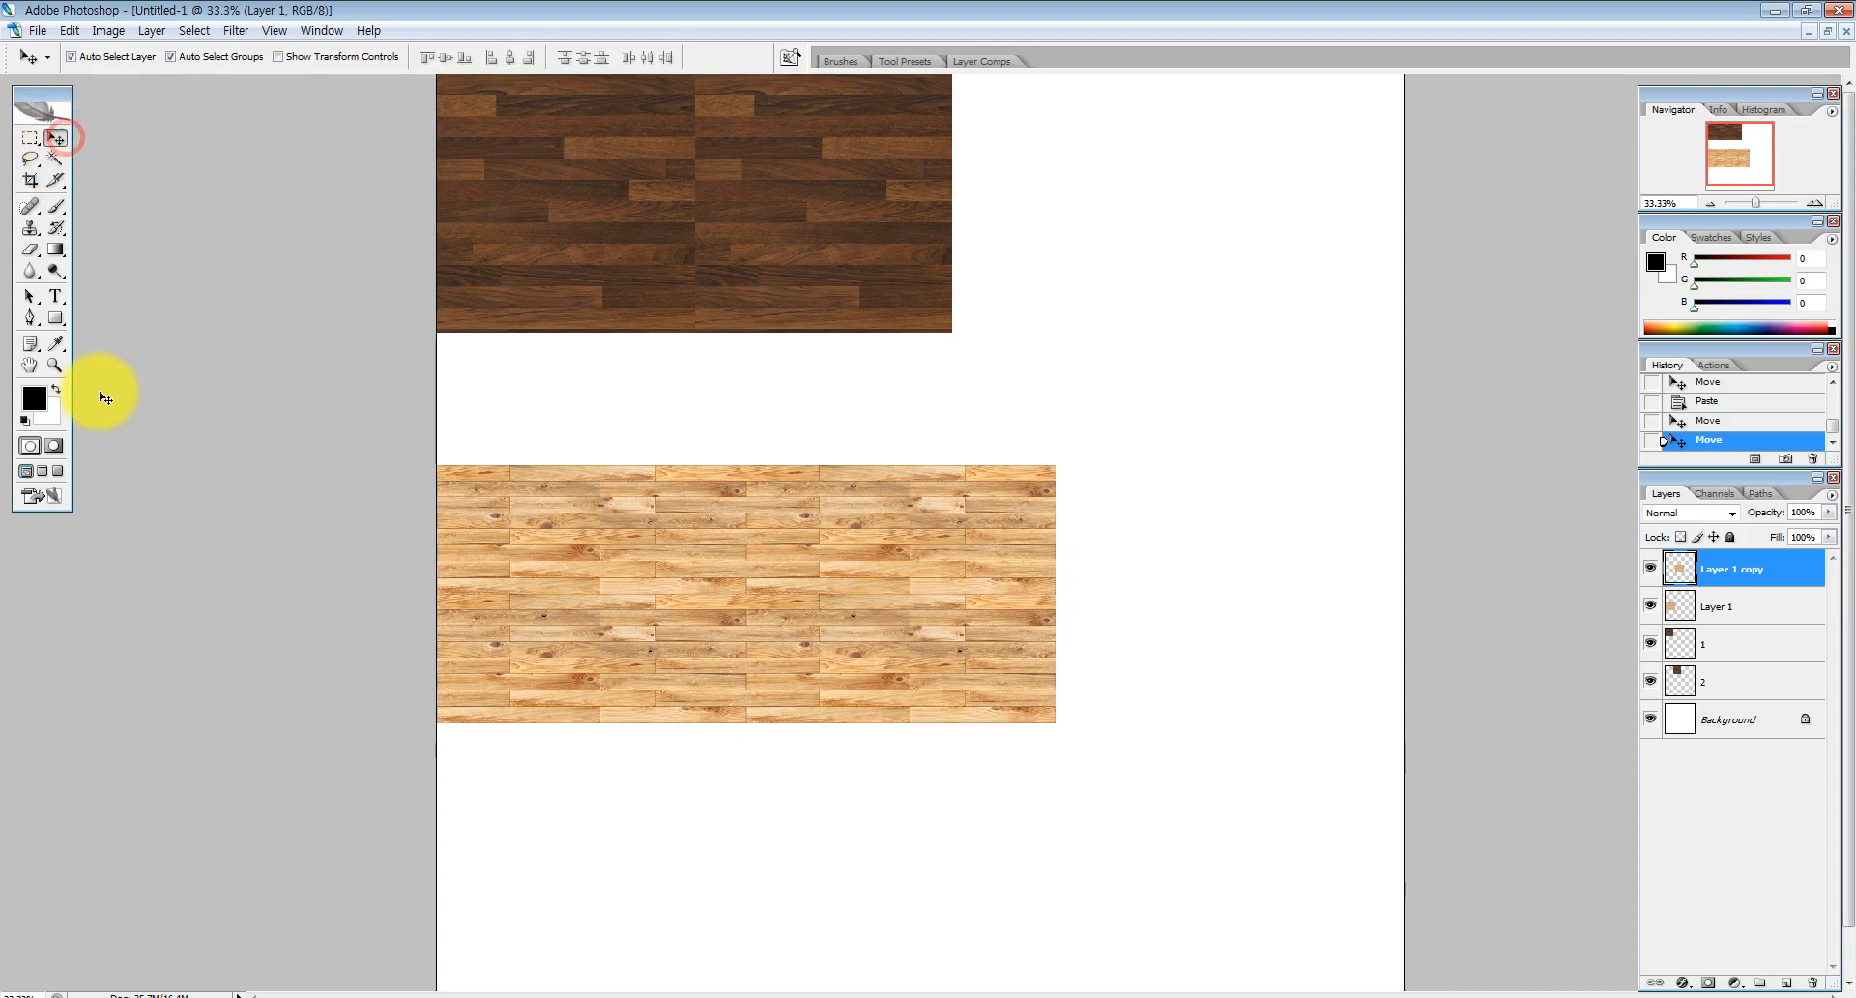
pyautogui.click(55, 367)
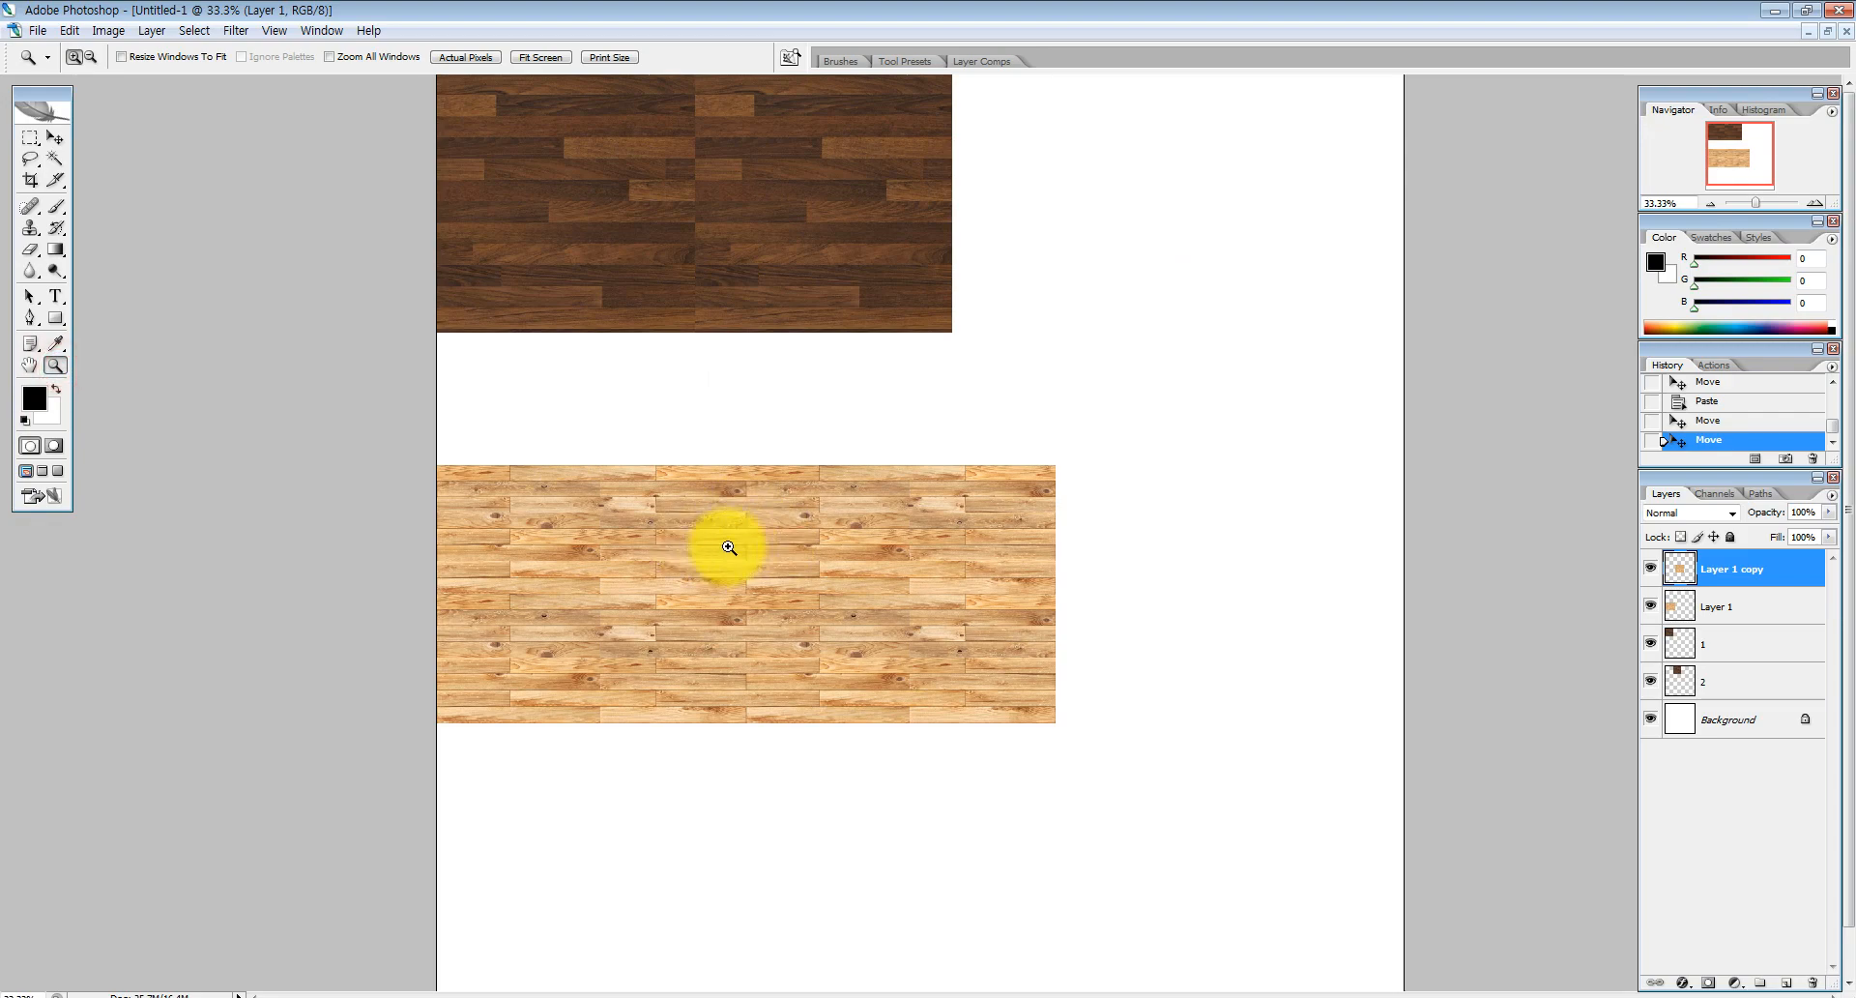
pyautogui.click(740, 547)
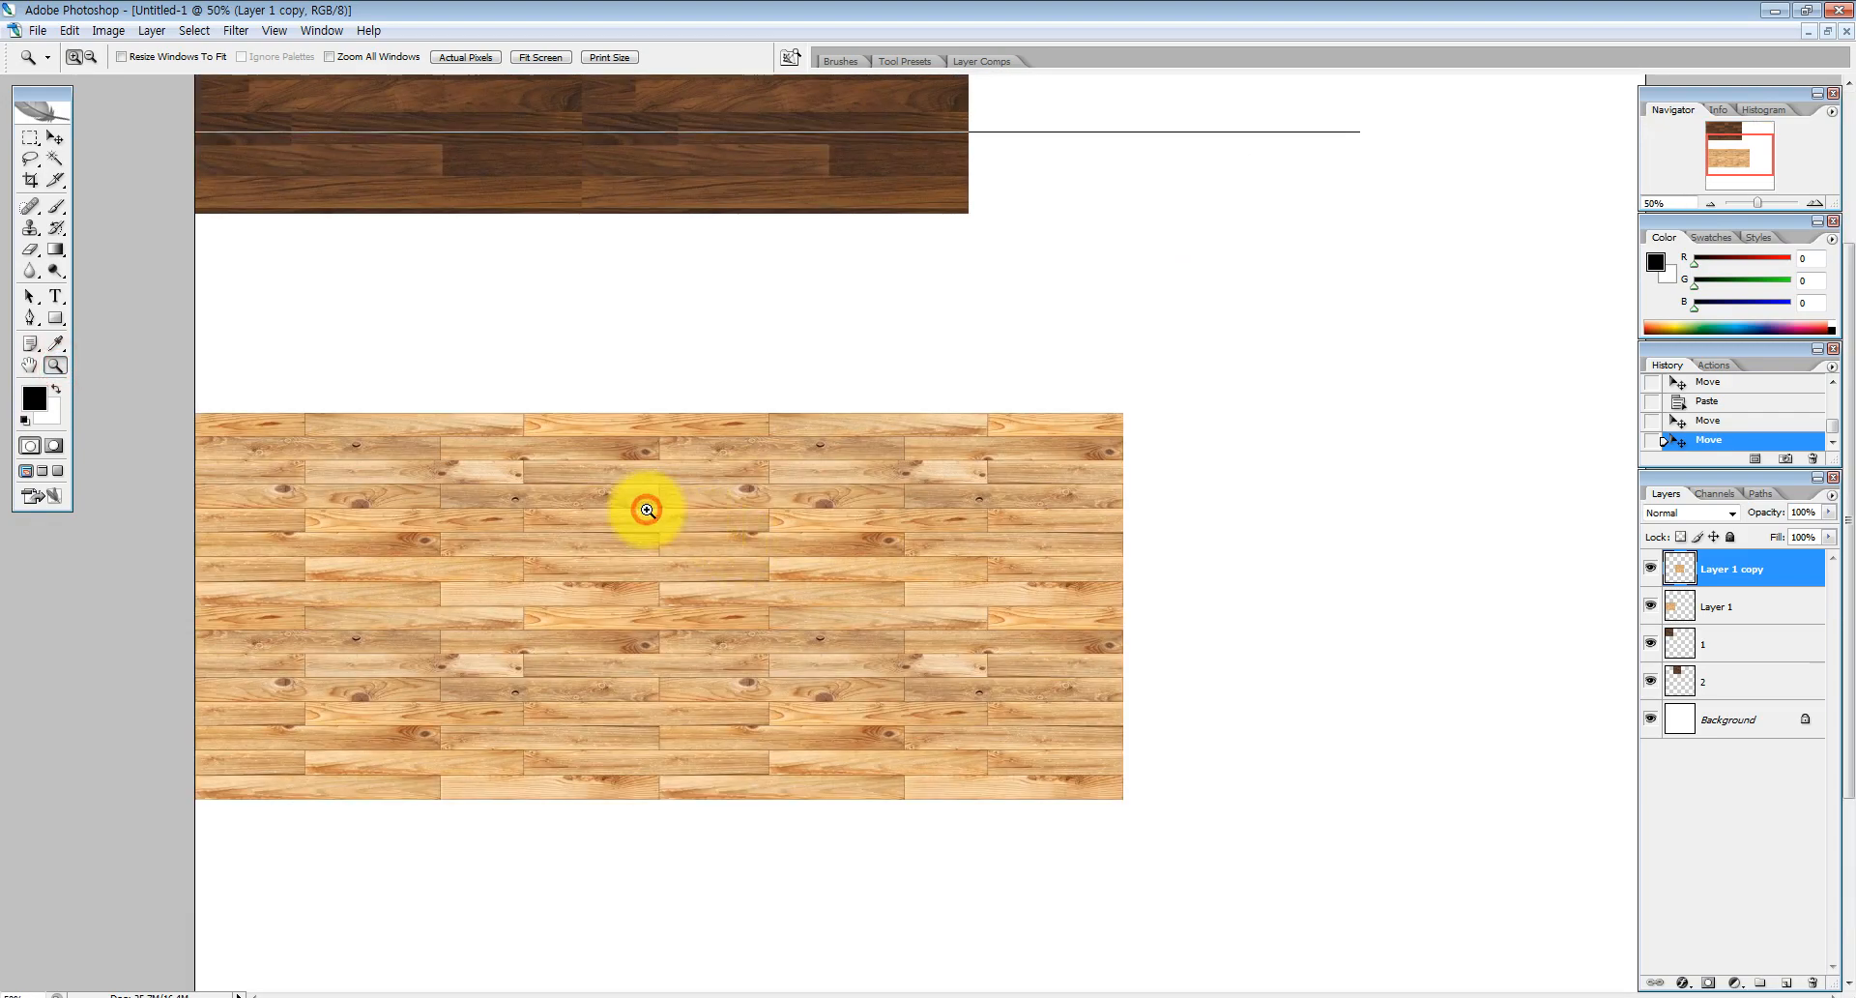
pyautogui.click(651, 504)
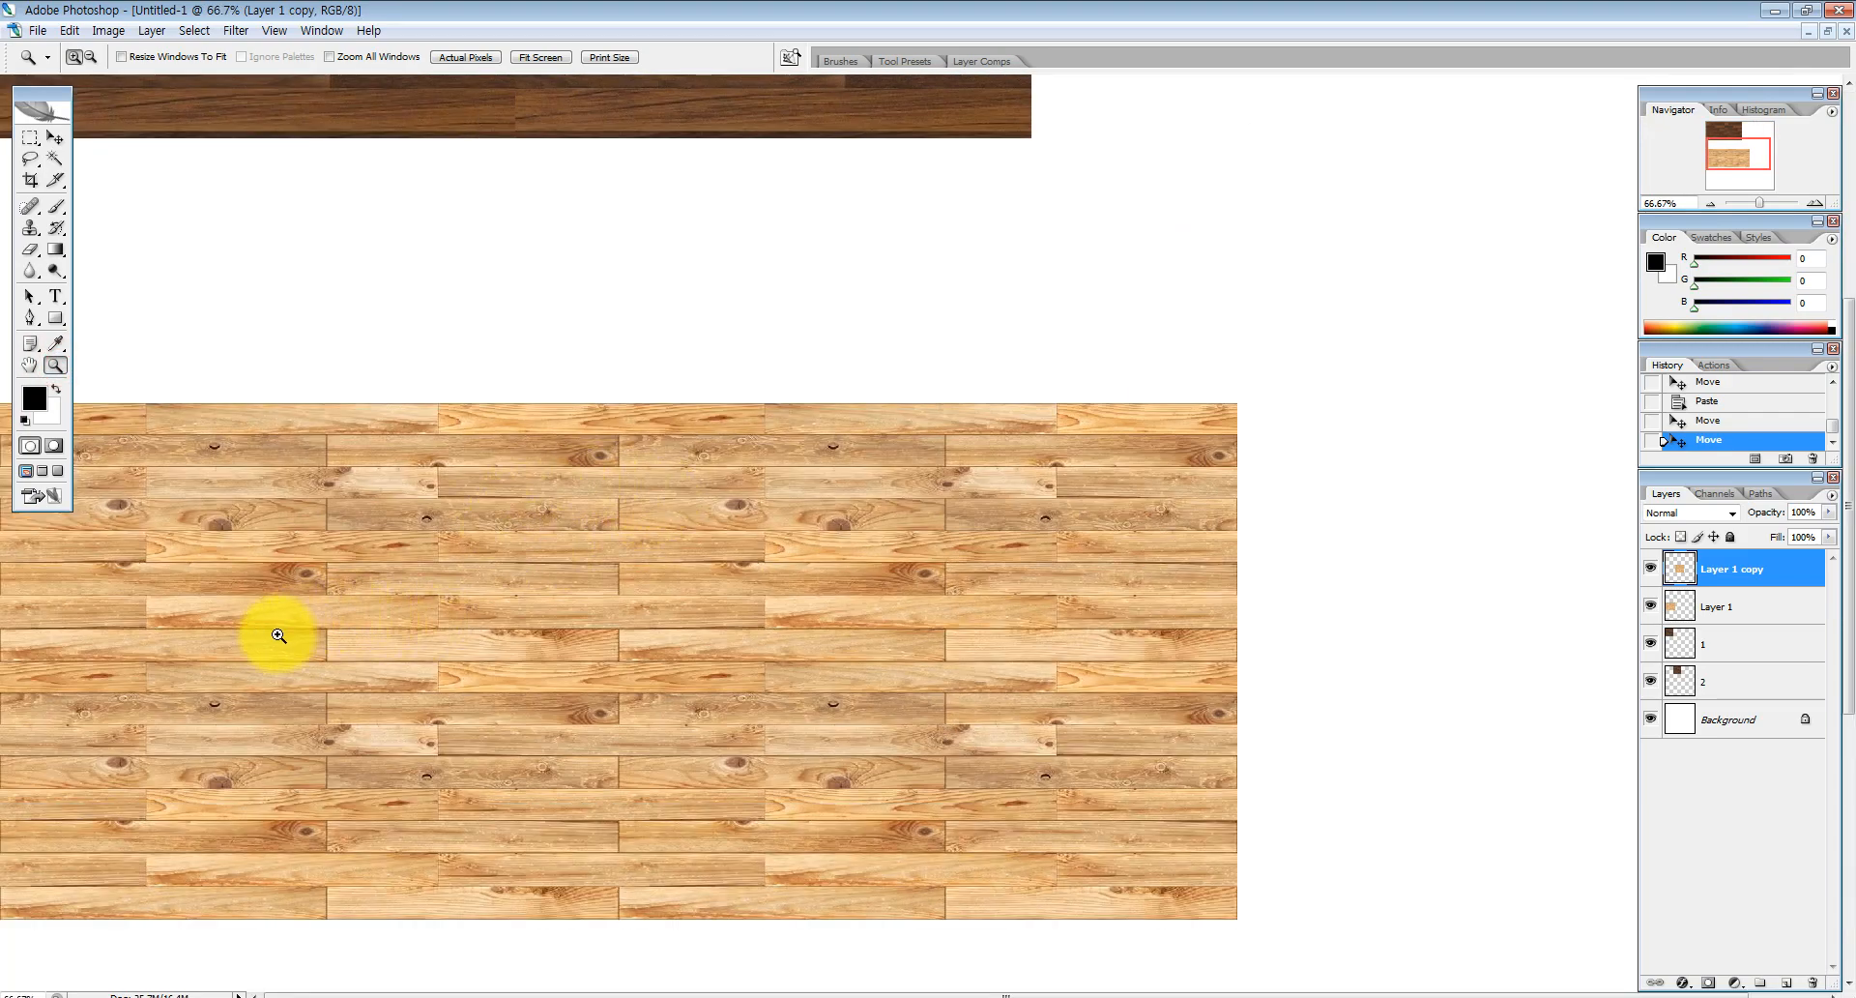
pyautogui.click(324, 597)
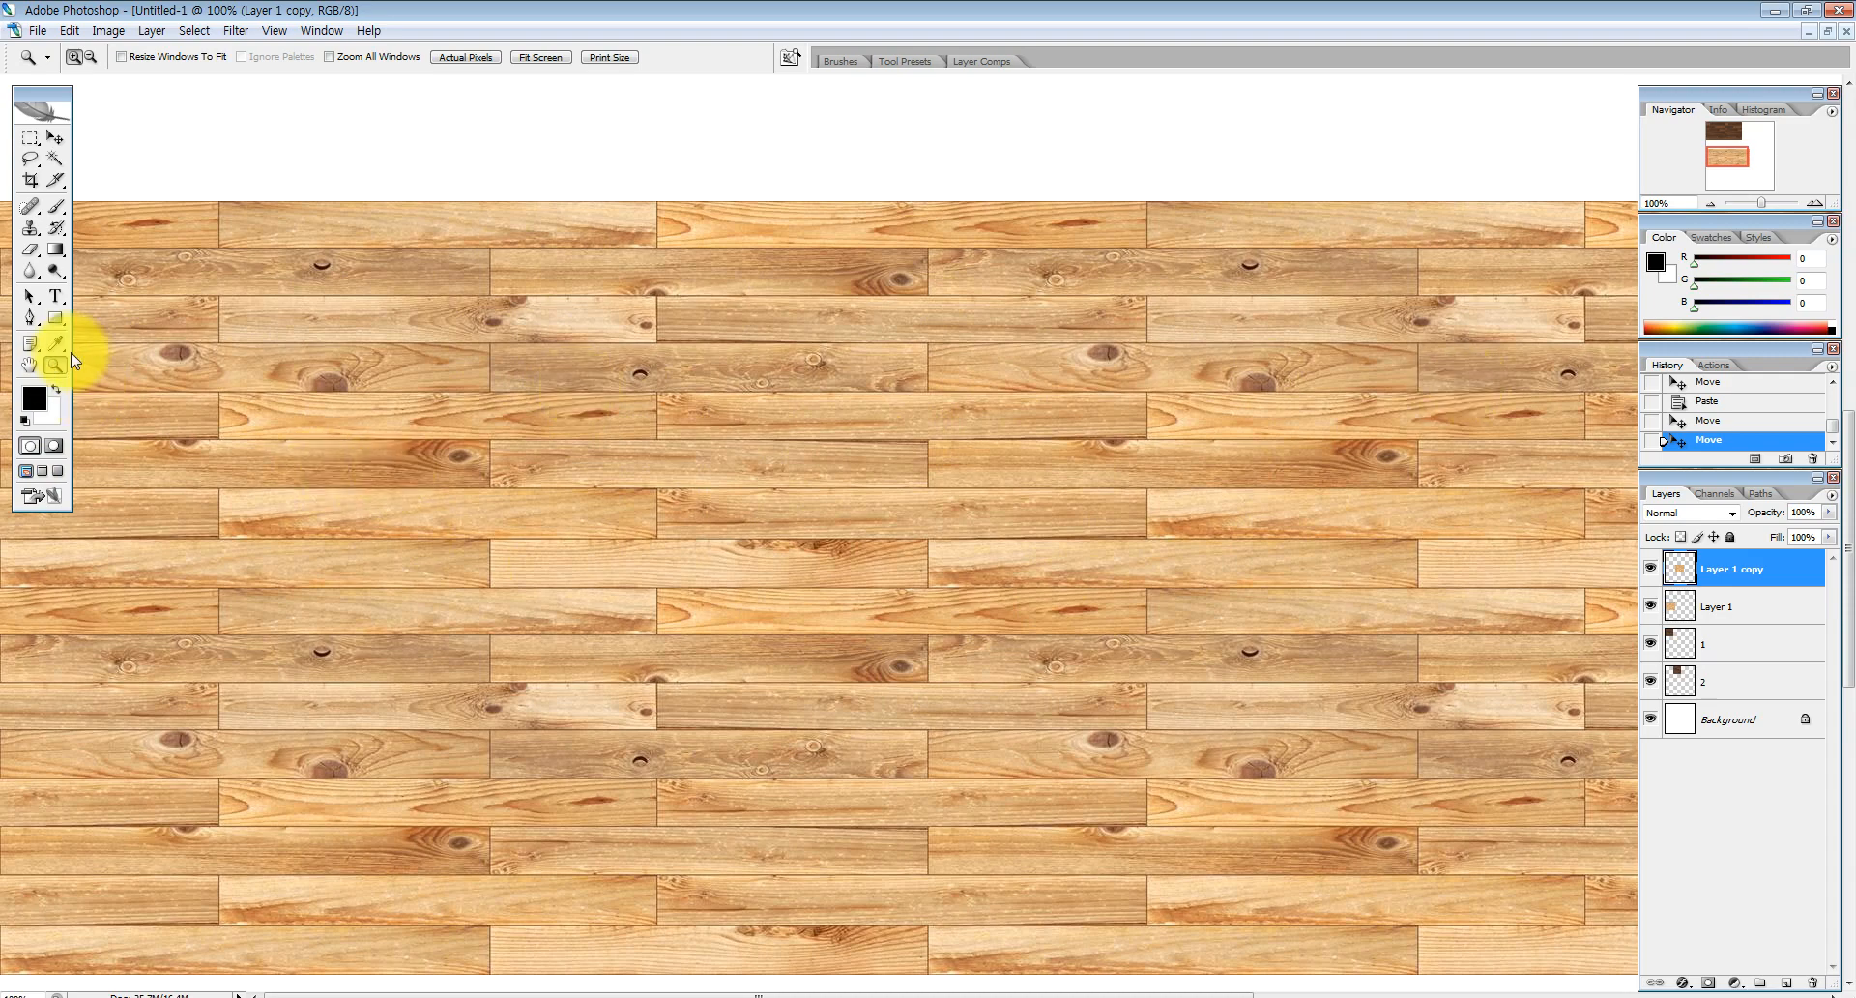
pyautogui.keyDown('alt'); pyautogui.click(679, 500); pyautogui.keyUp('alt')
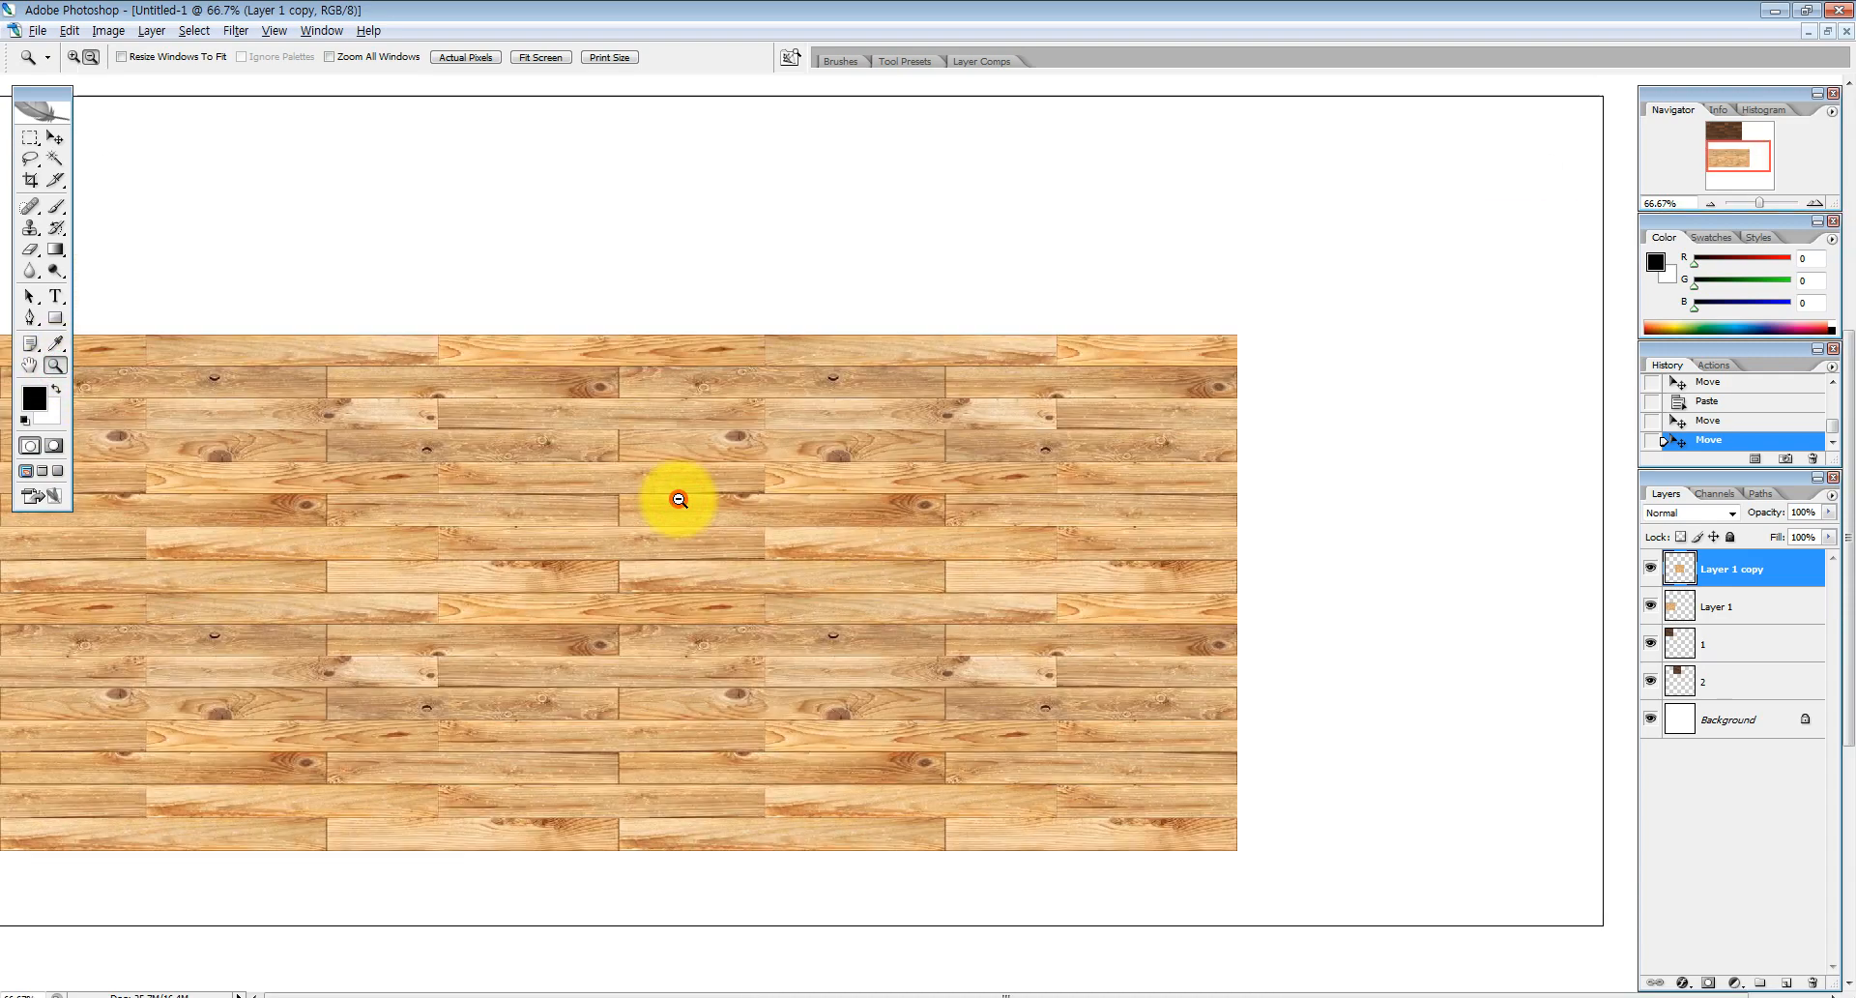
pyautogui.keyDown('alt'); pyautogui.click(680, 500); pyautogui.keyUp('alt')
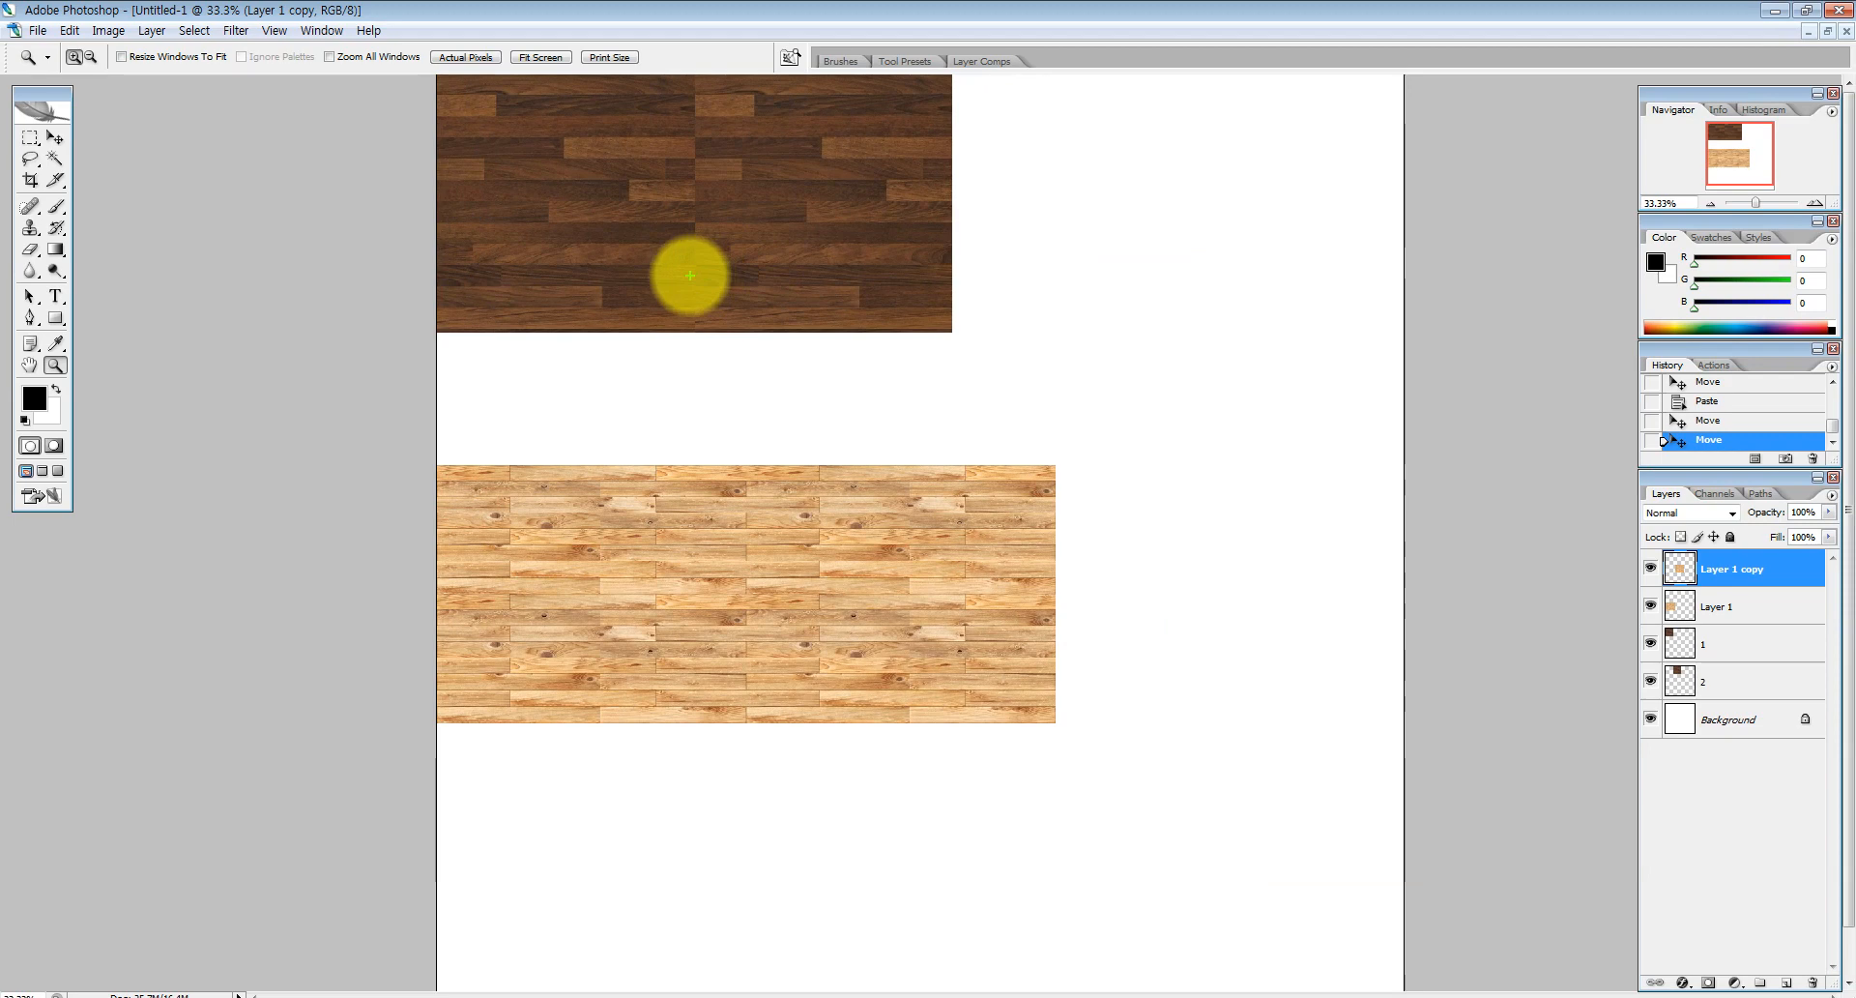
pyautogui.moveTo(617, 377)
pyautogui.mouseDown()
pyautogui.moveTo(535, 145)
pyautogui.moveTo(636, 13)
pyautogui.moveTo(678, 242)
pyautogui.mouseUp()
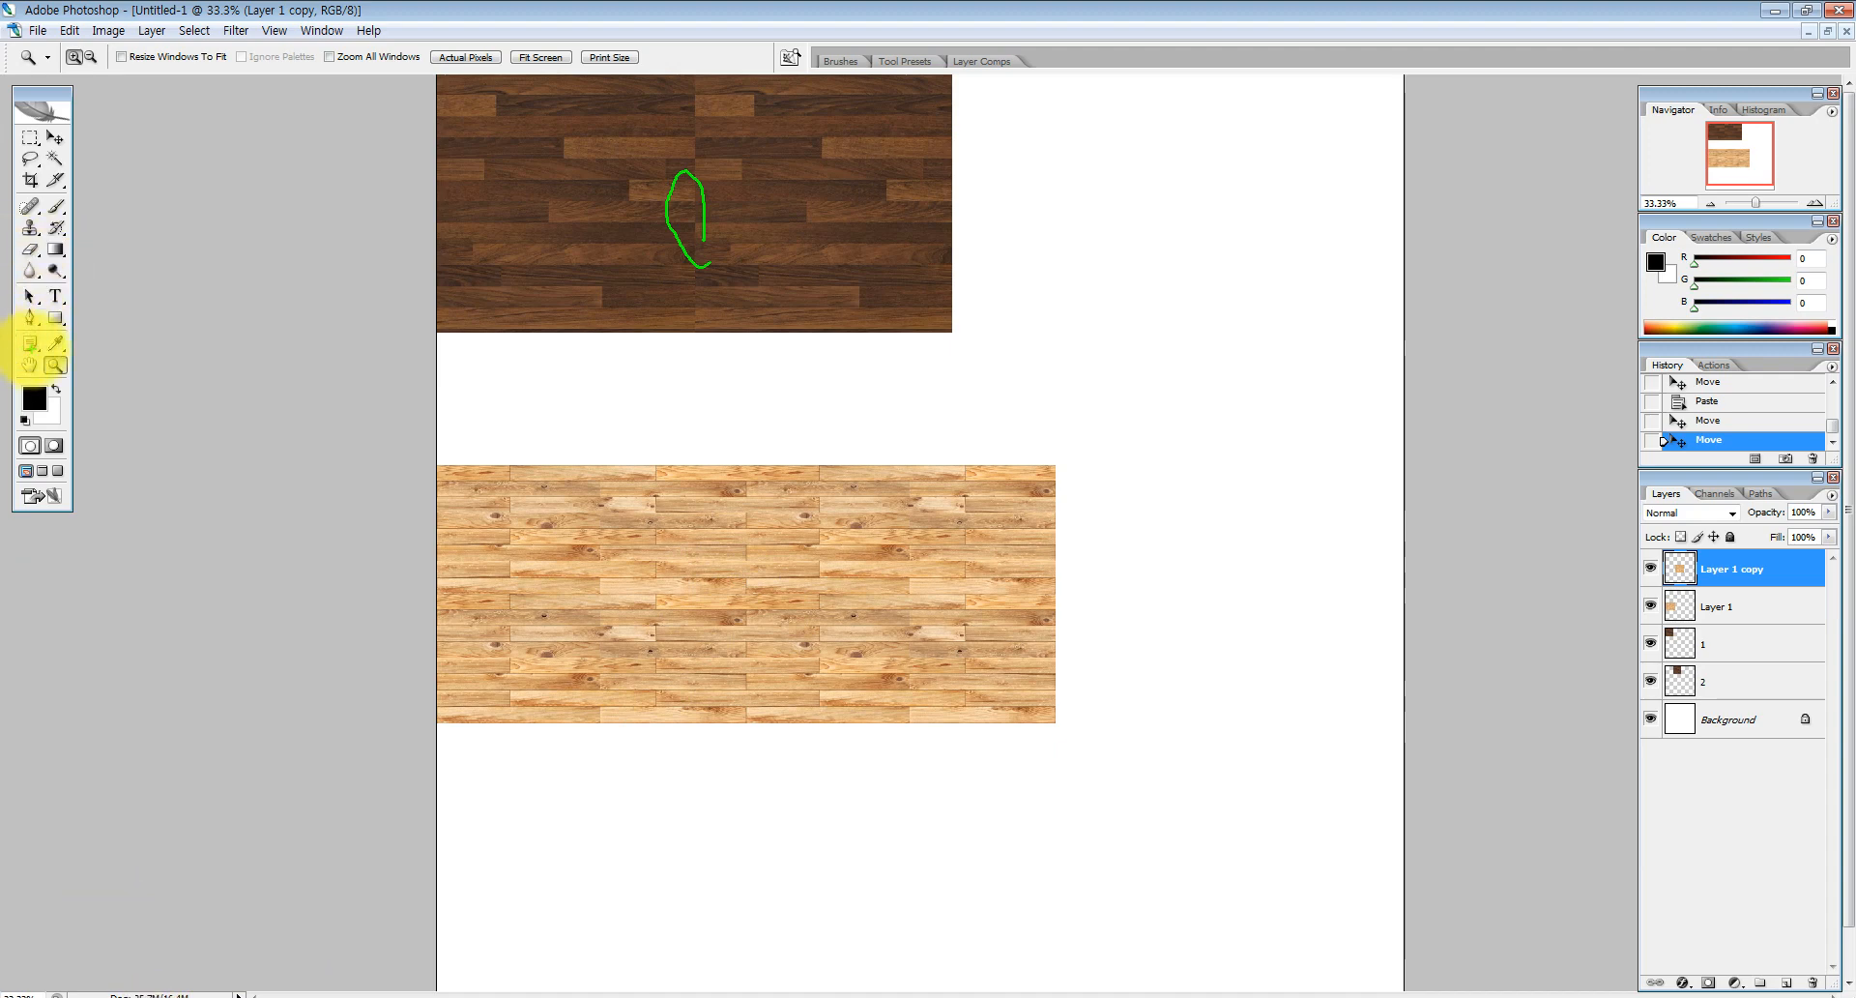
pyautogui.press('Escape')
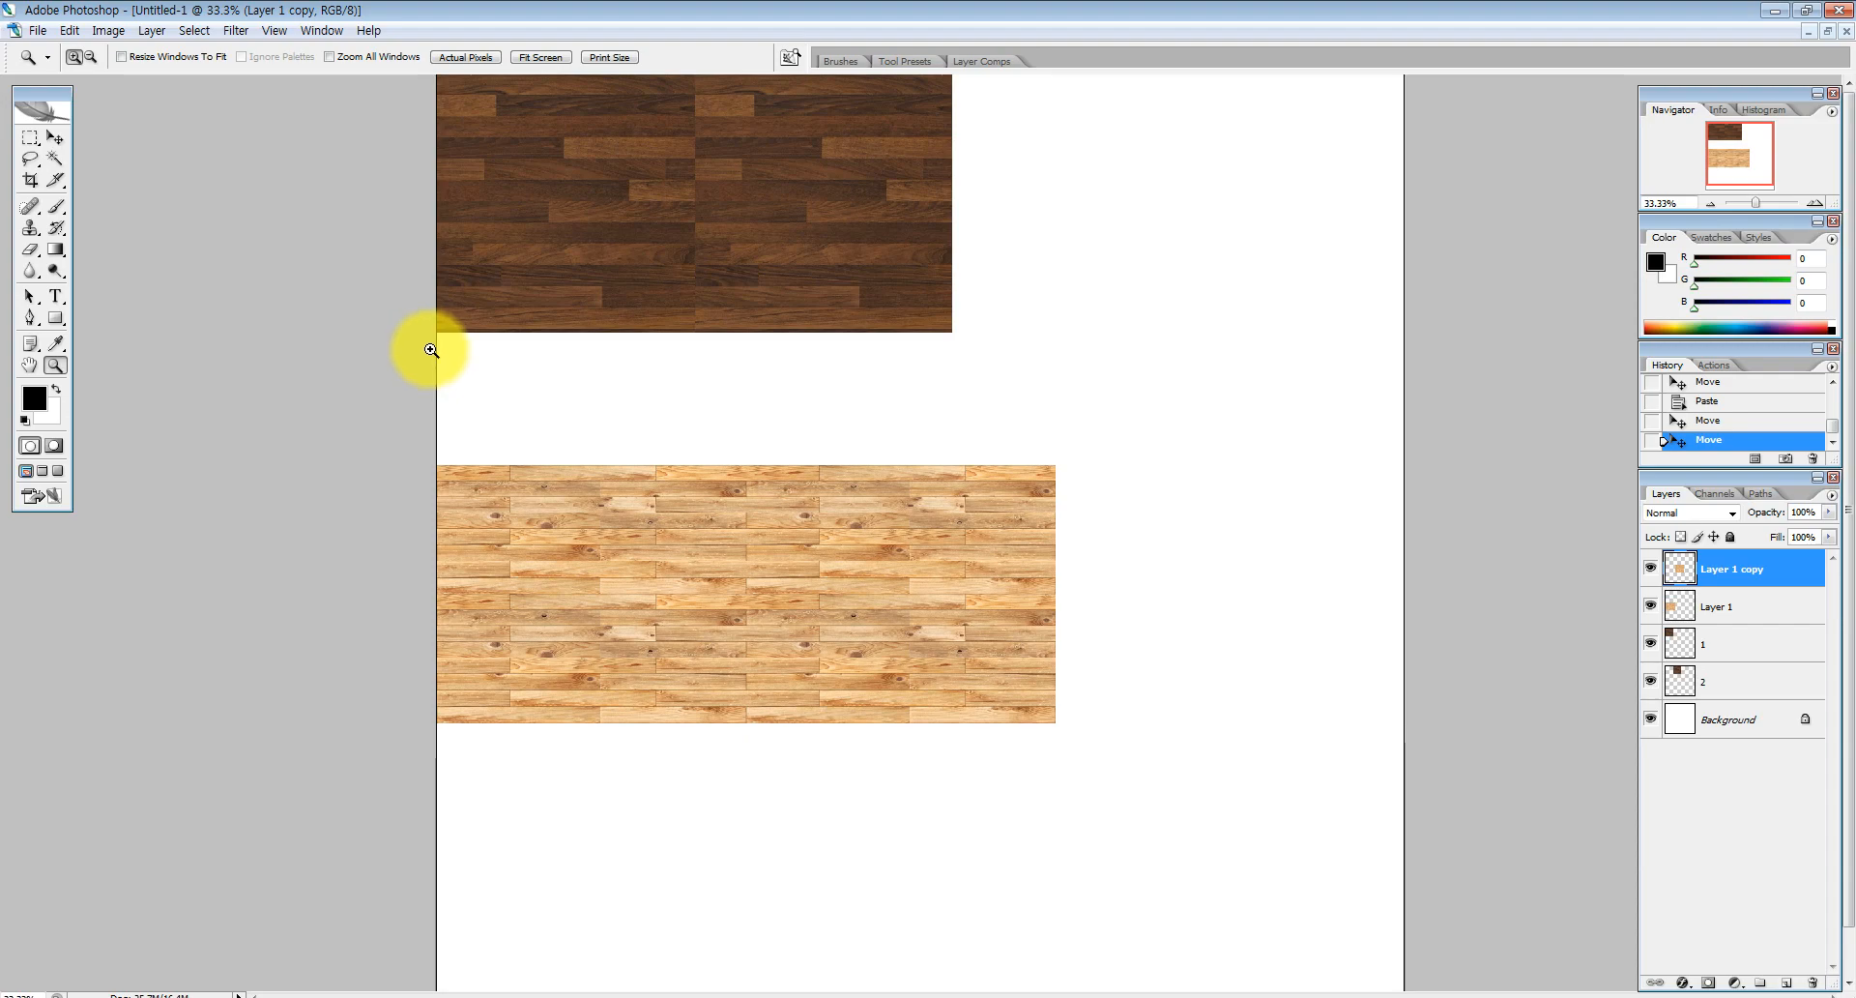
# Switch to the browser, review the flooring texture image results around the light wood floor image, and return to Photoshop
pyautogui.click(150, 996)
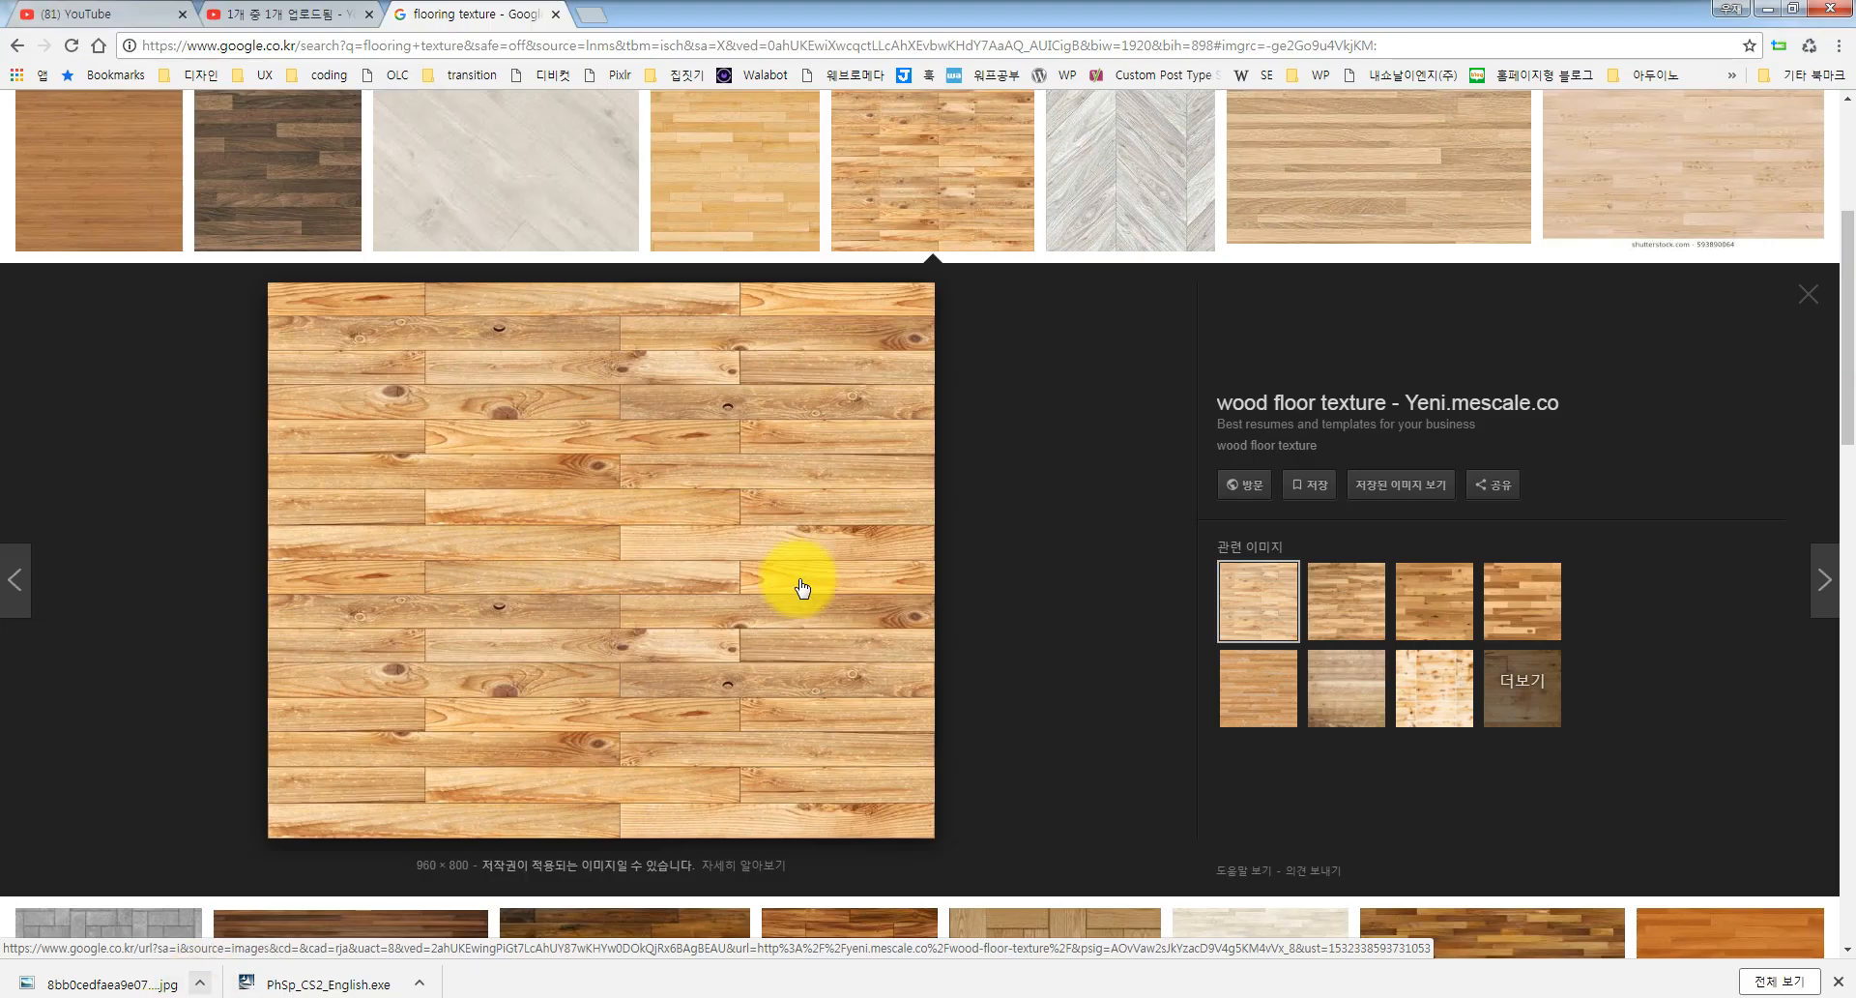
pyautogui.scroll(3, 802, 587)
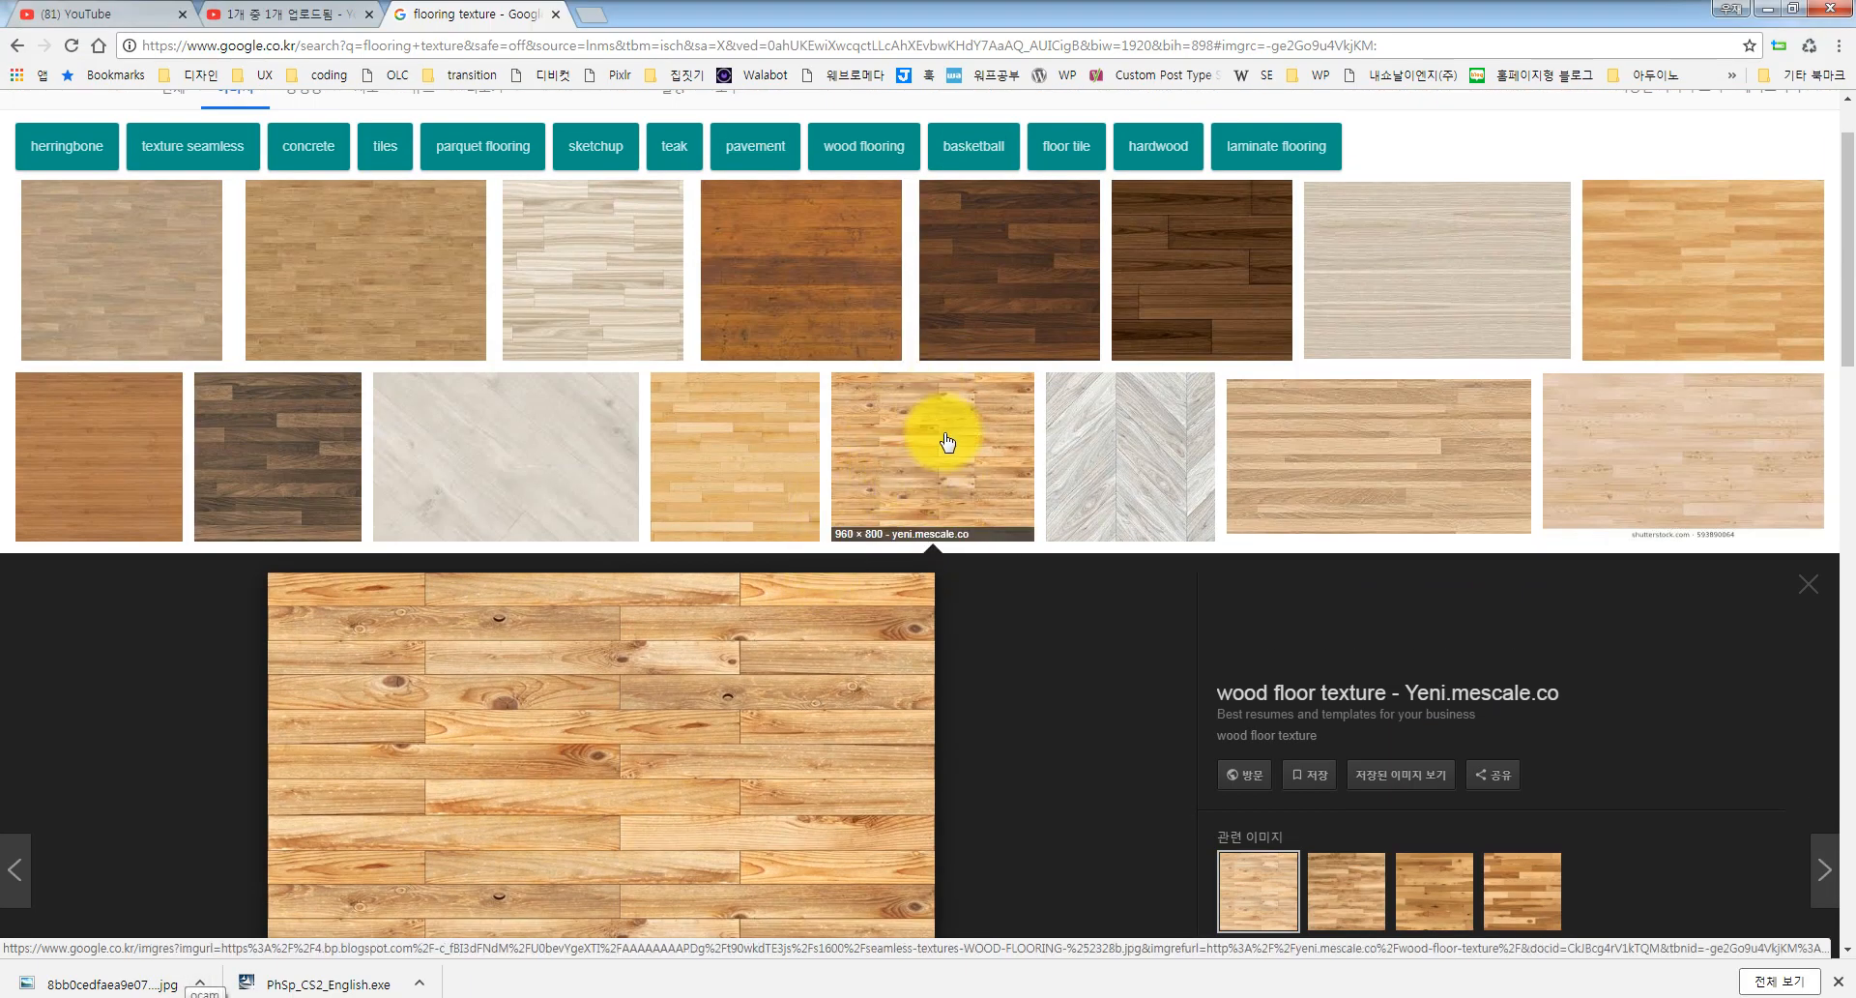
pyautogui.scroll(1, 900, 482)
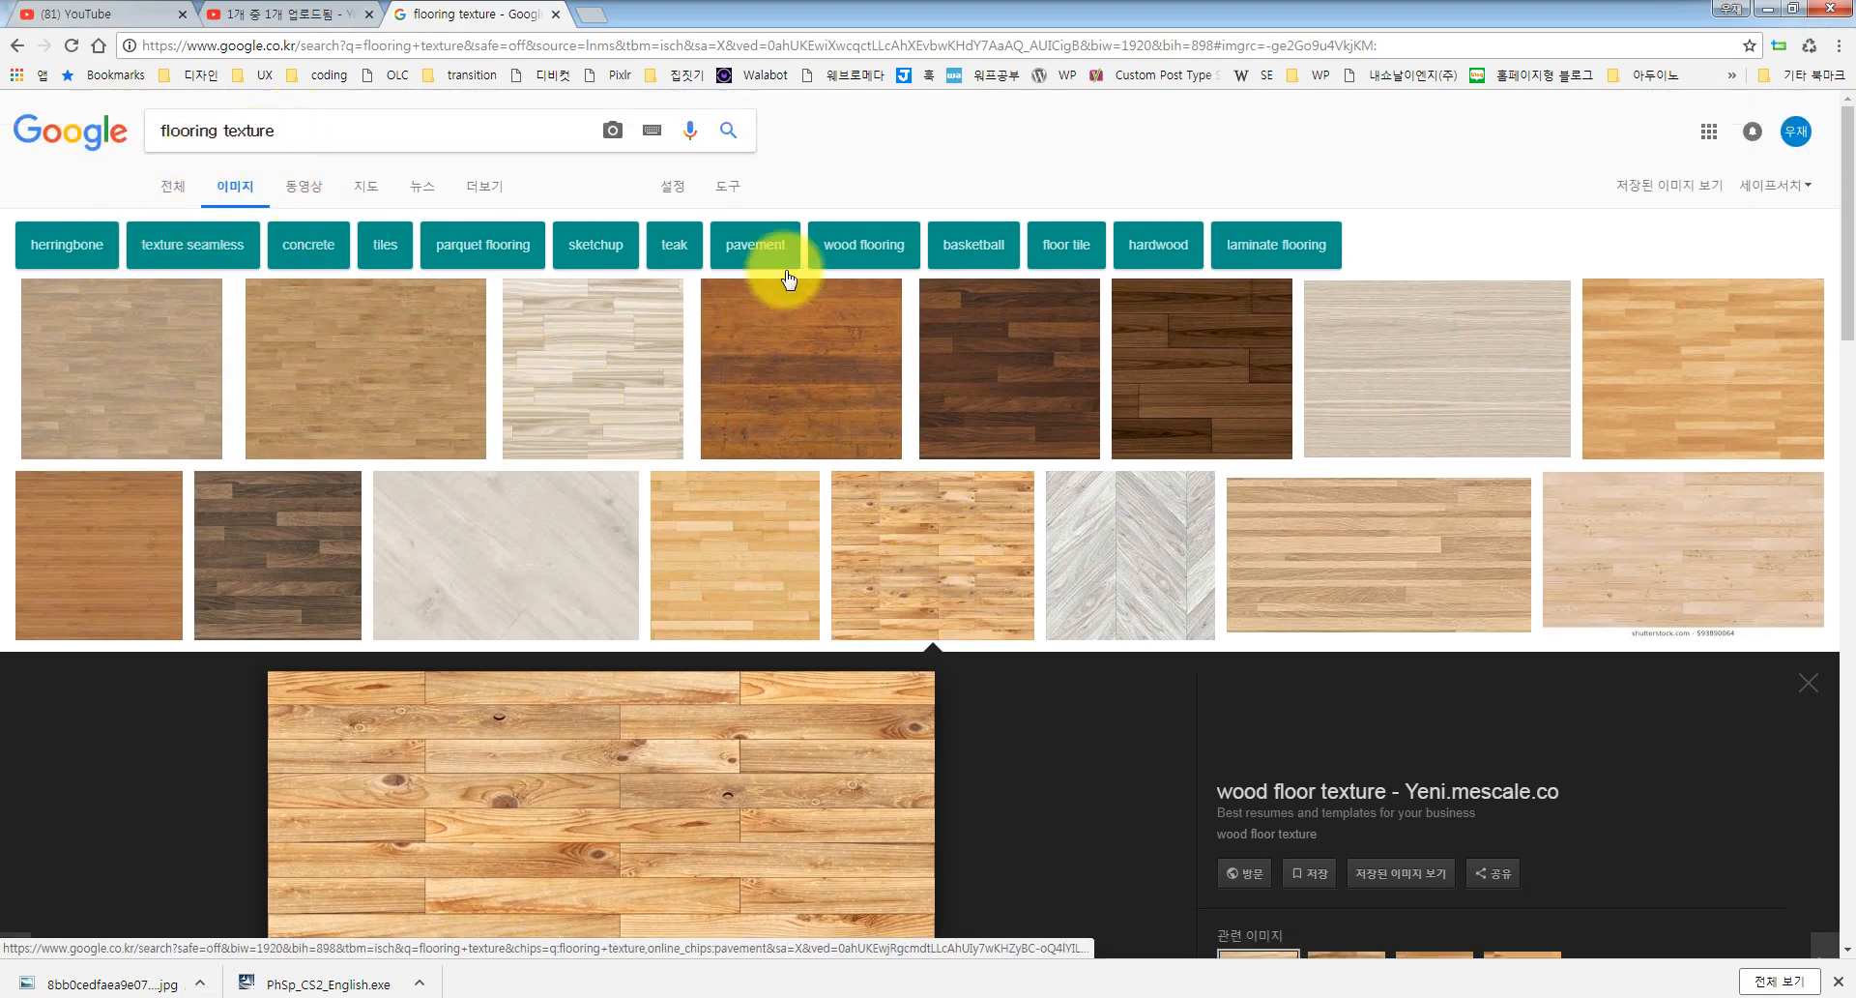
pyautogui.scroll(-2, 926, 462)
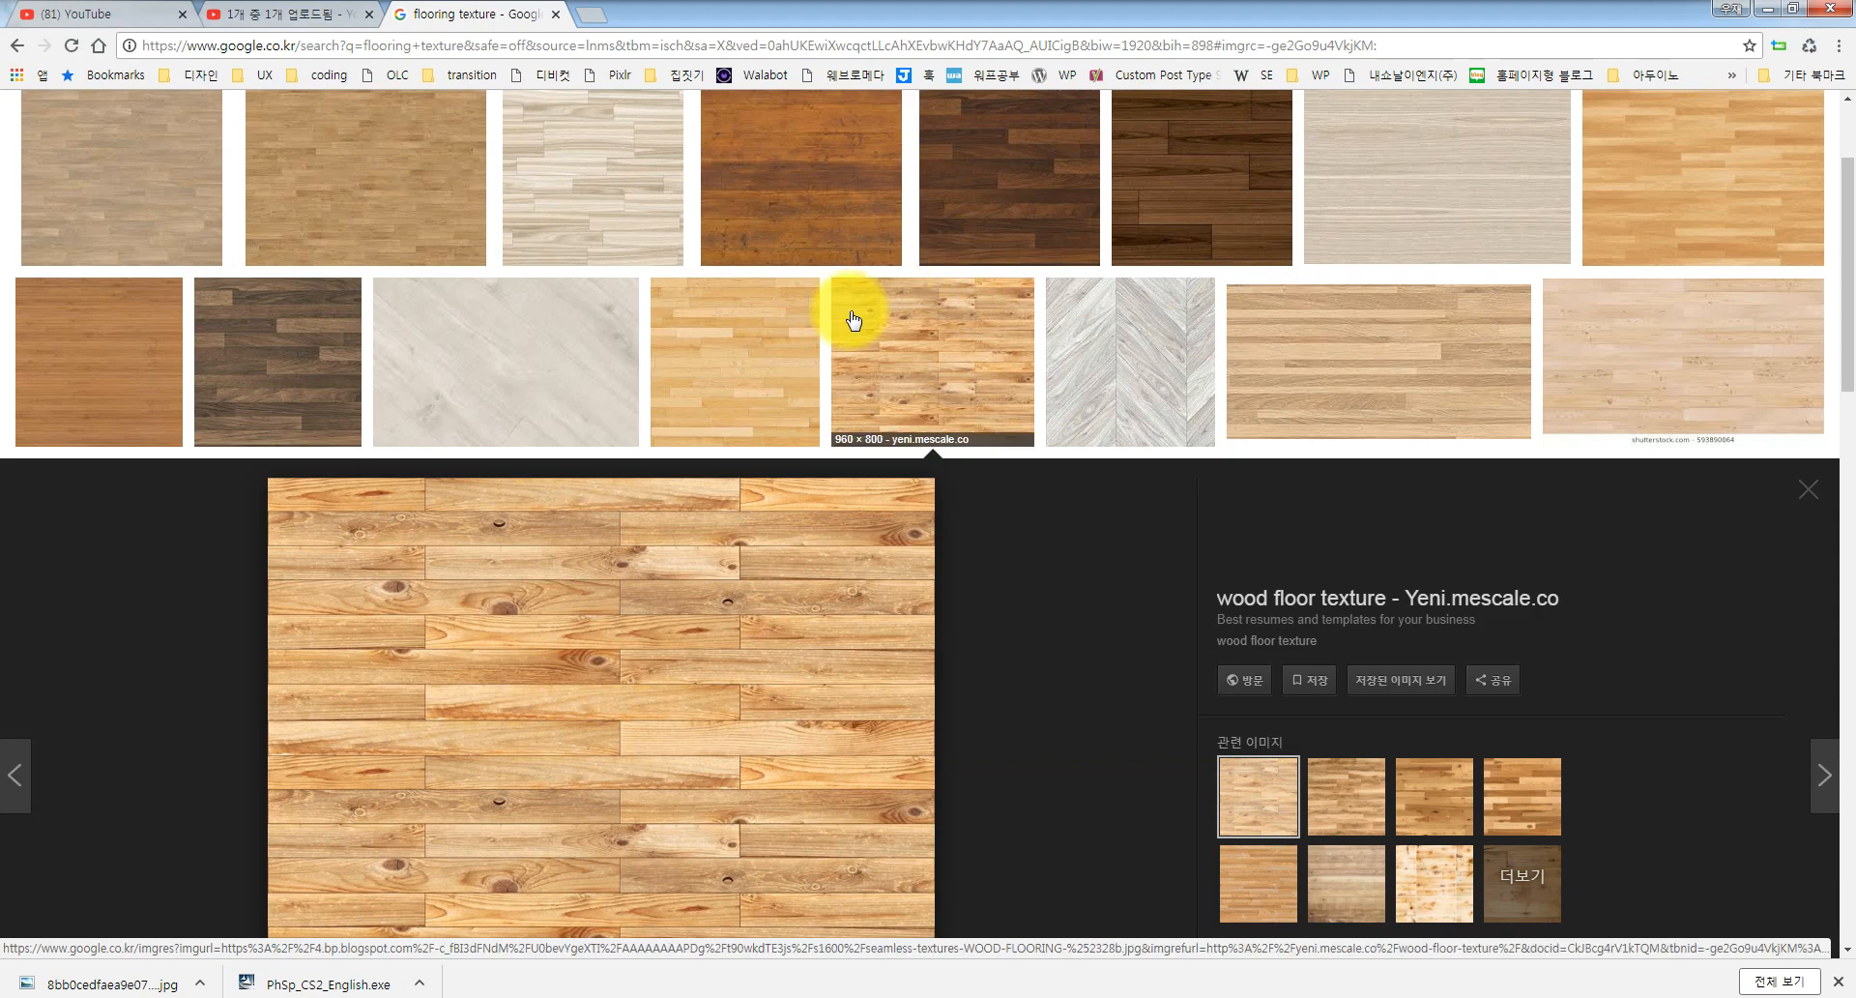
pyautogui.scroll(-2, 580, 800)
pyautogui.scroll(2, 851, 467)
pyautogui.hotkey('alt', 'Tab')
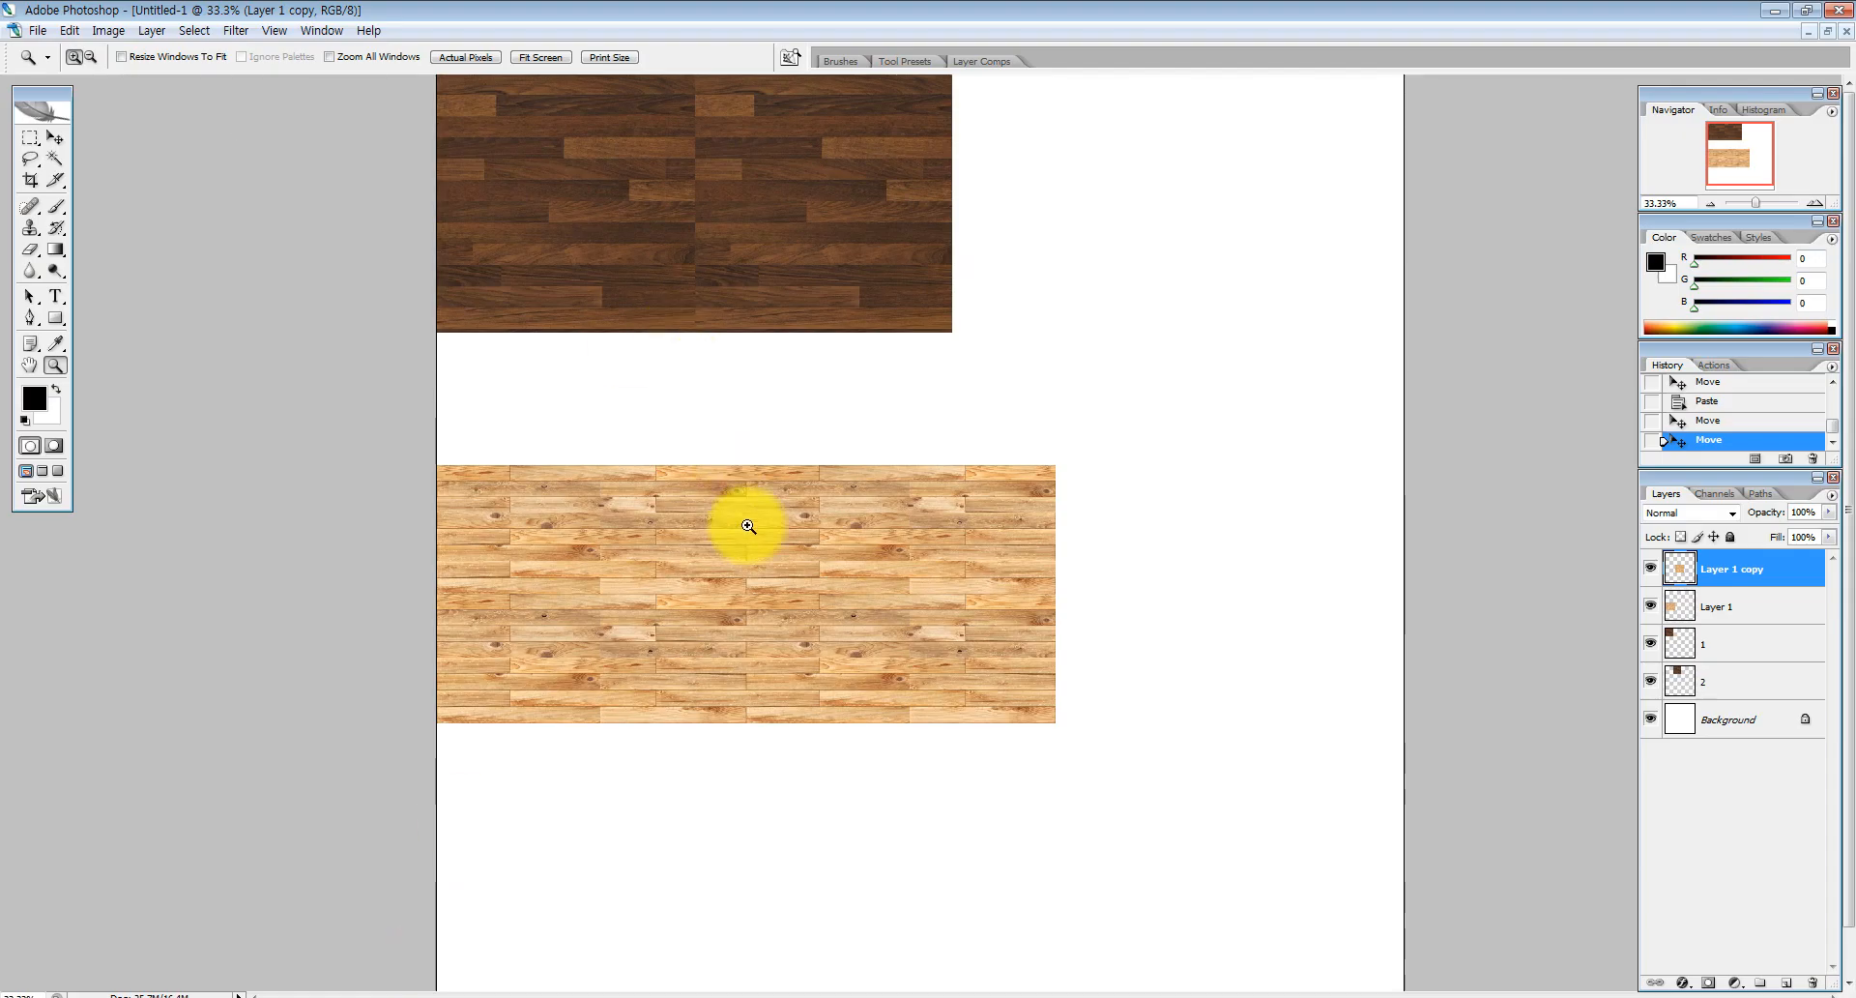
# Duplicate both light wood tiles directly beneath the originals to form a two-by-two block
pyautogui.scroll(-2, 748, 525)
pyautogui.click(55, 137)
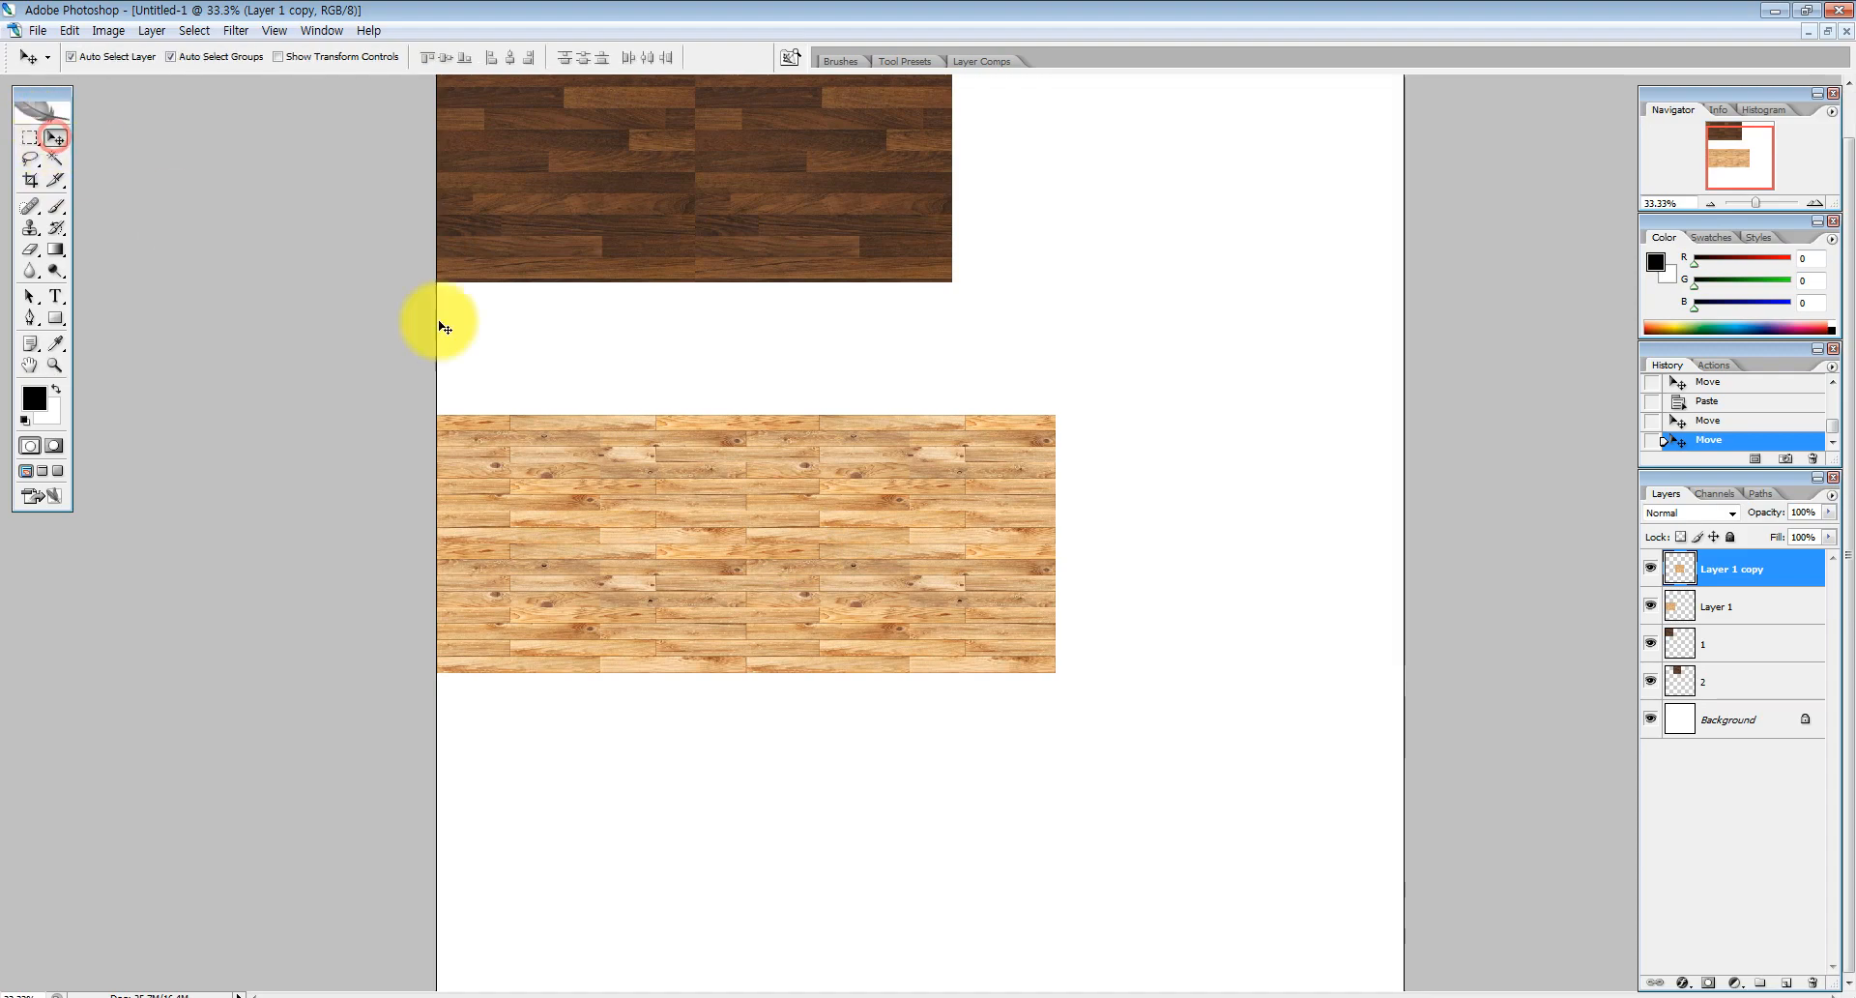
pyautogui.click(608, 513)
pyautogui.keyDown('shift'); pyautogui.click(953, 551); pyautogui.keyUp('shift')
pyautogui.moveTo(940, 510); pyautogui.dragTo(981, 758)
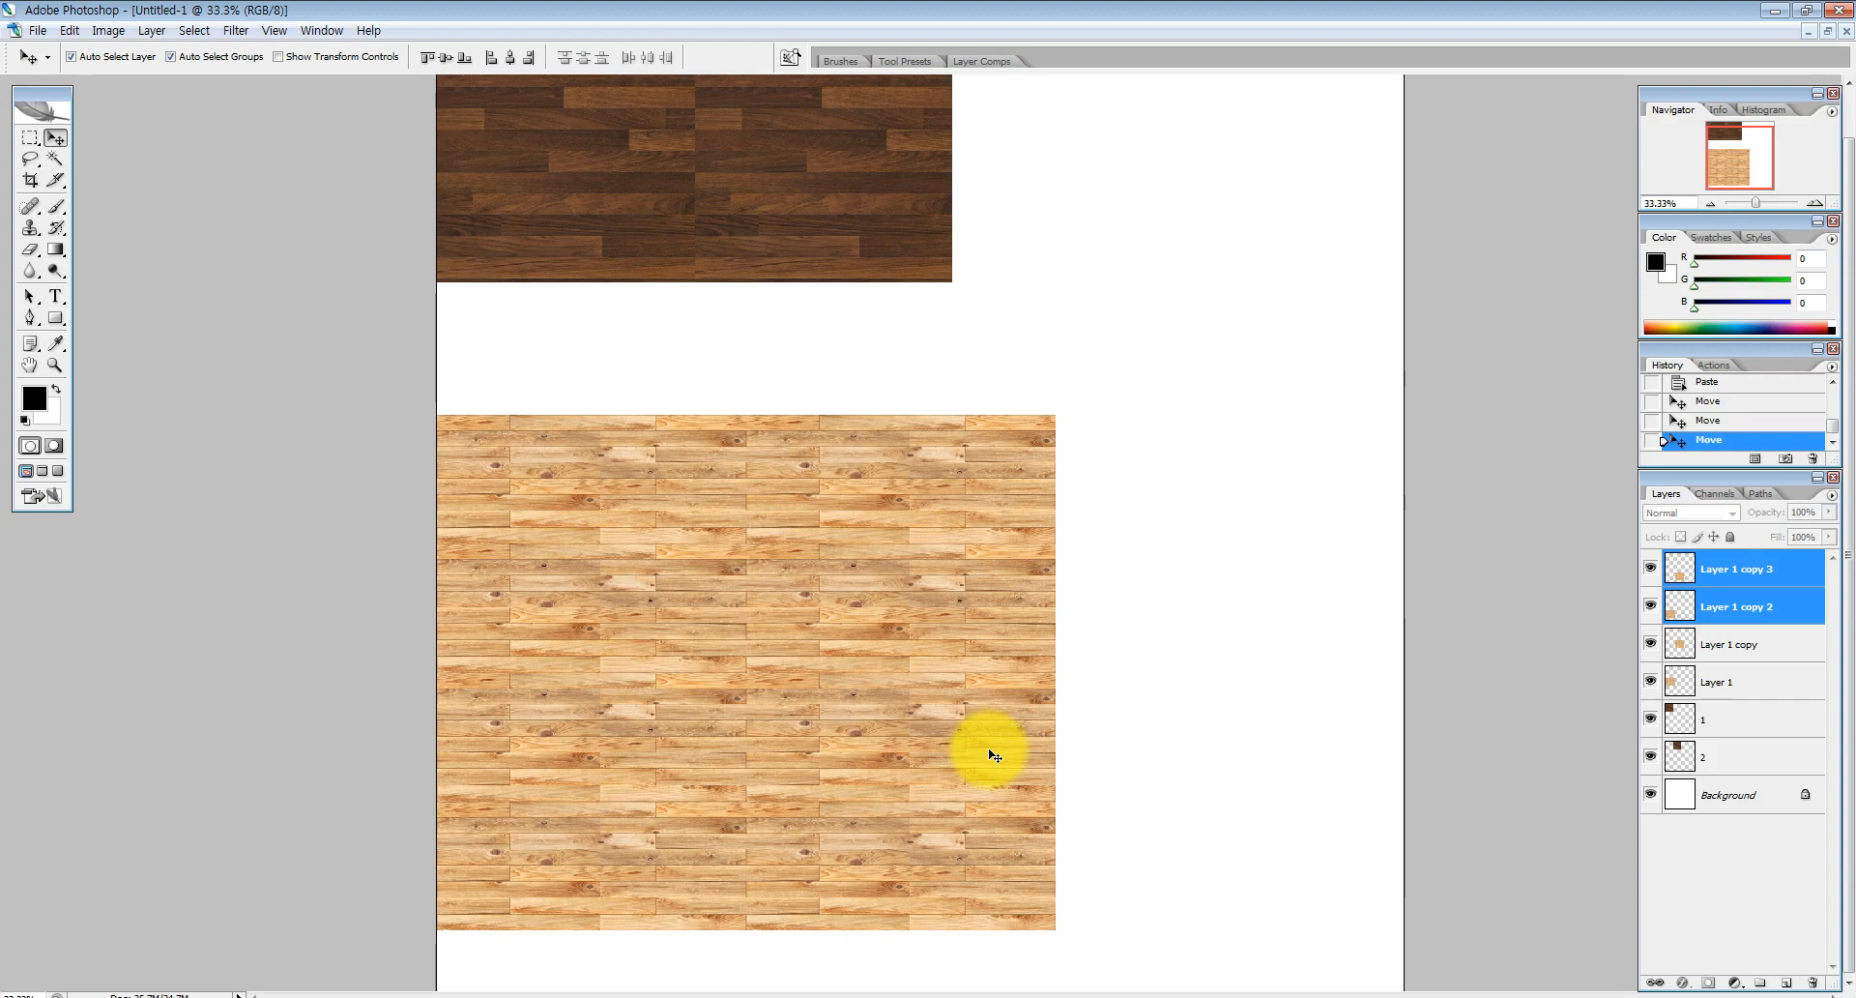
# Duplicate the two dark parquet tiles directly beneath the originals to form a two-by-two block
pyautogui.hotkey('ctrl', '-')
pyautogui.click(55, 137)
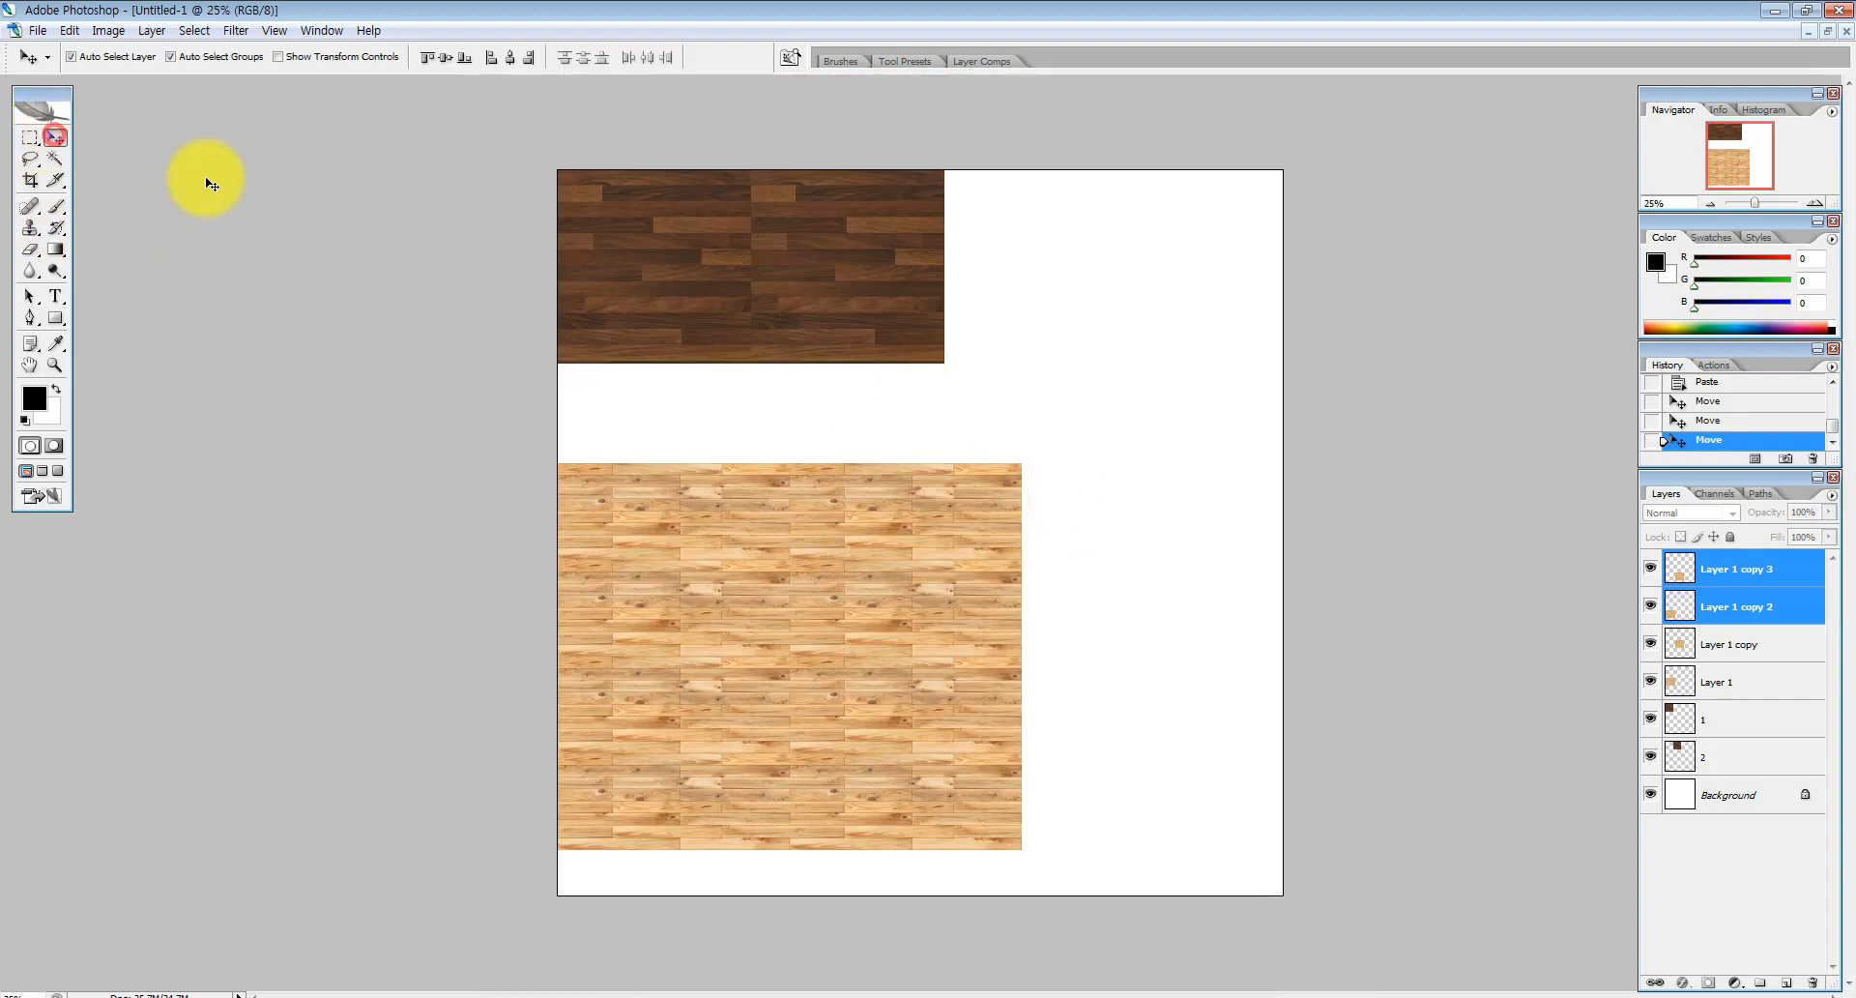
pyautogui.click(849, 248)
pyautogui.keyDown('shift'); pyautogui.click(662, 267); pyautogui.keyUp('shift')
pyautogui.moveTo(689, 317); pyautogui.dragTo(684, 427)
# Select all four light wood tiles and move them down and to the right, clear of the dark parquet block
pyautogui.click(945, 613)
pyautogui.keyDown('shift'); pyautogui.click(737, 595); pyautogui.keyUp('shift')
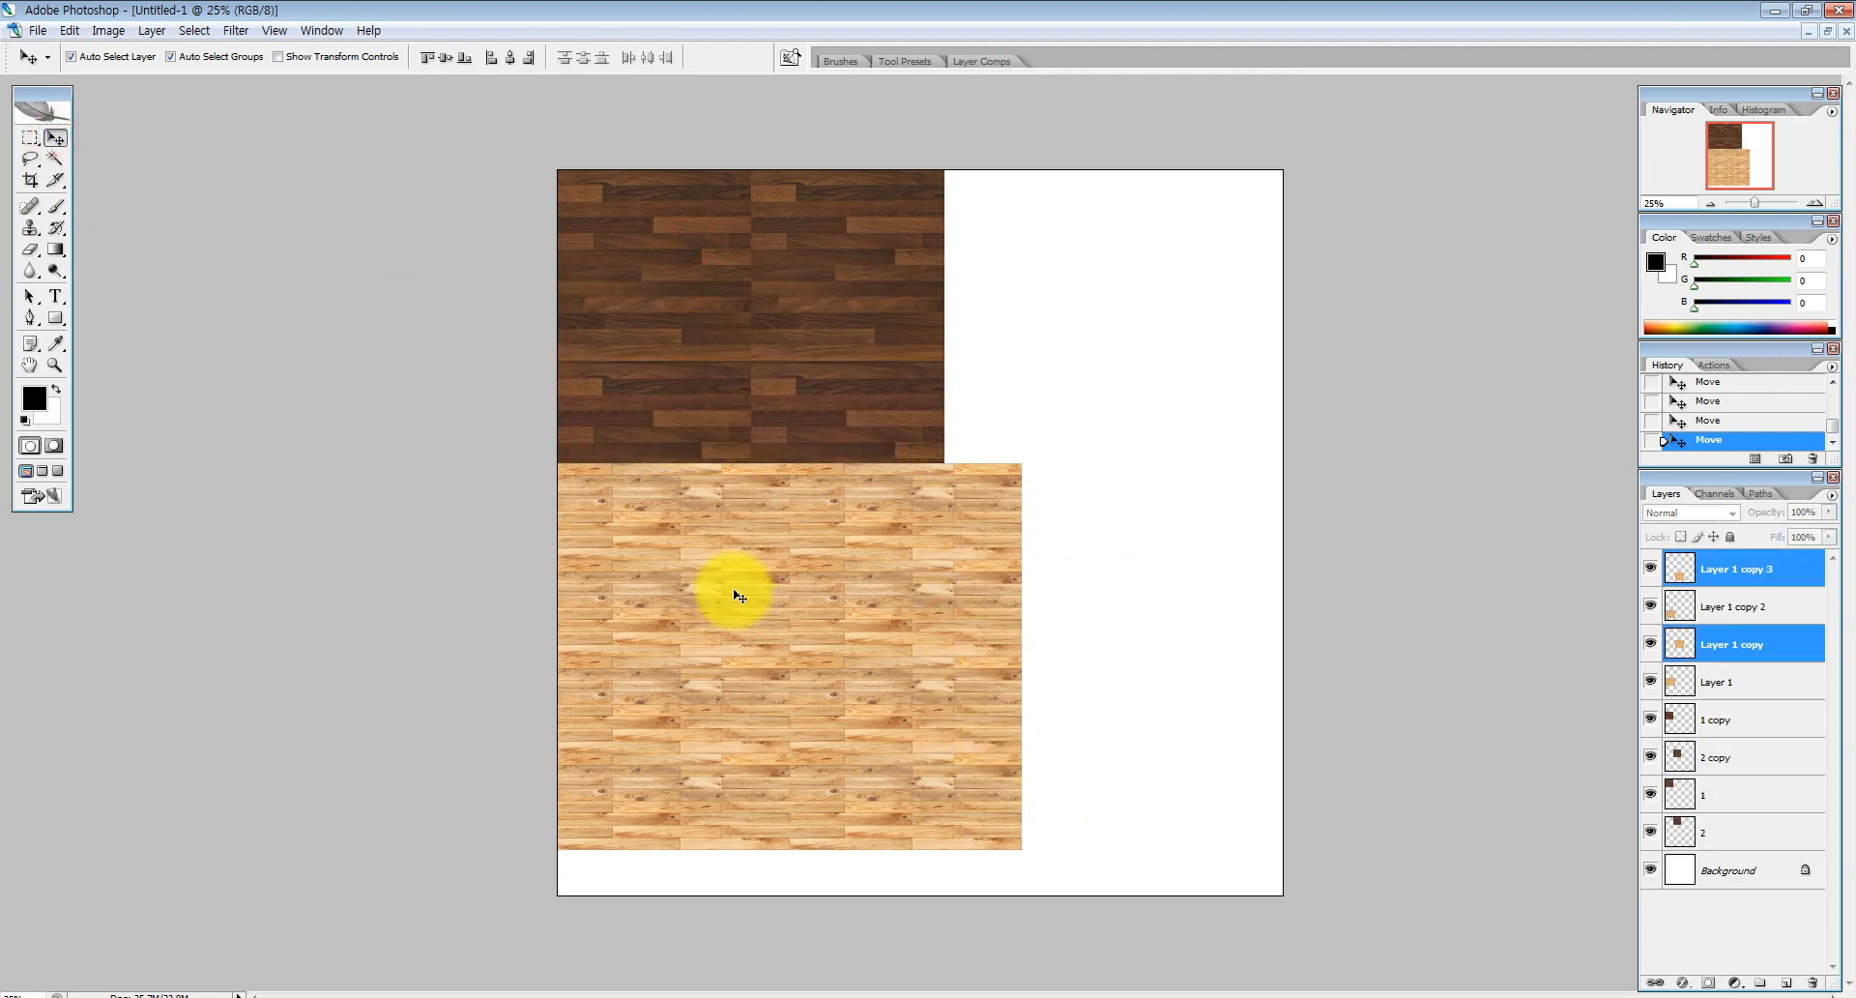
pyautogui.click(1228, 671)
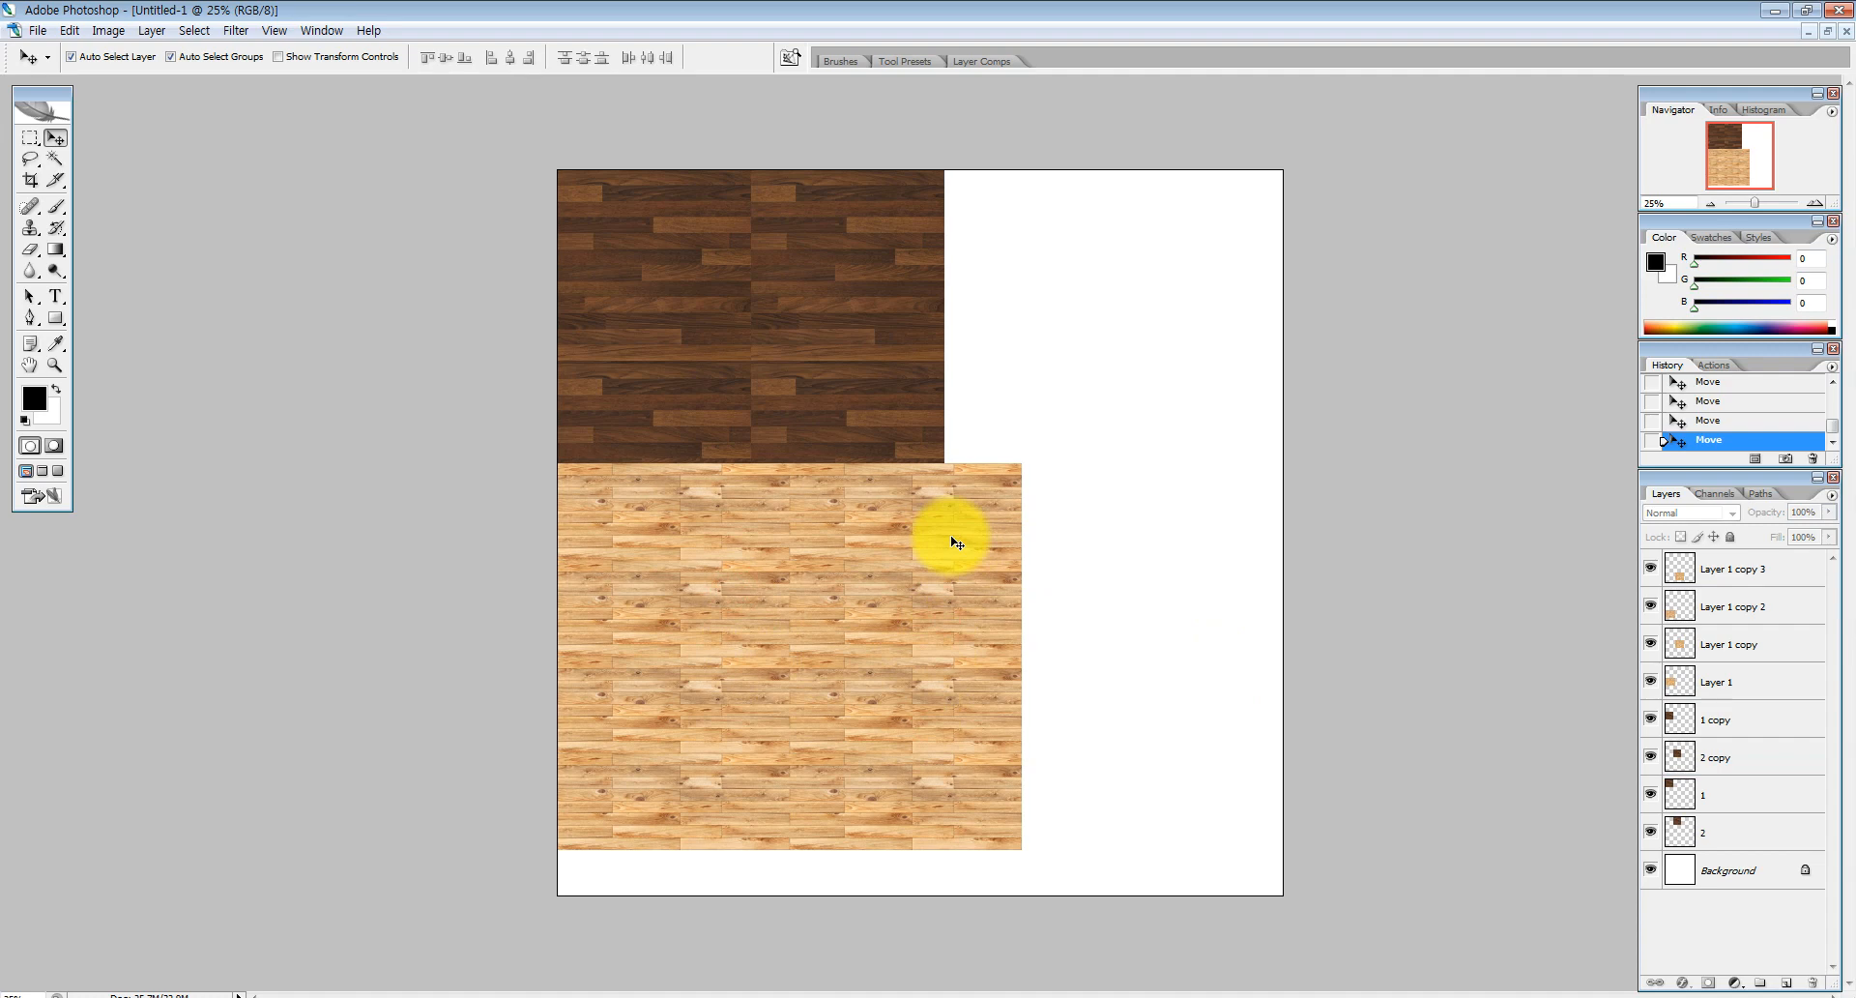
pyautogui.click(703, 542)
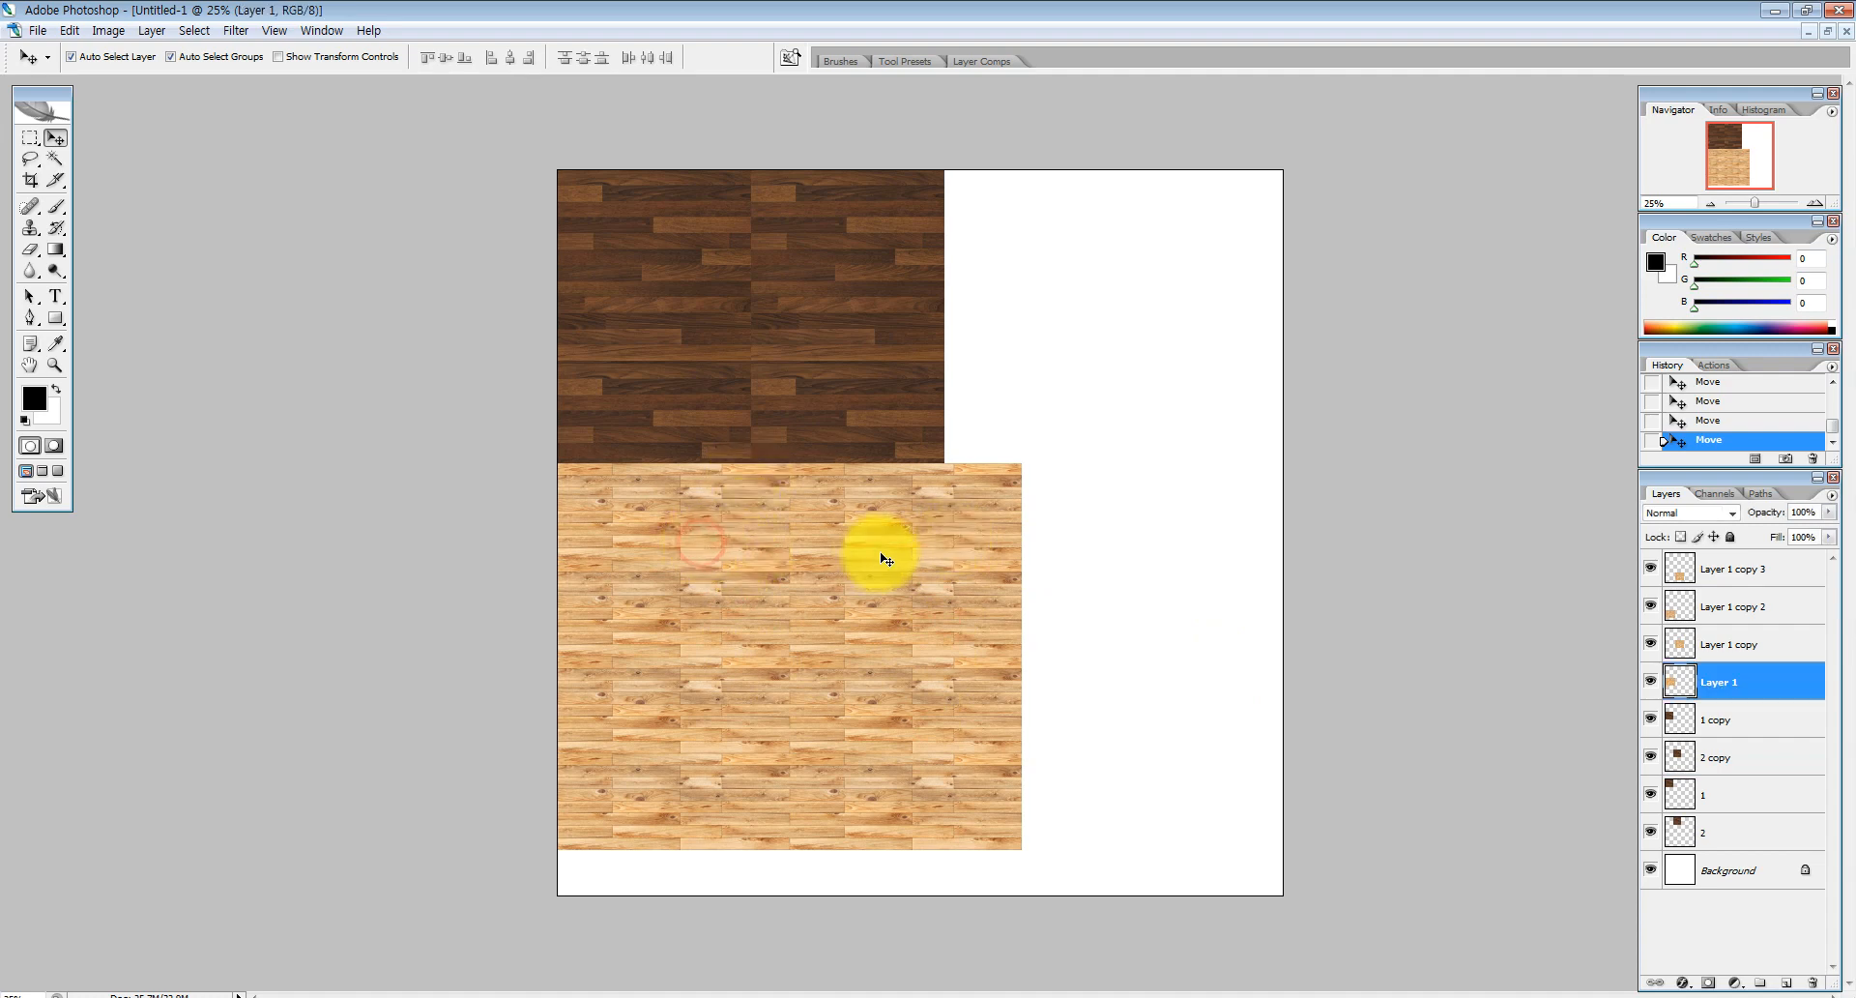
pyautogui.keyDown('shift'); pyautogui.click(924, 577); pyautogui.keyUp('shift')
pyautogui.keyDown('shift'); pyautogui.click(678, 759); pyautogui.keyUp('shift')
pyautogui.keyDown('shift'); pyautogui.click(919, 761); pyautogui.keyUp('shift')
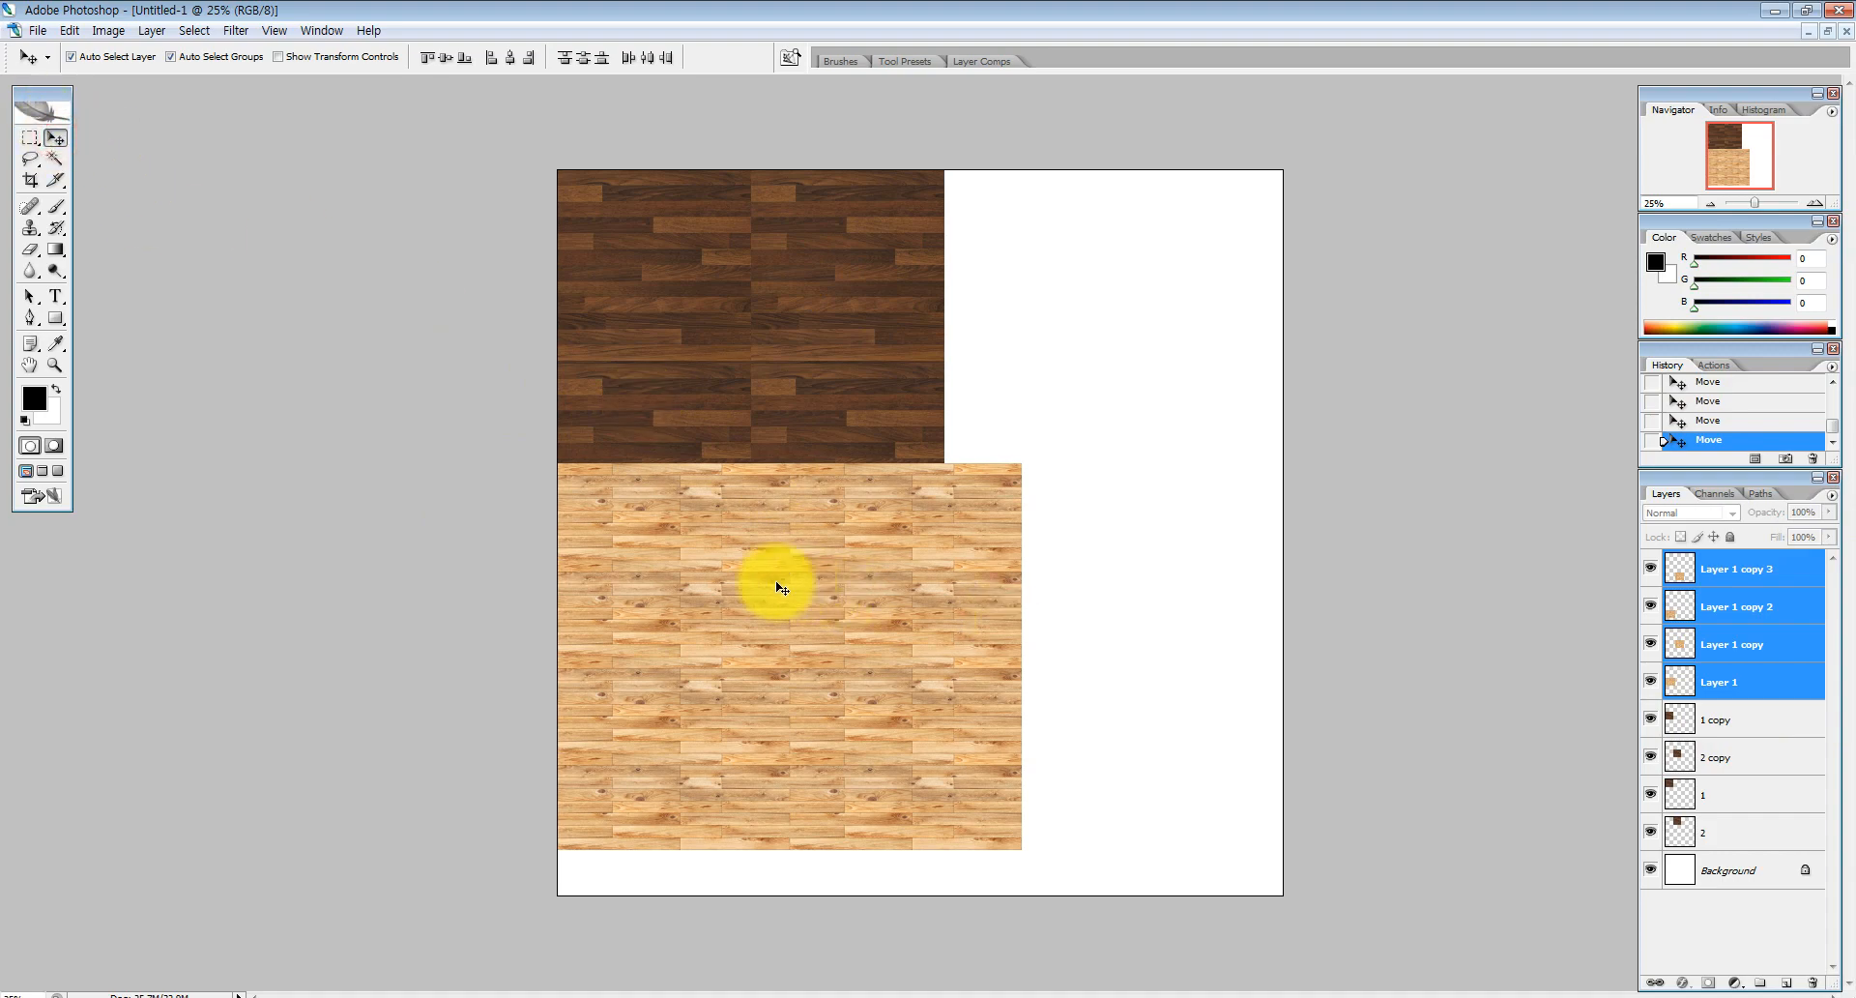
pyautogui.moveTo(682, 527); pyautogui.dragTo(859, 665)
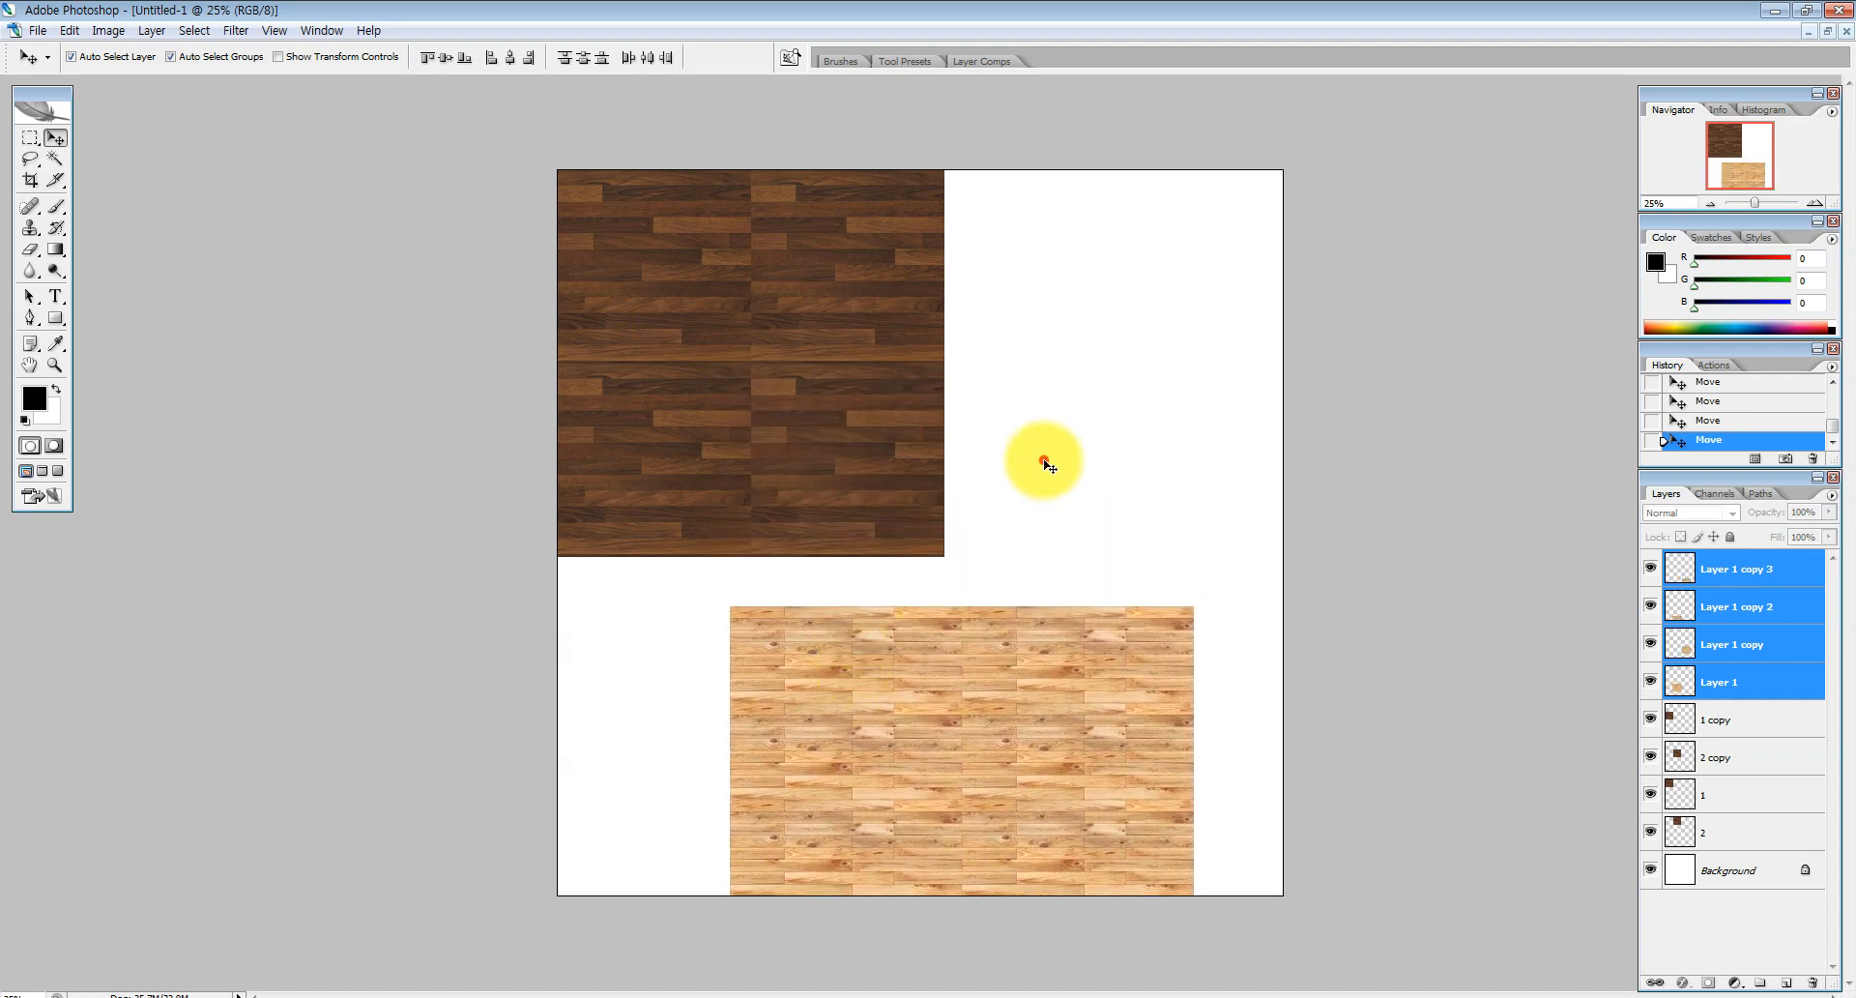
# Reposition the four light wood tiles so their upper edge lines up with the dark block's lower edge, and deselect them
pyautogui.click(1045, 462)
pyautogui.click(1129, 708)
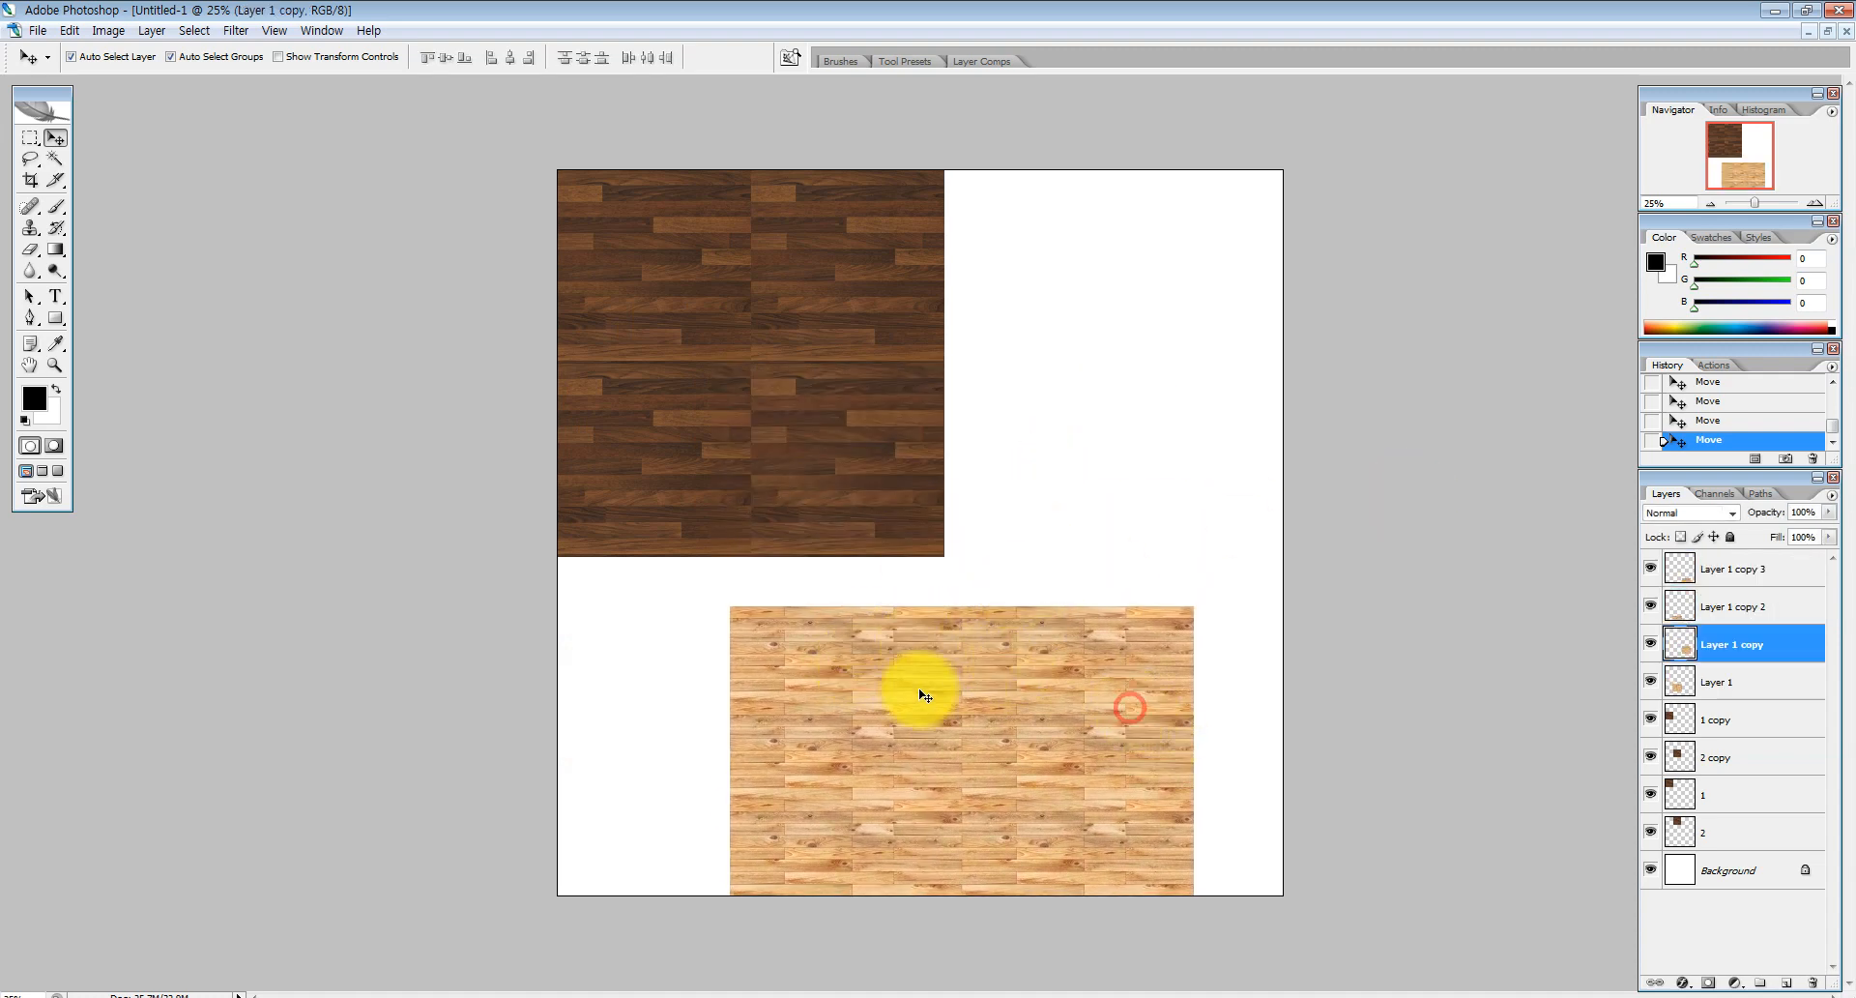
pyautogui.keyDown('shift'); pyautogui.click(923, 694); pyautogui.keyUp('shift')
pyautogui.keyDown('shift'); pyautogui.click(1089, 832); pyautogui.keyUp('shift')
pyautogui.keyDown('shift'); pyautogui.click(1082, 683); pyautogui.keyUp('shift')
pyautogui.moveTo(1082, 683); pyautogui.dragTo(1127, 627)
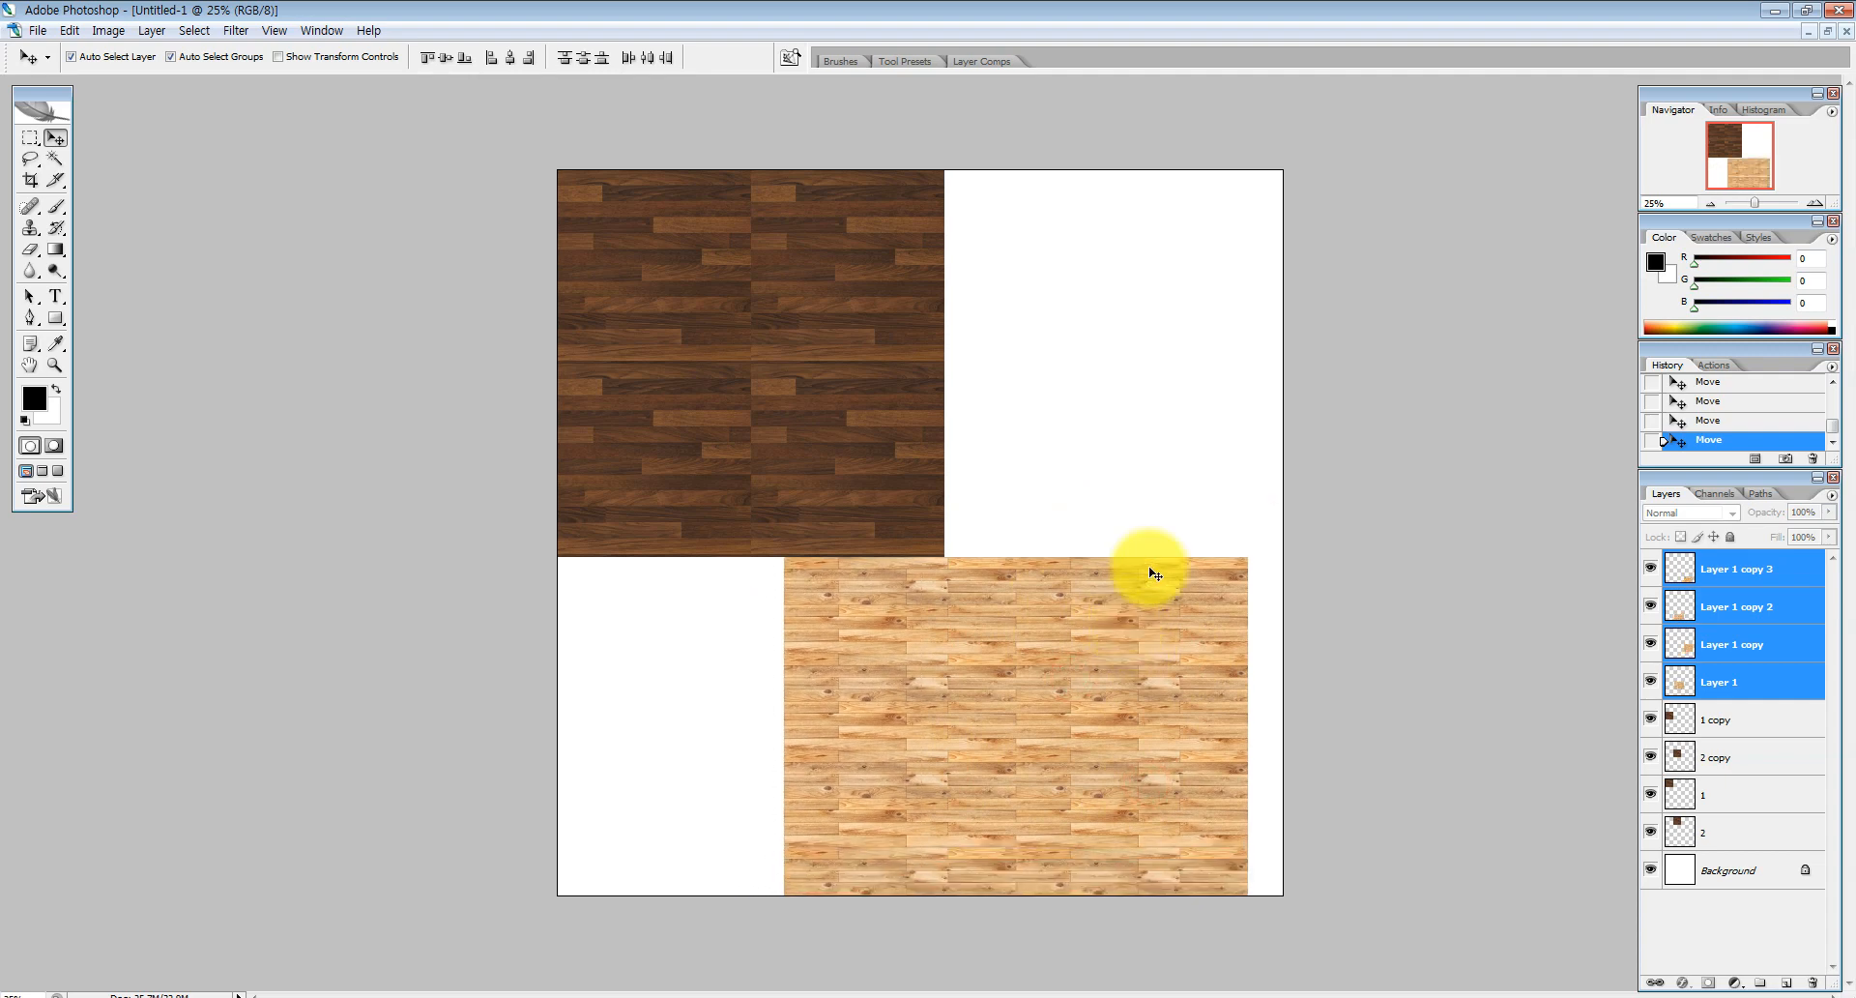
pyautogui.click(1204, 393)
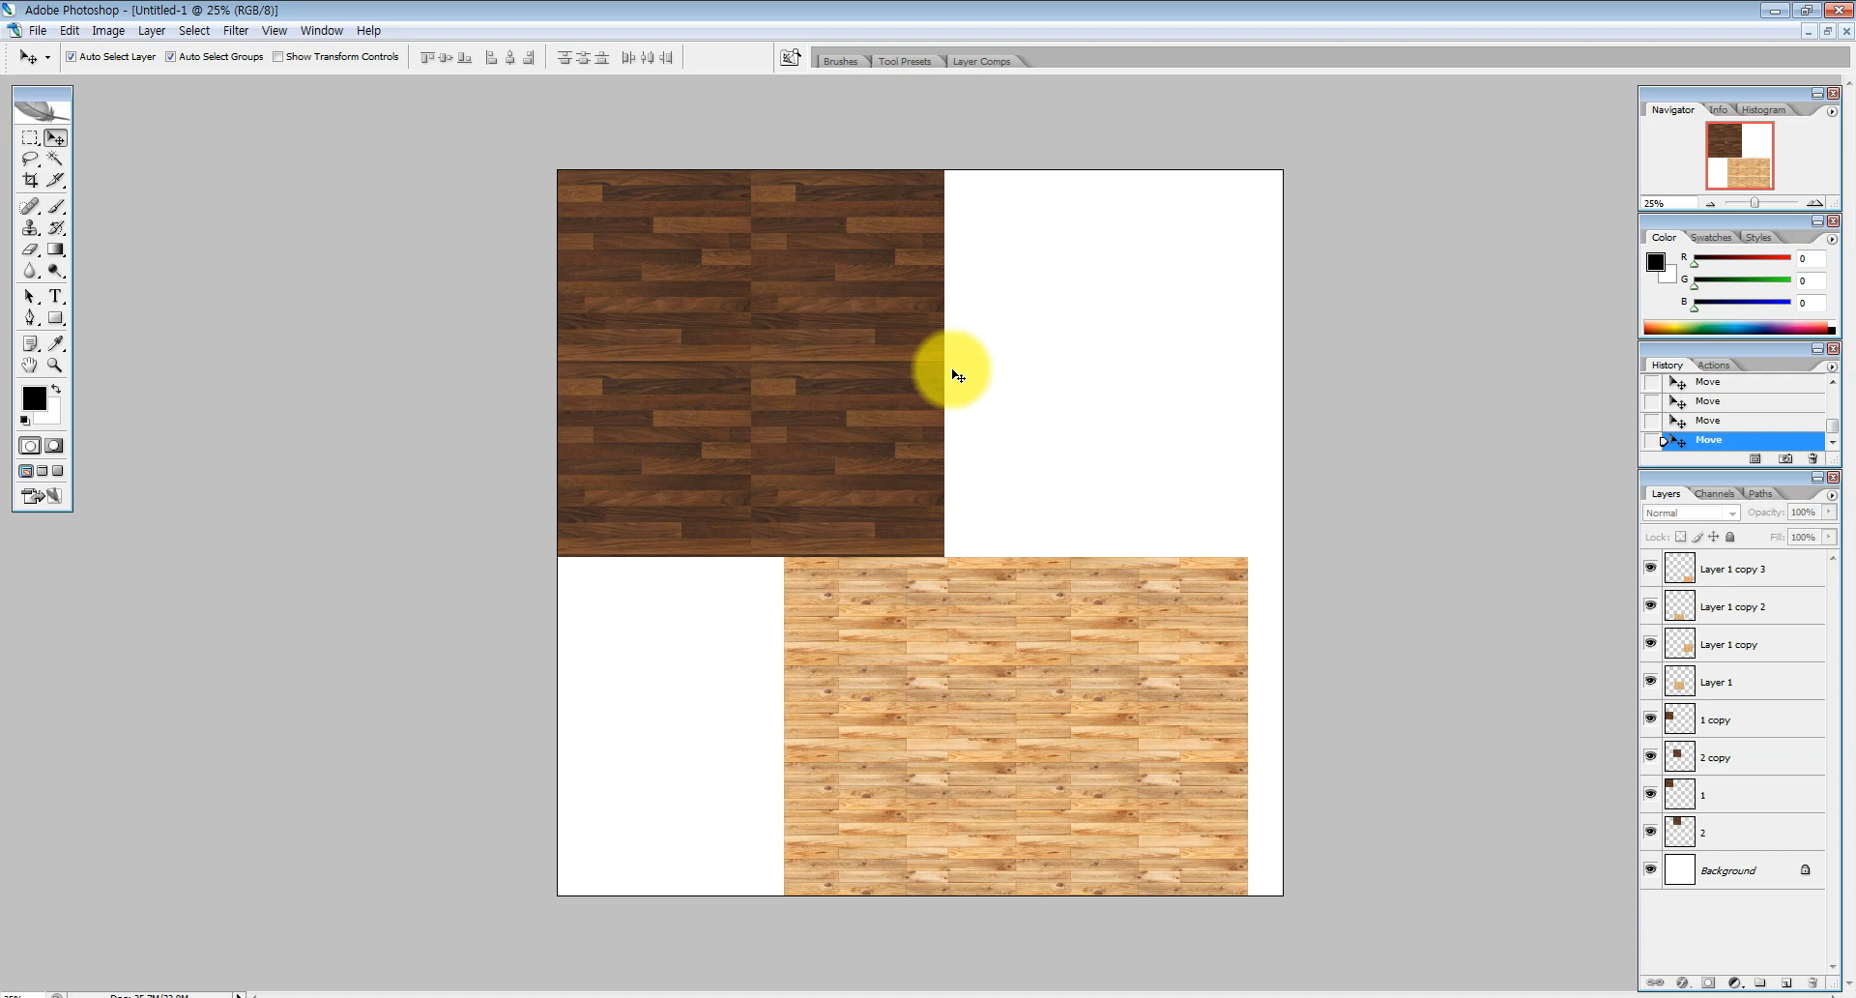
# Delete the two duplicated dark tiles in the lower row and the layer 2 tile, keeping only the layer 1 dark tile
pyautogui.moveTo(1035, 448); pyautogui.dragTo(602, 232)
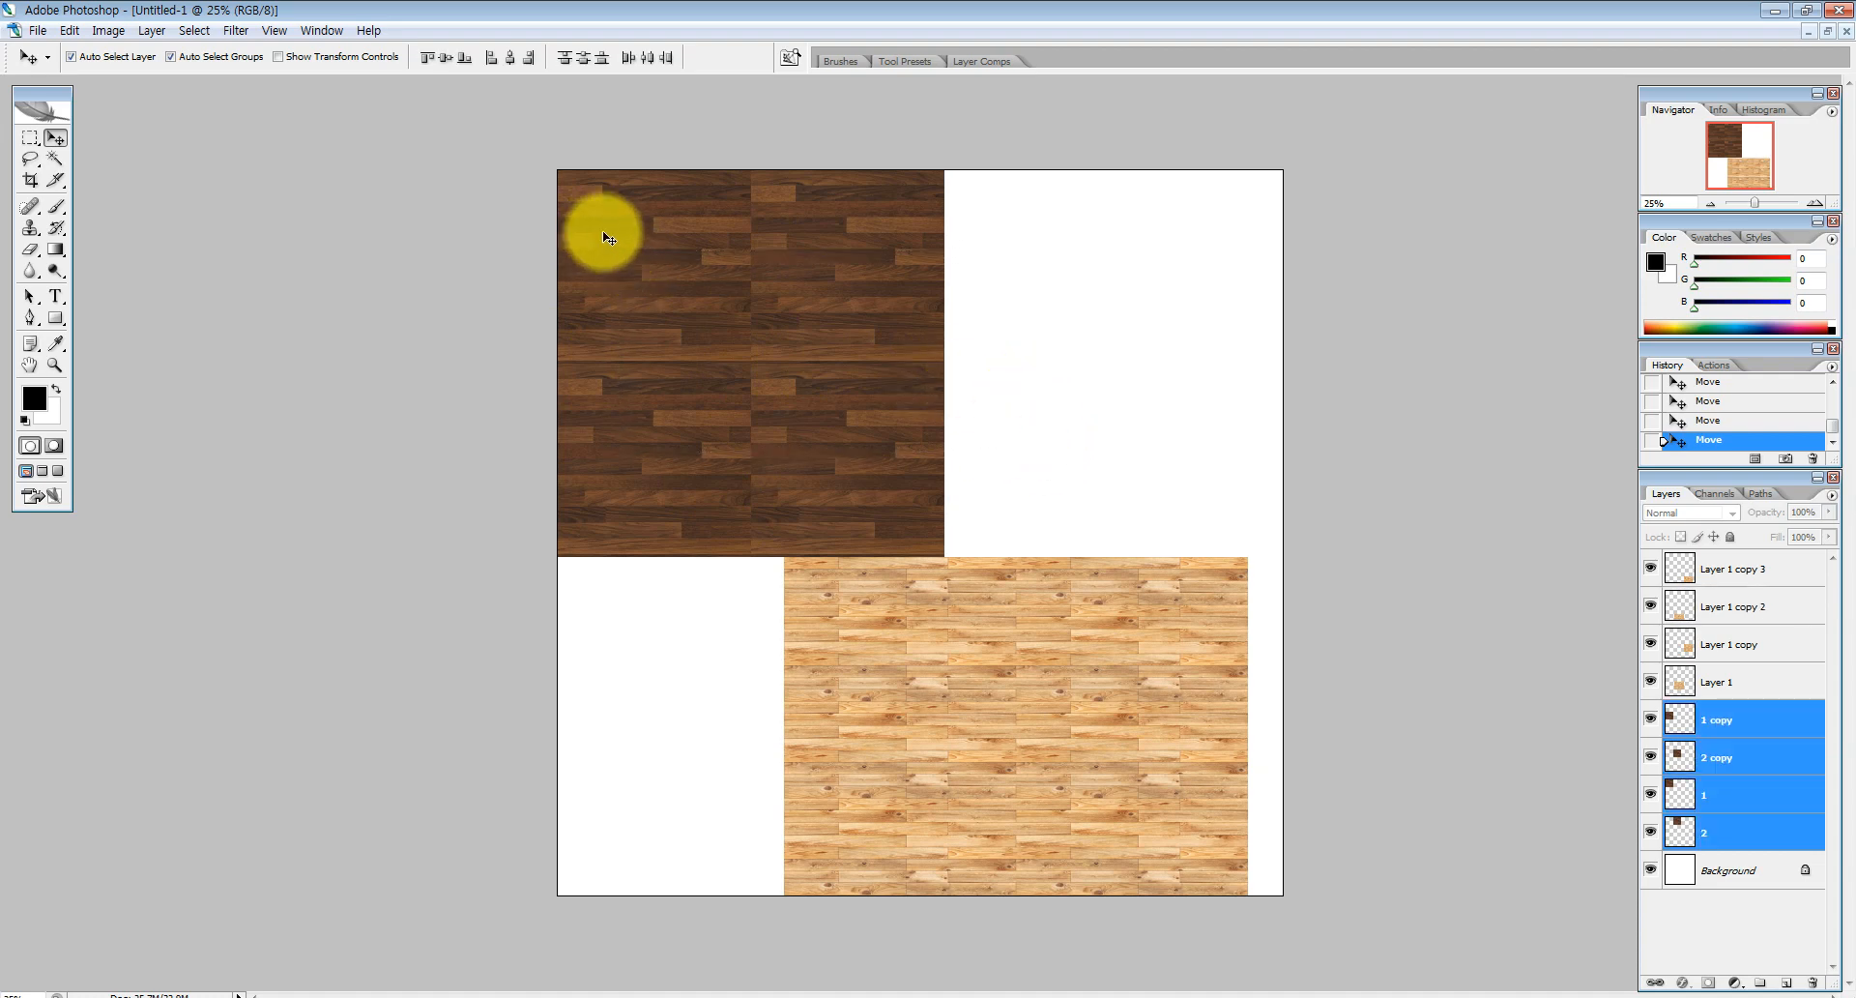
pyautogui.moveTo(1033, 486); pyautogui.dragTo(841, 360)
pyautogui.press('Delete')
pyautogui.click(894, 271)
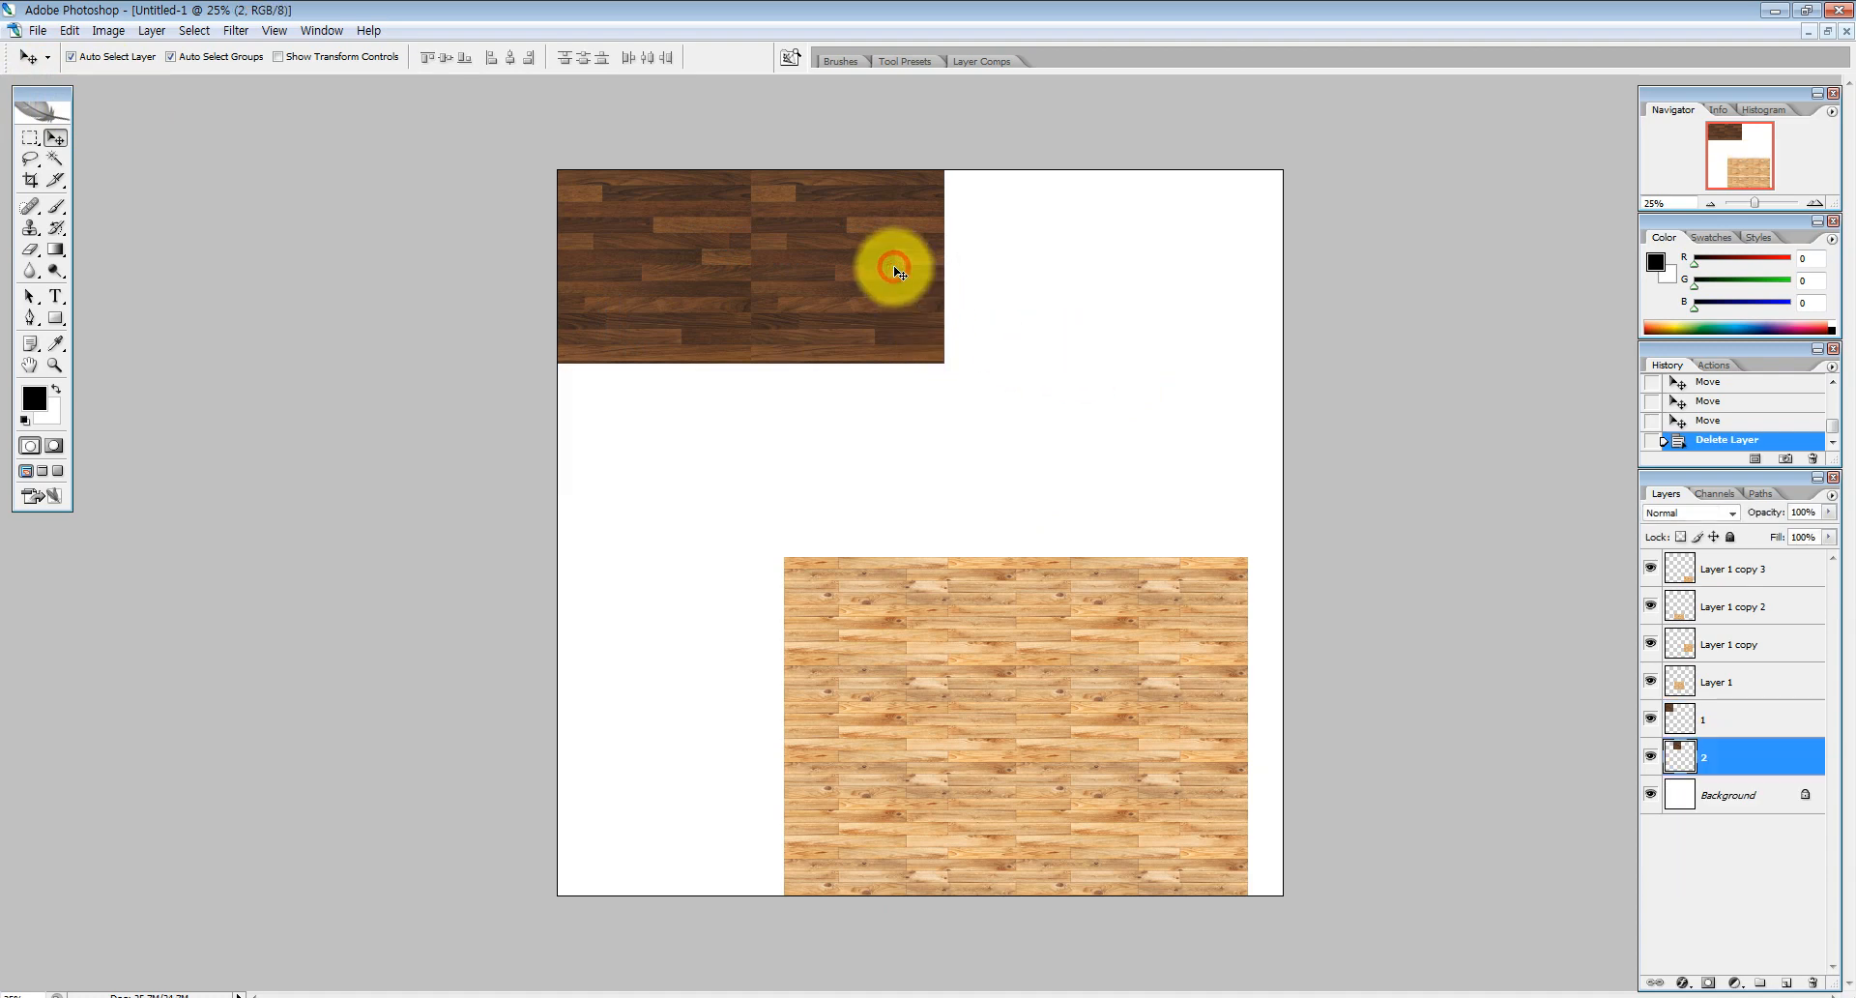
pyautogui.press('Delete')
# Move the four-tile light wood block against the canvas's left edge below the dark tile, and select its two right-hand tiles
pyautogui.moveTo(680, 455); pyautogui.dragTo(880, 614)
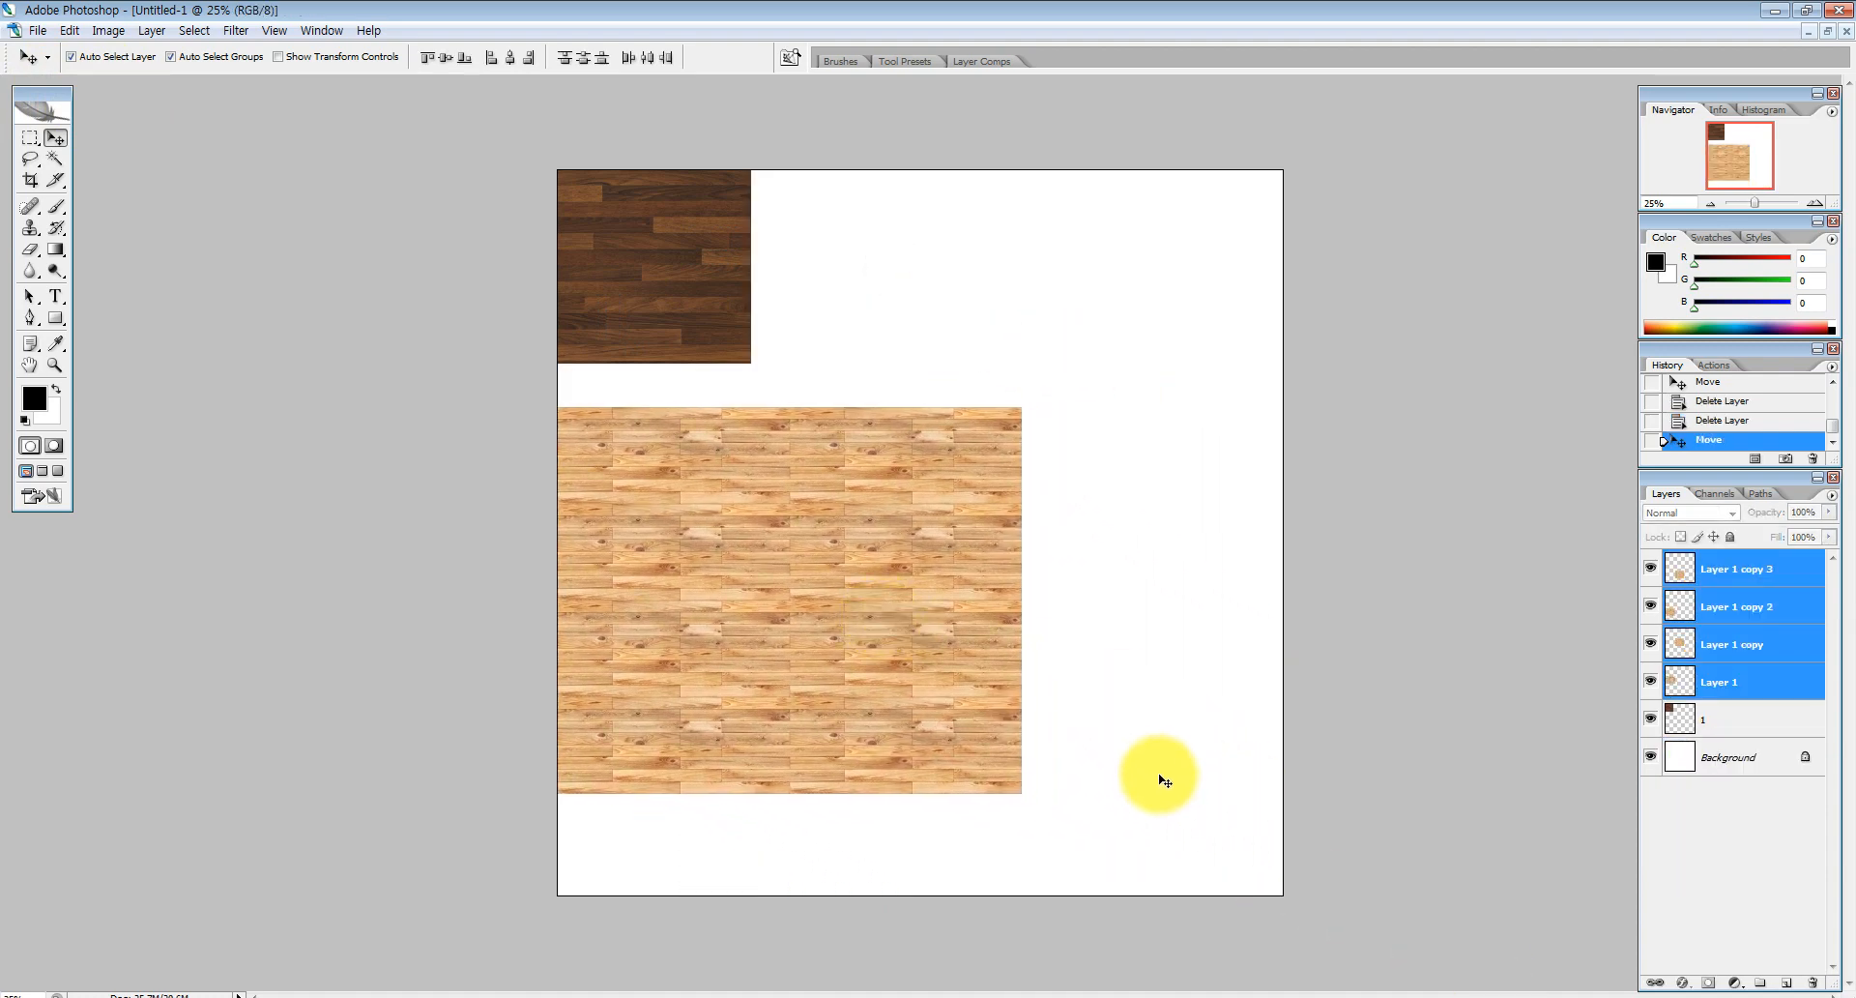
pyautogui.moveTo(1160, 789); pyautogui.dragTo(921, 473)
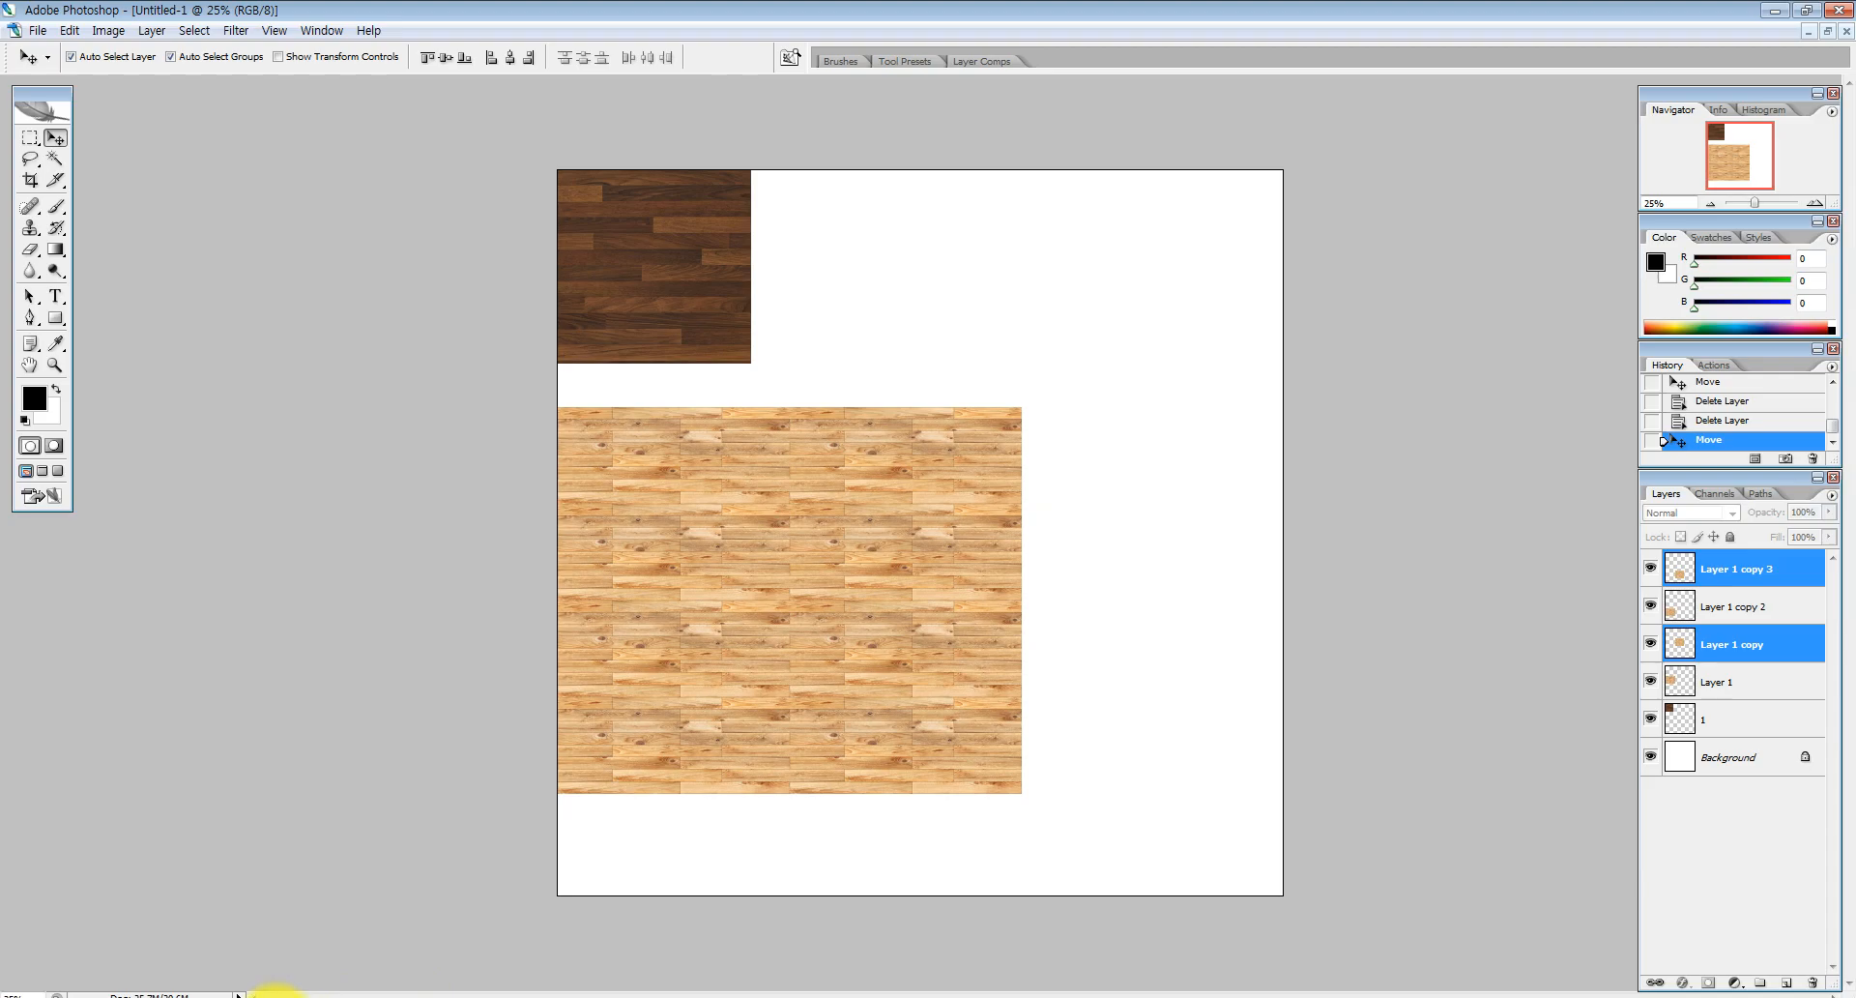
# Switch to SketchUp to examine how the dark parquet texture repeats across the floor plan, and return to Photoshop
pyautogui.click(276, 997)
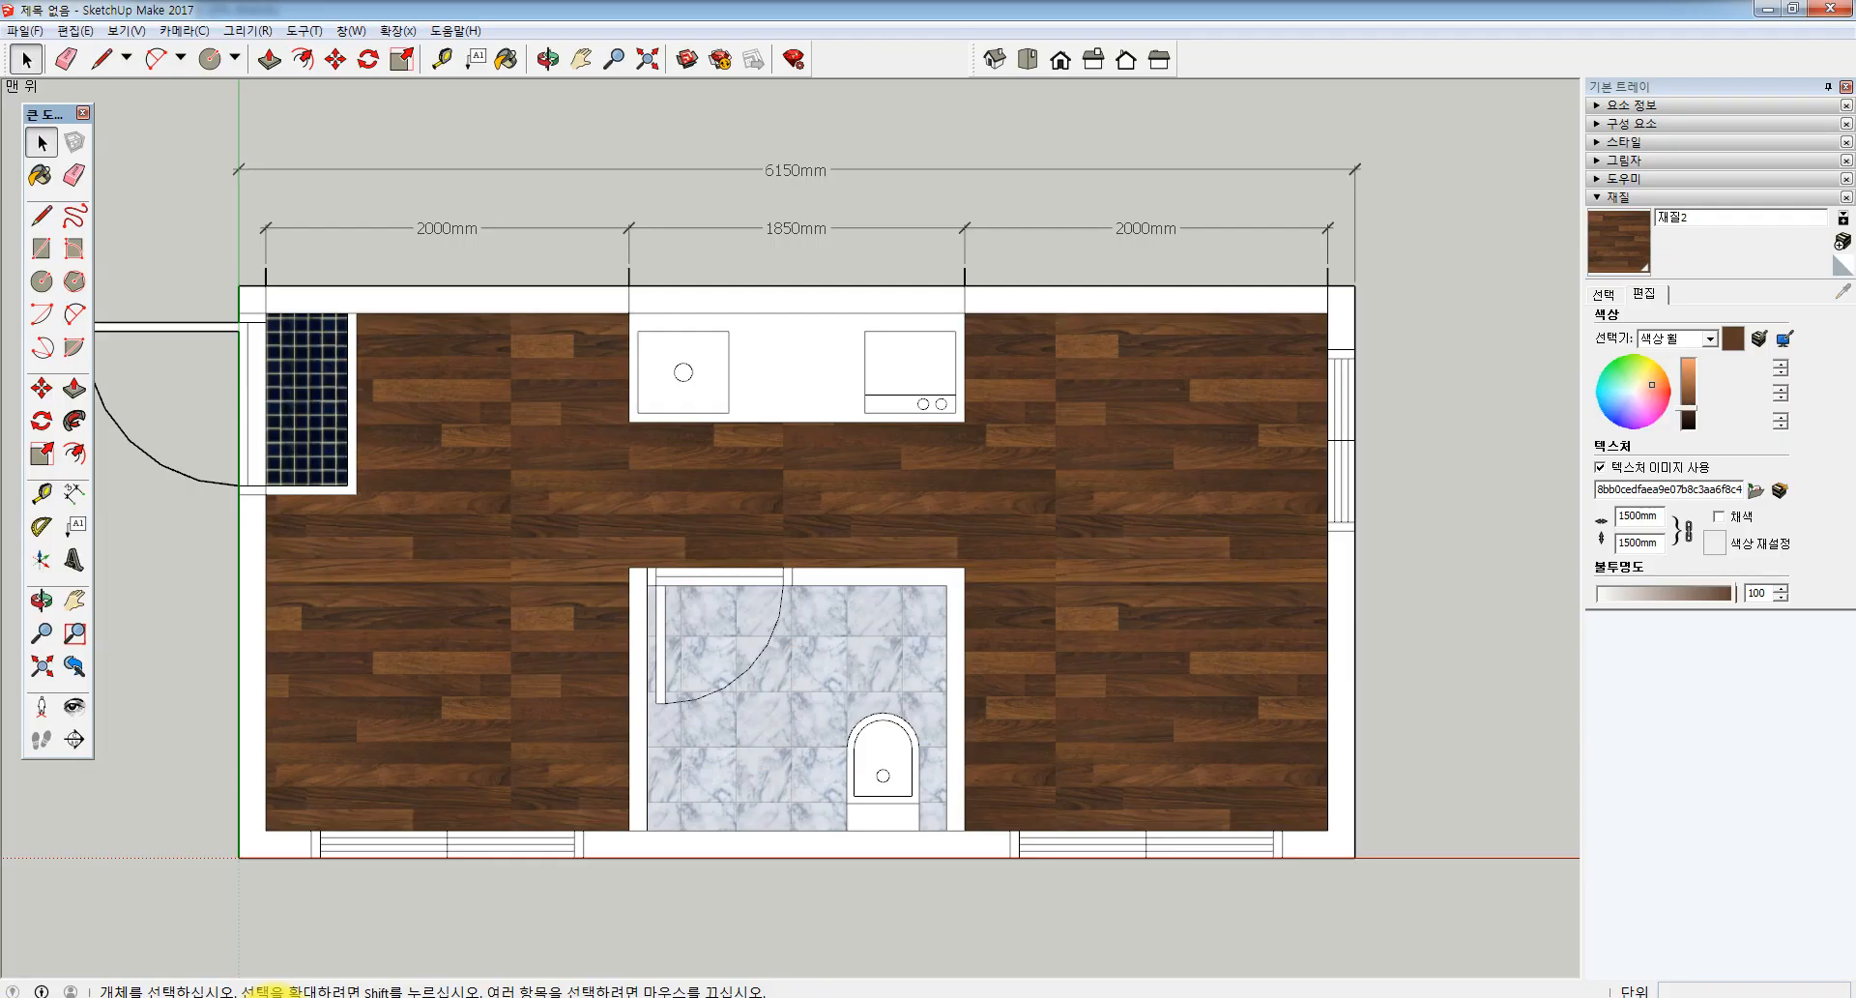
pyautogui.click(578, 439)
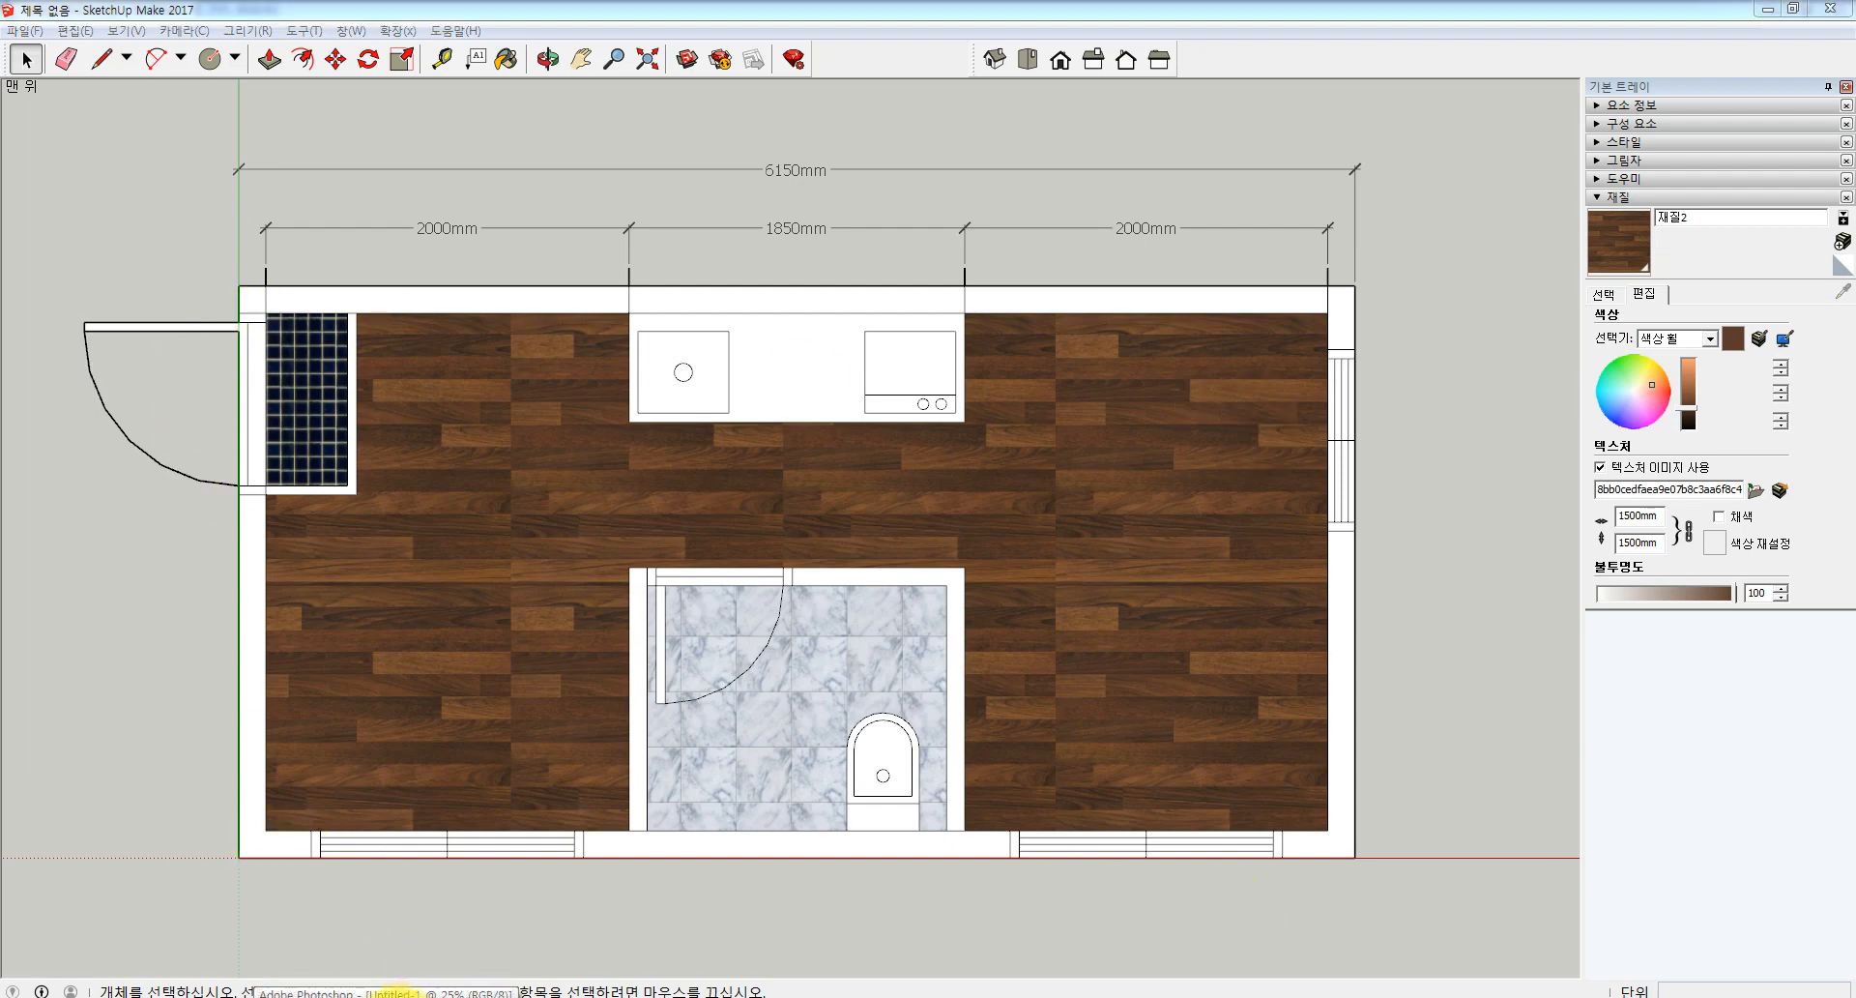
pyautogui.click(397, 993)
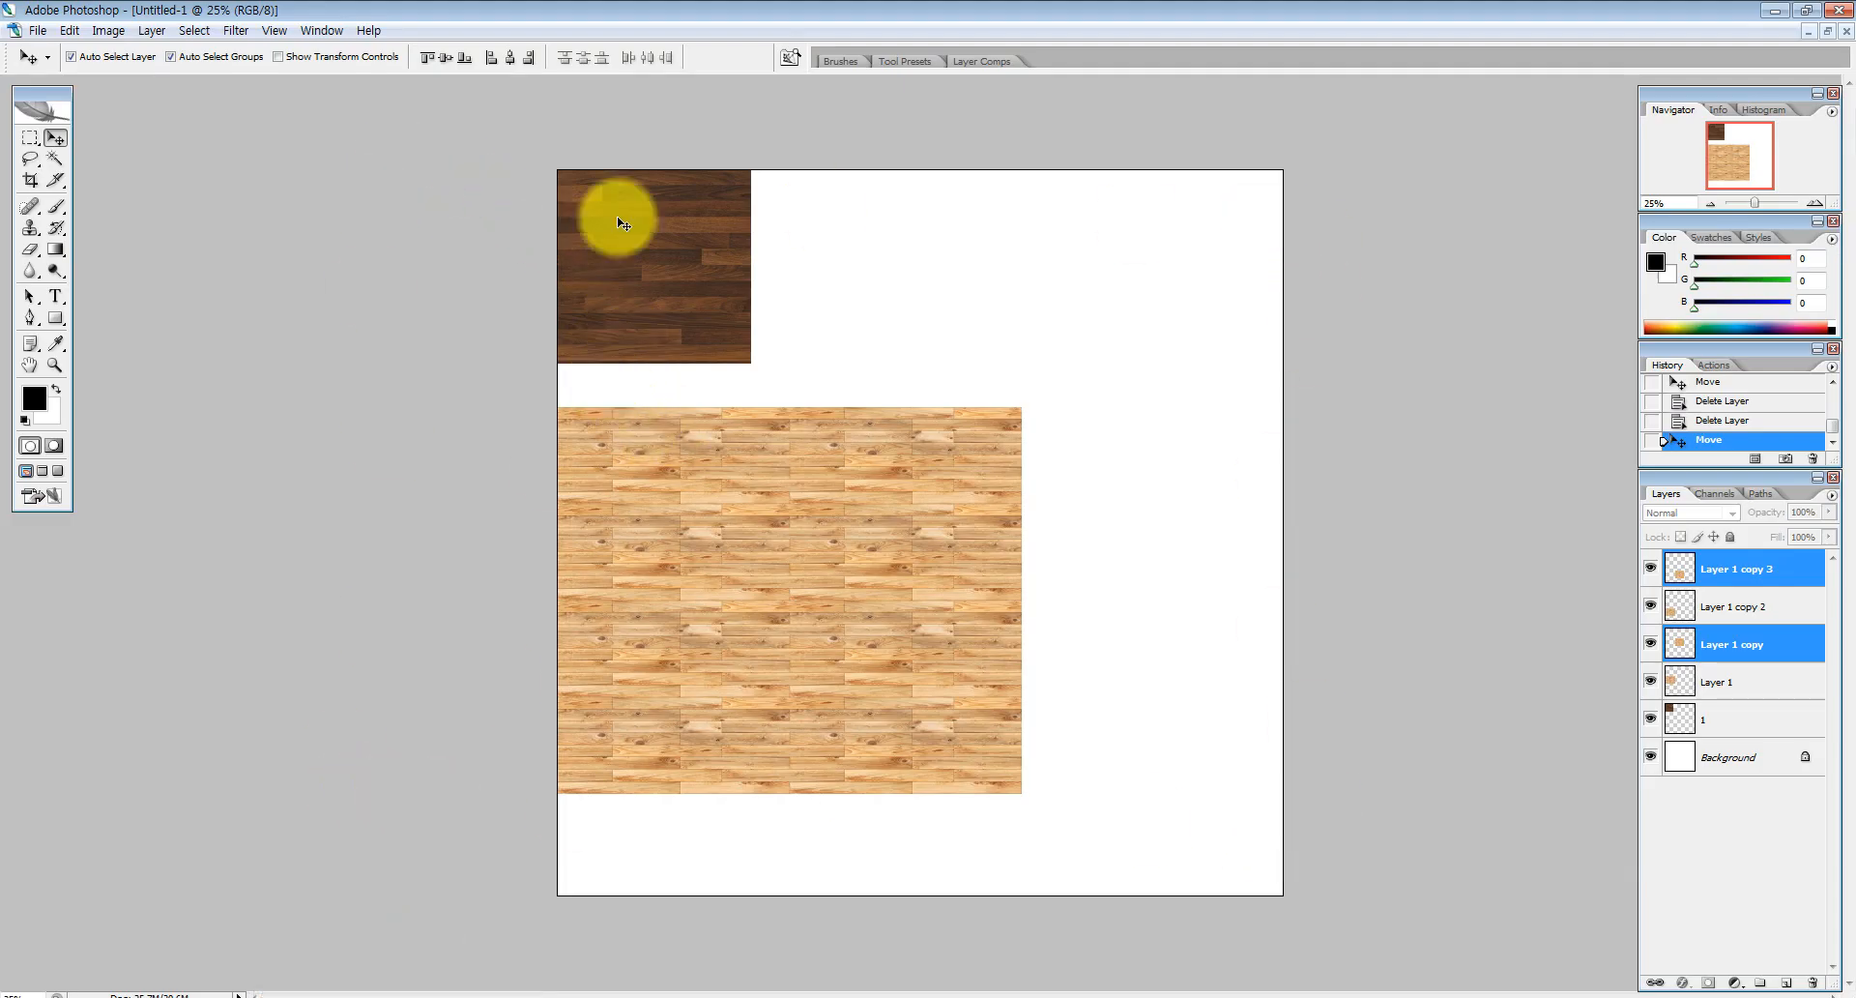
# Create a new blank document 5000 pixels wide and 5000 pixels high
pyautogui.click(36, 30)
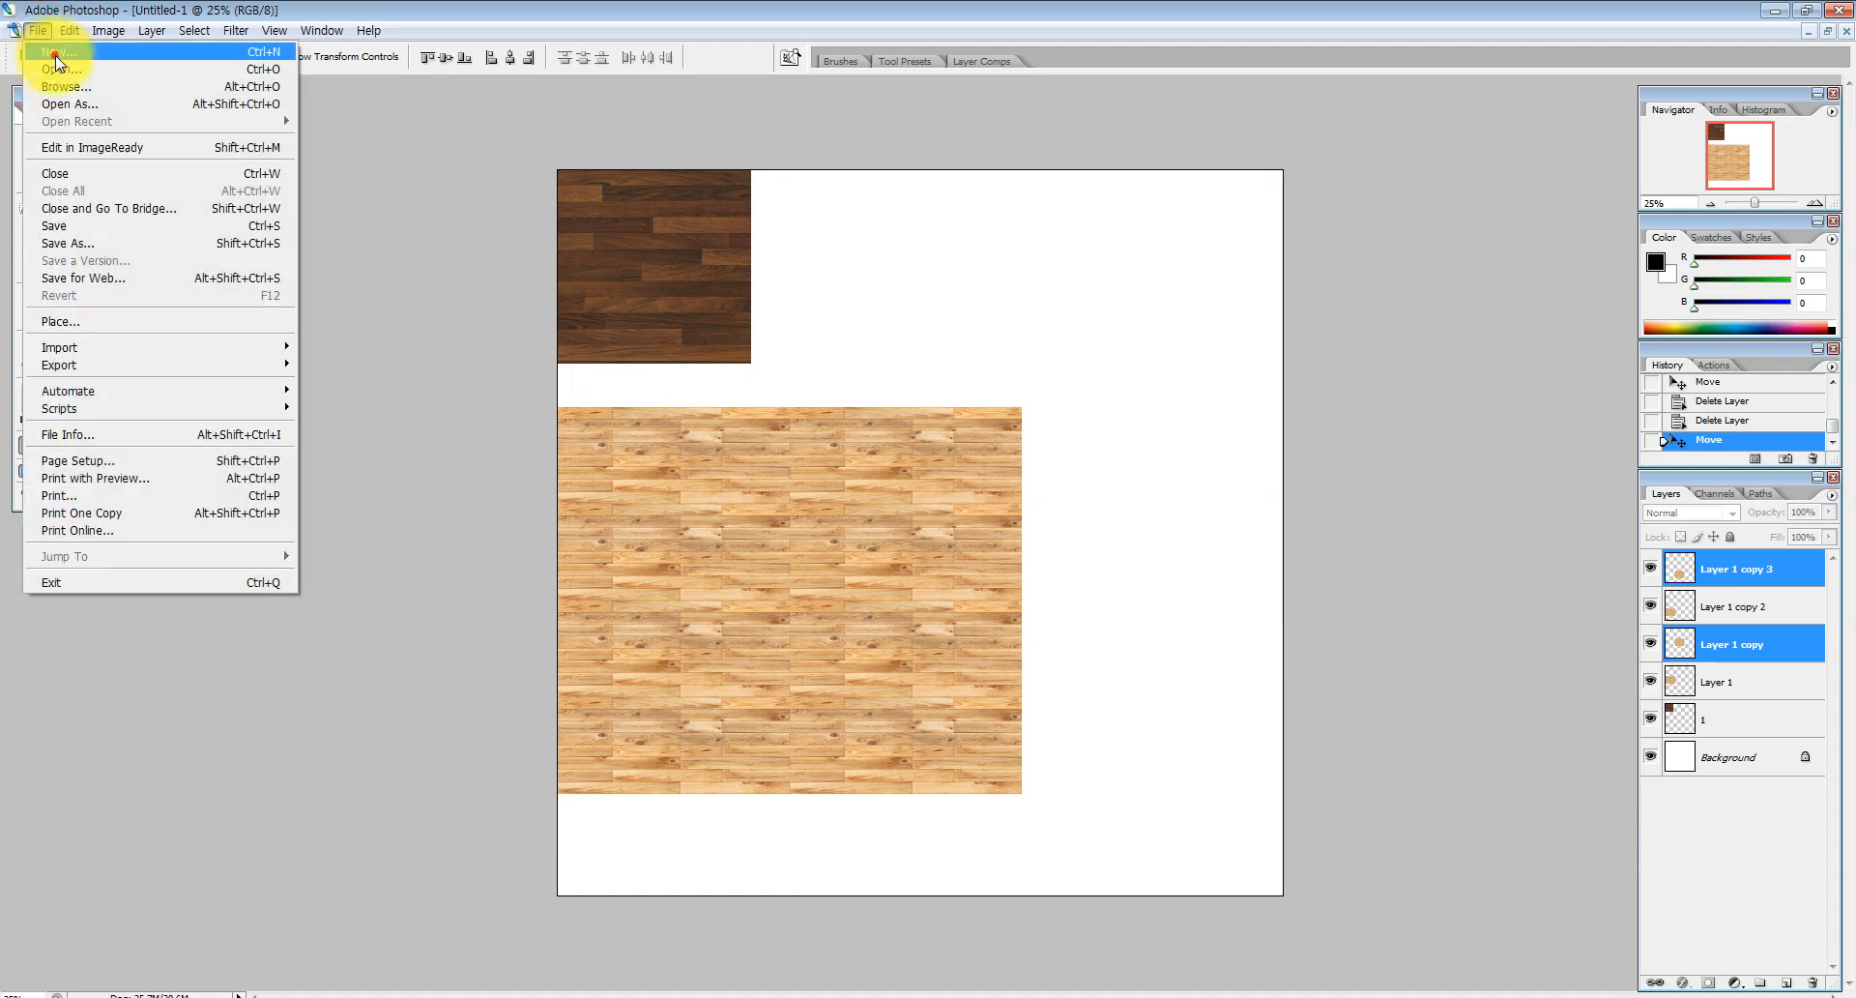
pyautogui.click(56, 53)
pyautogui.doubleClick(831, 333)
pyautogui.write('5000')
pyautogui.doubleClick(842, 363)
pyautogui.write('5000')
pyautogui.click(1125, 278)
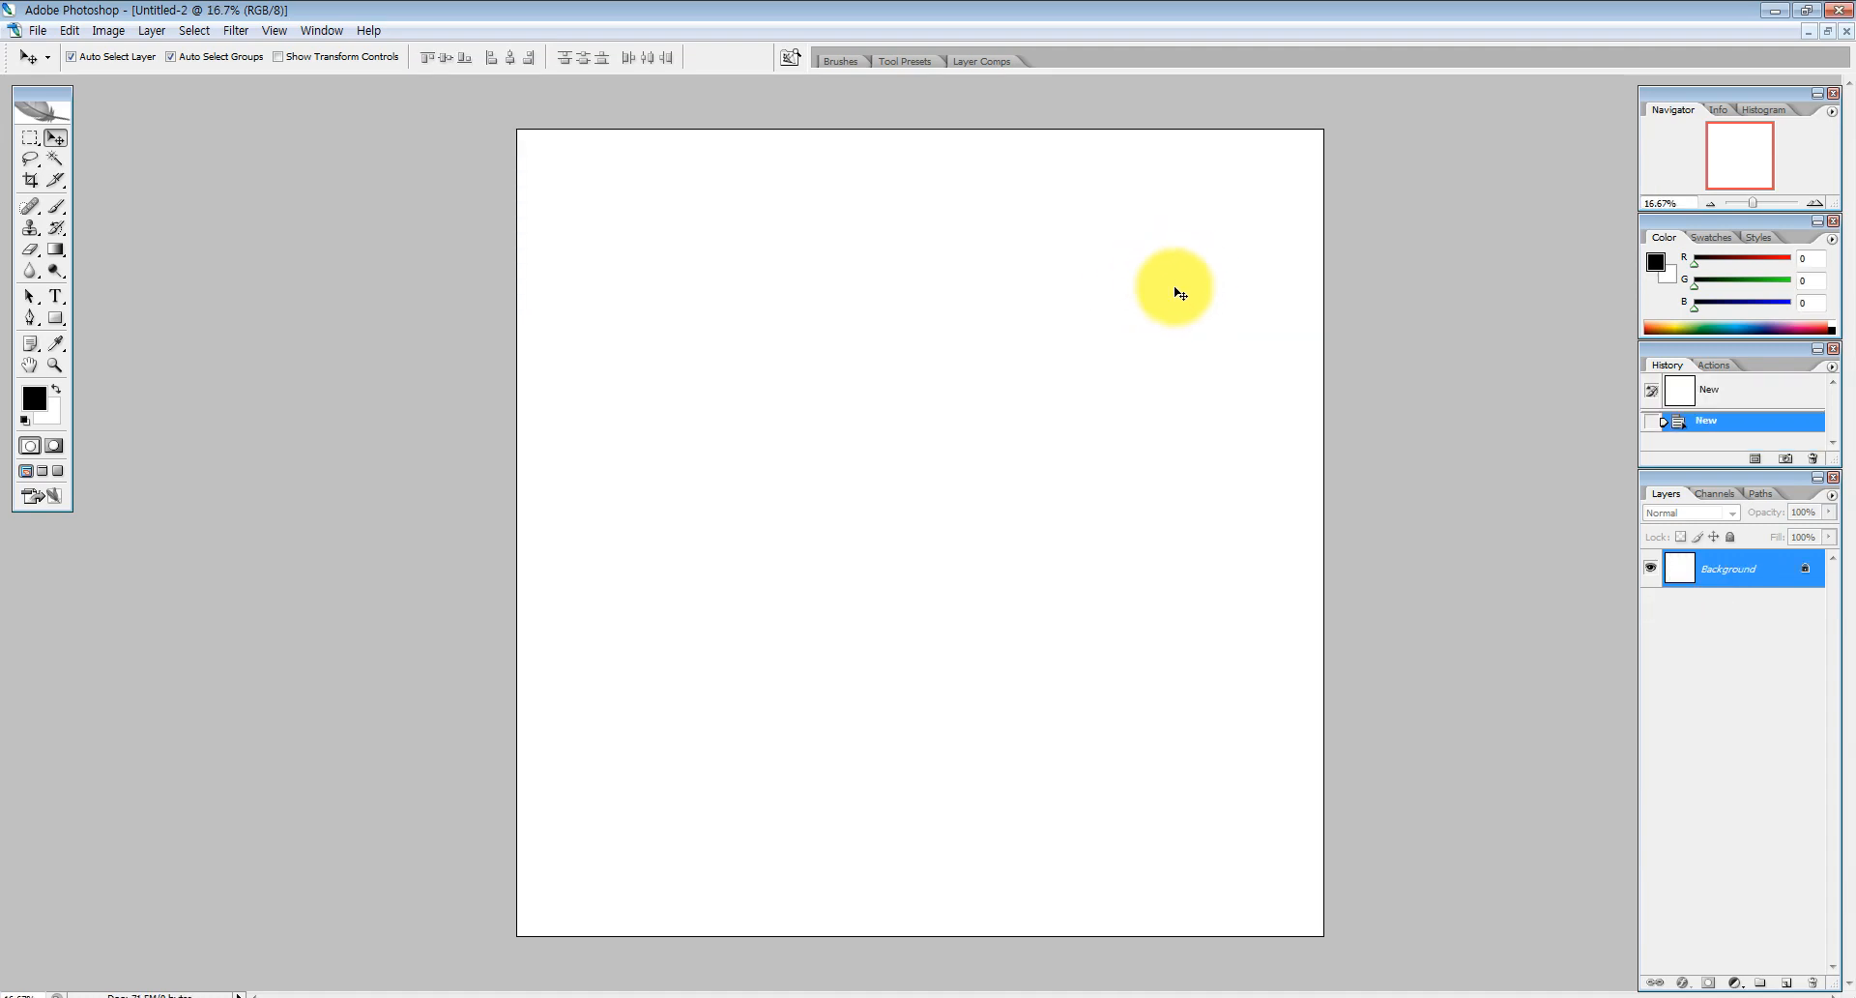
# Copy a light wood tile from the 3000-pixel document into the 5000-pixel one and place it near the canvas's upper-left corner
pyautogui.click(1829, 33)
pyautogui.moveTo(919, 70); pyautogui.dragTo(1339, 138)
pyautogui.click(911, 437)
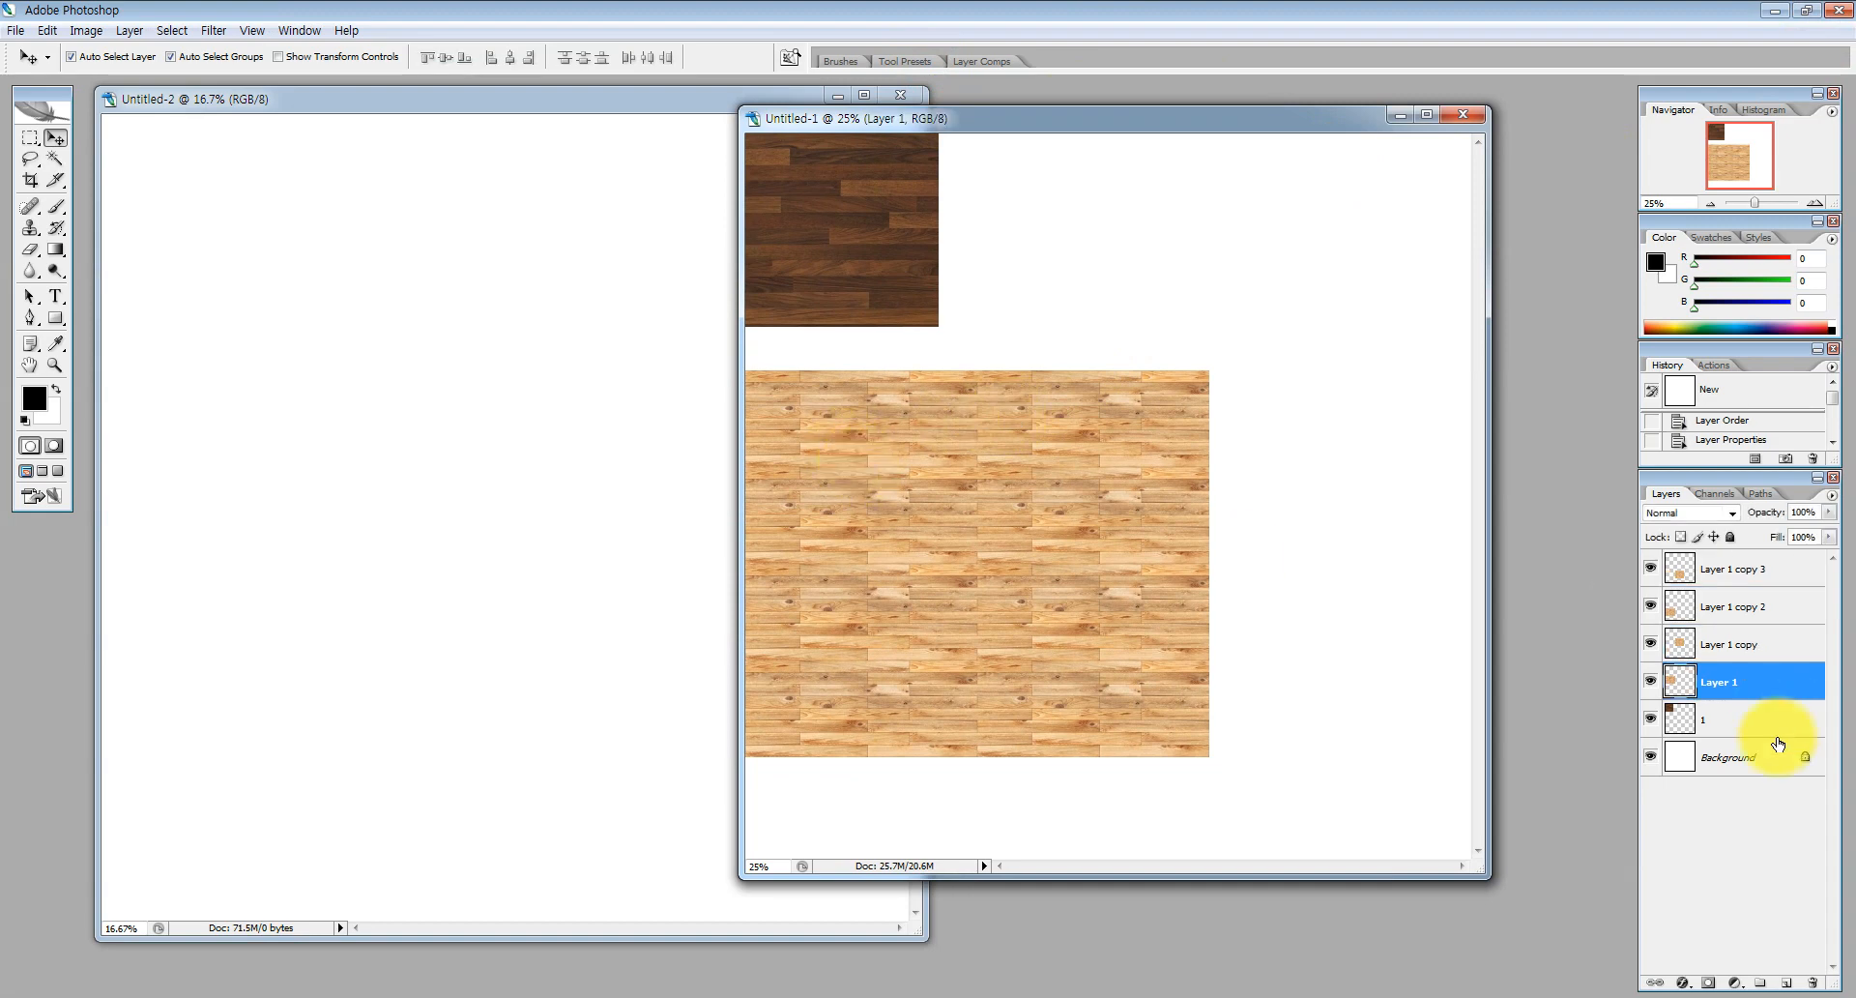
pyautogui.rightClick(862, 456)
pyautogui.click(813, 415)
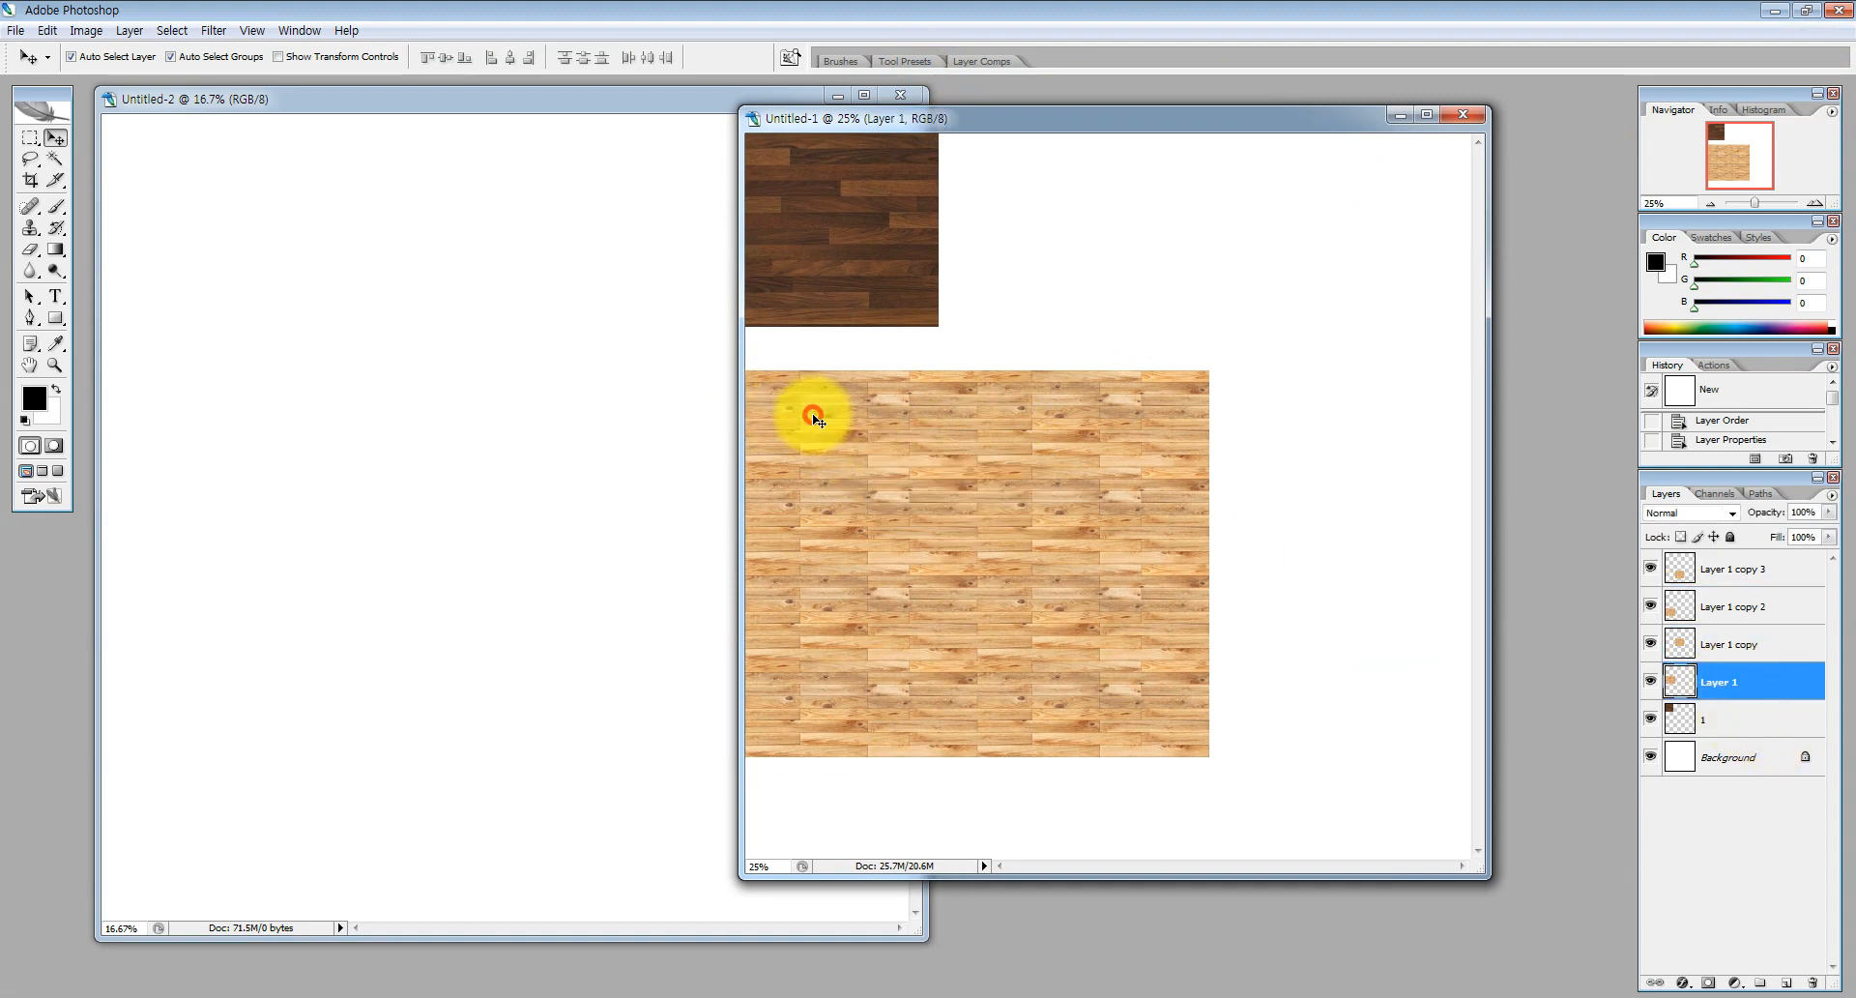
pyautogui.click(333, 286)
pyautogui.hotkey('ctrl', 'v')
pyautogui.moveTo(514, 506); pyautogui.dragTo(207, 220)
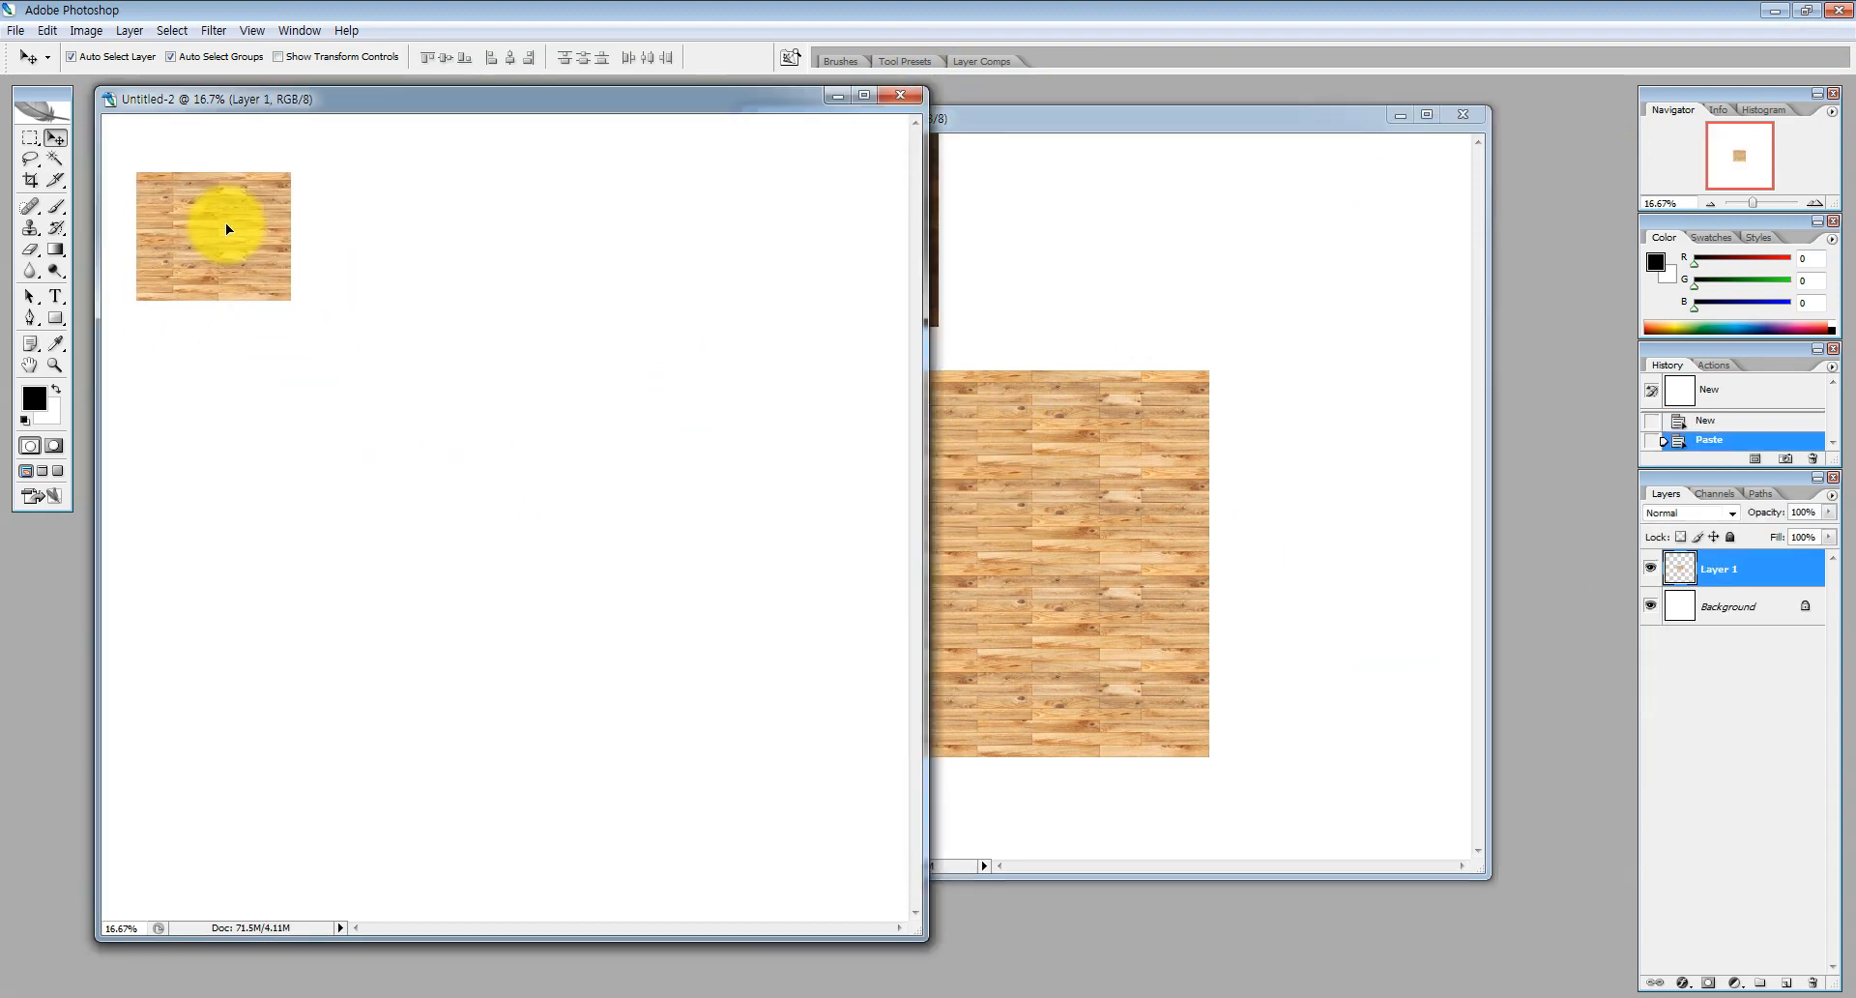
# Duplicate the light wood tile into a gapless four-by-four grid starting at the canvas's upper-left corner
pyautogui.press('z')
pyautogui.keyDown('alt'); pyautogui.click(250, 396); pyautogui.keyUp('alt')
pyautogui.click(55, 137)
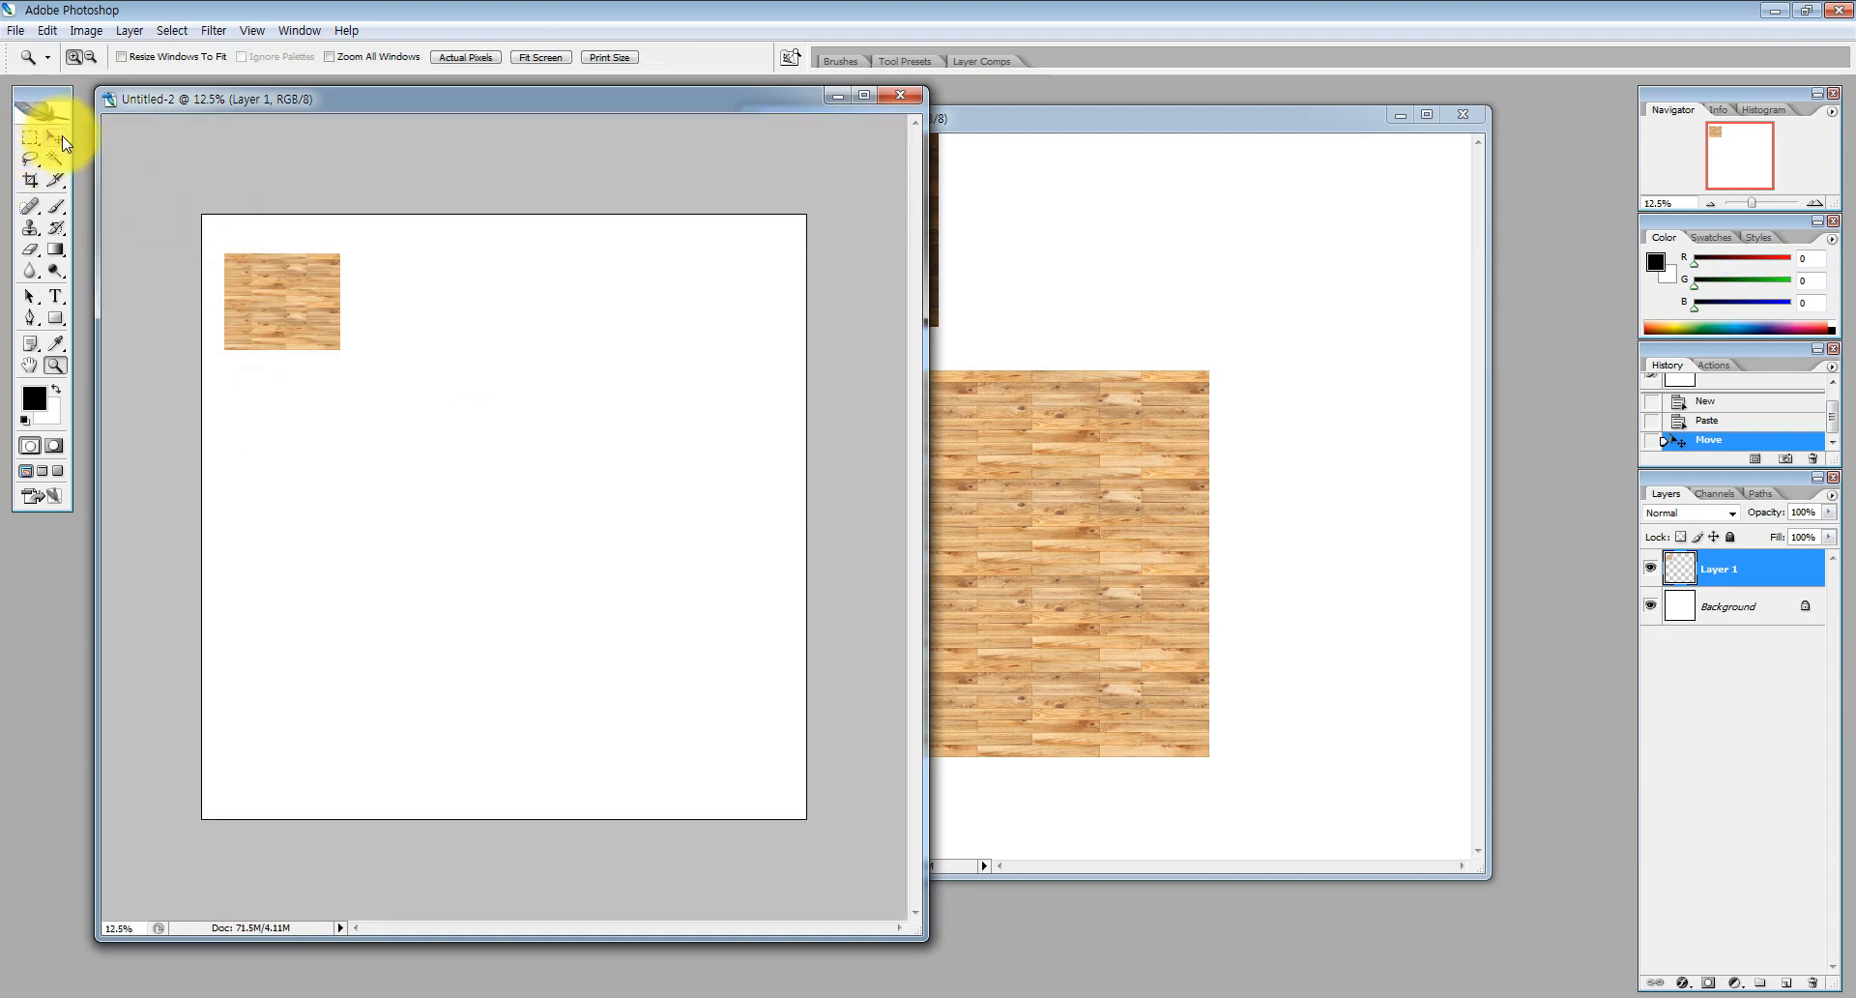
pyautogui.moveTo(275, 278); pyautogui.dragTo(621, 375)
pyautogui.keyDown('shift'); pyautogui.click(460, 257); pyautogui.keyUp('shift')
pyautogui.keyDown('shift'); pyautogui.click(360, 249); pyautogui.keyUp('shift')
pyautogui.keyDown('shift'); pyautogui.click(291, 249); pyautogui.keyUp('shift')
pyautogui.click(586, 249)
pyautogui.moveTo(590, 257); pyautogui.dragTo(606, 443)
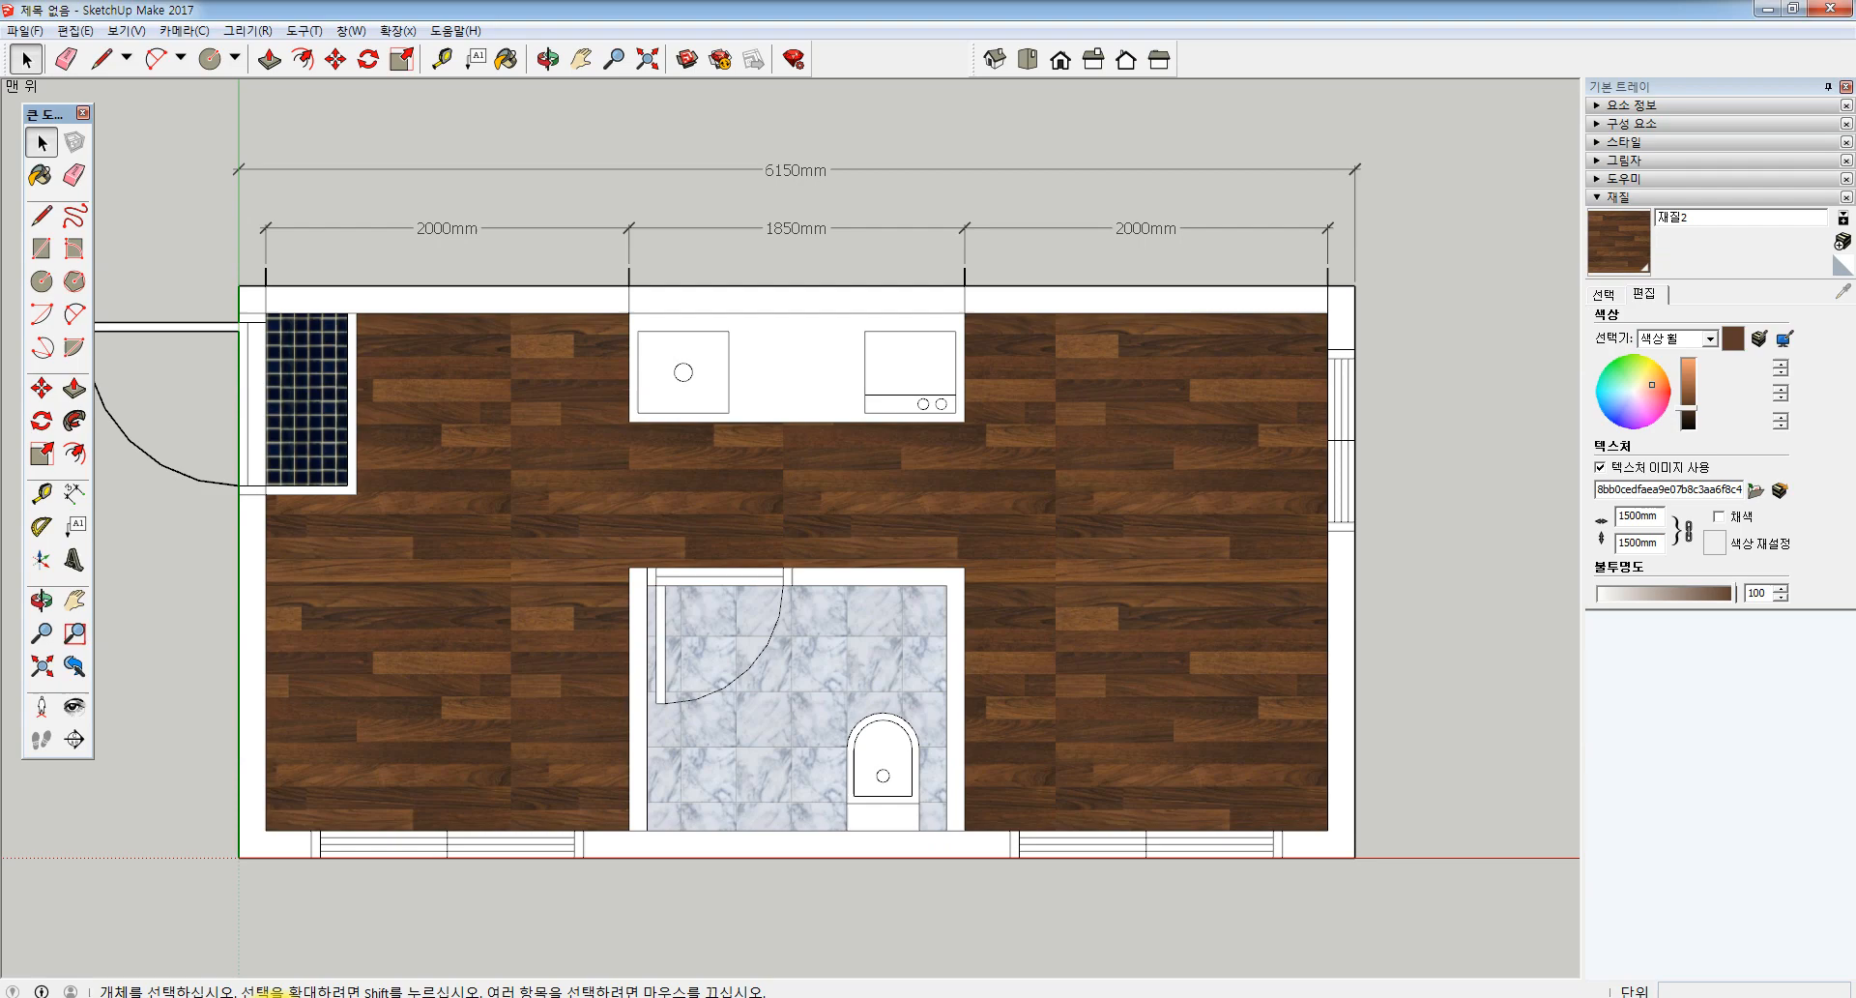
# Close the 5000-pixel document with the light wood grid without saving it
pyautogui.click(1210, 206)
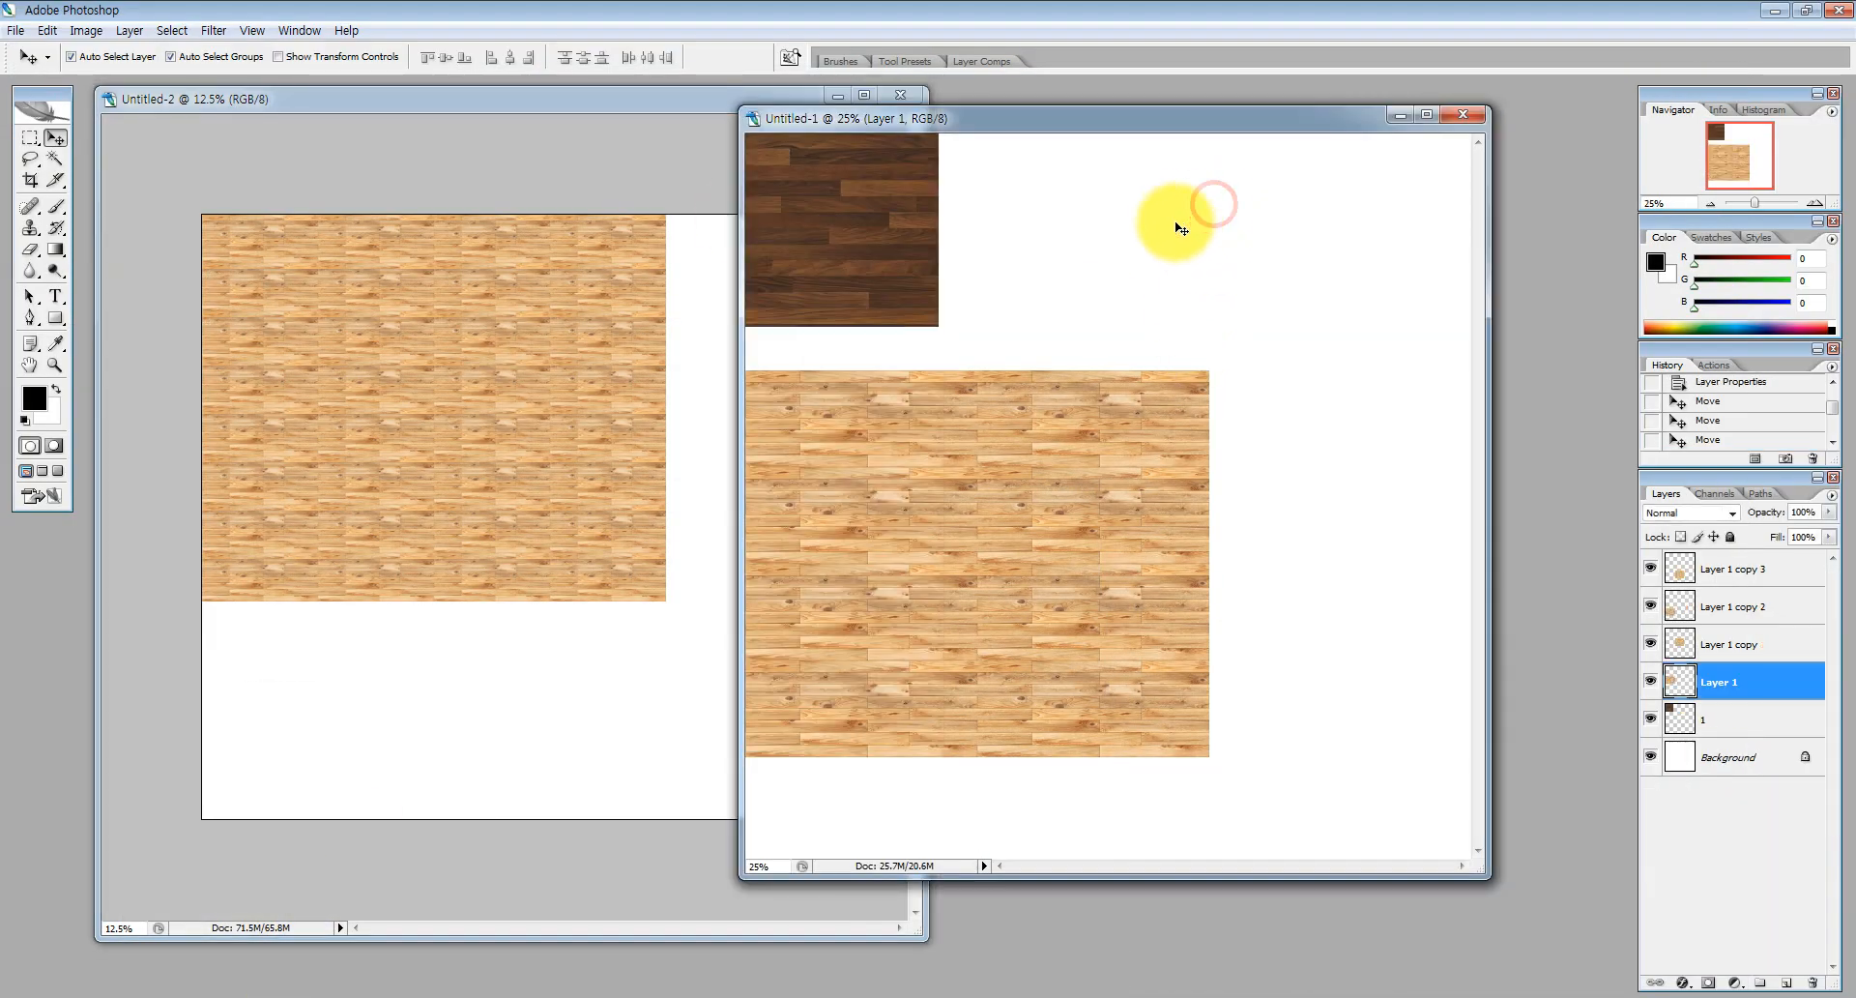
pyautogui.click(841, 194)
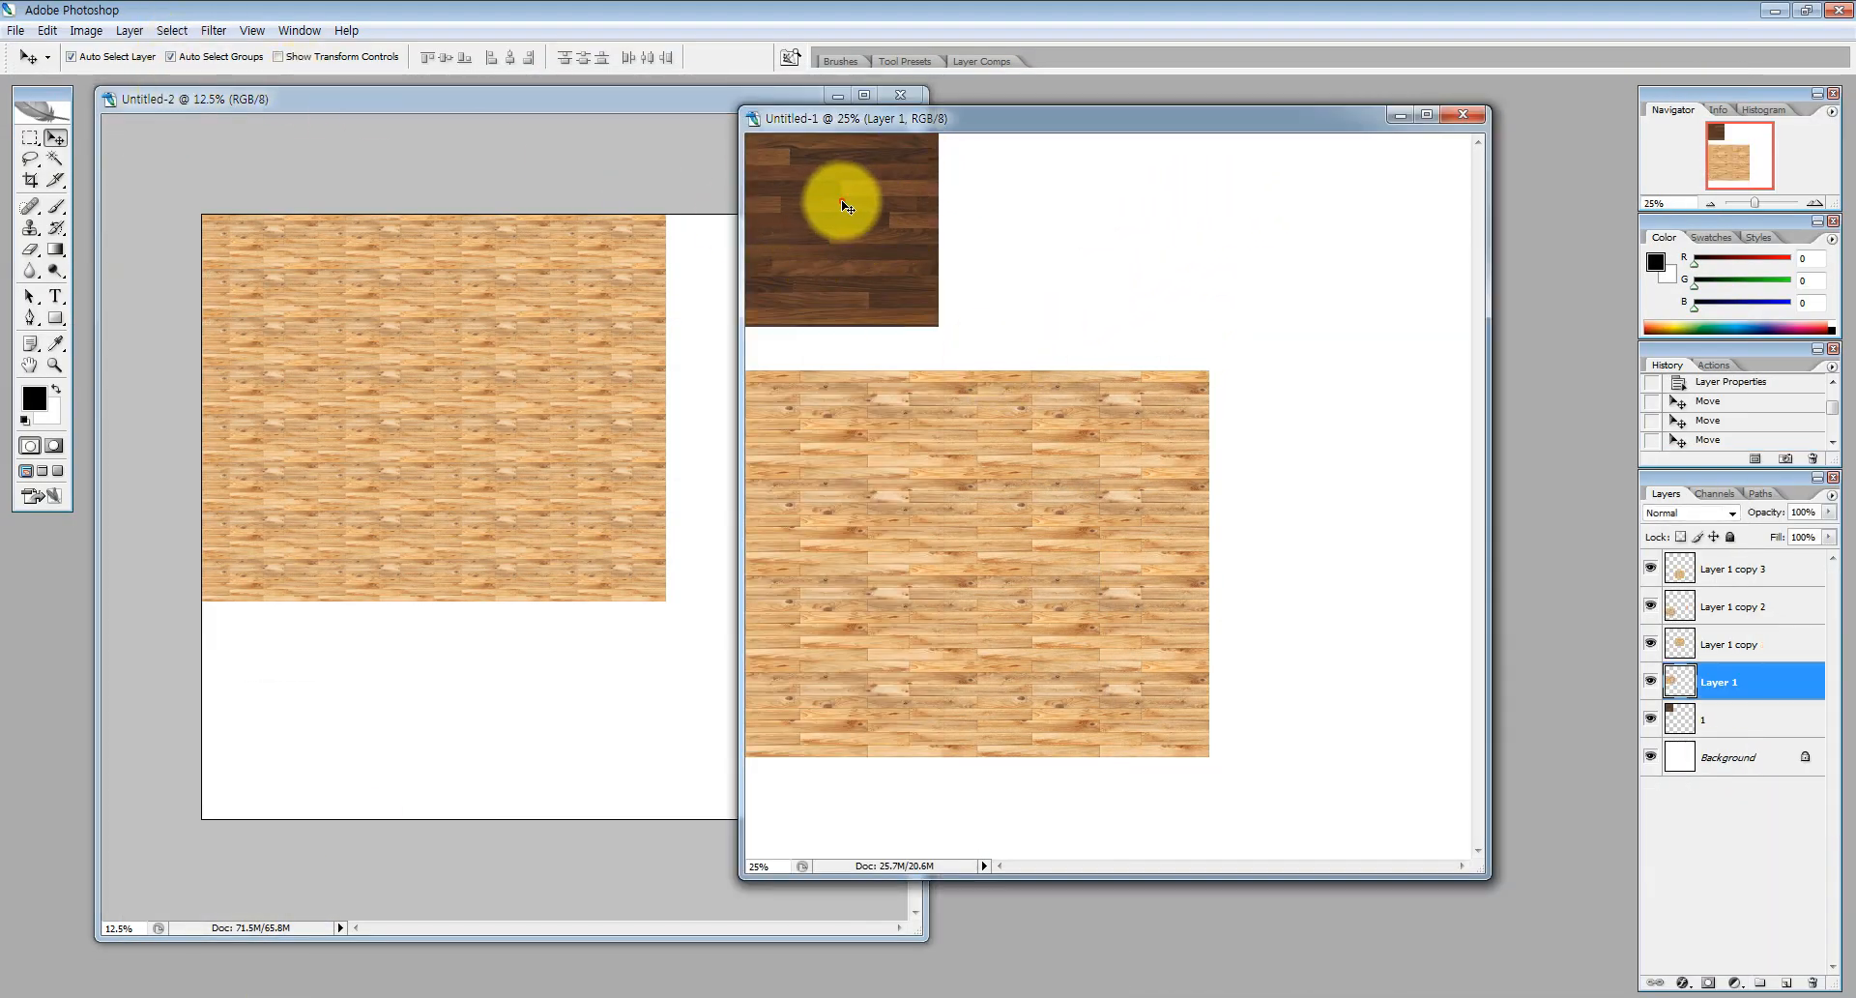
pyautogui.click(486, 101)
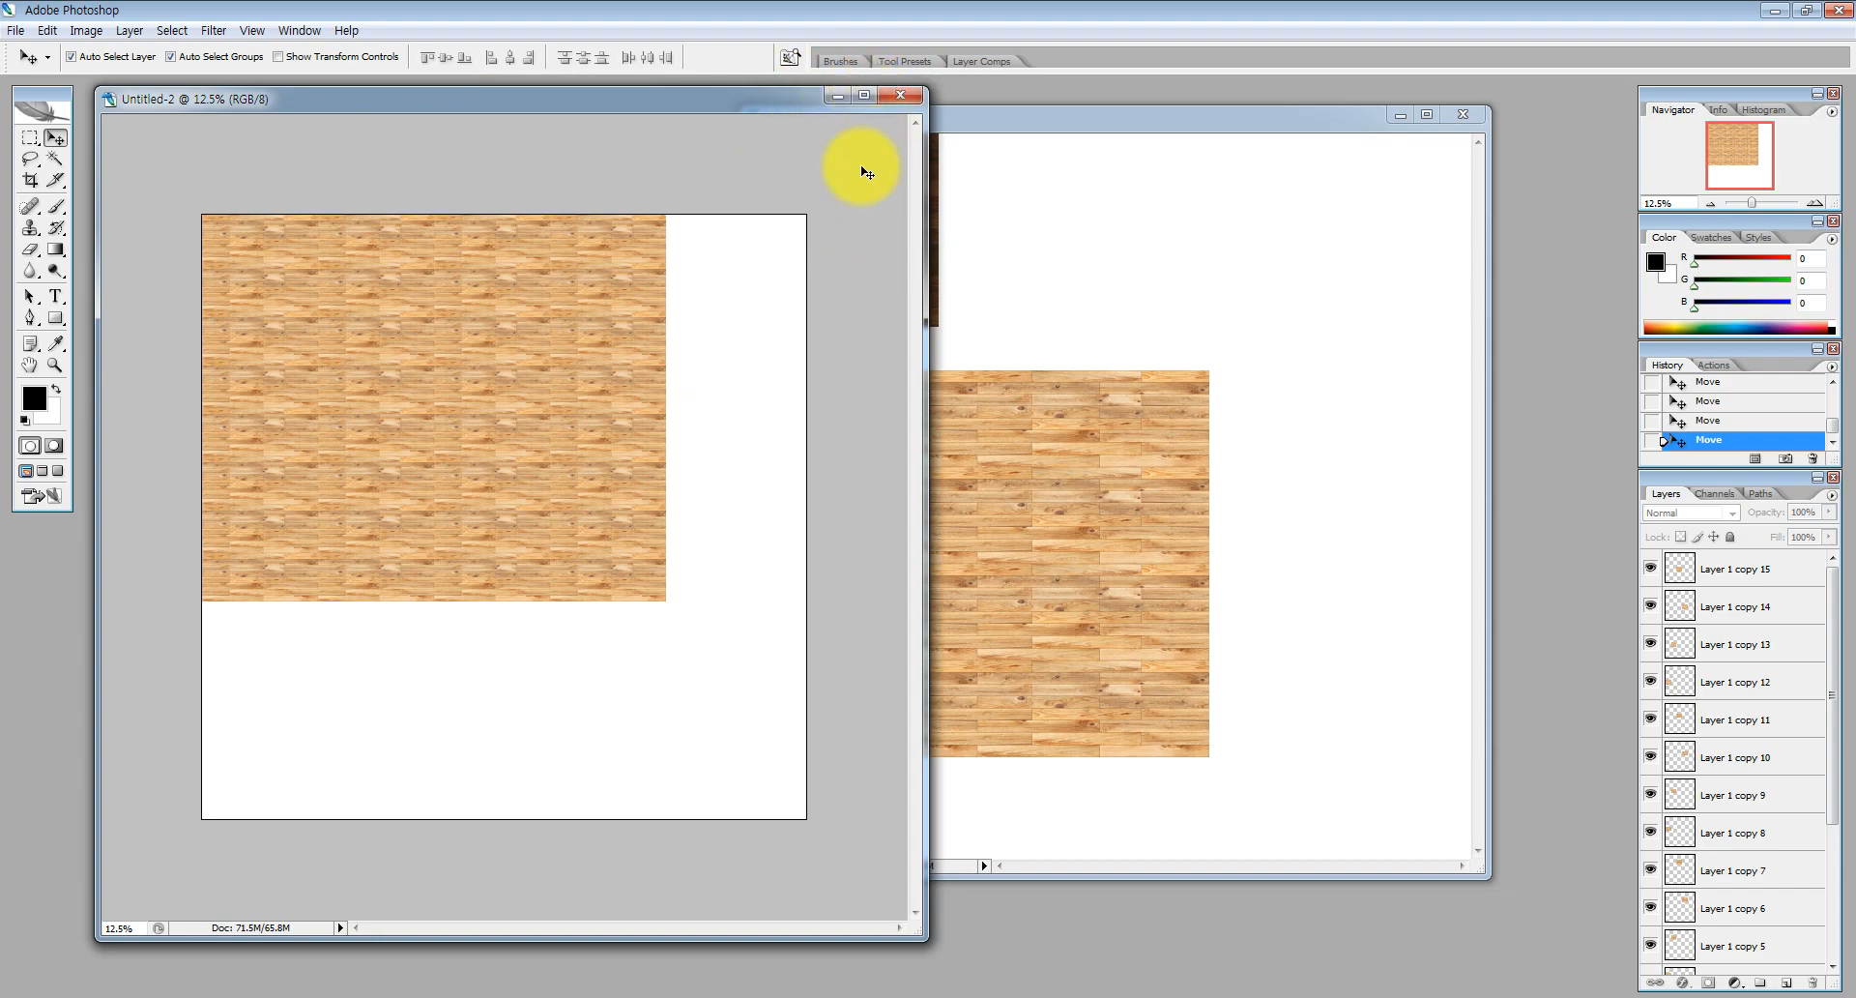
pyautogui.click(907, 97)
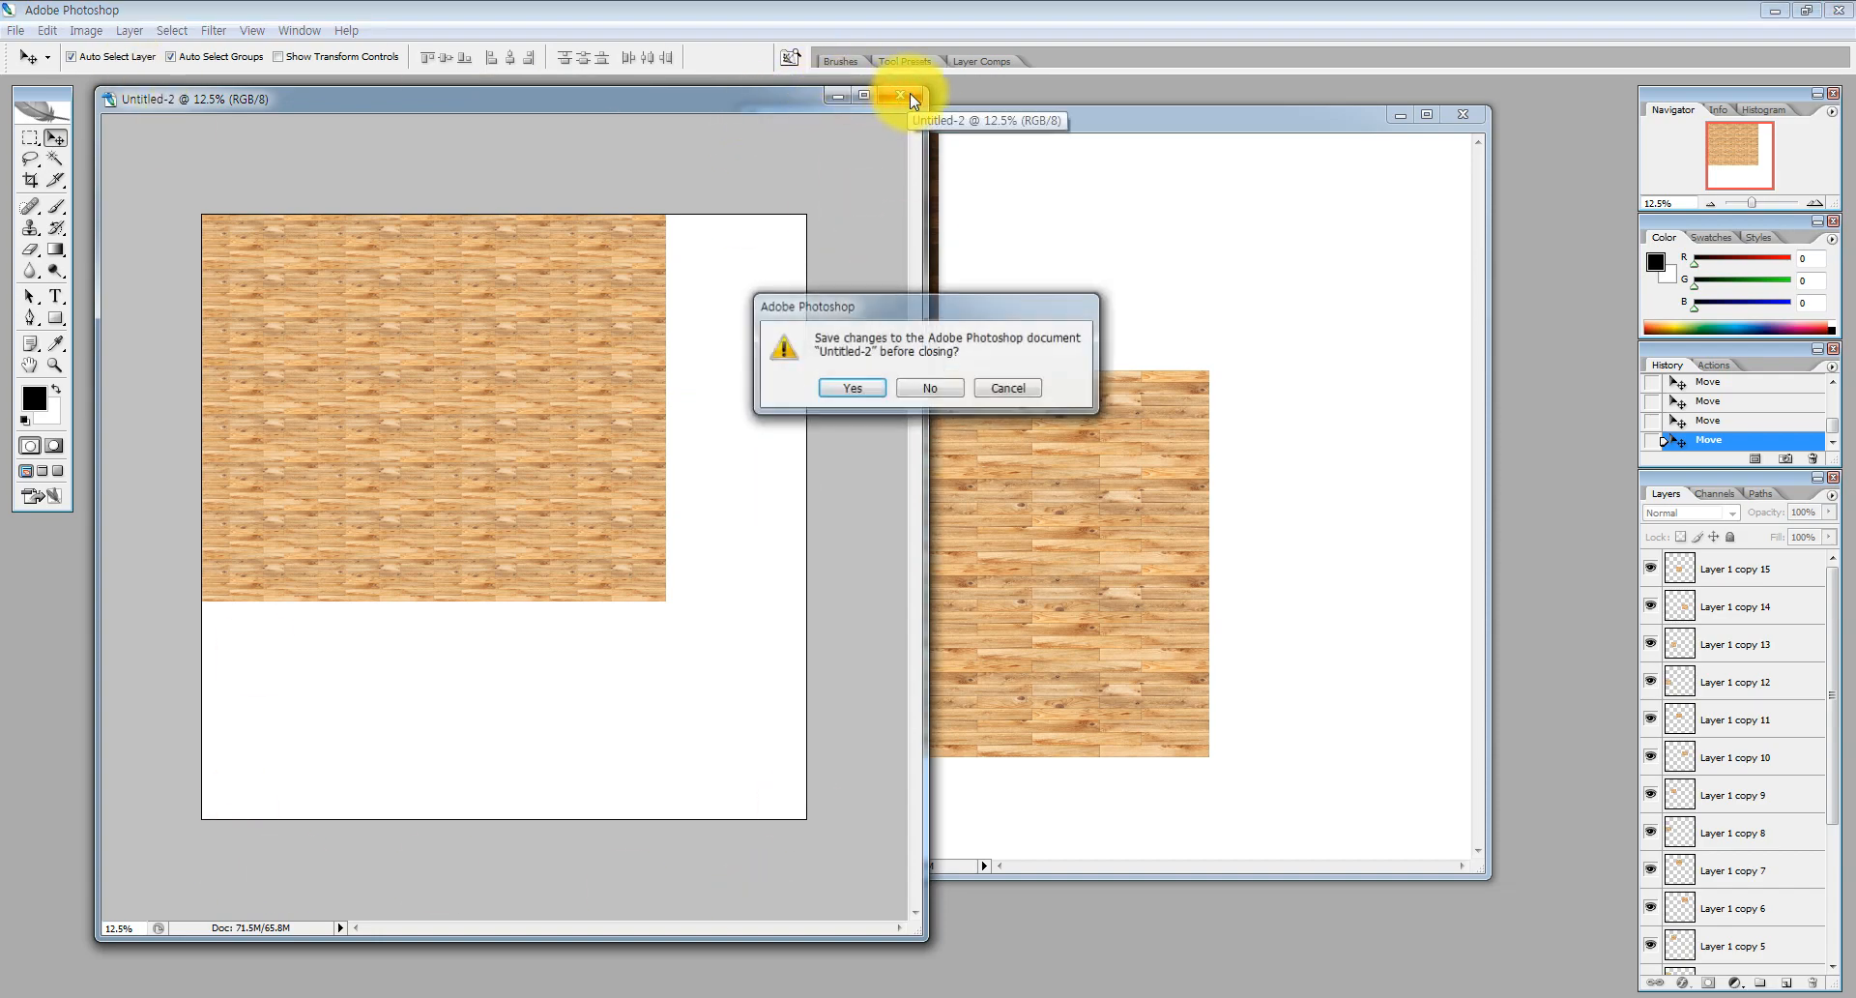
pyautogui.click(825, 385)
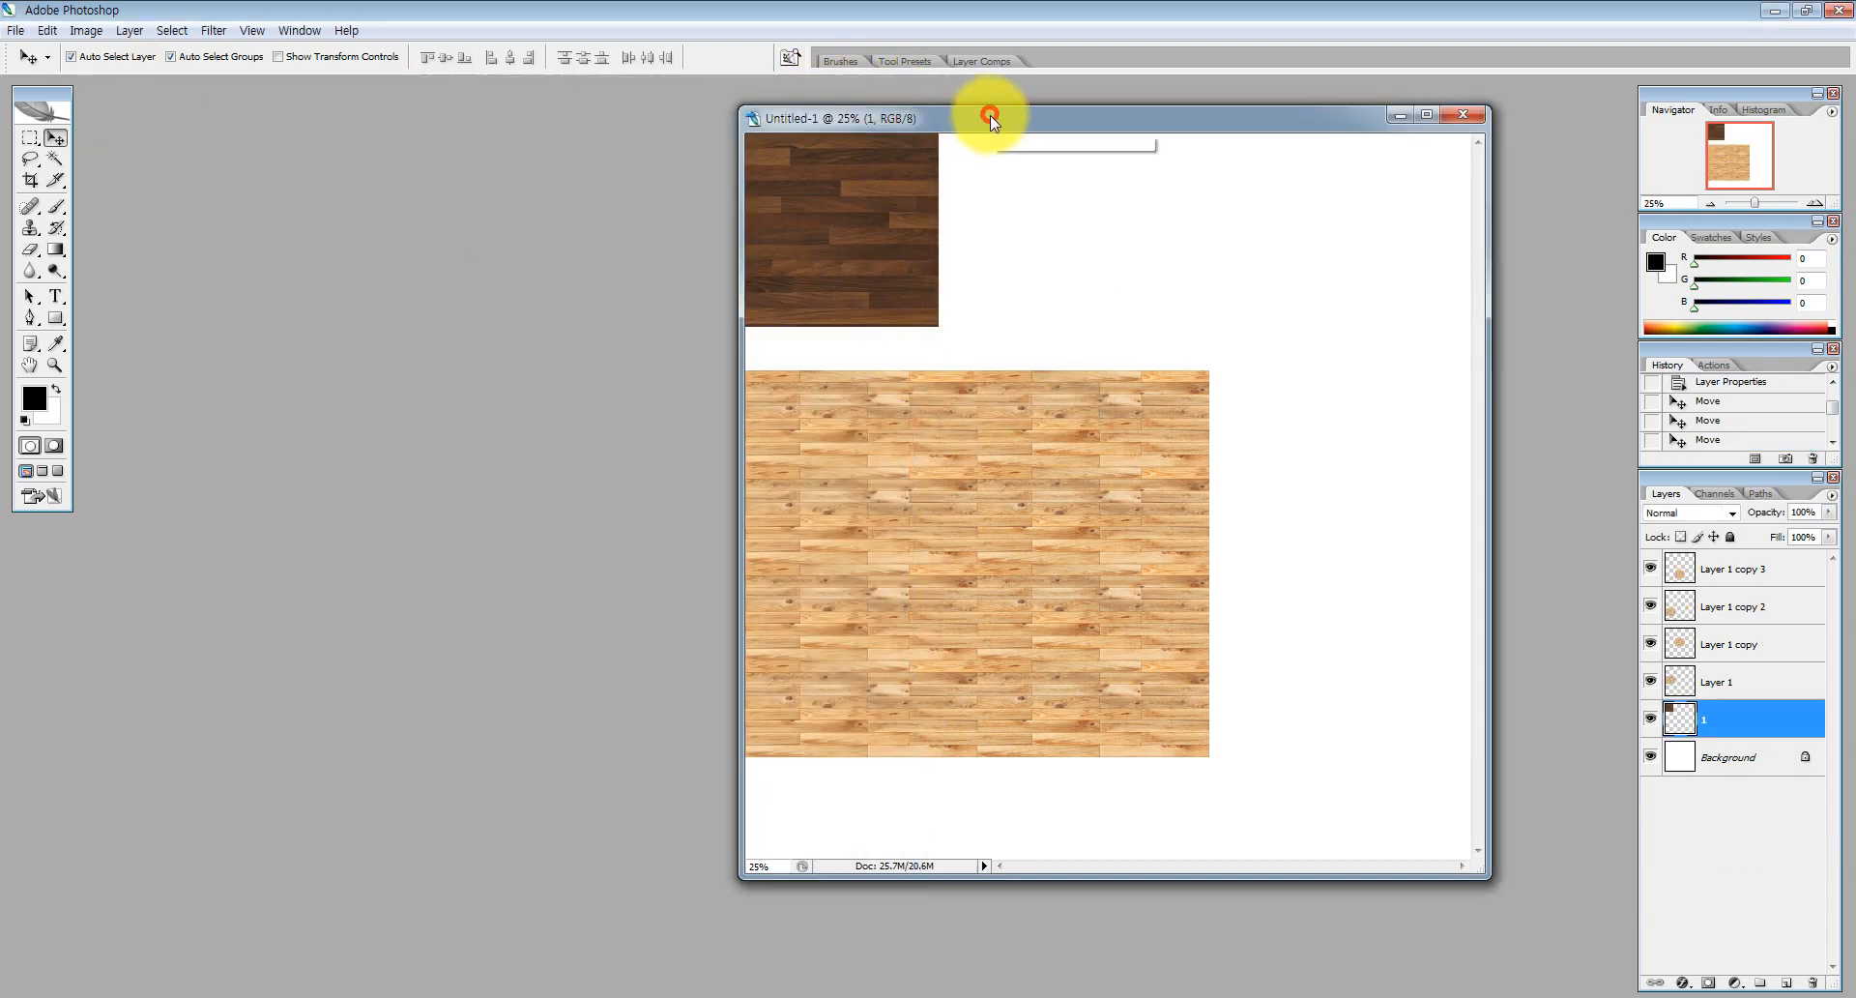
# Maximize the remaining 3000-pixel document and delete the dark parquet tile from it
pyautogui.doubleClick(988, 116)
pyautogui.click(1119, 455)
pyautogui.click(708, 257)
pyautogui.press('Delete')
pyautogui.click(654, 507)
pyautogui.click(870, 509)
pyautogui.click(666, 495)
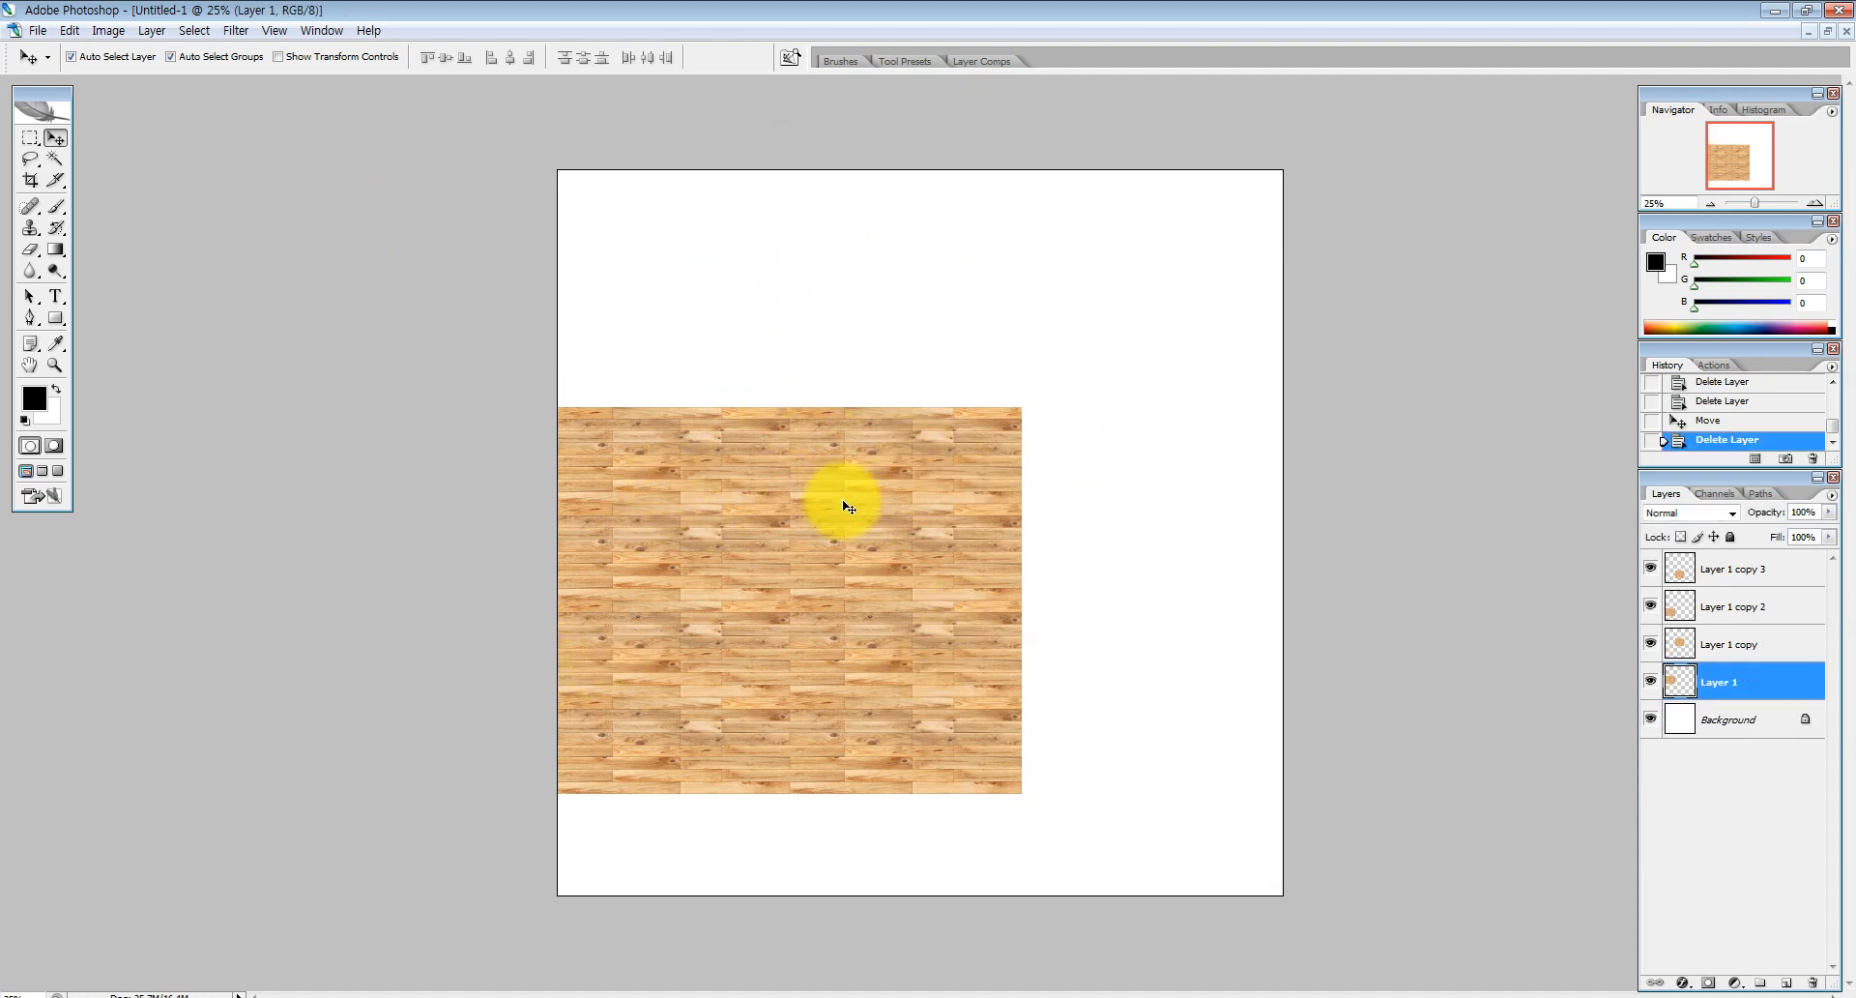
# Delete the three duplicated light wood tiles, keeping only the original Layer 1 tile
pyautogui.click(1104, 511)
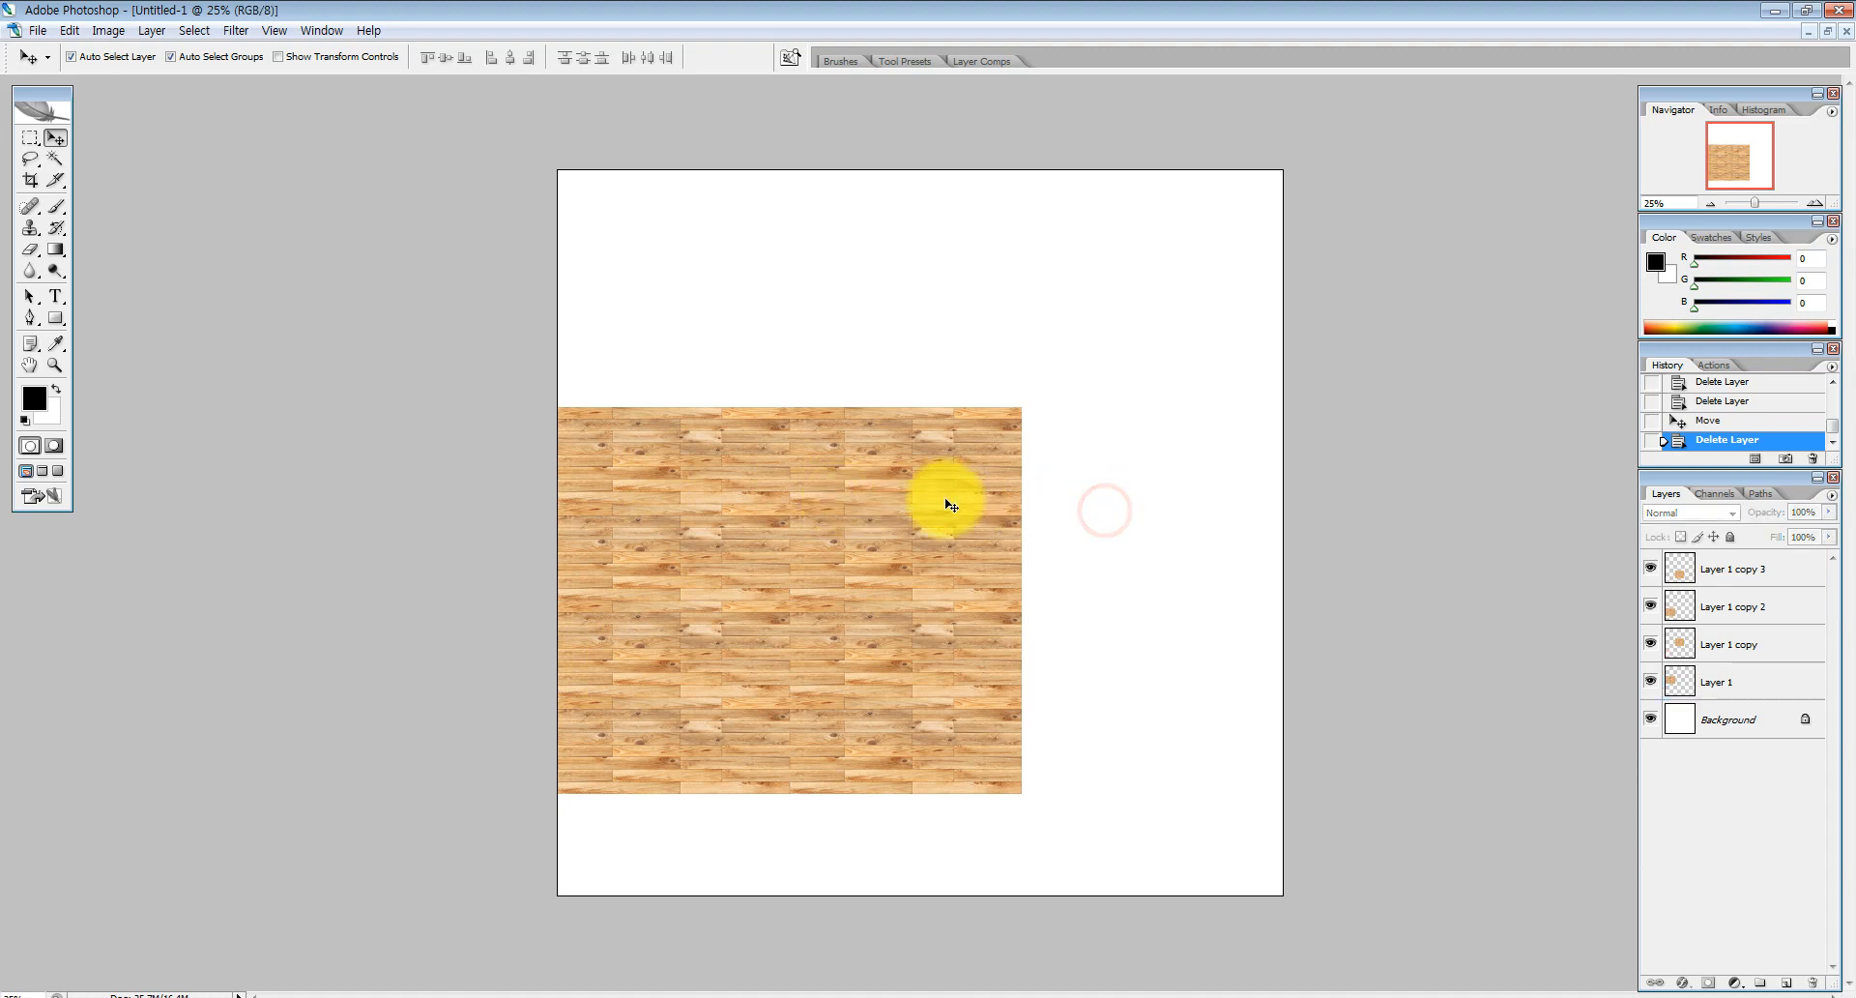
pyautogui.click(947, 502)
pyautogui.press('Delete')
pyautogui.click(947, 685)
pyautogui.press('Delete')
pyautogui.press('Delete')
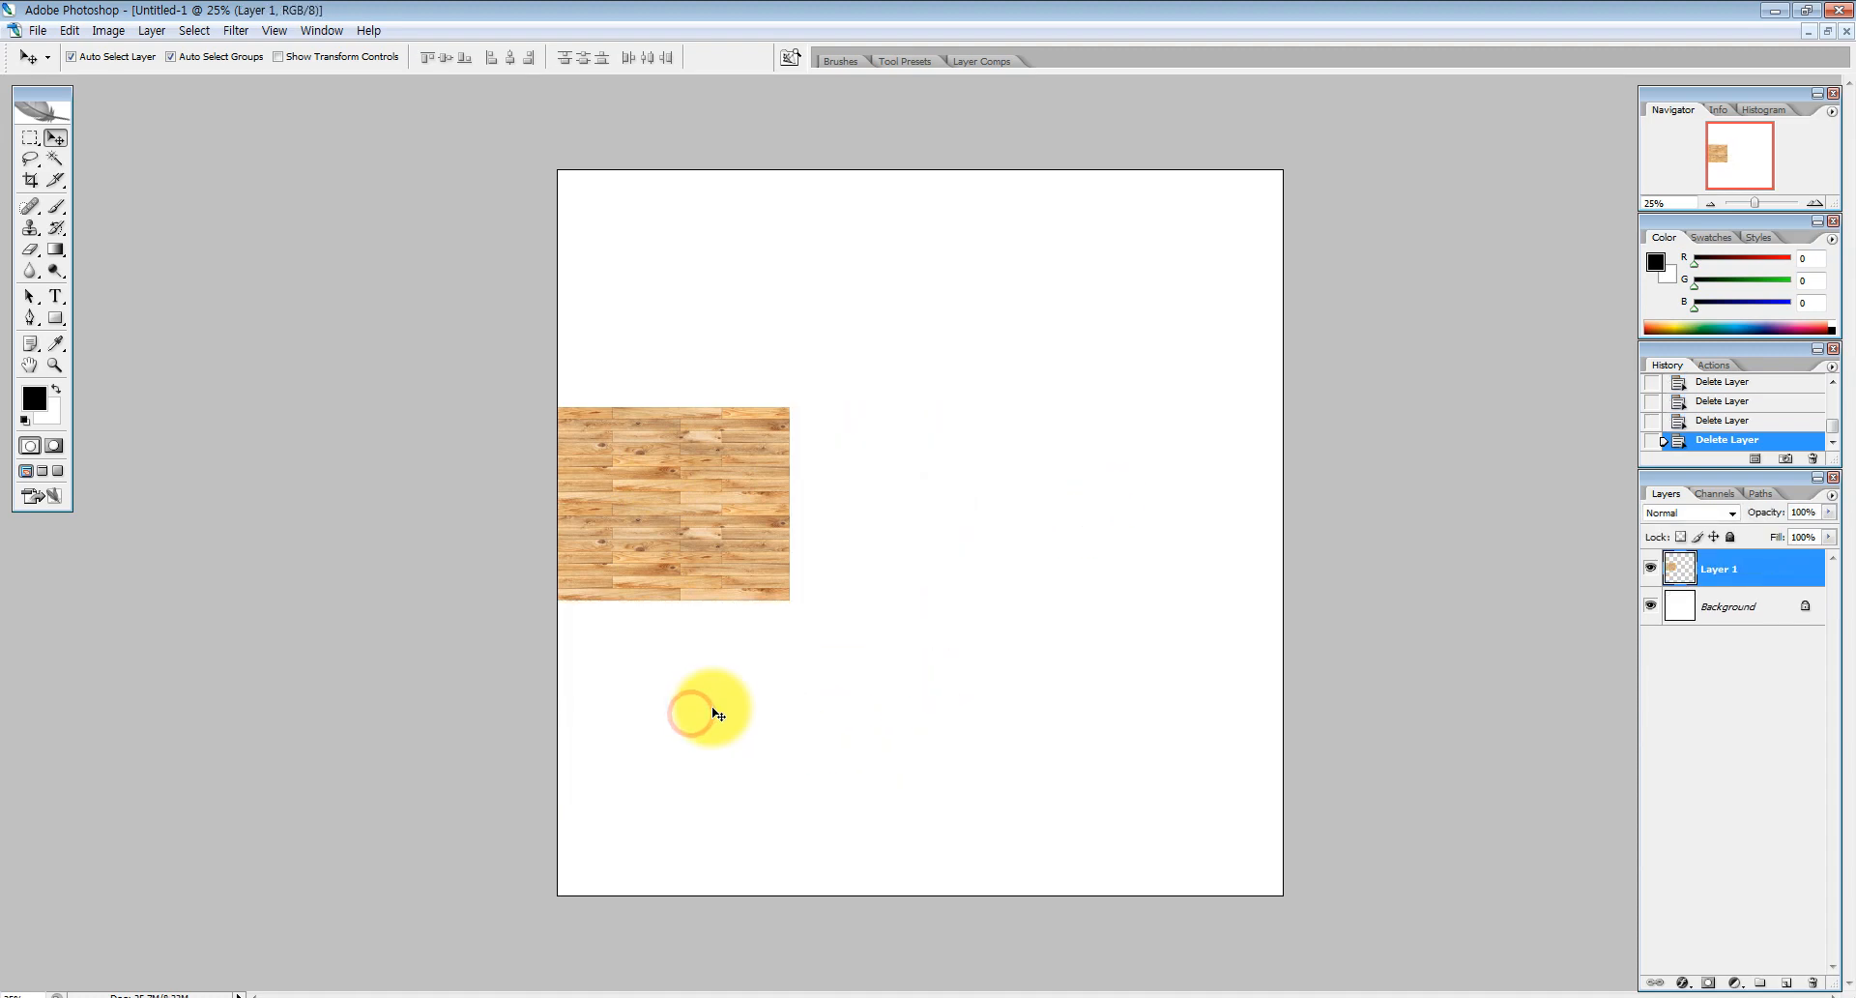
# Move the remaining light wood tile into the canvas's upper-left corner and deselect it
pyautogui.click(1358, 652)
pyautogui.moveTo(764, 523); pyautogui.dragTo(703, 289)
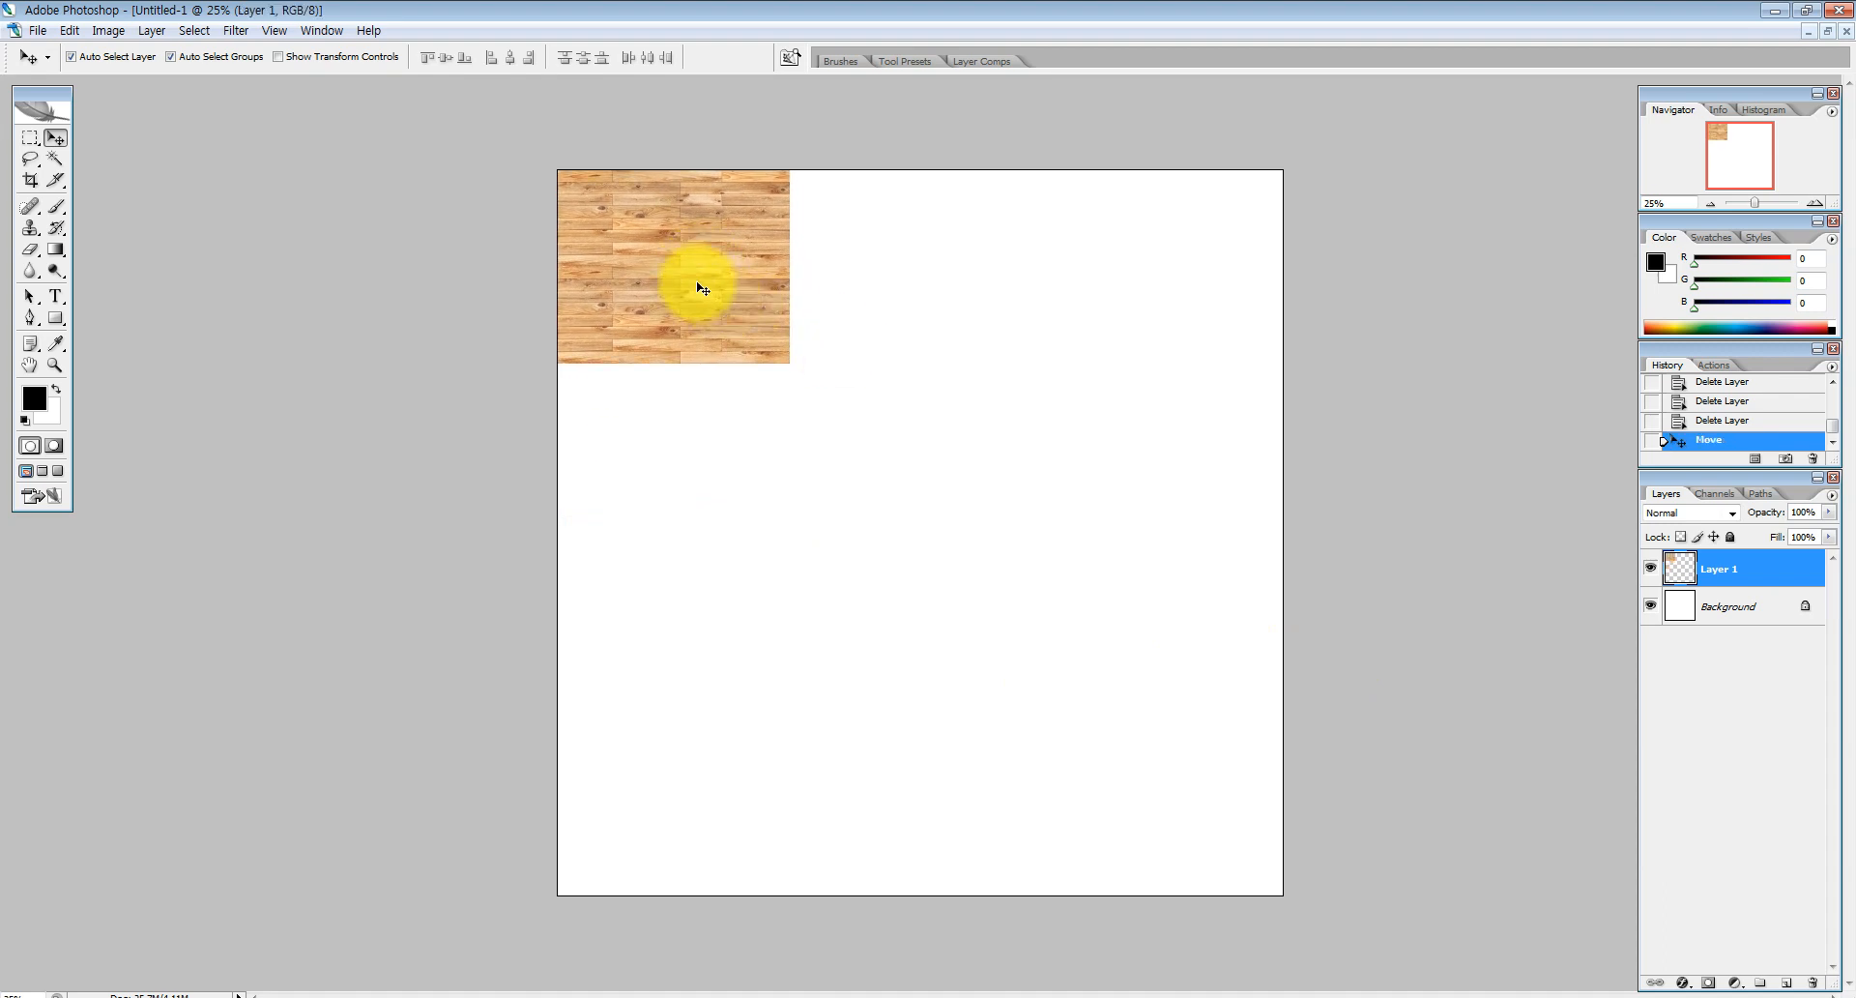
pyautogui.click(979, 379)
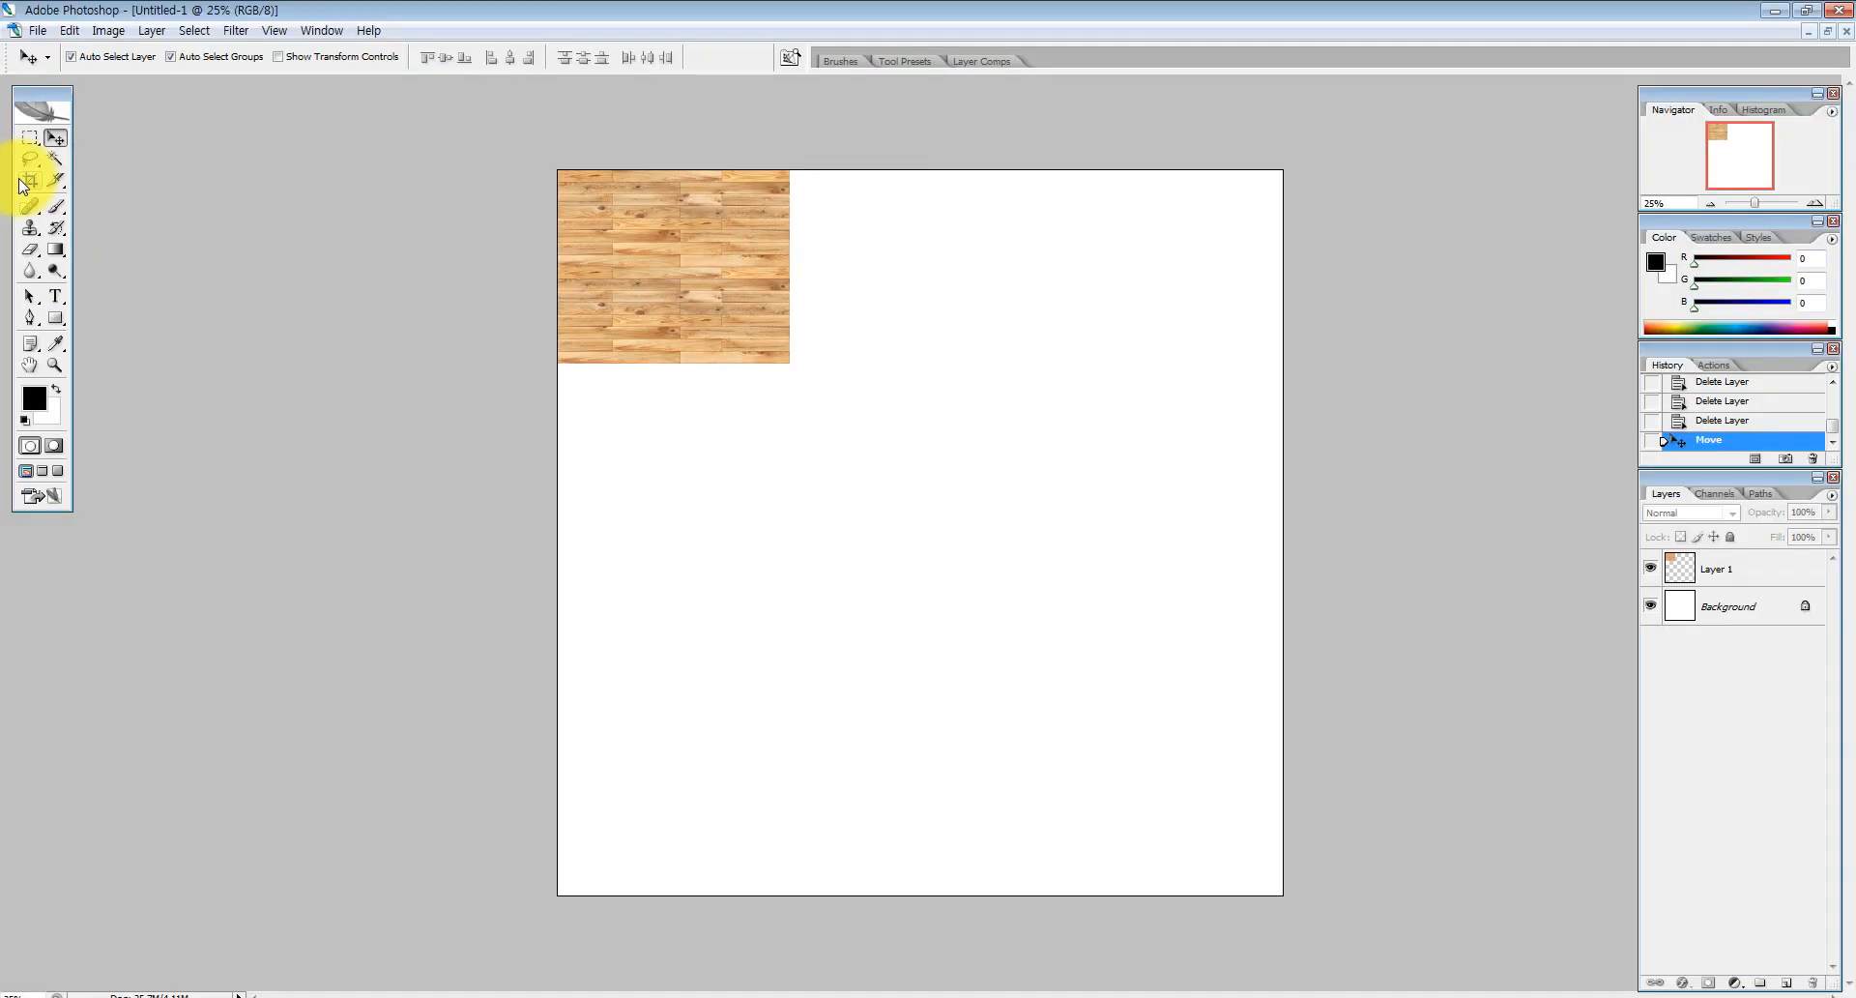
# Crop the document to the exact bounds of the light wood tile, removing the surrounding white canvas
pyautogui.click(87, 184)
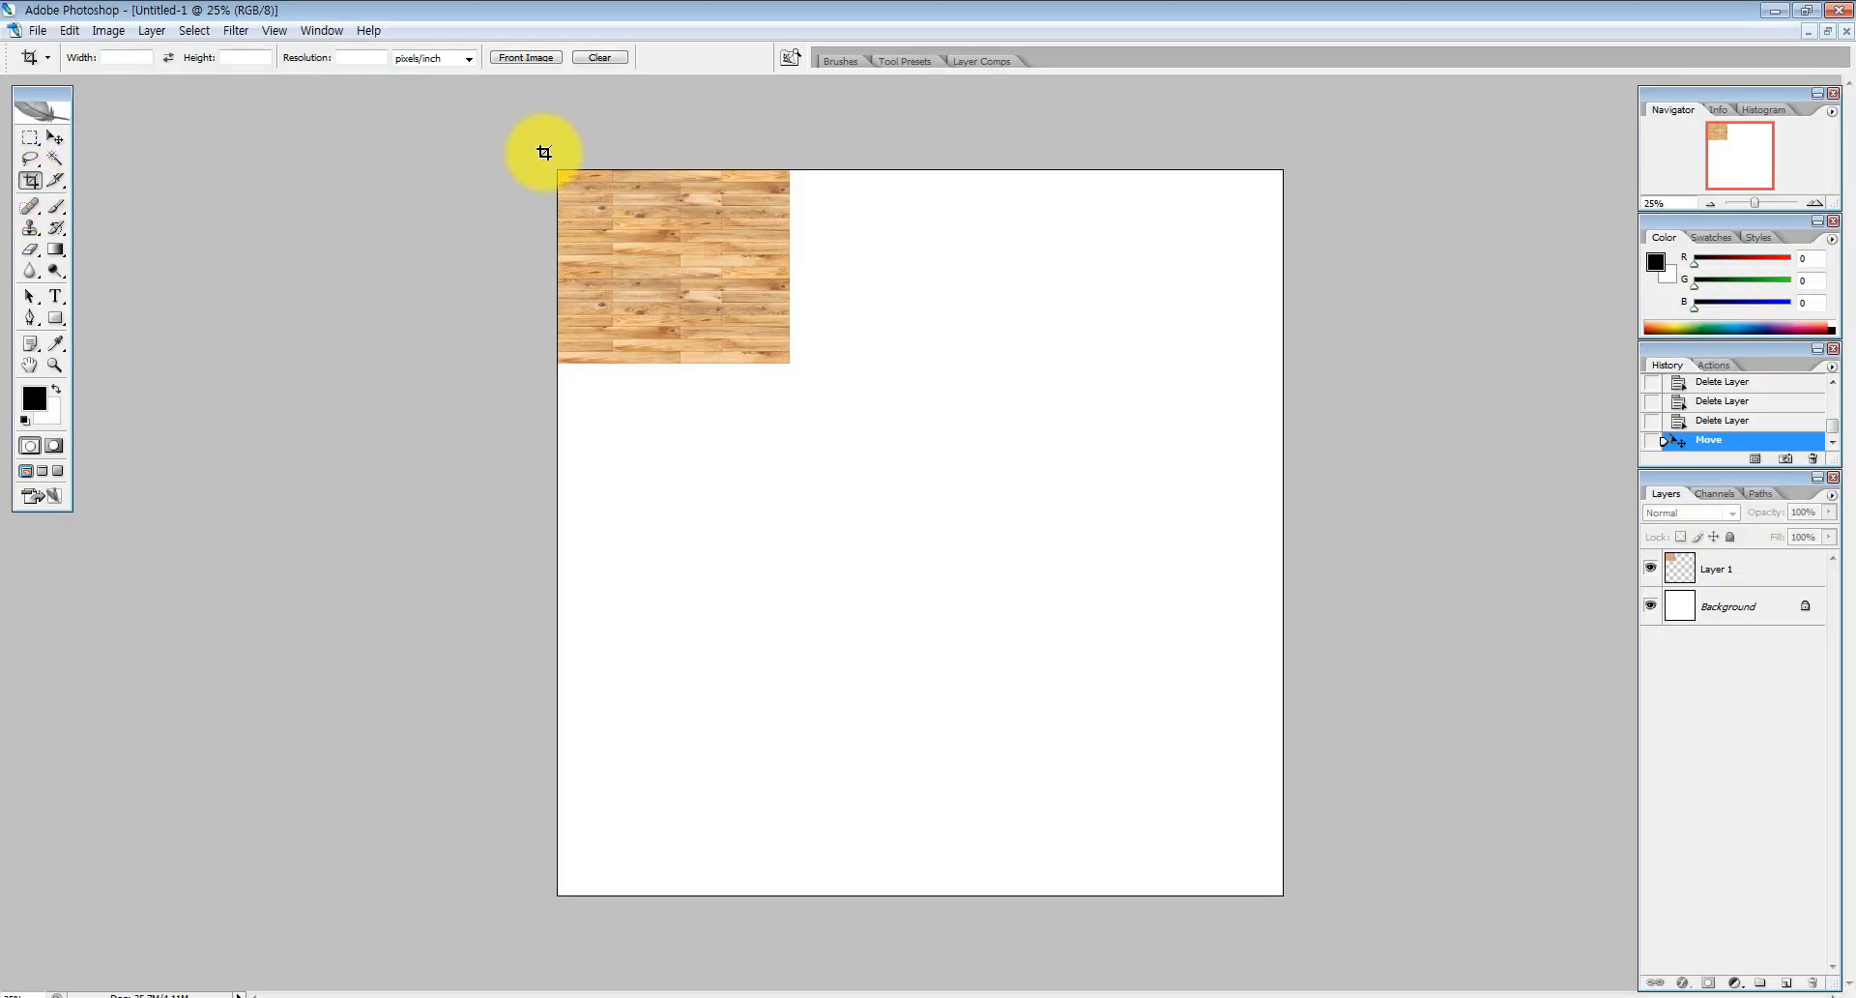
pyautogui.moveTo(549, 149); pyautogui.dragTo(809, 365)
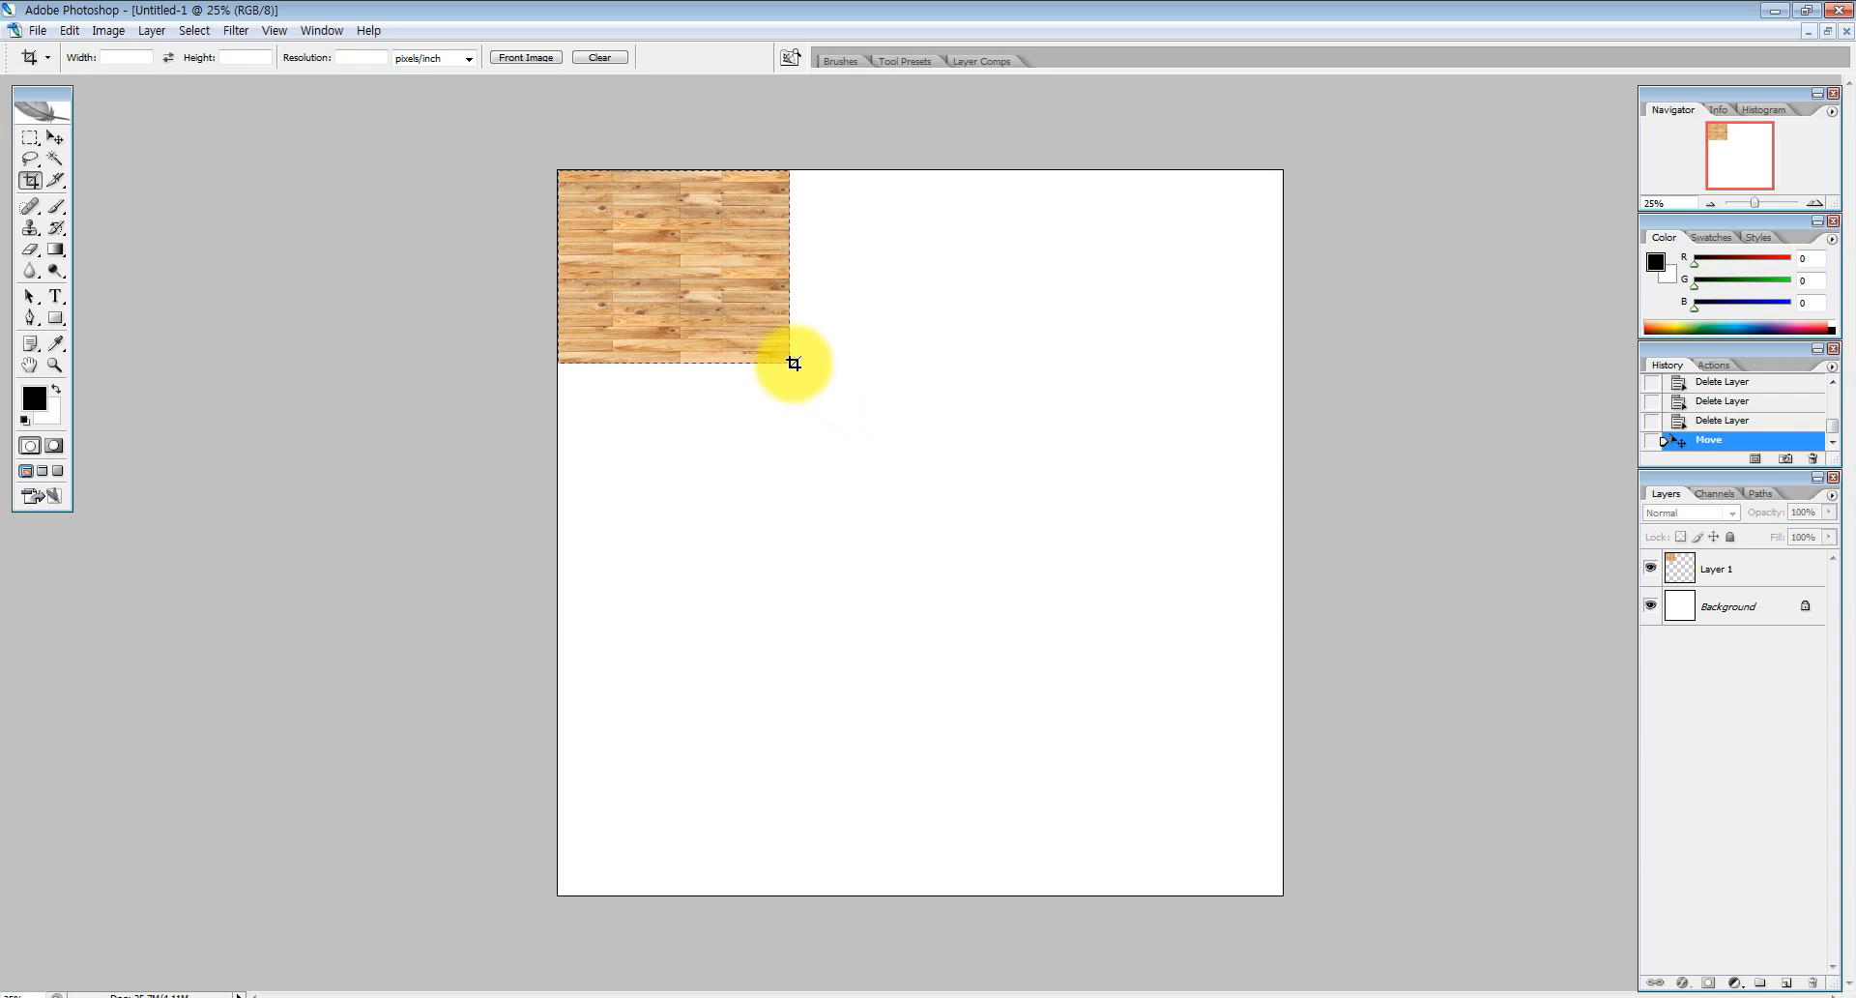
pyautogui.moveTo(793, 363); pyautogui.dragTo(793, 364)
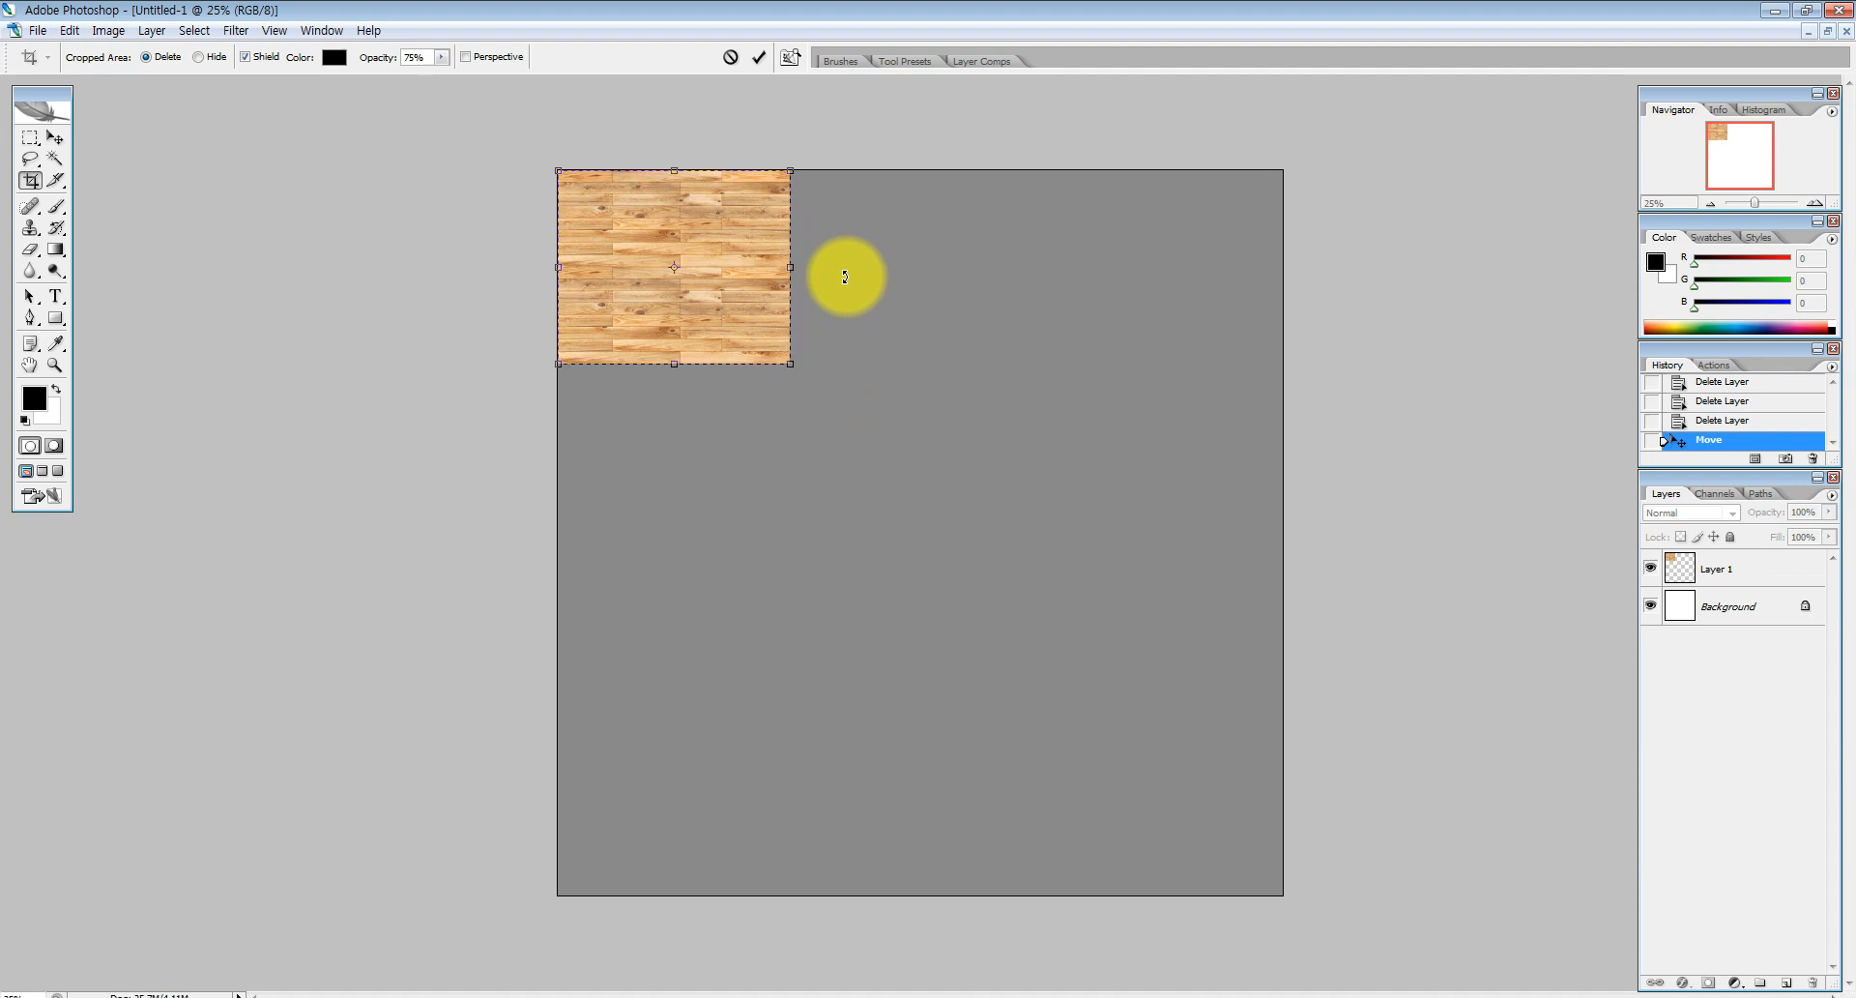
pyautogui.press('Return')
pyautogui.click(55, 137)
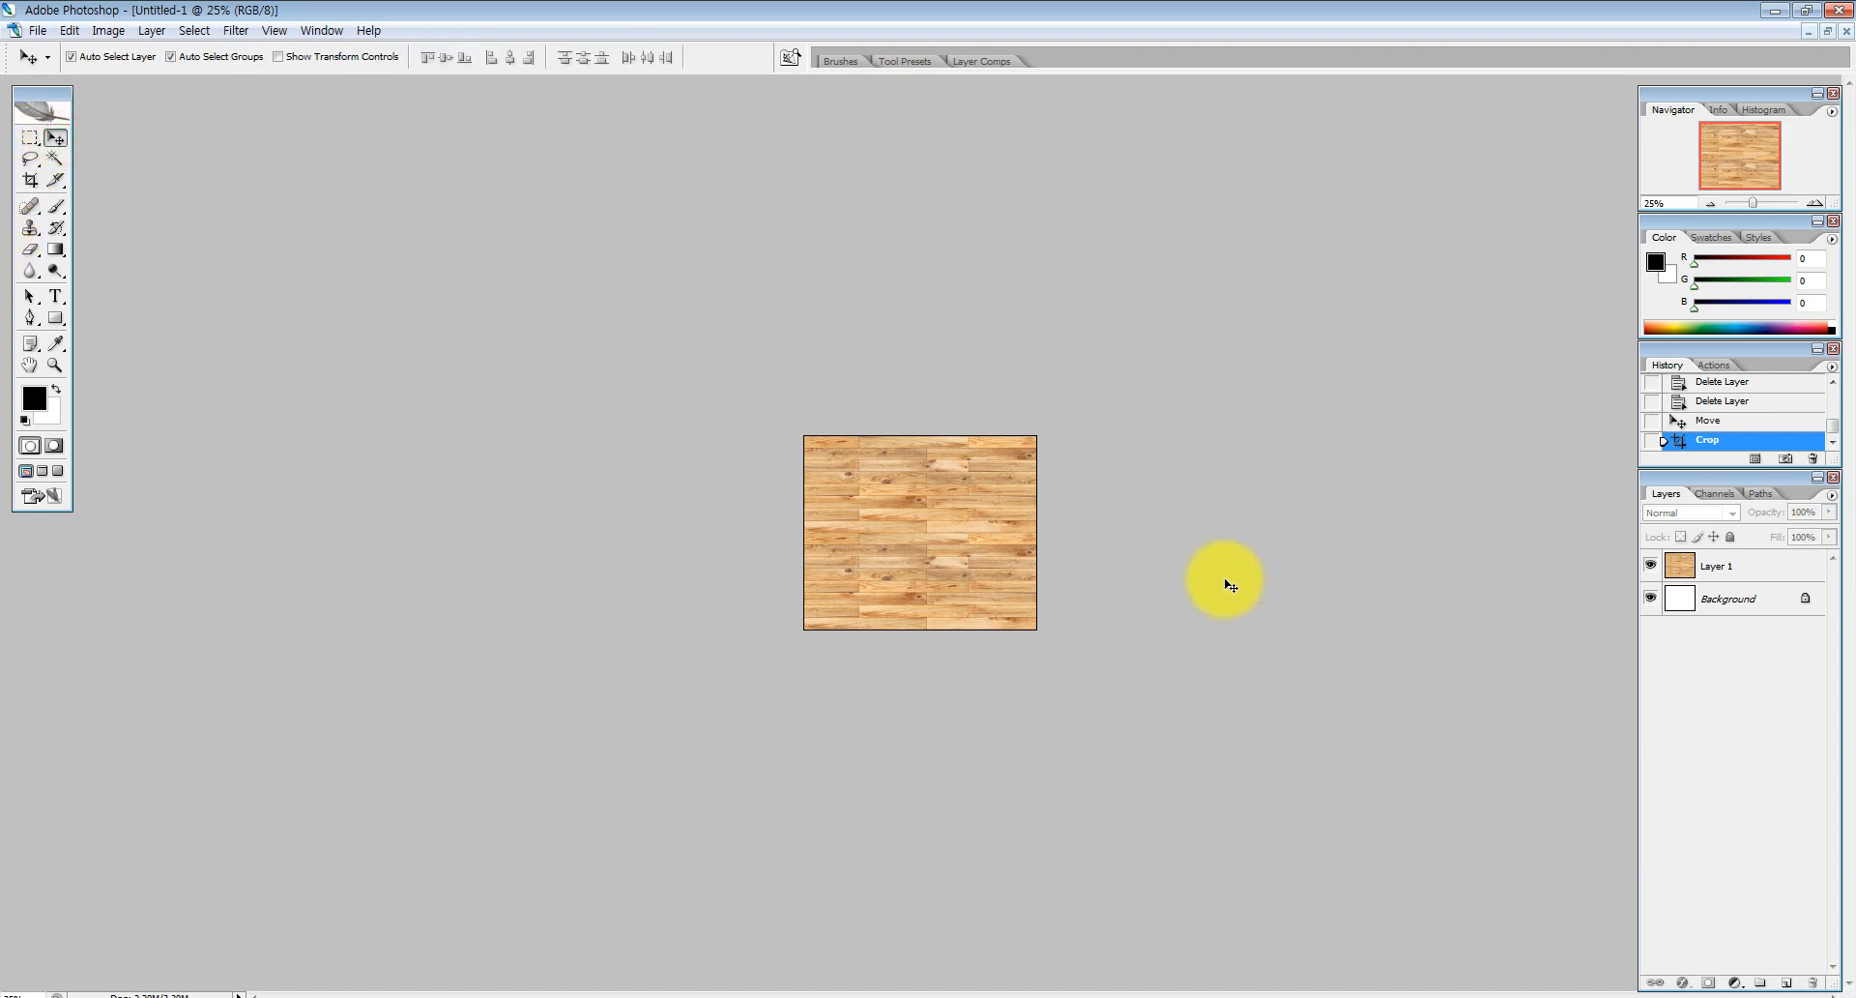
# Switch to the browser and preview the dark parquet image in the flooring texture results to compare it with the light wood
pyautogui.press('z')
pyautogui.click(1044, 500)
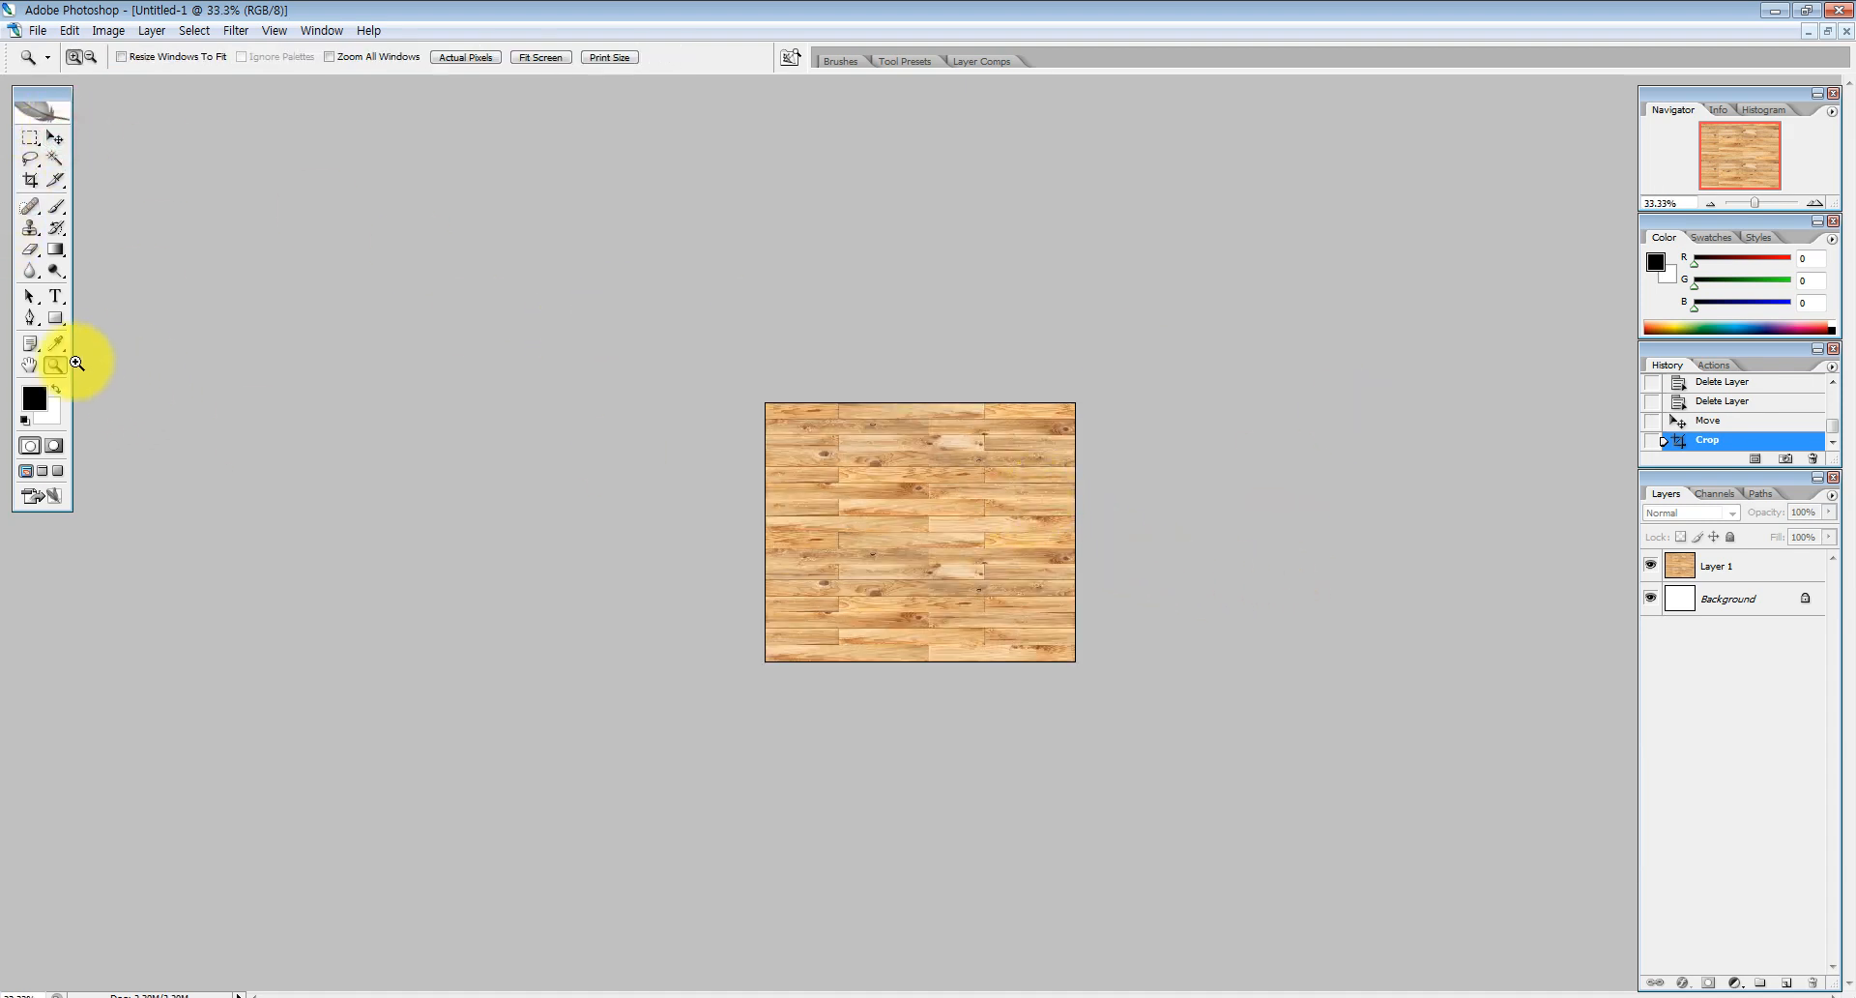
pyautogui.click(1012, 508)
pyautogui.click(1073, 537)
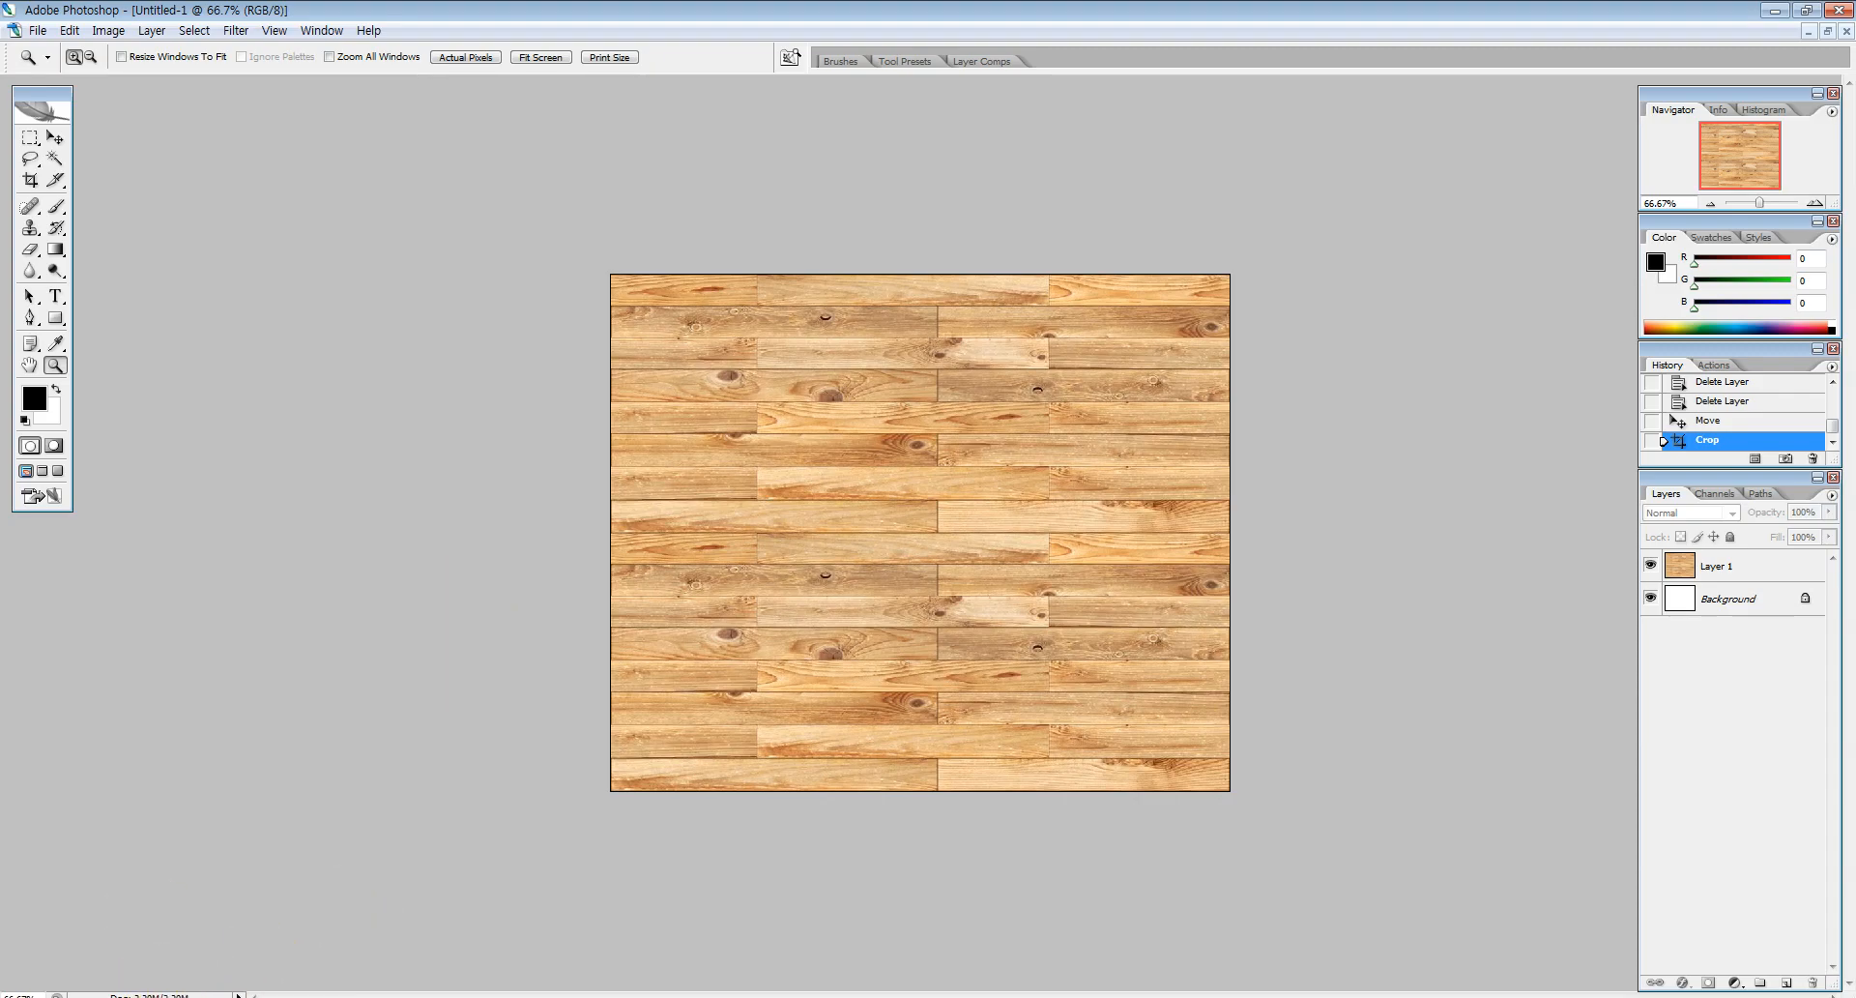
pyautogui.click(141, 996)
pyautogui.scroll(2, 879, 636)
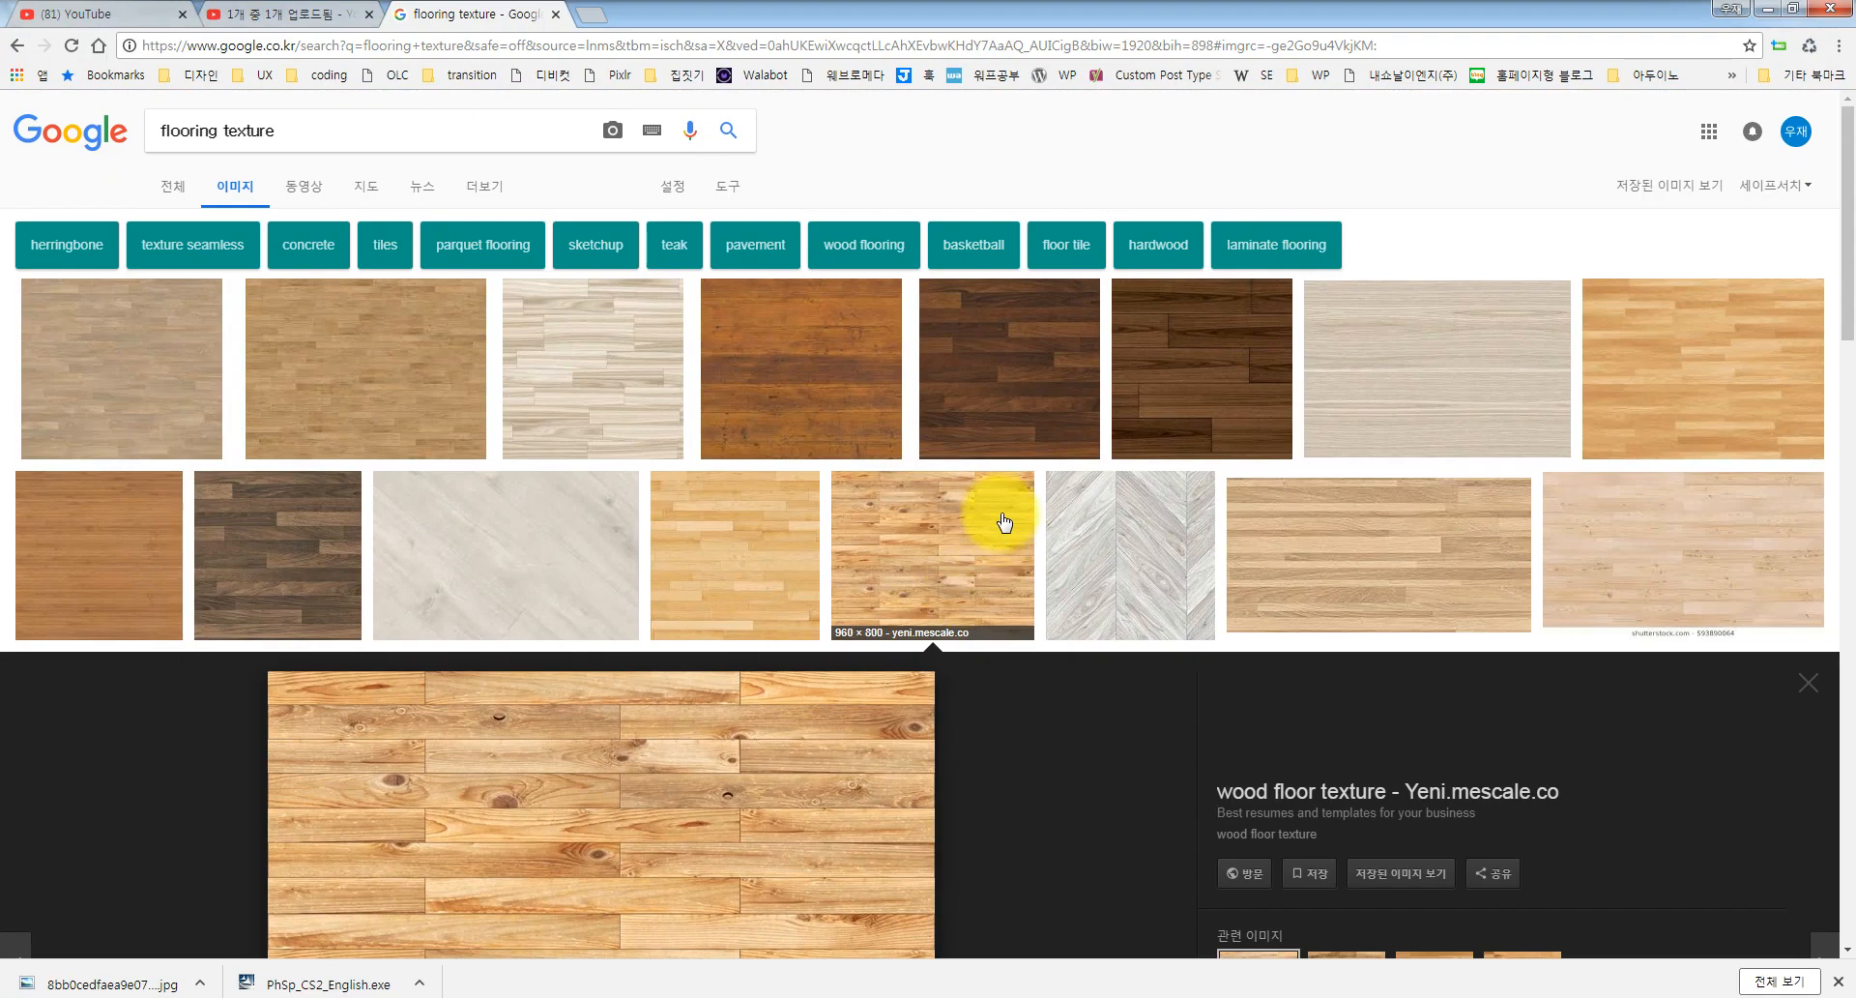
pyautogui.click(1030, 357)
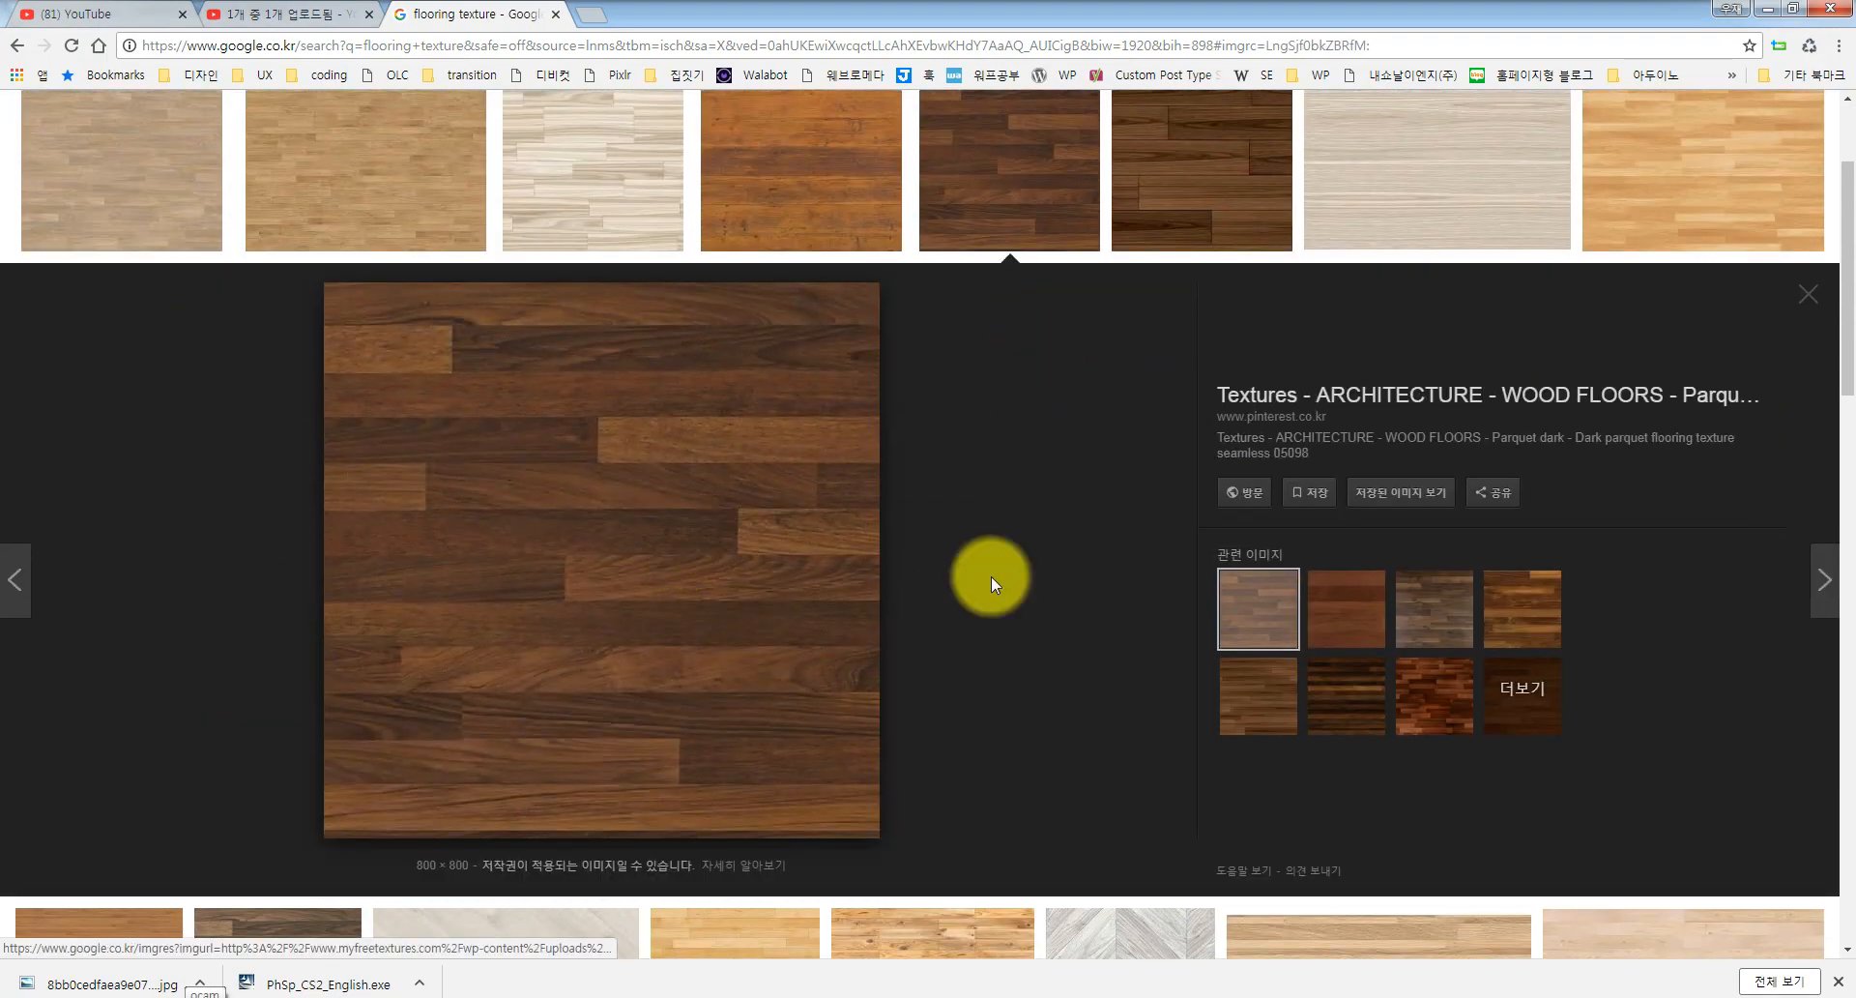
pyautogui.click(397, 994)
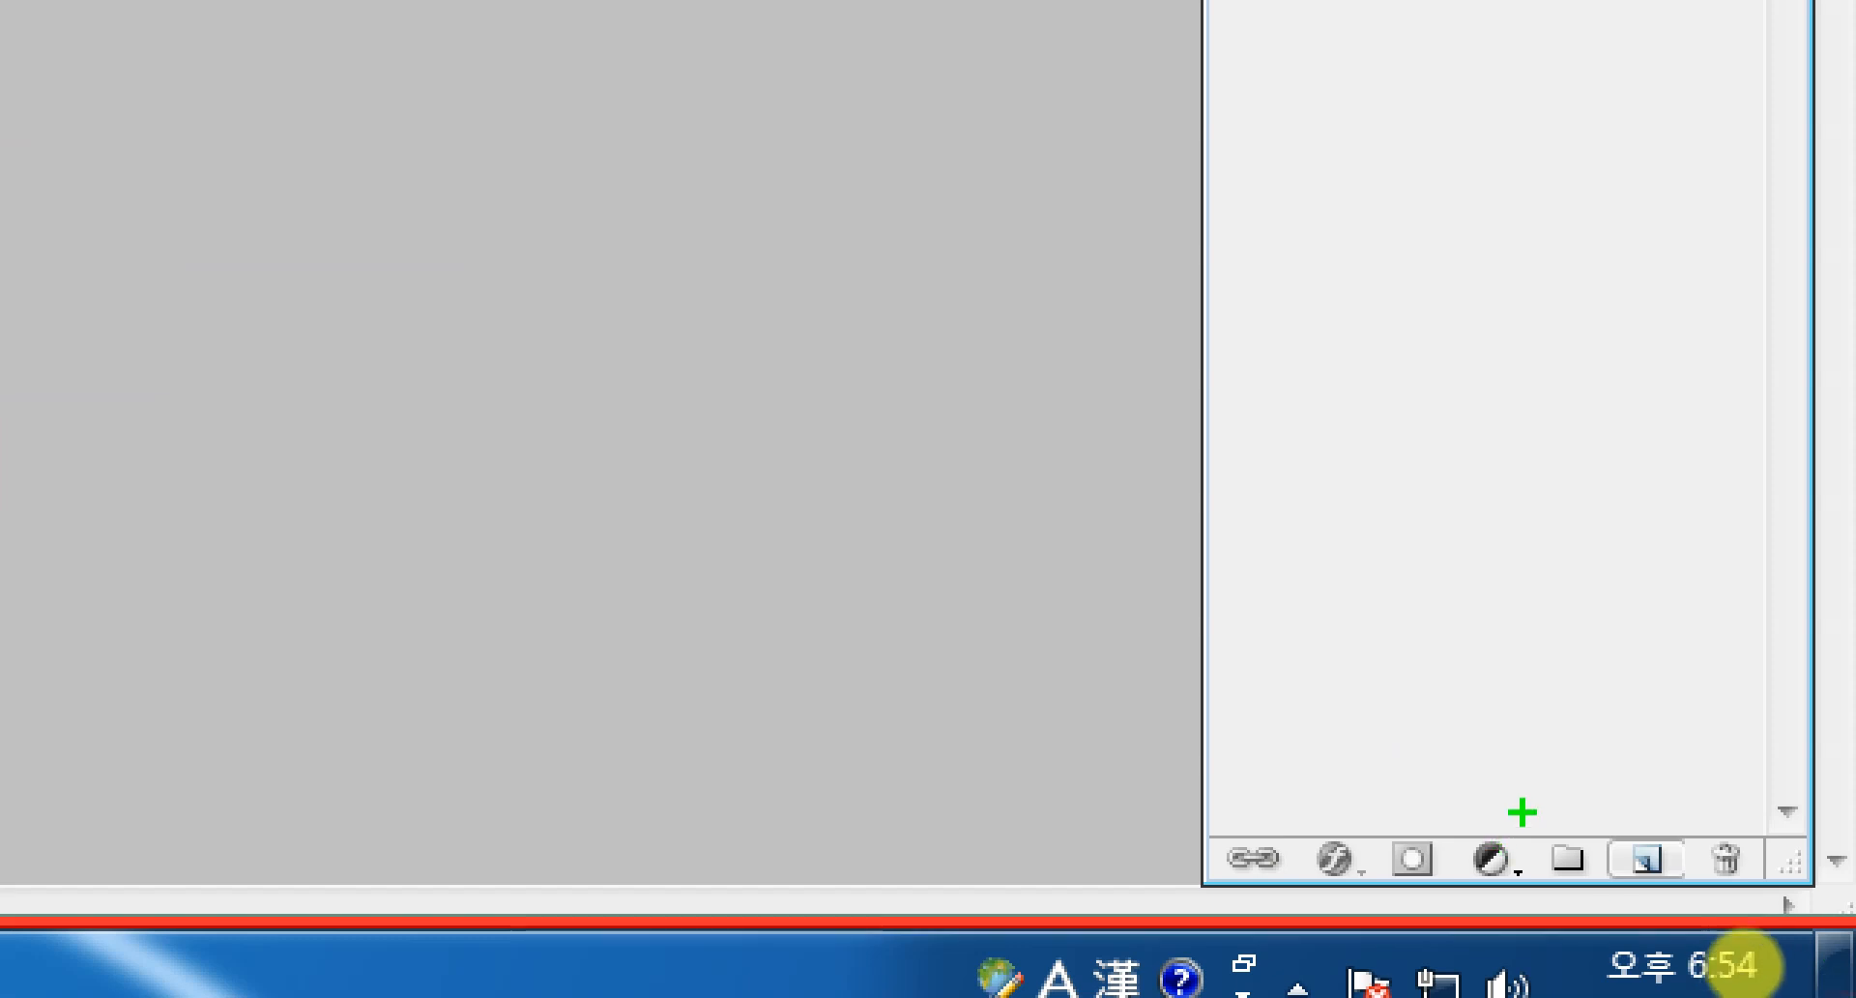
# Add a new empty layer above the light wood layer and check the dark parquet's colour in the browser
pyautogui.moveTo(1719, 928)
pyautogui.mouseDown()
pyautogui.moveTo(1626, 869)
pyautogui.moveTo(1594, 790)
pyautogui.moveTo(1715, 861)
pyautogui.moveTo(1620, 897)
pyautogui.mouseUp()
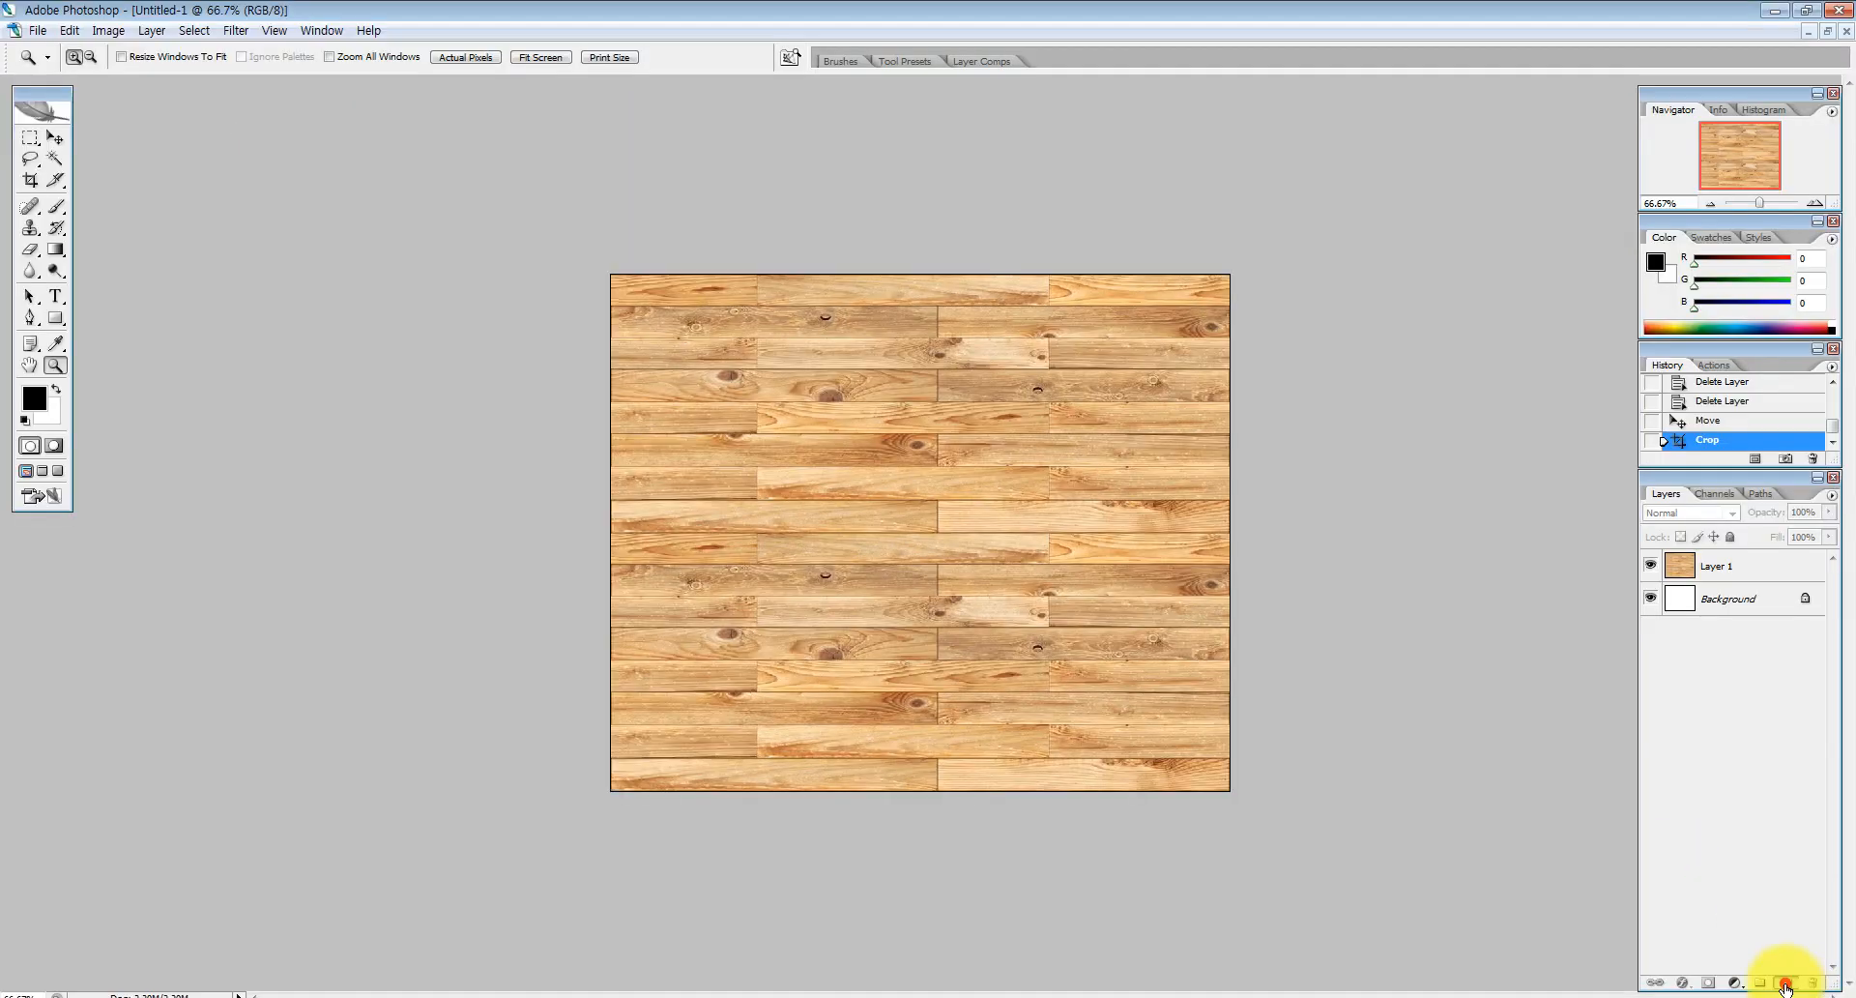
pyautogui.click(1786, 983)
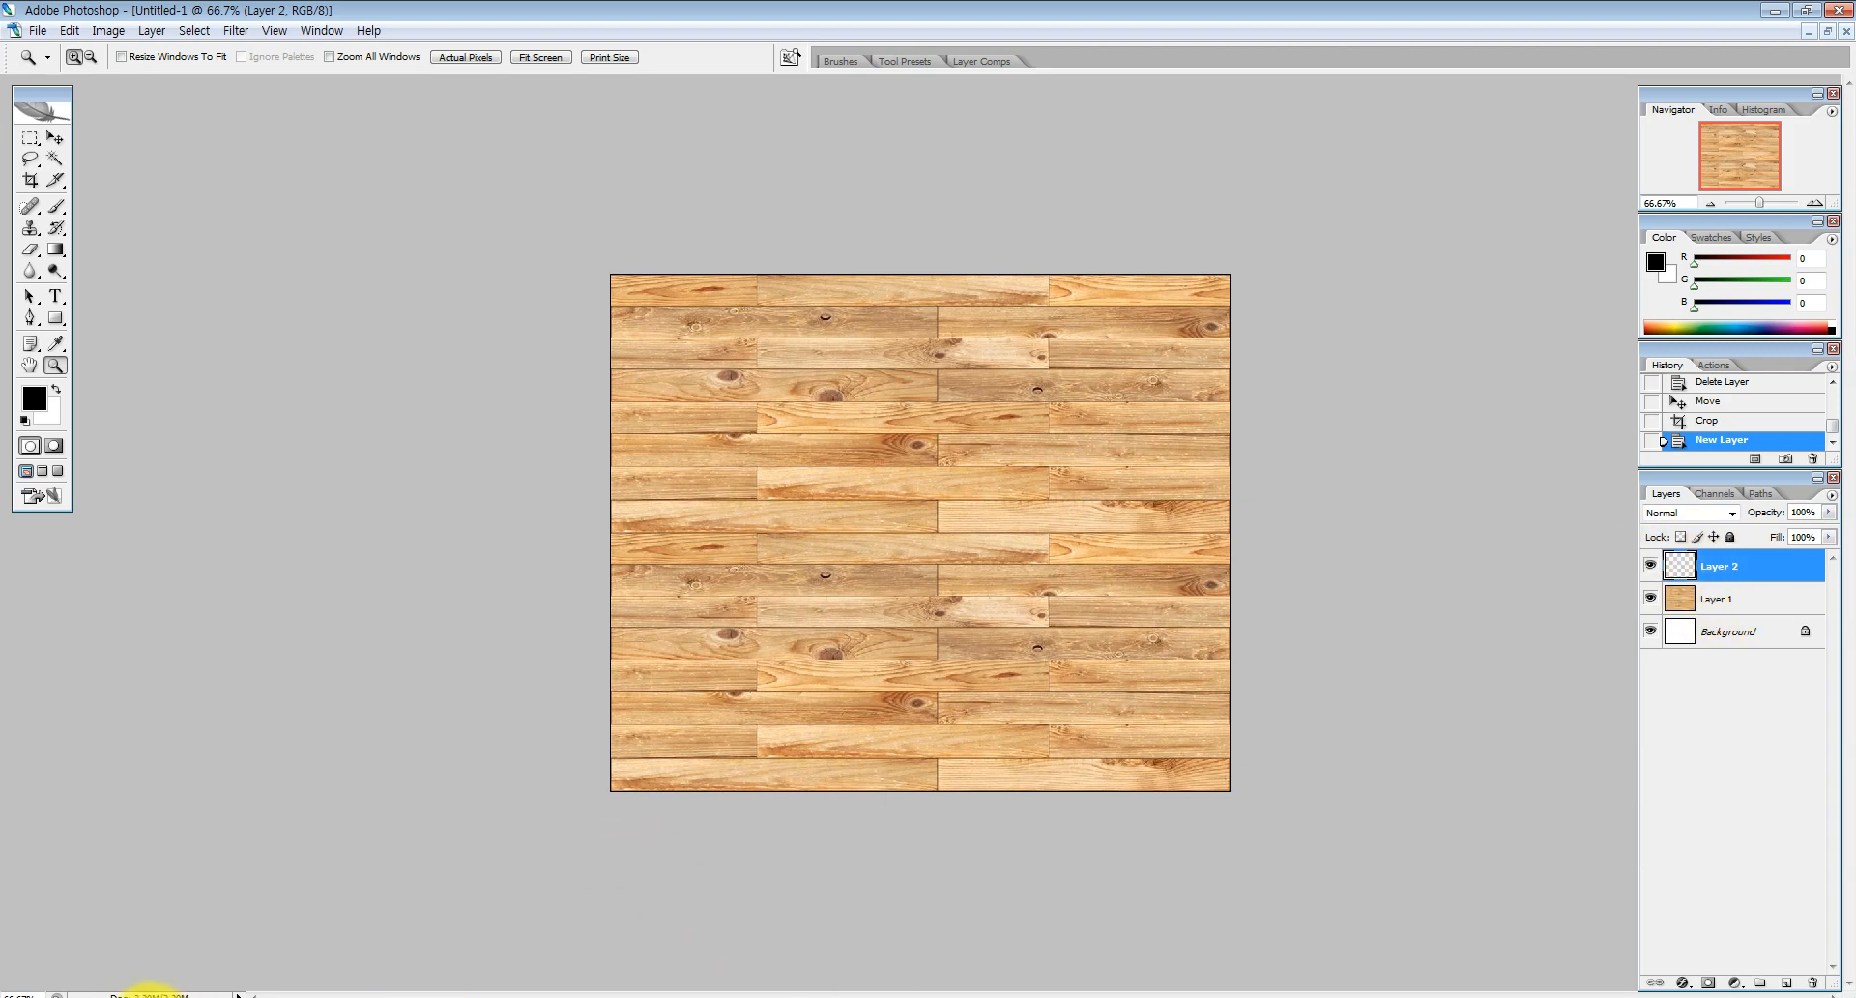
pyautogui.click(145, 992)
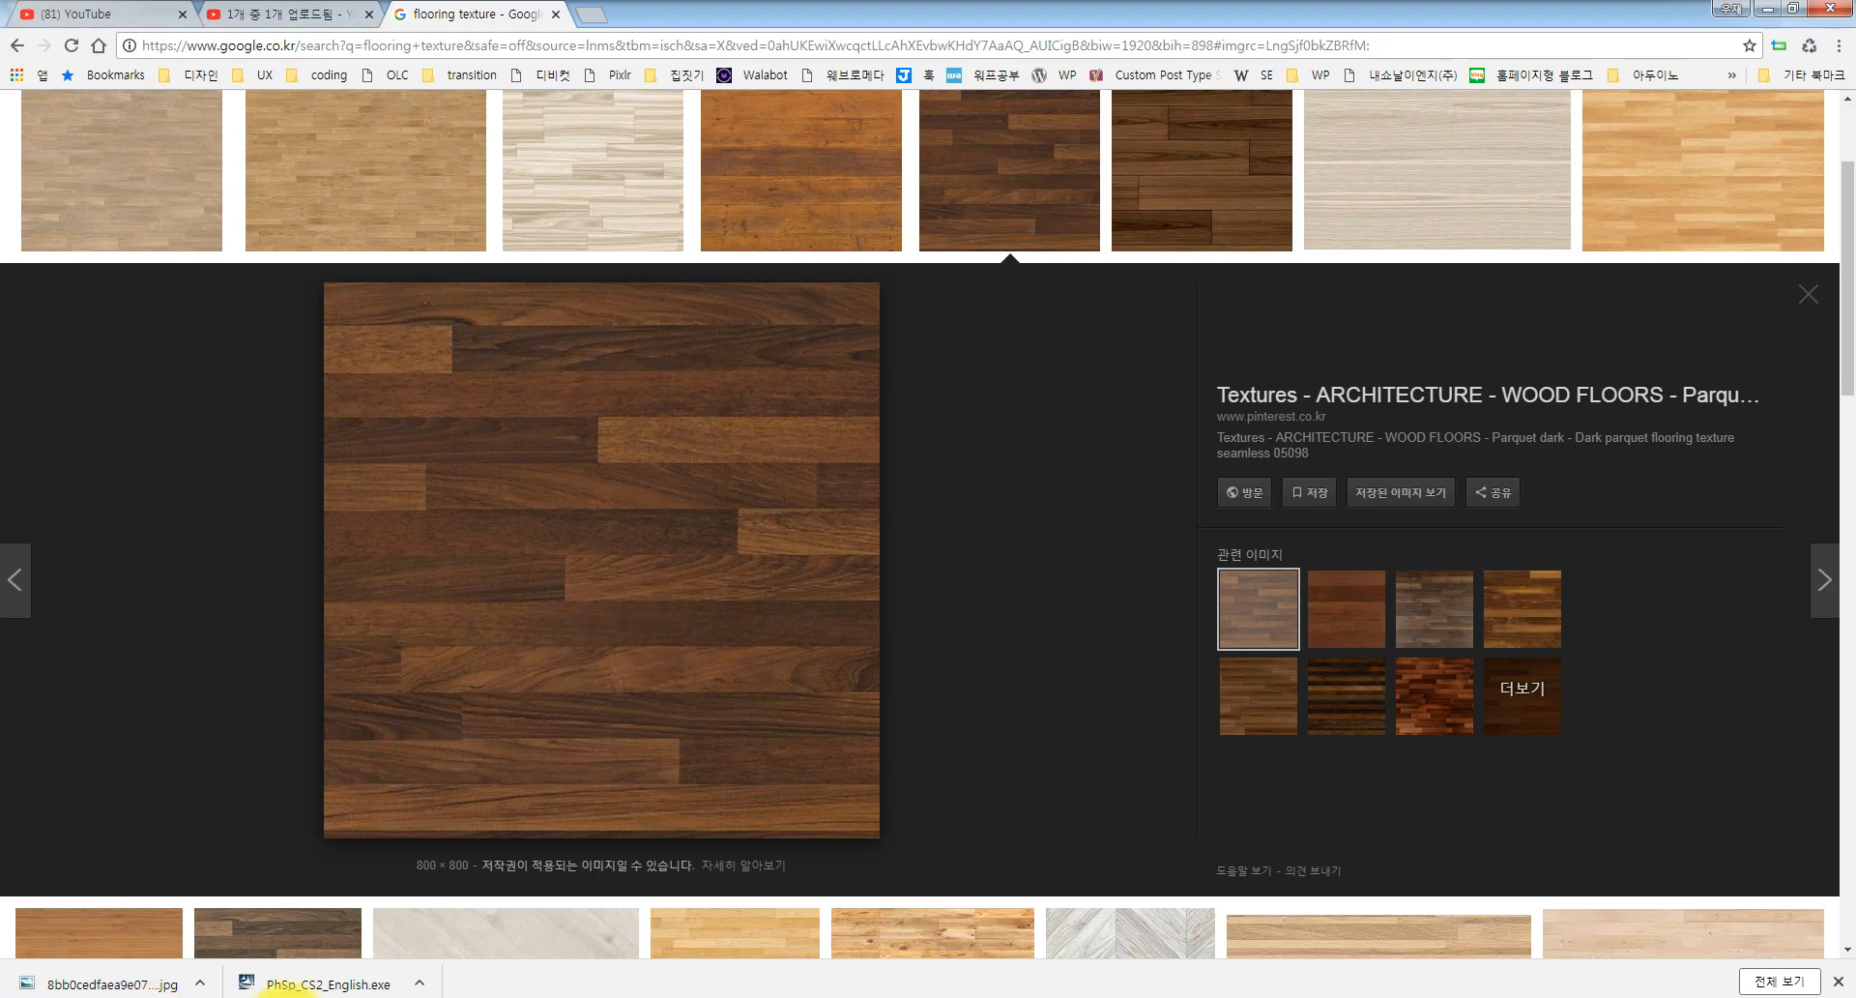
pyautogui.click(379, 997)
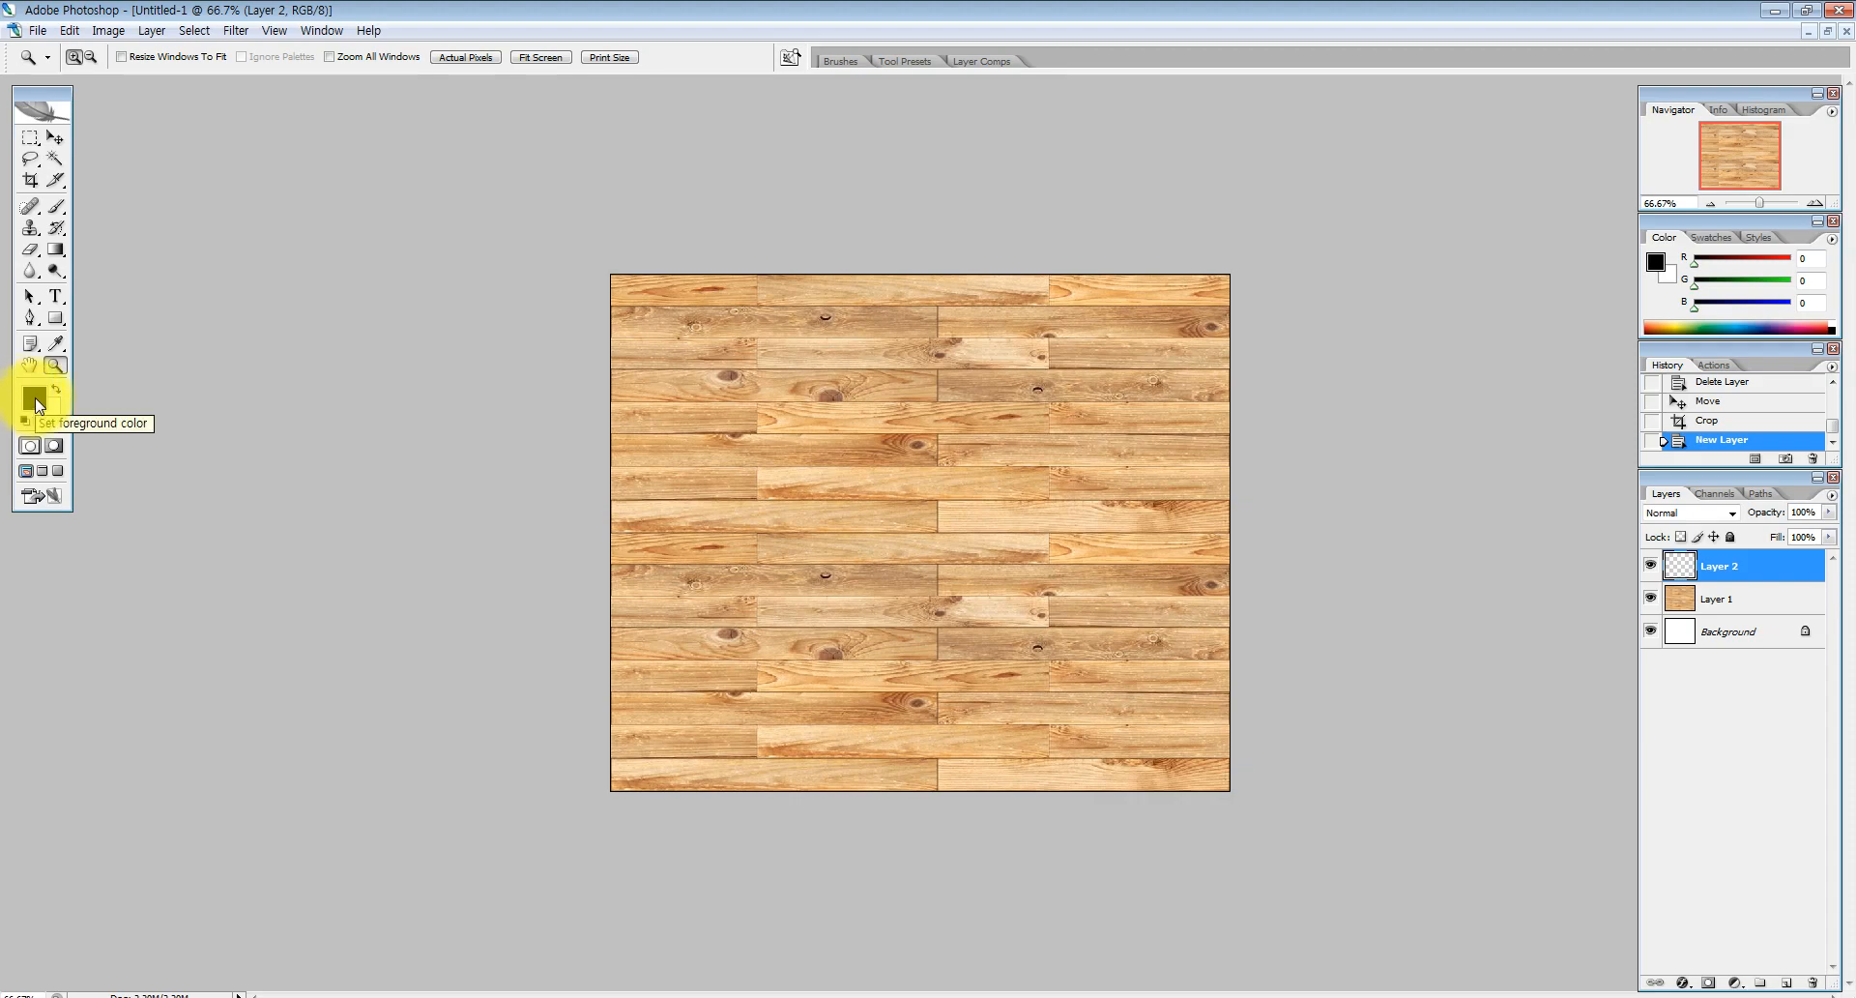
# Set the foreground colour to dark brown #611700 and fill the empty Layer 2 with it
pyautogui.click(36, 400)
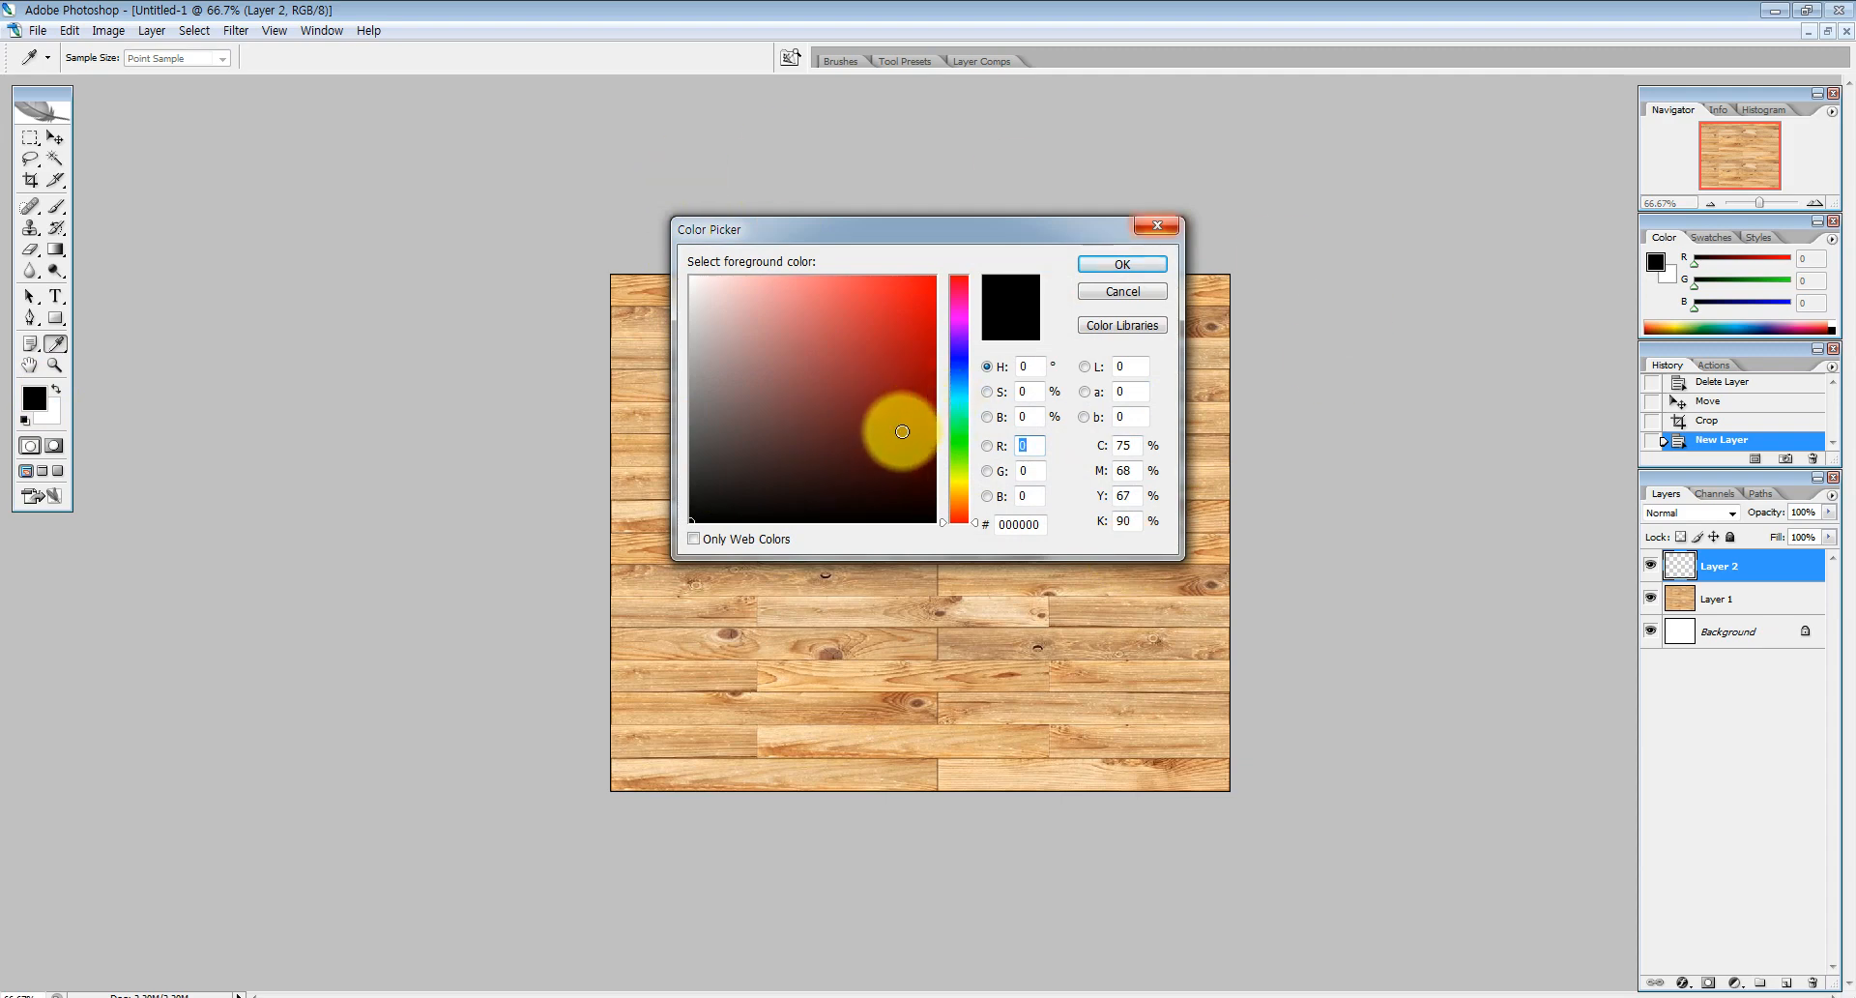
pyautogui.moveTo(887, 421); pyautogui.dragTo(920, 393)
pyautogui.moveTo(975, 523)
pyautogui.mouseDown()
pyautogui.moveTo(957, 497)
pyautogui.moveTo(975, 473)
pyautogui.moveTo(991, 517)
pyautogui.mouseUp()
pyautogui.click(932, 368)
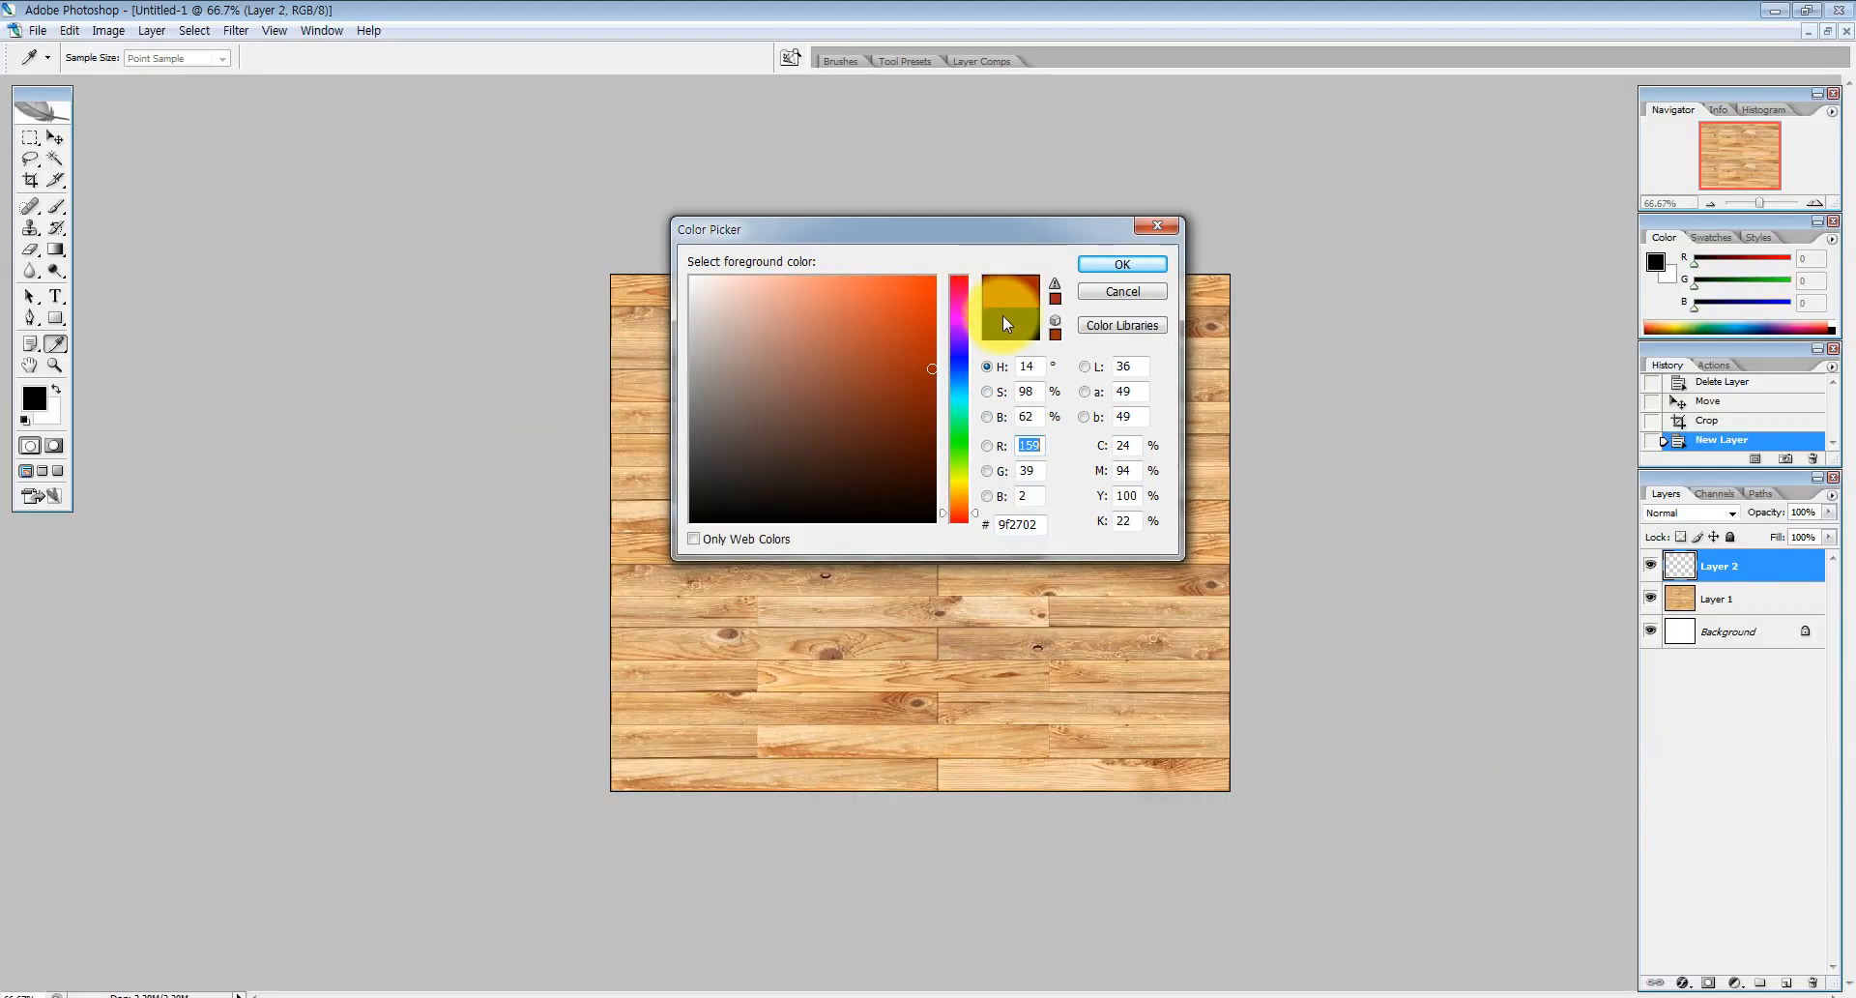
pyautogui.moveTo(938, 368)
pyautogui.mouseDown()
pyautogui.moveTo(887, 401)
pyautogui.moveTo(945, 429)
pyautogui.mouseUp()
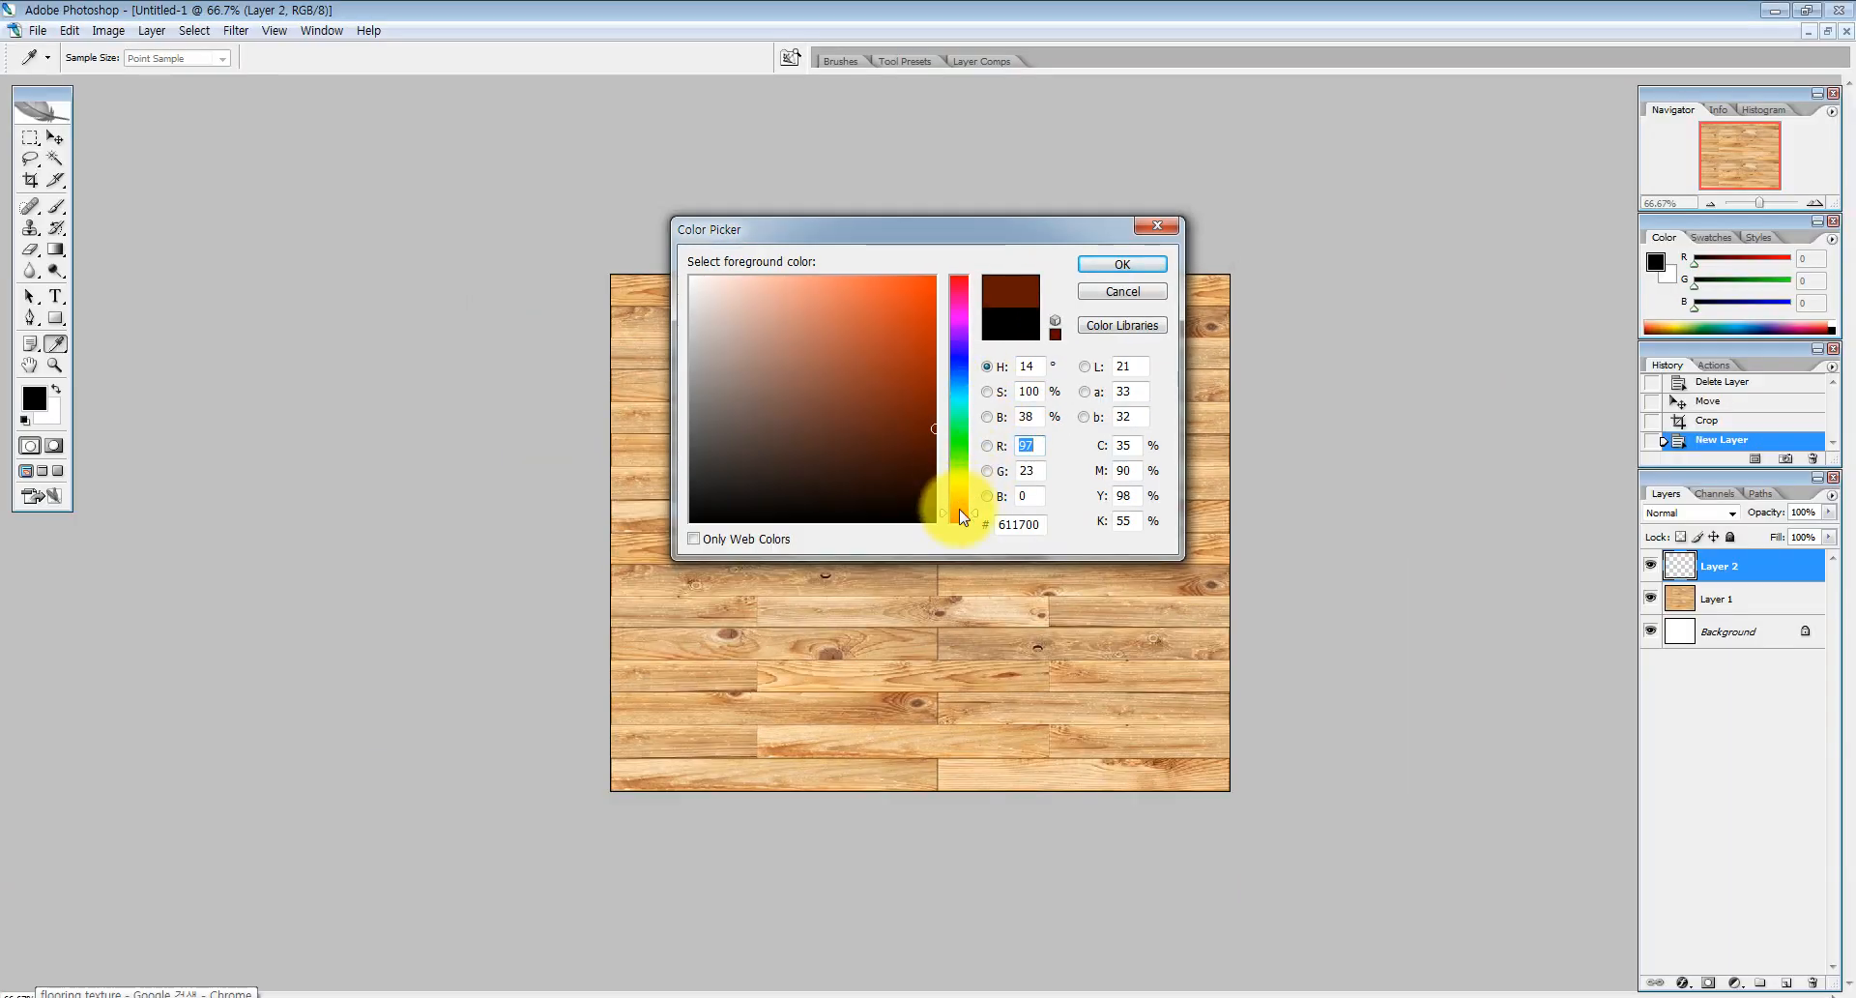
pyautogui.click(1122, 264)
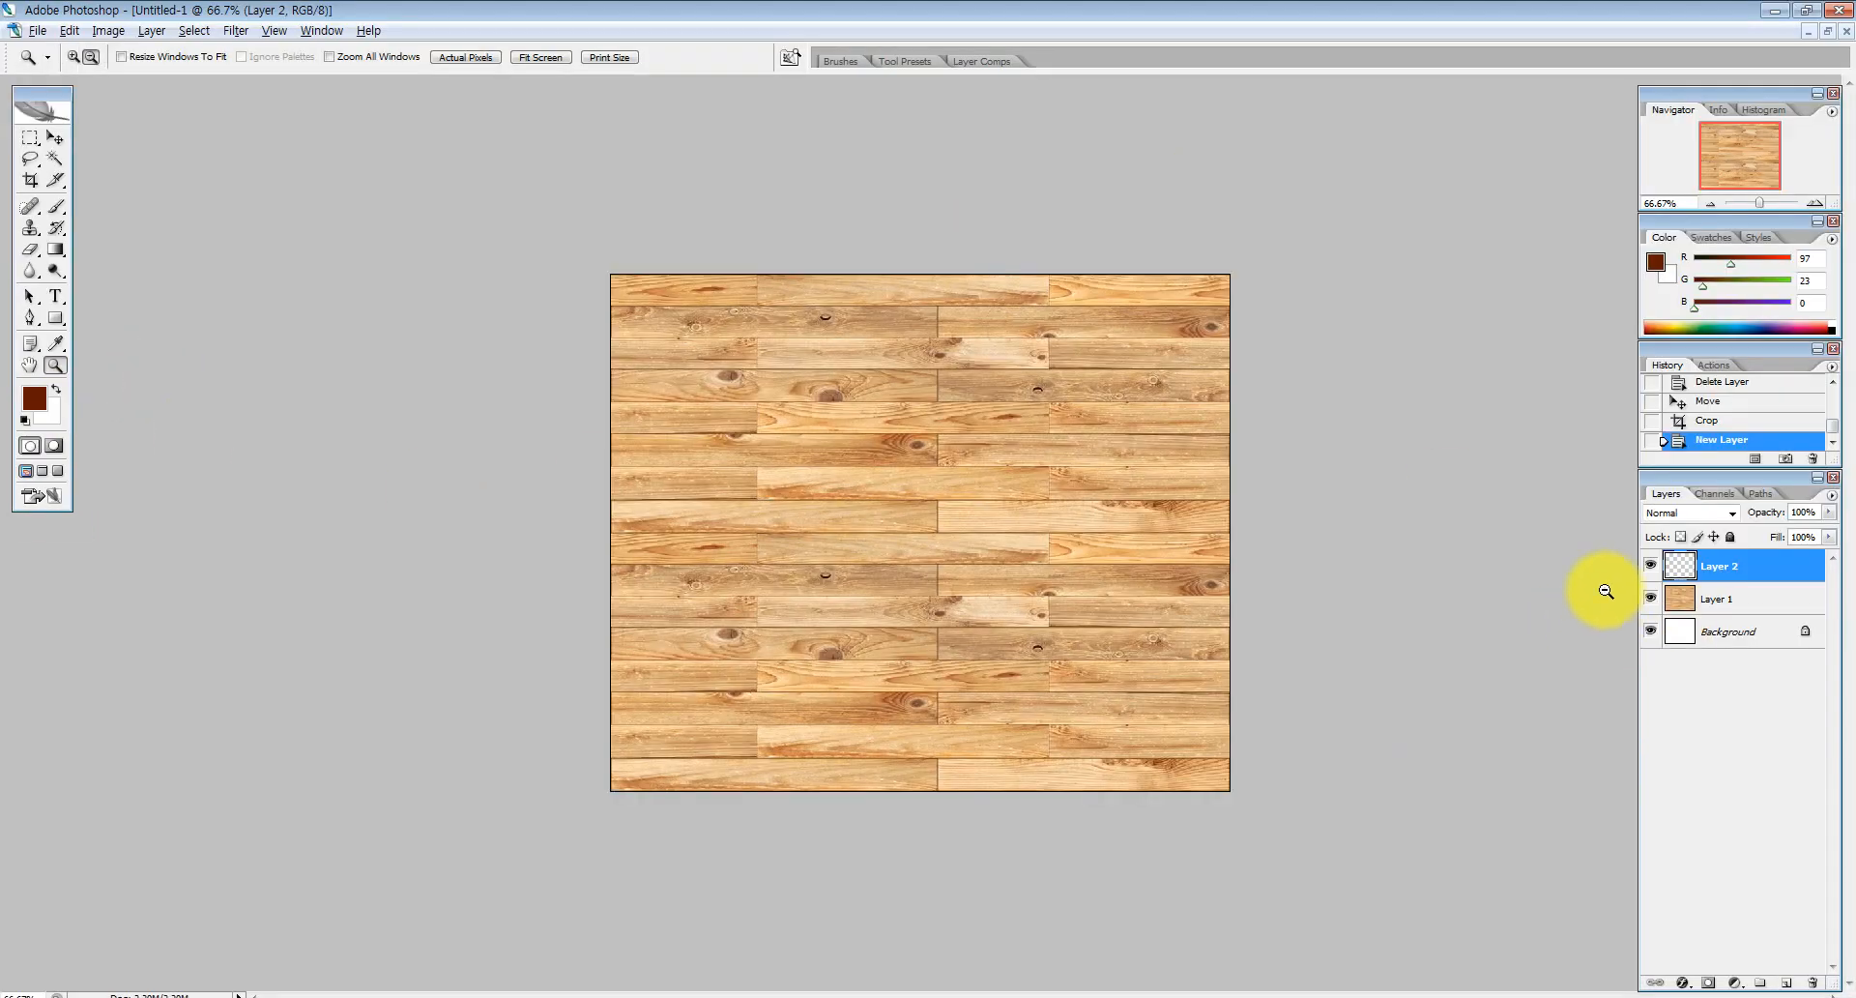
pyautogui.hotkey('alt', 'BackSpace')
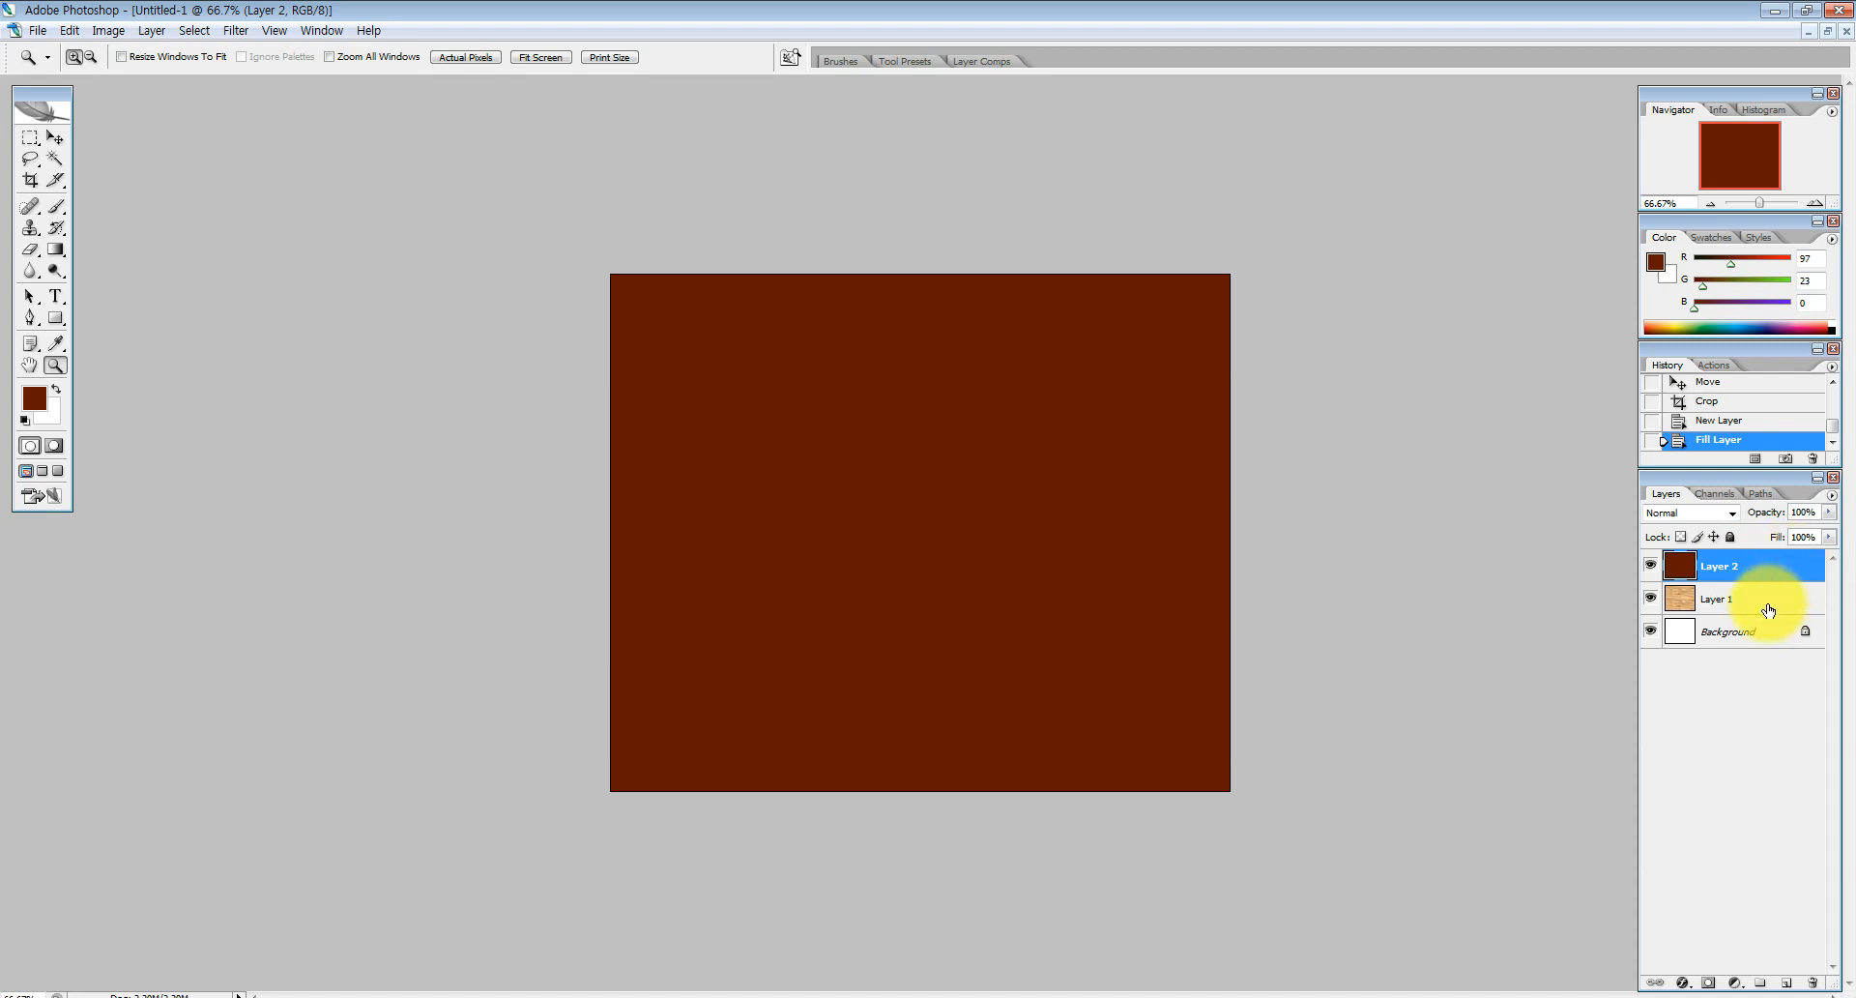
# Try filling the wood layer with the dark brown while Layer 2 is hidden, and revert that fill through the history
pyautogui.click(1695, 600)
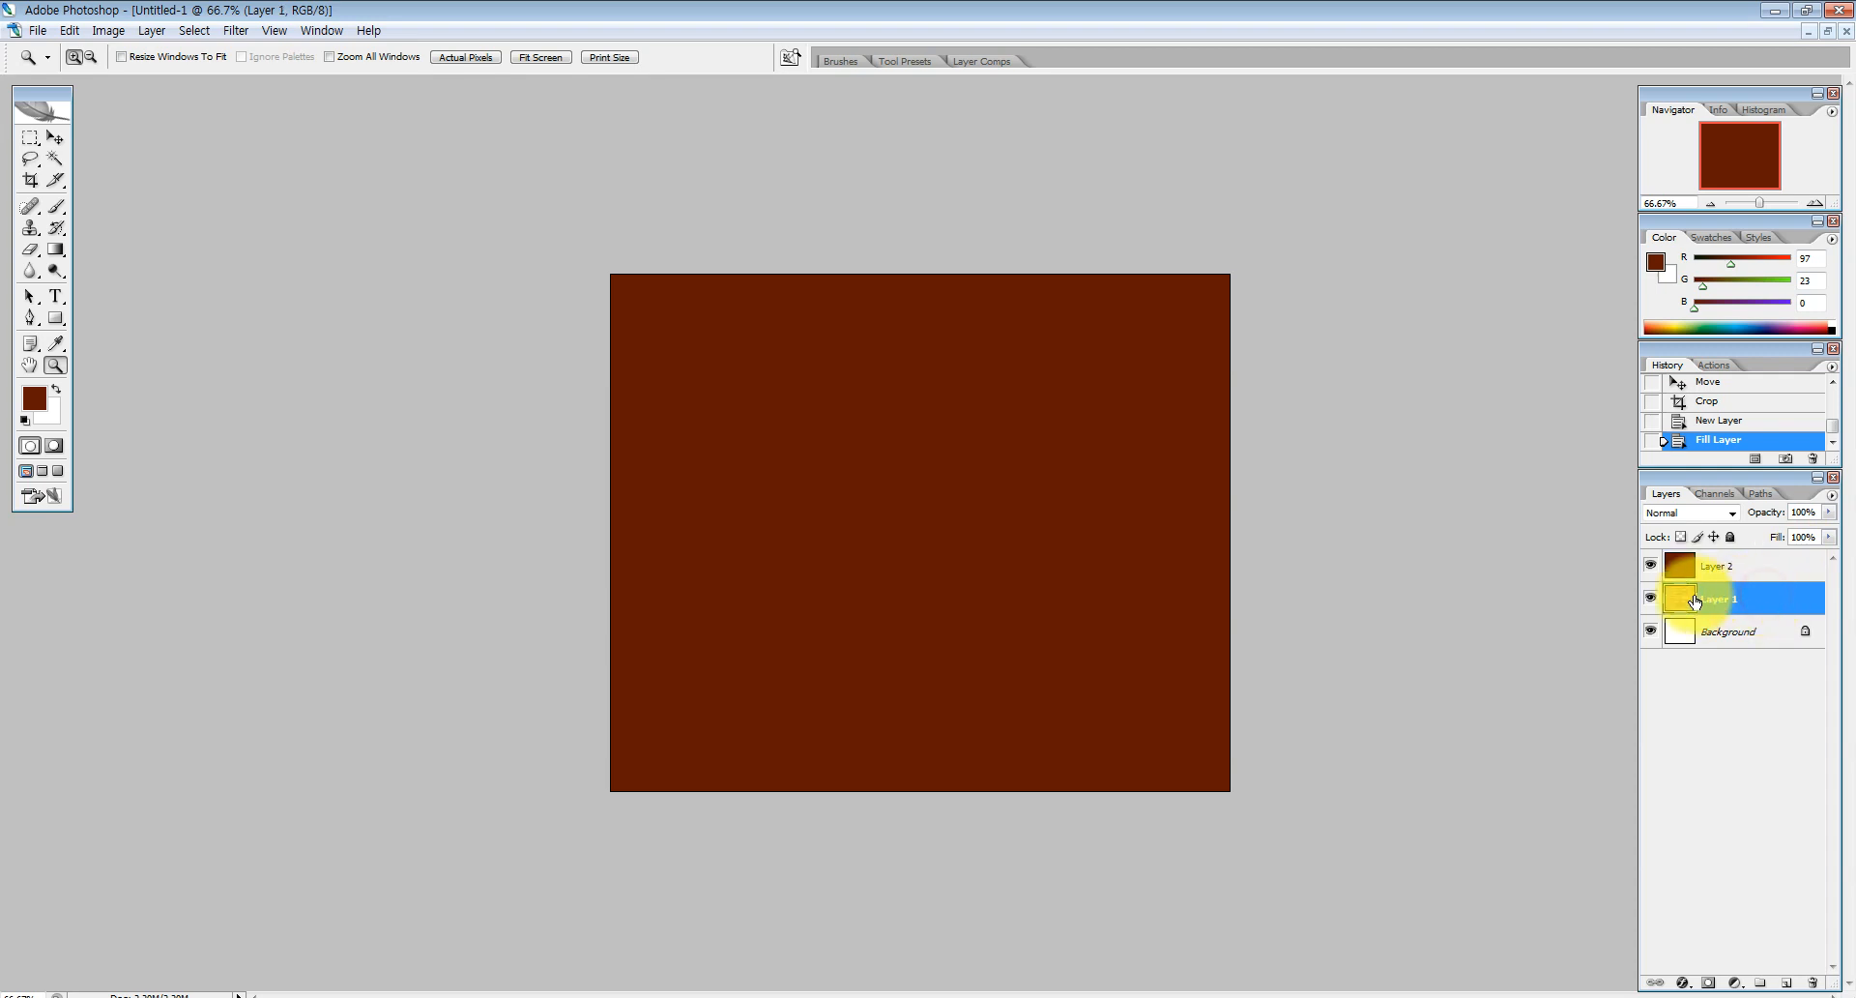
pyautogui.click(1651, 565)
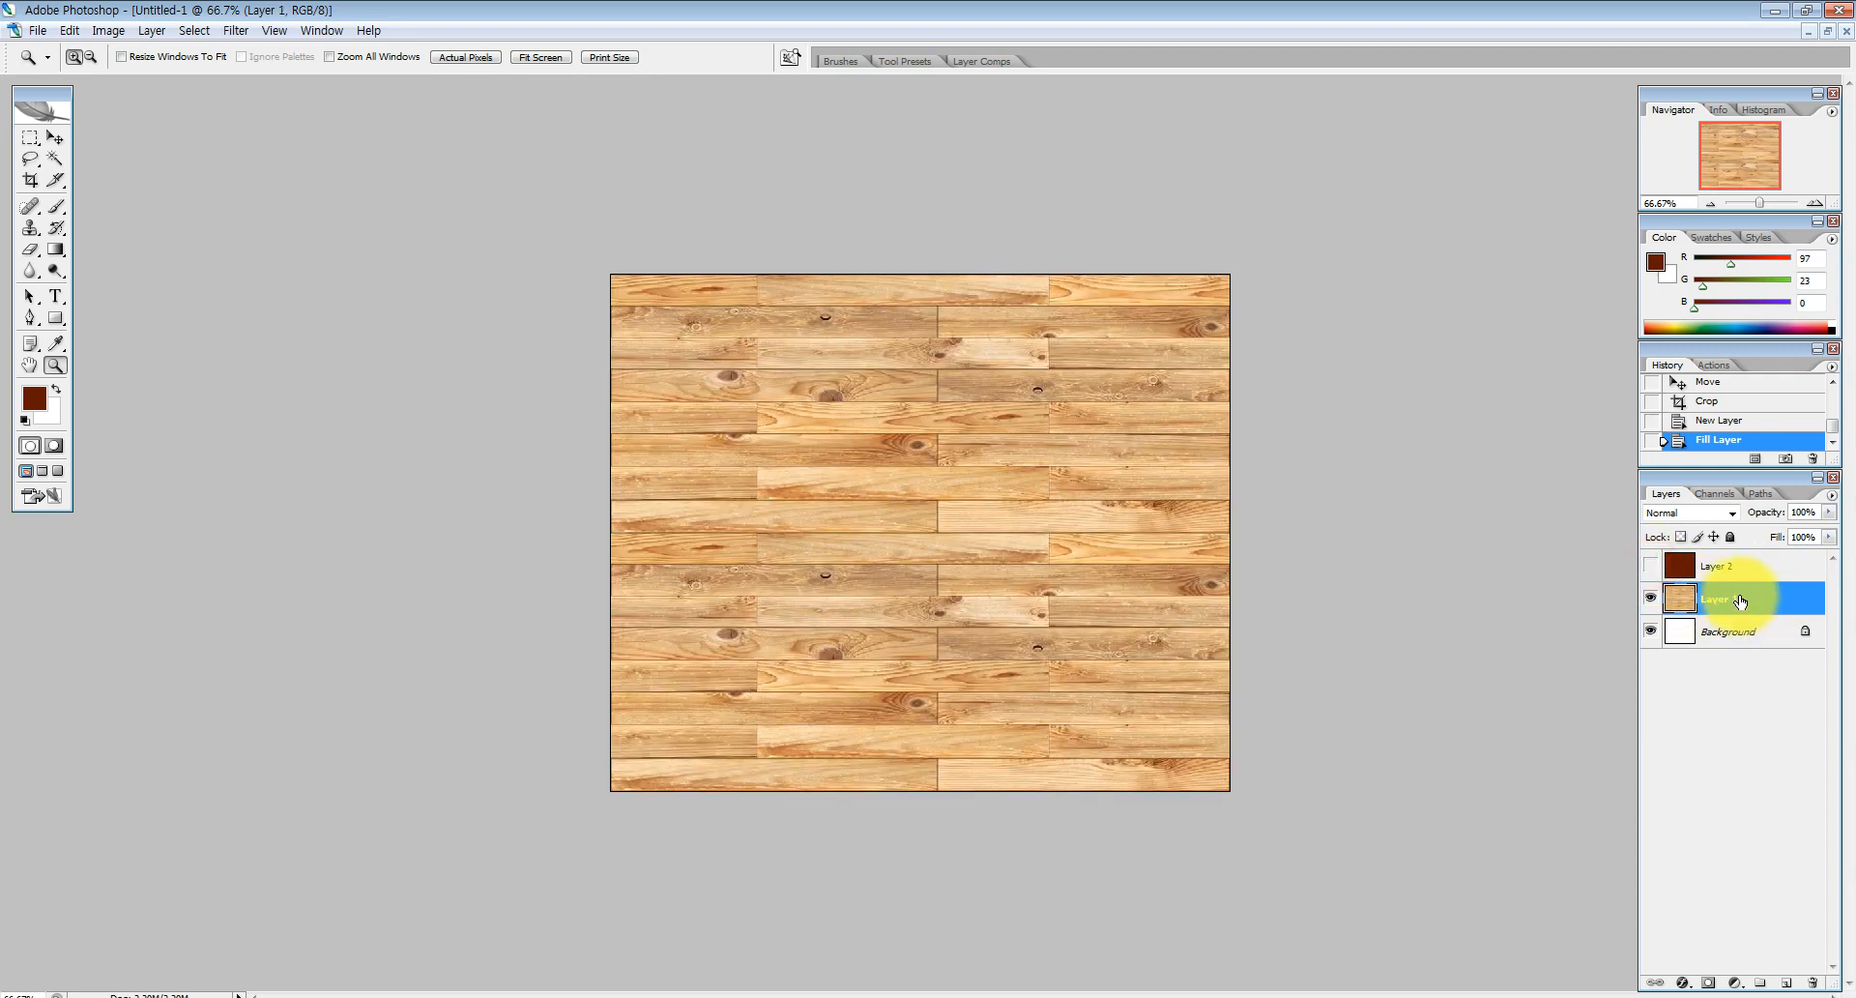
pyautogui.hotkey('alt', 'BackSpace')
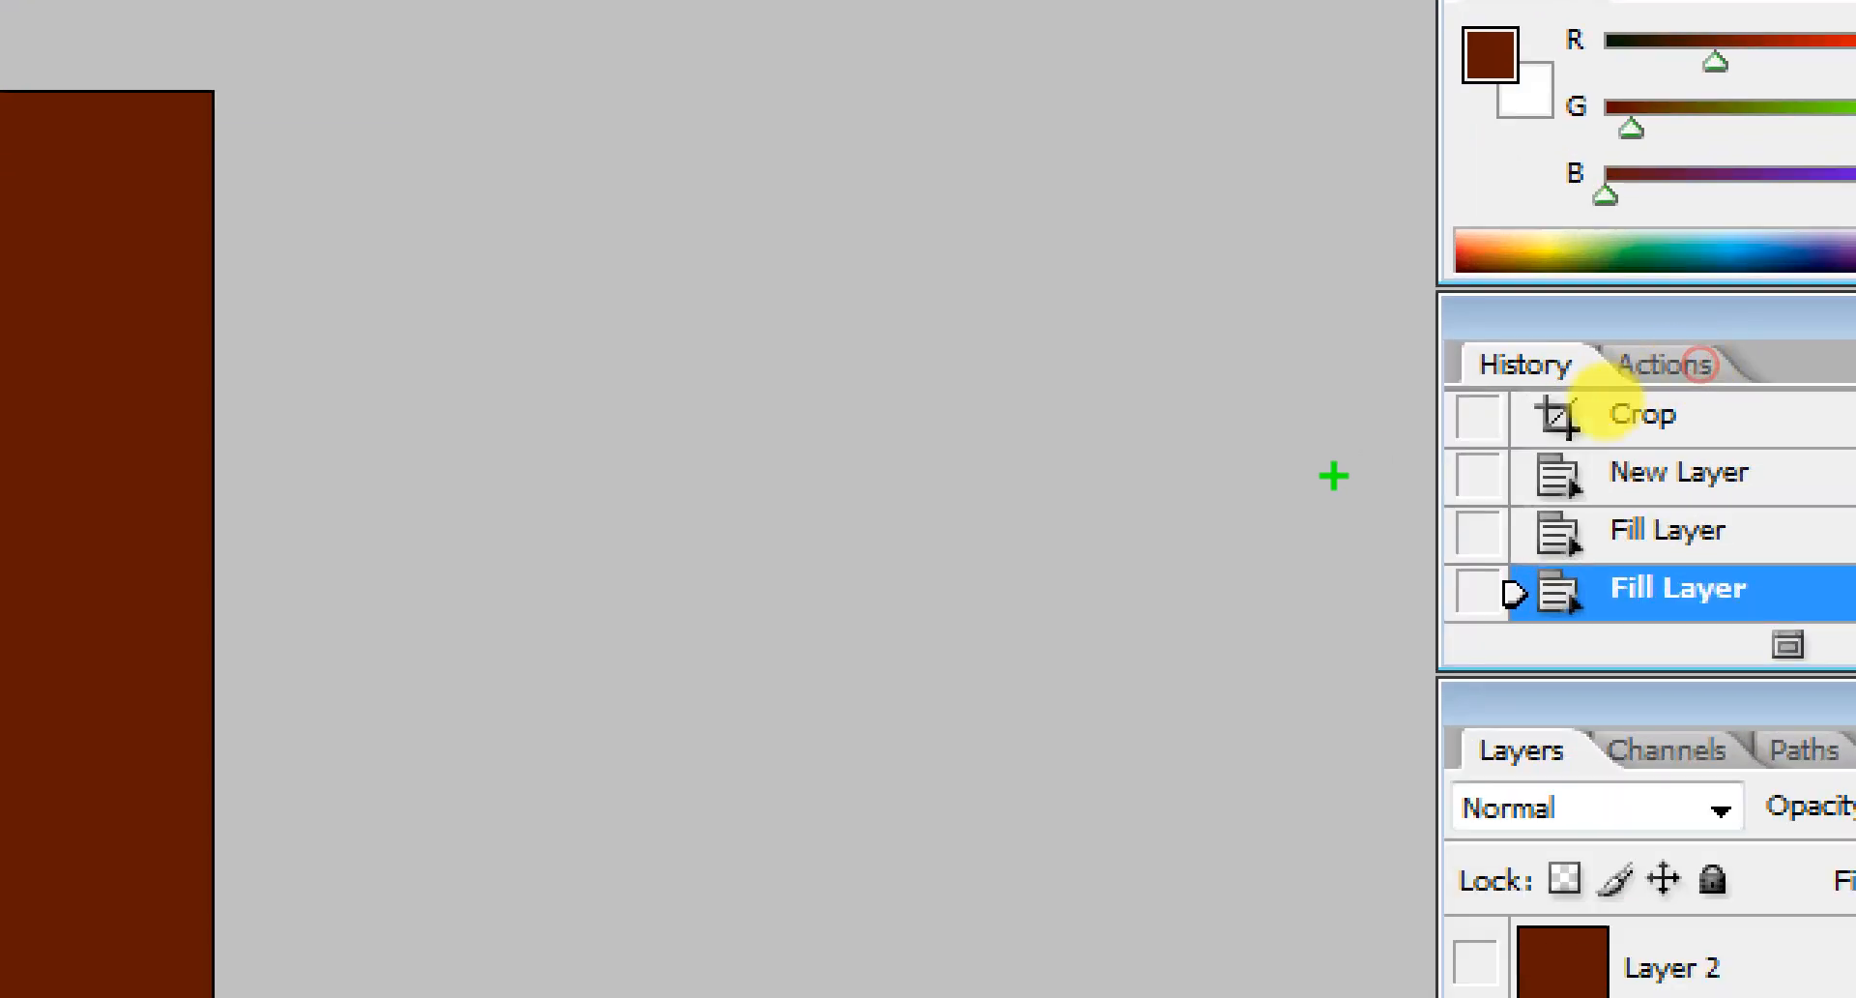
pyautogui.moveTo(1426, 393); pyautogui.dragTo(1643, 371)
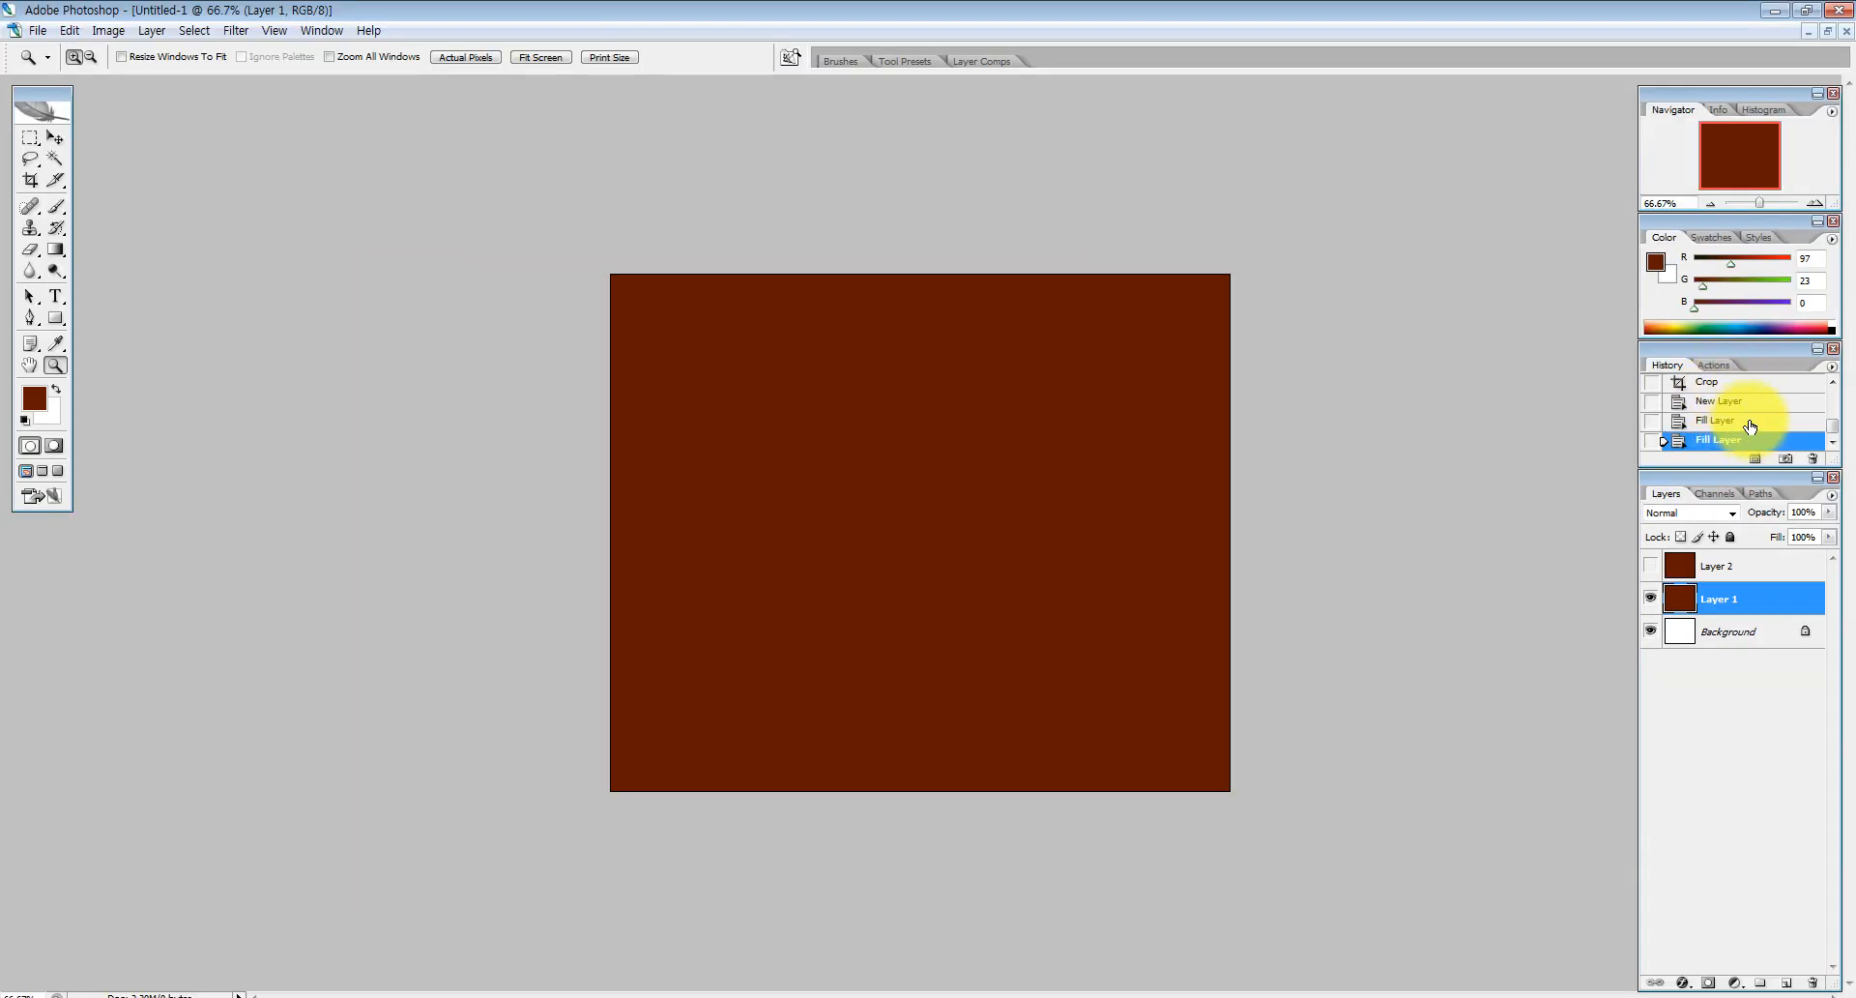
pyautogui.click(1731, 420)
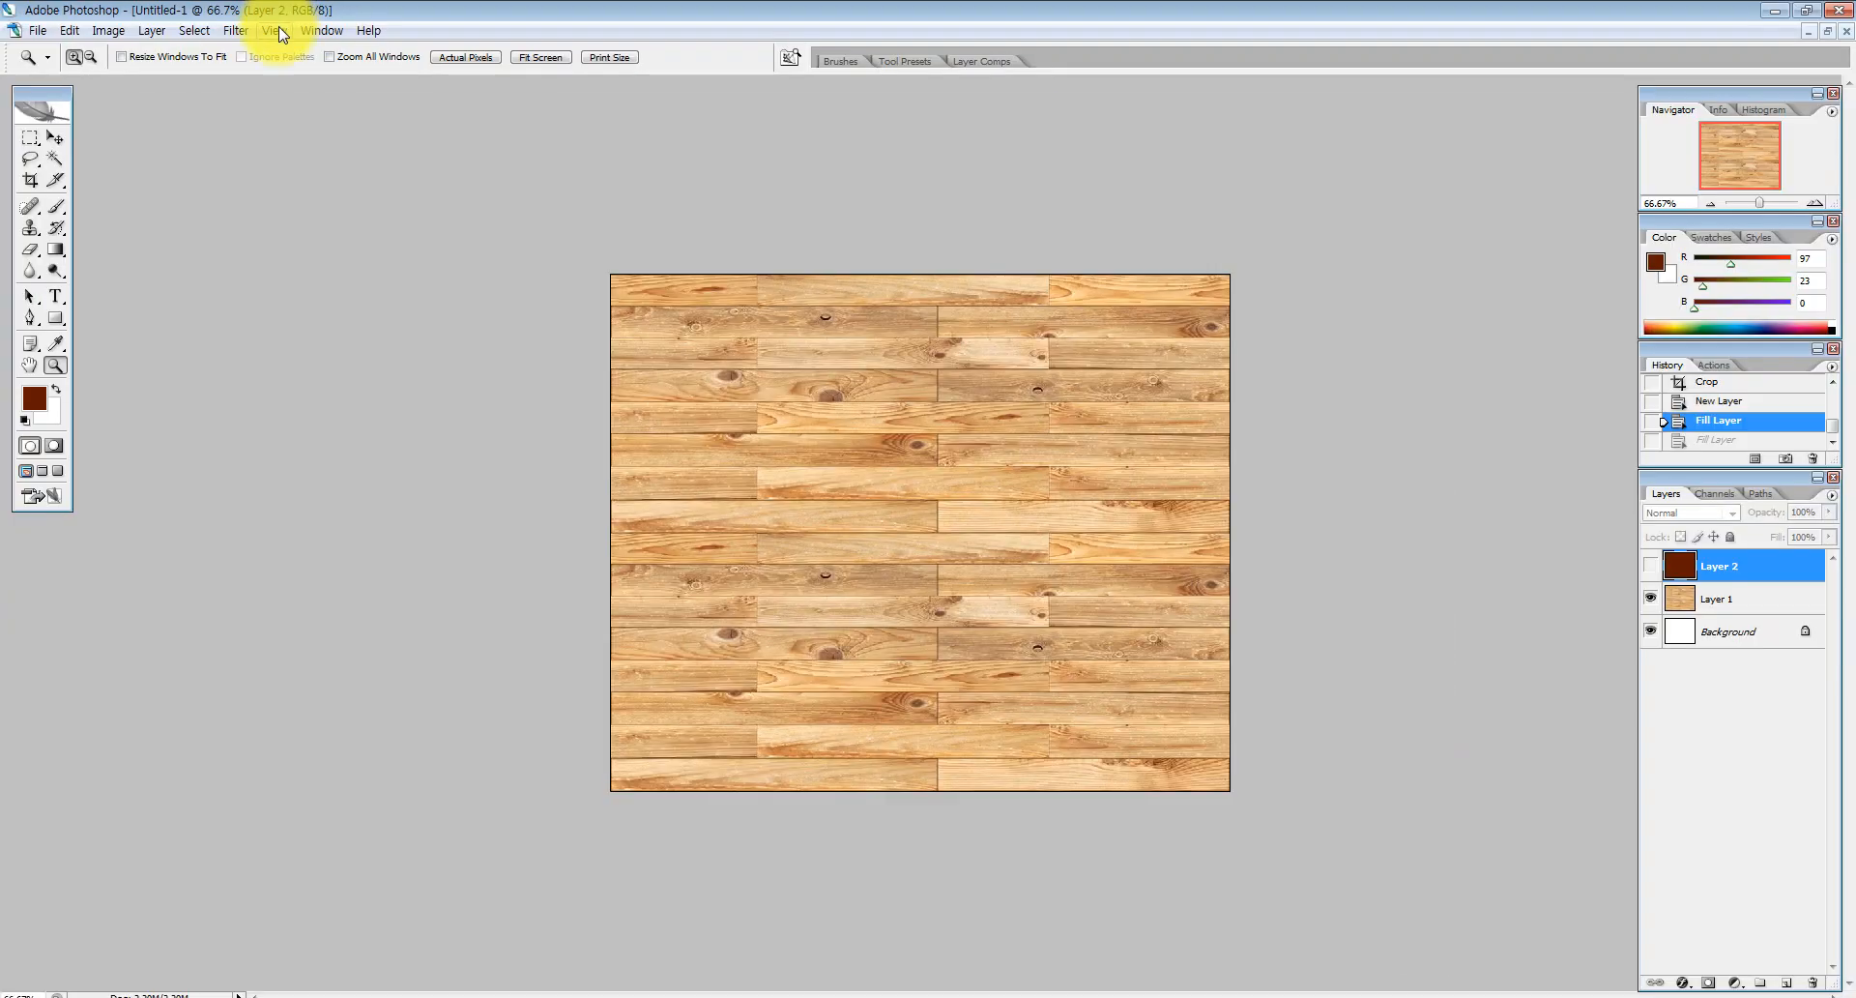
pyautogui.click(366, 93)
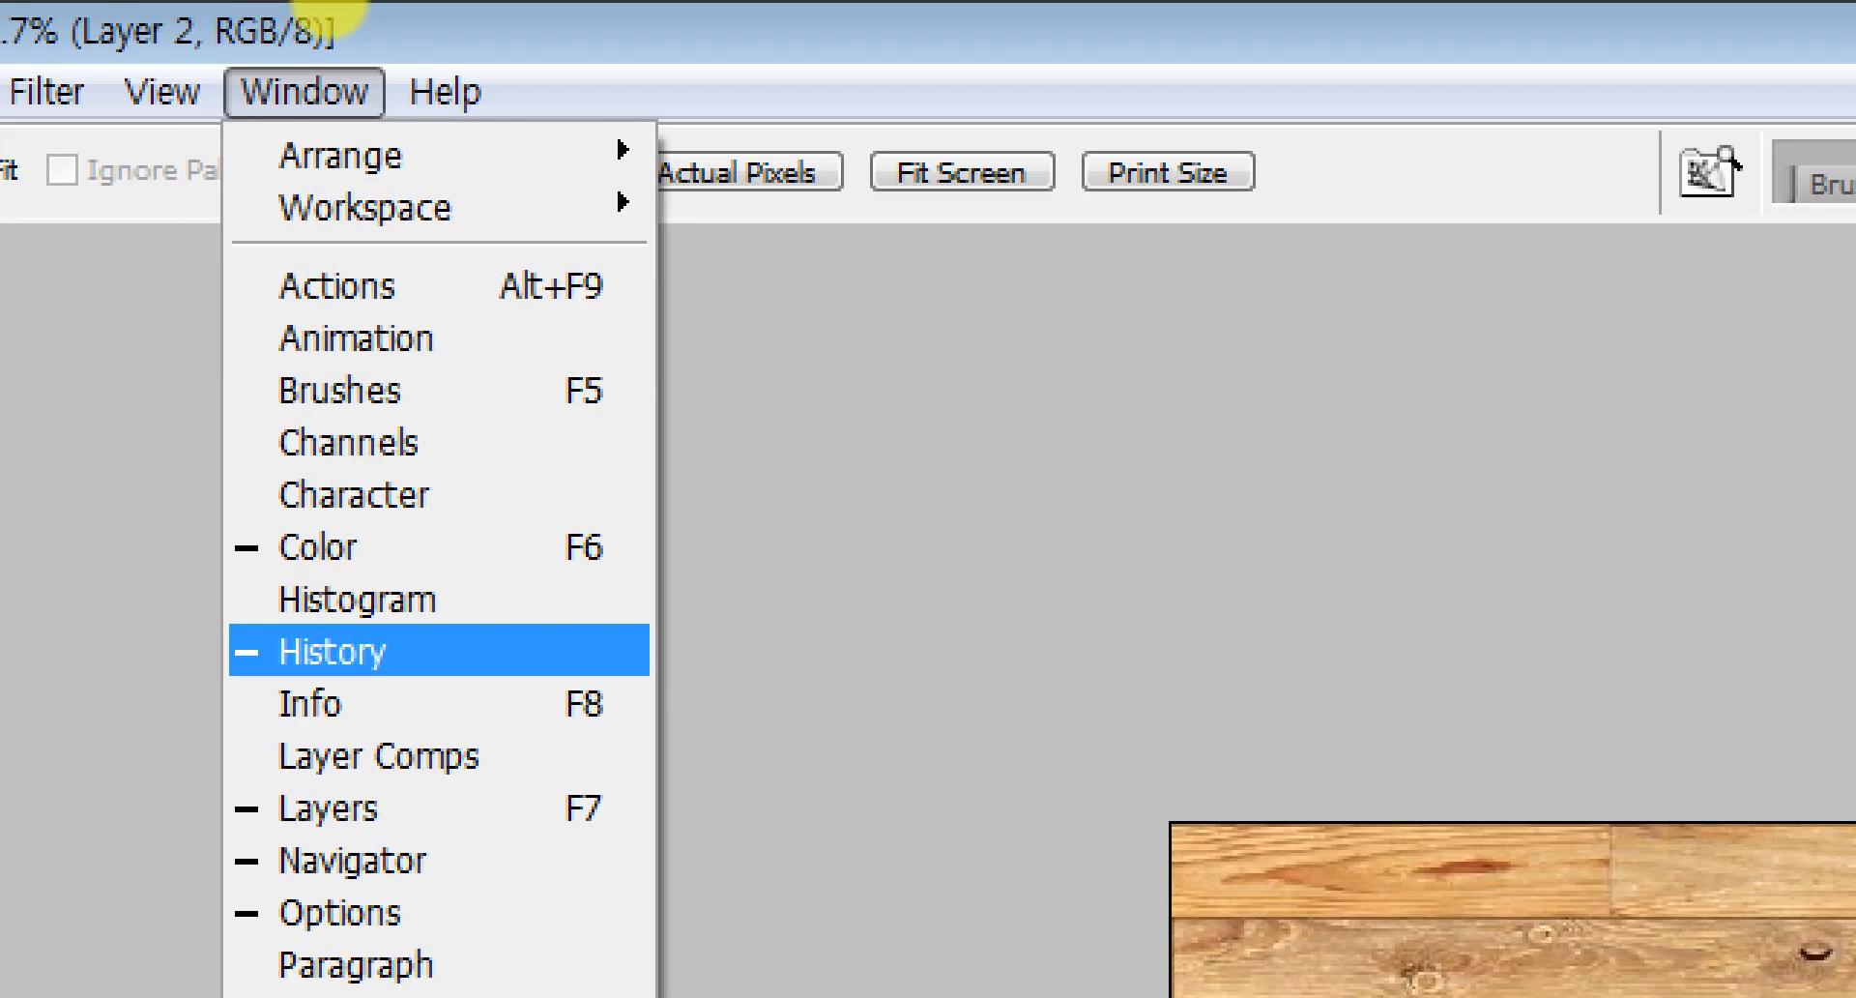
pyautogui.moveTo(261, 679); pyautogui.dragTo(412, 677)
pyautogui.press('Escape')
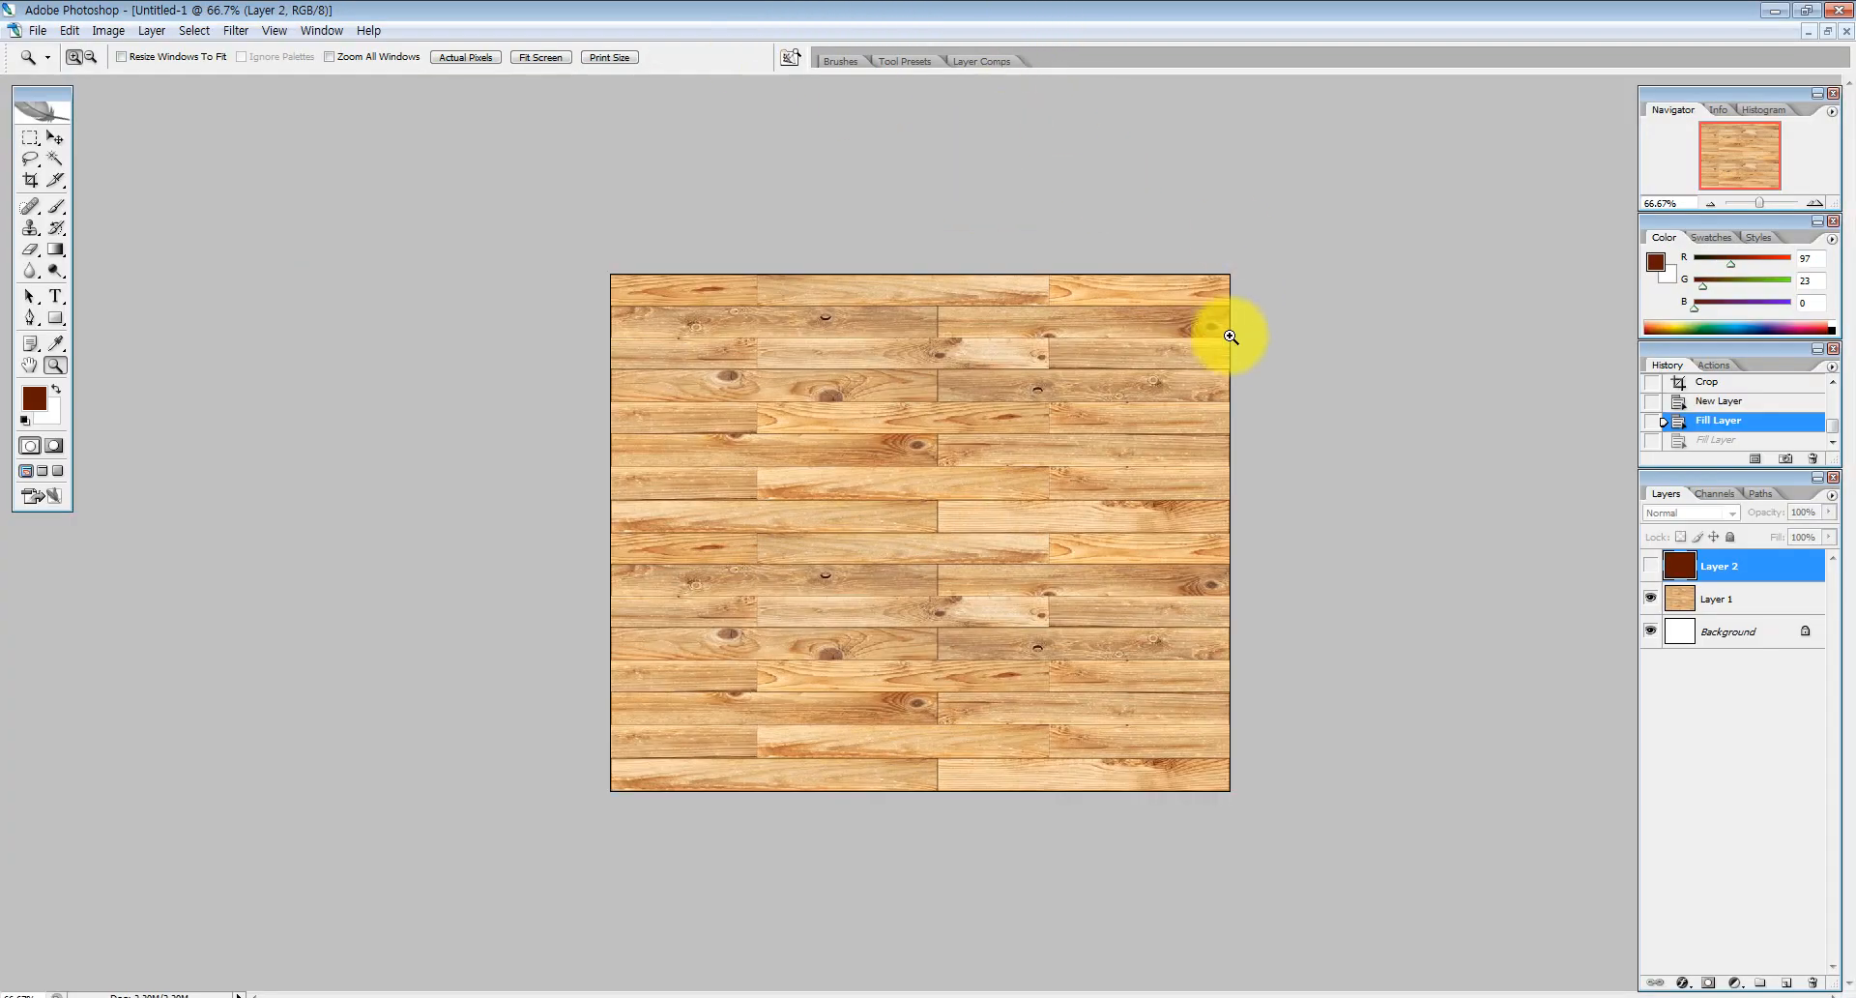
# Switch to the Move tool and make the brown Layer 2 visible above the wood layer
pyautogui.click(32, 137)
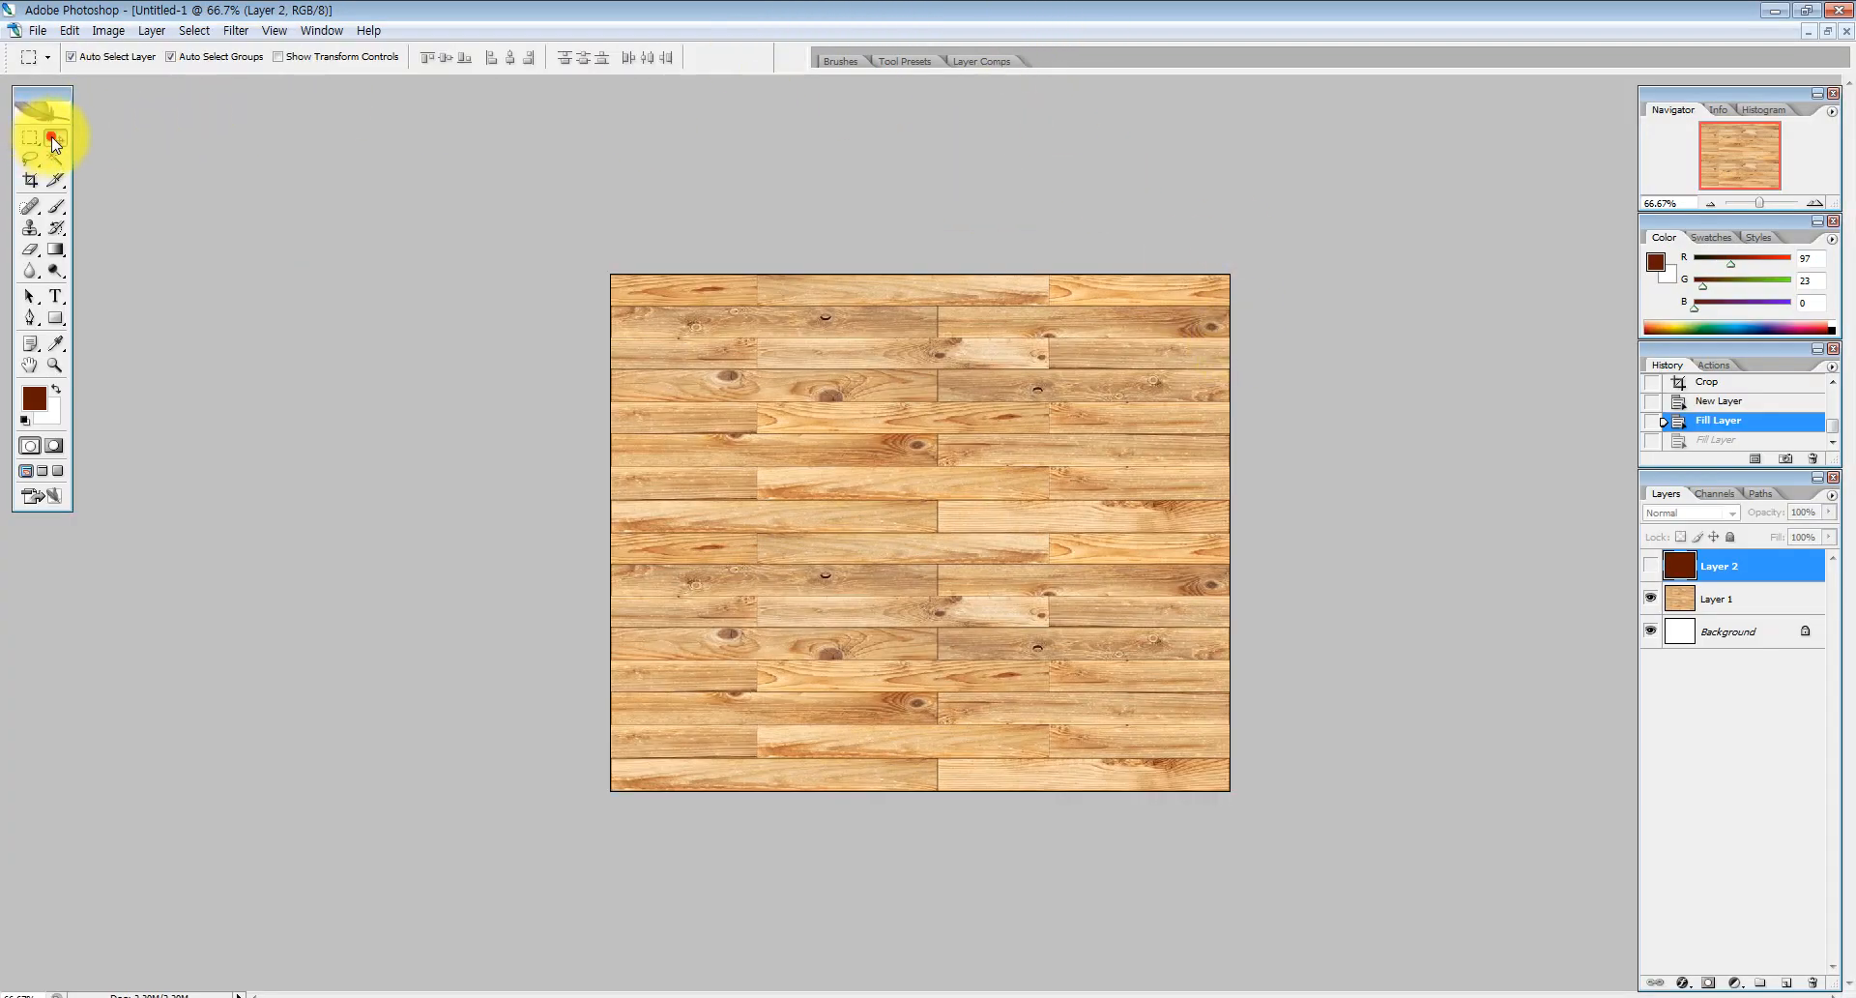
pyautogui.click(55, 139)
pyautogui.click(1141, 332)
pyautogui.click(1718, 572)
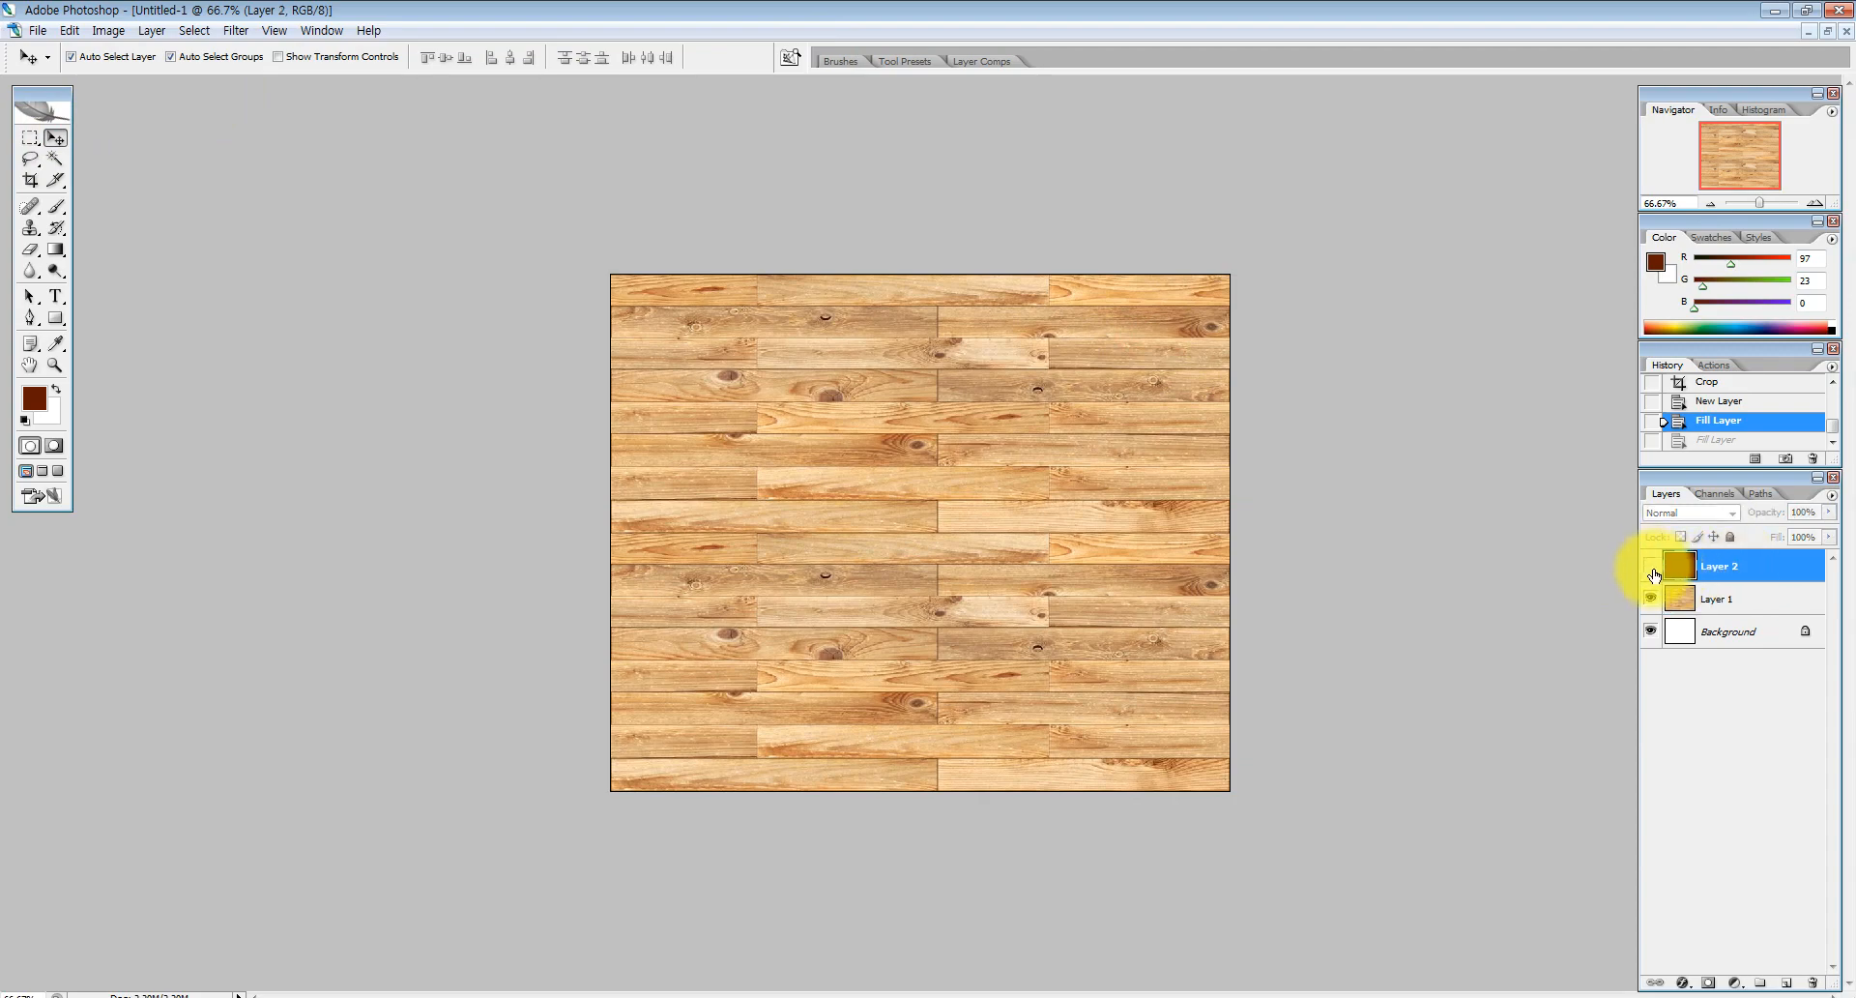
pyautogui.hotkey('ctrl', '1')
pyautogui.click(1609, 564)
pyautogui.moveTo(1552, 582); pyautogui.dragTo(1659, 602)
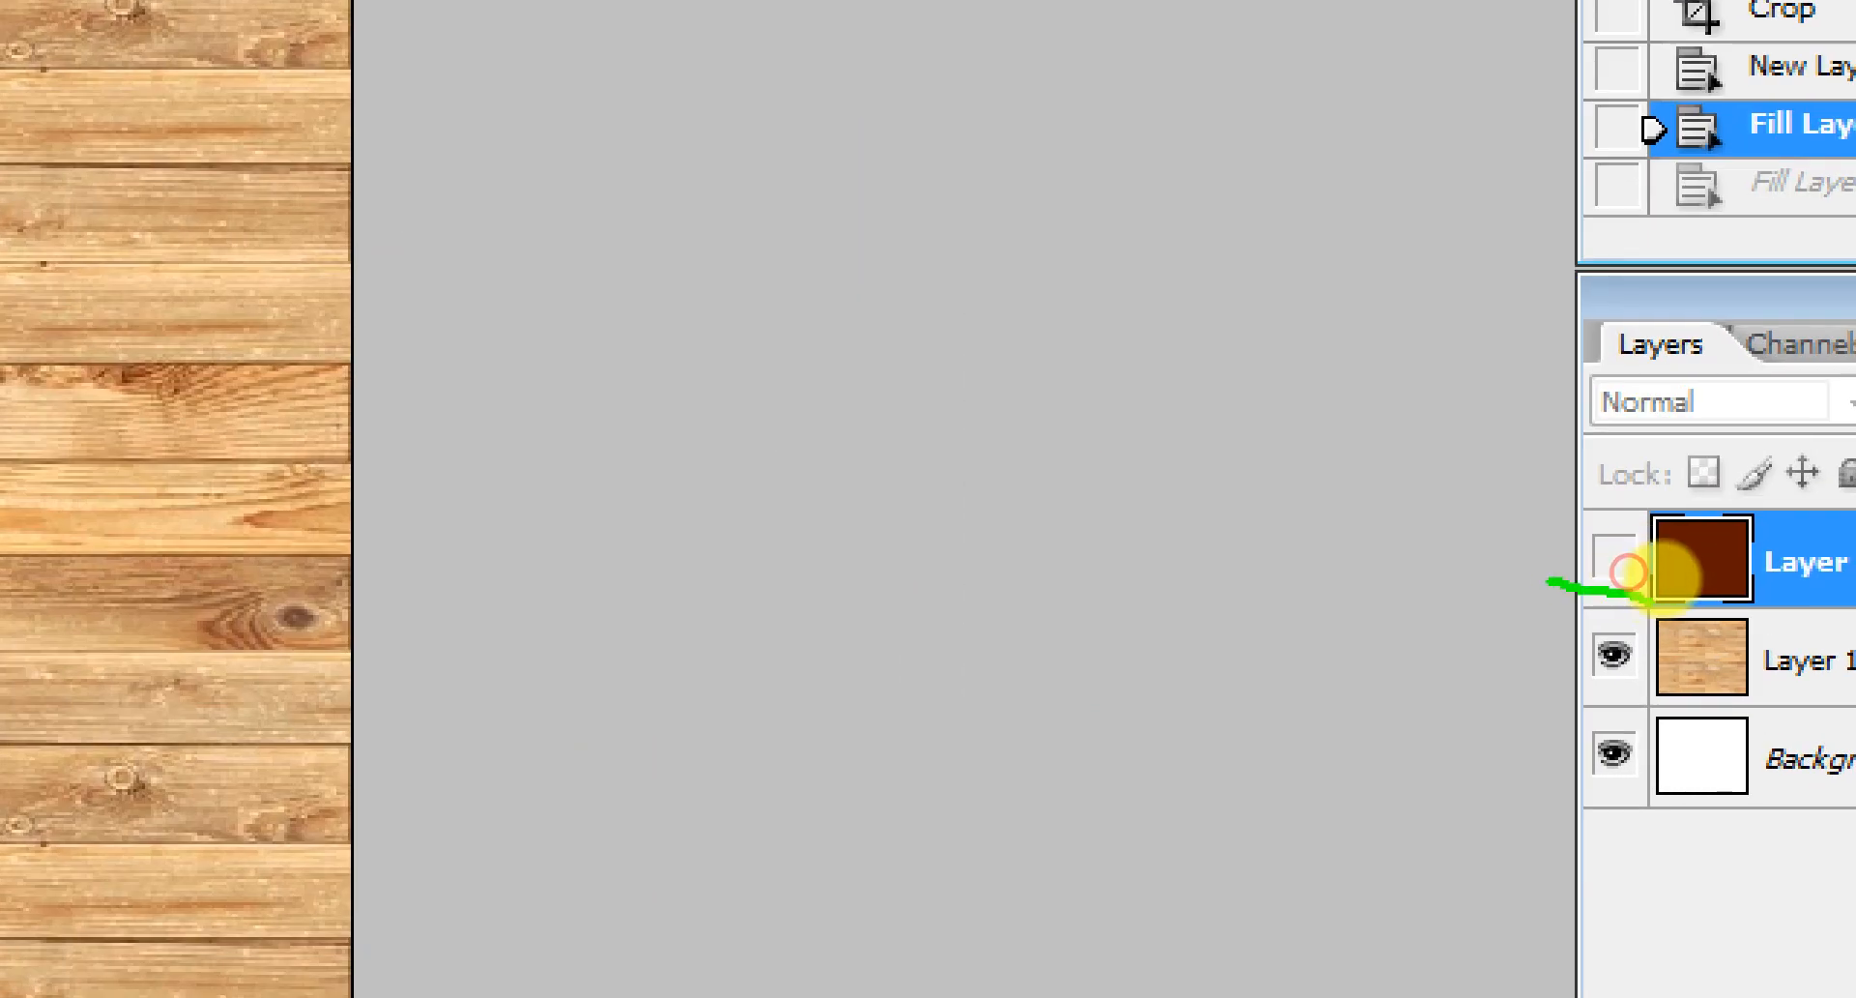
pyautogui.press('Escape')
pyautogui.click(1650, 571)
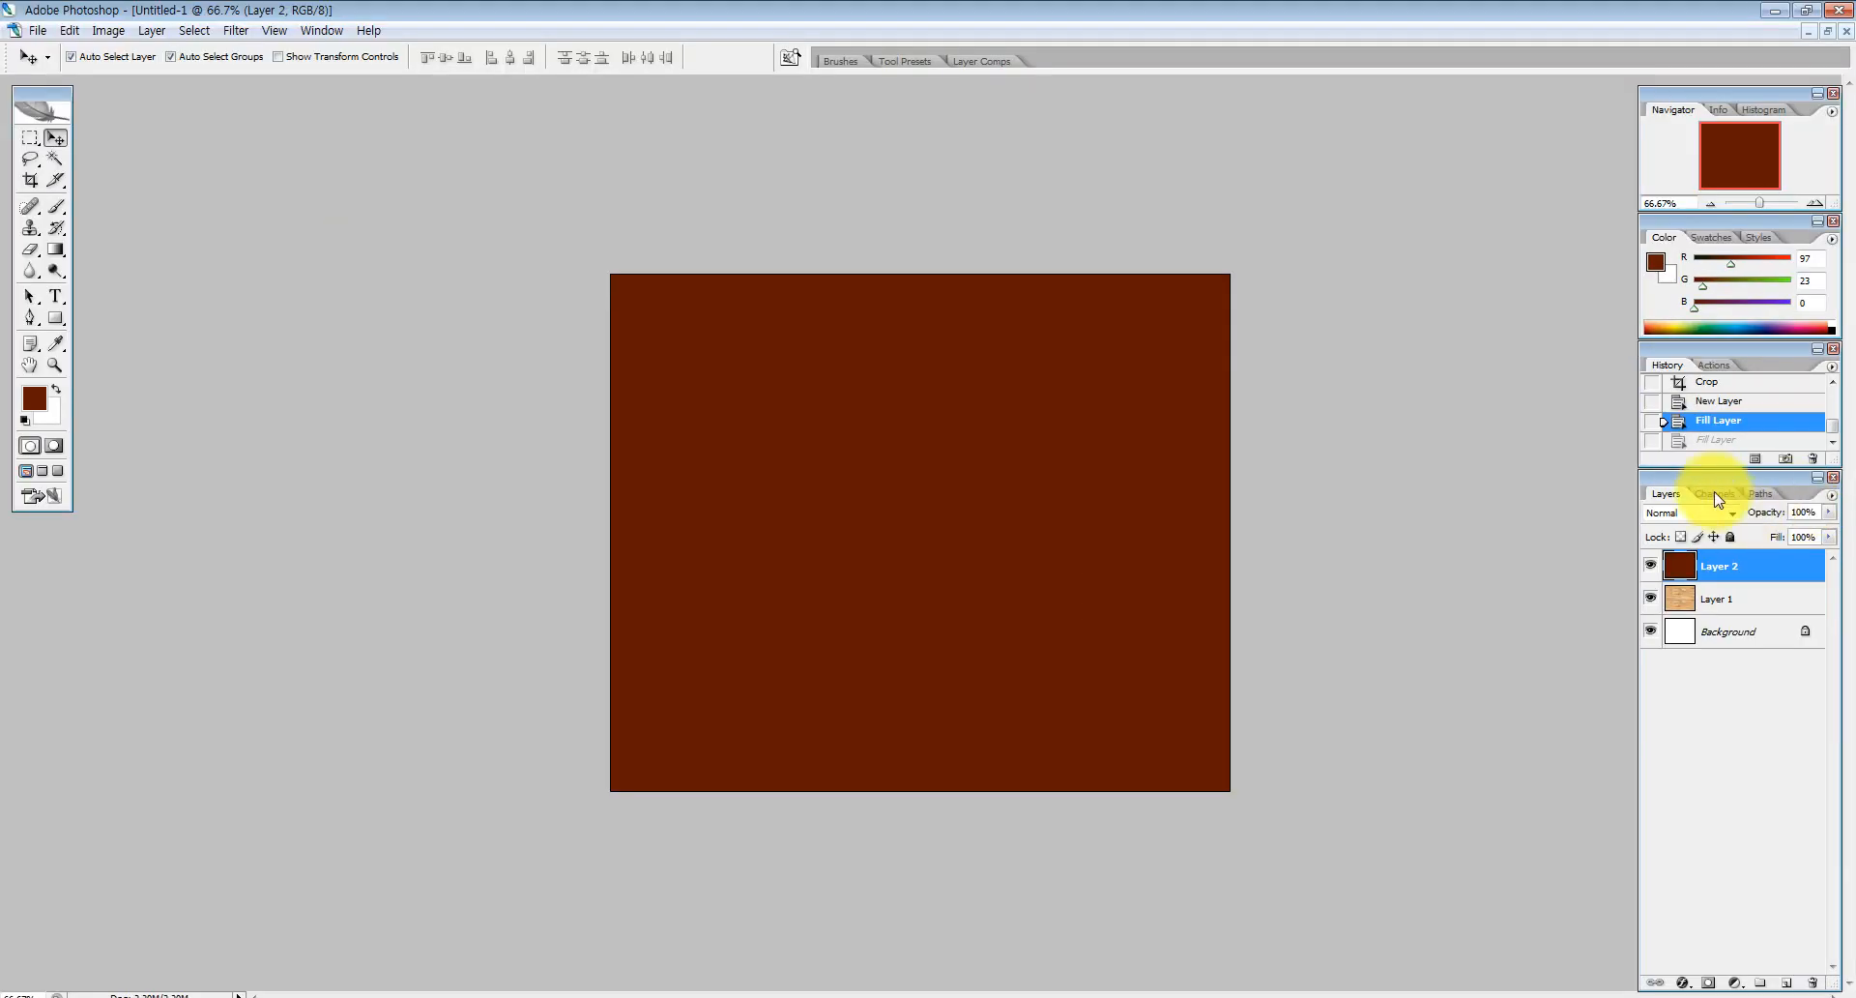
# Set the brown layer's opacity to 62% so that the wood grain shows through
pyautogui.click(1826, 514)
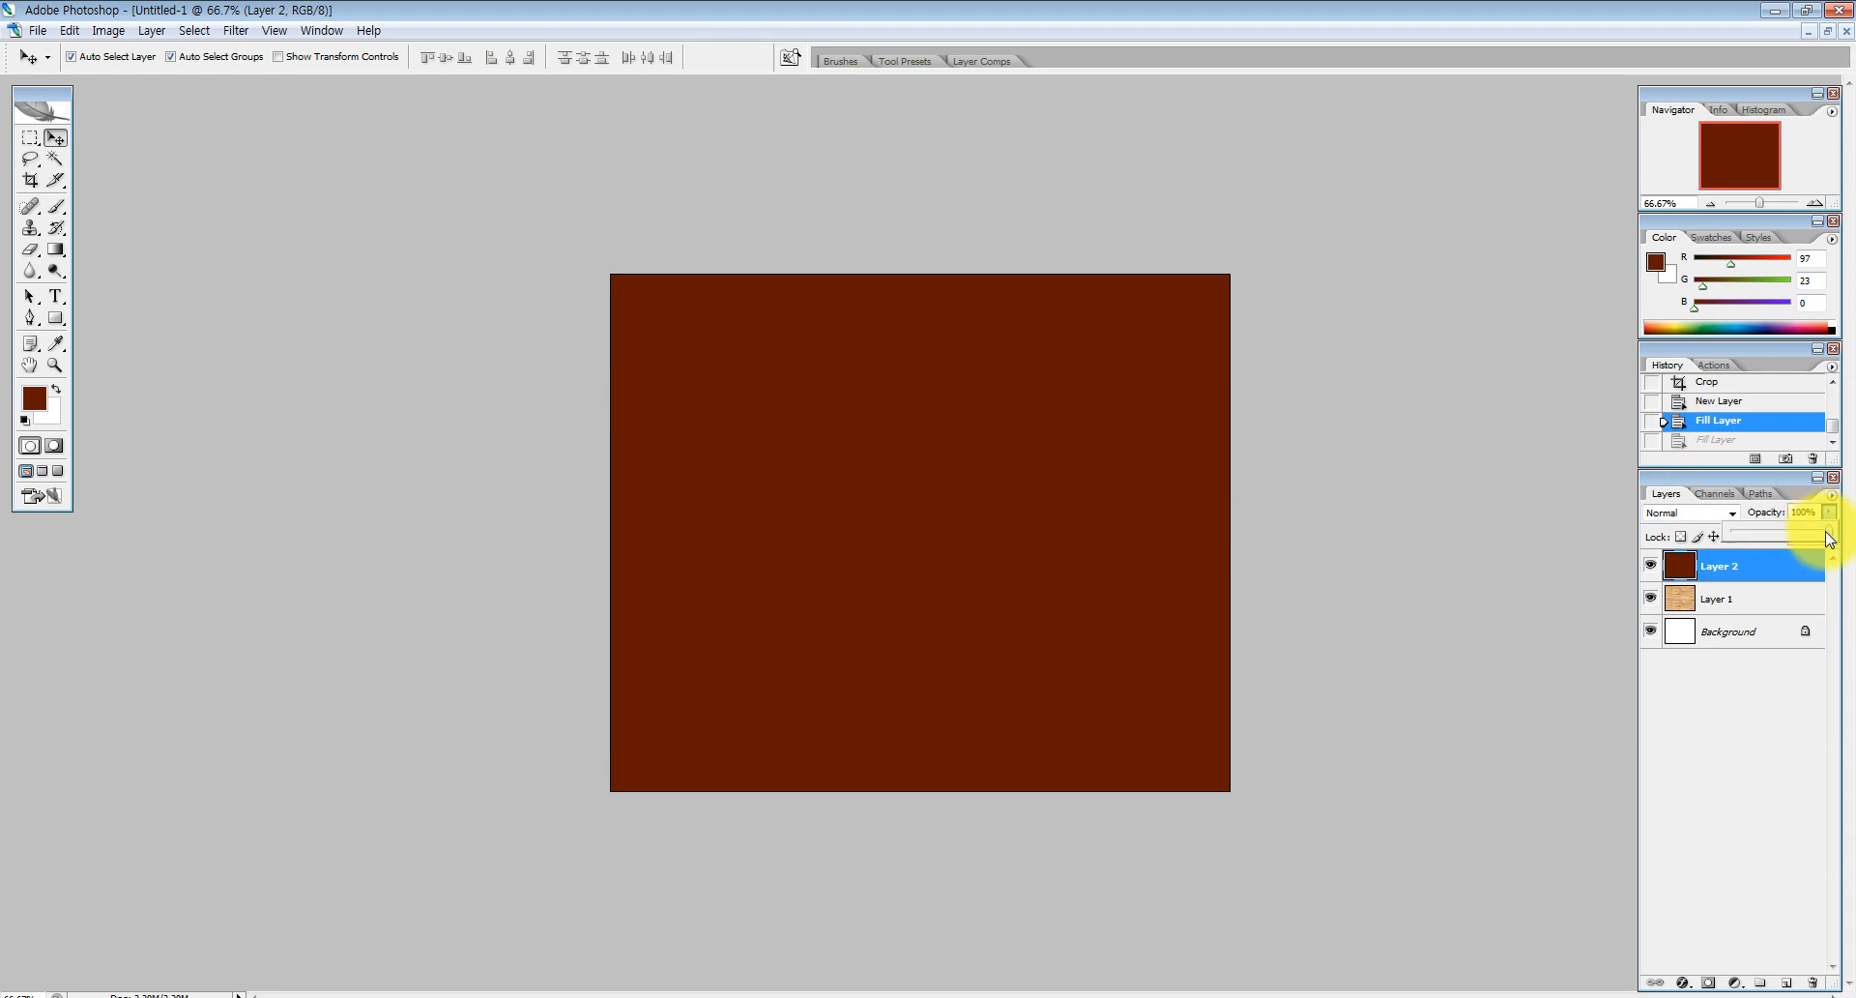
pyautogui.click(1830, 514)
pyautogui.moveTo(1829, 515)
pyautogui.mouseDown()
pyautogui.moveTo(1825, 532)
pyautogui.moveTo(1790, 527)
pyautogui.moveTo(1578, 443)
pyautogui.moveTo(1691, 532)
pyautogui.mouseUp()
pyautogui.press('Escape')
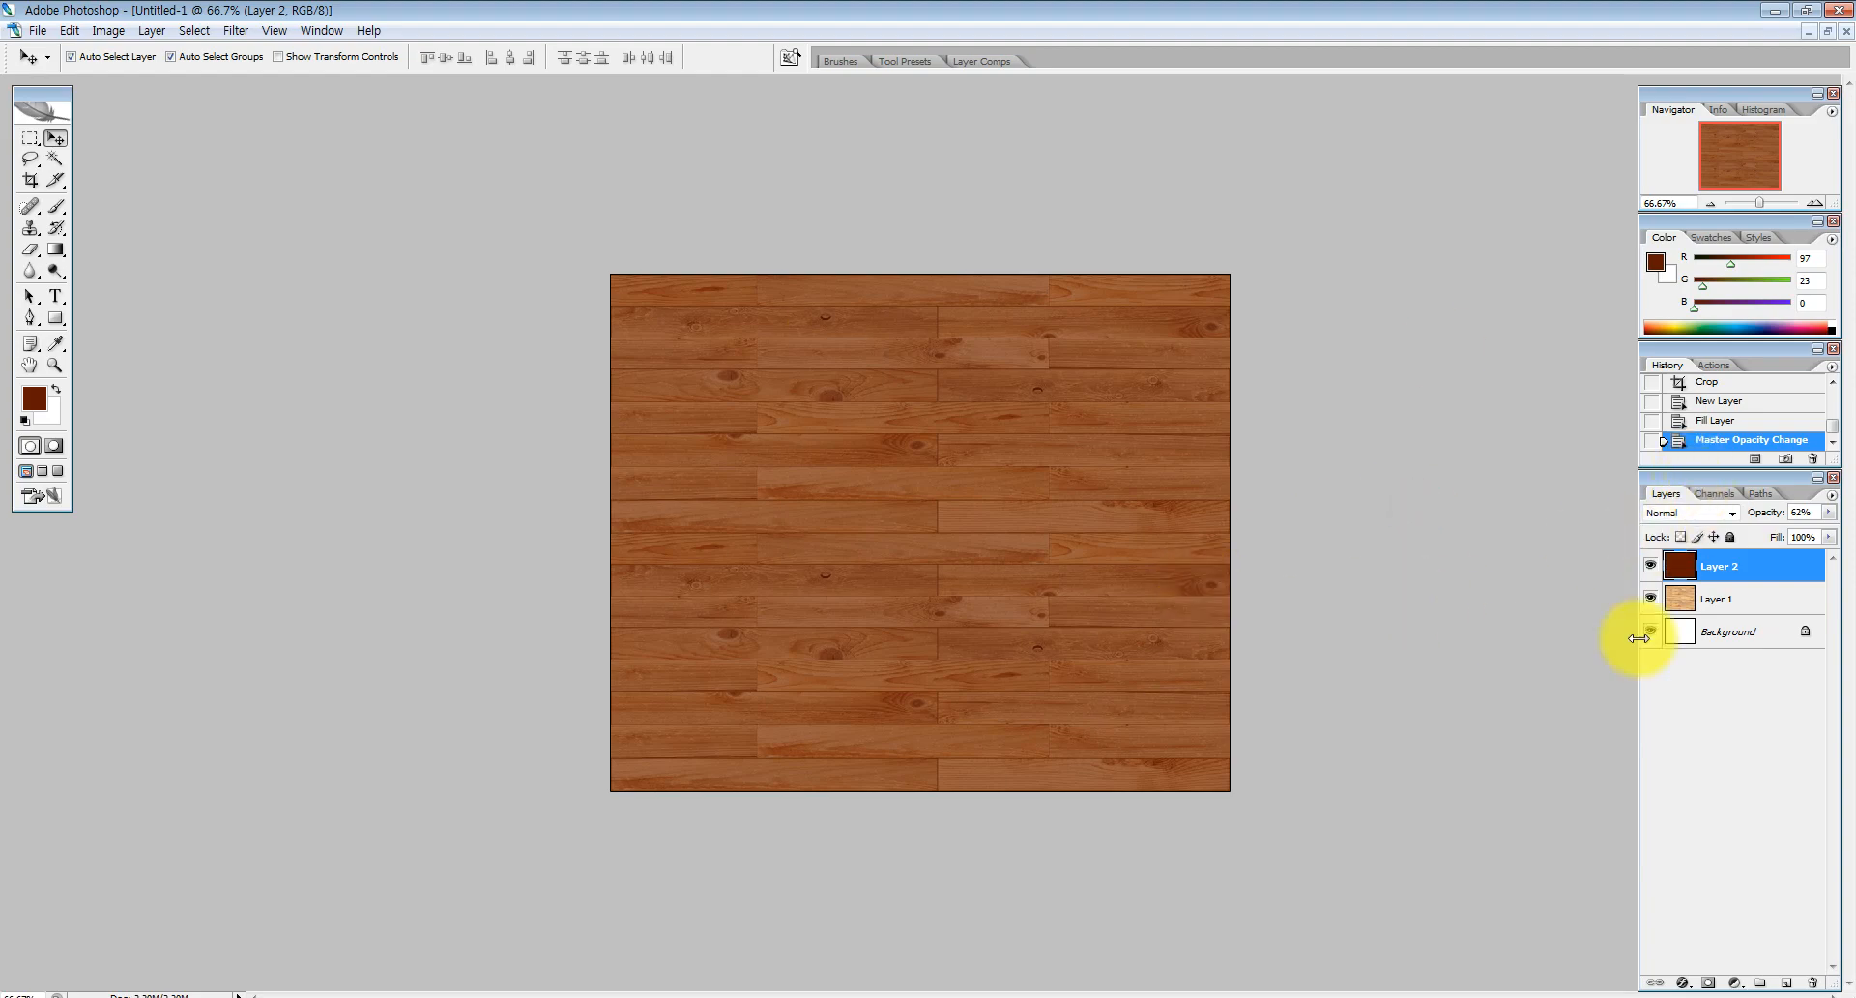
# Compare the wood with and without the brown layer, and examine the tinted planks' grain at close range
pyautogui.click(1652, 566)
pyautogui.click(1651, 566)
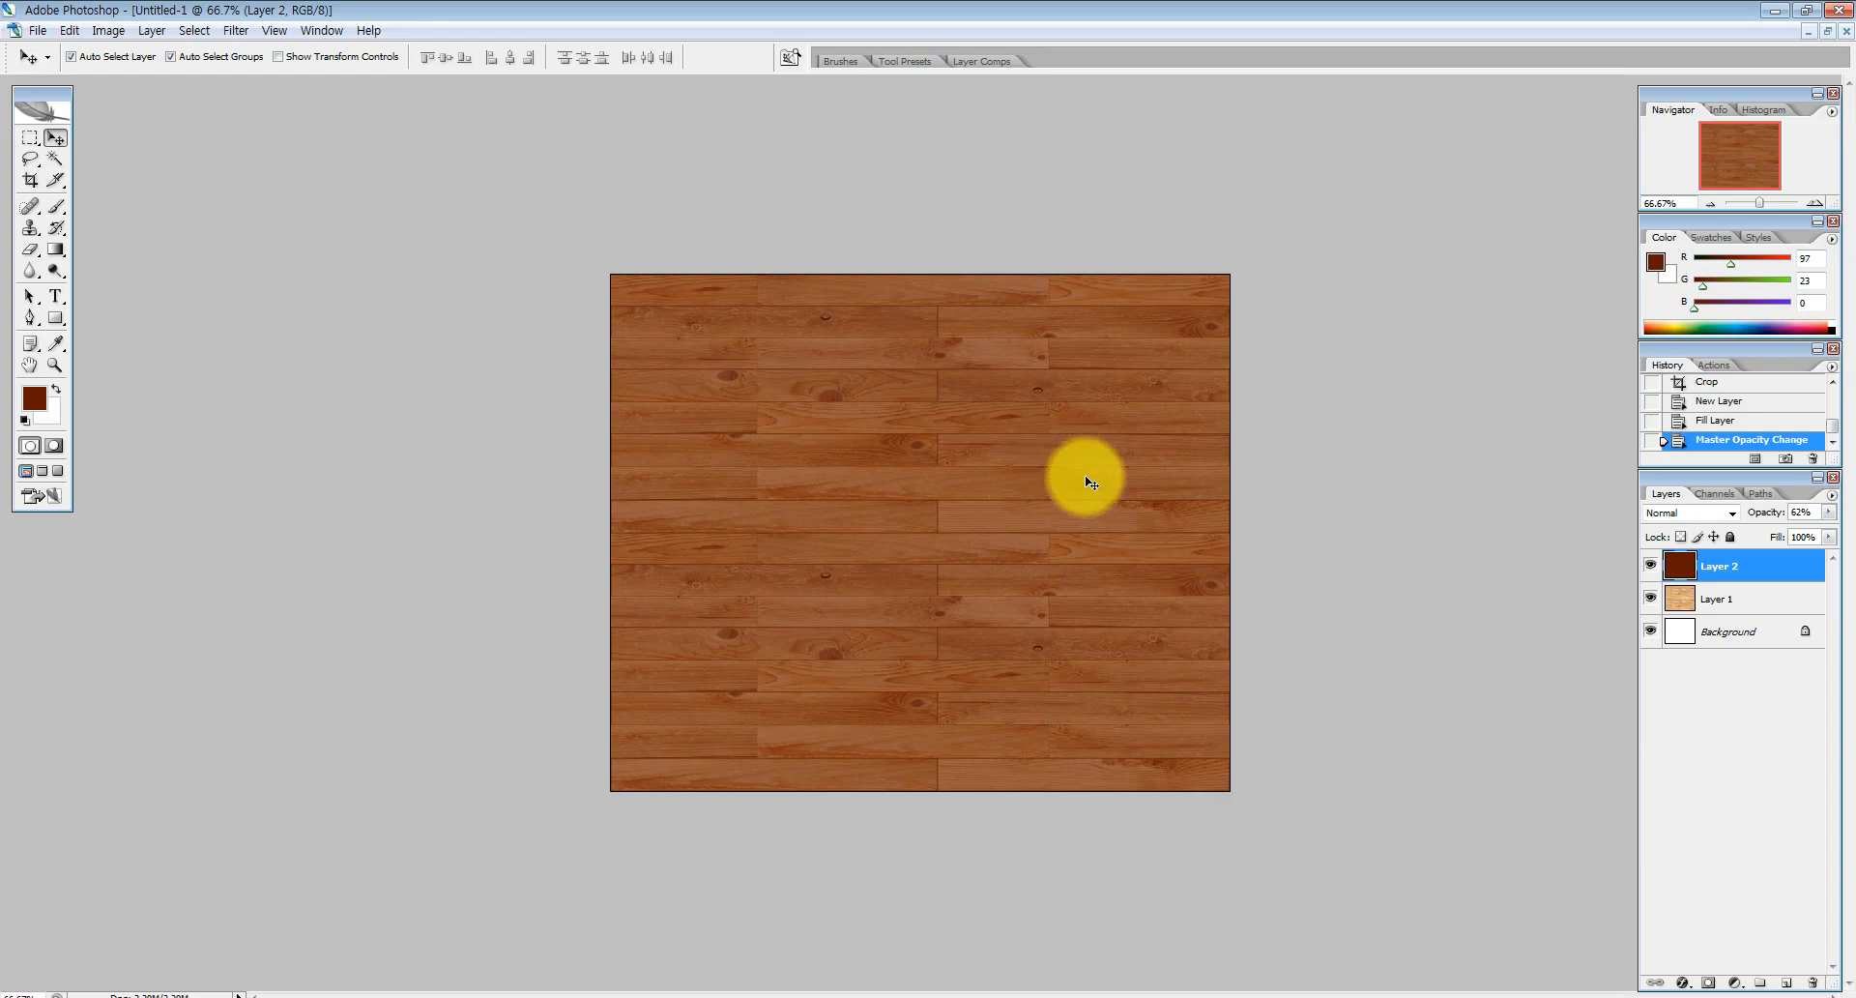
pyautogui.press('z')
pyautogui.click(1036, 381)
pyautogui.click(961, 361)
pyautogui.click(999, 281)
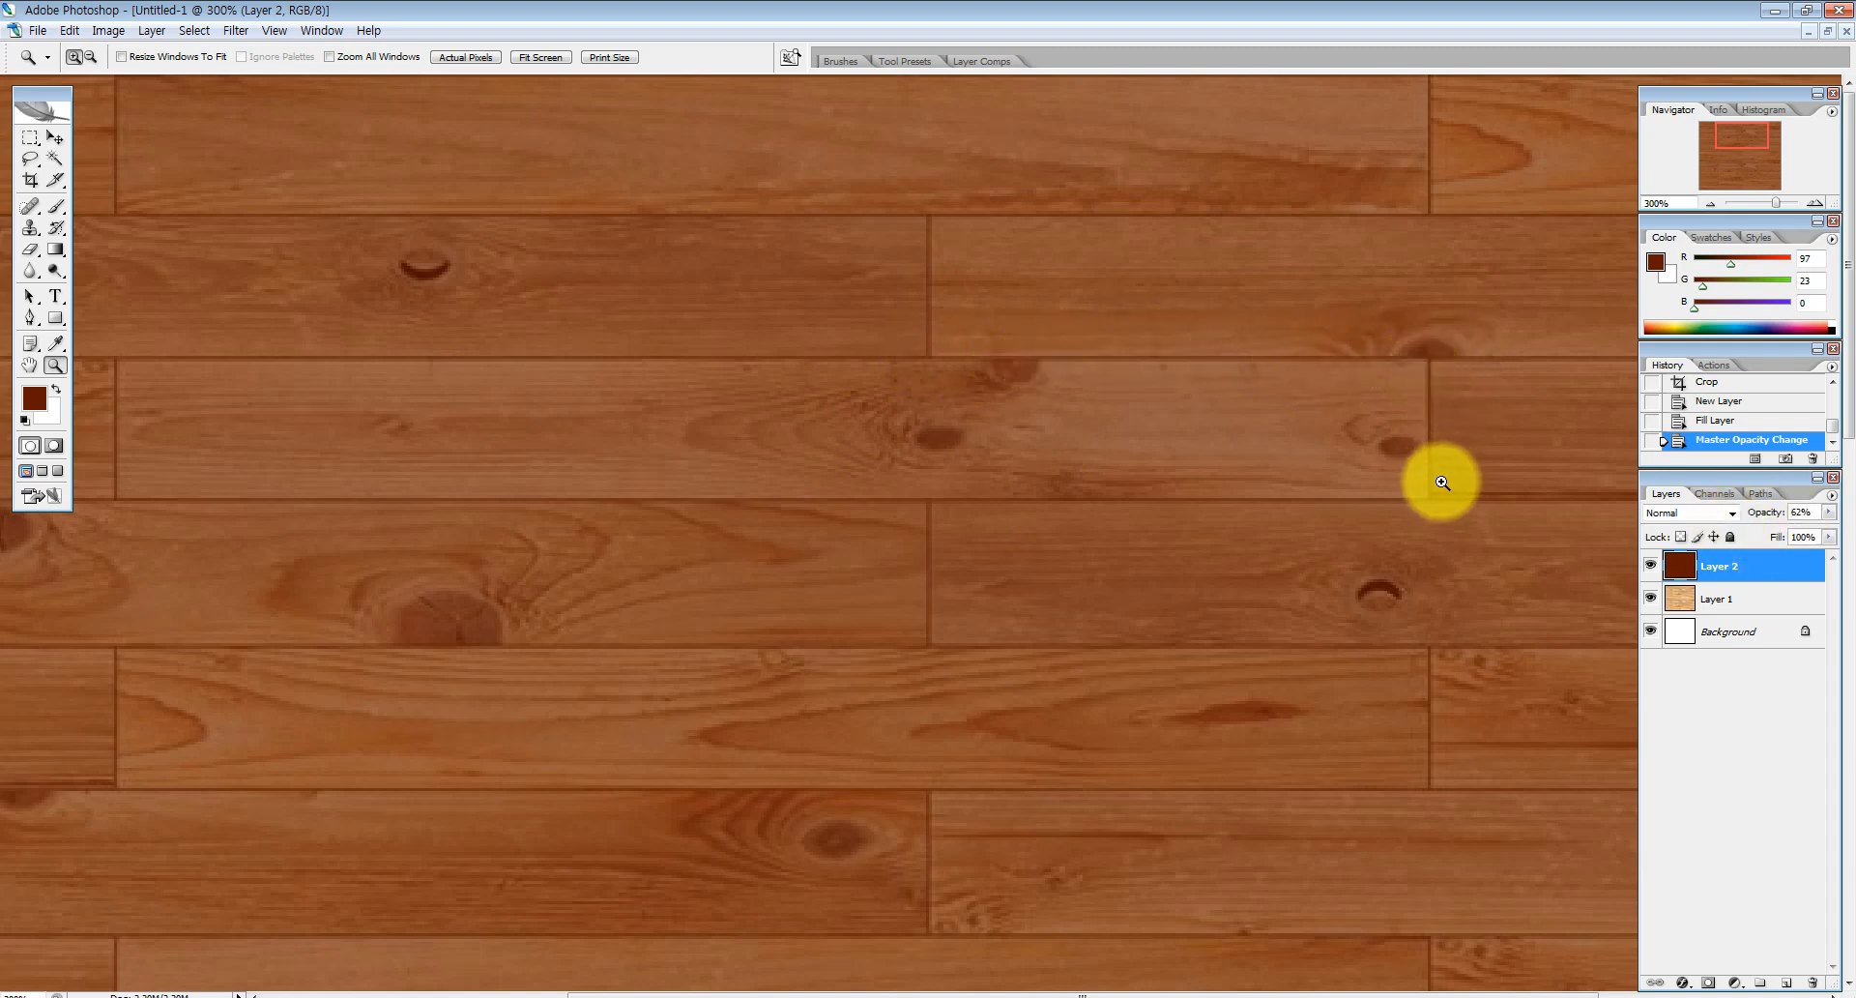
pyautogui.keyDown('alt'); pyautogui.click(1407, 433); pyautogui.keyUp('alt')
pyautogui.keyDown('alt'); pyautogui.click(1407, 431); pyautogui.keyUp('alt')
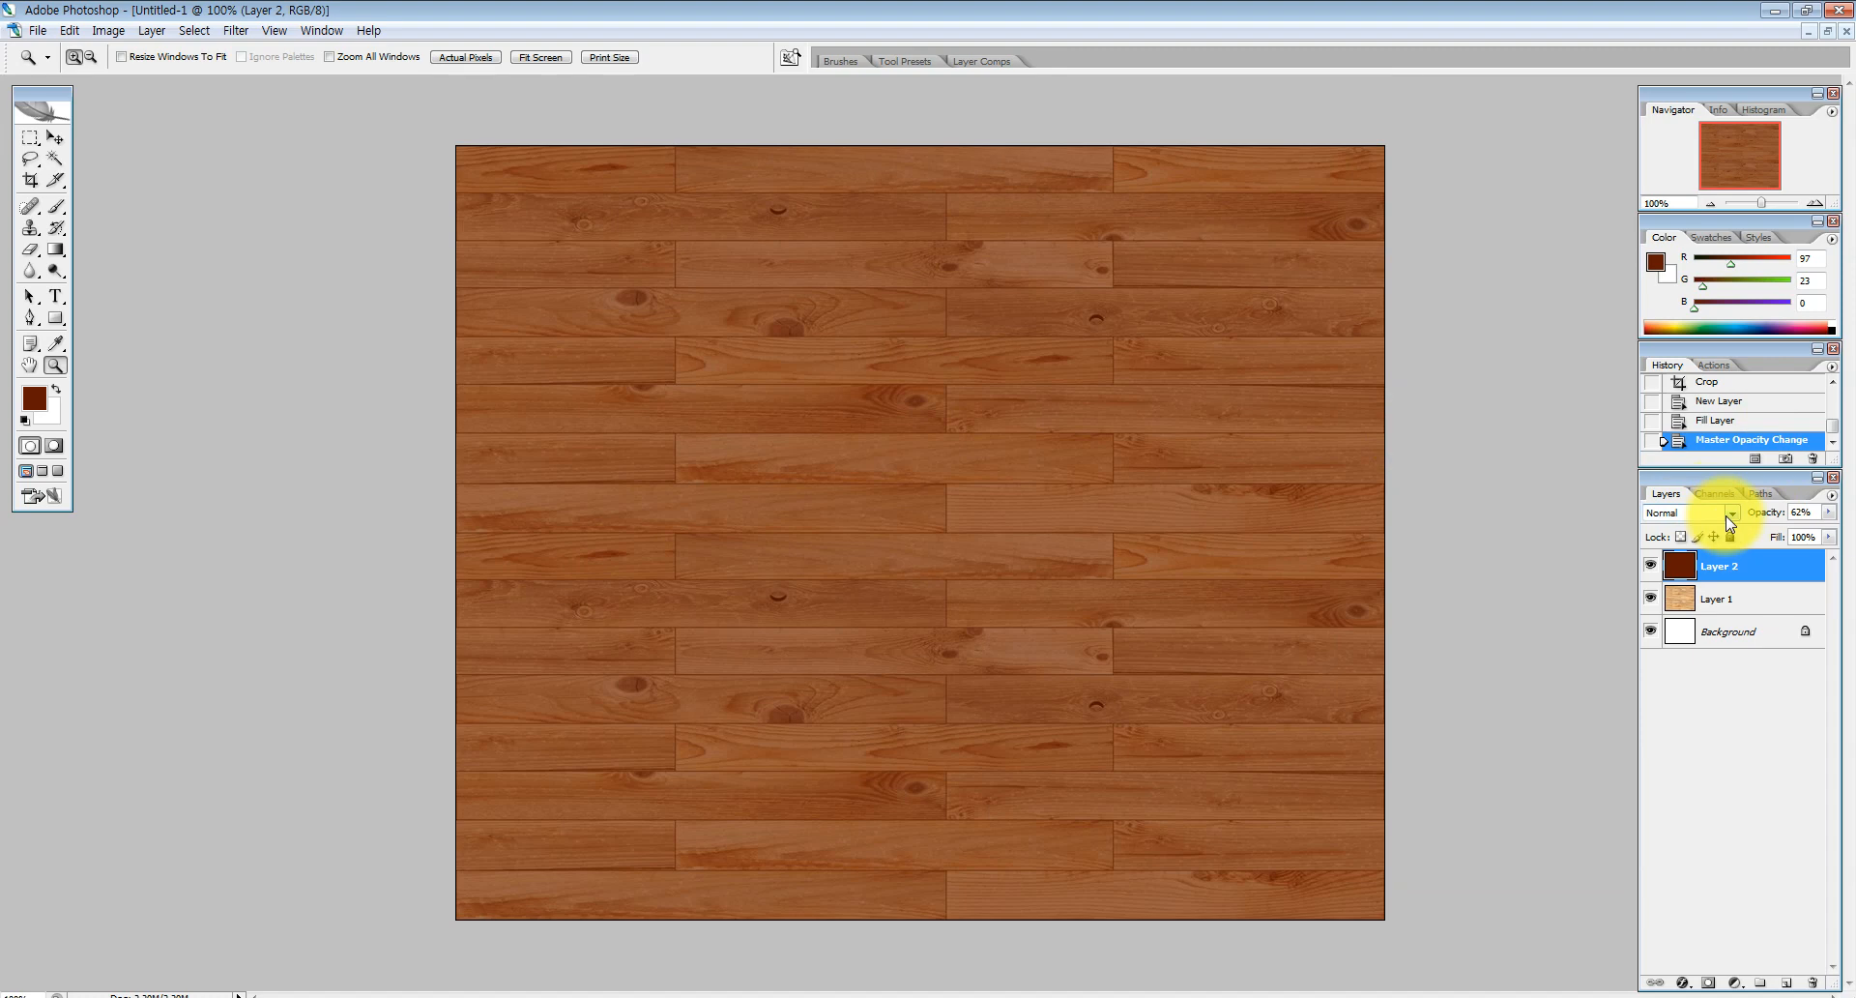
# Set the brown layer's opacity to 100%
pyautogui.click(1808, 513)
pyautogui.click(1832, 512)
pyautogui.moveTo(1796, 529); pyautogui.dragTo(1847, 530)
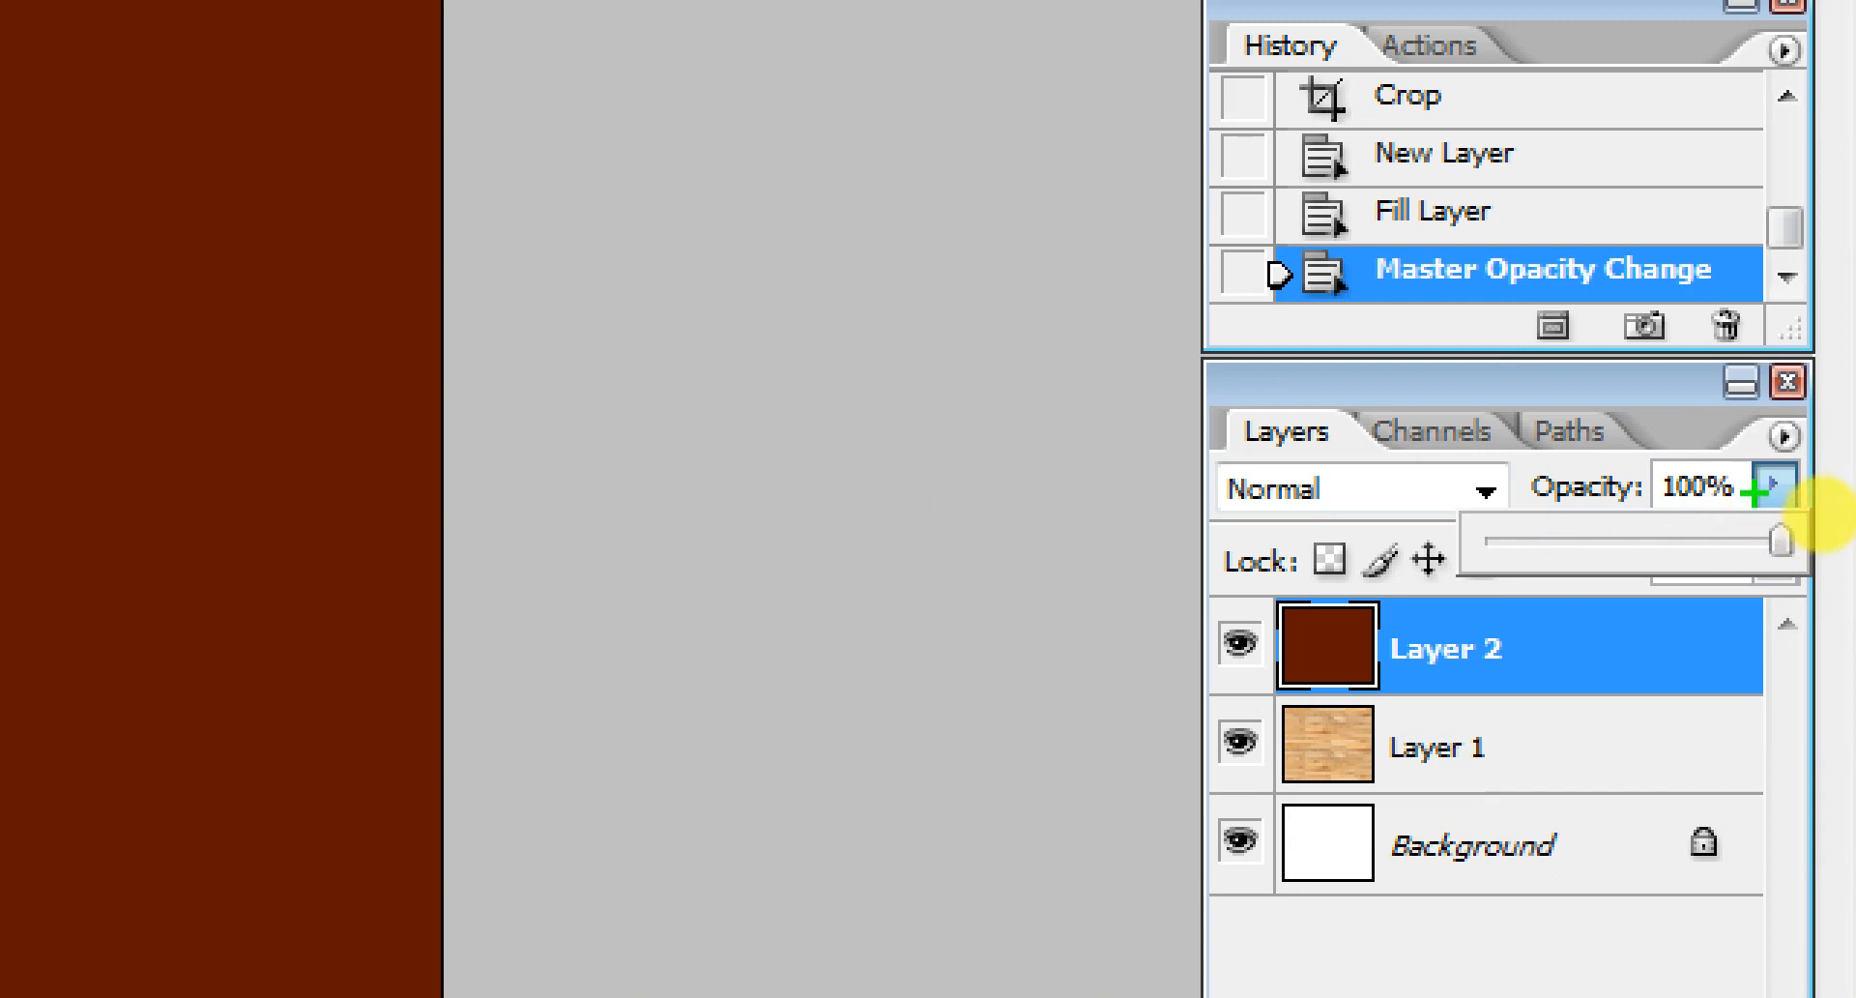
pyautogui.click(1789, 520)
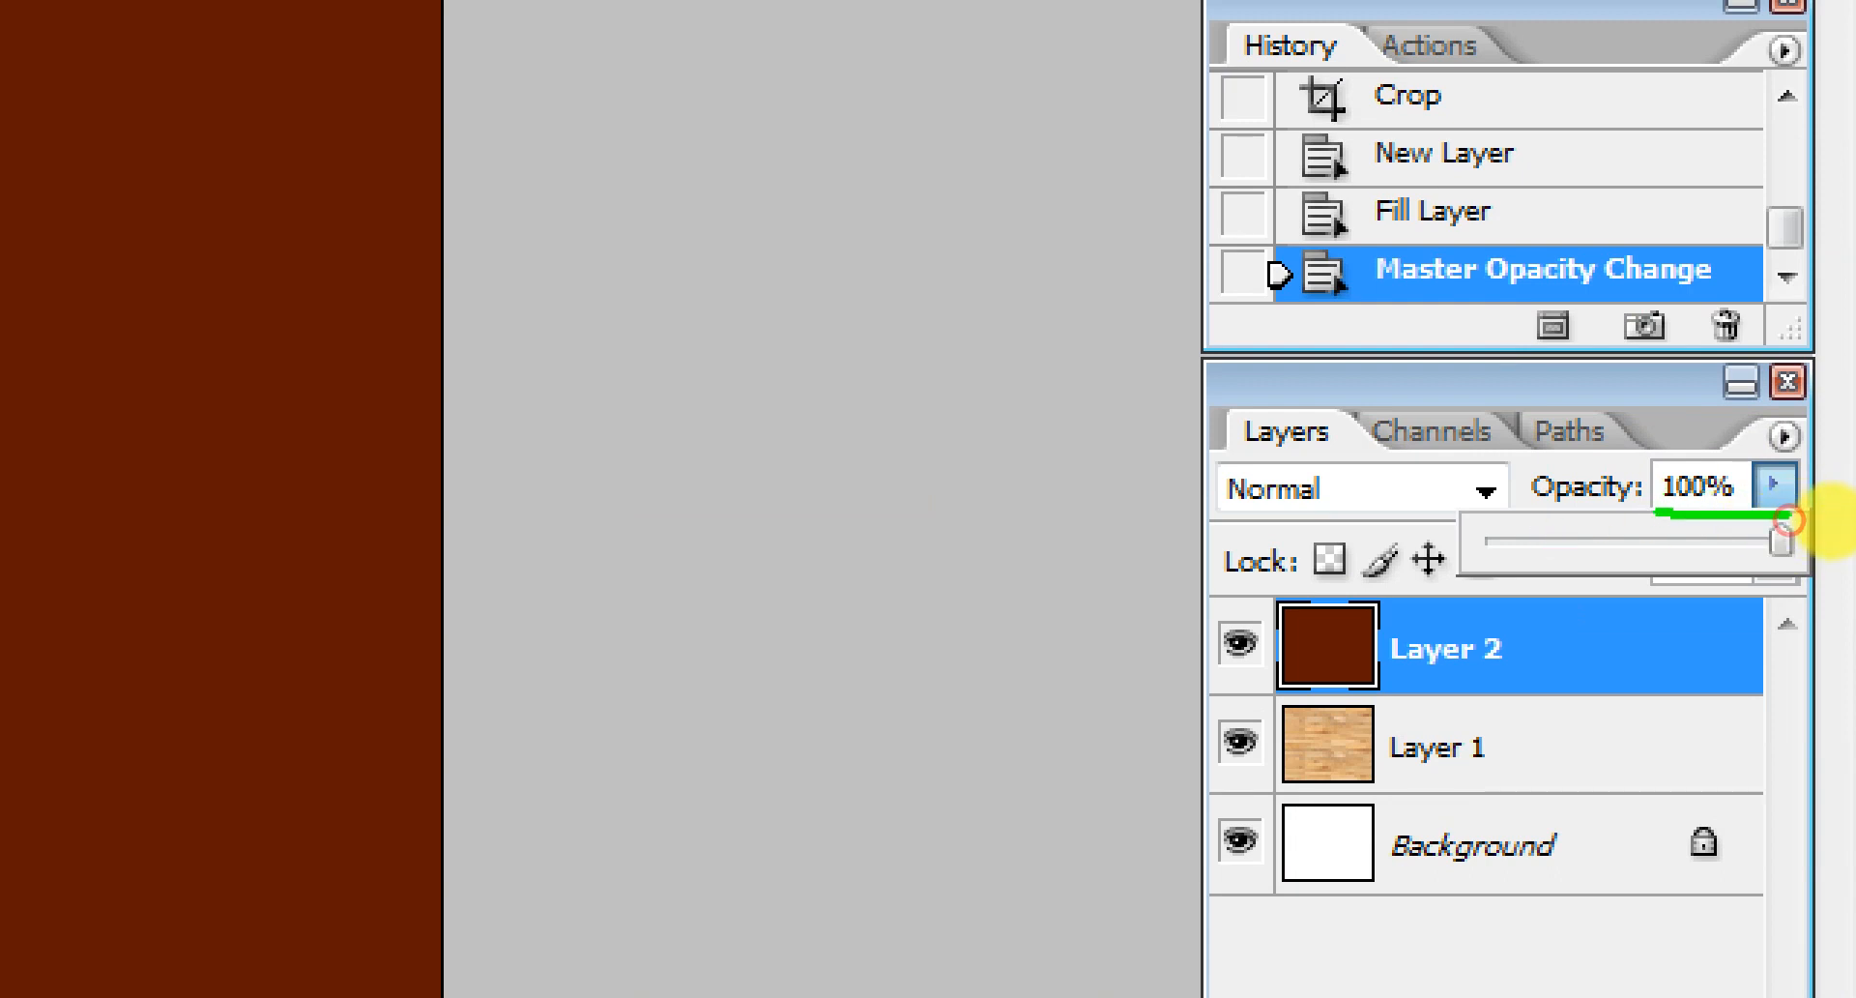
pyautogui.moveTo(1813, 574)
pyautogui.mouseDown()
pyautogui.moveTo(1739, 572)
pyautogui.moveTo(1800, 493)
pyautogui.moveTo(1789, 597)
pyautogui.moveTo(1718, 486)
pyautogui.moveTo(1818, 570)
pyautogui.moveTo(1753, 533)
pyautogui.mouseUp()
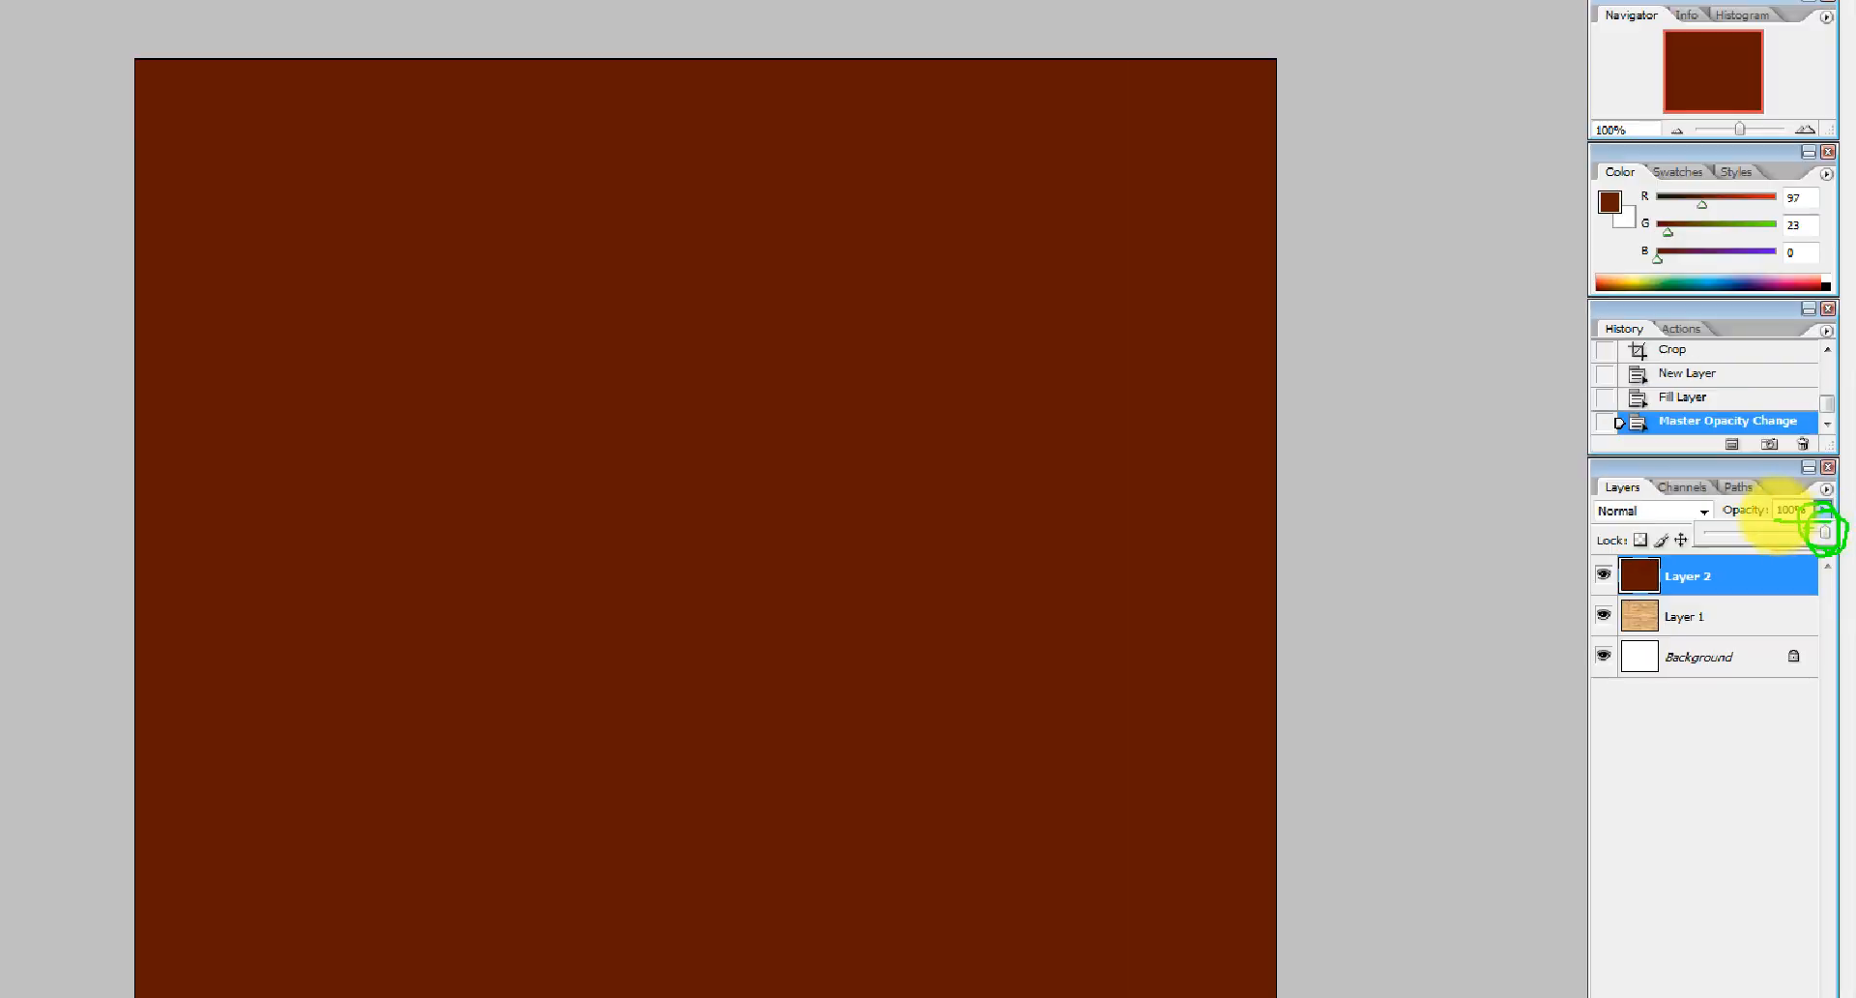
pyautogui.press('Escape')
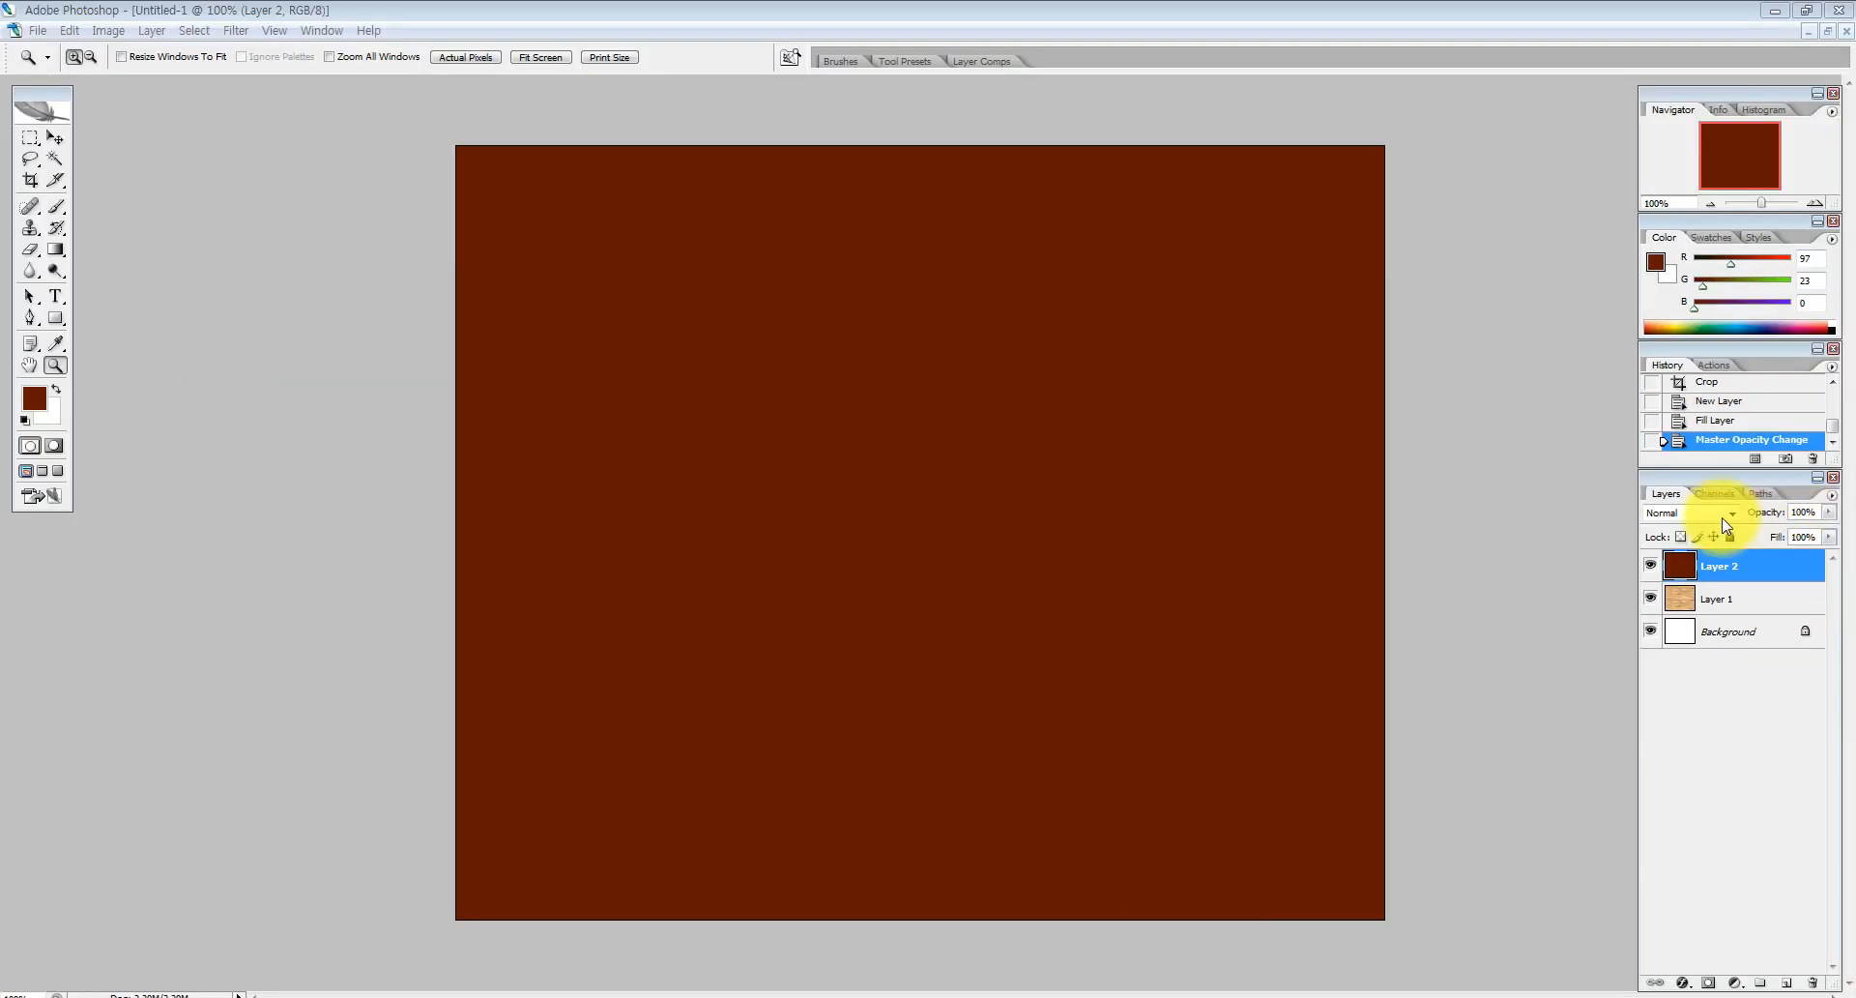
# Try the brown layer's darkening and lightening blend modes in sequence as far as Color Dodge, and go back to Screen
pyautogui.click(1728, 515)
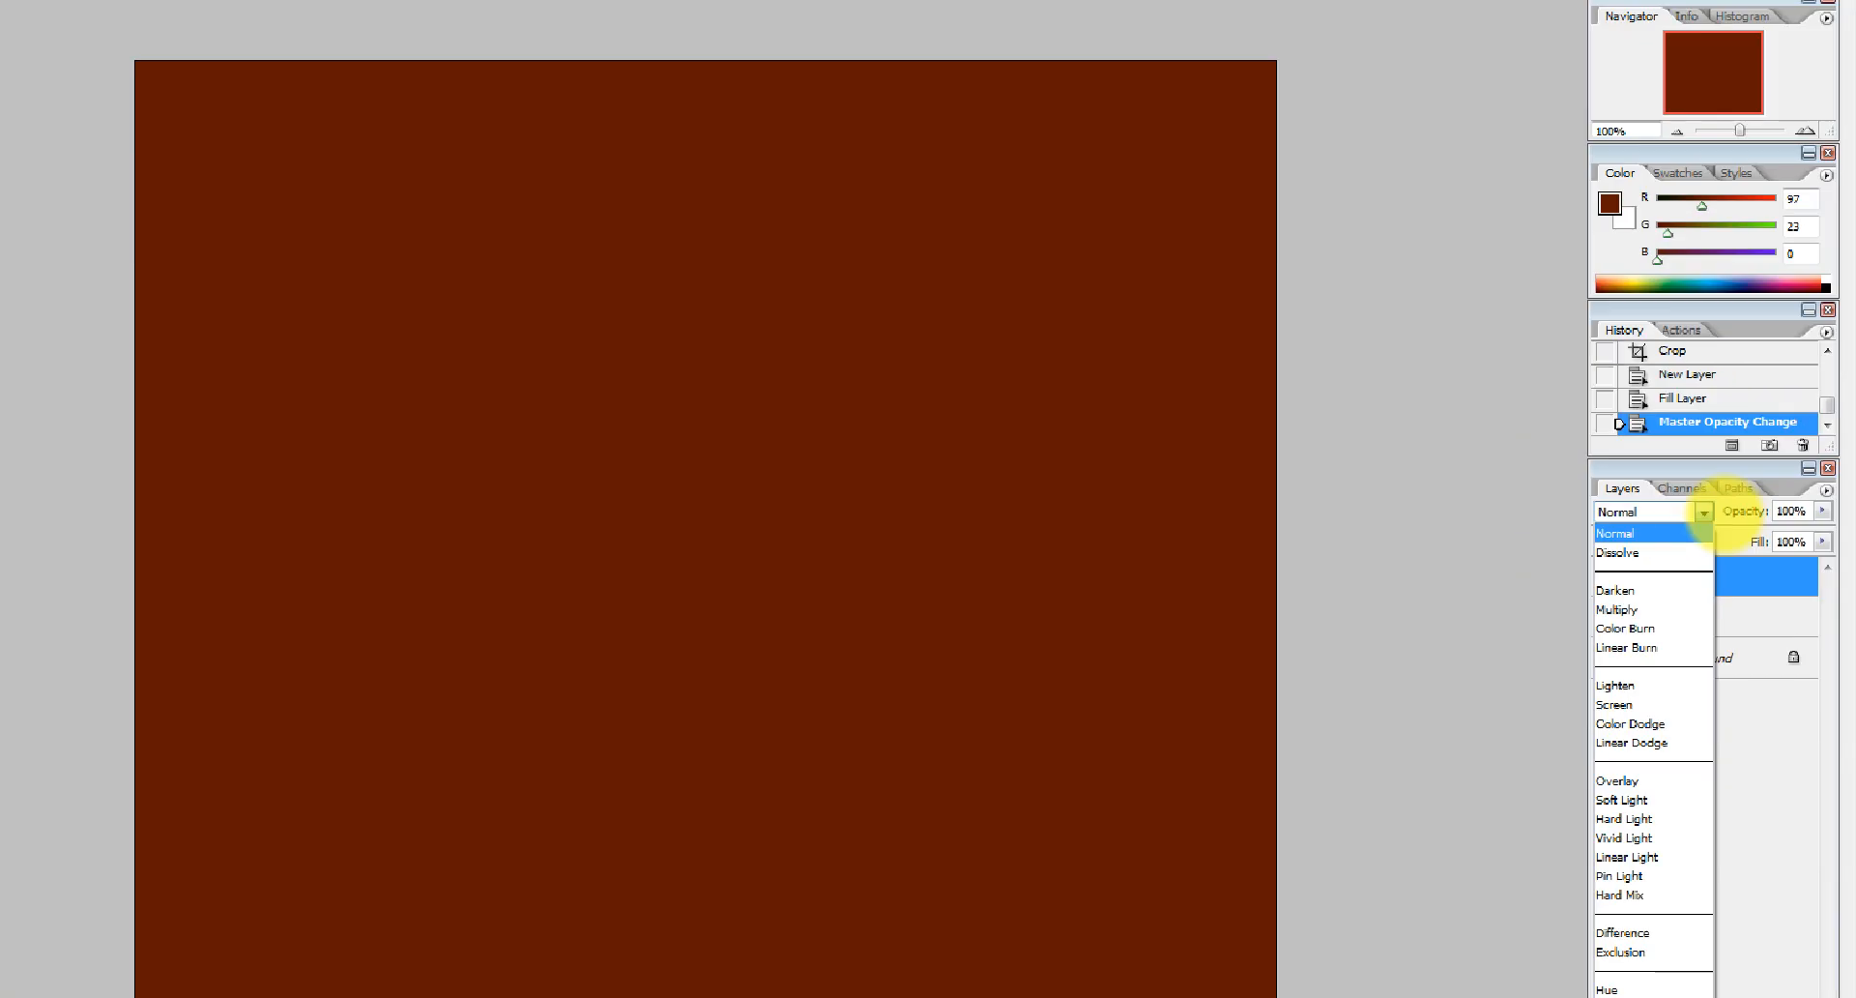
pyautogui.click(1637, 512)
pyautogui.click(1536, 514)
pyautogui.click(1696, 516)
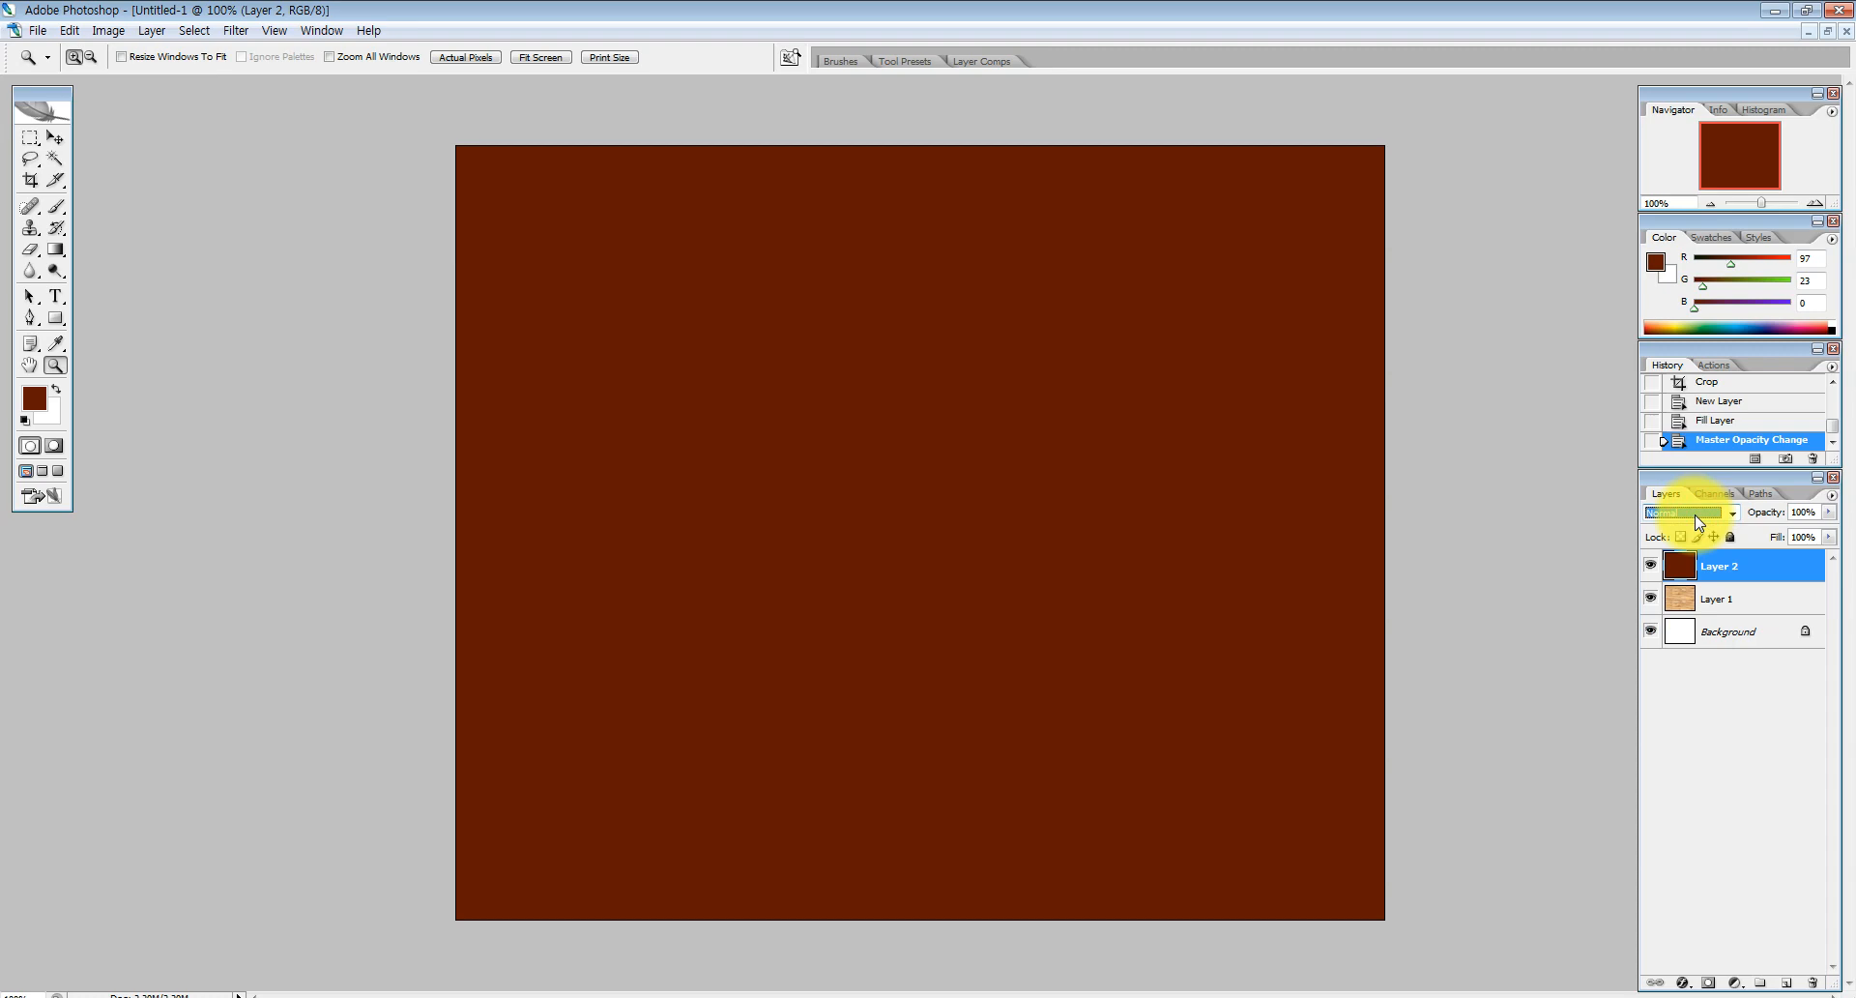
pyautogui.press('Down')
pyautogui.press('Down')
pyautogui.press('Down')
pyautogui.press('Down')
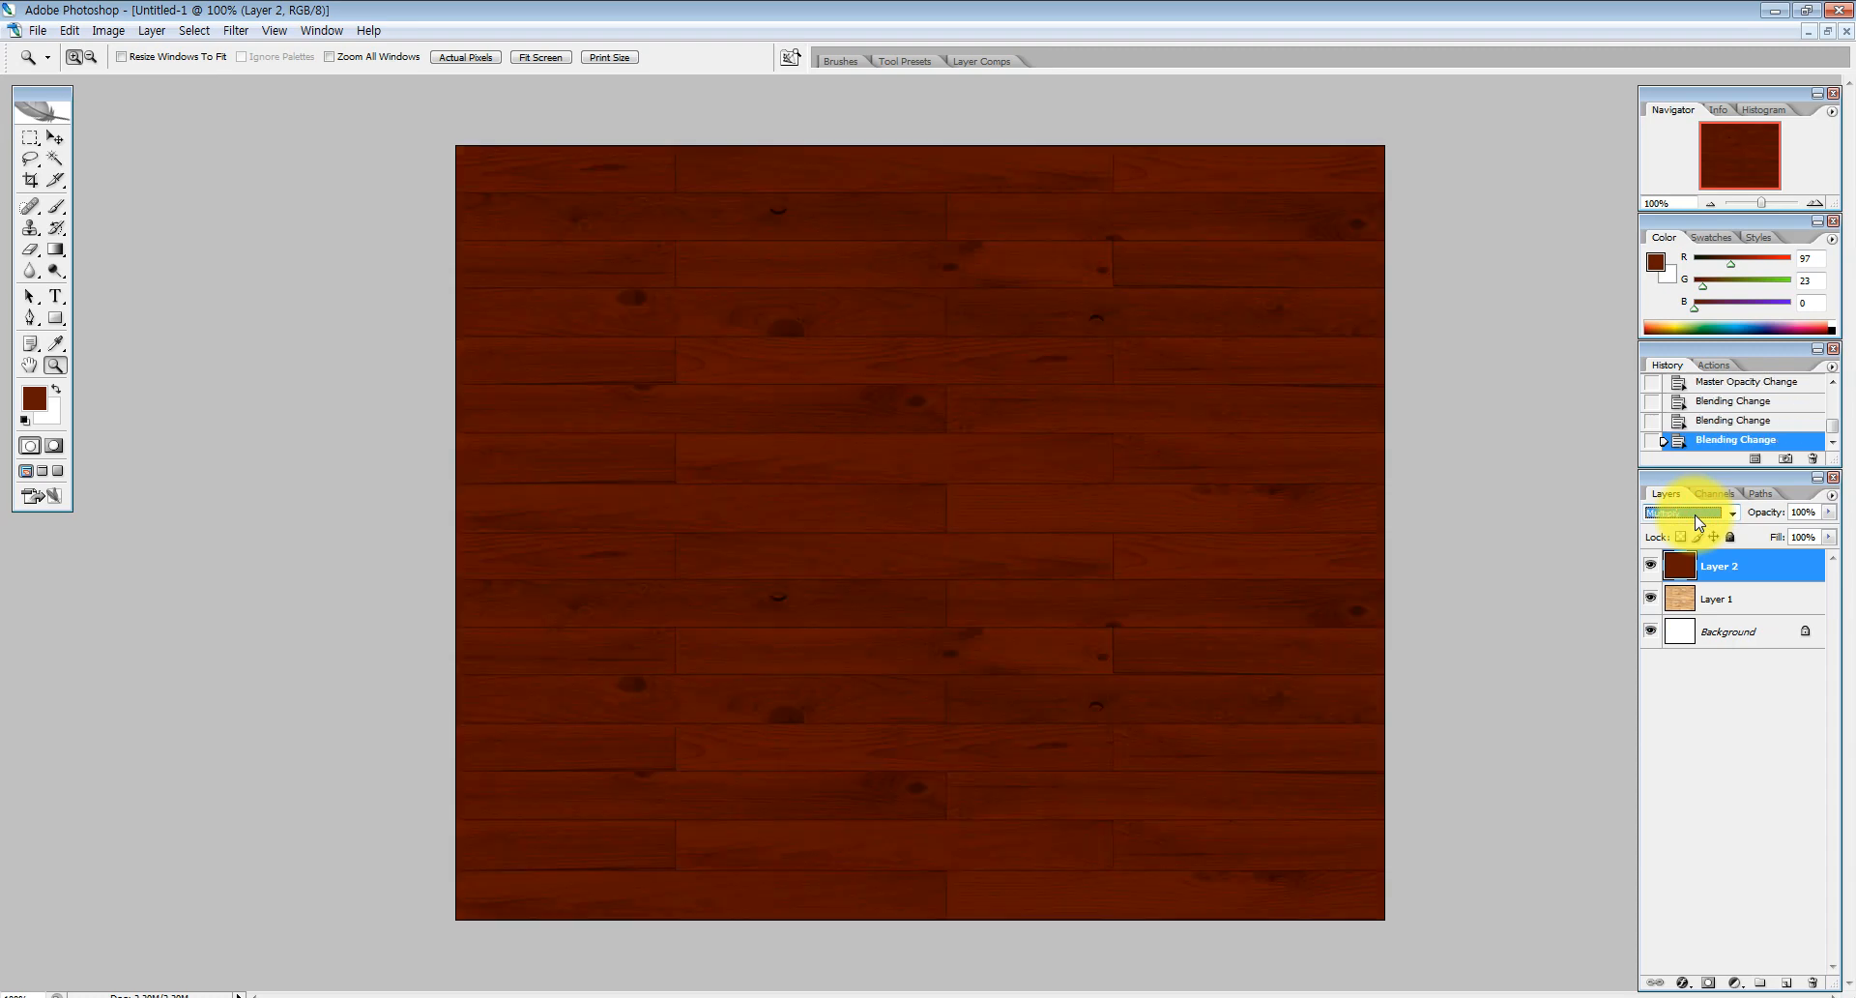
pyautogui.press('Down')
pyautogui.press('Down')
pyautogui.press('Down')
pyautogui.press('Down')
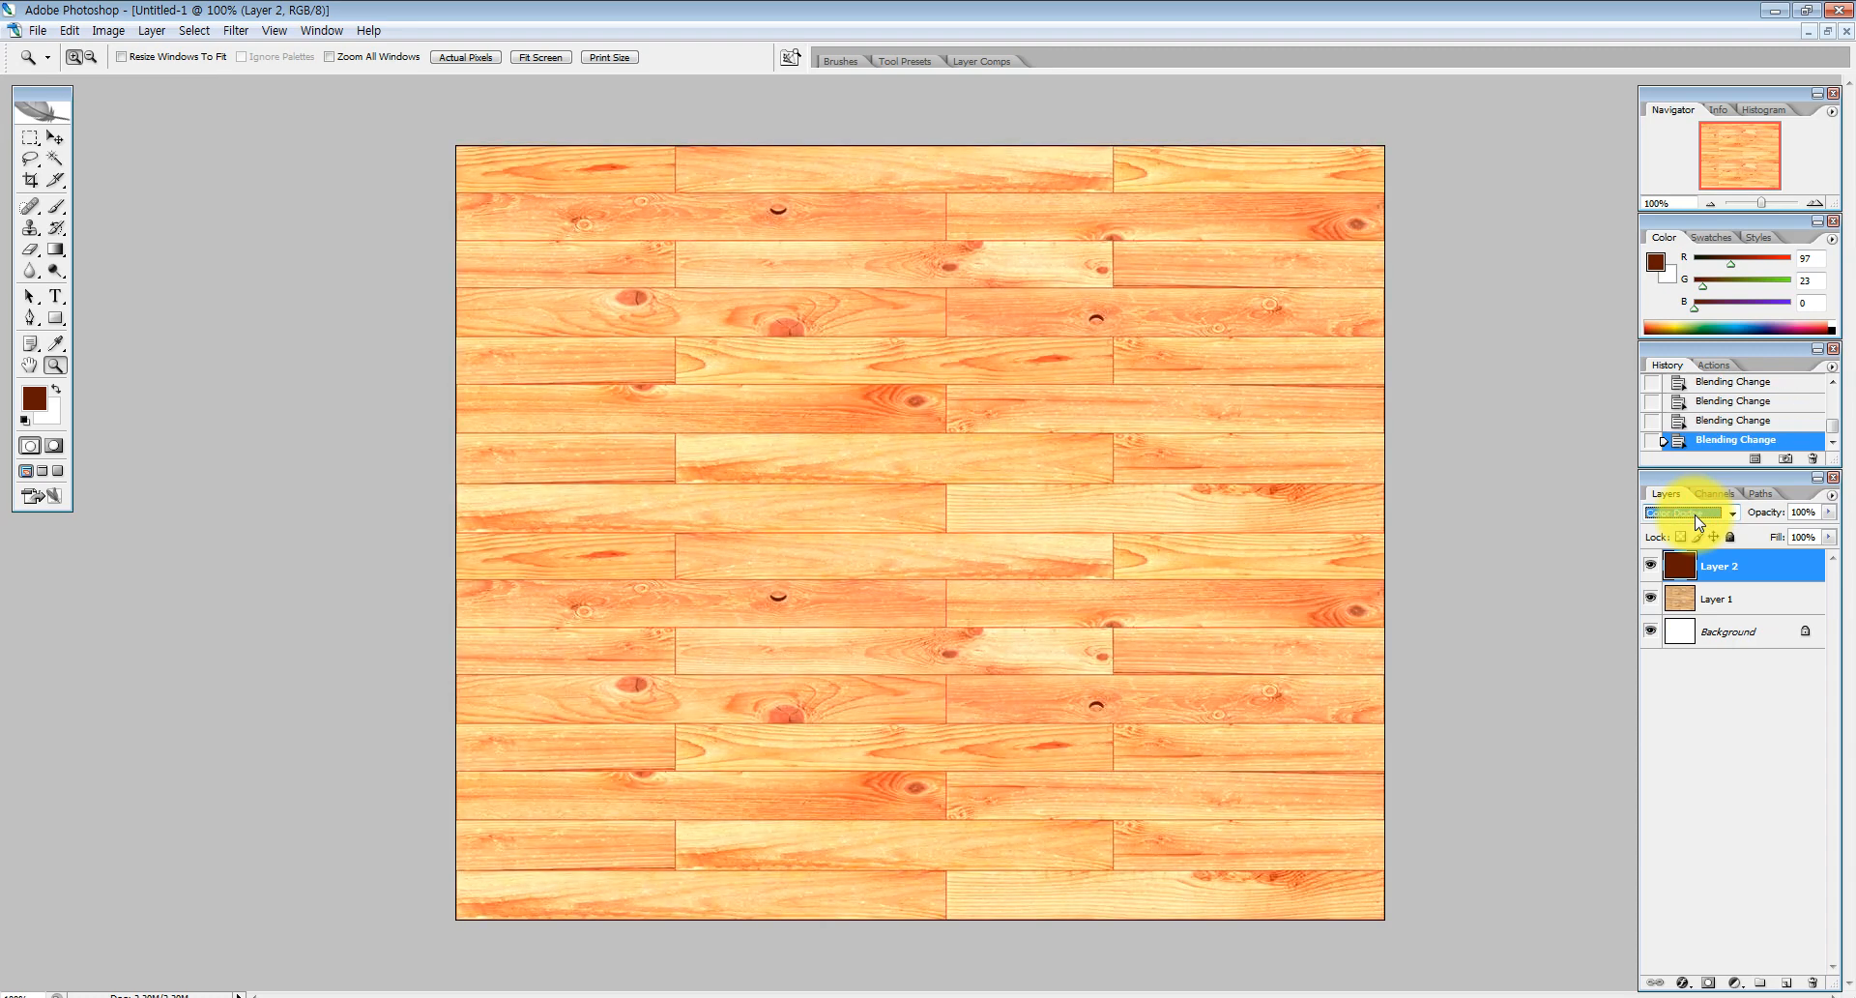
pyautogui.press('Up')
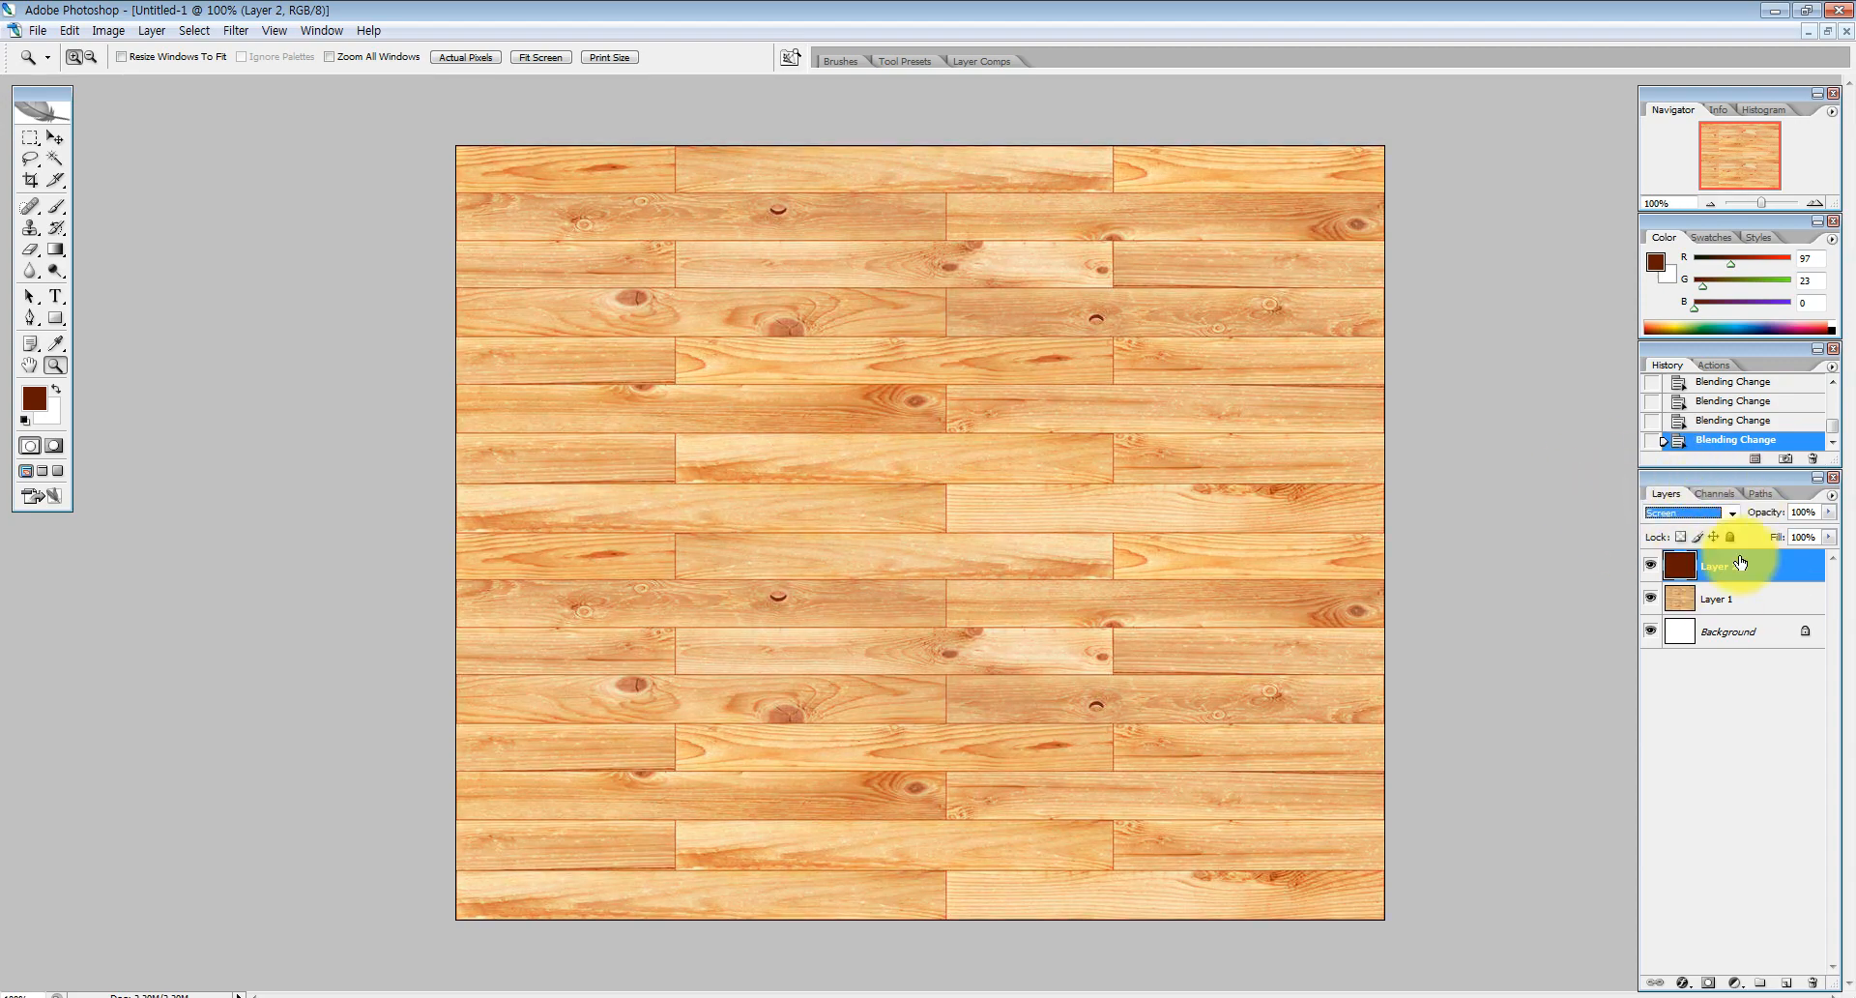
# Try the brown layer's remaining blend modes in sequence from Color Dodge through Overlay and Linear Light as far as Hue
pyautogui.press('Down')
pyautogui.press('Down')
pyautogui.press('Down')
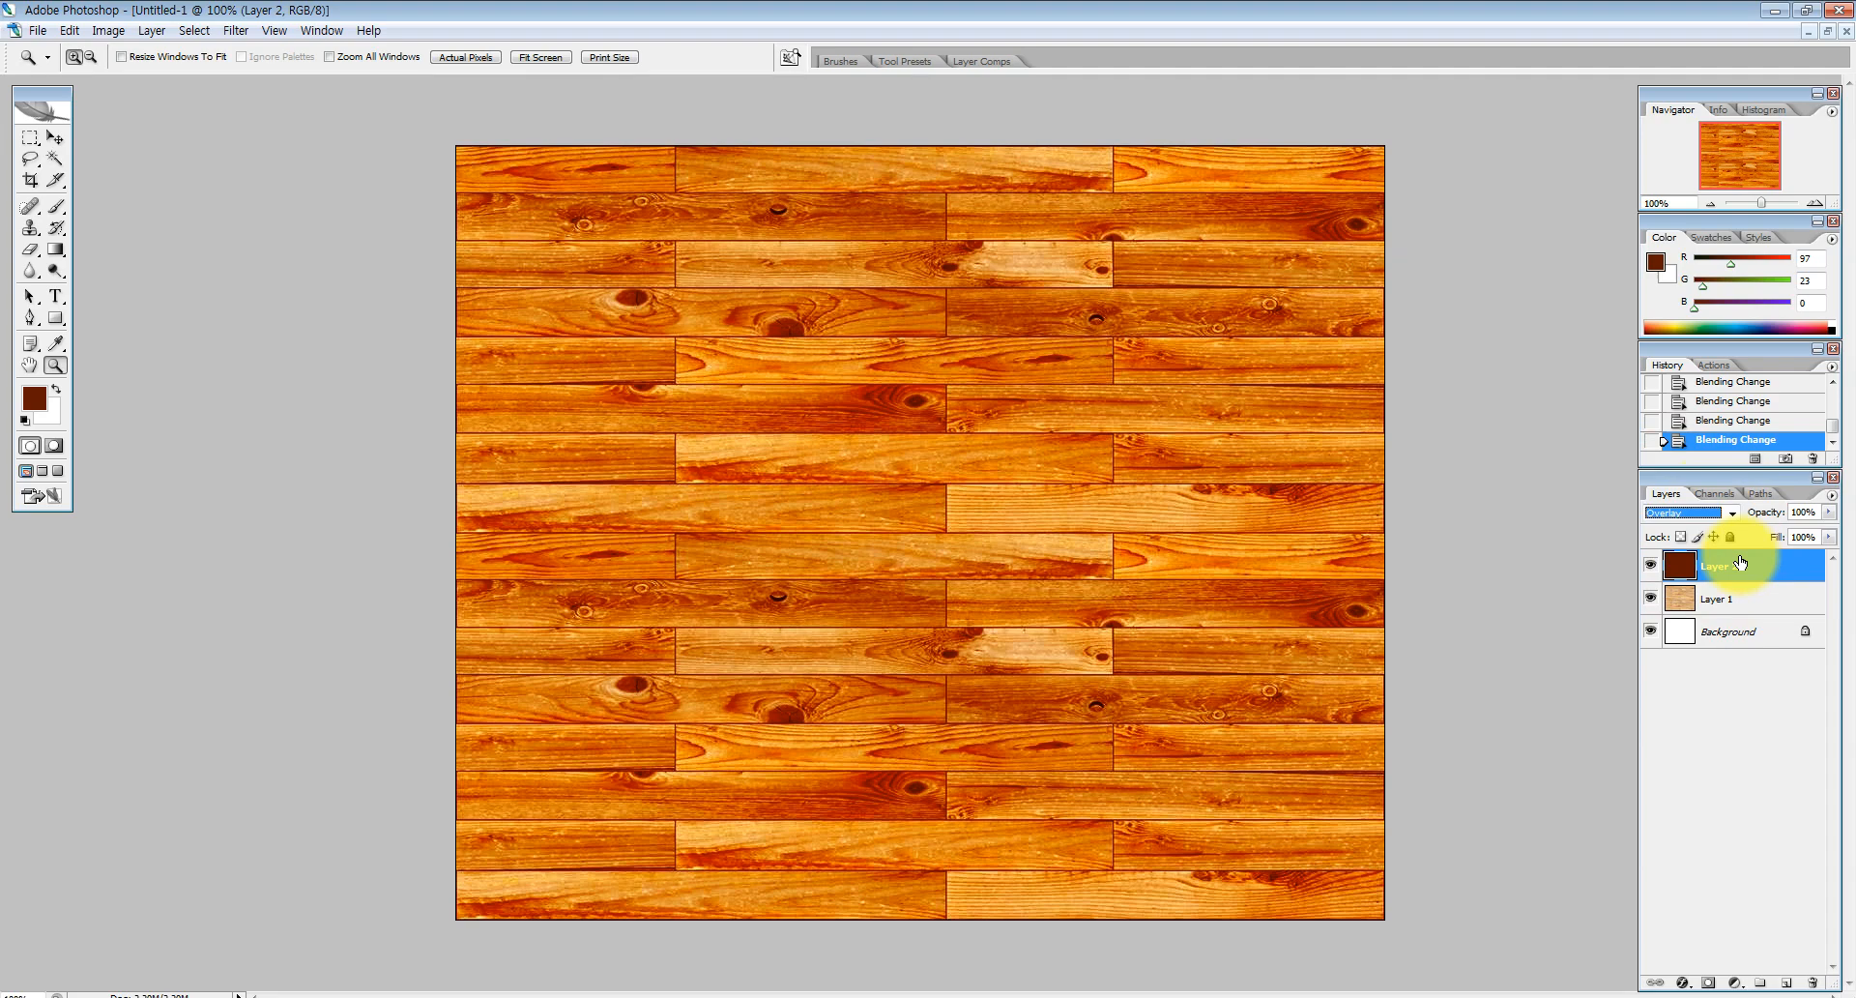
pyautogui.press('Down')
pyautogui.press('Down')
pyautogui.press('Down')
pyautogui.press('Down')
pyautogui.press('Down')
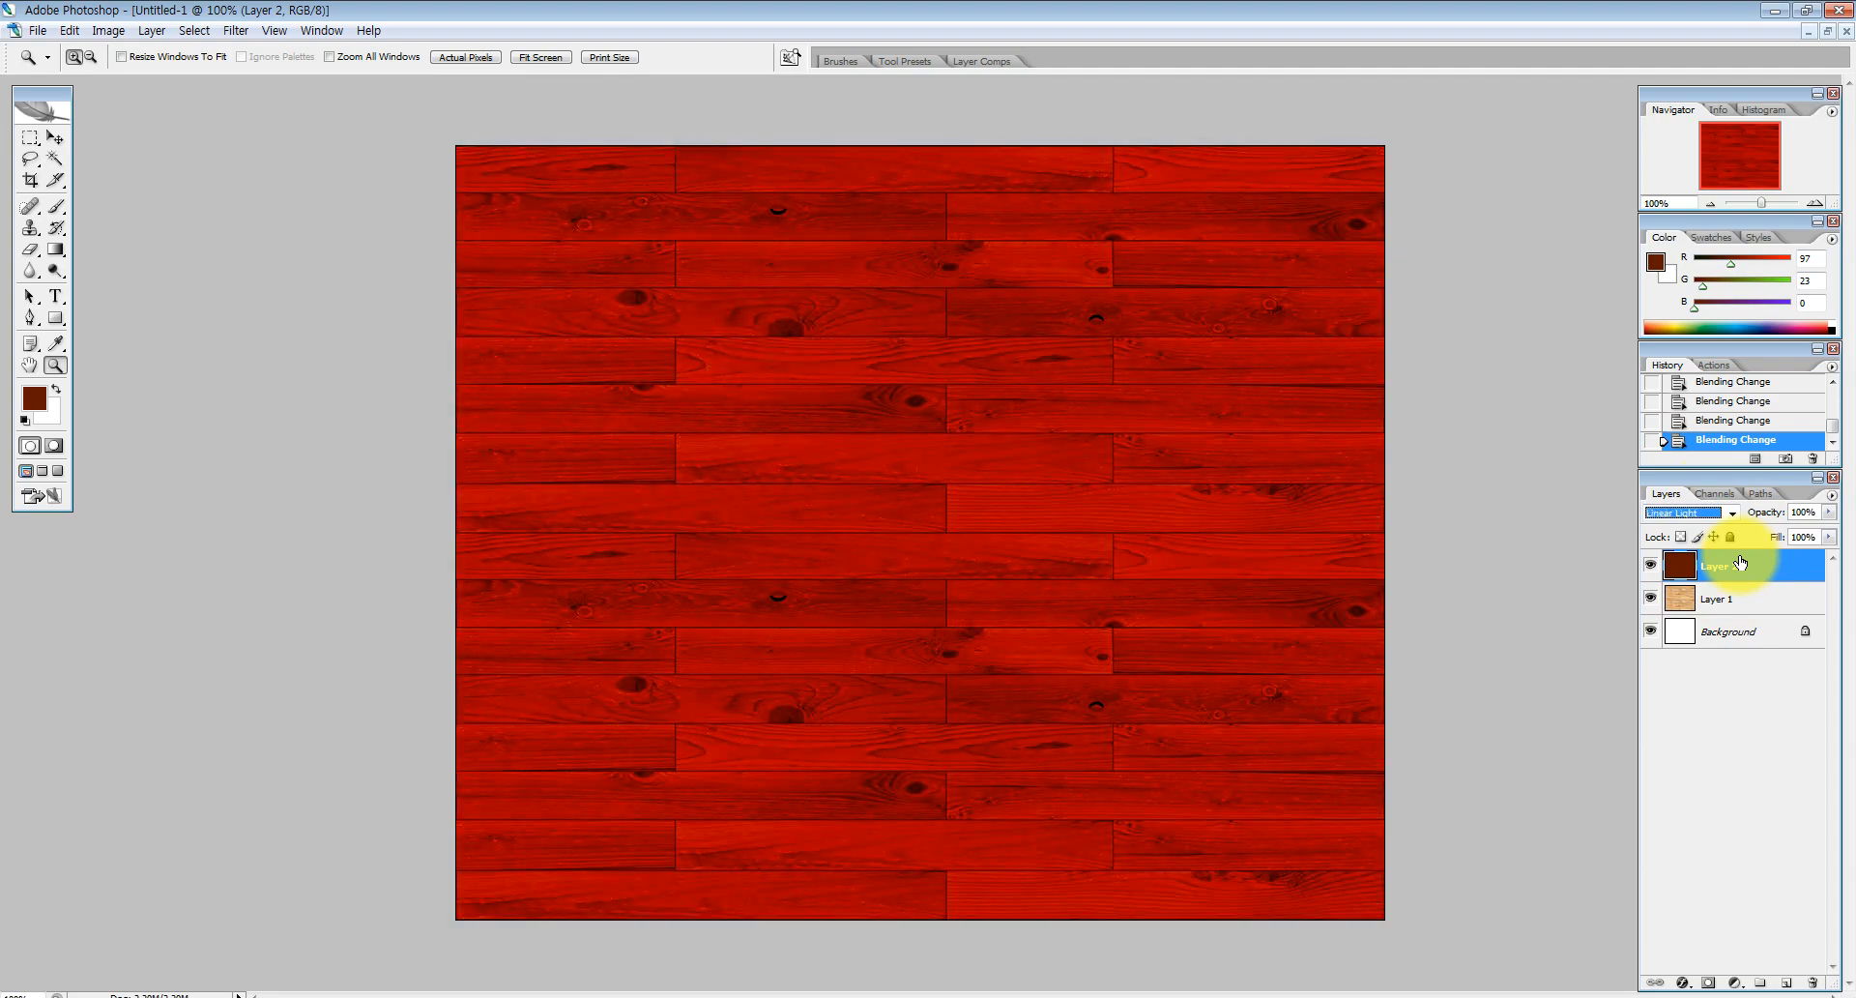
pyautogui.press('Down')
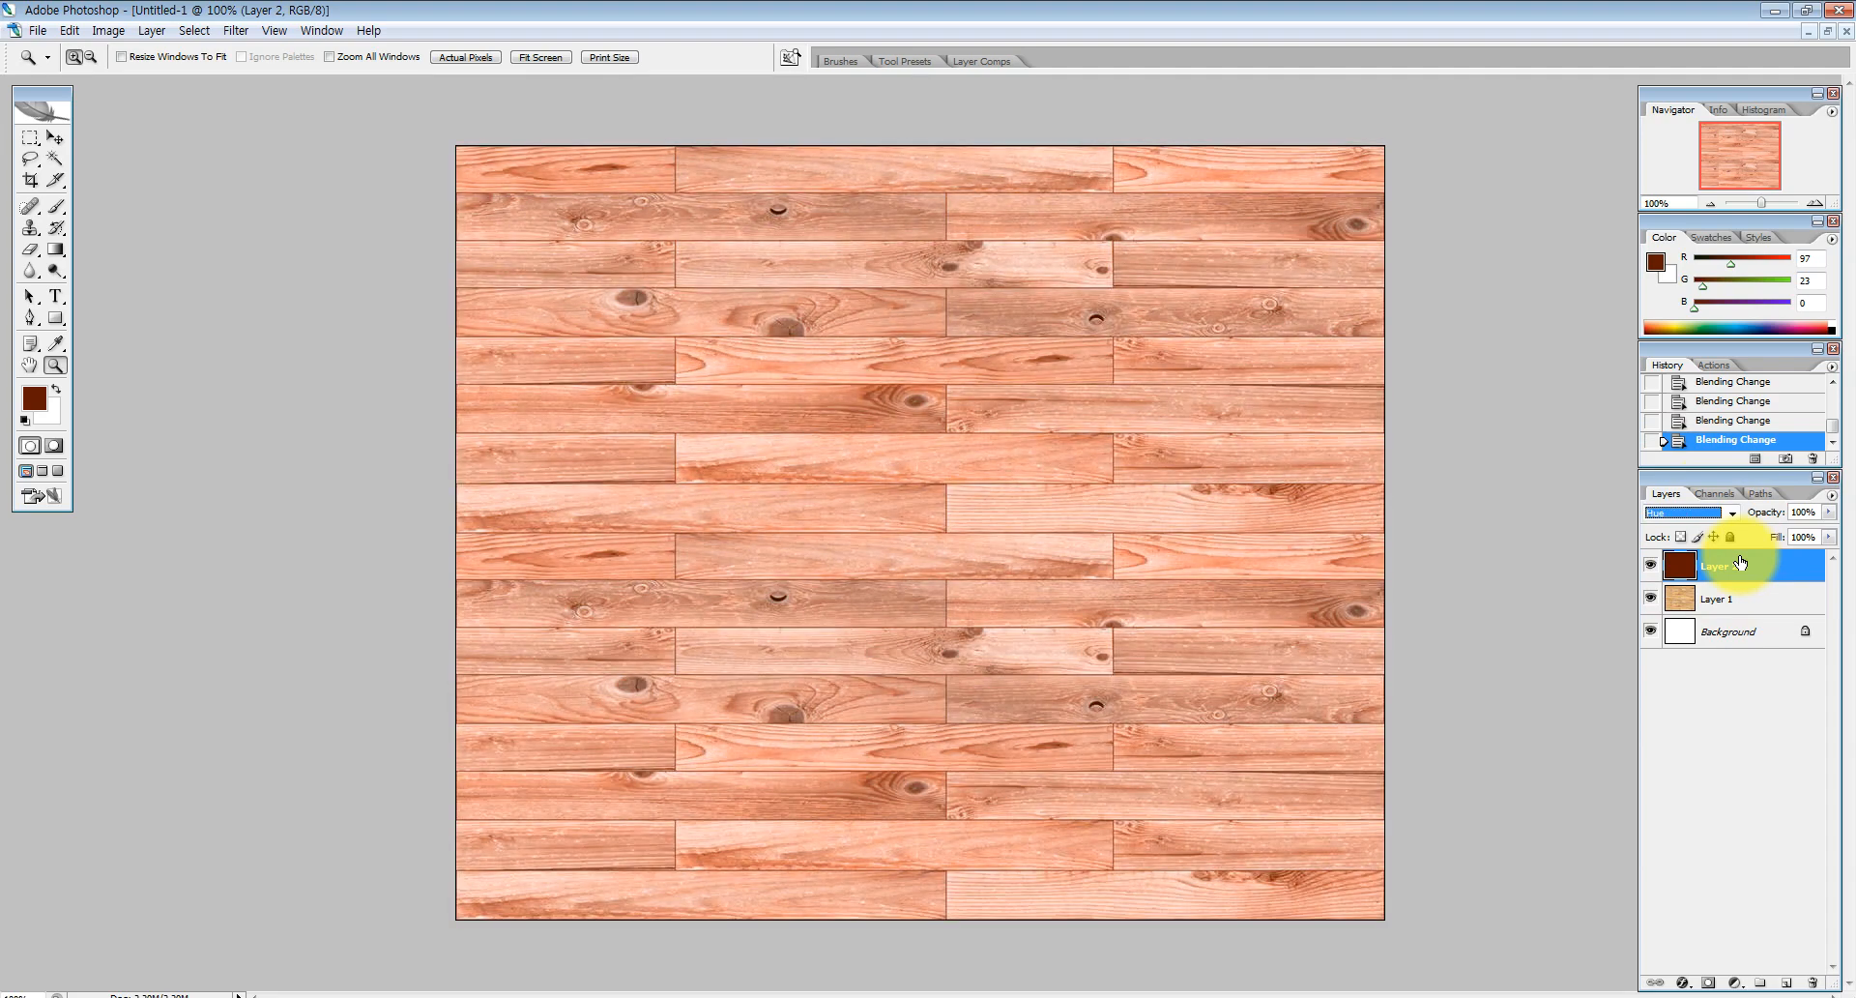
pyautogui.click(1728, 513)
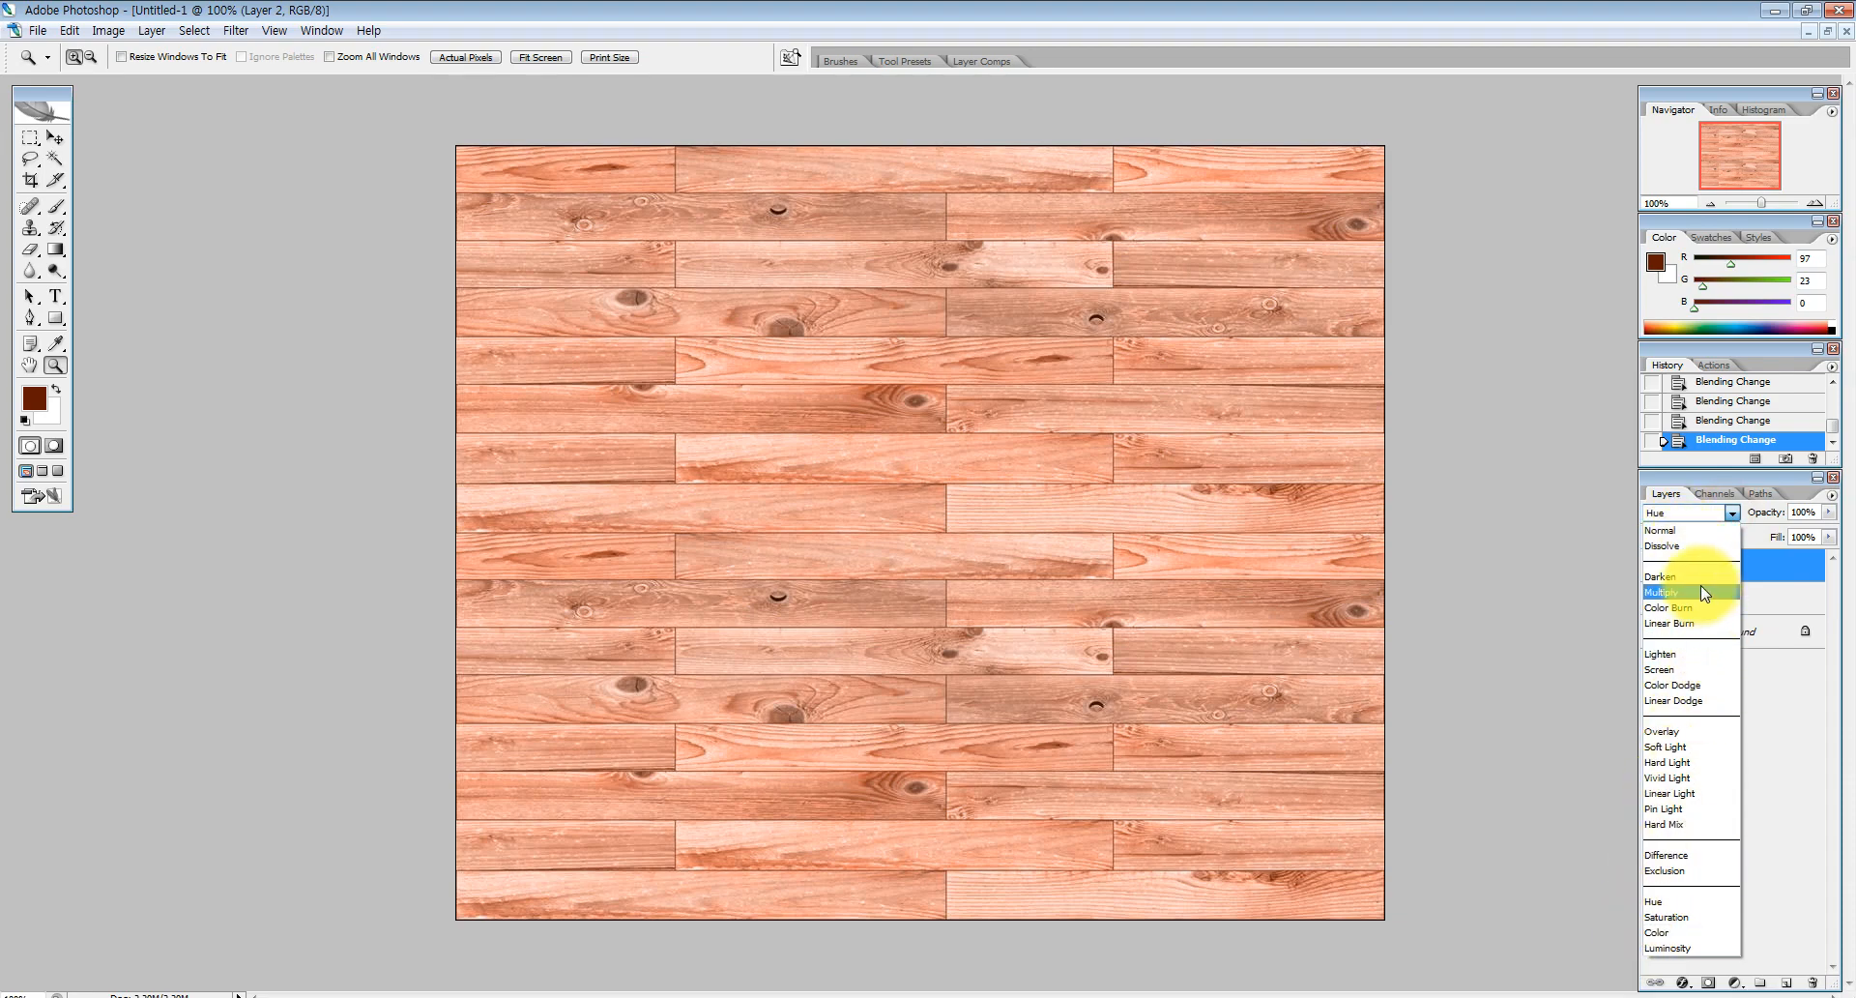
pyautogui.click(1697, 512)
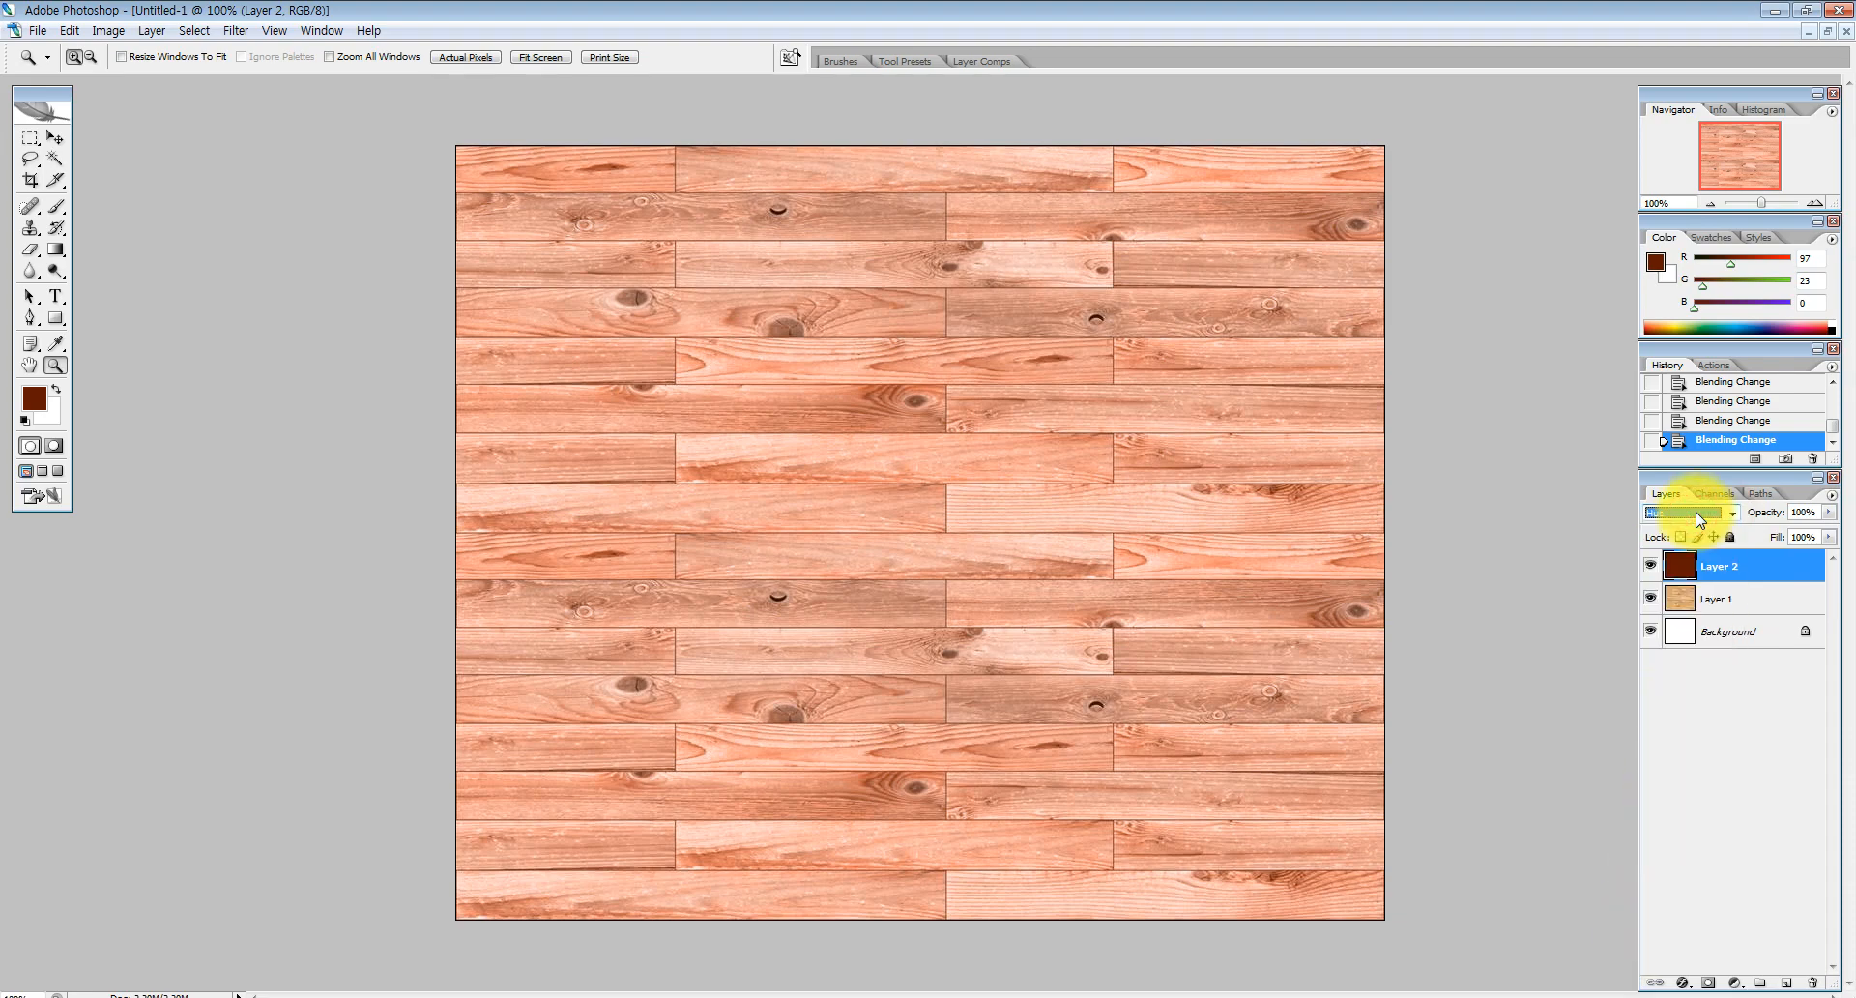
# Run back through the brown layer's blend modes, stop at Hard Light, and compare the result with the dark parquet reference image
pyautogui.scroll(10, 1696, 513)
pyautogui.scroll(-6, 1700, 520)
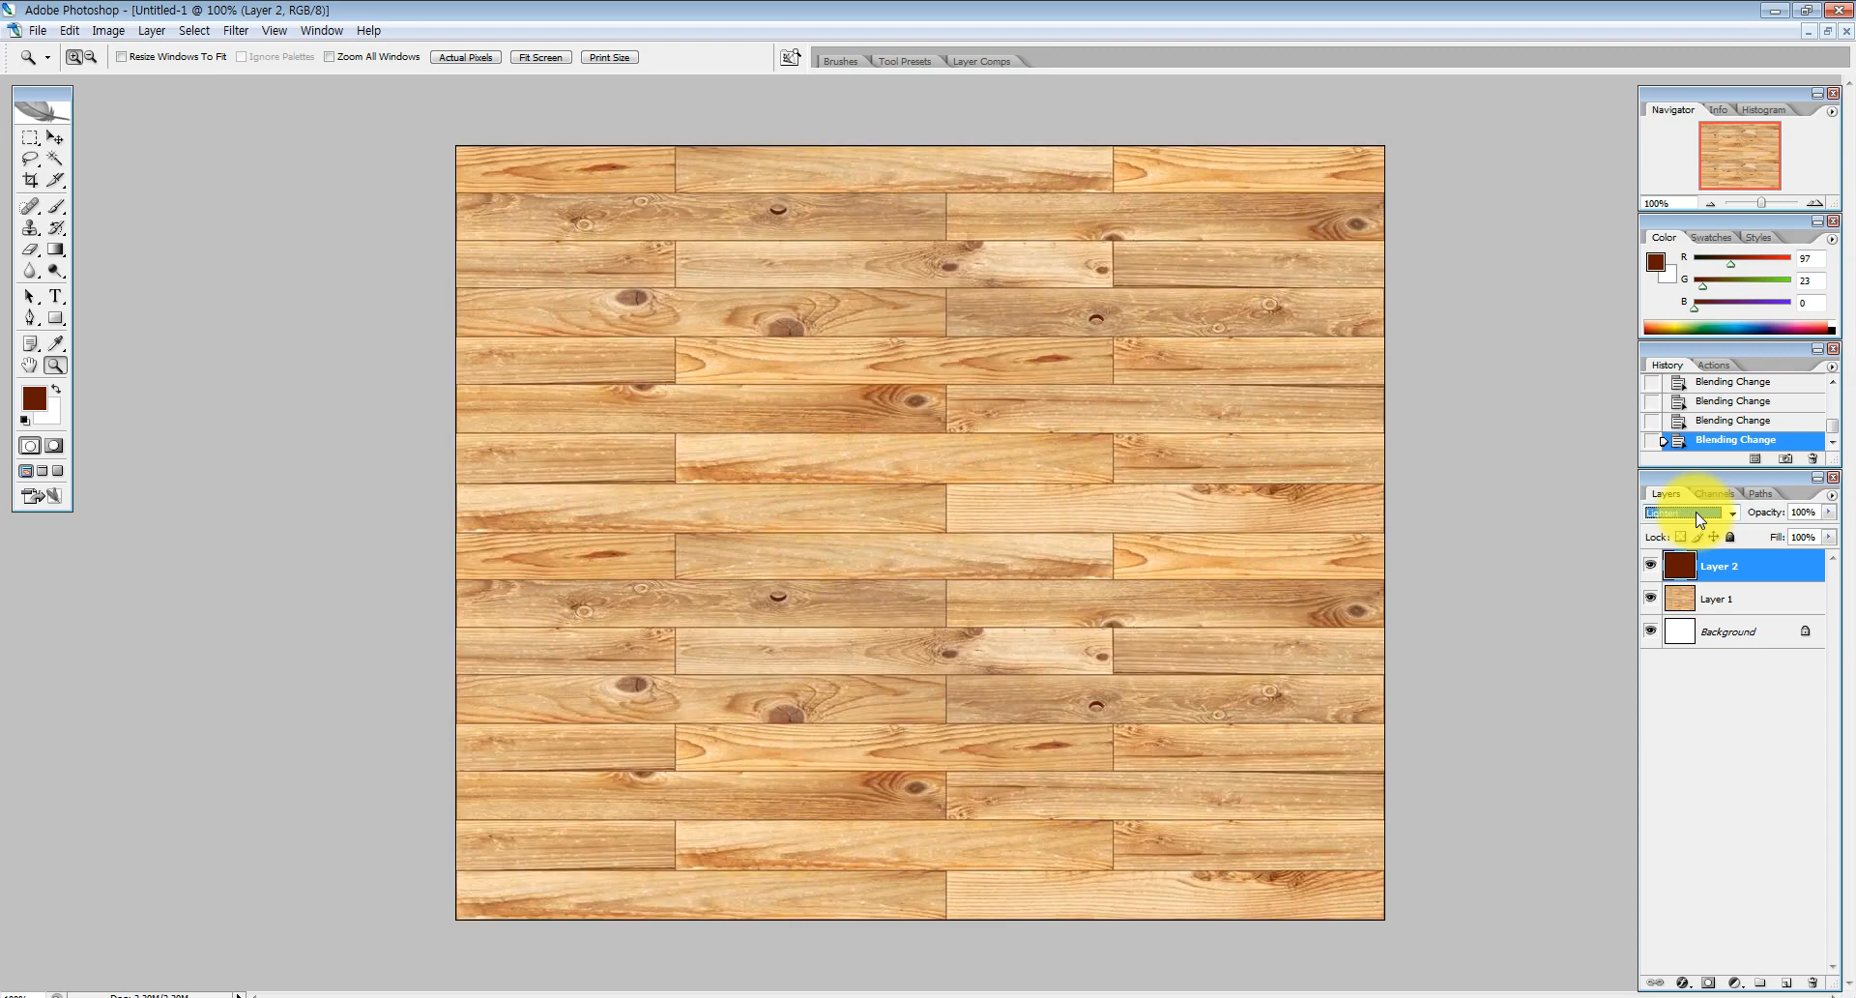
pyautogui.scroll(1, 1700, 519)
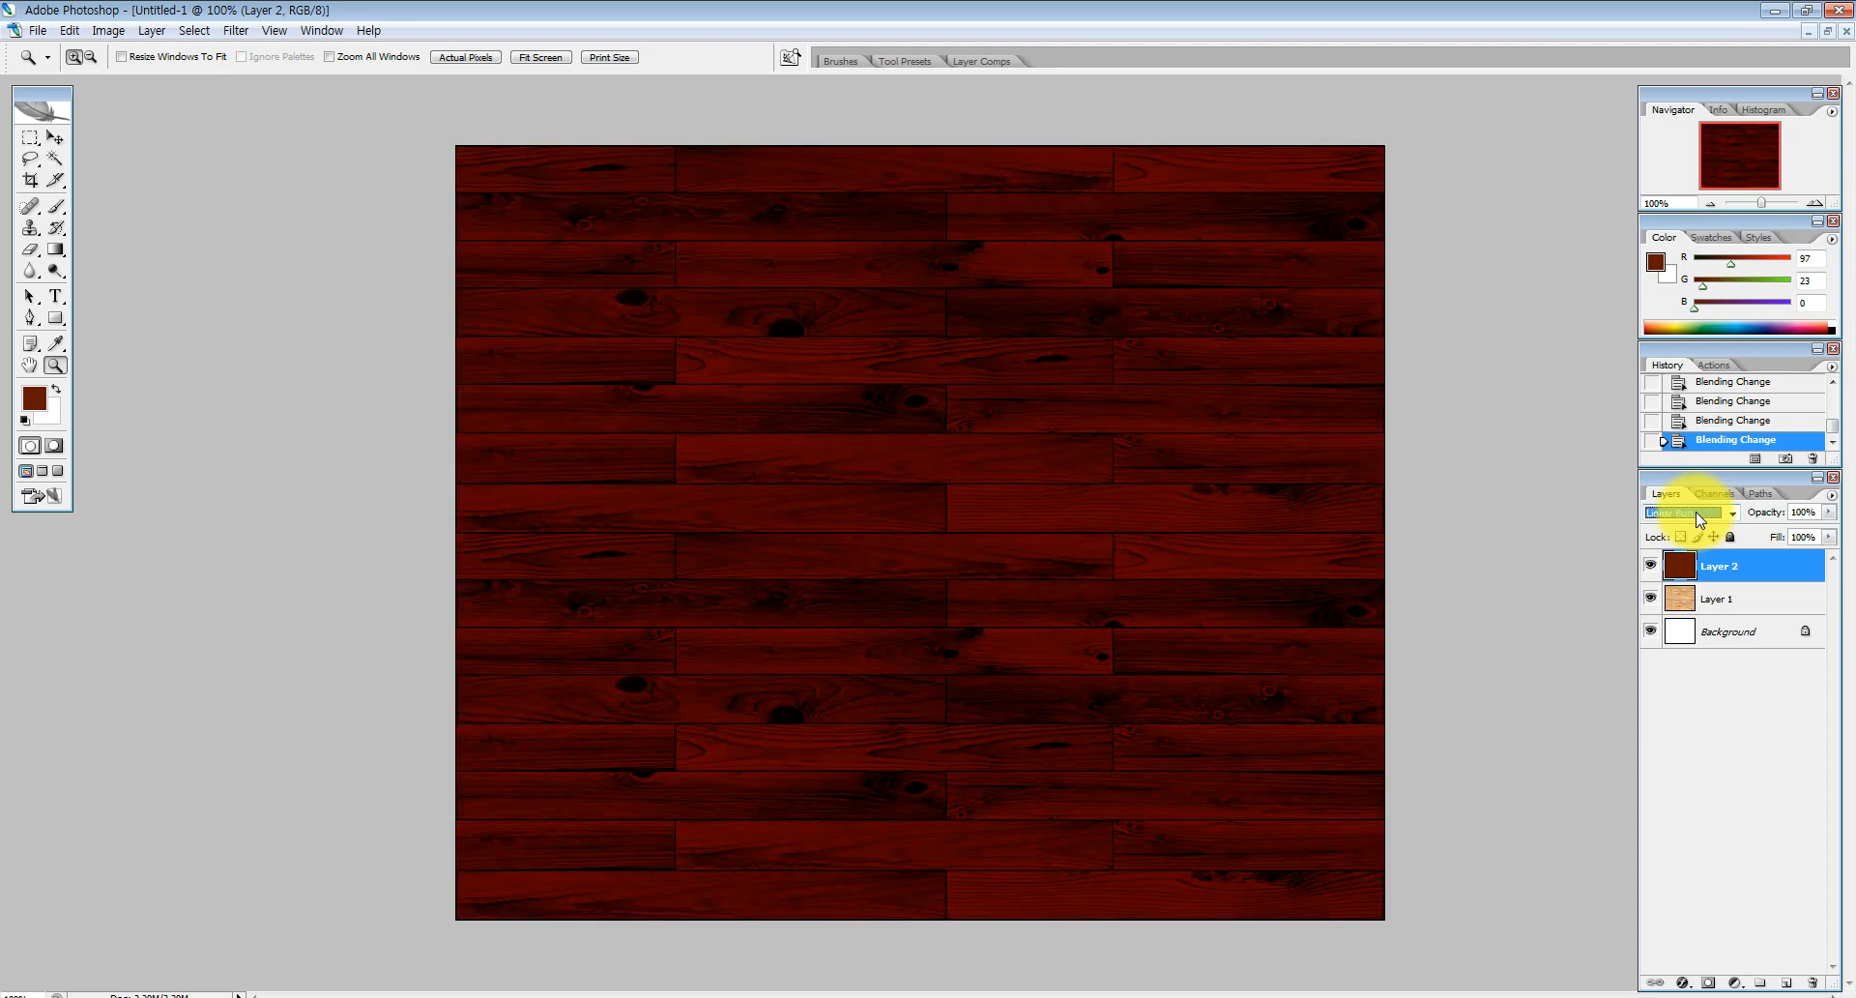
pyautogui.scroll(-7, 1699, 519)
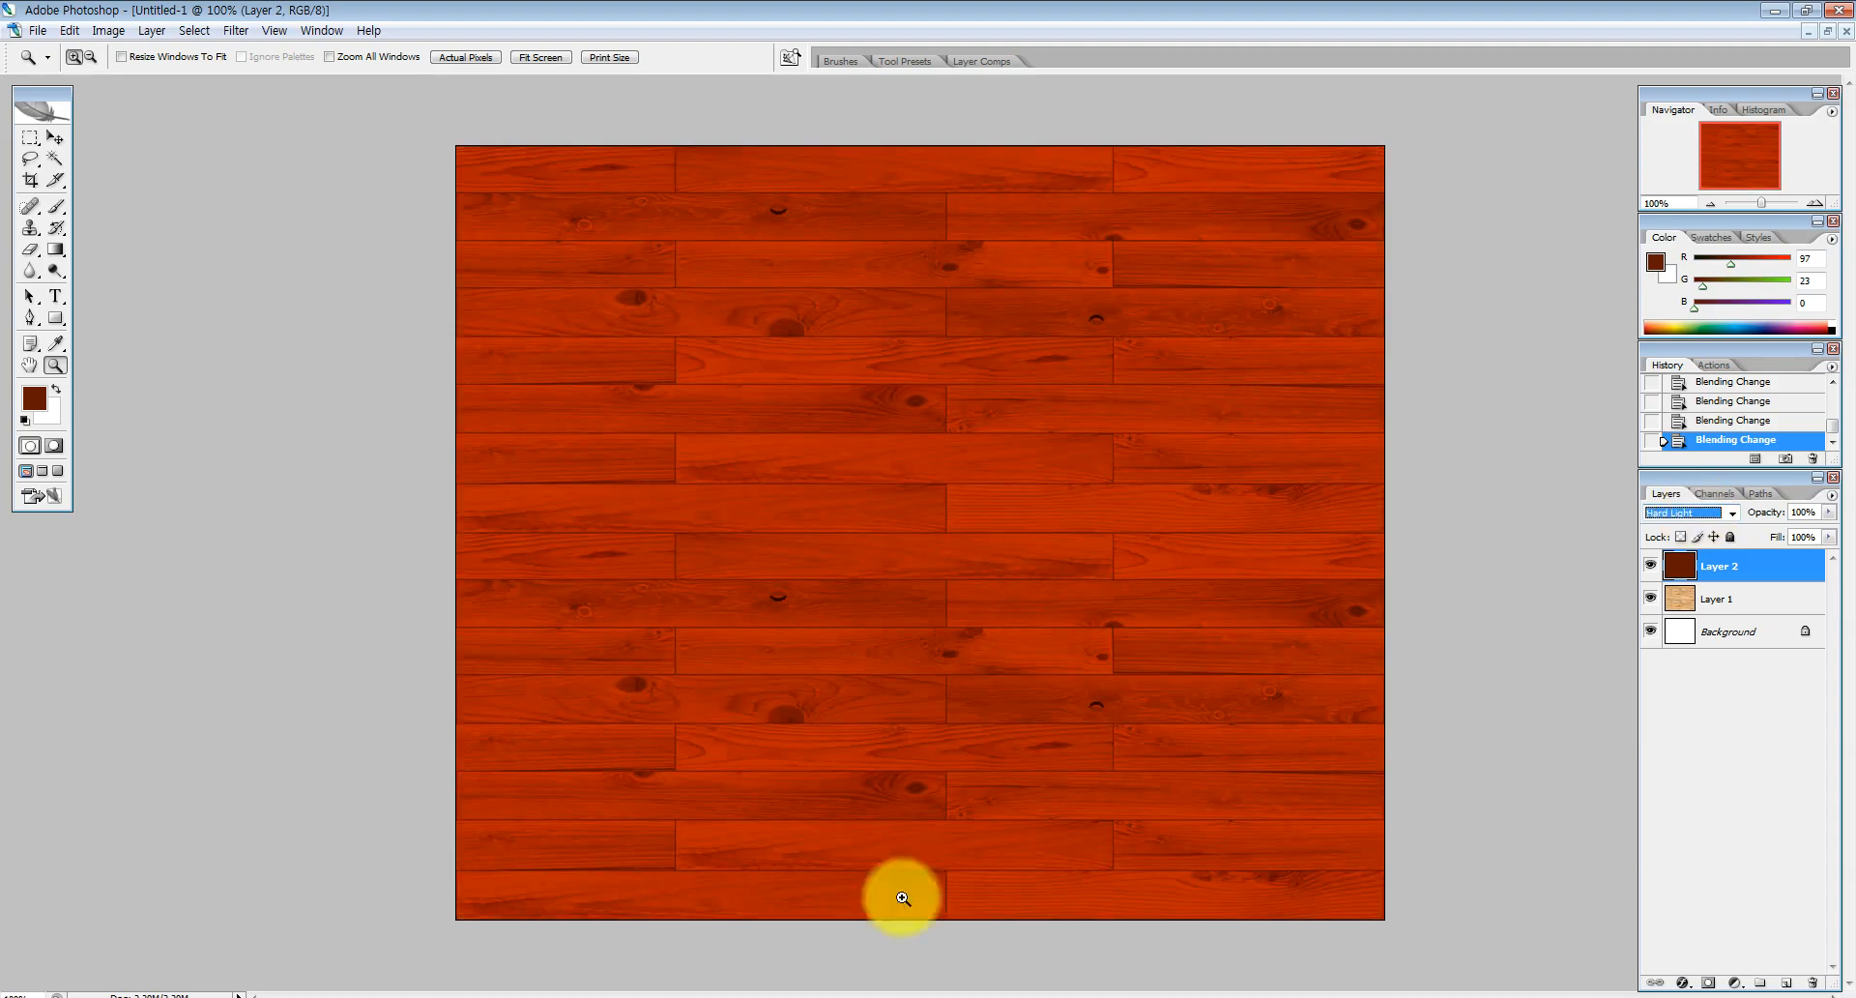
pyautogui.click(157, 992)
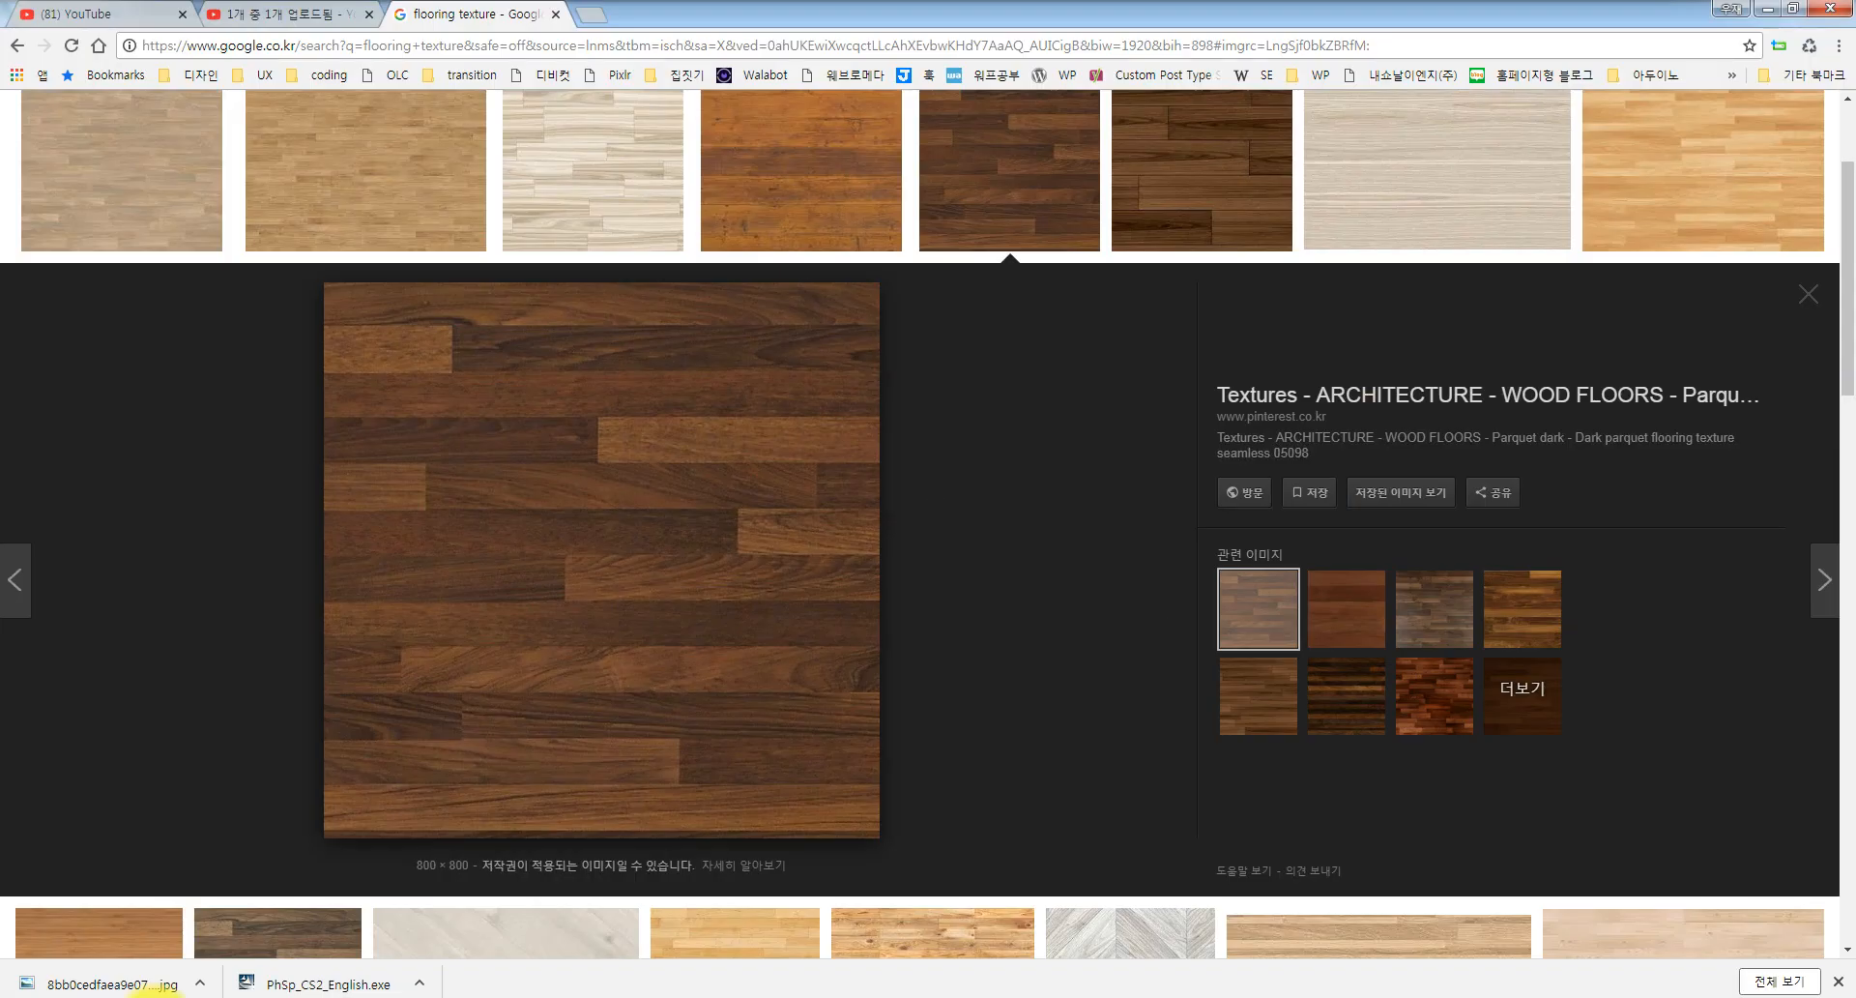
pyautogui.click(157, 996)
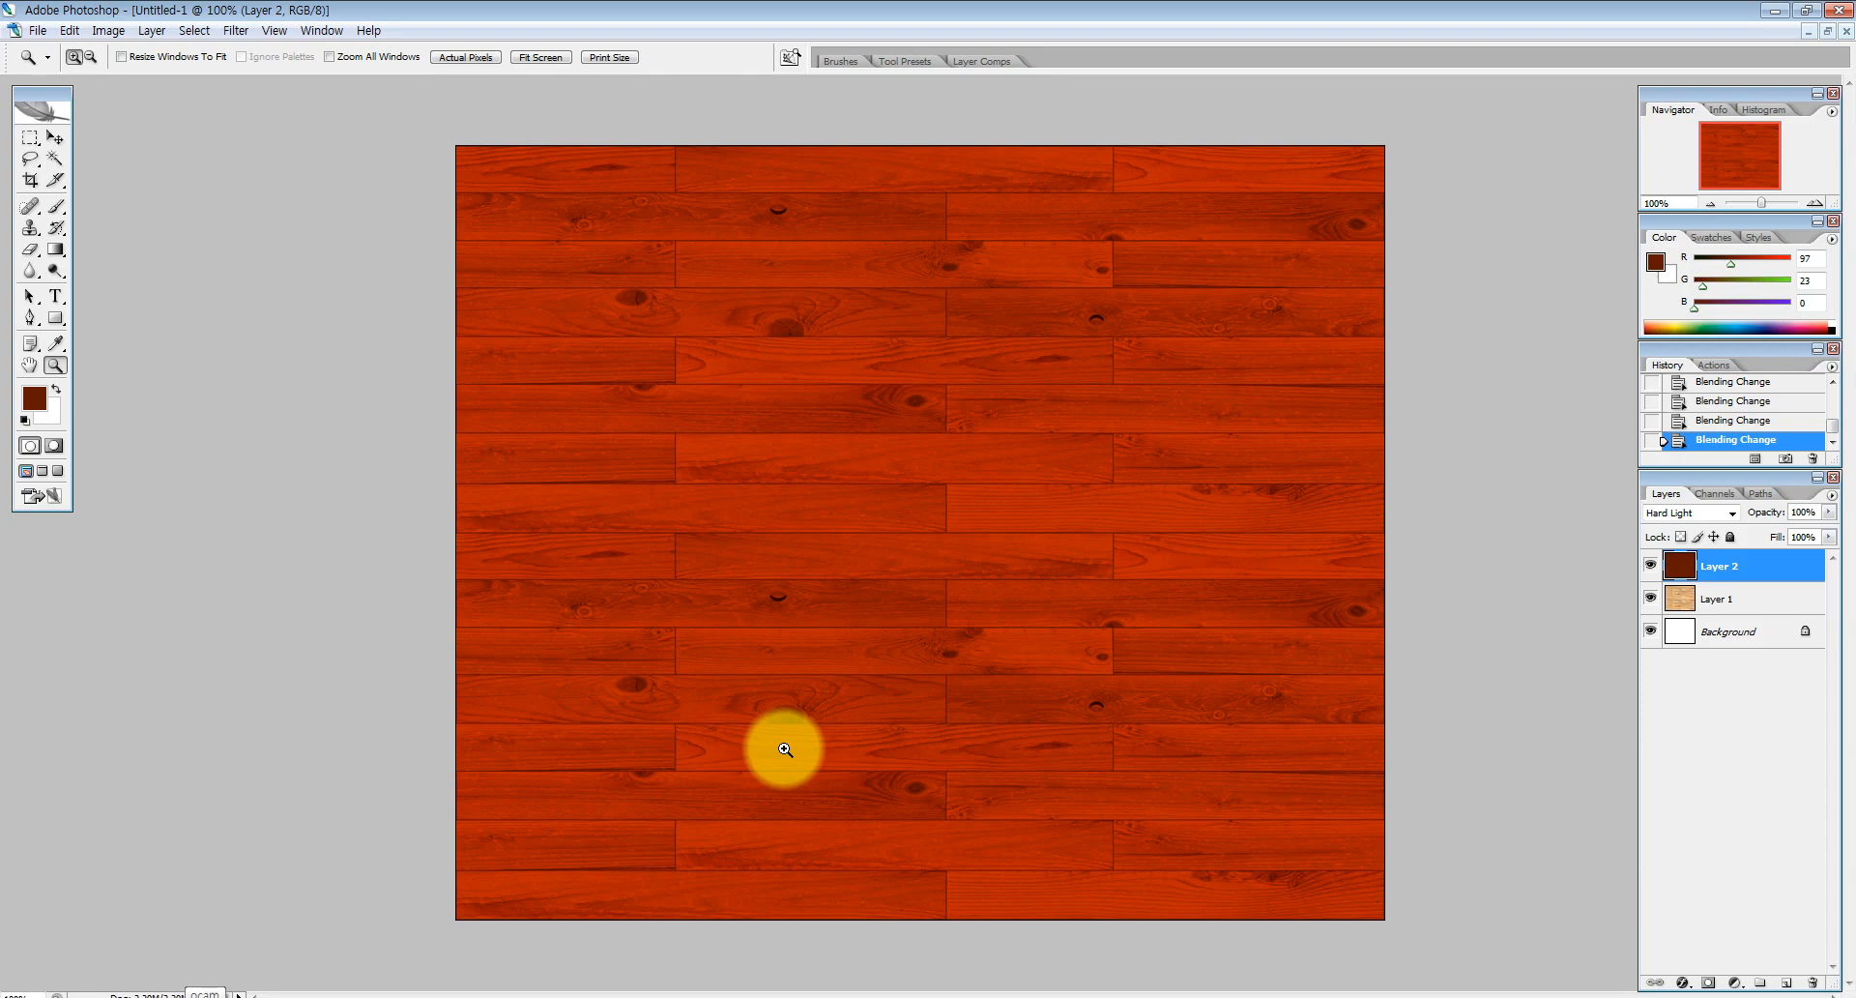
# Change the brown layer's blend mode to Linear Burn
pyautogui.click(1687, 513)
pyautogui.click(1694, 515)
pyautogui.press('Up')
pyautogui.press('Up')
pyautogui.press('Up')
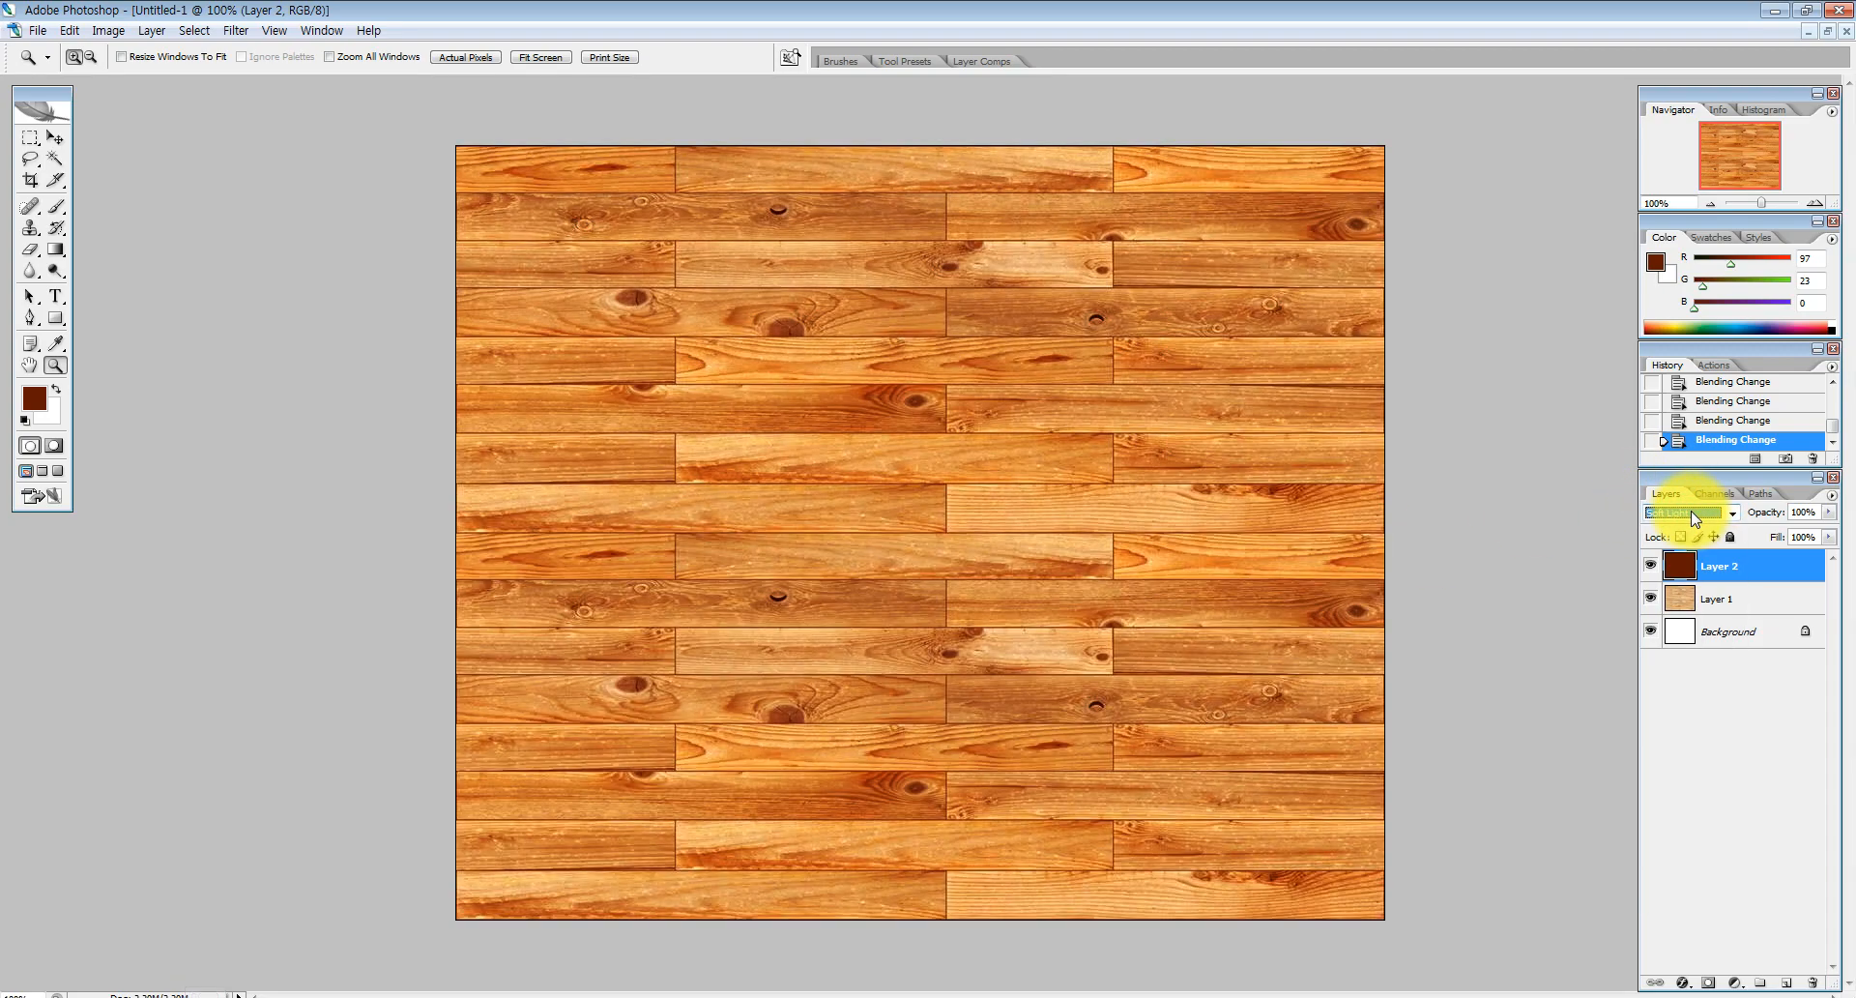
pyautogui.press('Up')
pyautogui.press('Up')
pyautogui.press('Up')
pyautogui.press('Down')
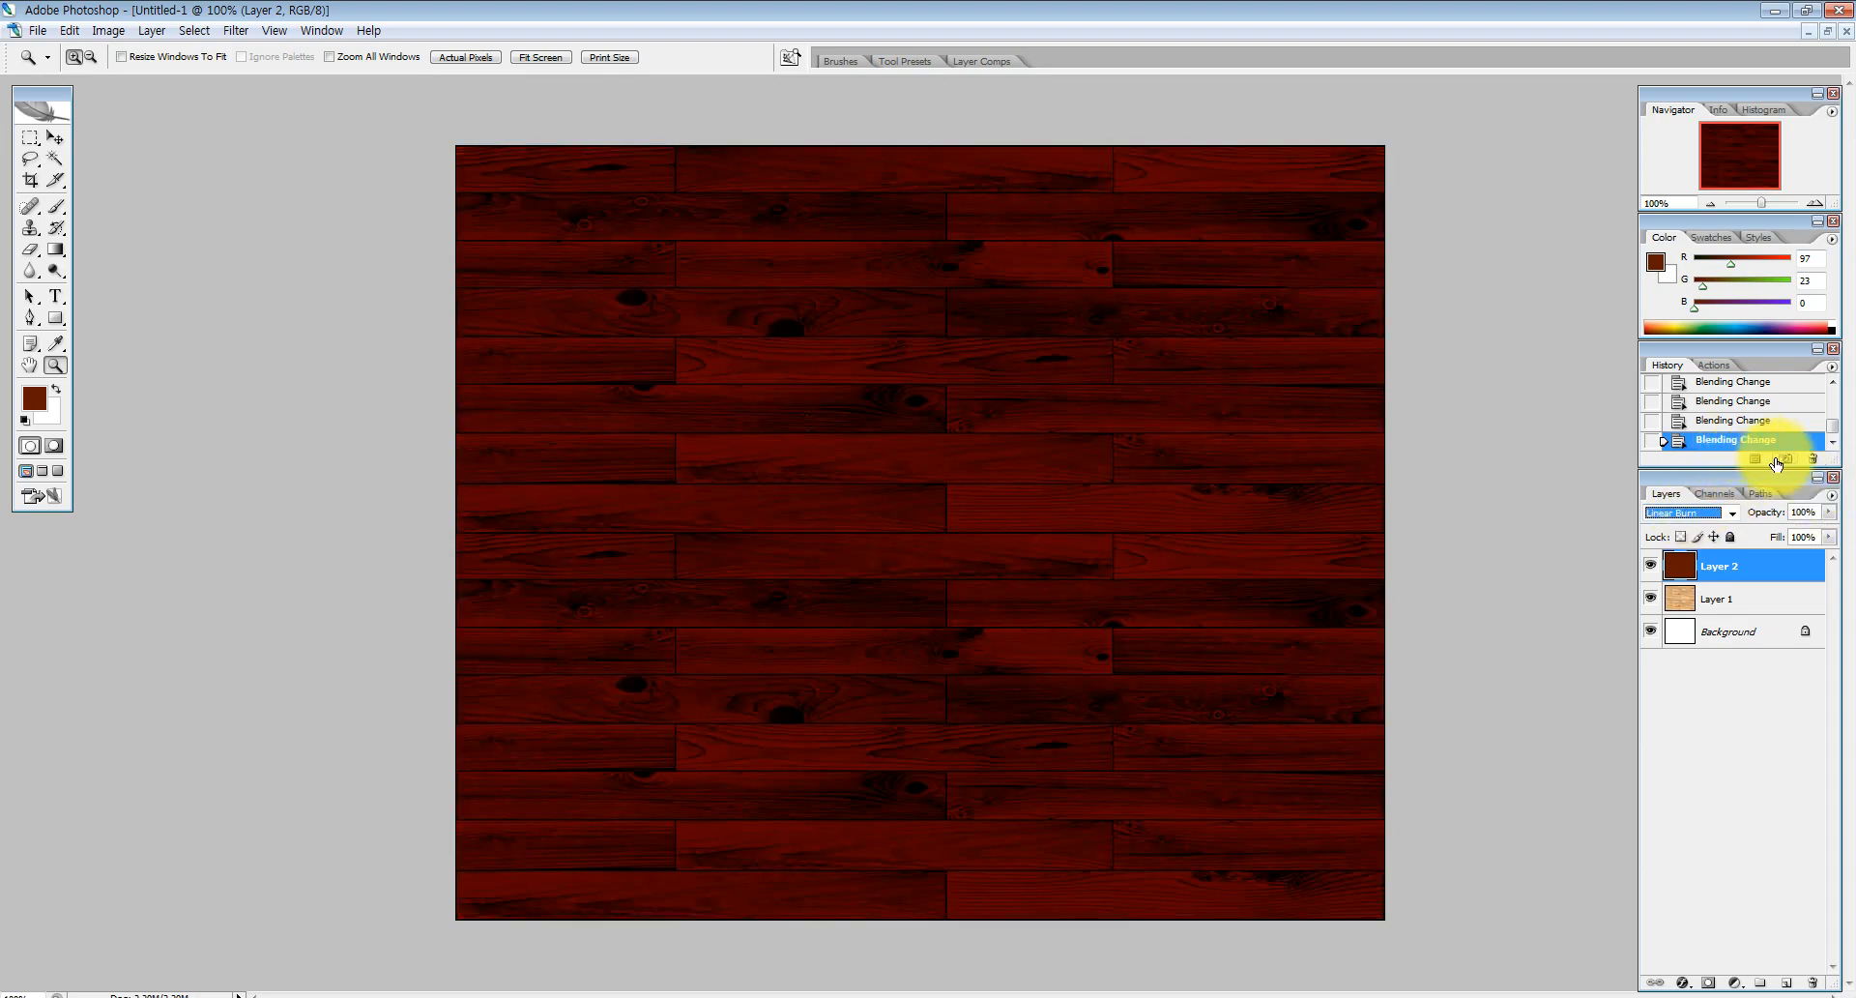
# Reduce the Linear Burn layer's opacity to 61%
pyautogui.click(1830, 511)
pyautogui.moveTo(1827, 538); pyautogui.dragTo(1789, 527)
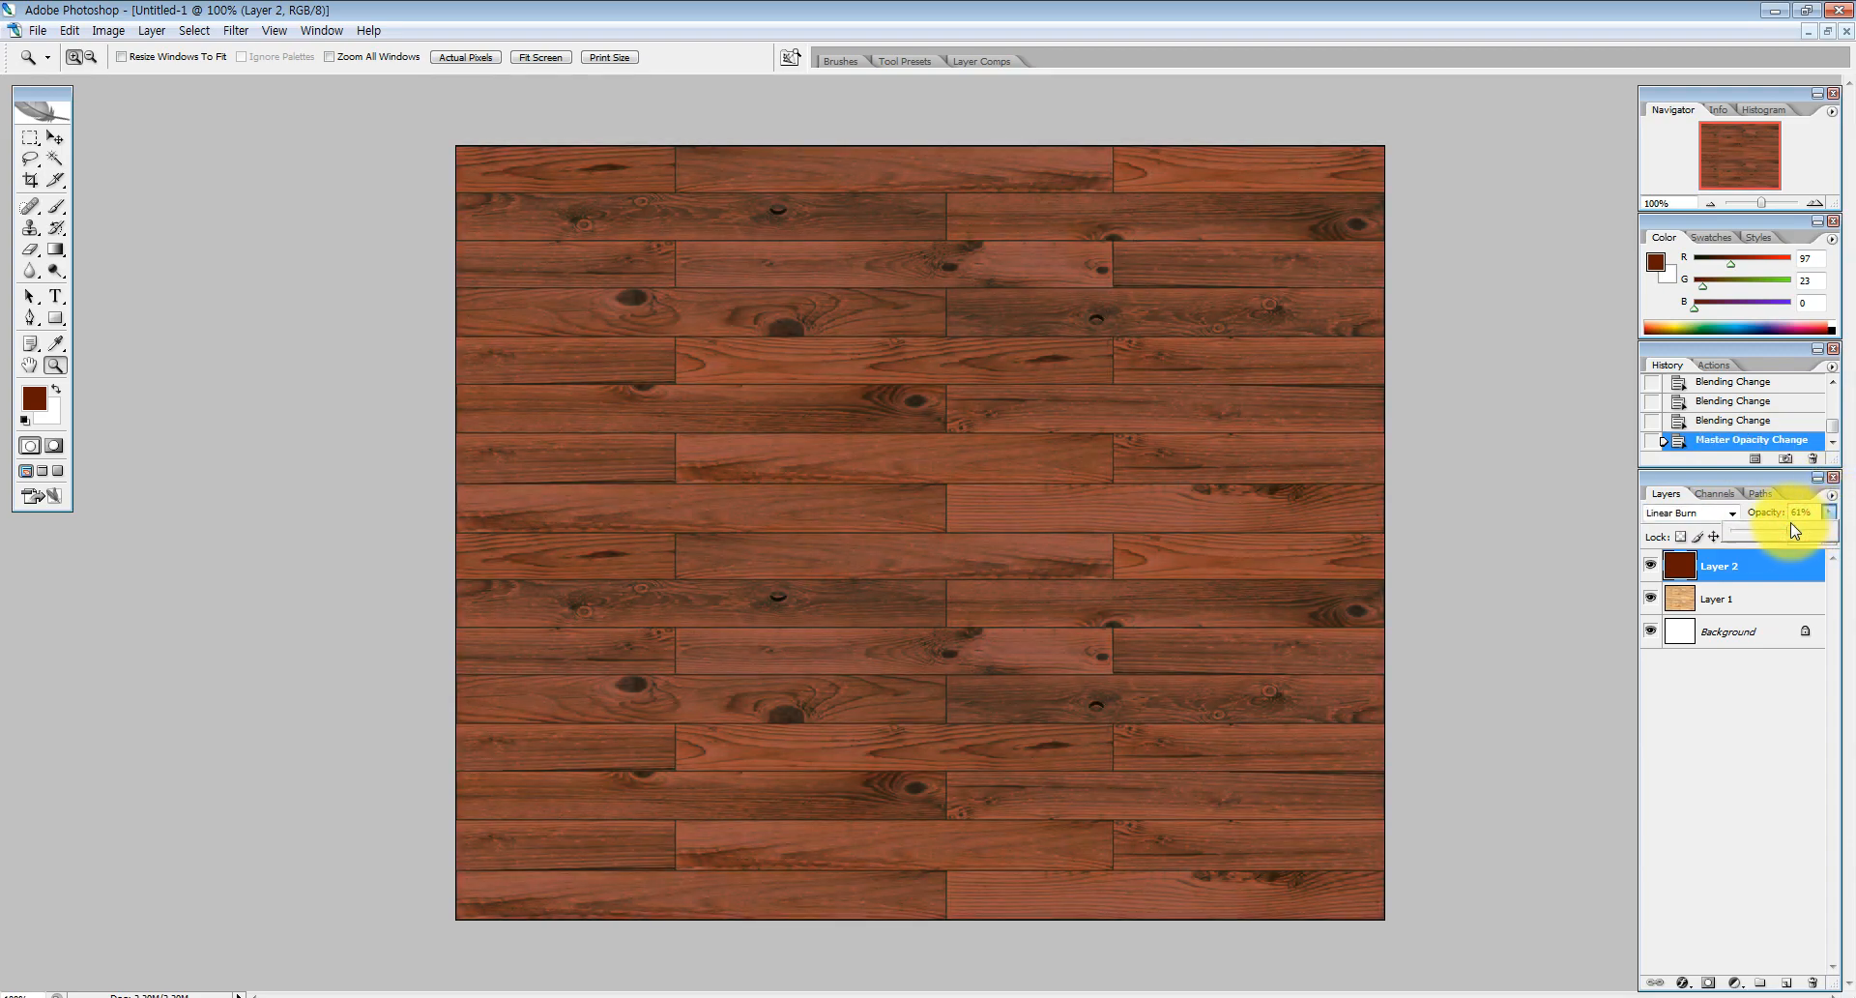
pyautogui.click(1701, 512)
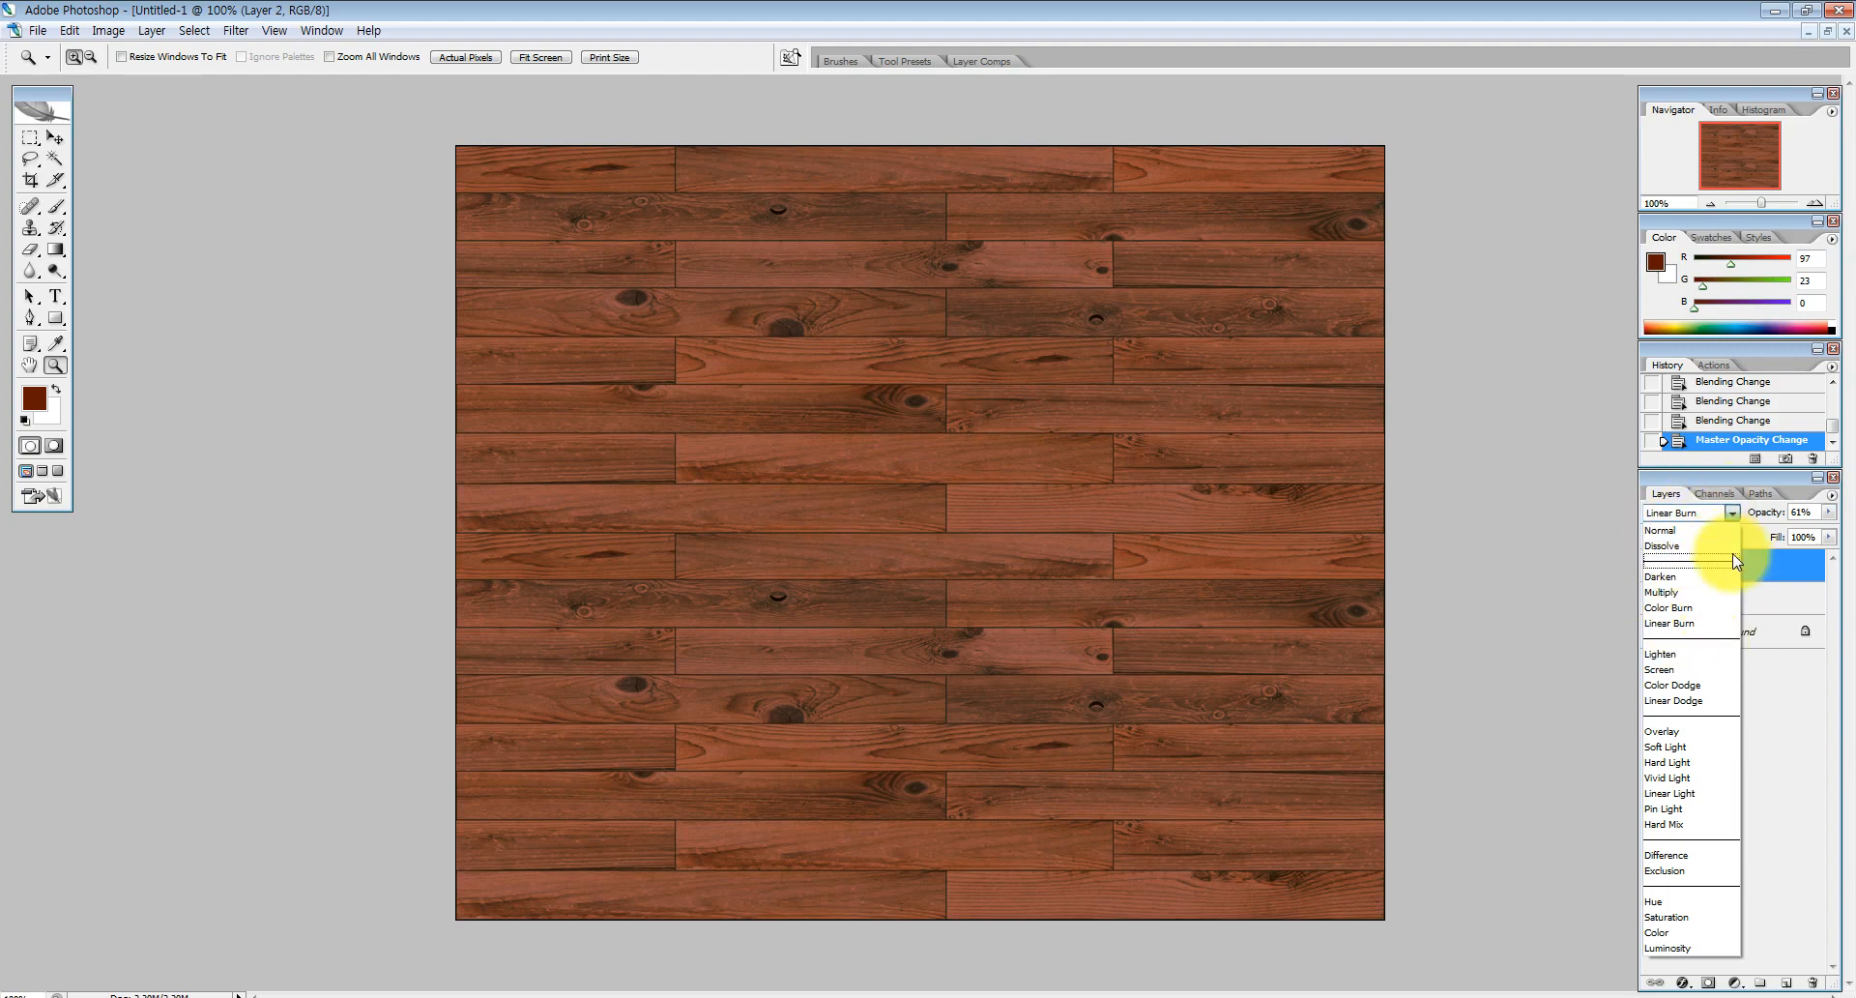
pyautogui.click(1833, 520)
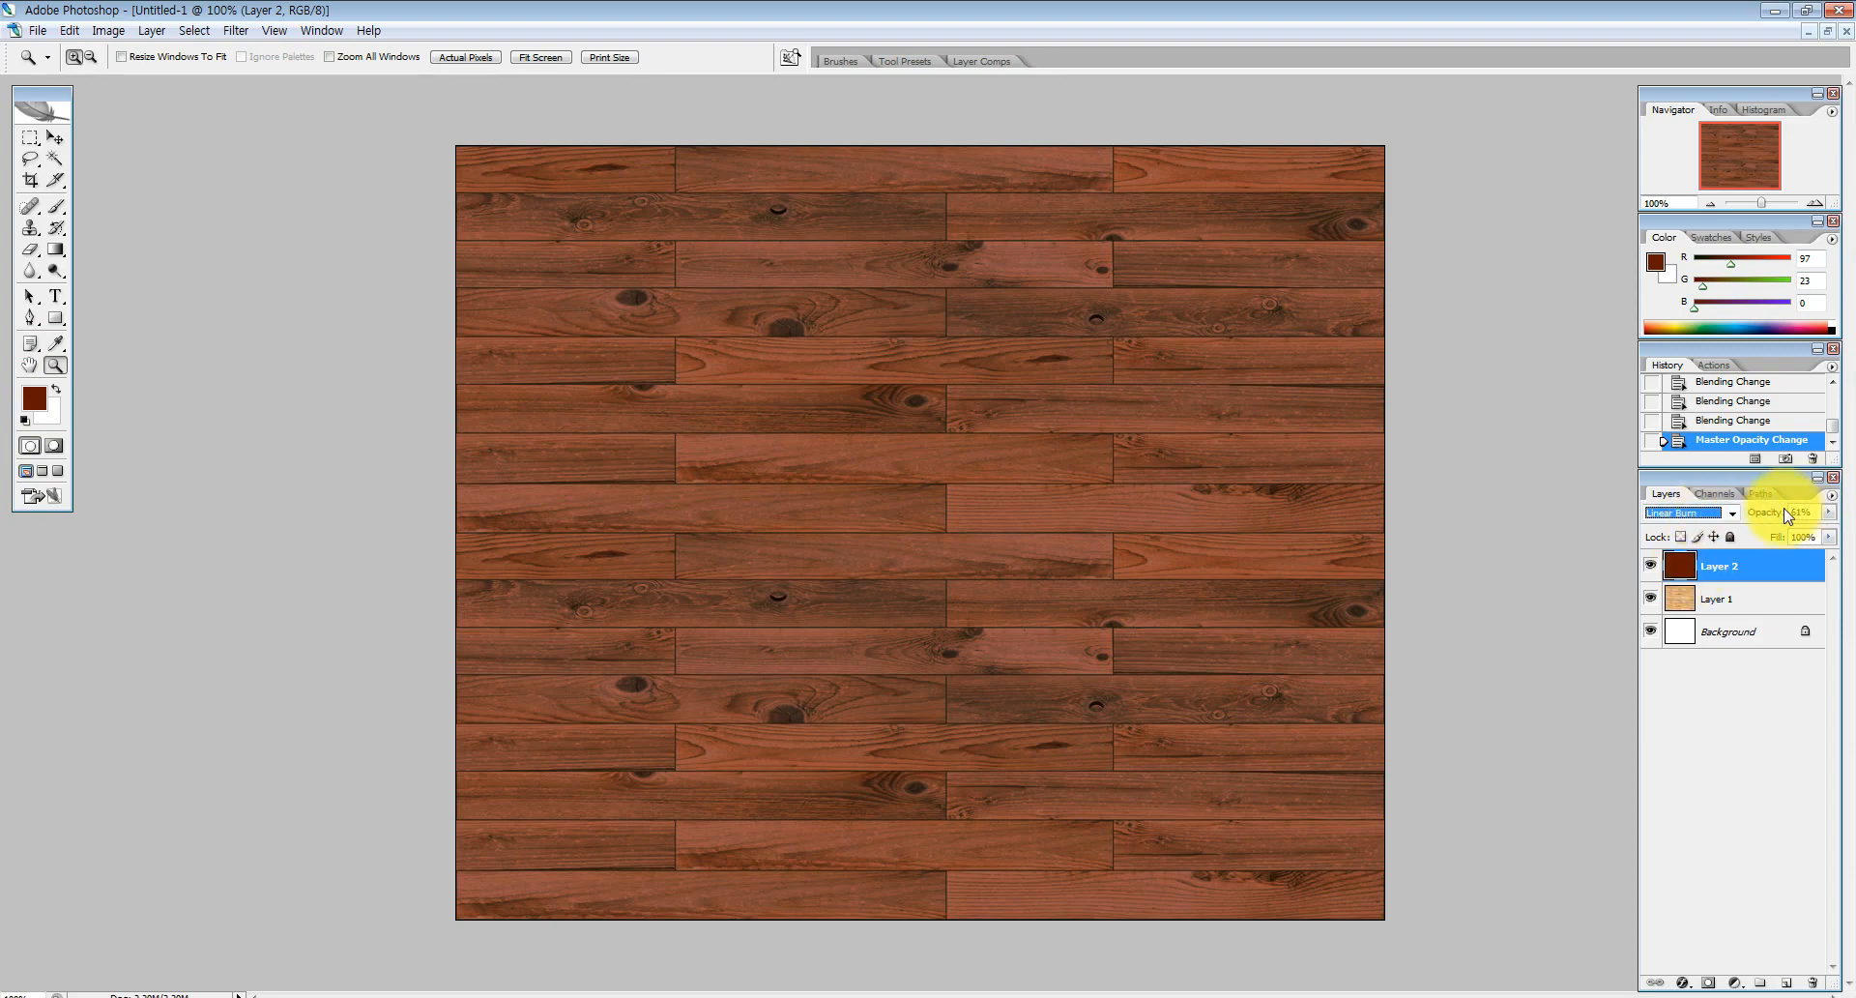
pyautogui.click(1704, 512)
pyautogui.click(1706, 510)
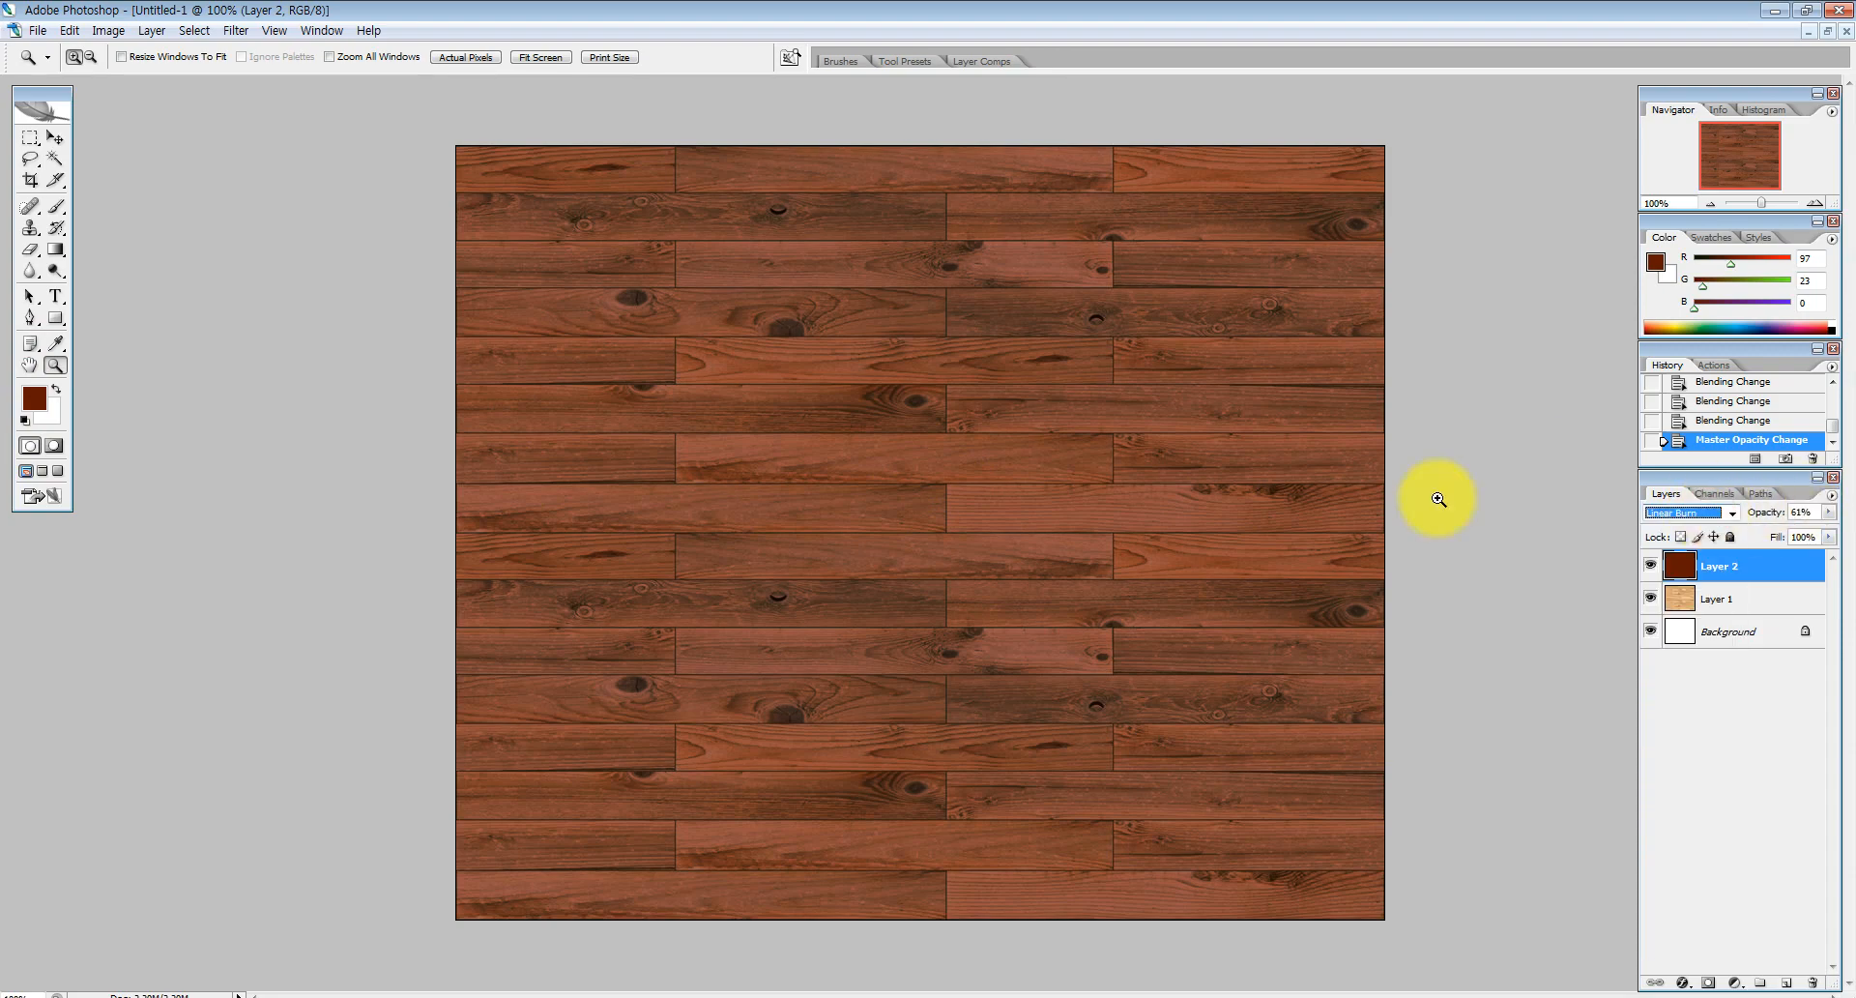
pyautogui.click(35, 399)
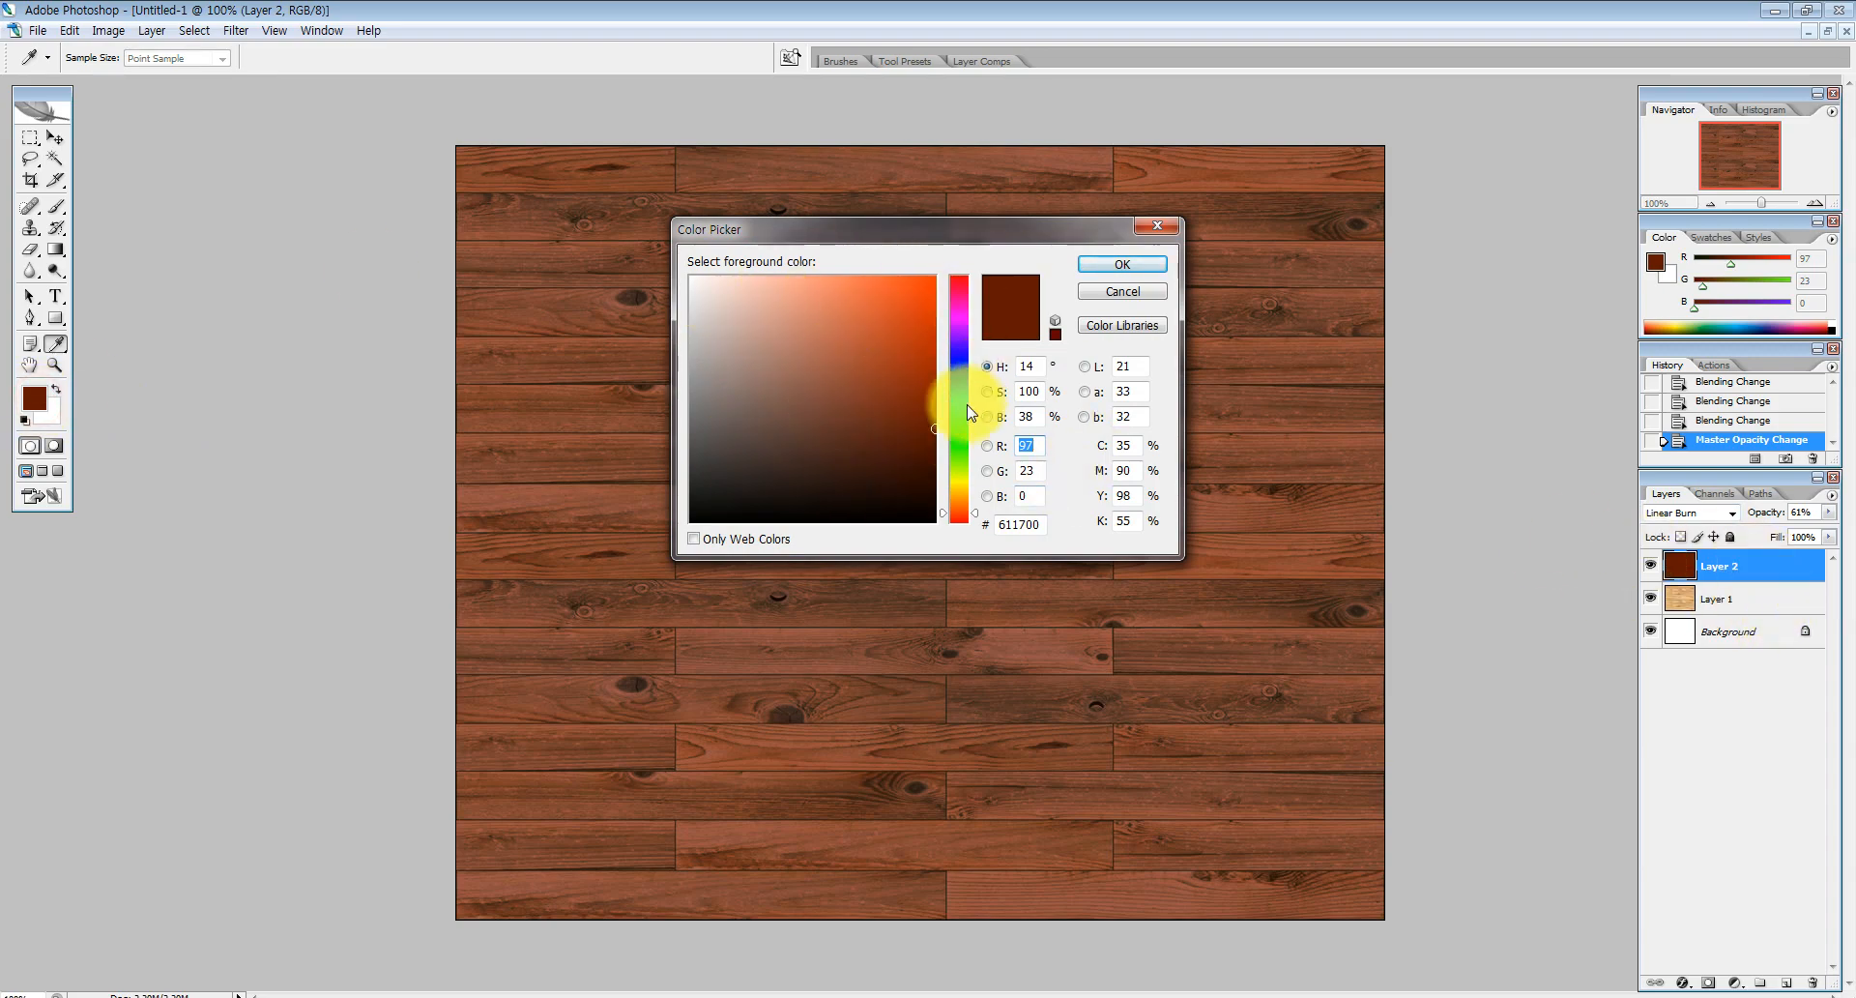
pyautogui.click(1123, 266)
pyautogui.press('z')
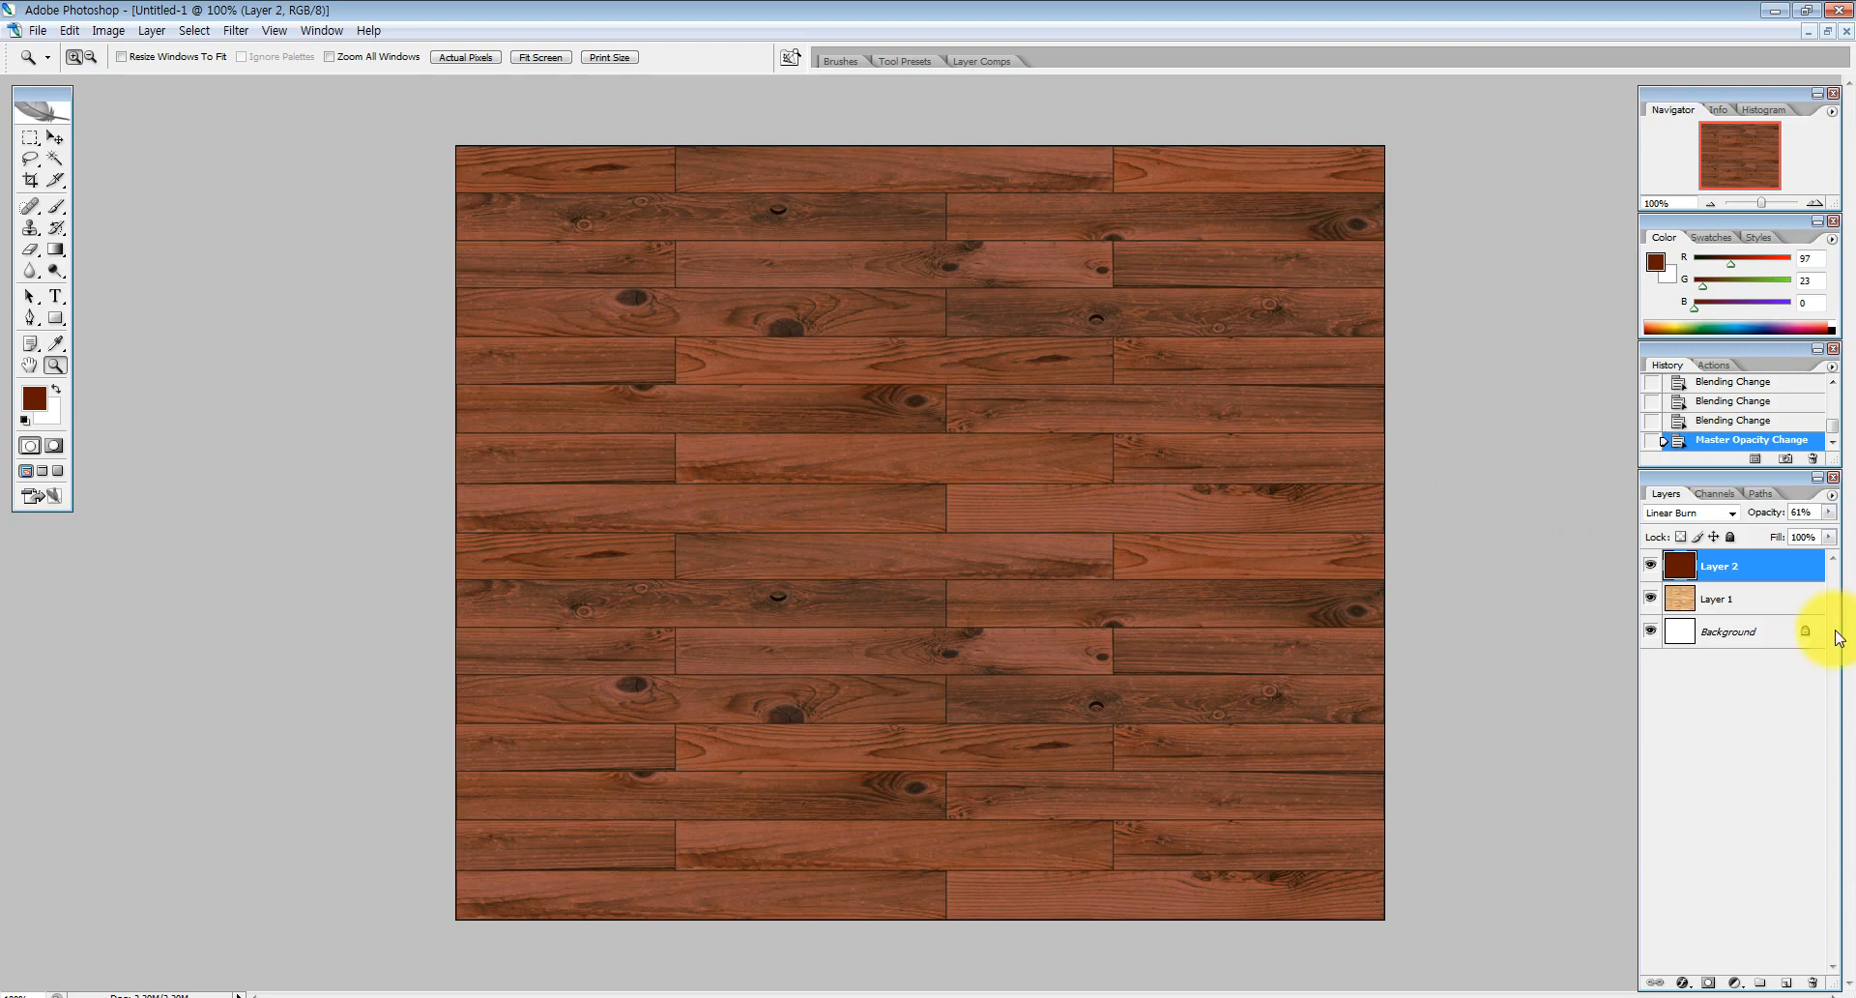
# Set the brown layer's opacity to 80%
pyautogui.click(1826, 513)
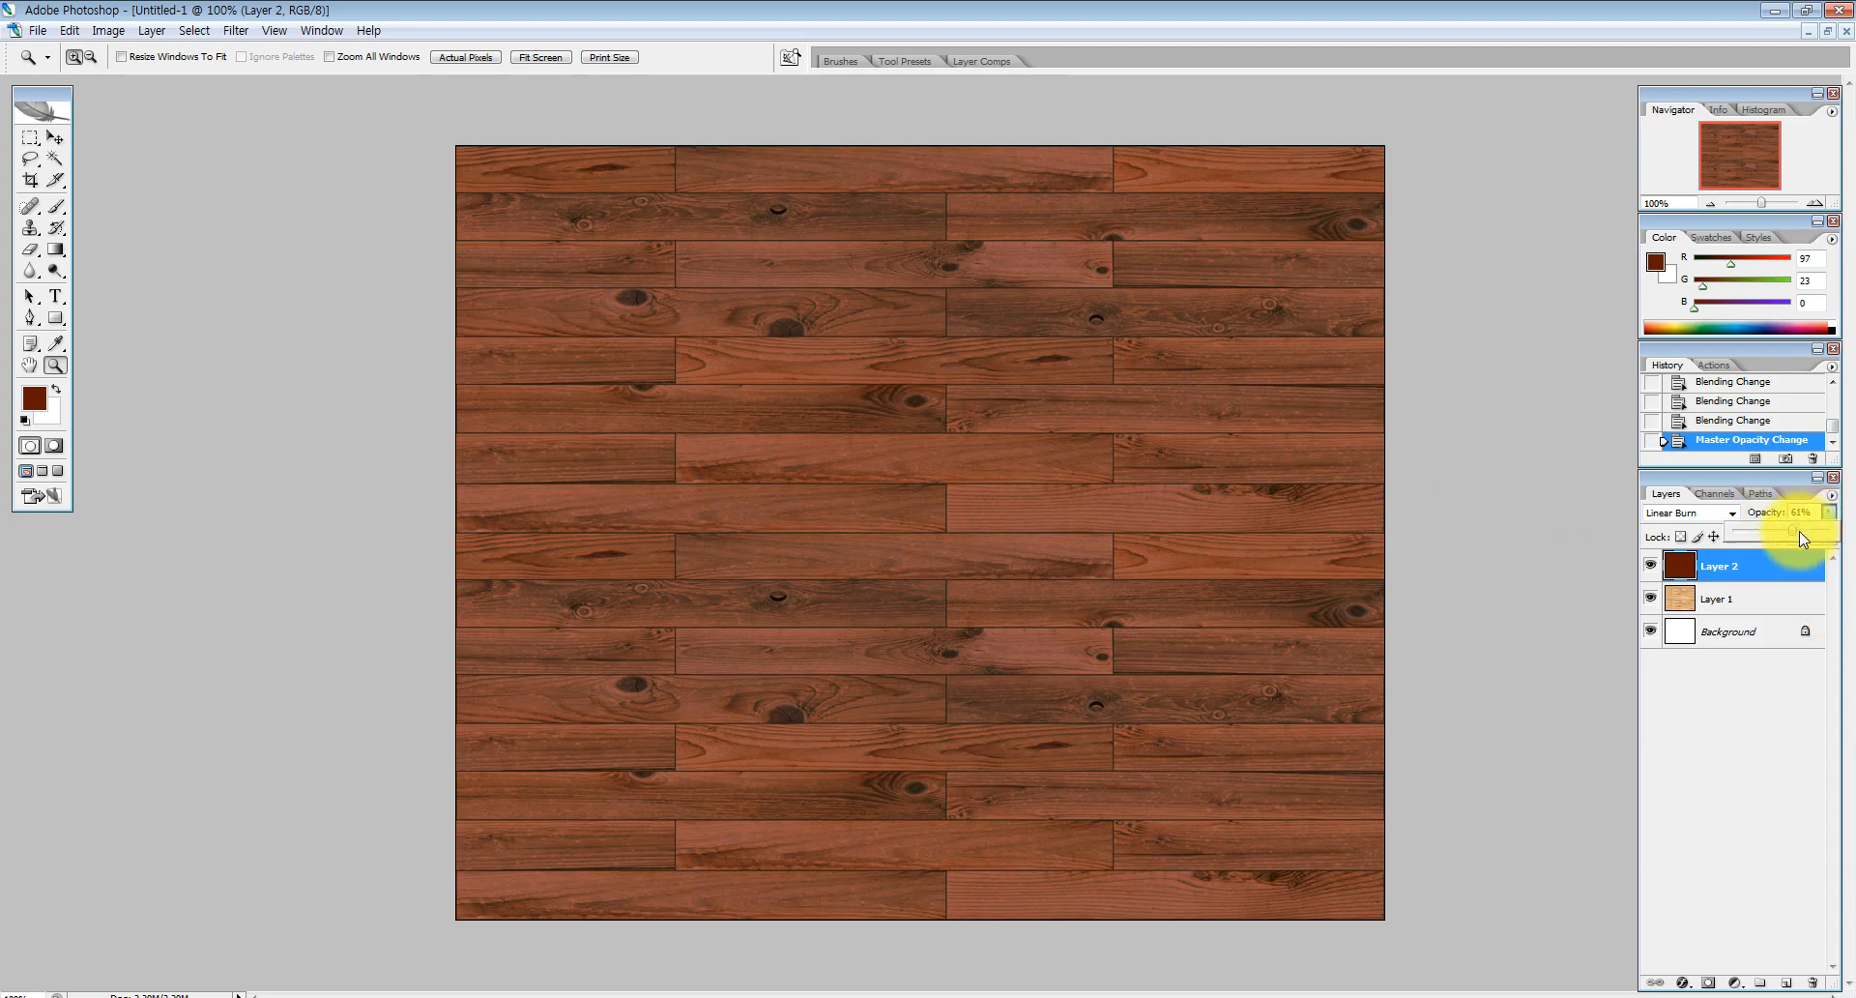
pyautogui.moveTo(1800, 534); pyautogui.dragTo(1808, 530)
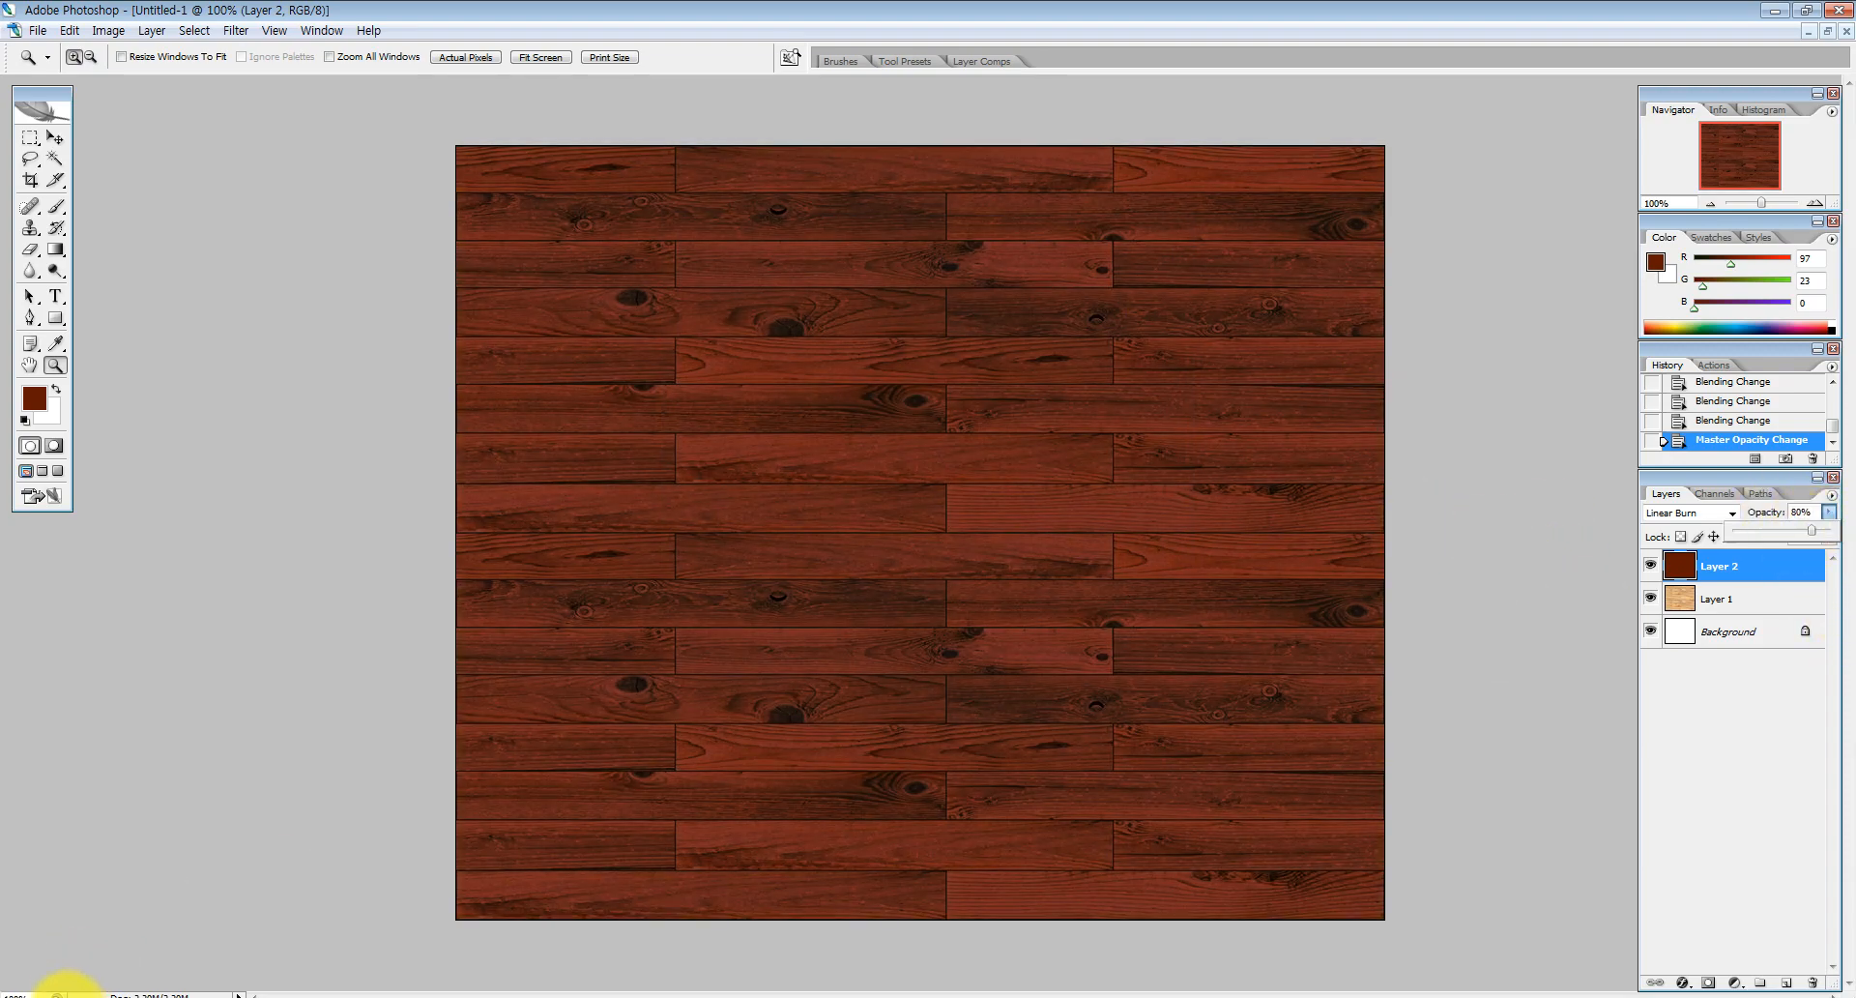
pyautogui.click(74, 997)
pyautogui.click(74, 997)
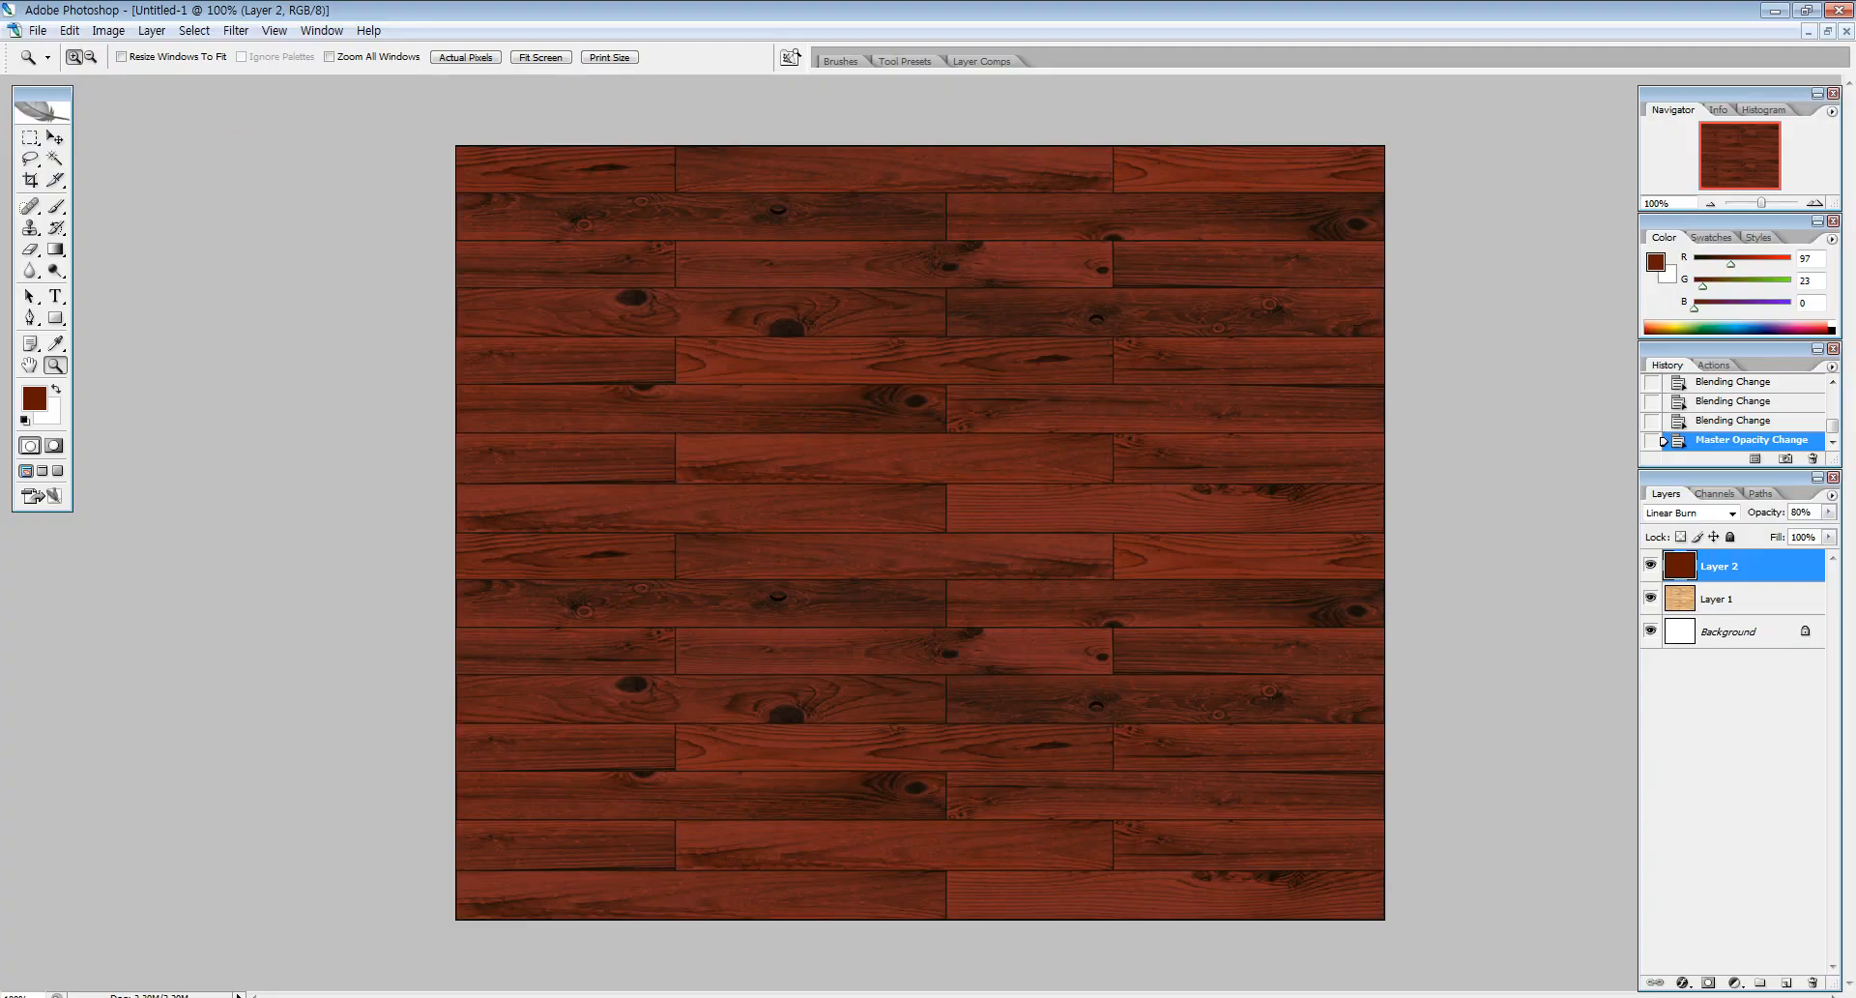
# Choose the less saturated brown 562718 as foreground color and refill the tint layer with it
pyautogui.click(34, 397)
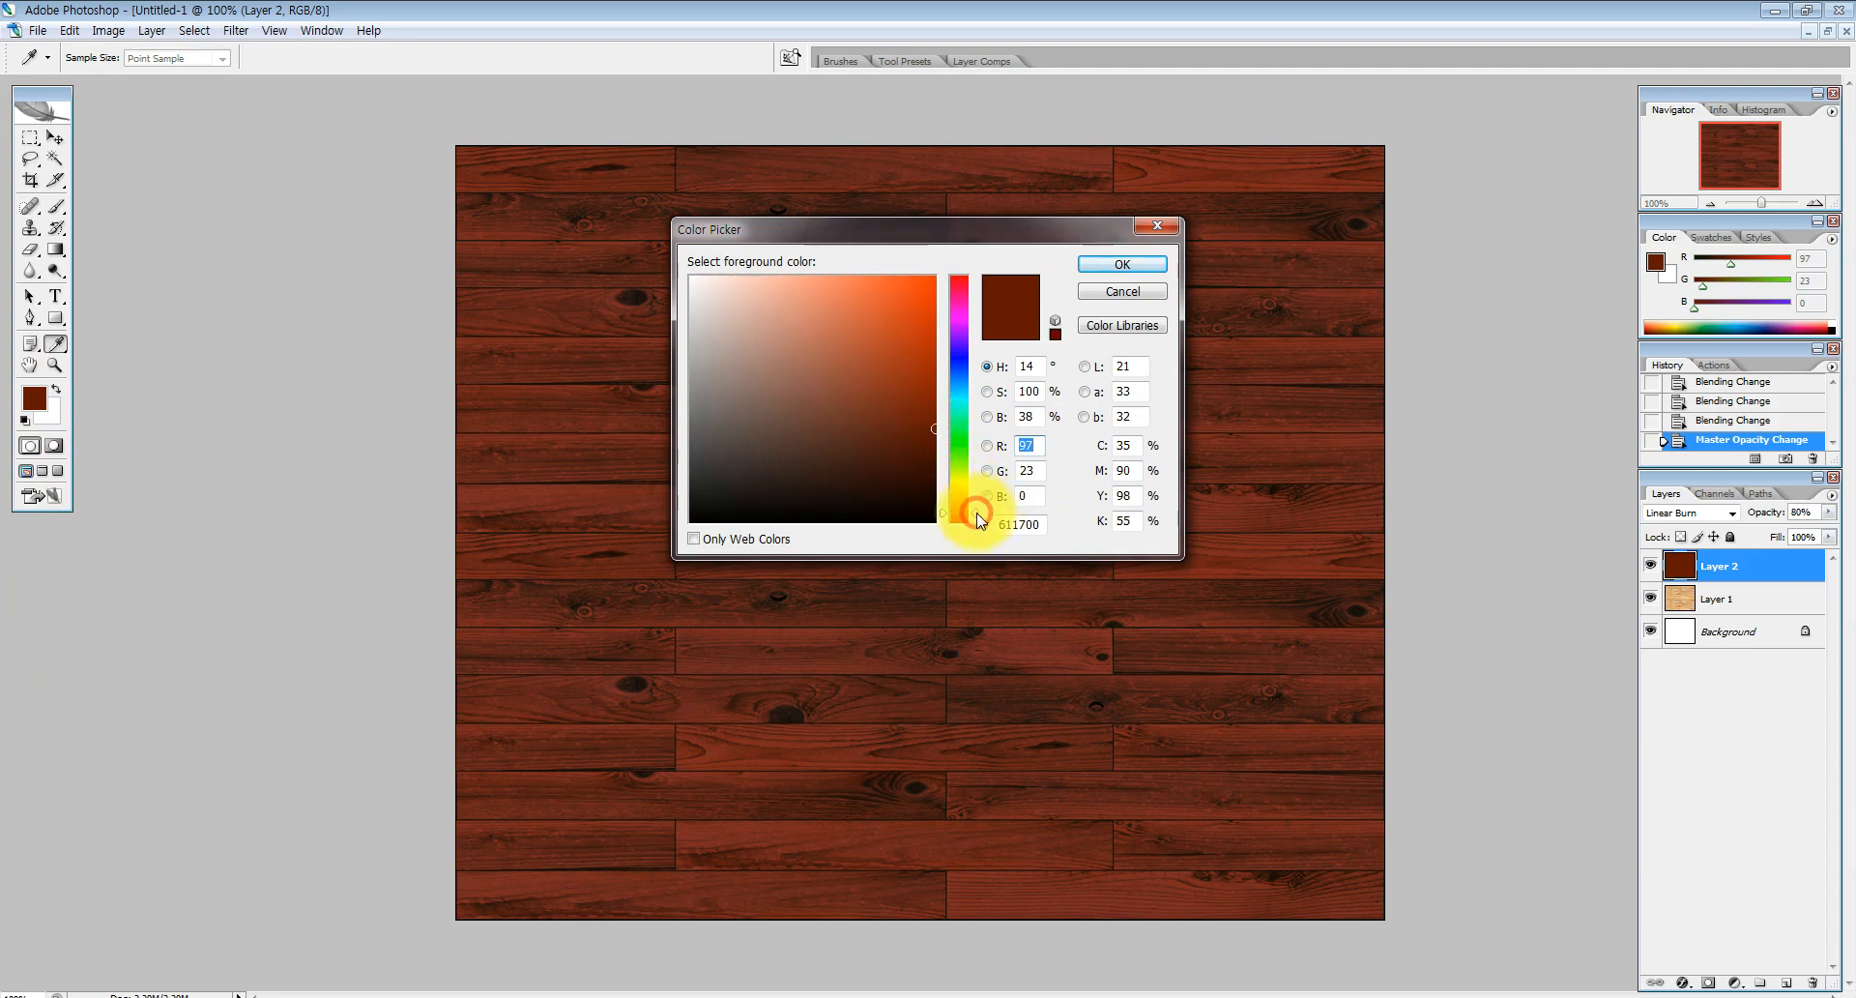
pyautogui.moveTo(975, 526); pyautogui.dragTo(977, 520)
pyautogui.moveTo(931, 425); pyautogui.dragTo(893, 437)
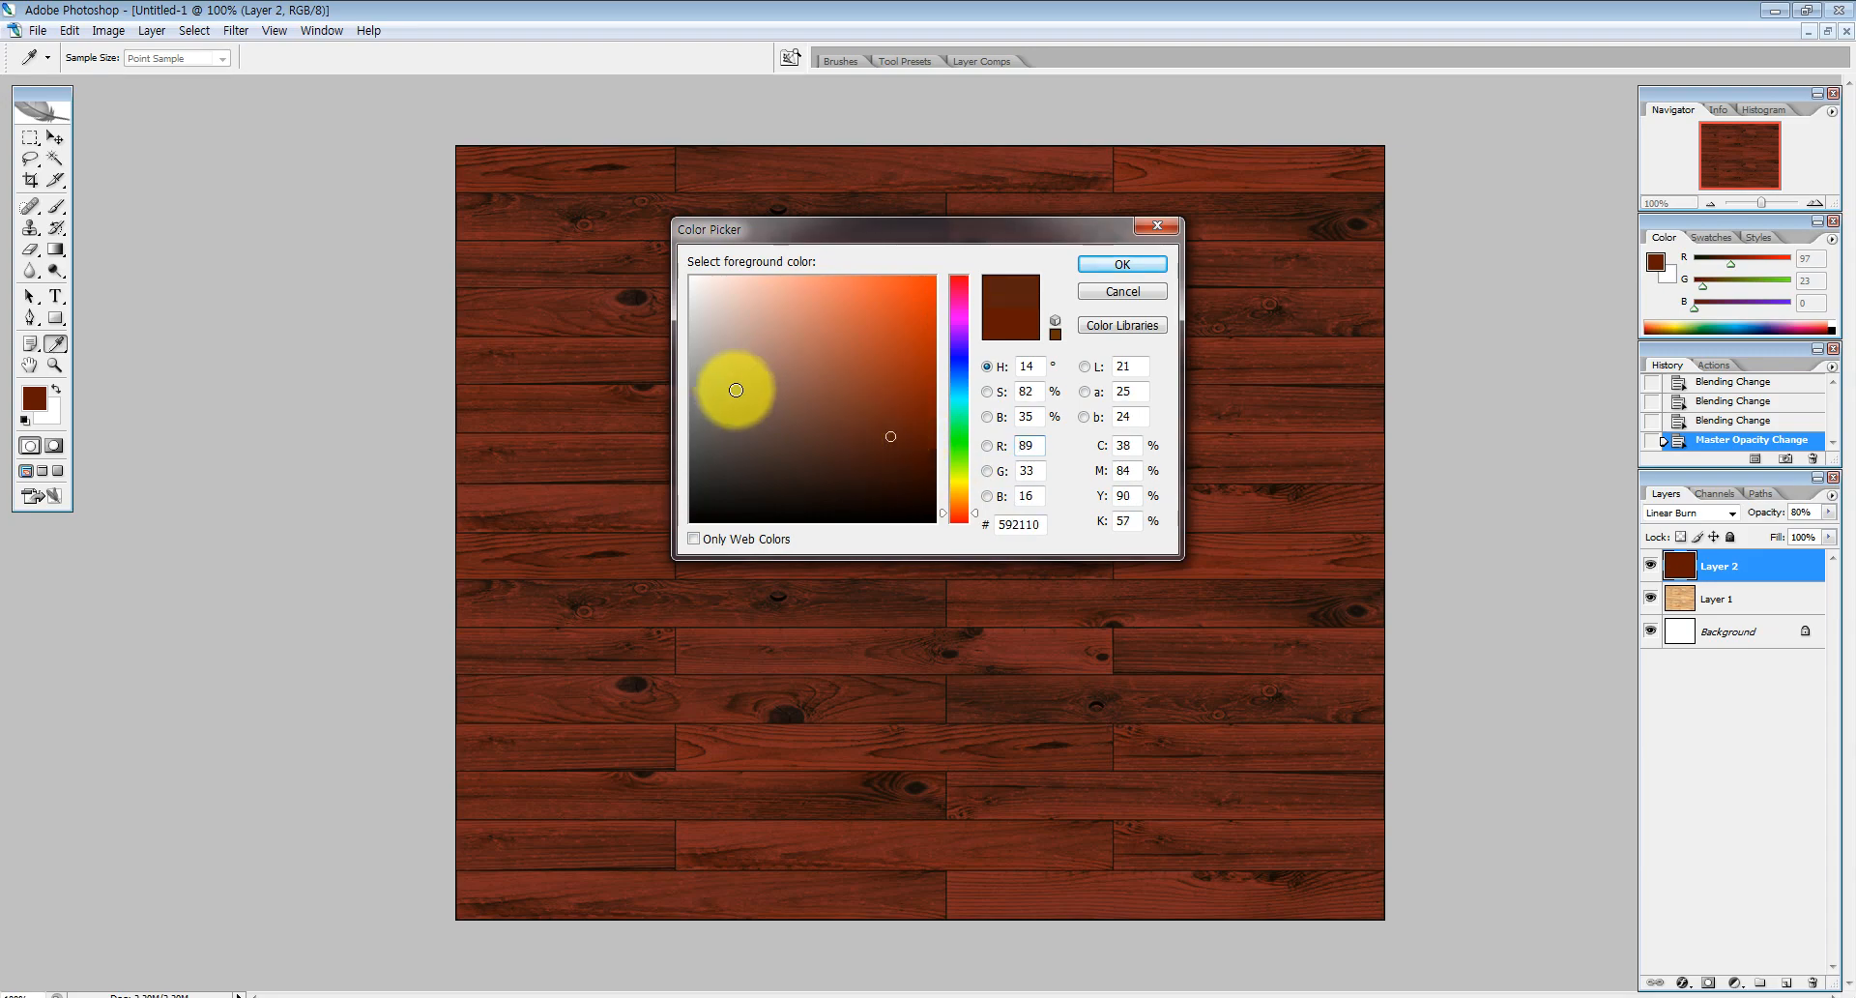
pyautogui.click(890, 437)
pyautogui.moveTo(884, 442); pyautogui.dragTo(866, 439)
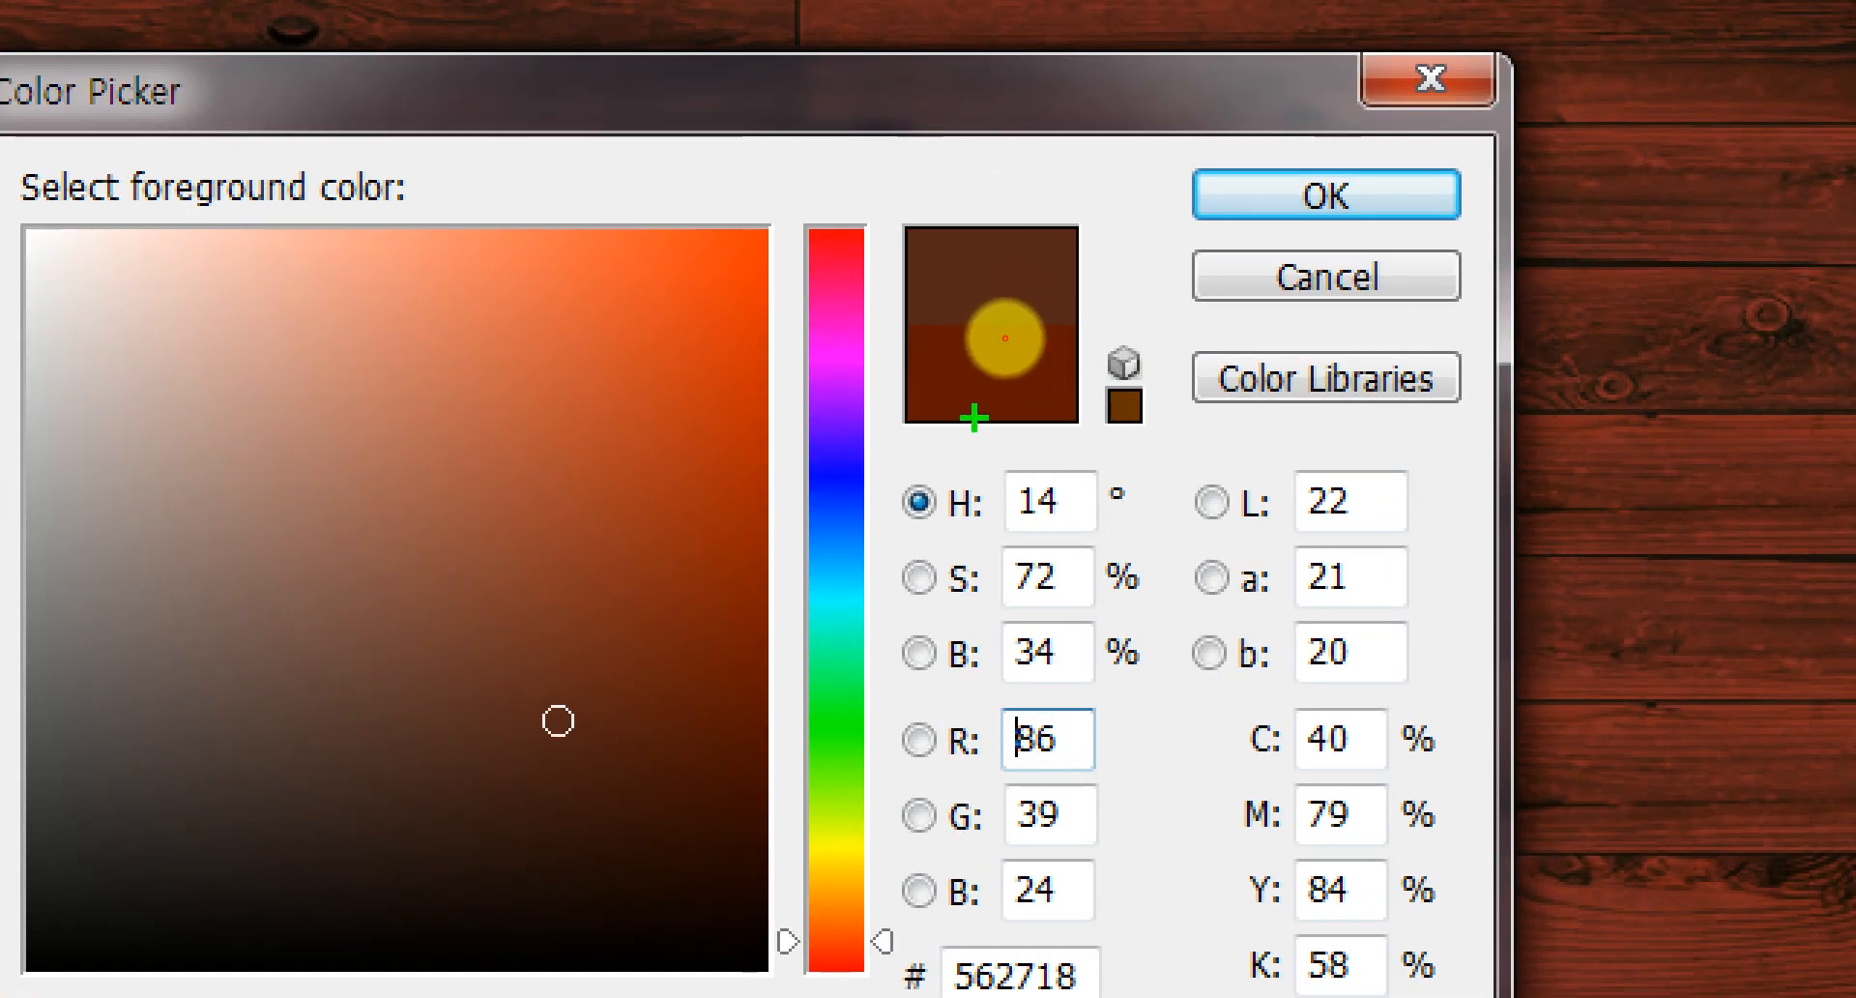
pyautogui.moveTo(1043, 353); pyautogui.dragTo(965, 412)
pyautogui.moveTo(1012, 307)
pyautogui.mouseDown()
pyautogui.moveTo(949, 292)
pyautogui.moveTo(943, 228)
pyautogui.moveTo(1004, 209)
pyautogui.moveTo(988, 308)
pyautogui.mouseUp()
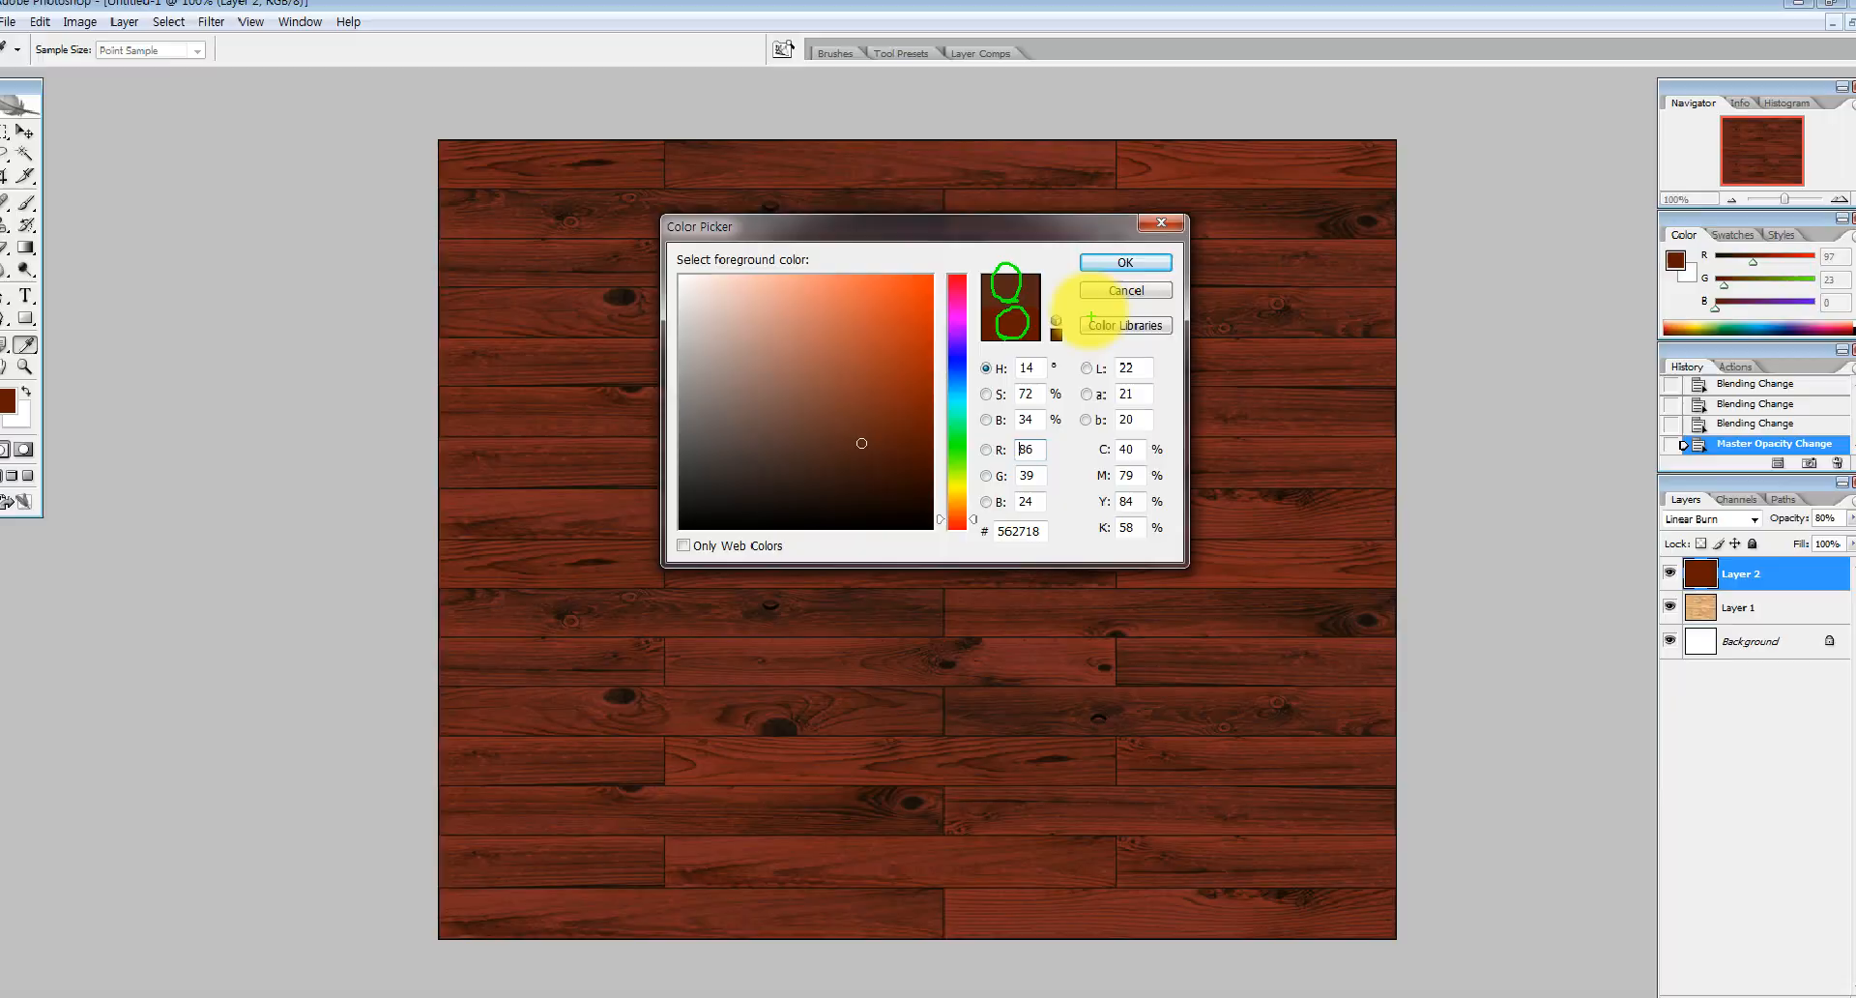
pyautogui.press('Escape')
pyautogui.click(1102, 264)
pyautogui.press('z')
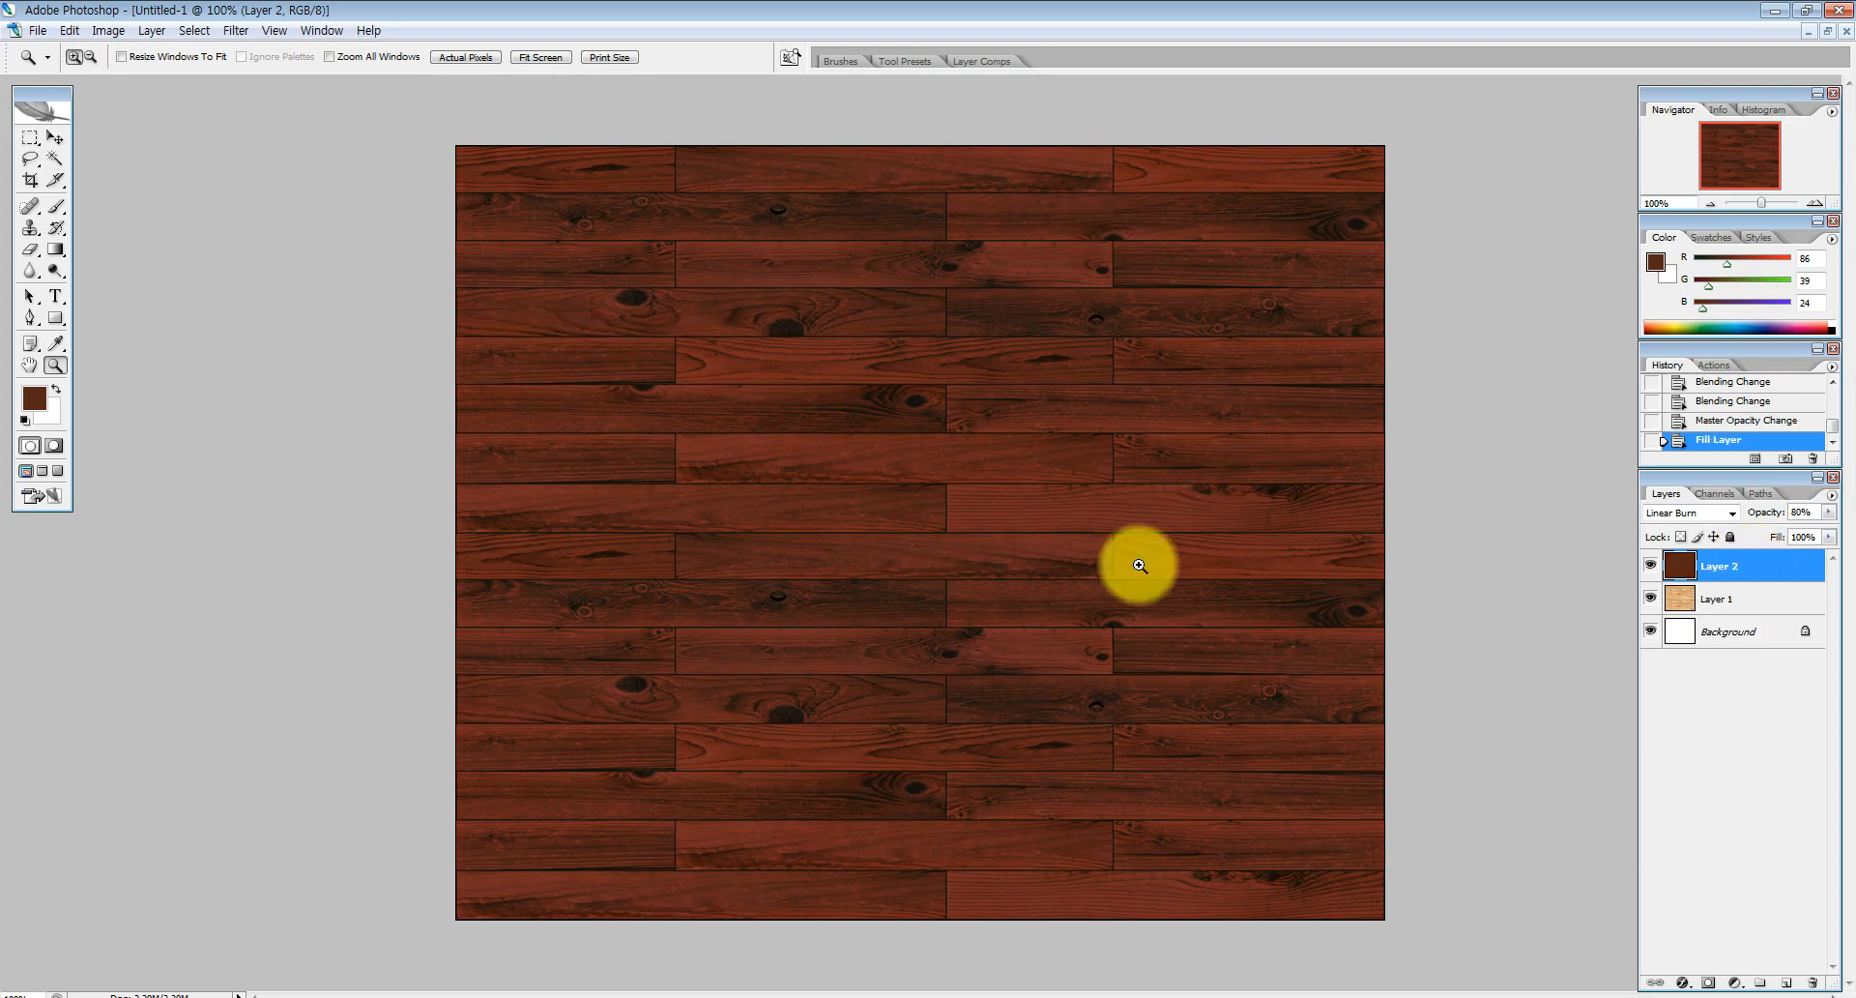
# Refill the tint layer with a duller brown, RGB 79, 56, 49, and check it against the reference flooring image
pyautogui.click(31, 397)
pyautogui.click(839, 442)
pyautogui.moveTo(839, 442); pyautogui.dragTo(782, 446)
pyautogui.click(1120, 263)
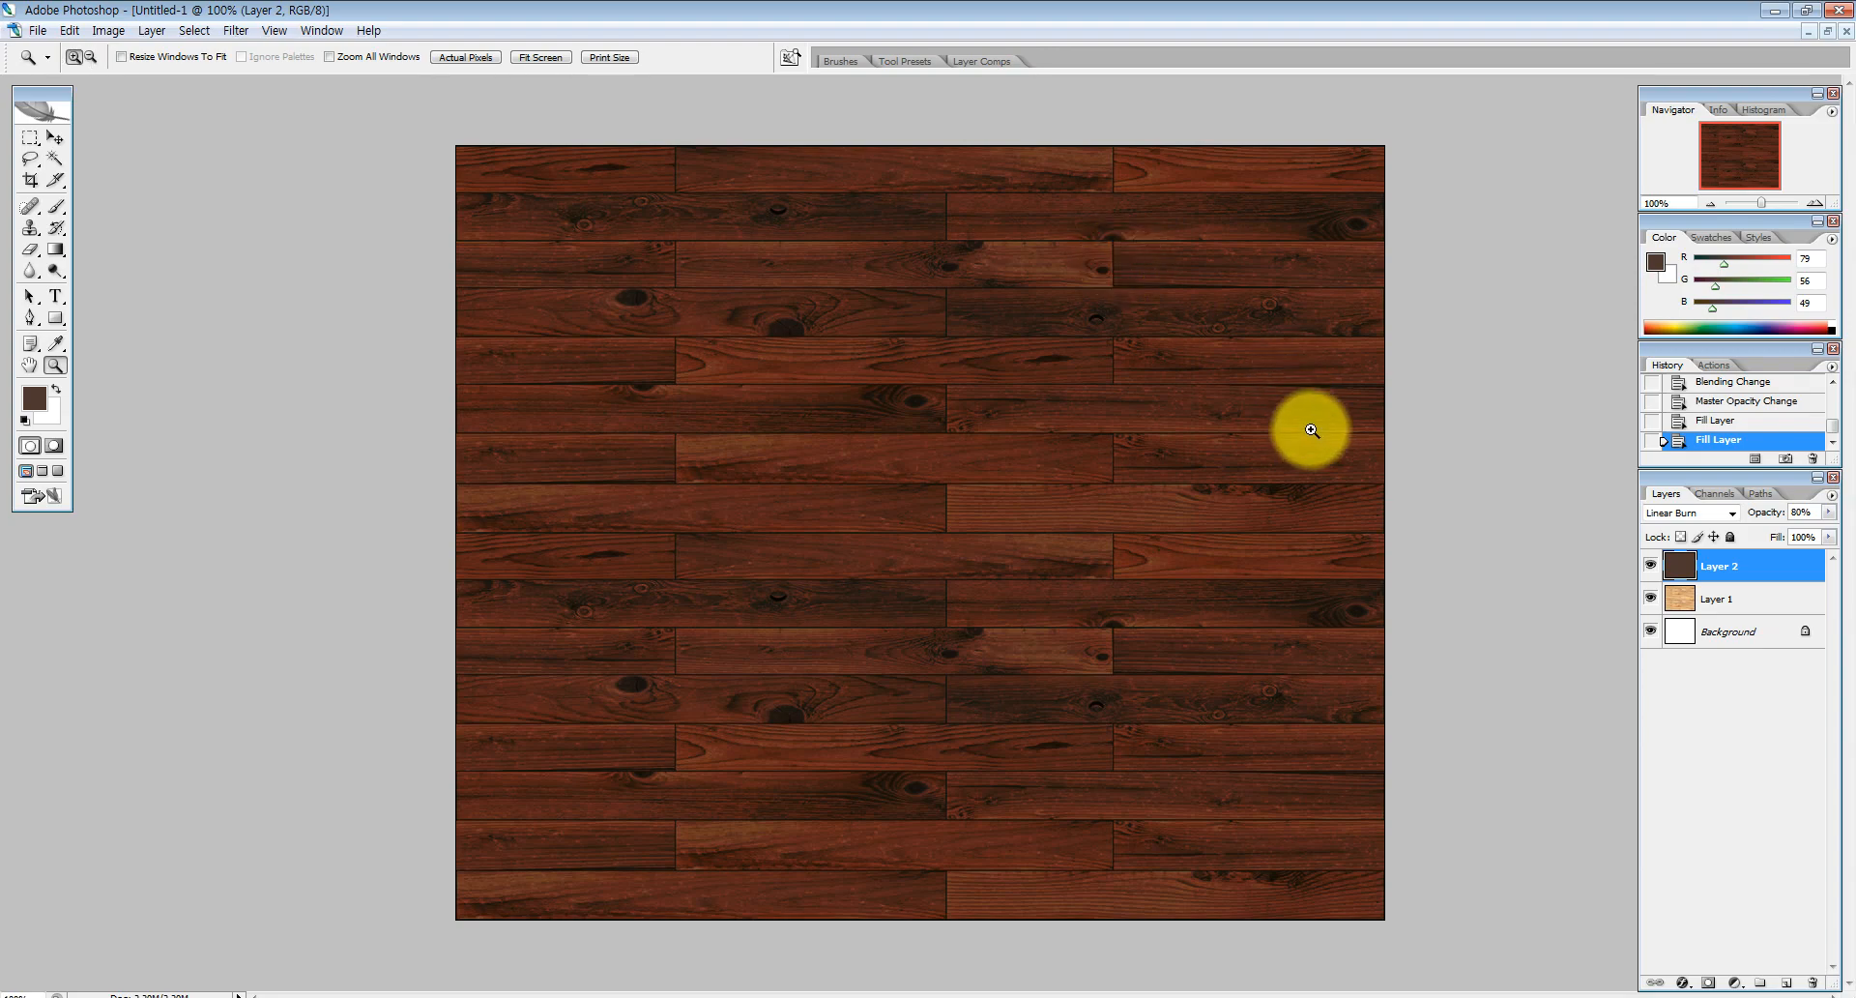
pyautogui.click(150, 997)
pyautogui.click(145, 997)
# Set the foreground color to the greyish brown 534641 and refill the tint layer with it
pyautogui.click(34, 397)
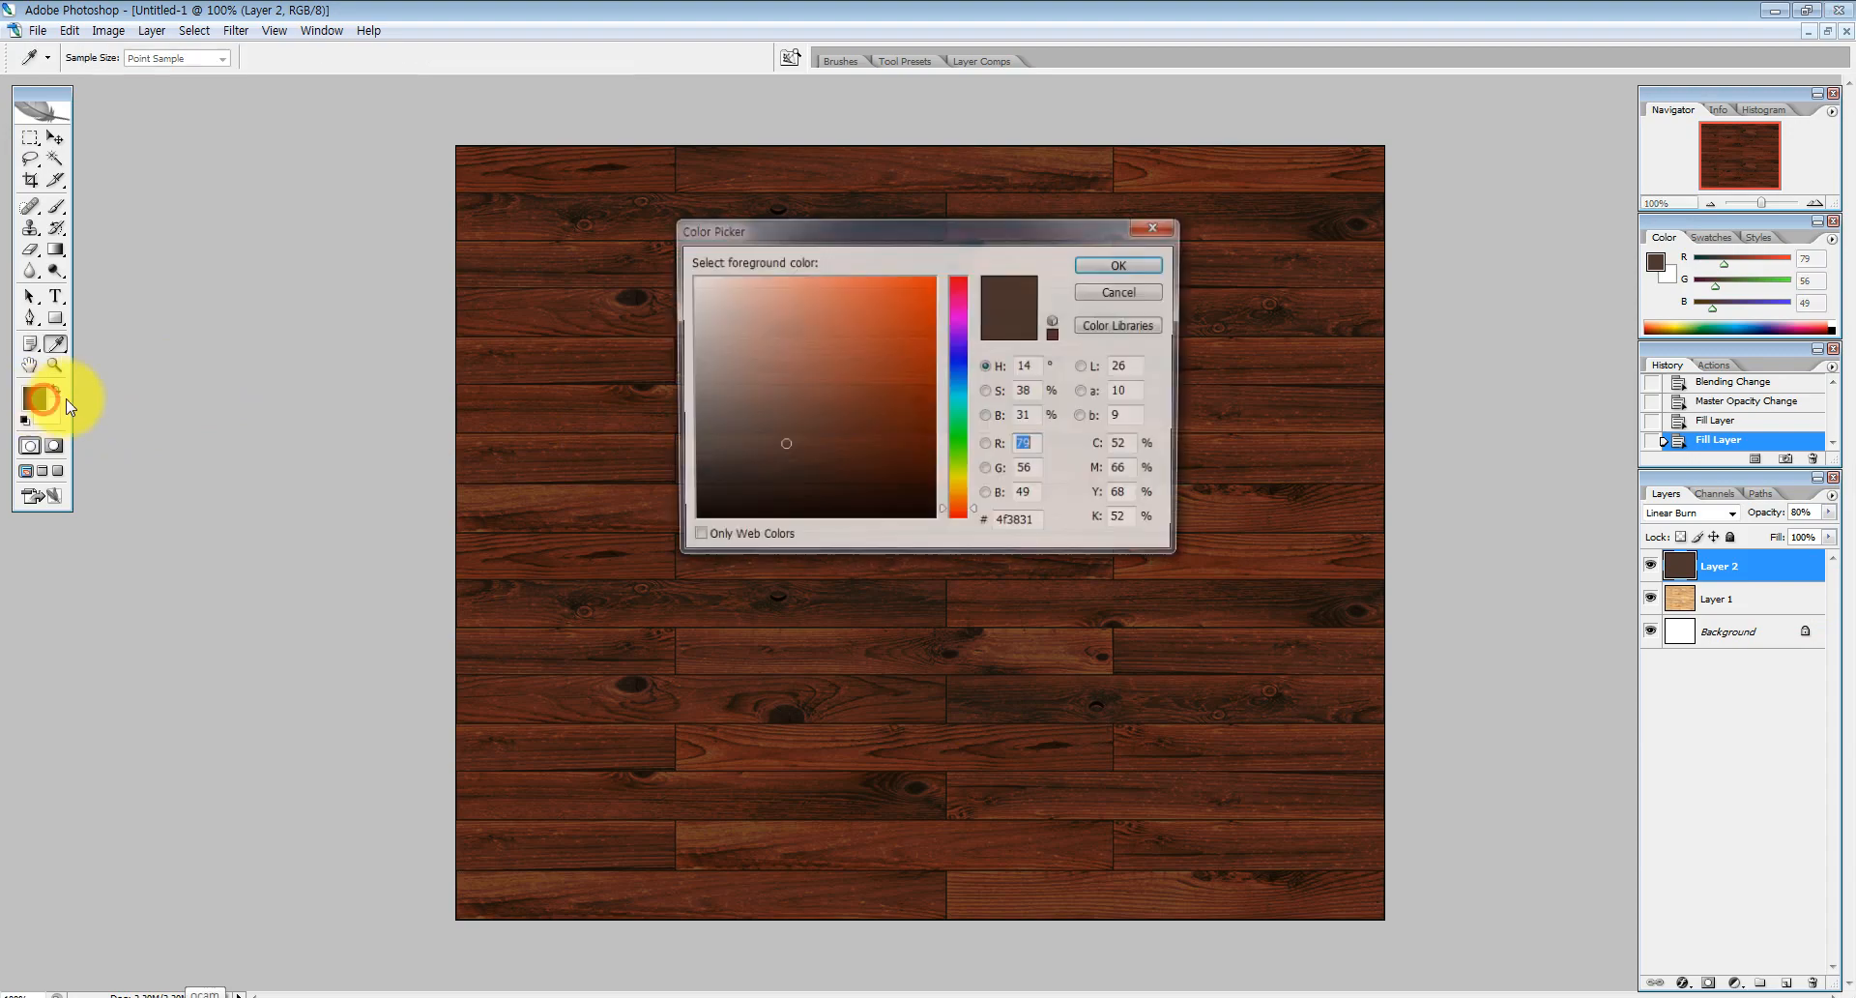
pyautogui.click(740, 440)
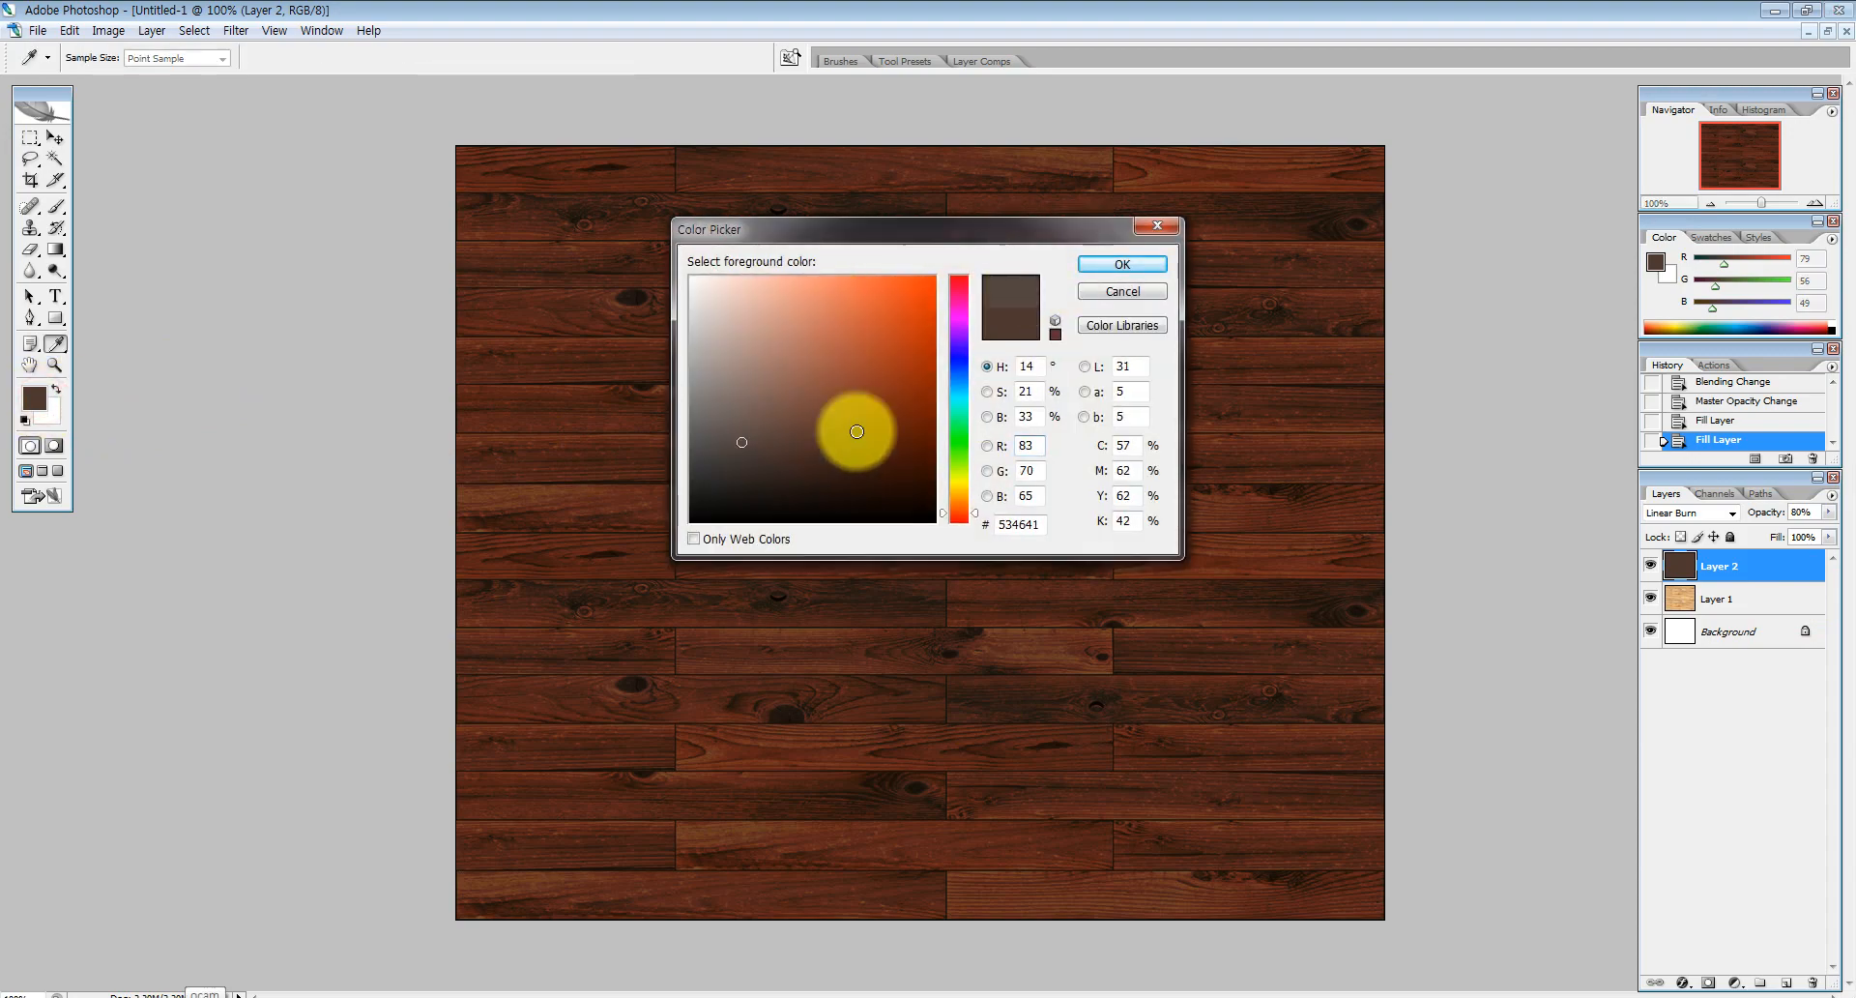
pyautogui.click(1122, 264)
pyautogui.press('z')
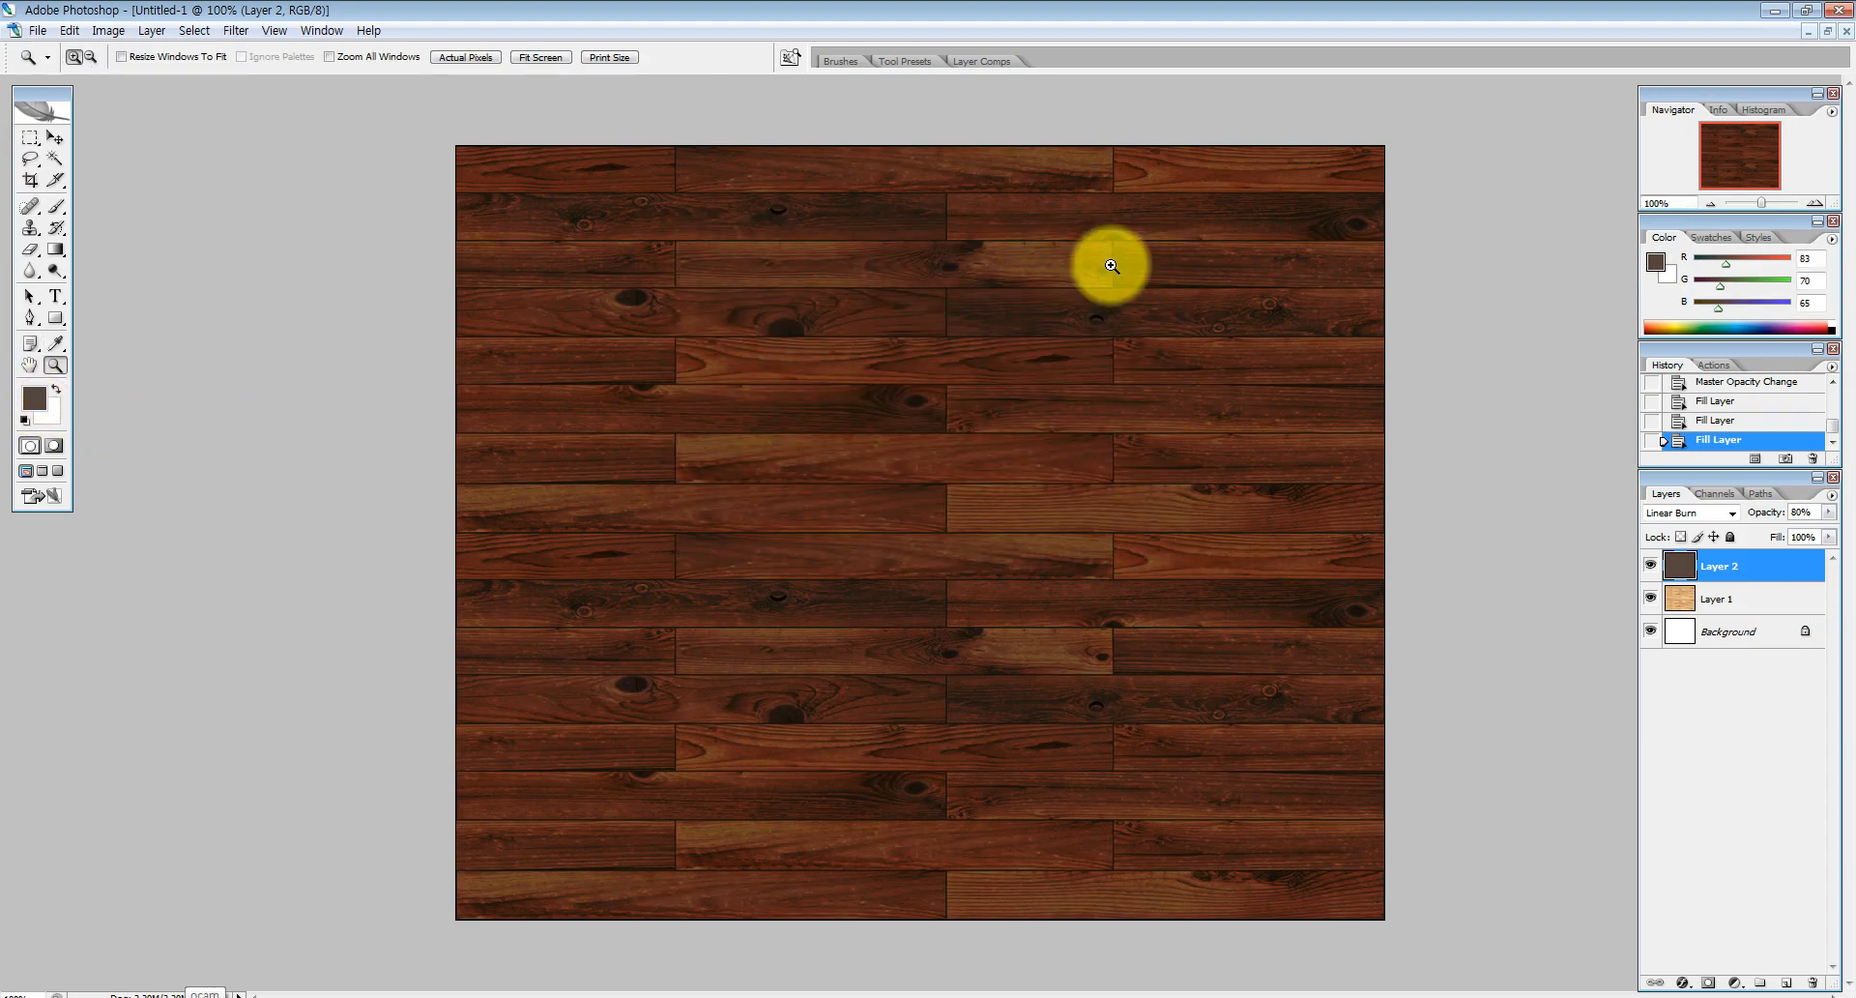
# Try the blend modes between Linear Burn and Normal on the greyish-brown layer, and return it to Linear Burn
pyautogui.click(1725, 514)
pyautogui.click(1727, 514)
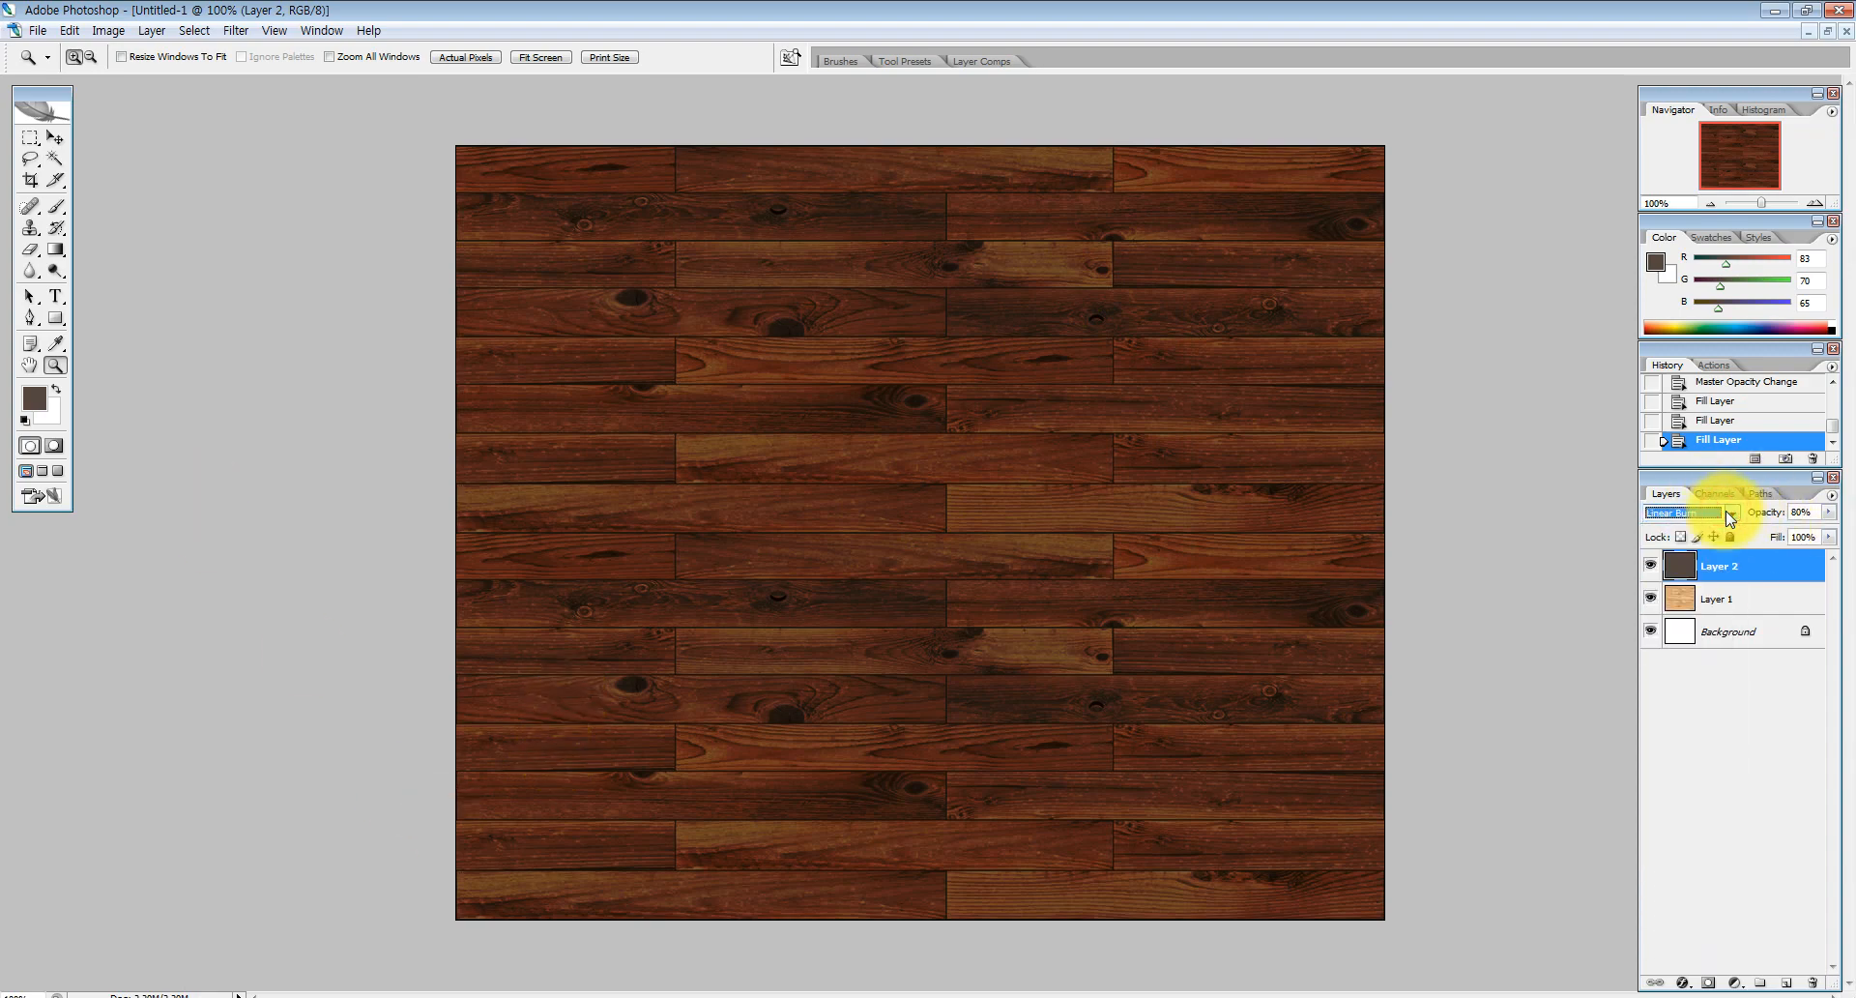
pyautogui.press('Up')
pyautogui.press('Up')
pyautogui.press('Up')
pyautogui.press('Up')
pyautogui.press('Up')
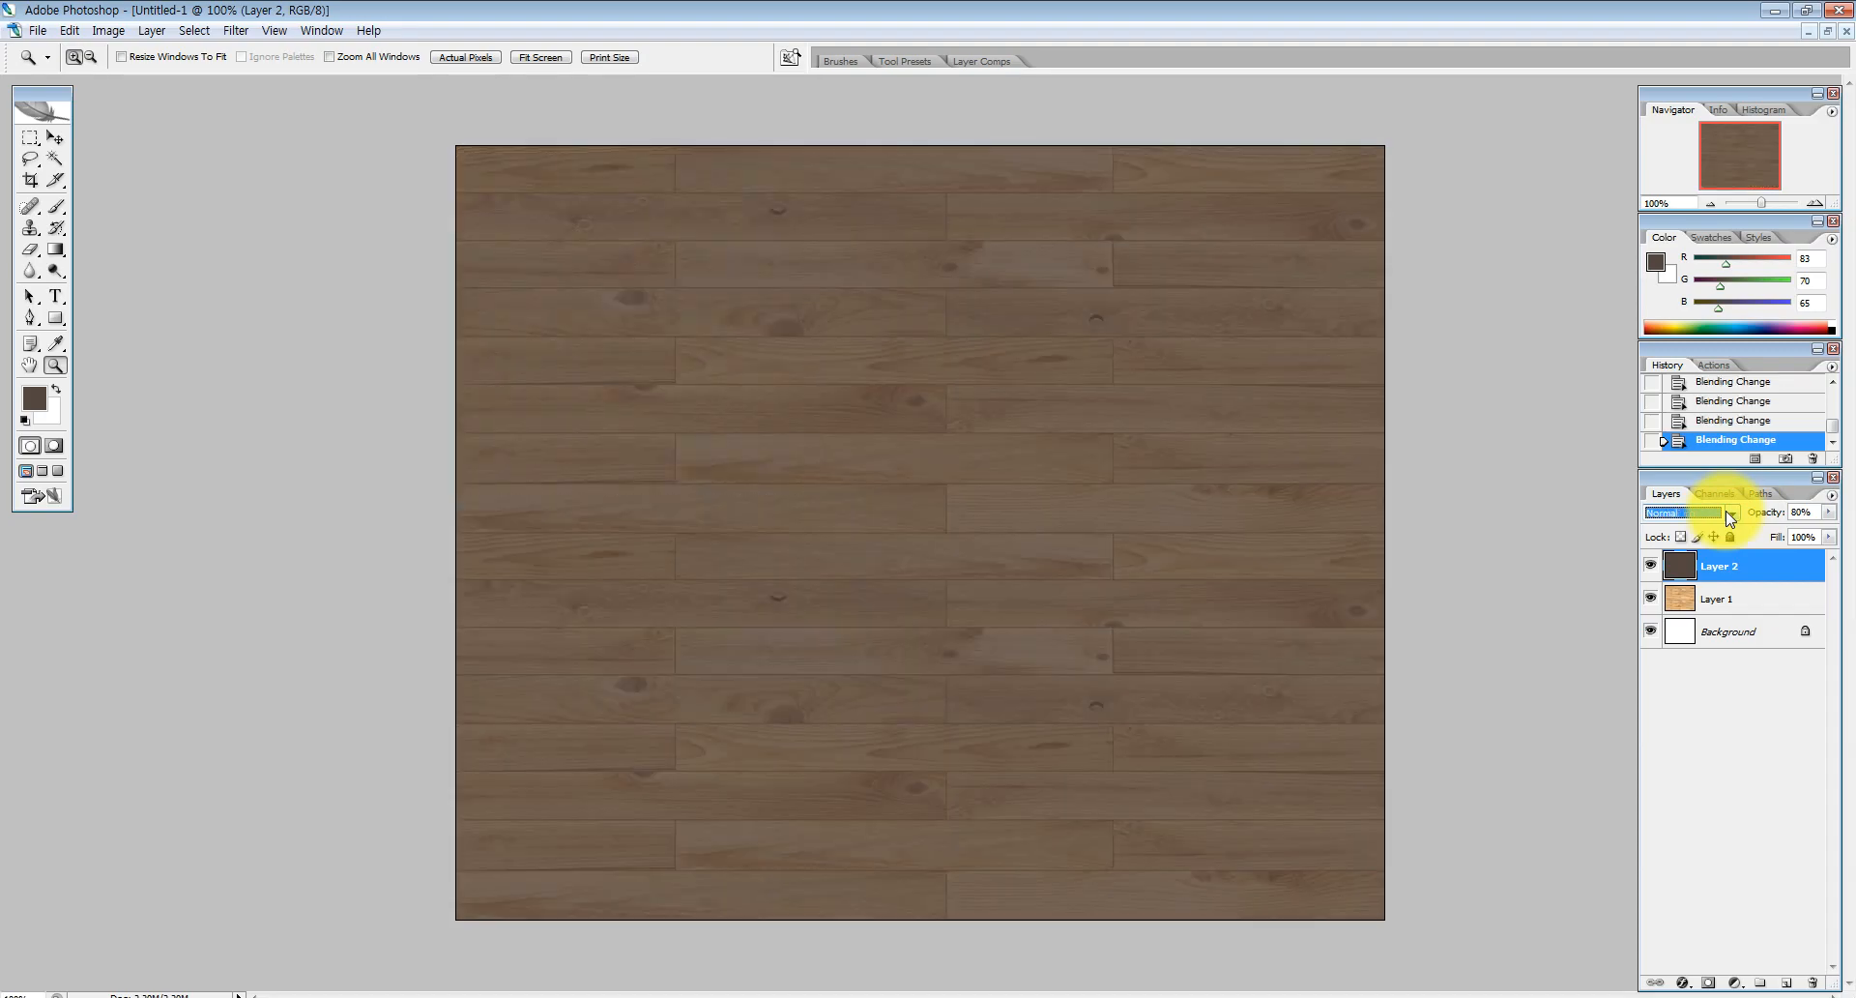
pyautogui.press('Down')
pyautogui.press('Down')
pyautogui.press('Down')
pyautogui.press('Down')
pyautogui.press('Down')
pyautogui.press('Down')
pyautogui.press('Down')
pyautogui.press('Down')
pyautogui.press('Down')
pyautogui.press('Down')
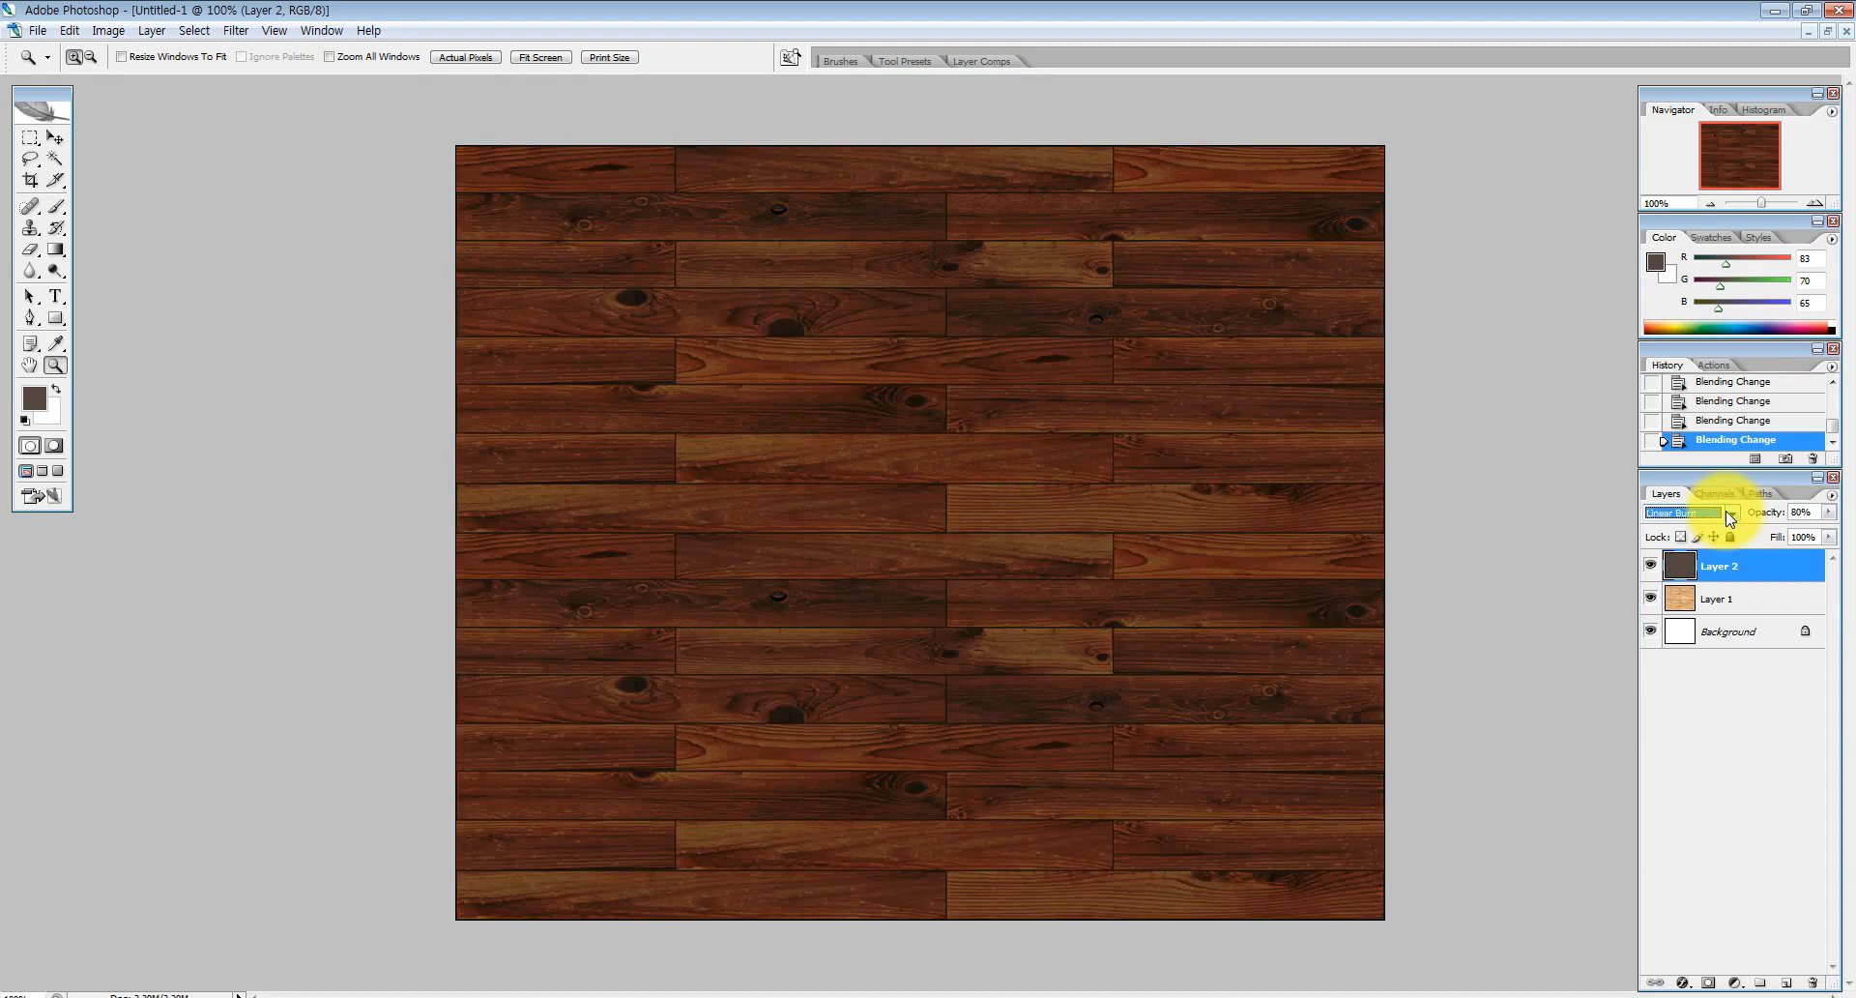
# Try the blend modes from Lighten to Luminosity on the greyish-brown layer, and set it back to Linear Burn
pyautogui.press('Down')
pyautogui.press('Down')
pyautogui.press('Down')
pyautogui.press('Down')
pyautogui.press('Down')
pyautogui.press('Down')
pyautogui.press('Down')
pyautogui.press('Down')
pyautogui.press('Down')
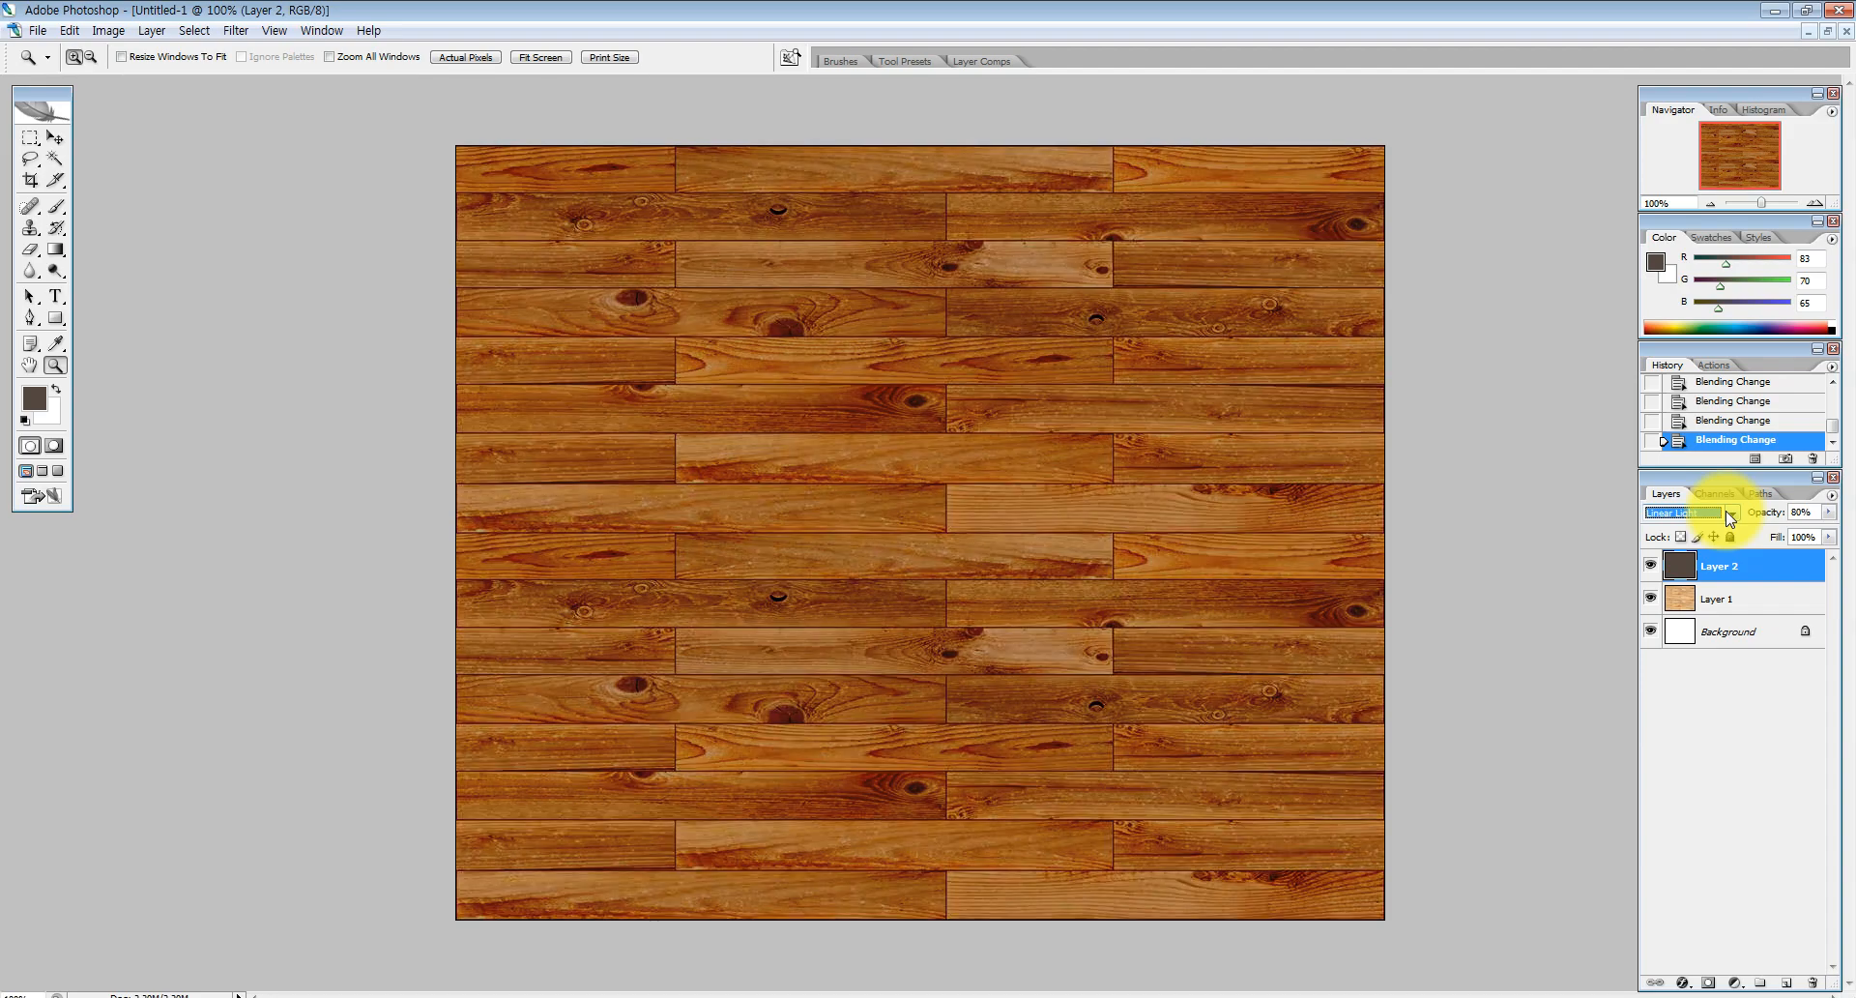
pyautogui.press('Down')
pyautogui.press('Down')
pyautogui.press('Down')
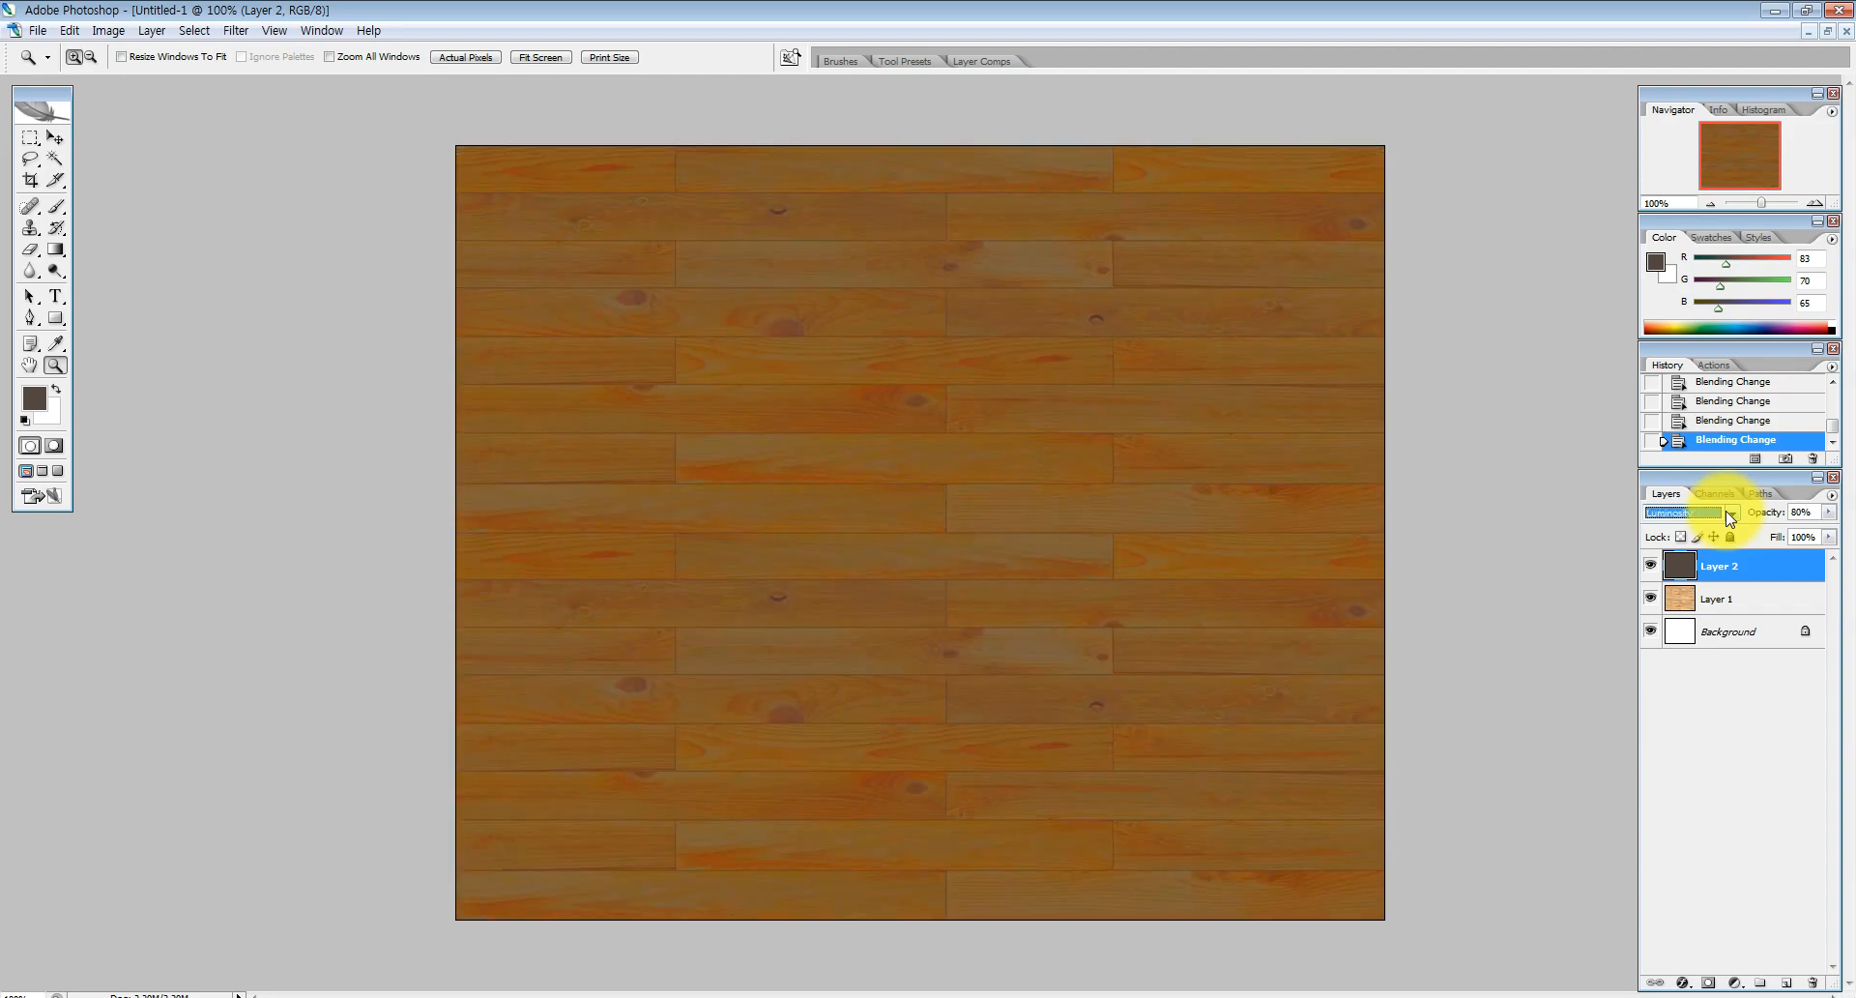
pyautogui.press('Up')
pyautogui.press('Up')
pyautogui.press('Up')
pyautogui.press('Up')
pyautogui.press('Up')
pyautogui.press('Up')
pyautogui.press('Up')
pyautogui.press('Up')
pyautogui.press('Up')
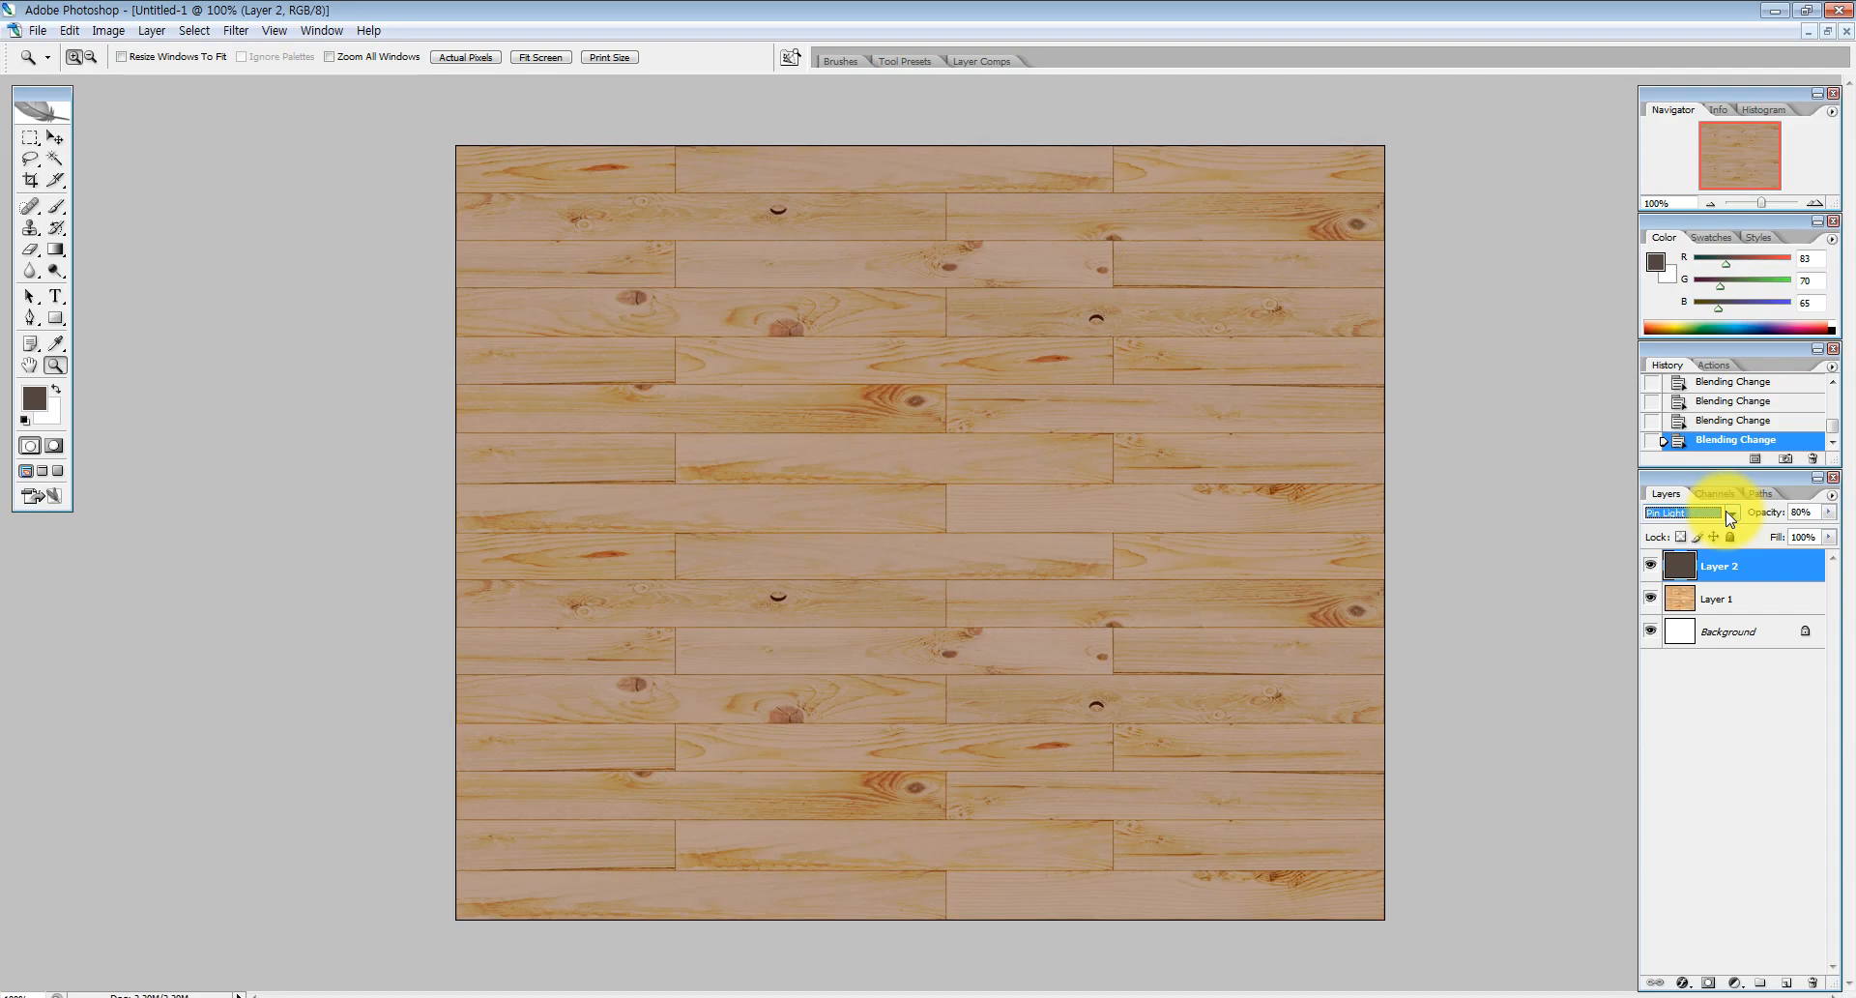
pyautogui.press('Up')
pyautogui.press('Up')
pyautogui.press('Up')
pyautogui.press('Up')
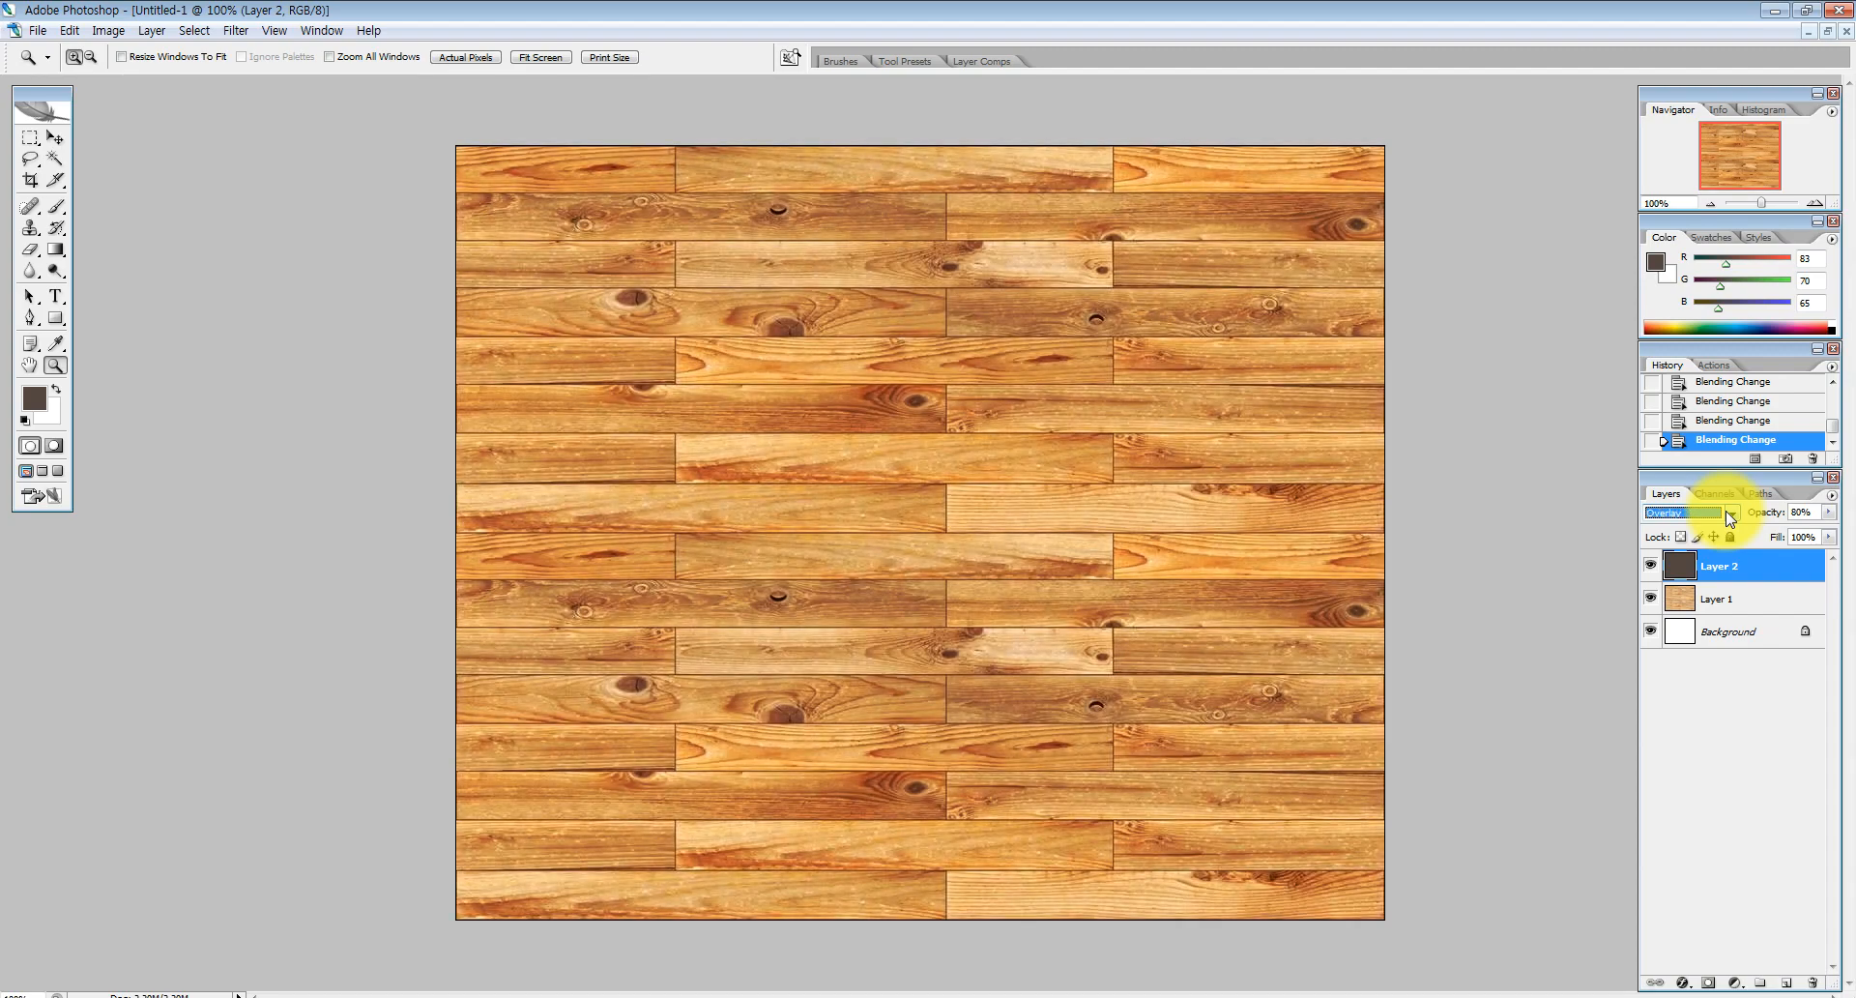
pyautogui.press('Up')
pyautogui.press('Up')
pyautogui.press('Up')
pyautogui.press('Up')
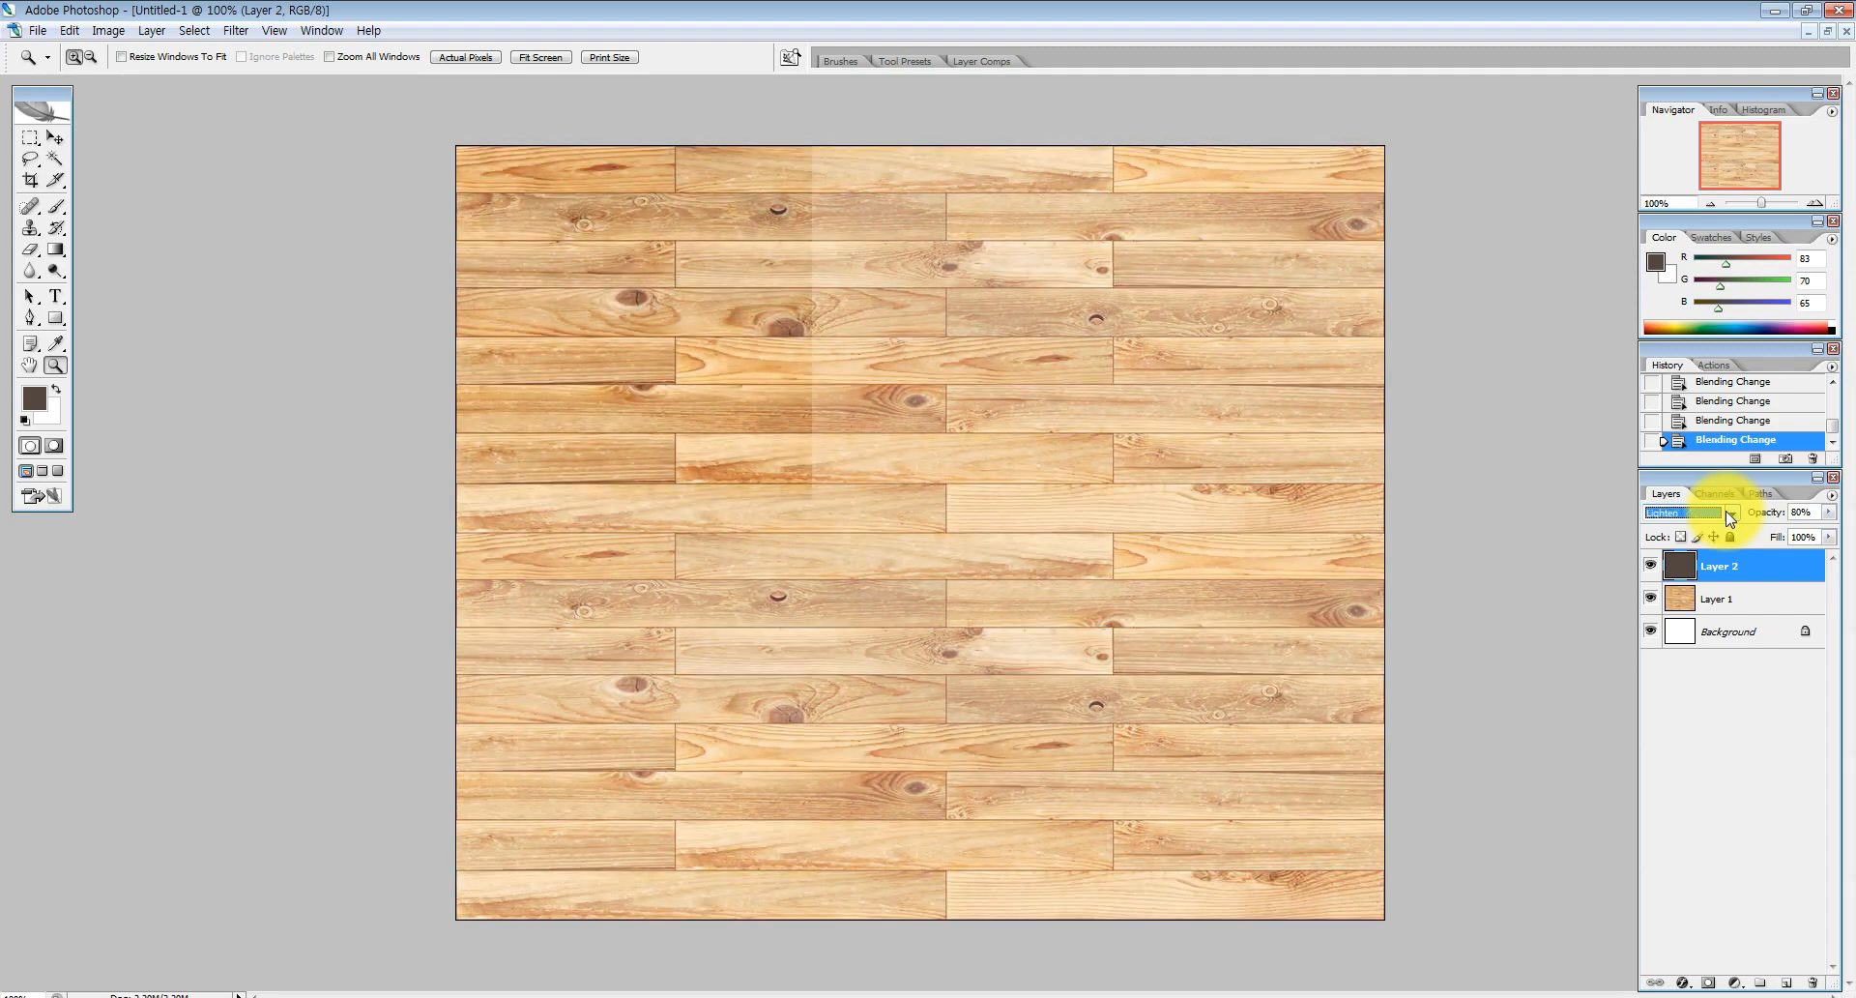
pyautogui.press('Up')
pyautogui.press('Down')
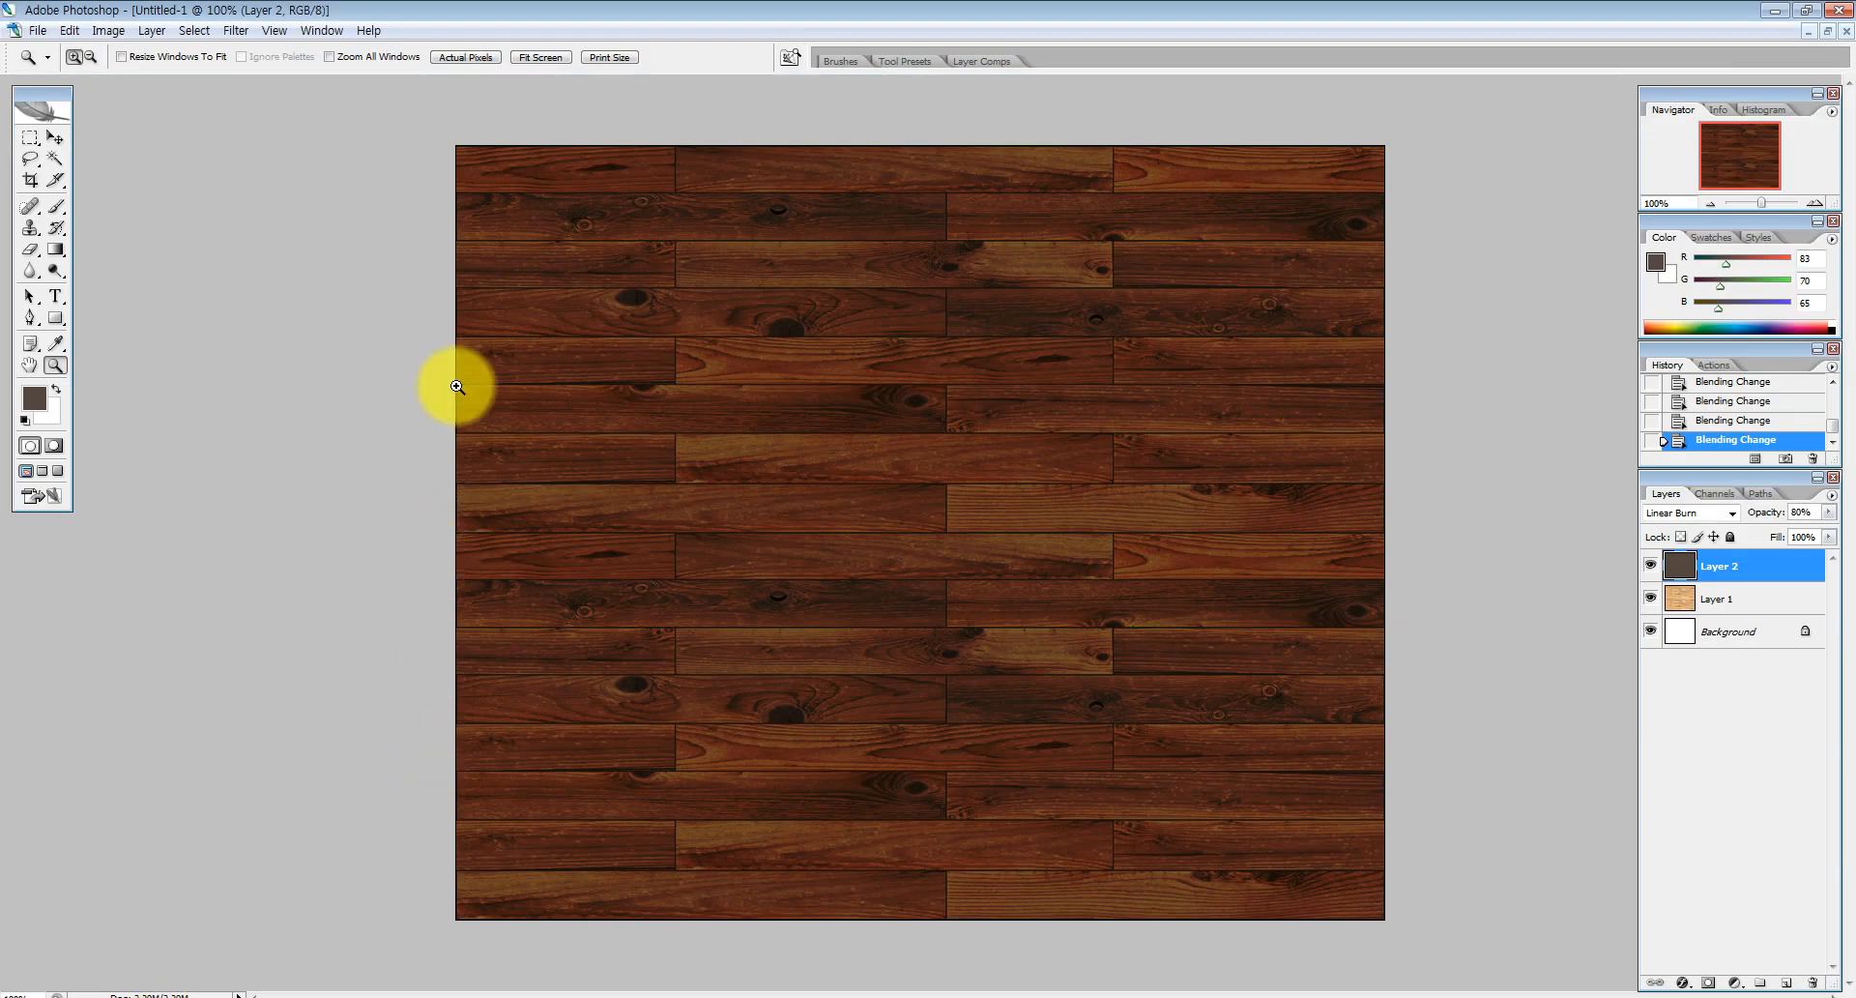
# Start saving the flooring image under a new file, choosing the desktop as location and flooring 01 as the name
pyautogui.click(46, 30)
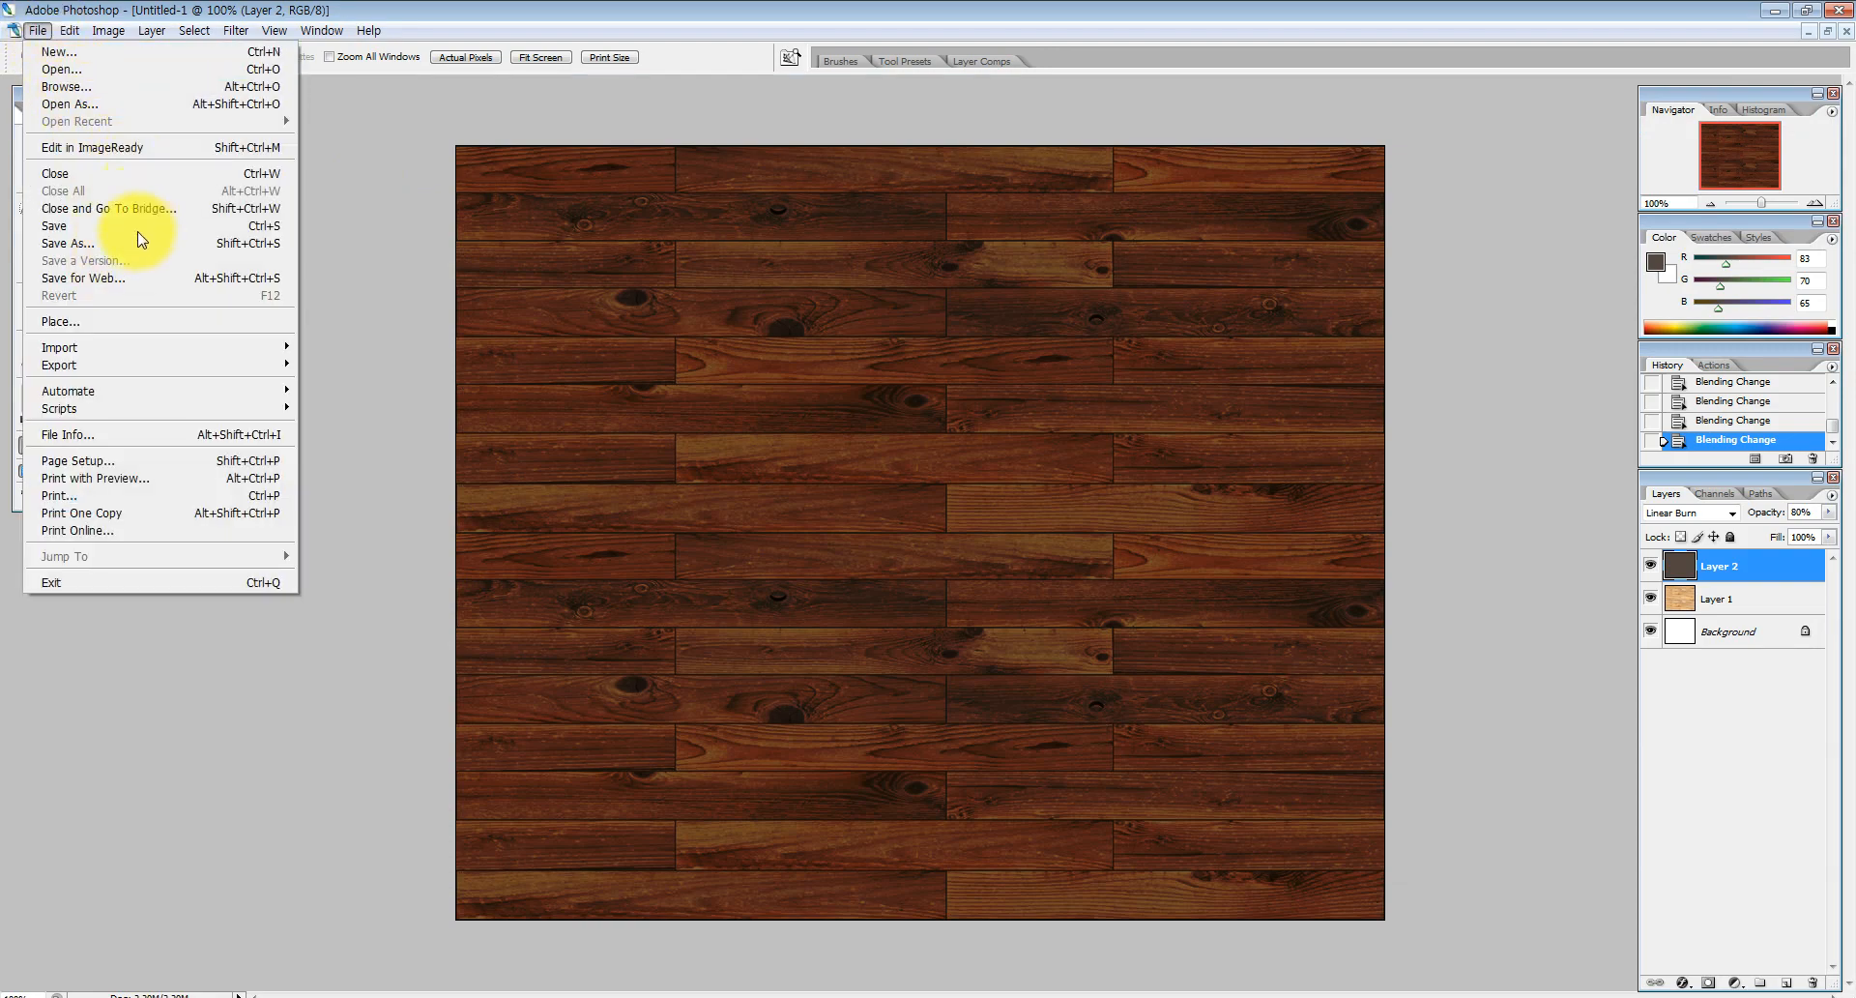
pyautogui.click(38, 30)
pyautogui.click(38, 30)
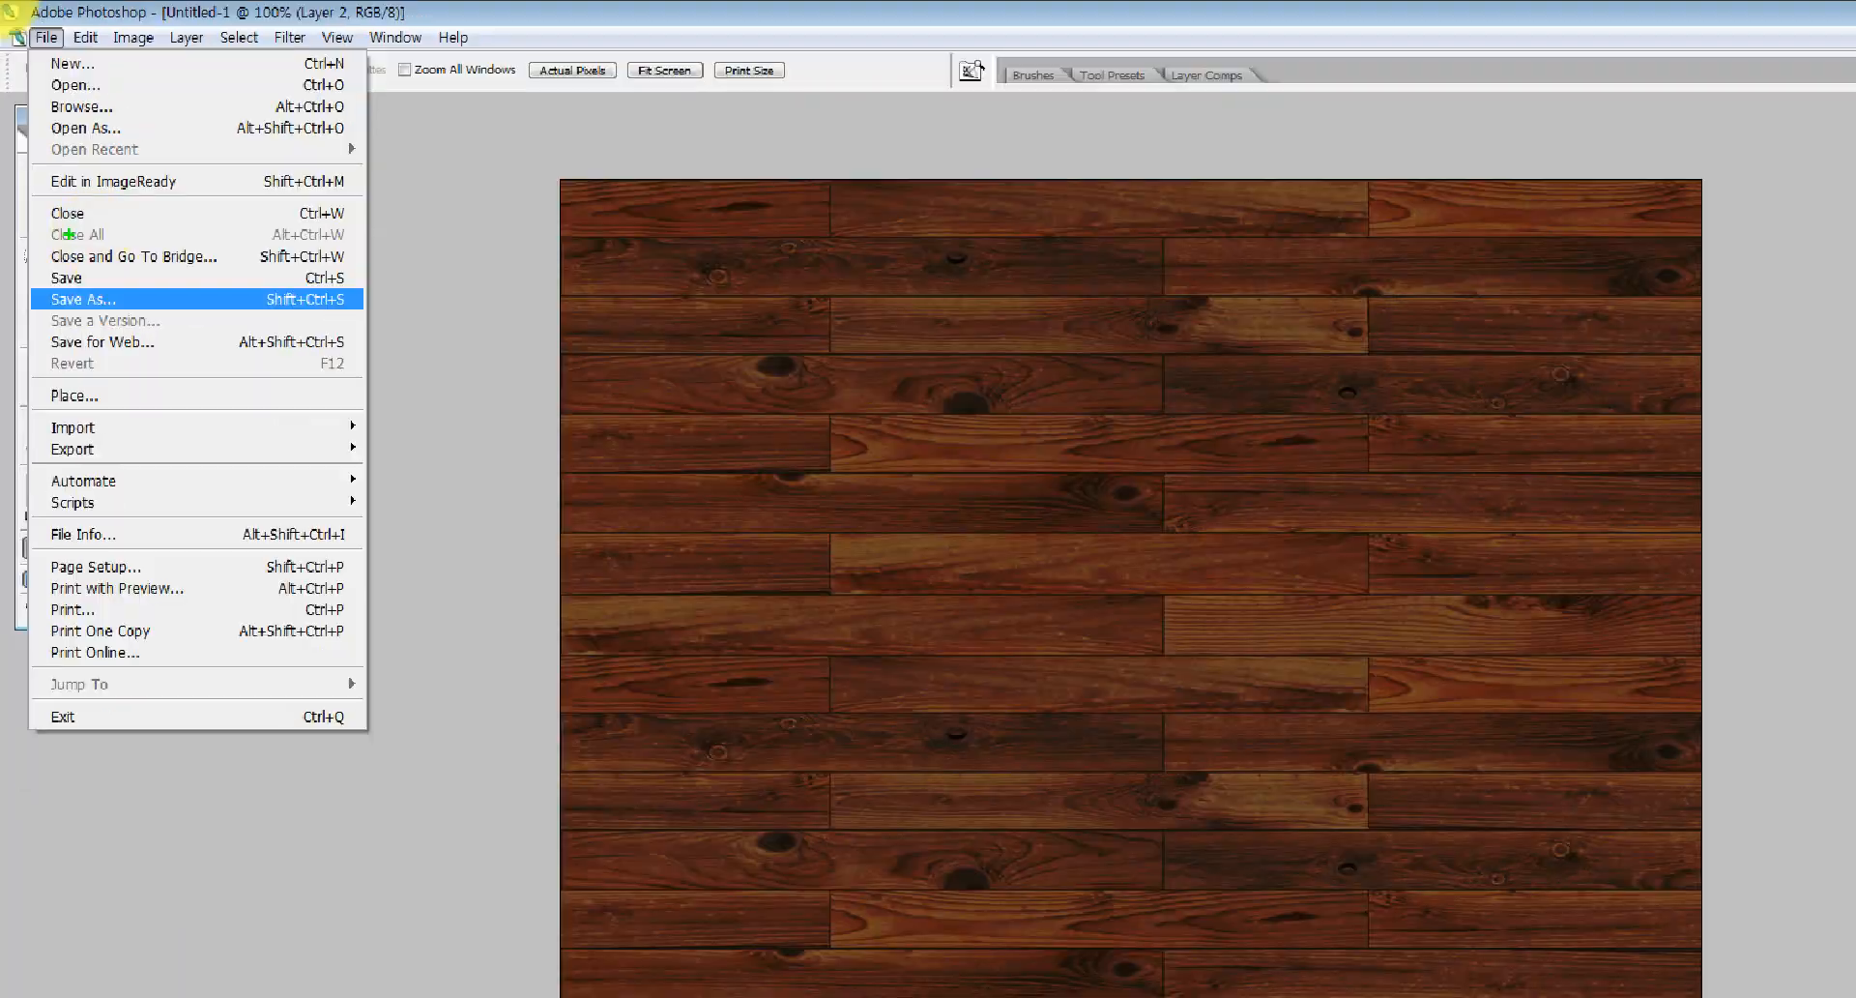
pyautogui.press('Escape')
pyautogui.click(32, 32)
pyautogui.click(83, 241)
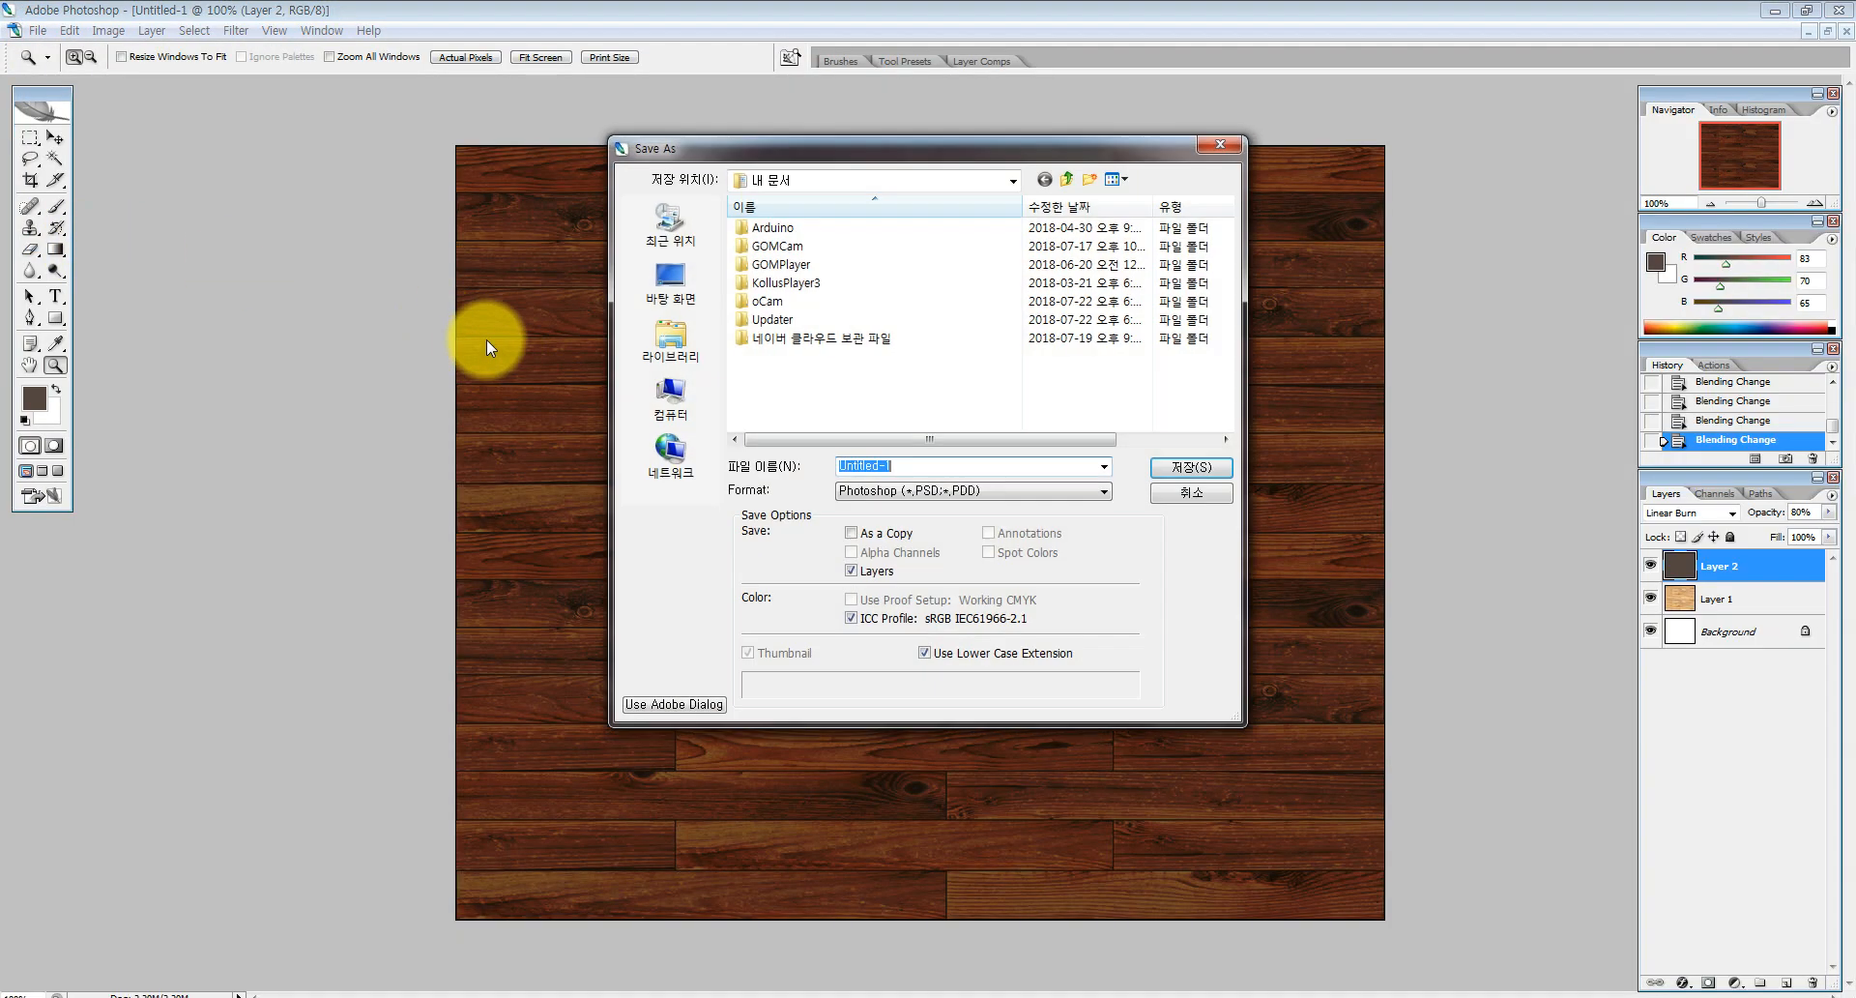
pyautogui.click(671, 284)
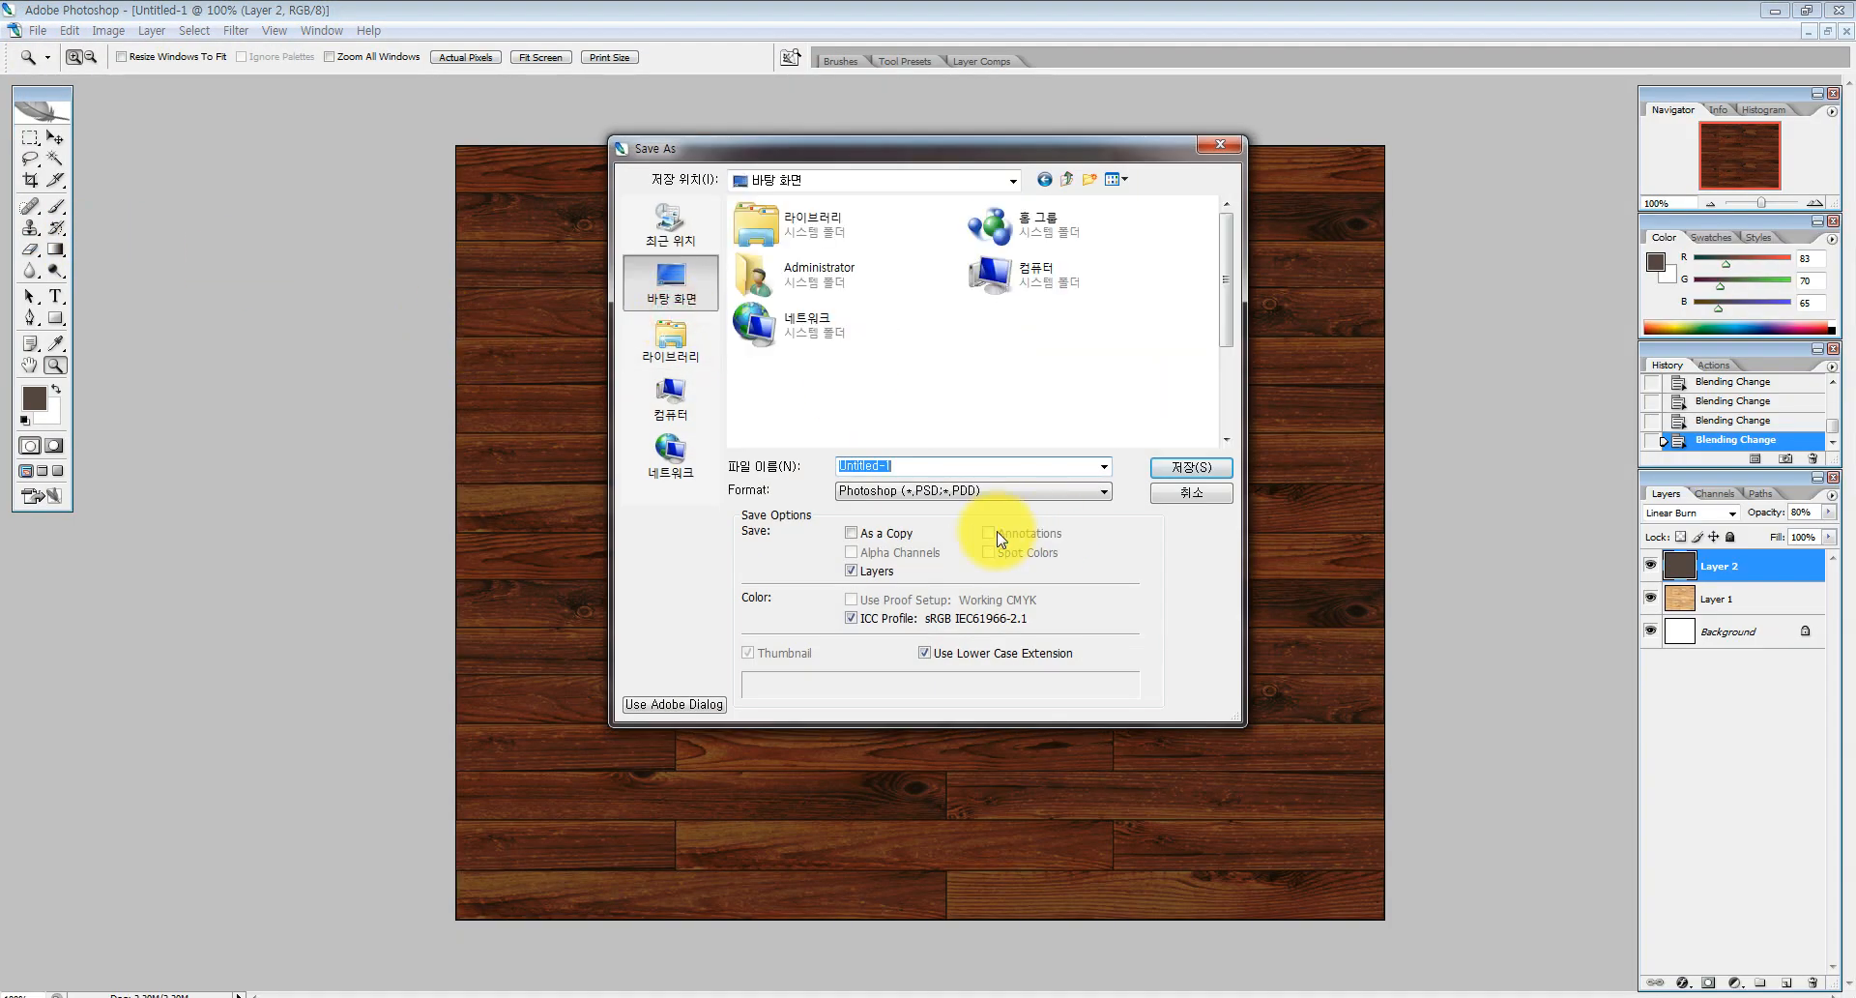
pyautogui.click(946, 469)
pyautogui.write('flooring 01')
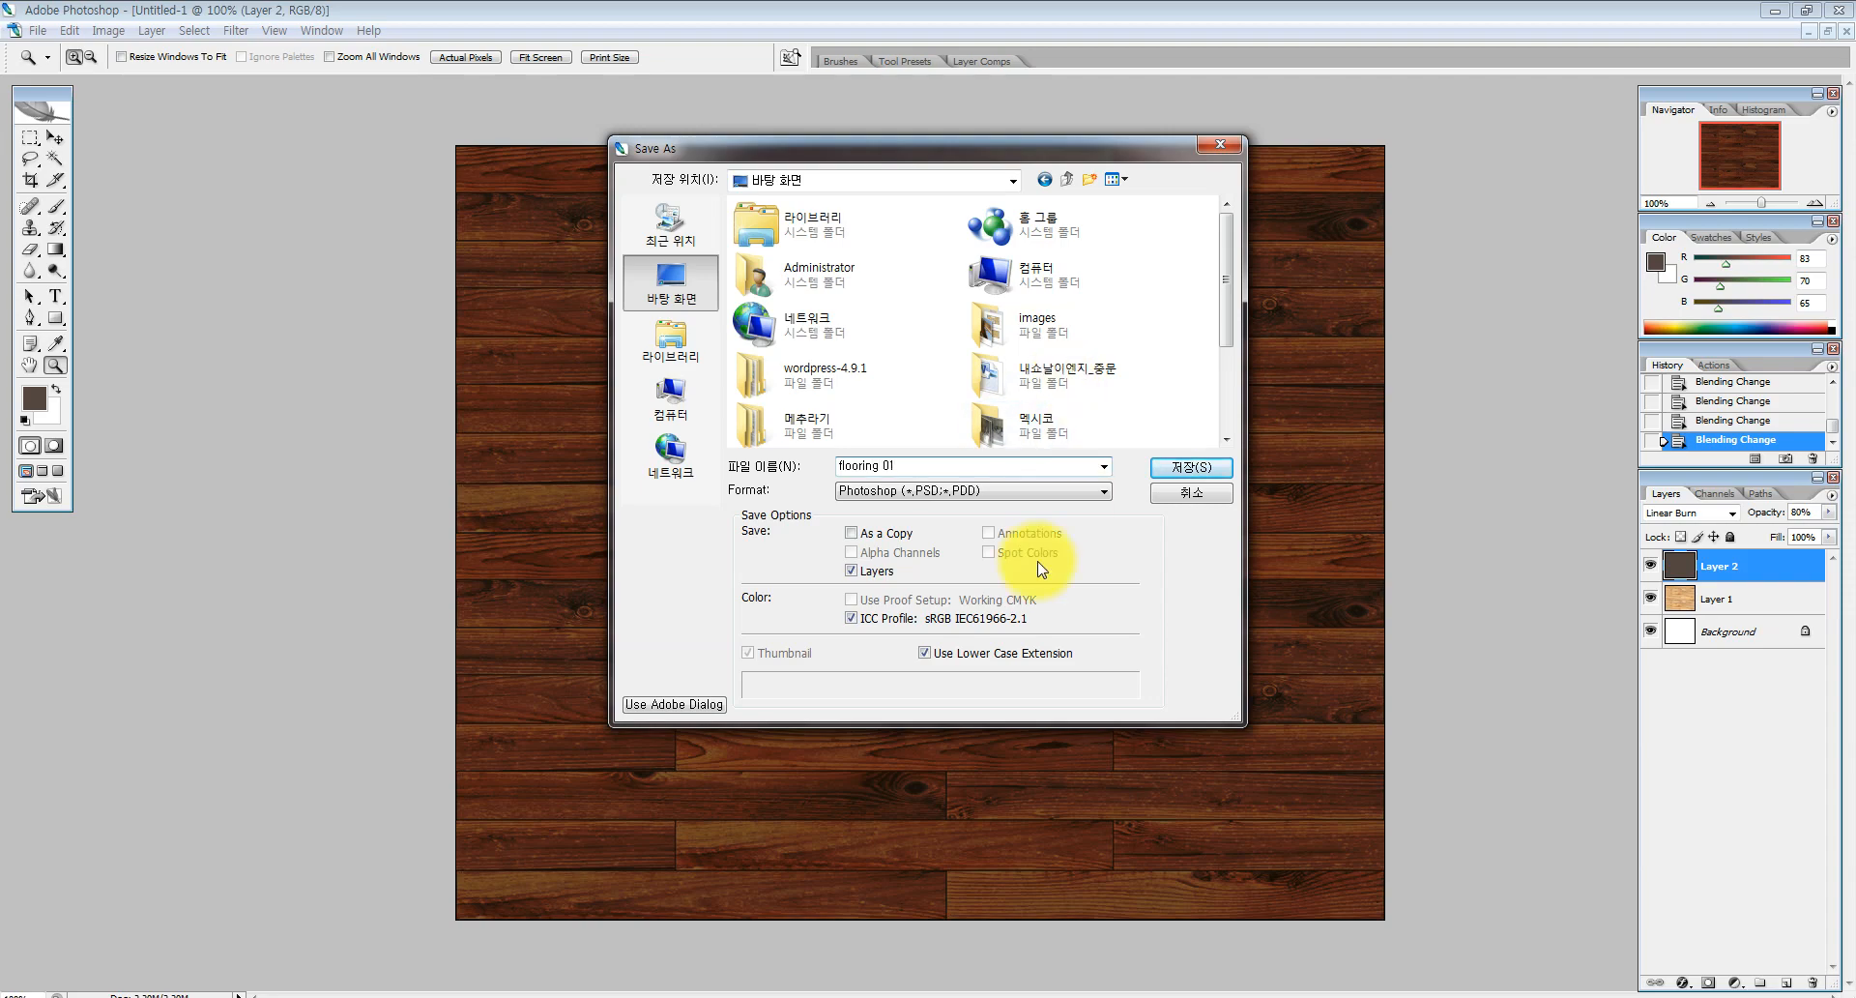
# Choose JPEG as the file format for flooring 01 and confirm the save
pyautogui.click(929, 498)
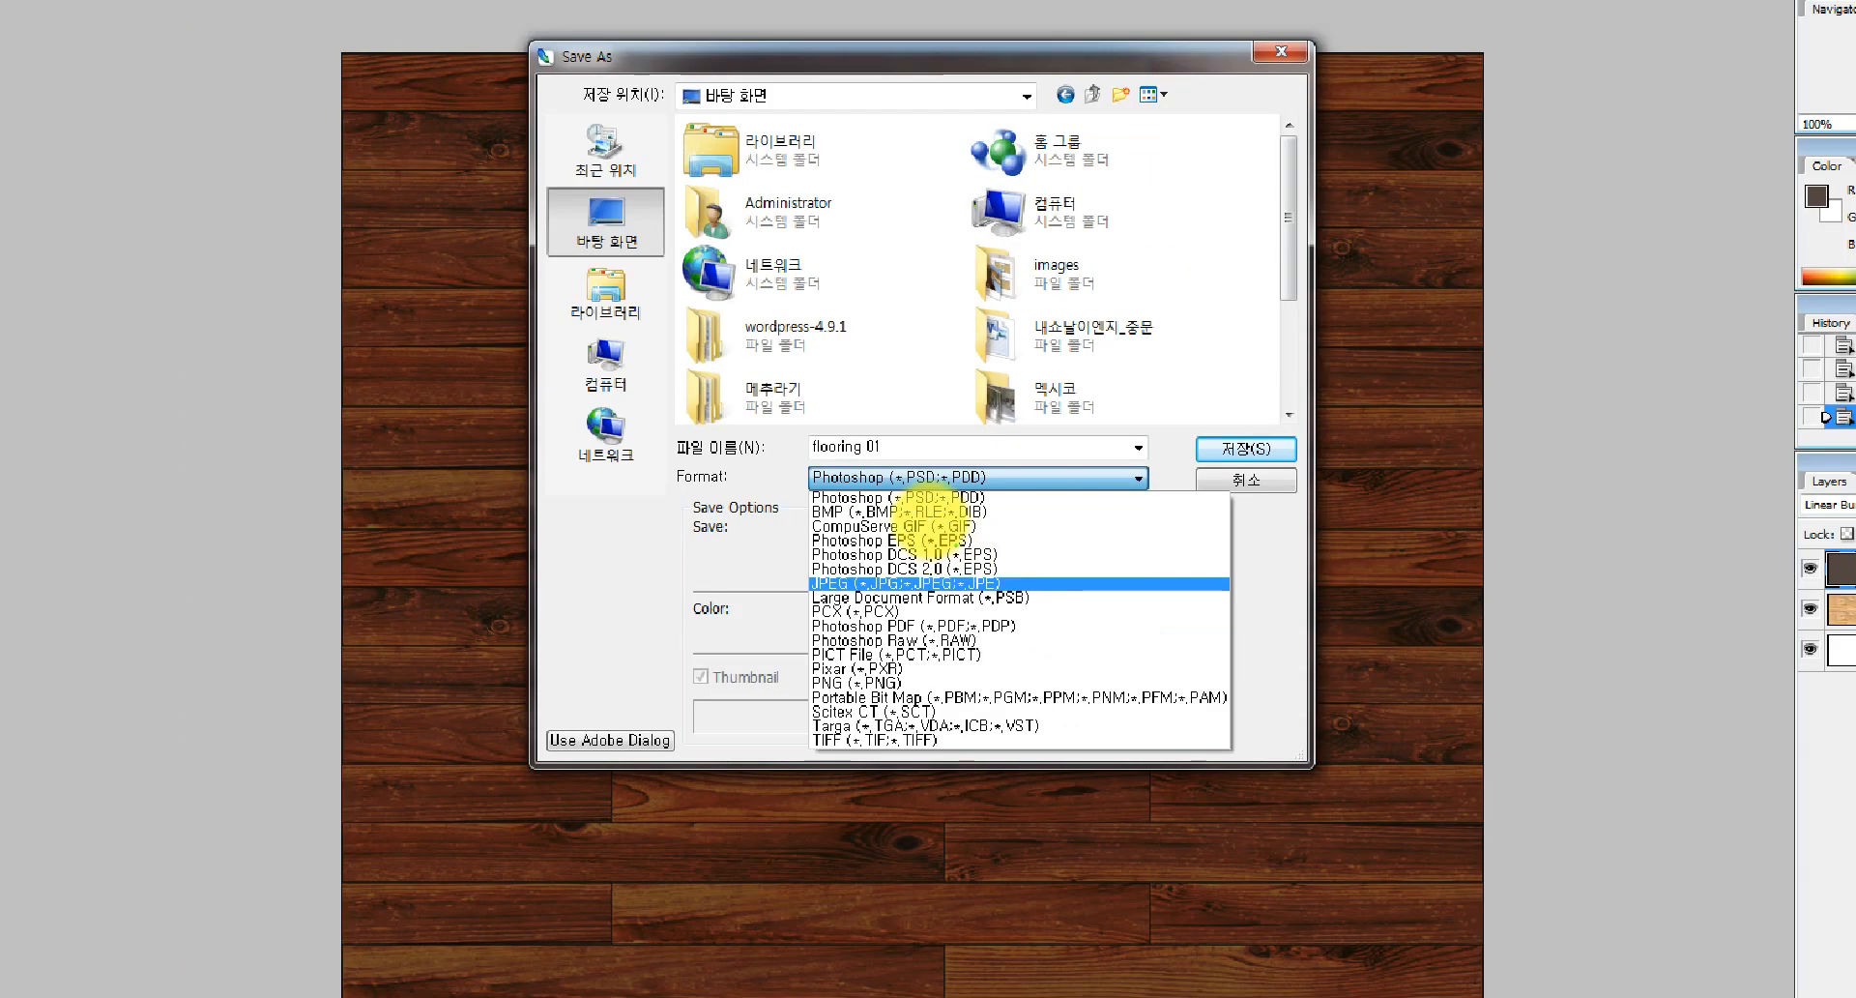
pyautogui.click(846, 431)
pyautogui.click(860, 385)
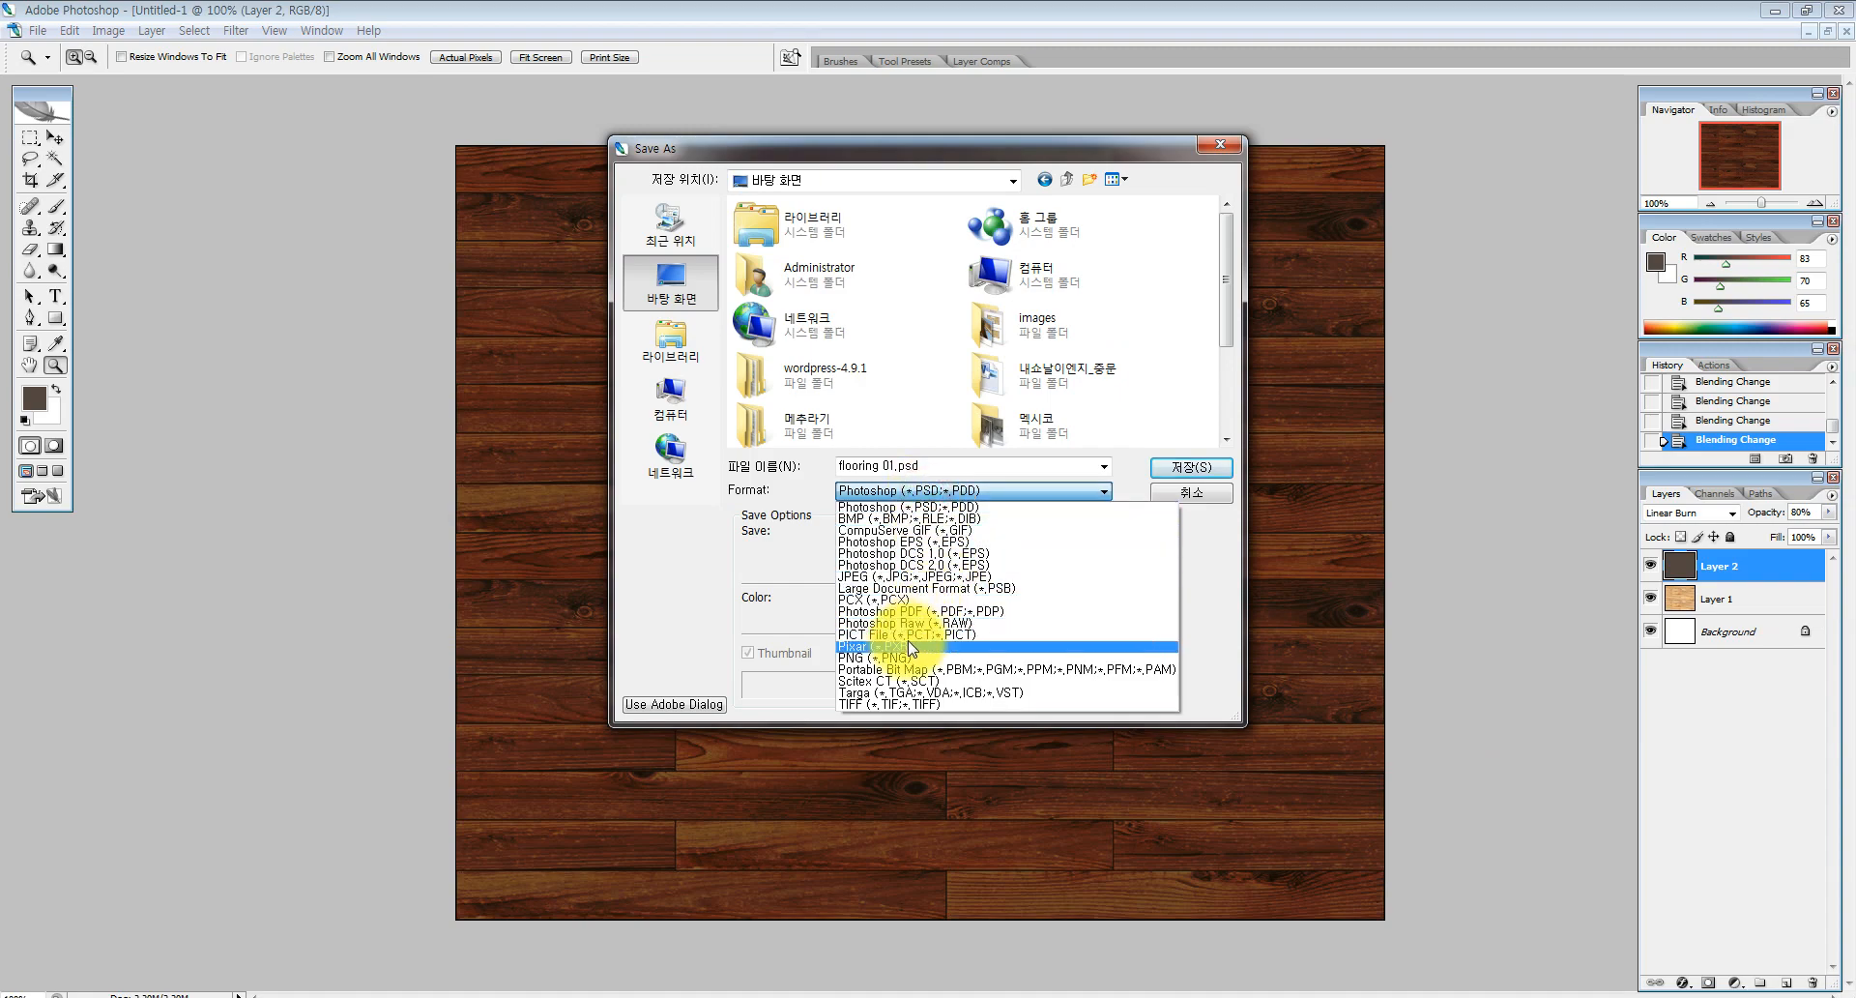
pyautogui.click(899, 577)
pyautogui.click(1181, 467)
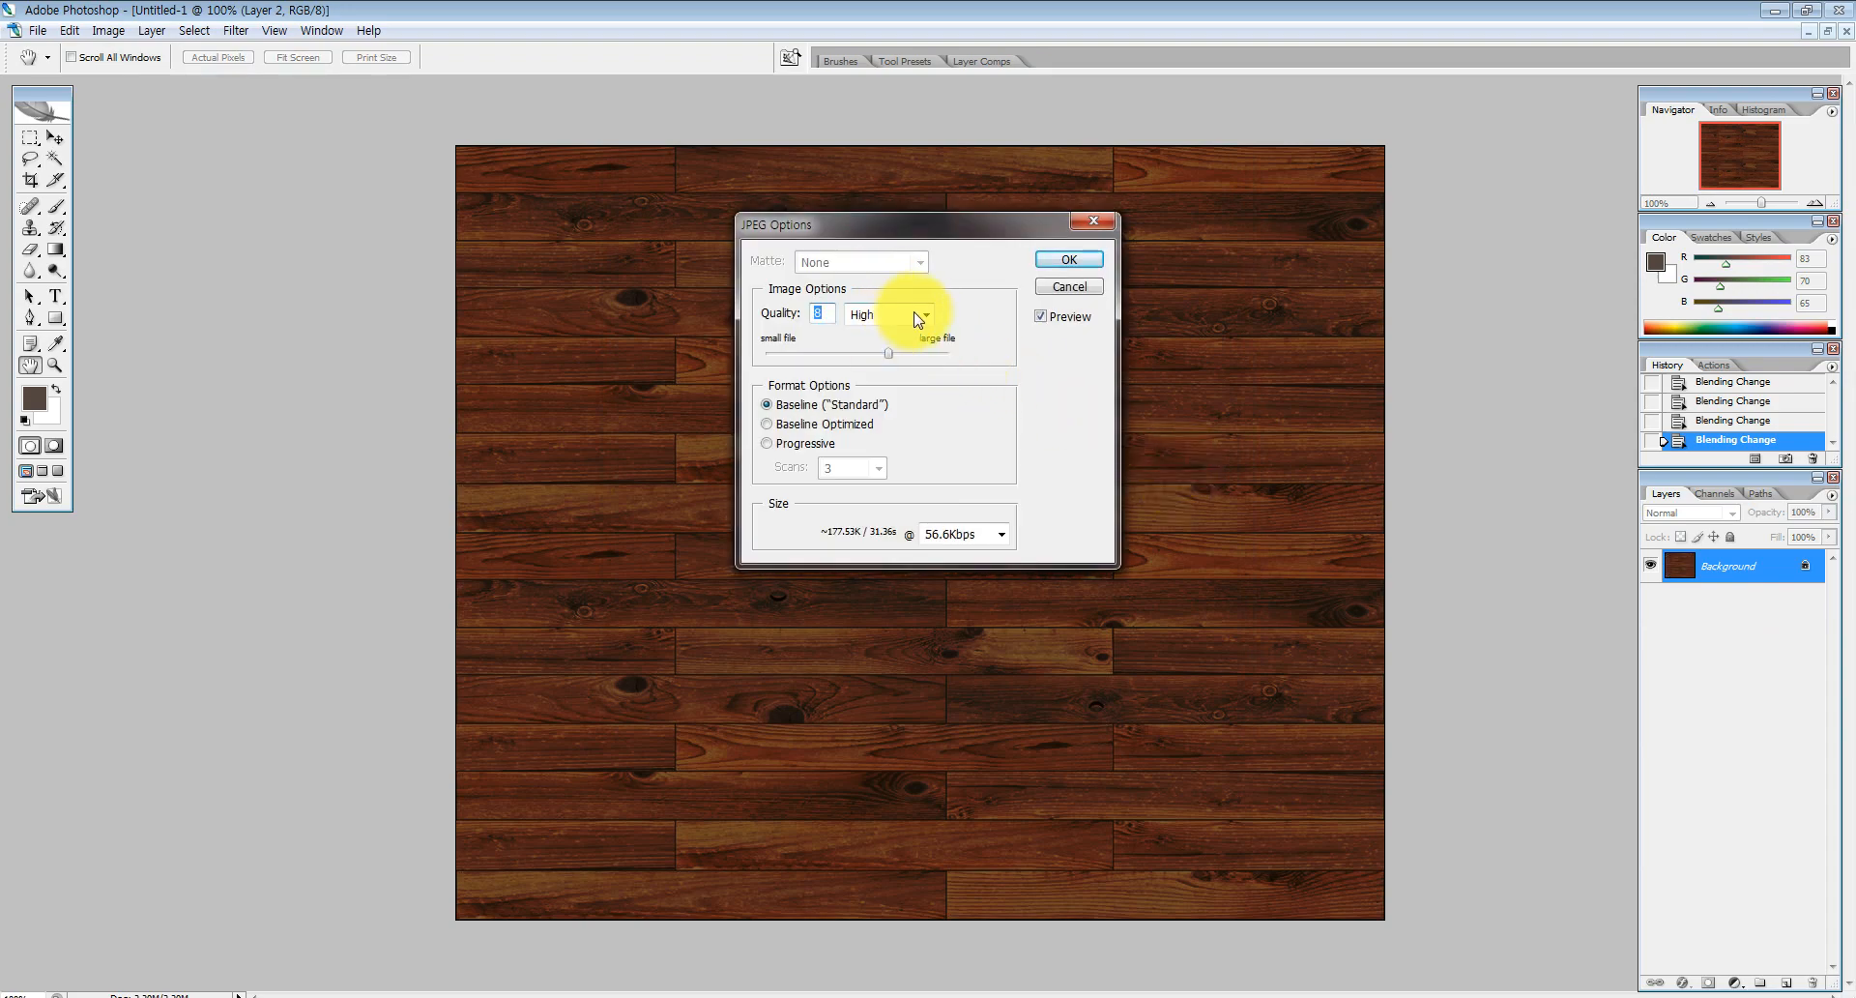
# Select High as the JPEG image quality and finish the export
pyautogui.click(928, 316)
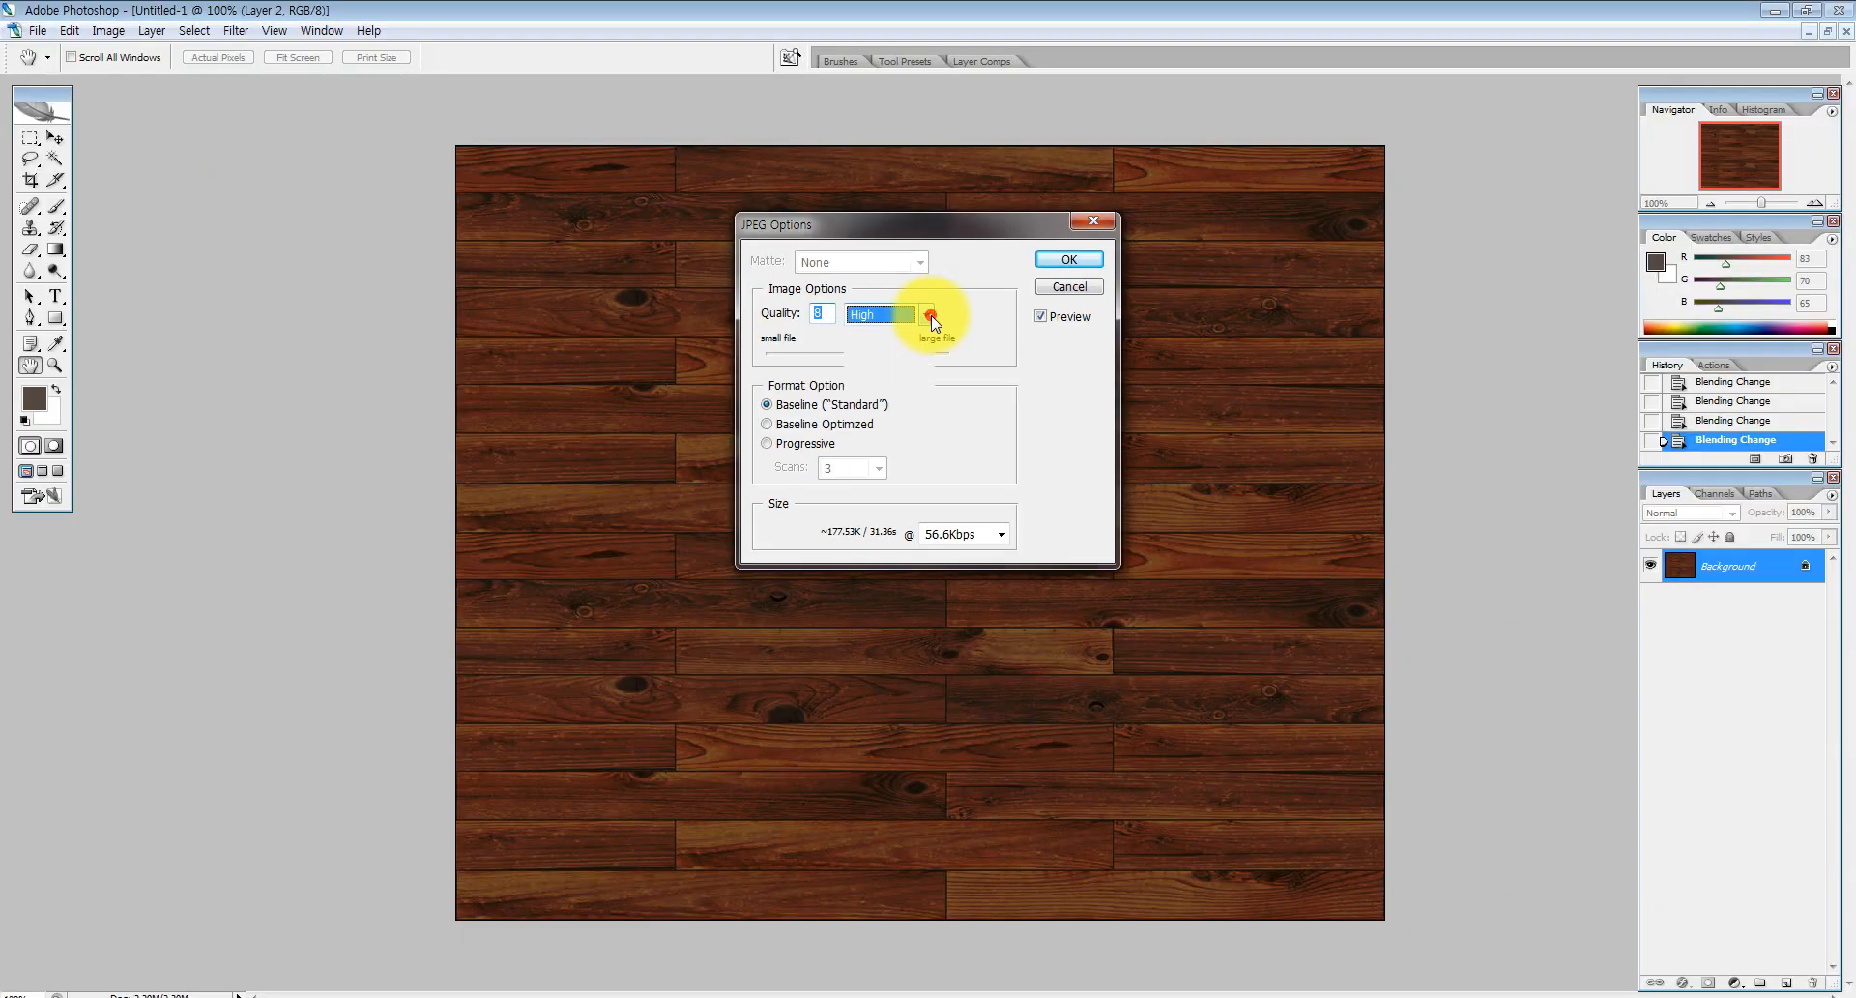
pyautogui.click(929, 317)
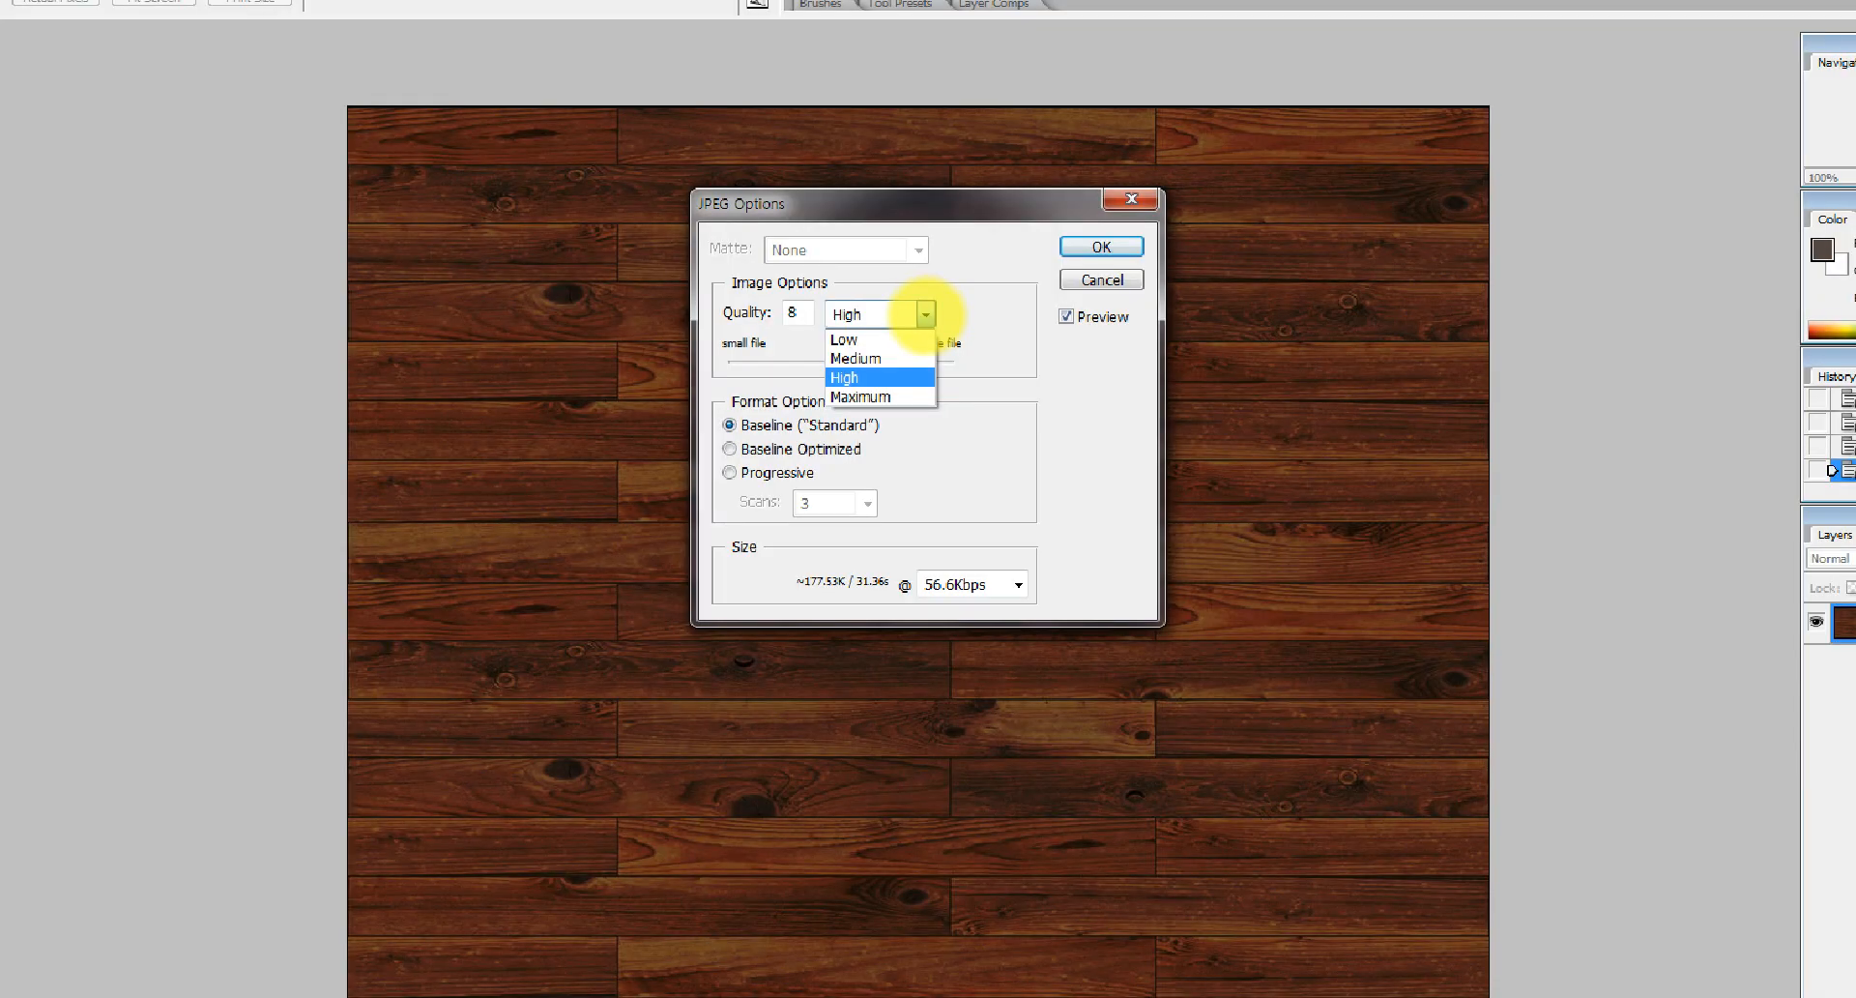
pyautogui.click(928, 316)
pyautogui.click(928, 317)
pyautogui.click(891, 366)
pyautogui.click(1069, 260)
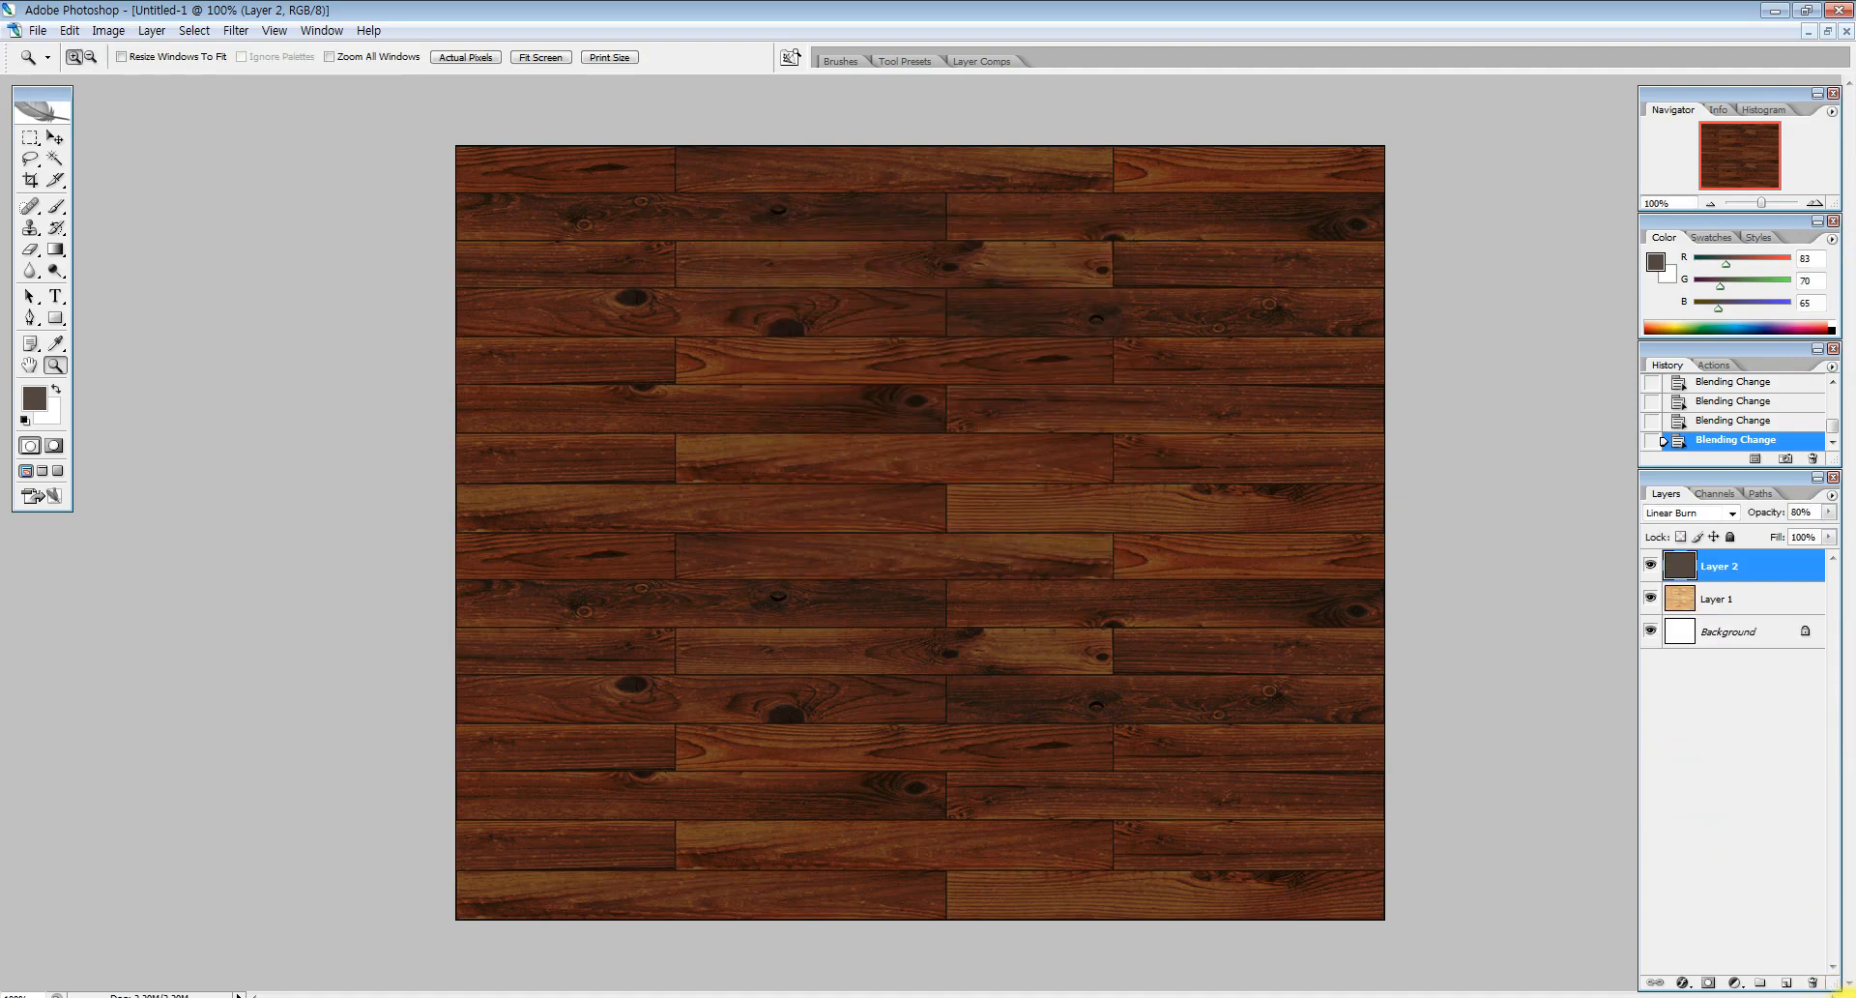
# Check the saved flooring 01 image on the desktop and switch to SketchUp
pyautogui.click(1847, 991)
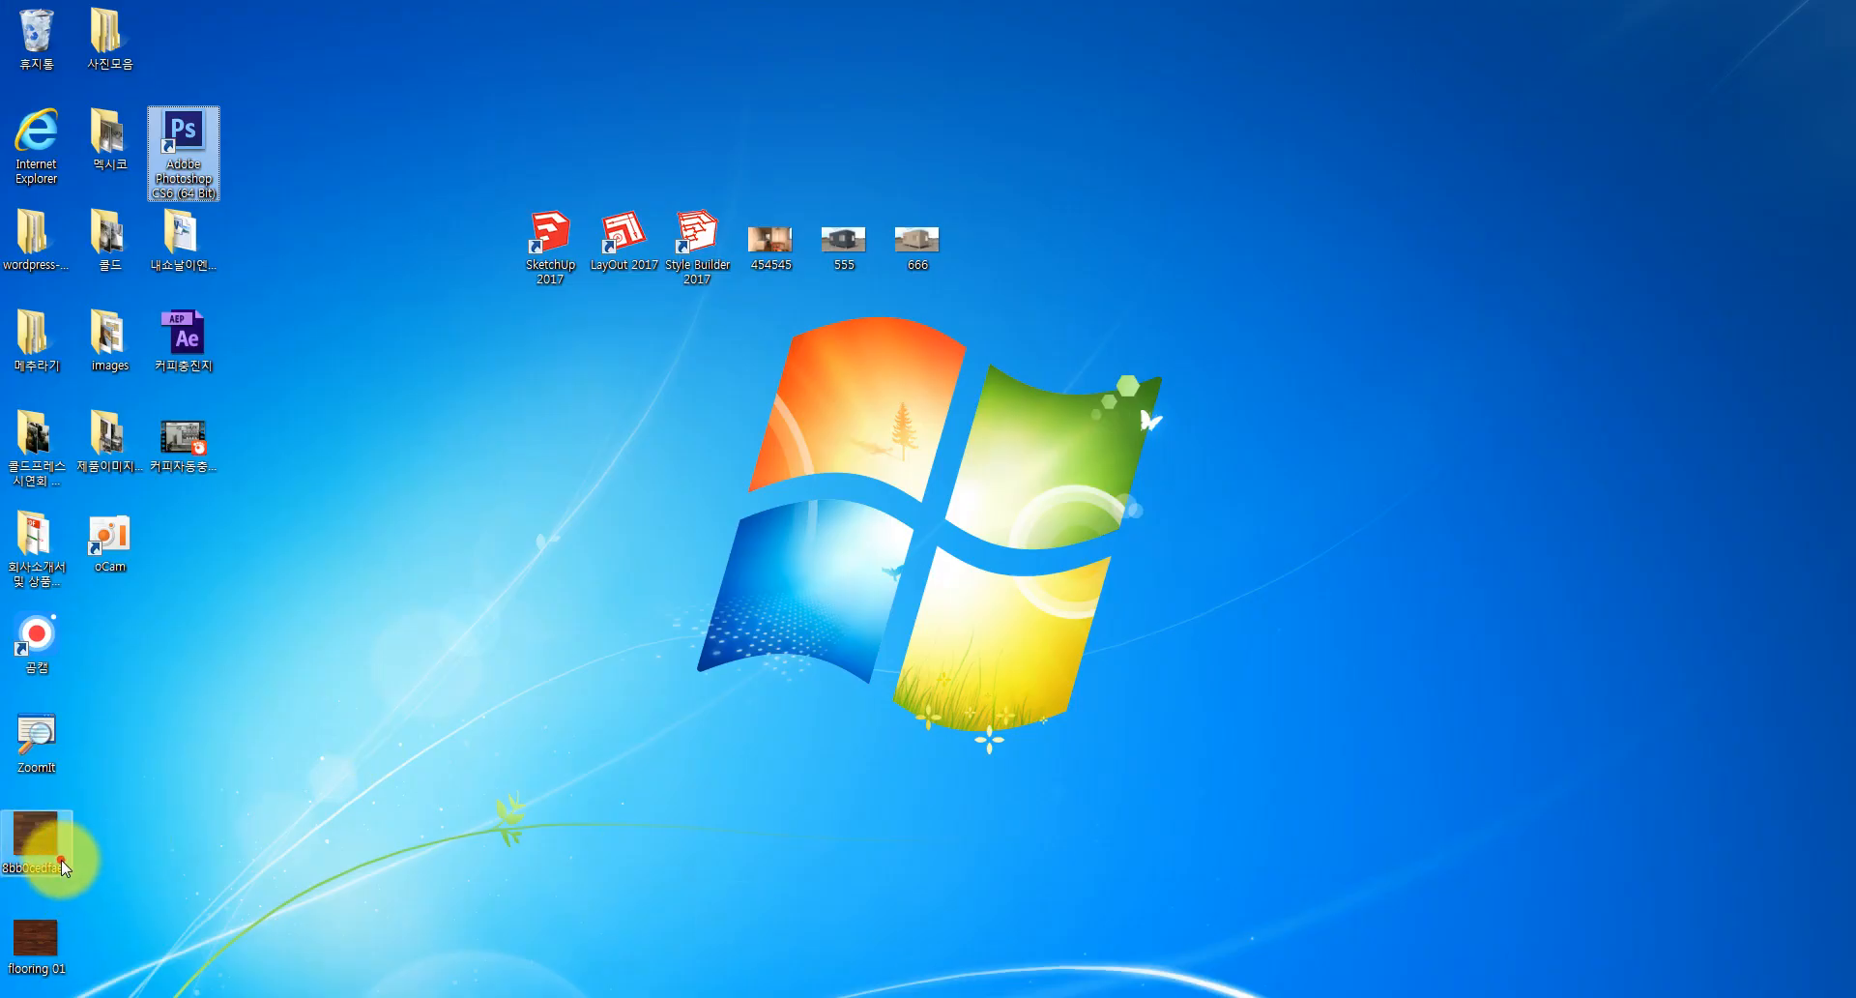
pyautogui.click(54, 924)
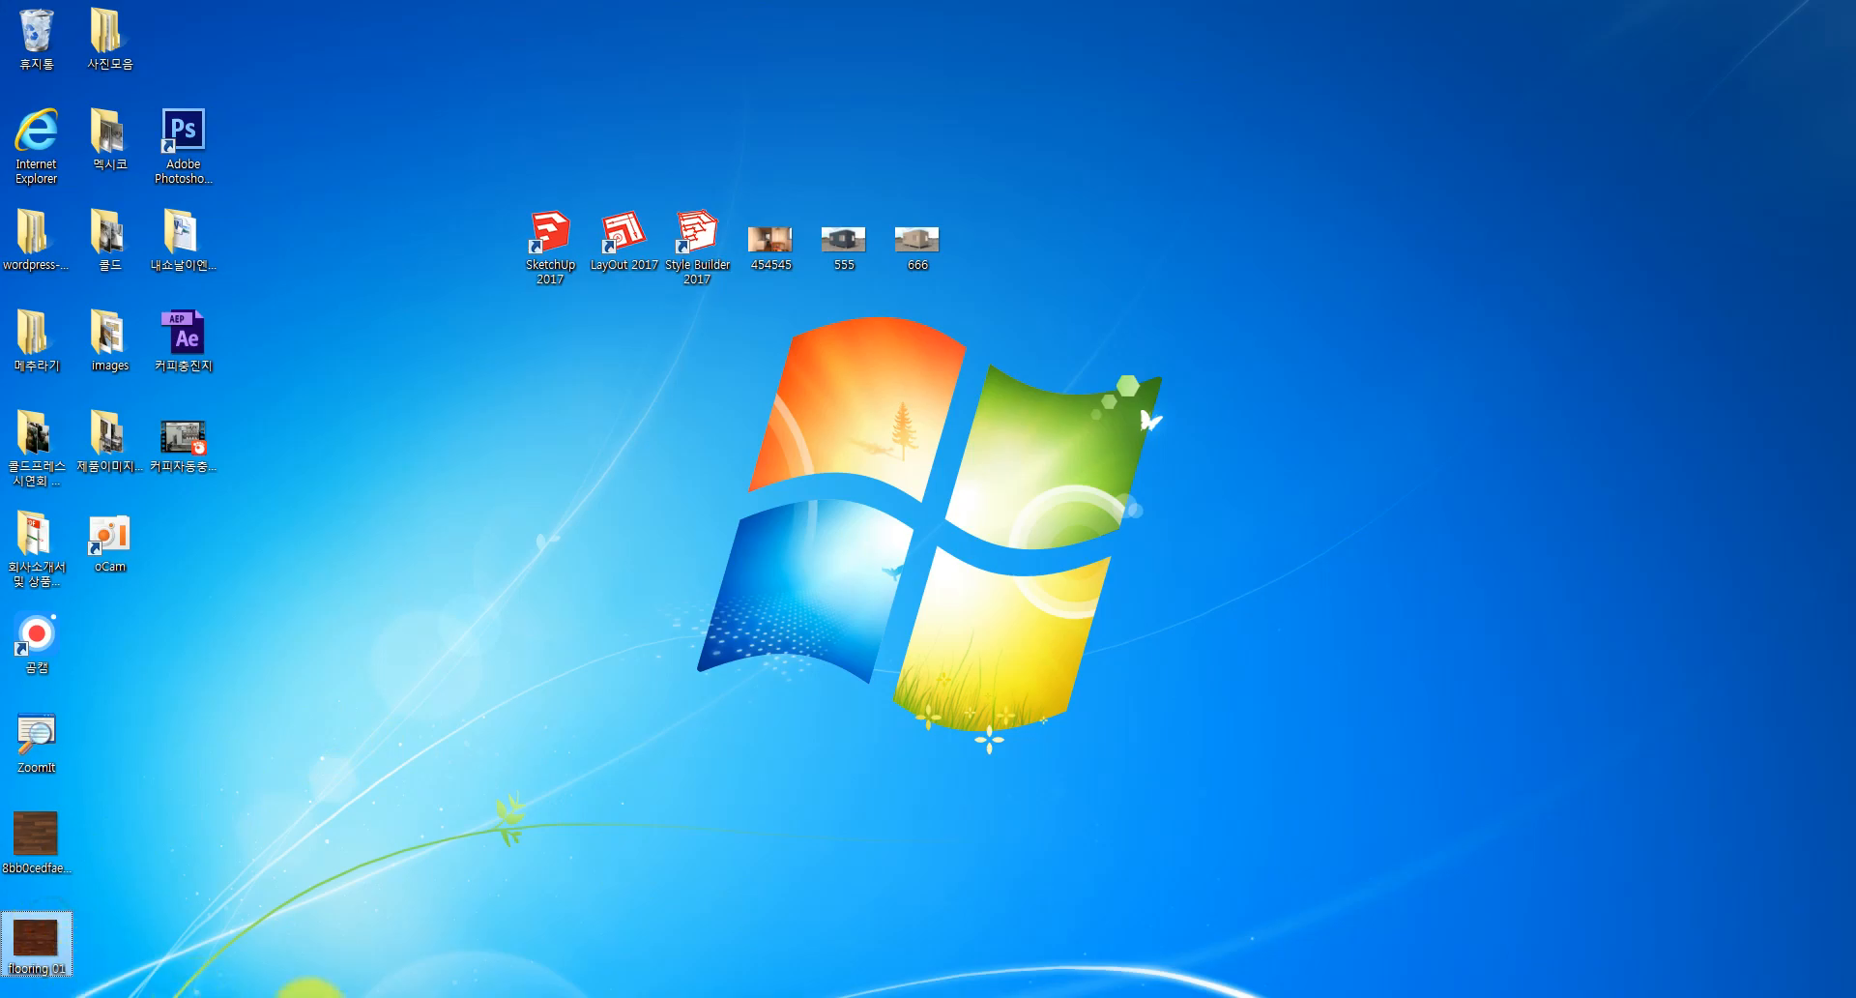
pyautogui.click(259, 997)
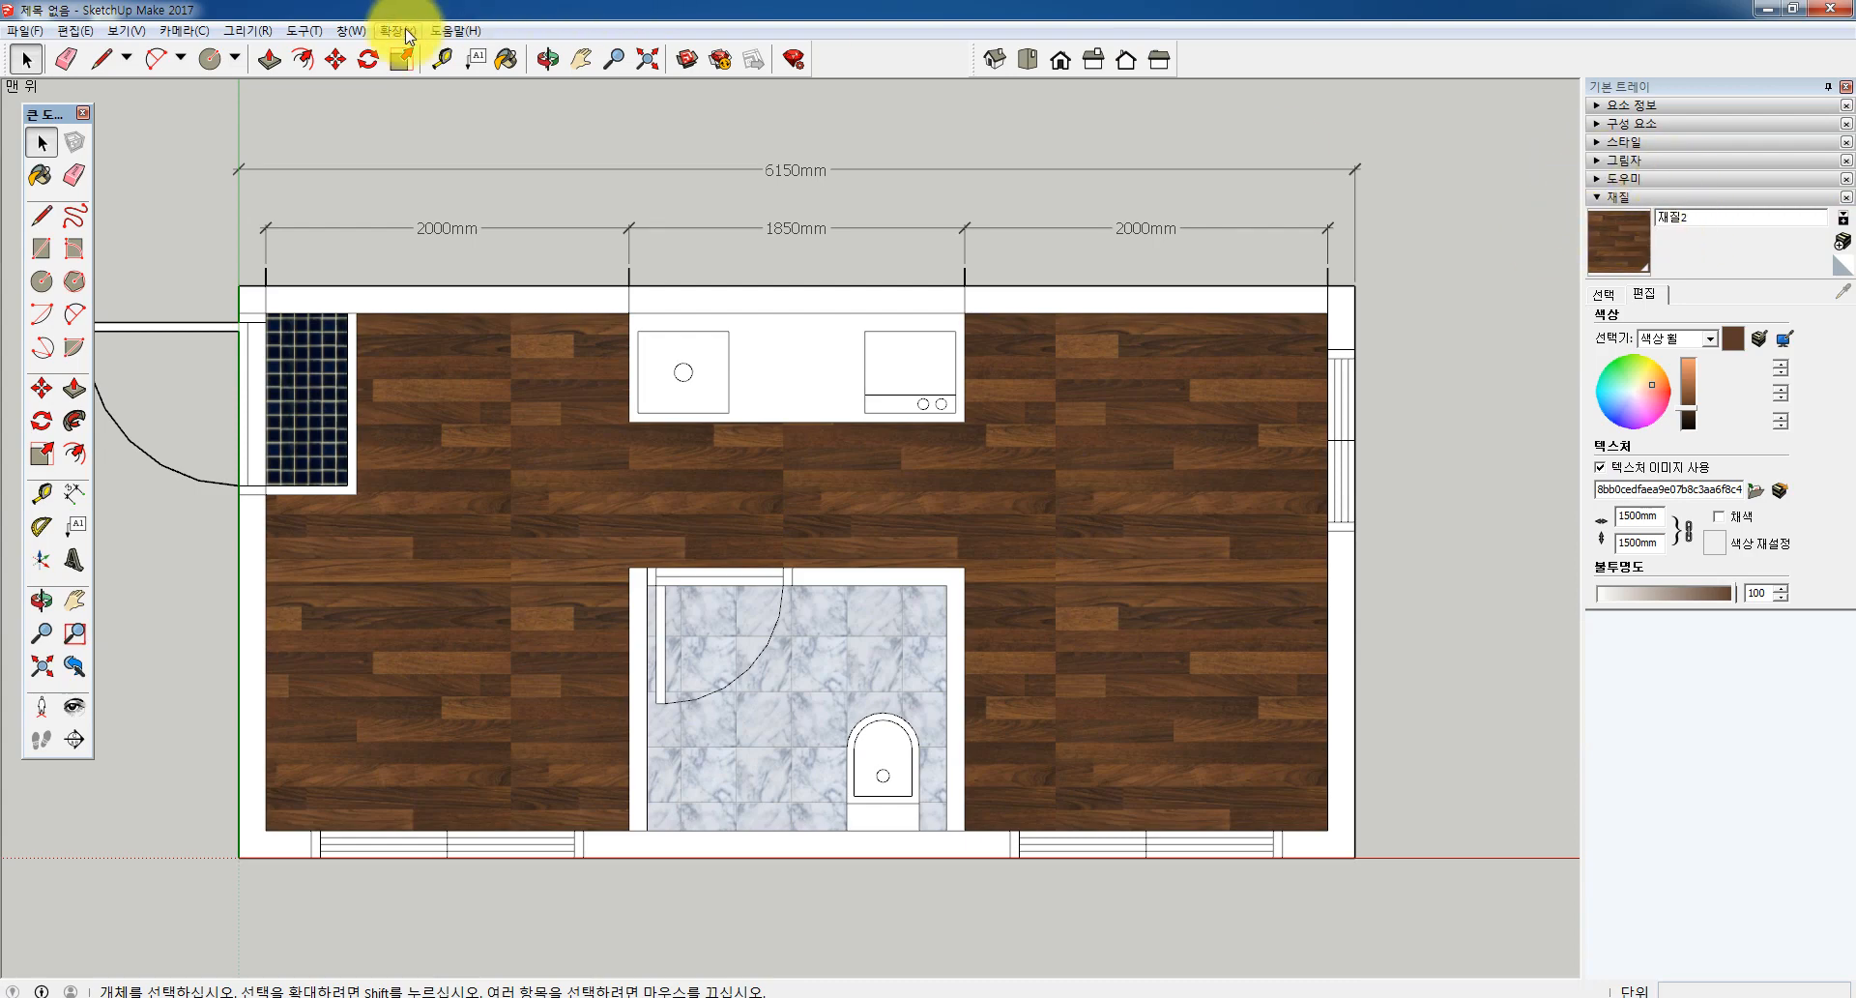
pyautogui.click(353, 31)
pyautogui.moveTo(382, 52)
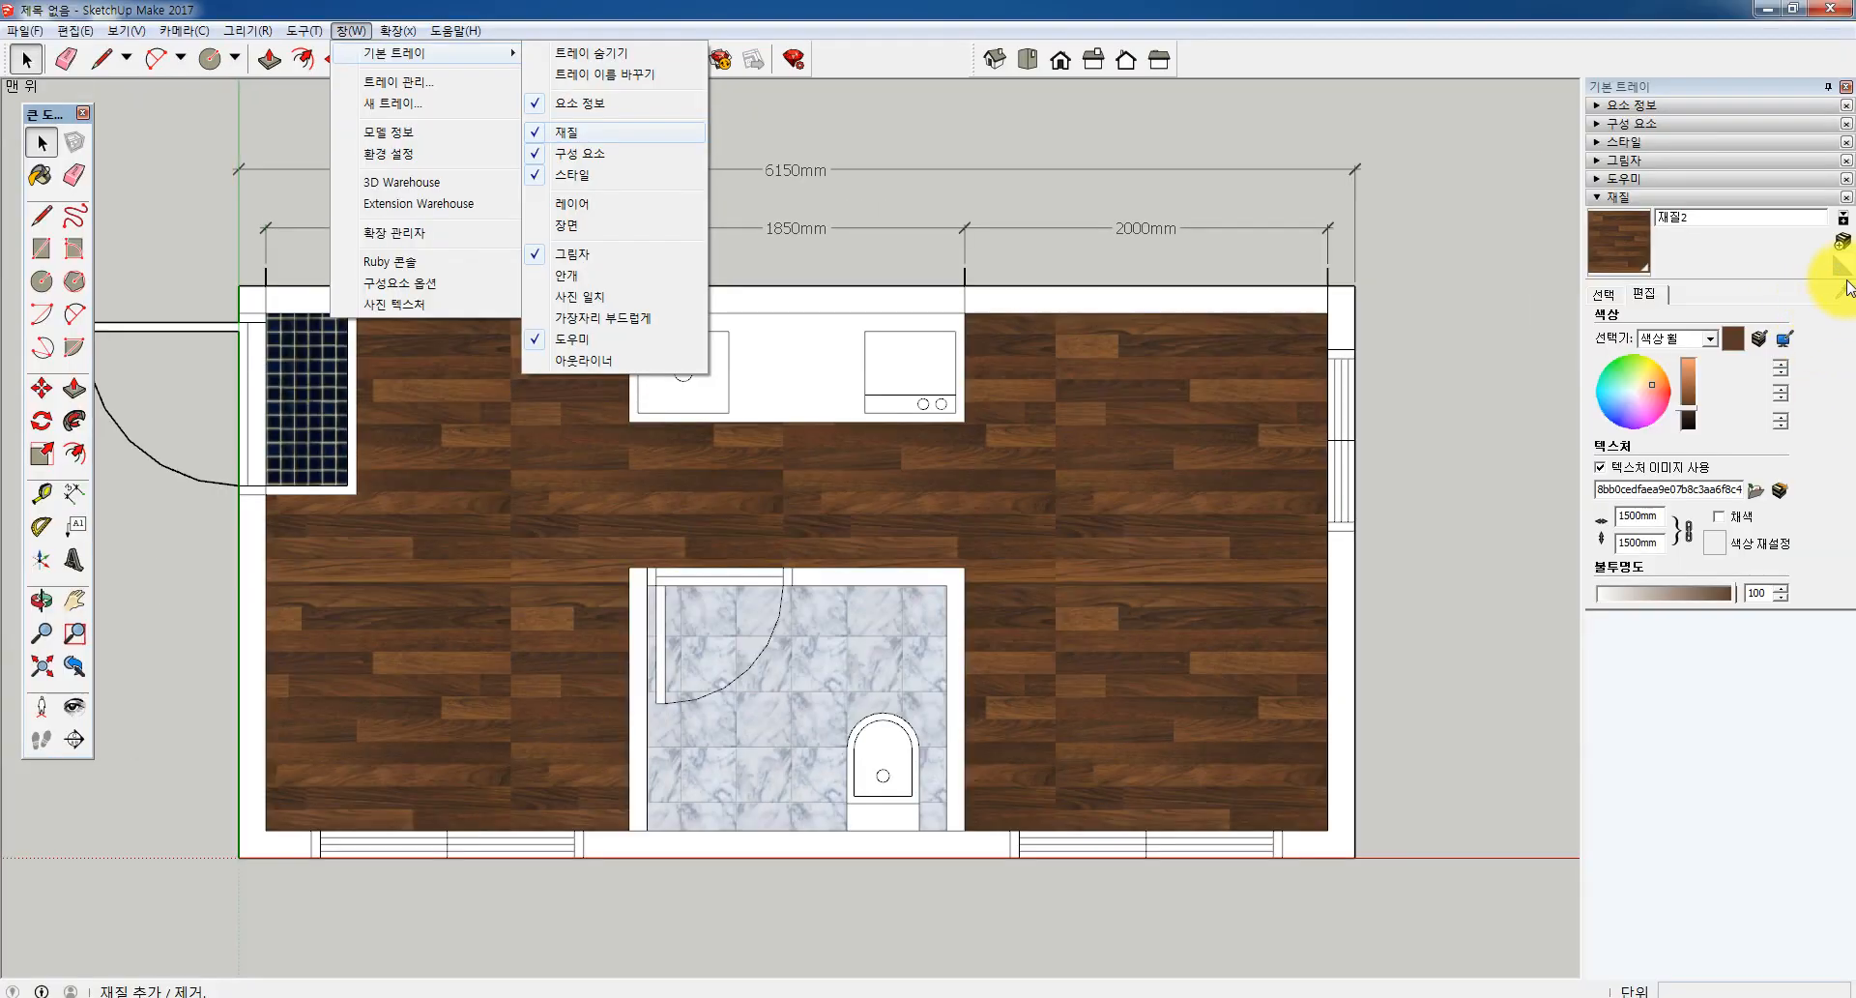
pyautogui.click(1843, 241)
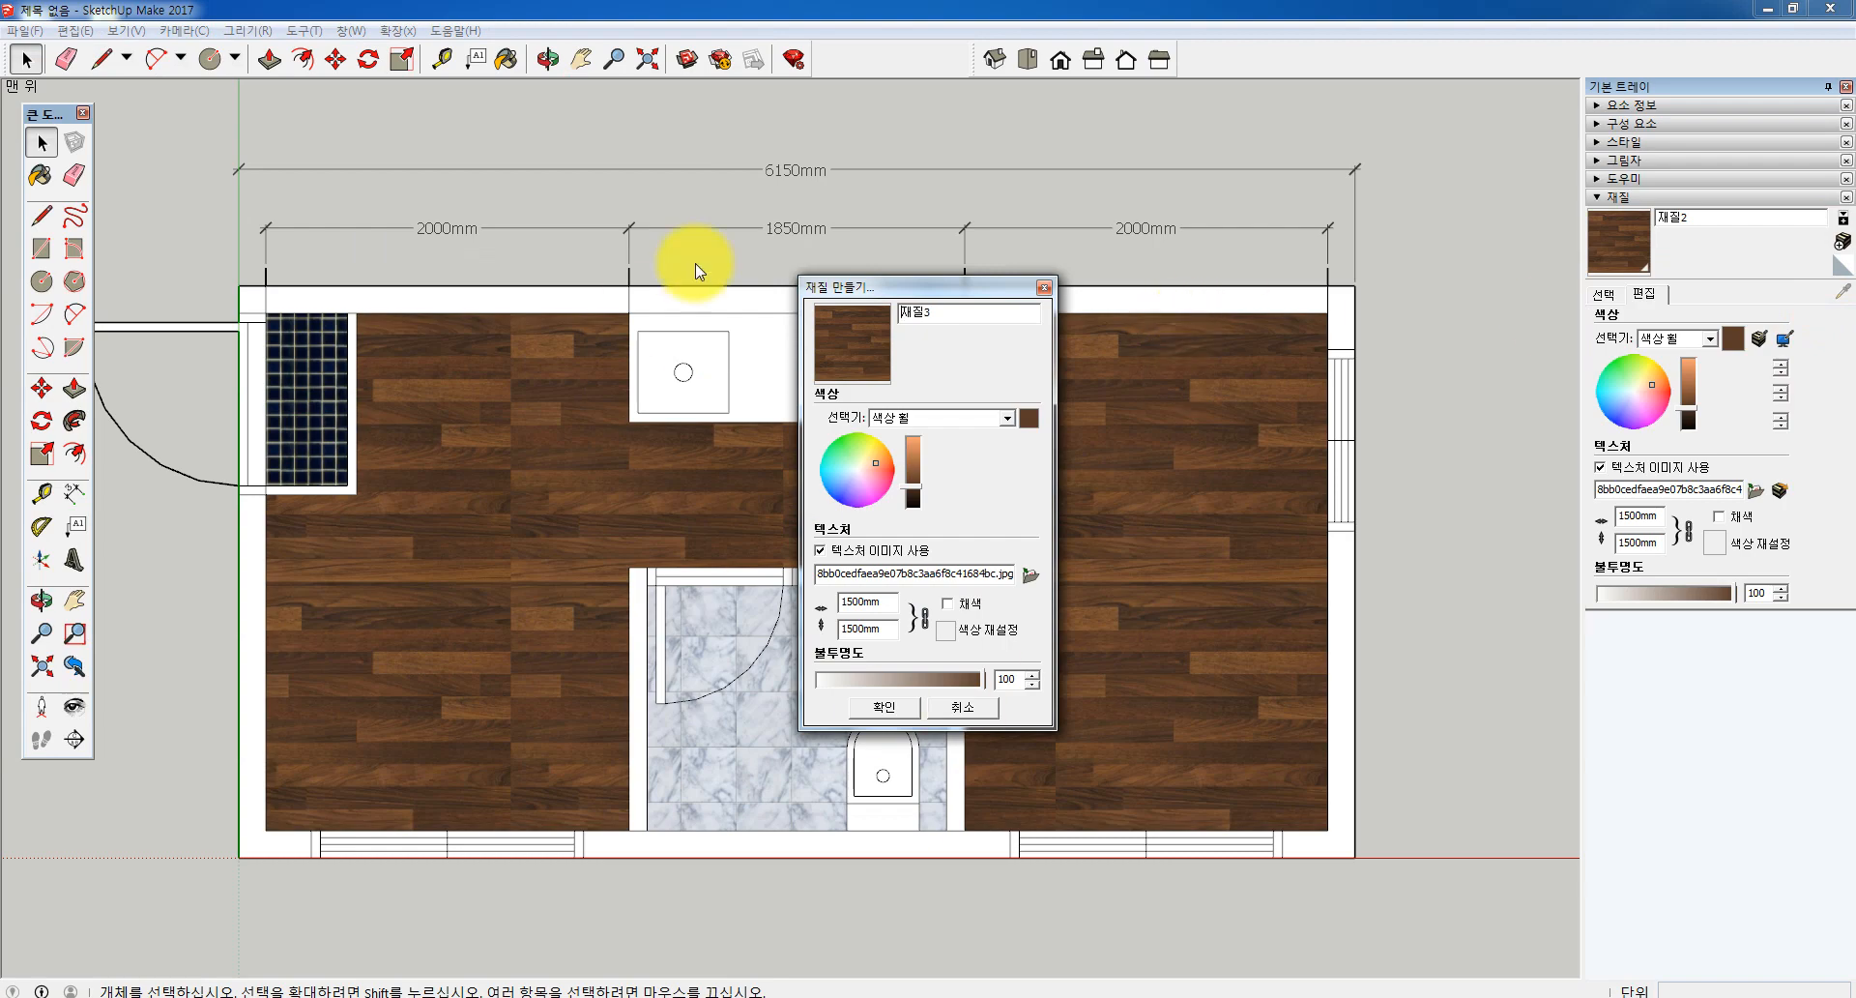
pyautogui.click(1044, 287)
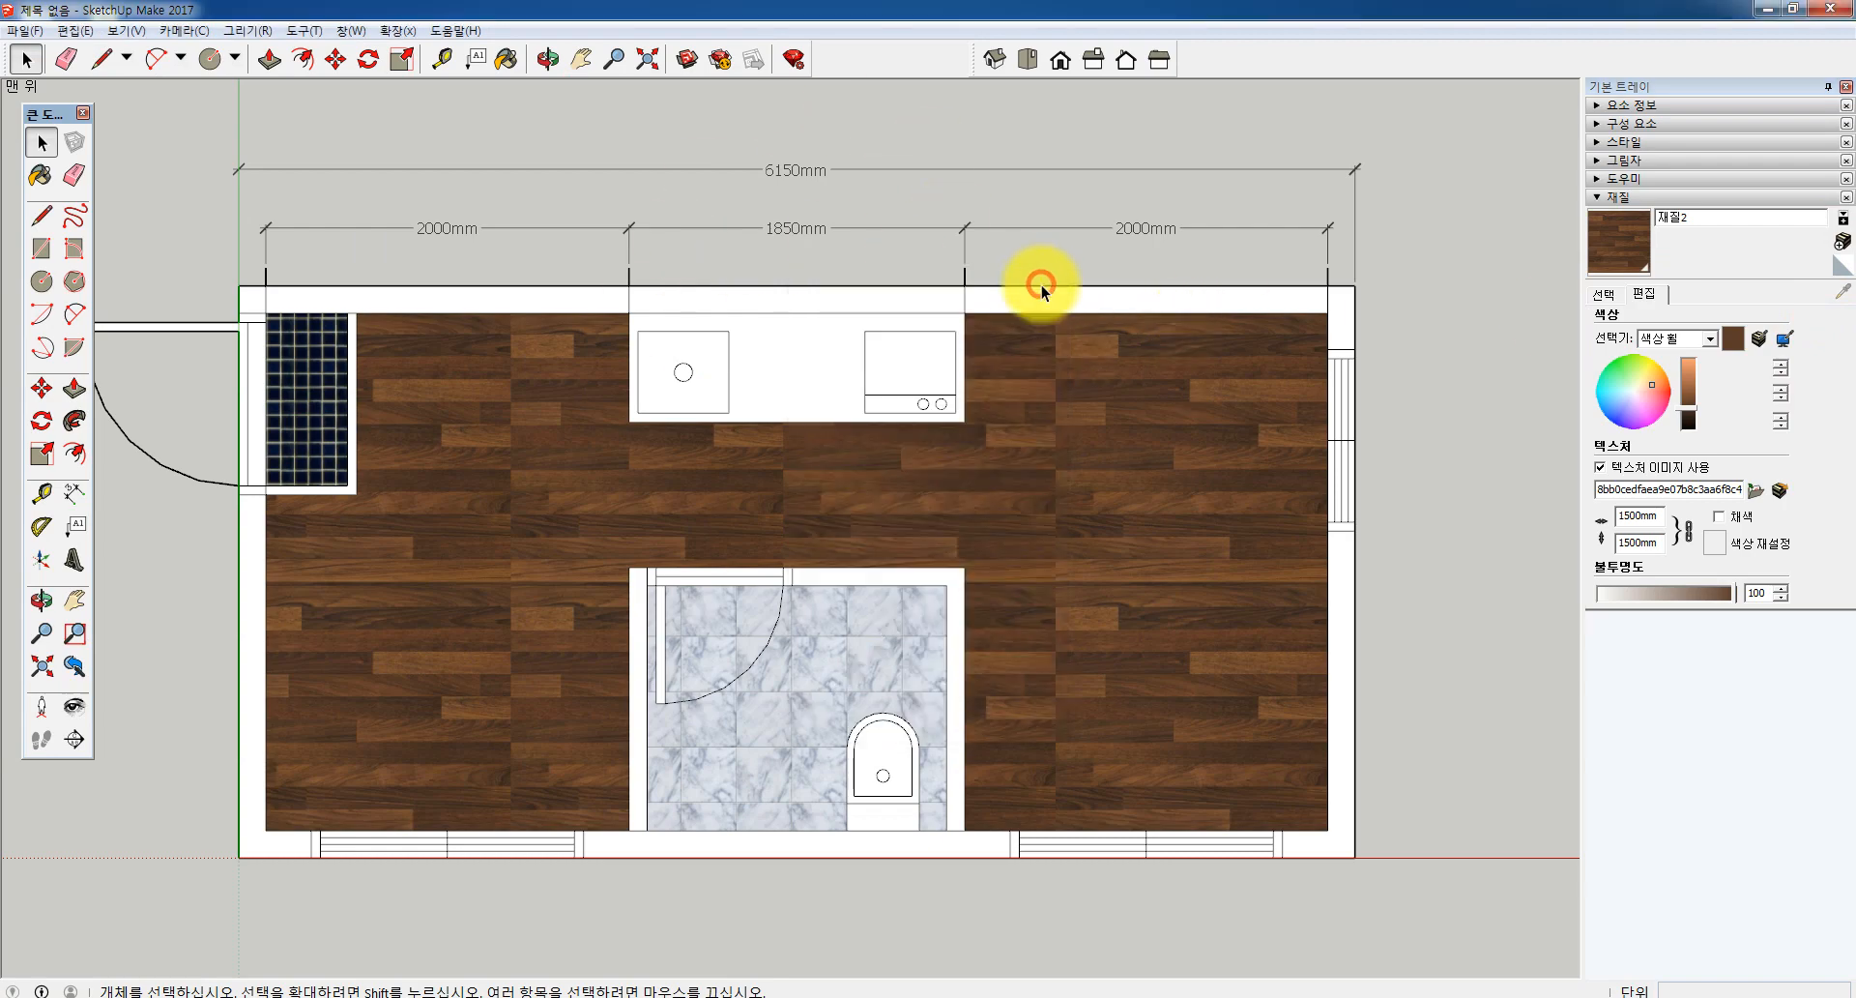
# Starting from the default material, create a new material with flooring 01.jpg from the desktop as its texture image
pyautogui.click(1840, 267)
pyautogui.click(1841, 263)
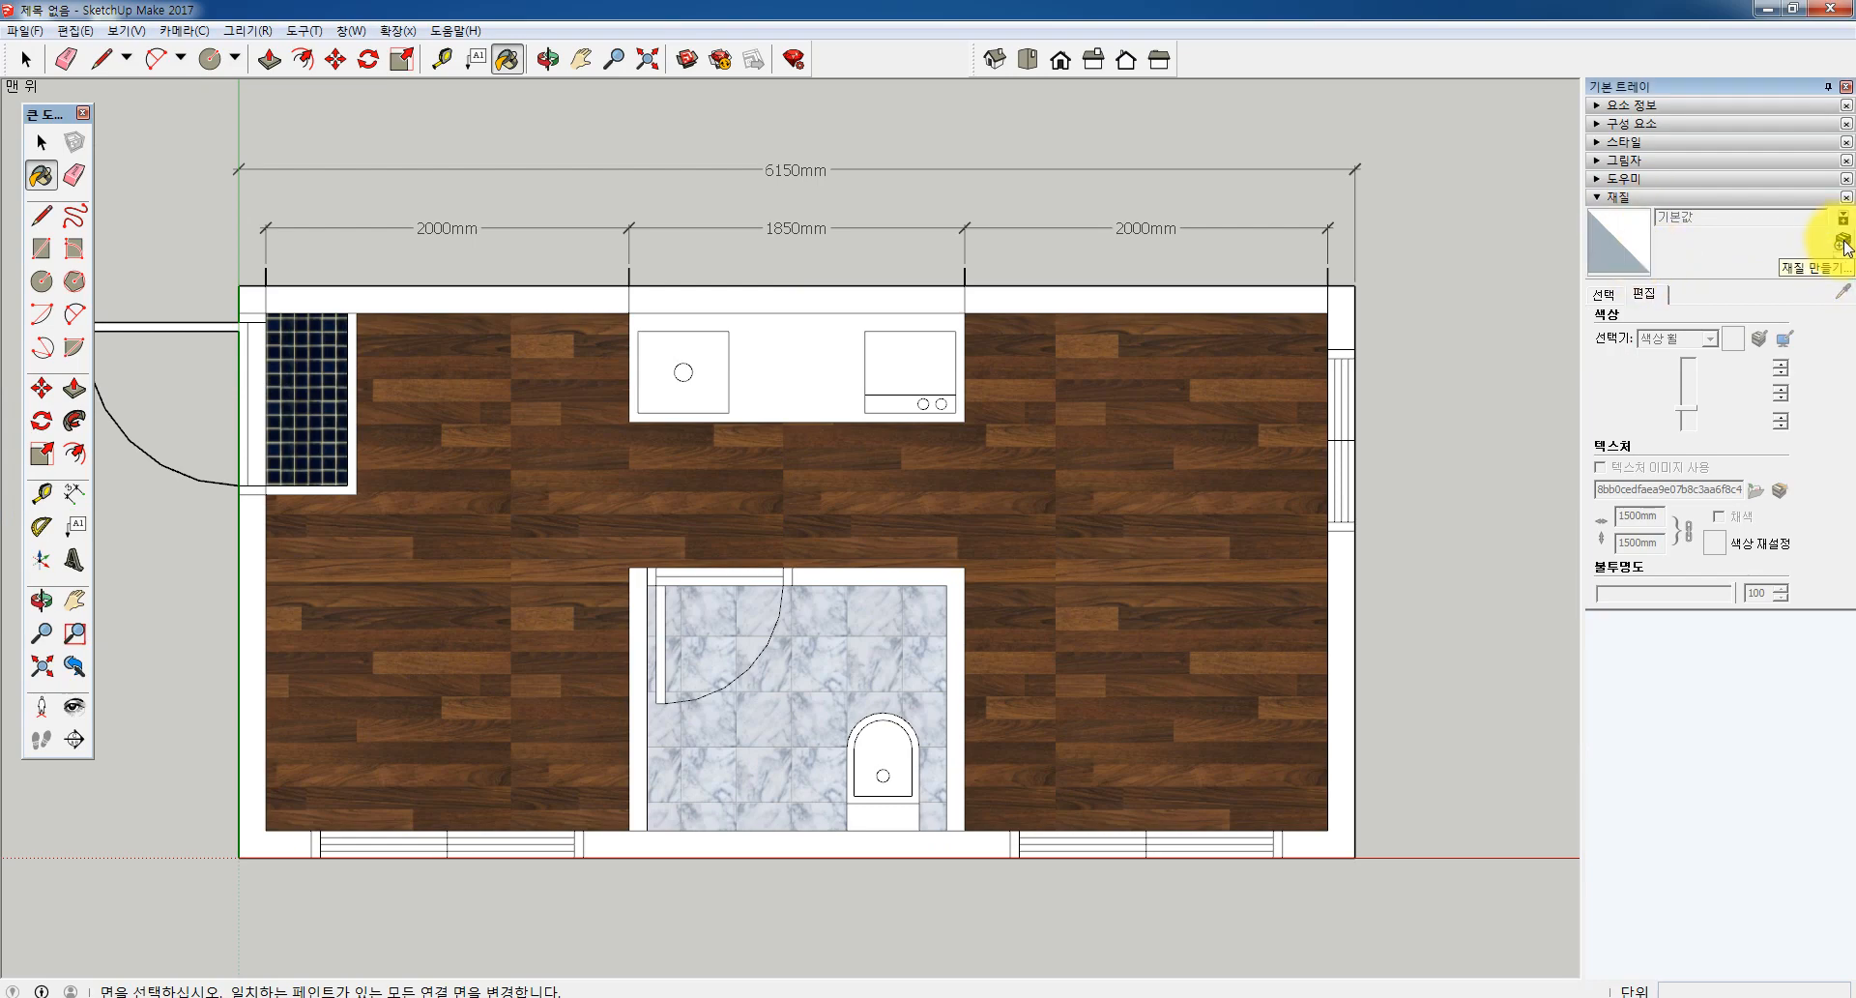
pyautogui.click(1845, 248)
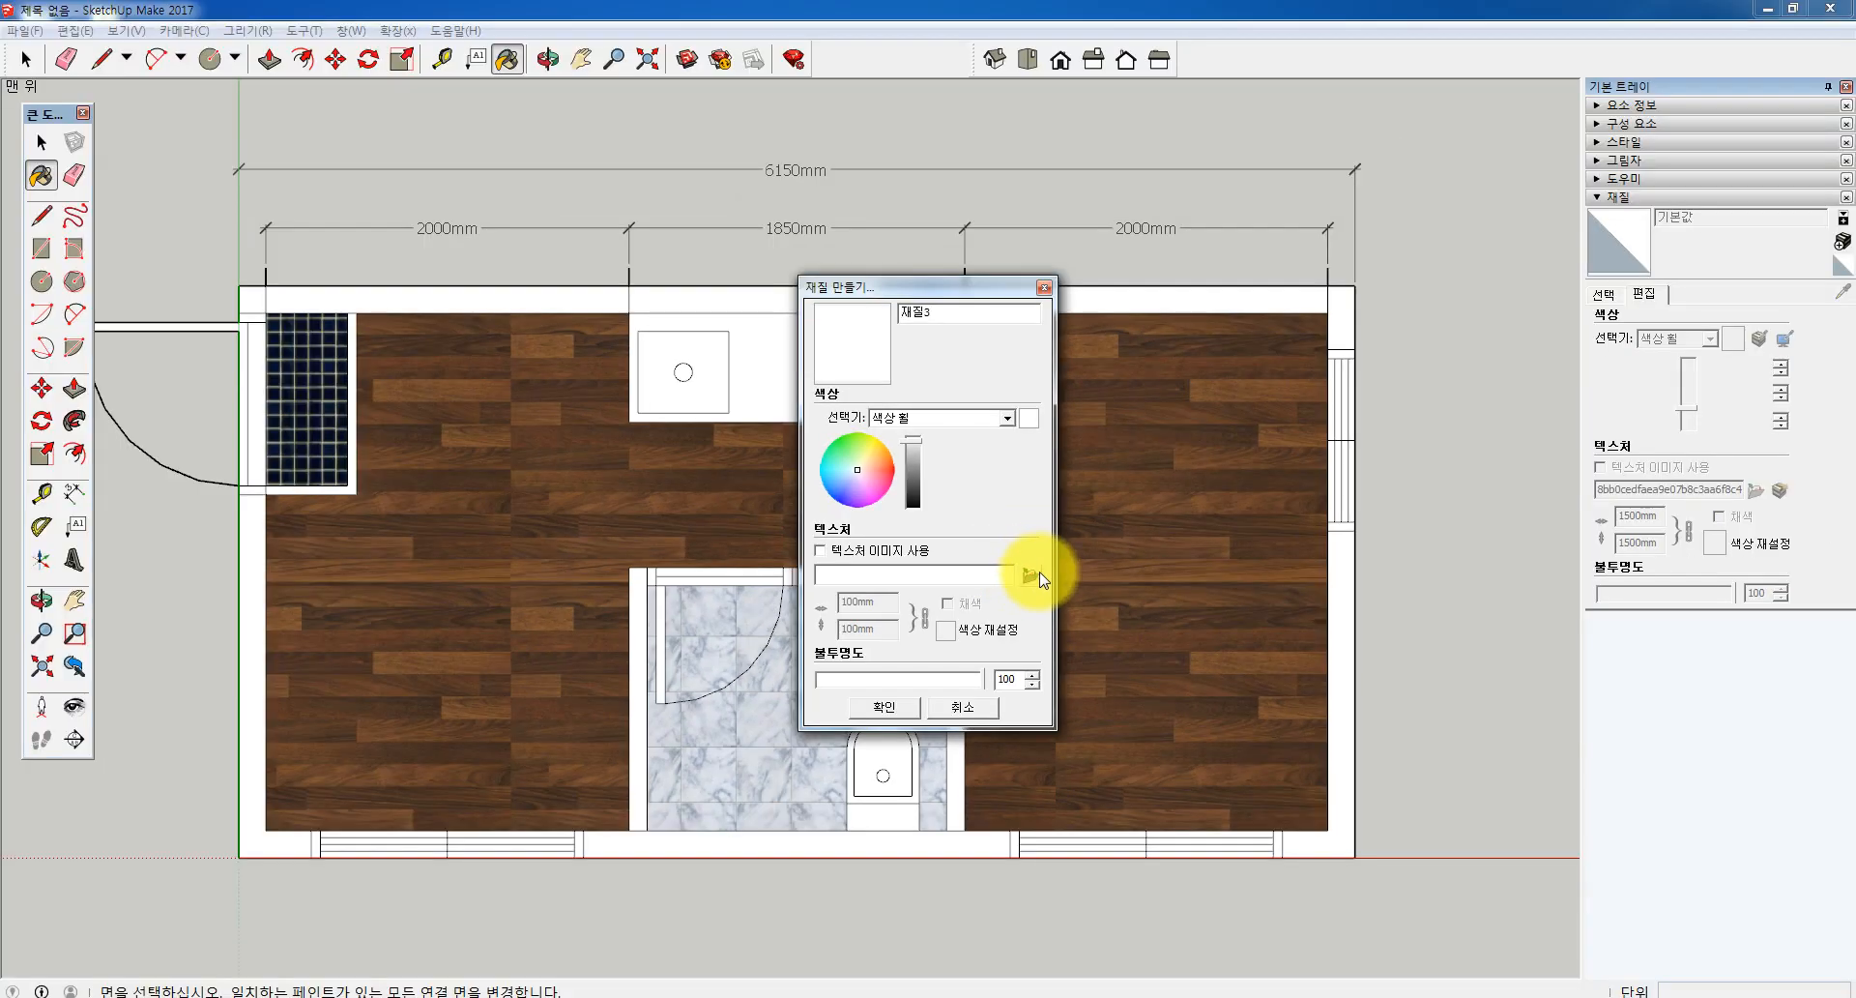
pyautogui.click(1031, 588)
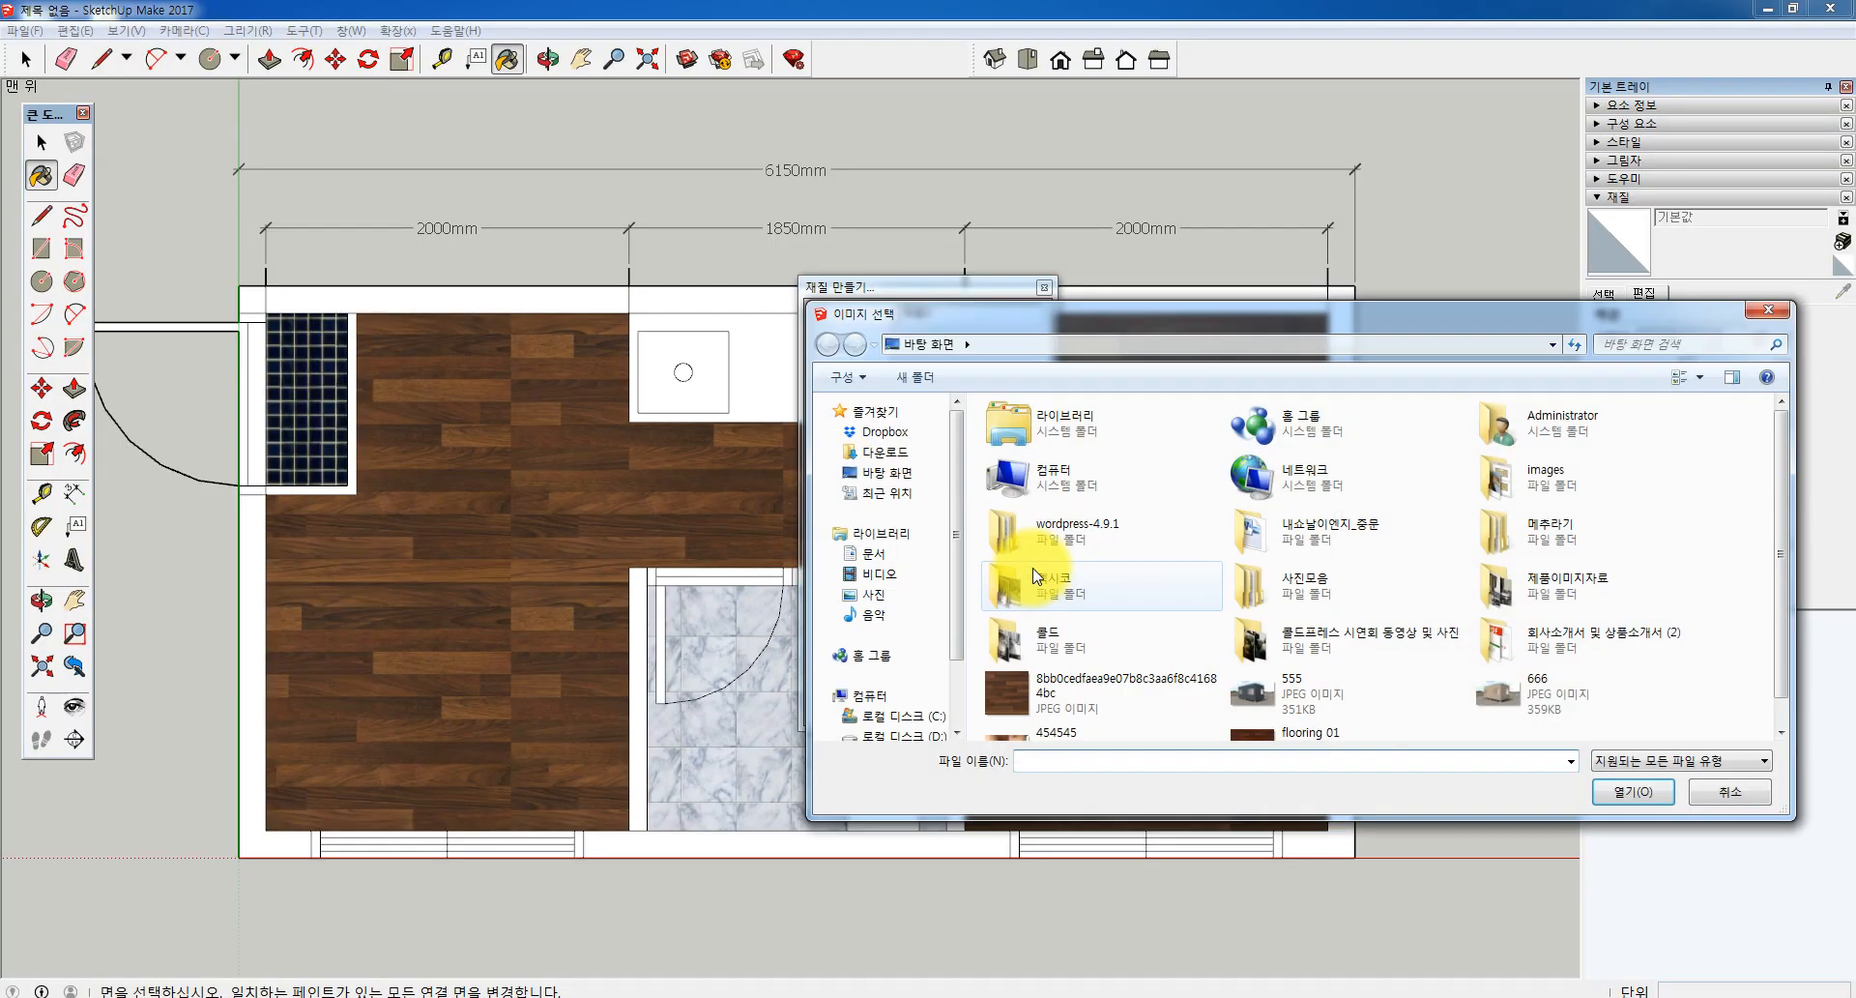
pyautogui.click(904, 474)
pyautogui.moveTo(1782, 558); pyautogui.dragTo(1811, 640)
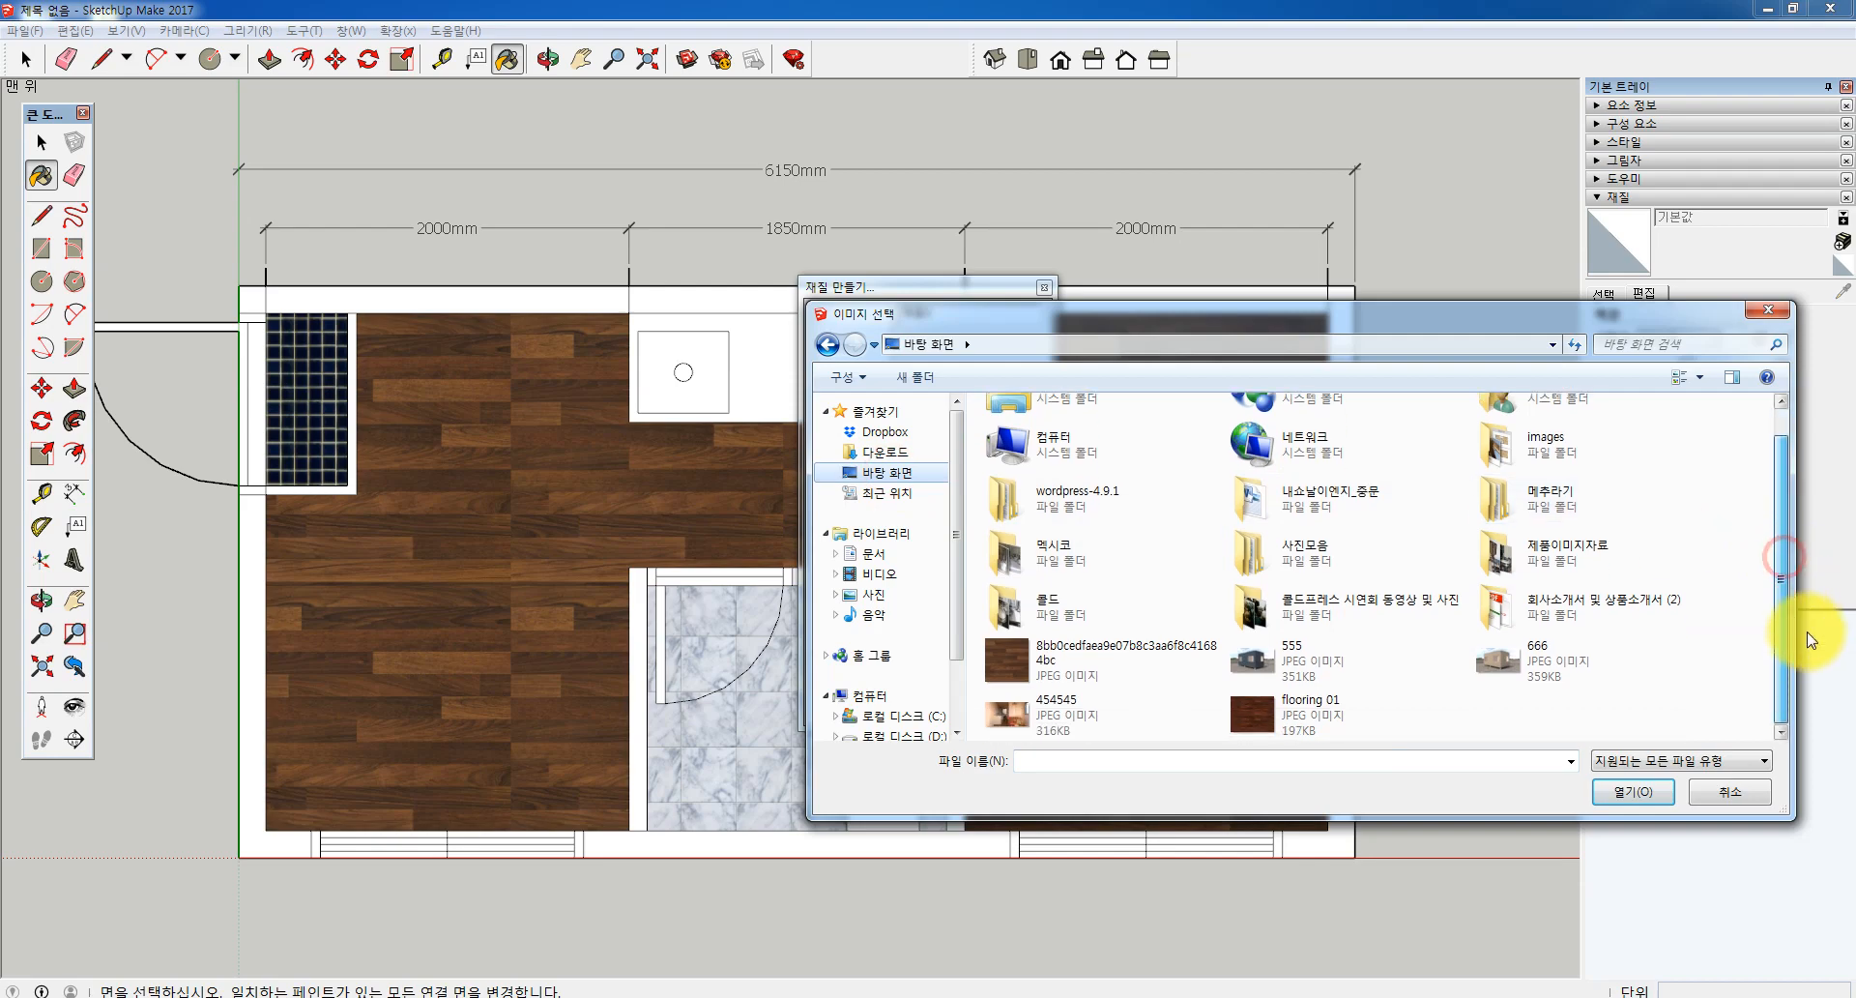
pyautogui.doubleClick(1307, 708)
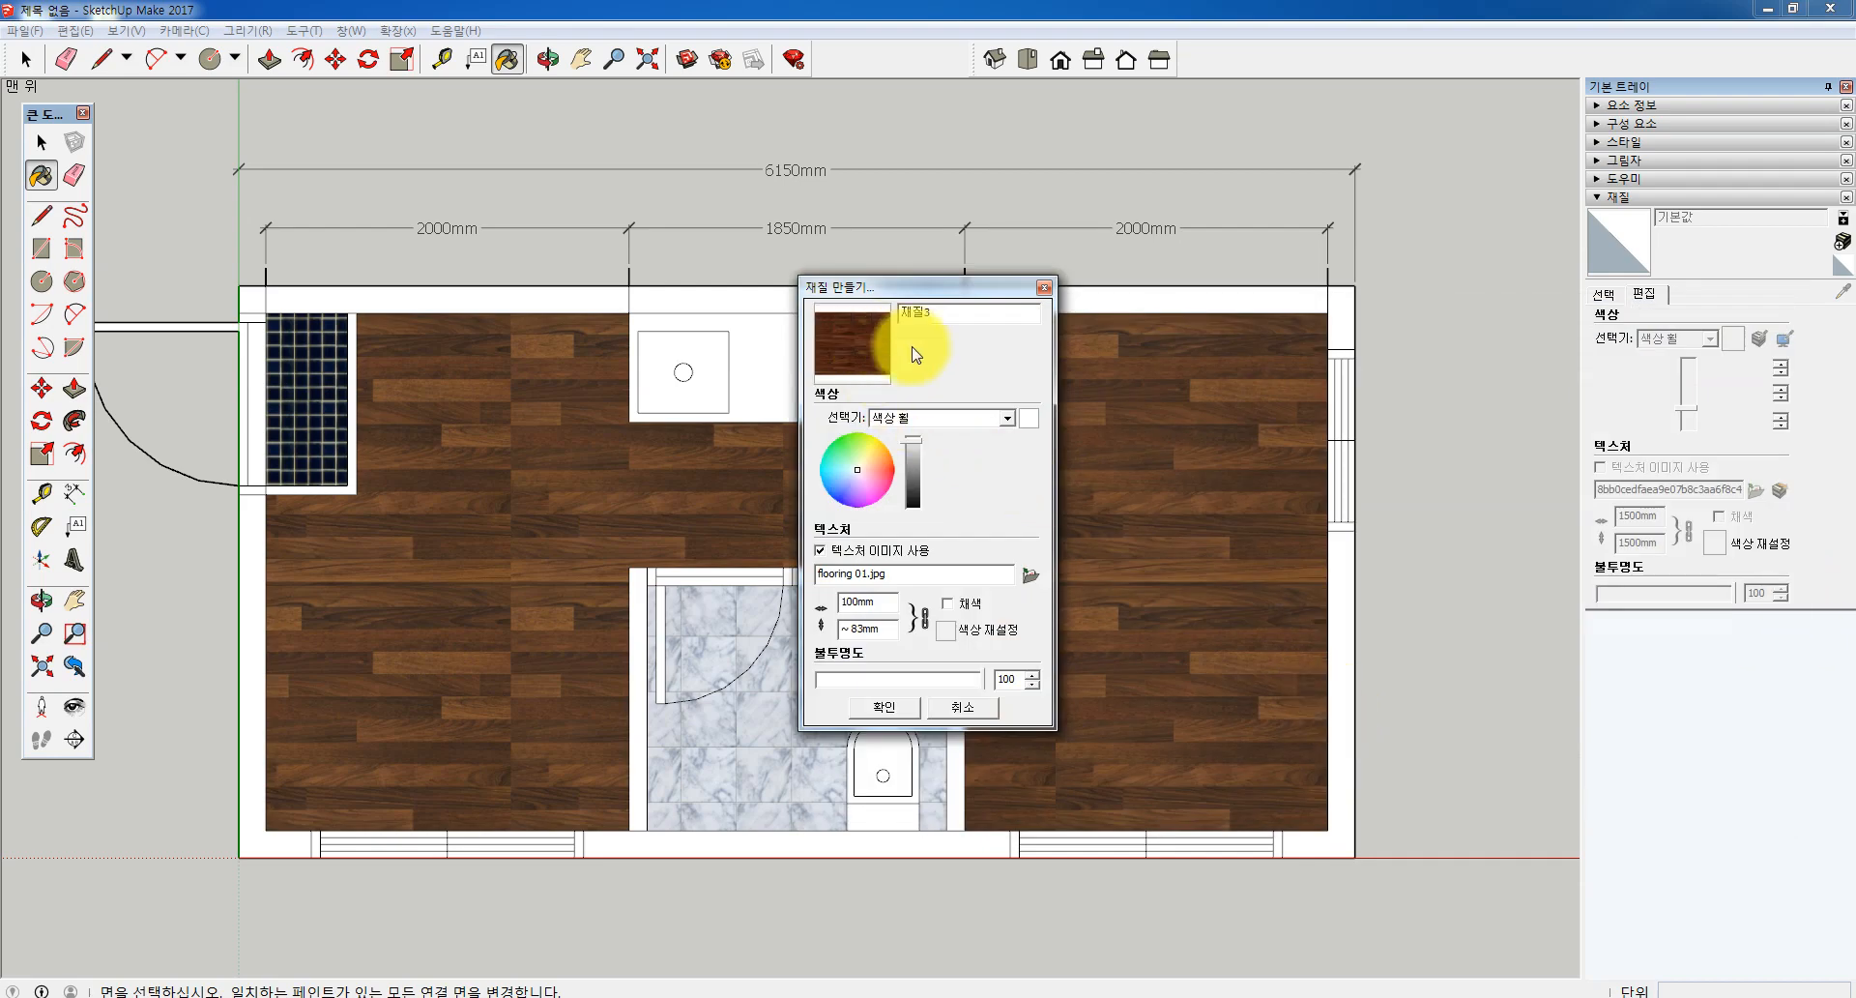
pyautogui.click(879, 710)
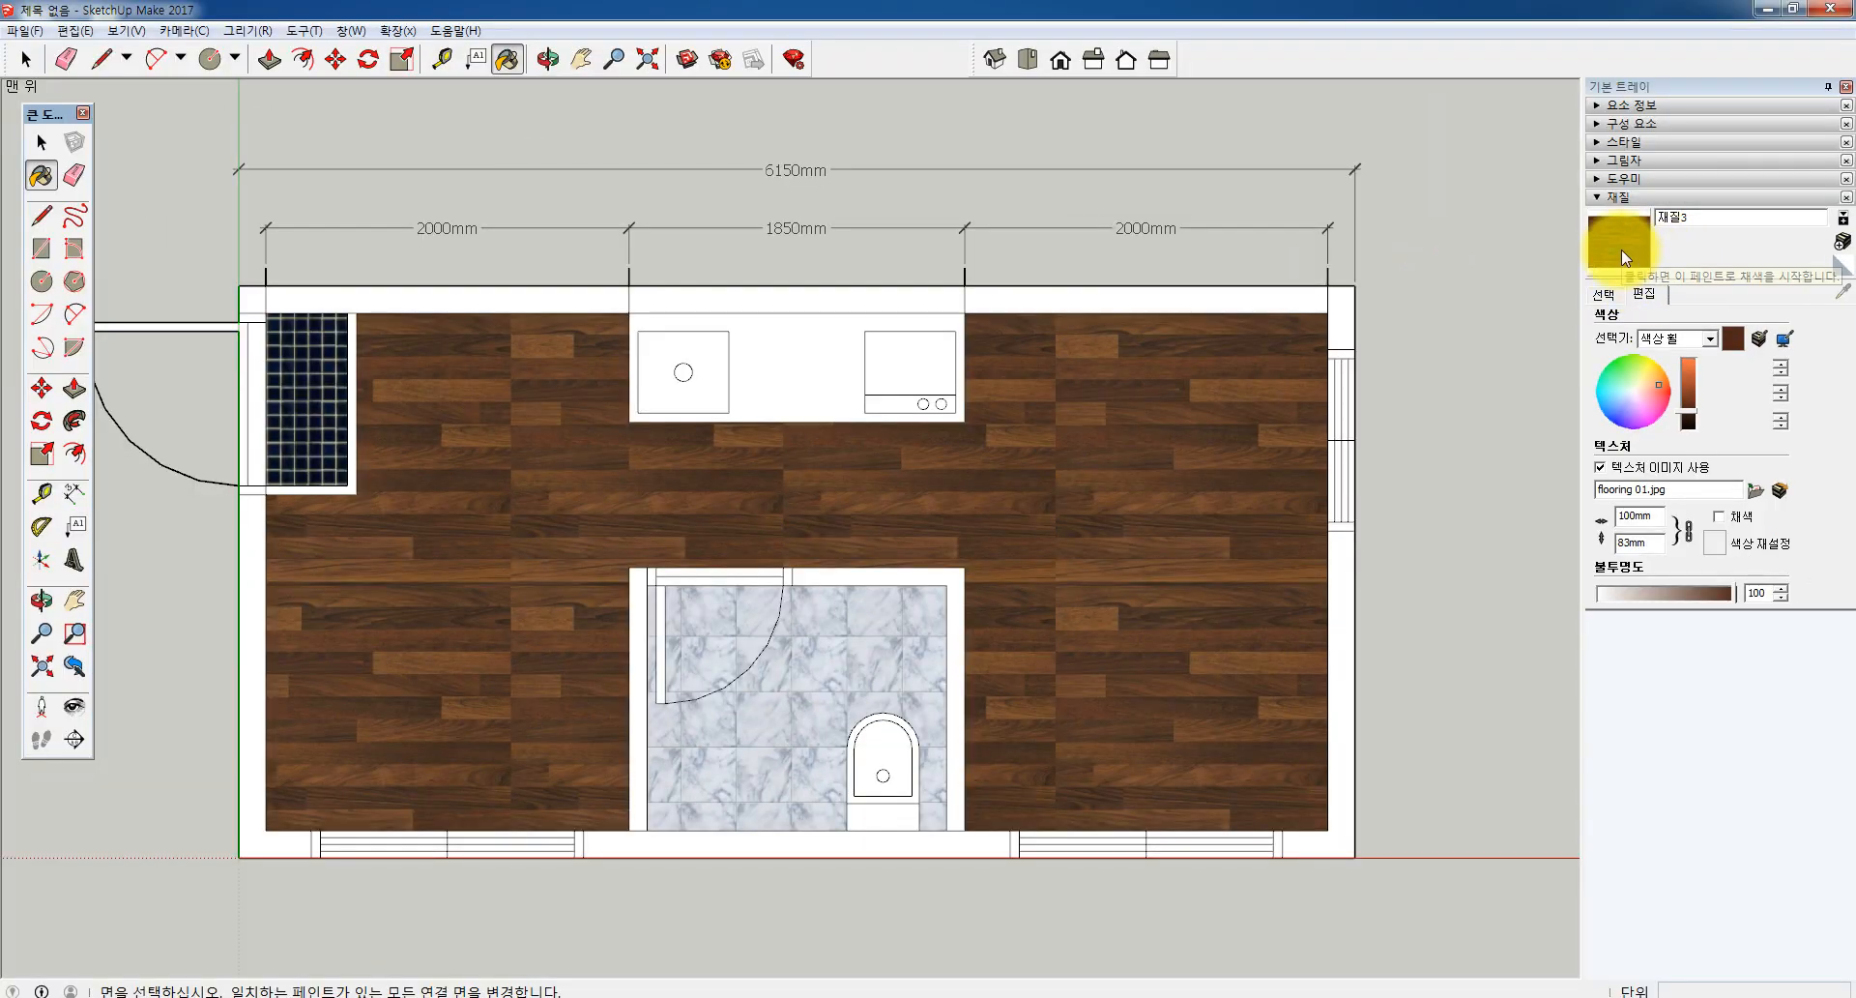
# Paint the room floor with the new flooring 01 material and inspect the texture up close
pyautogui.click(1526, 238)
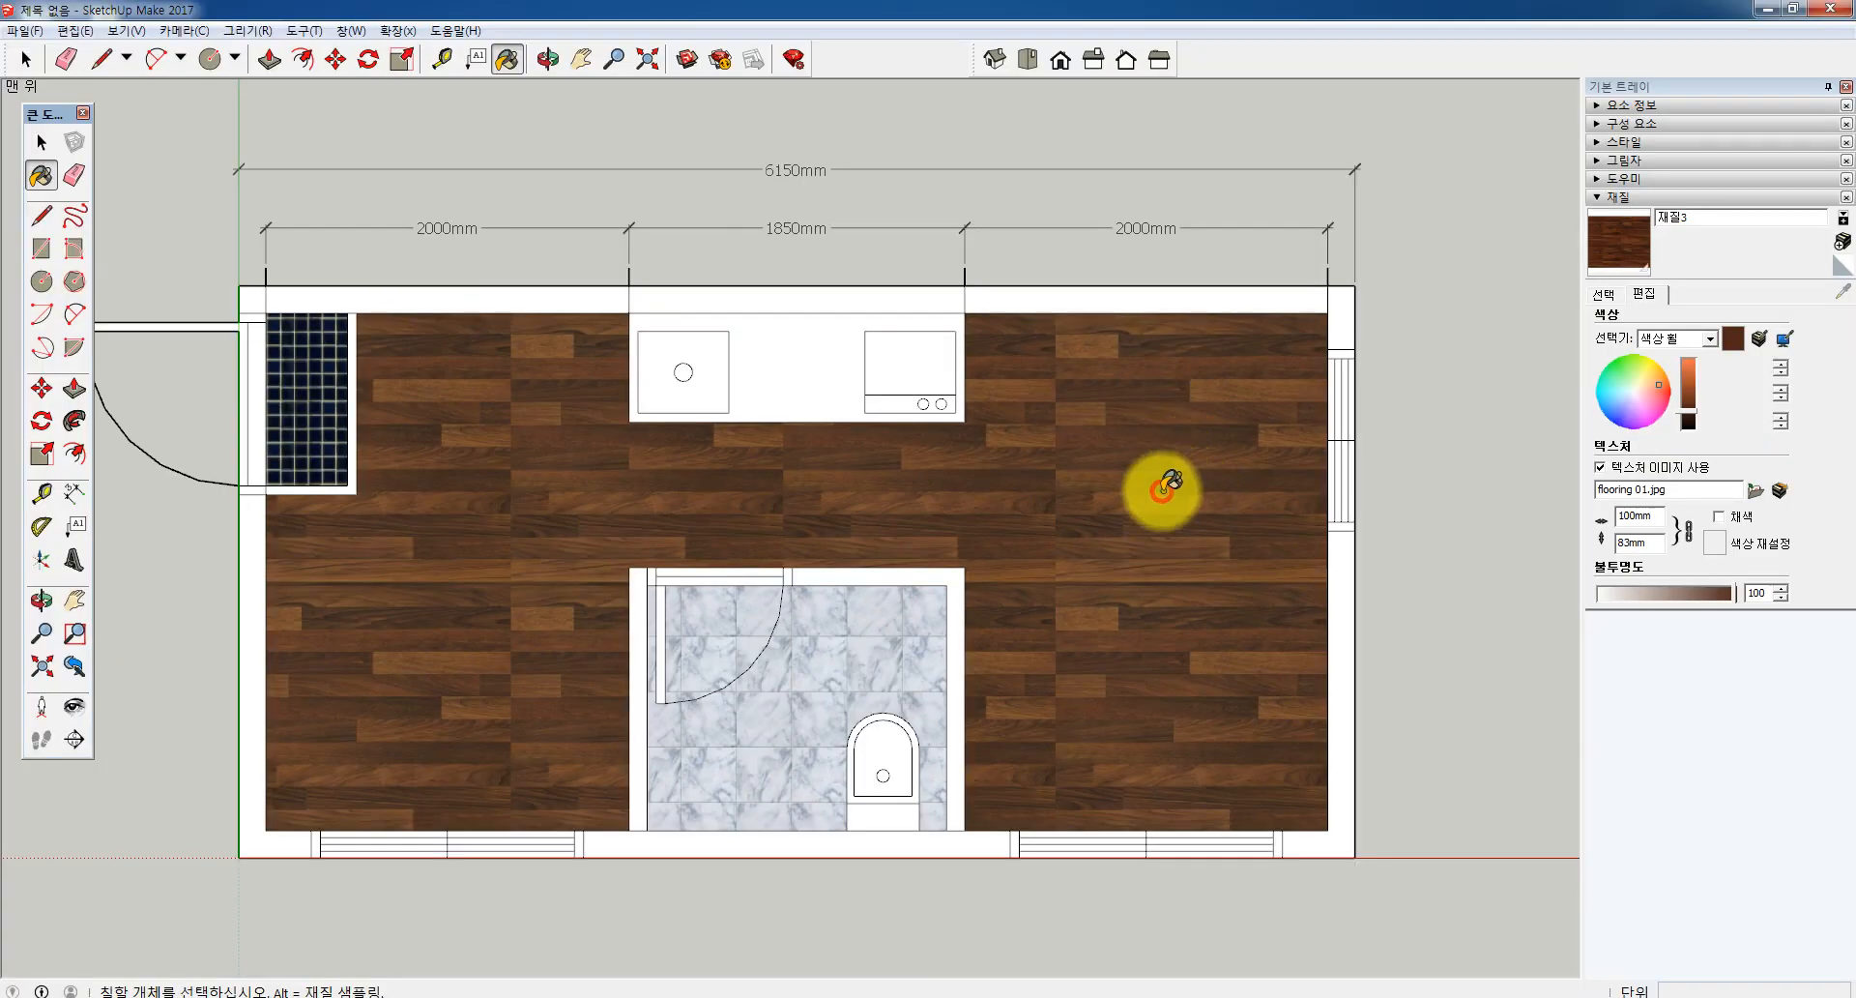
pyautogui.click(1164, 489)
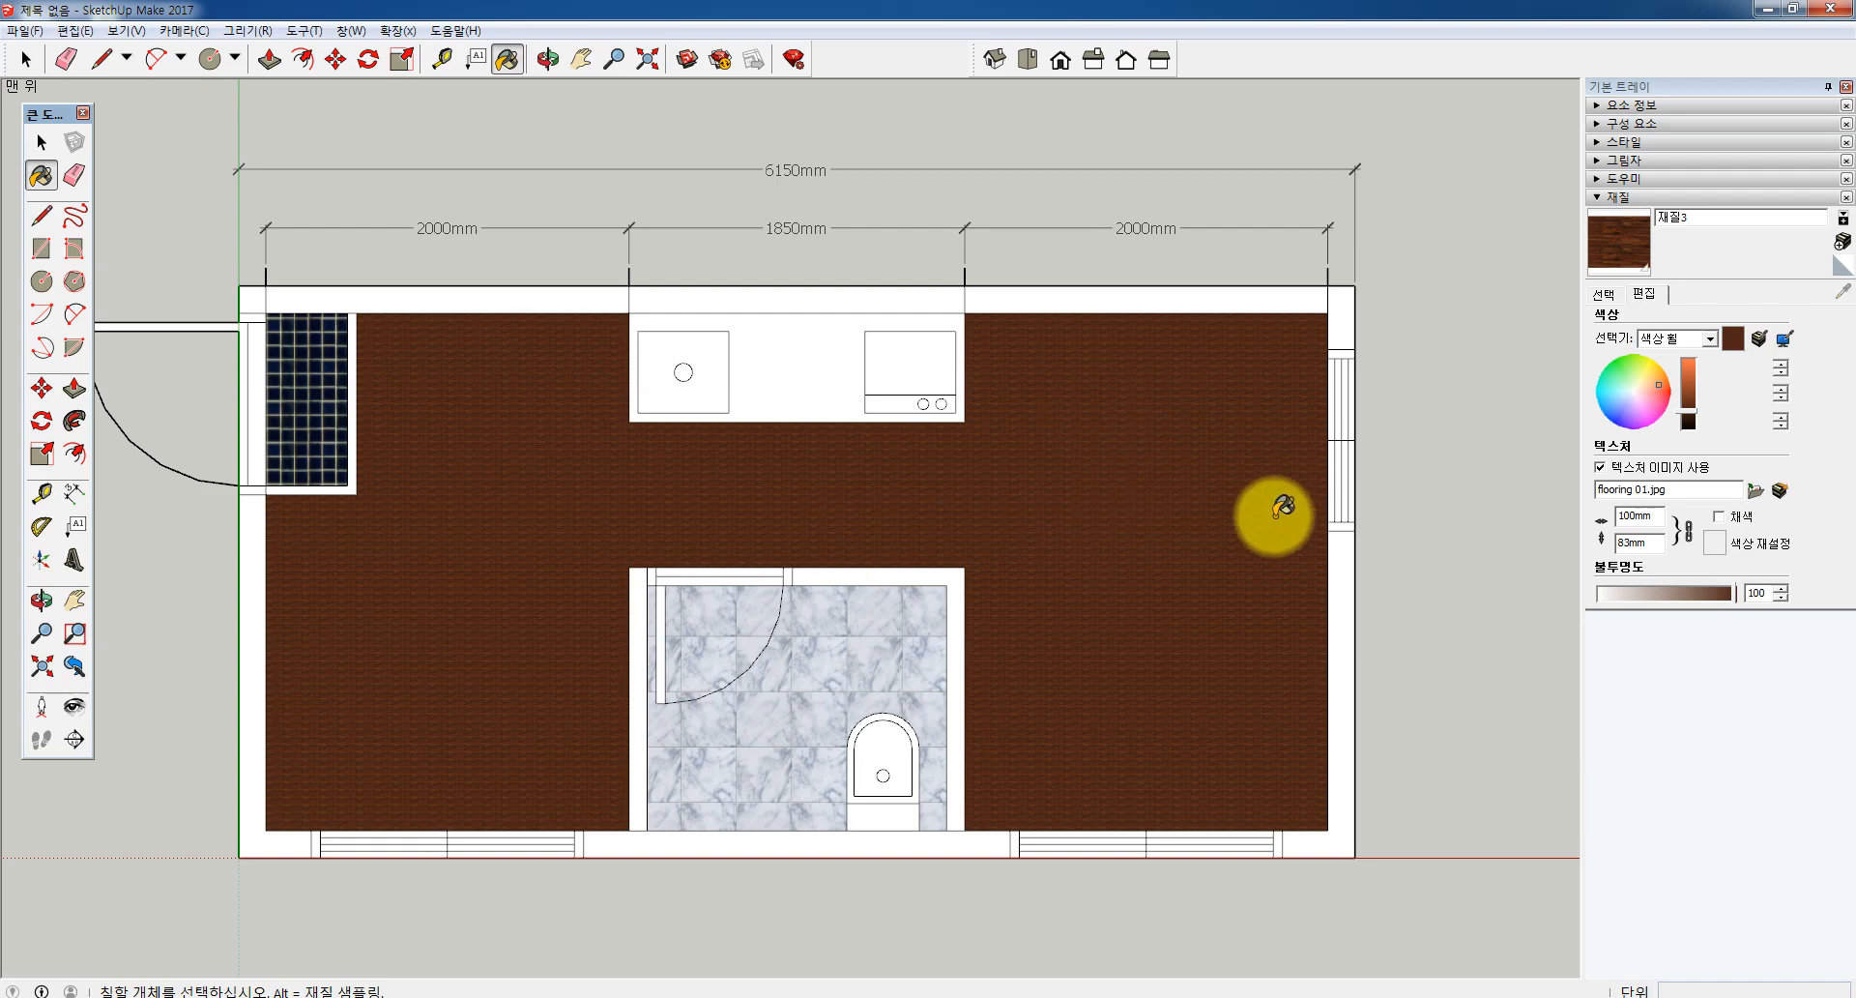
pyautogui.scroll(3, 1083, 479)
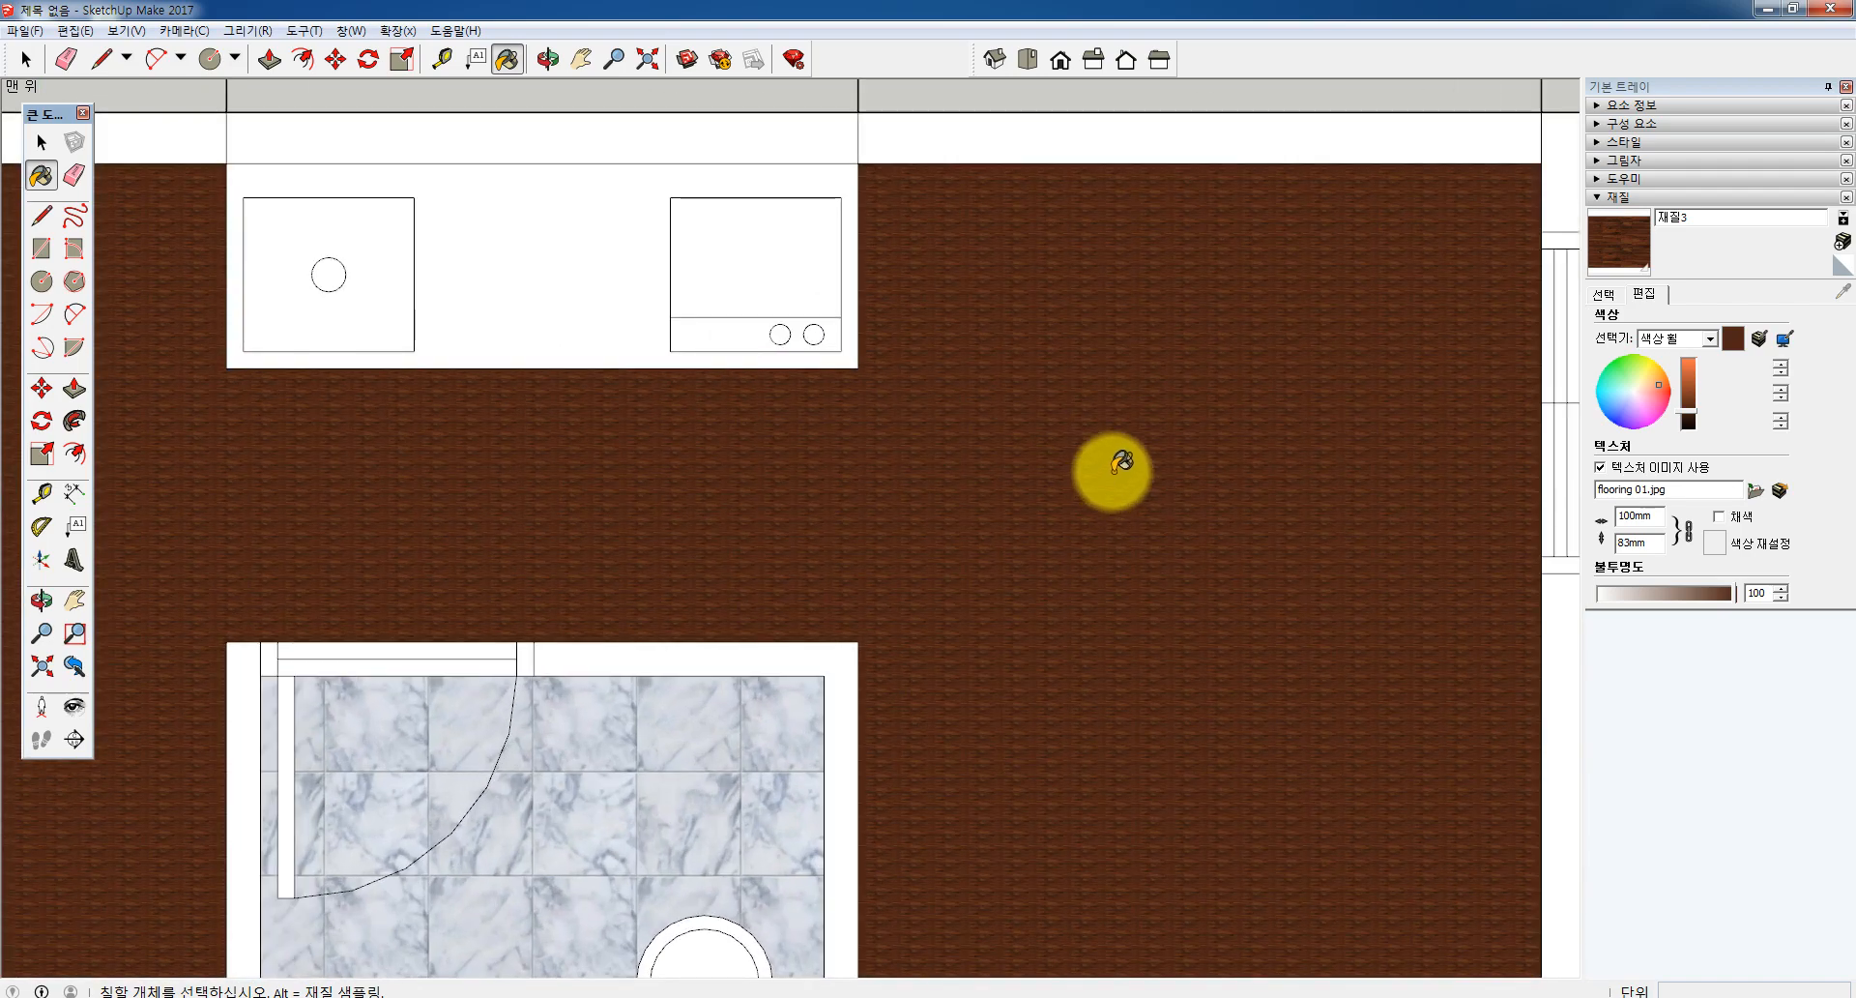
pyautogui.scroll(-1, 1107, 472)
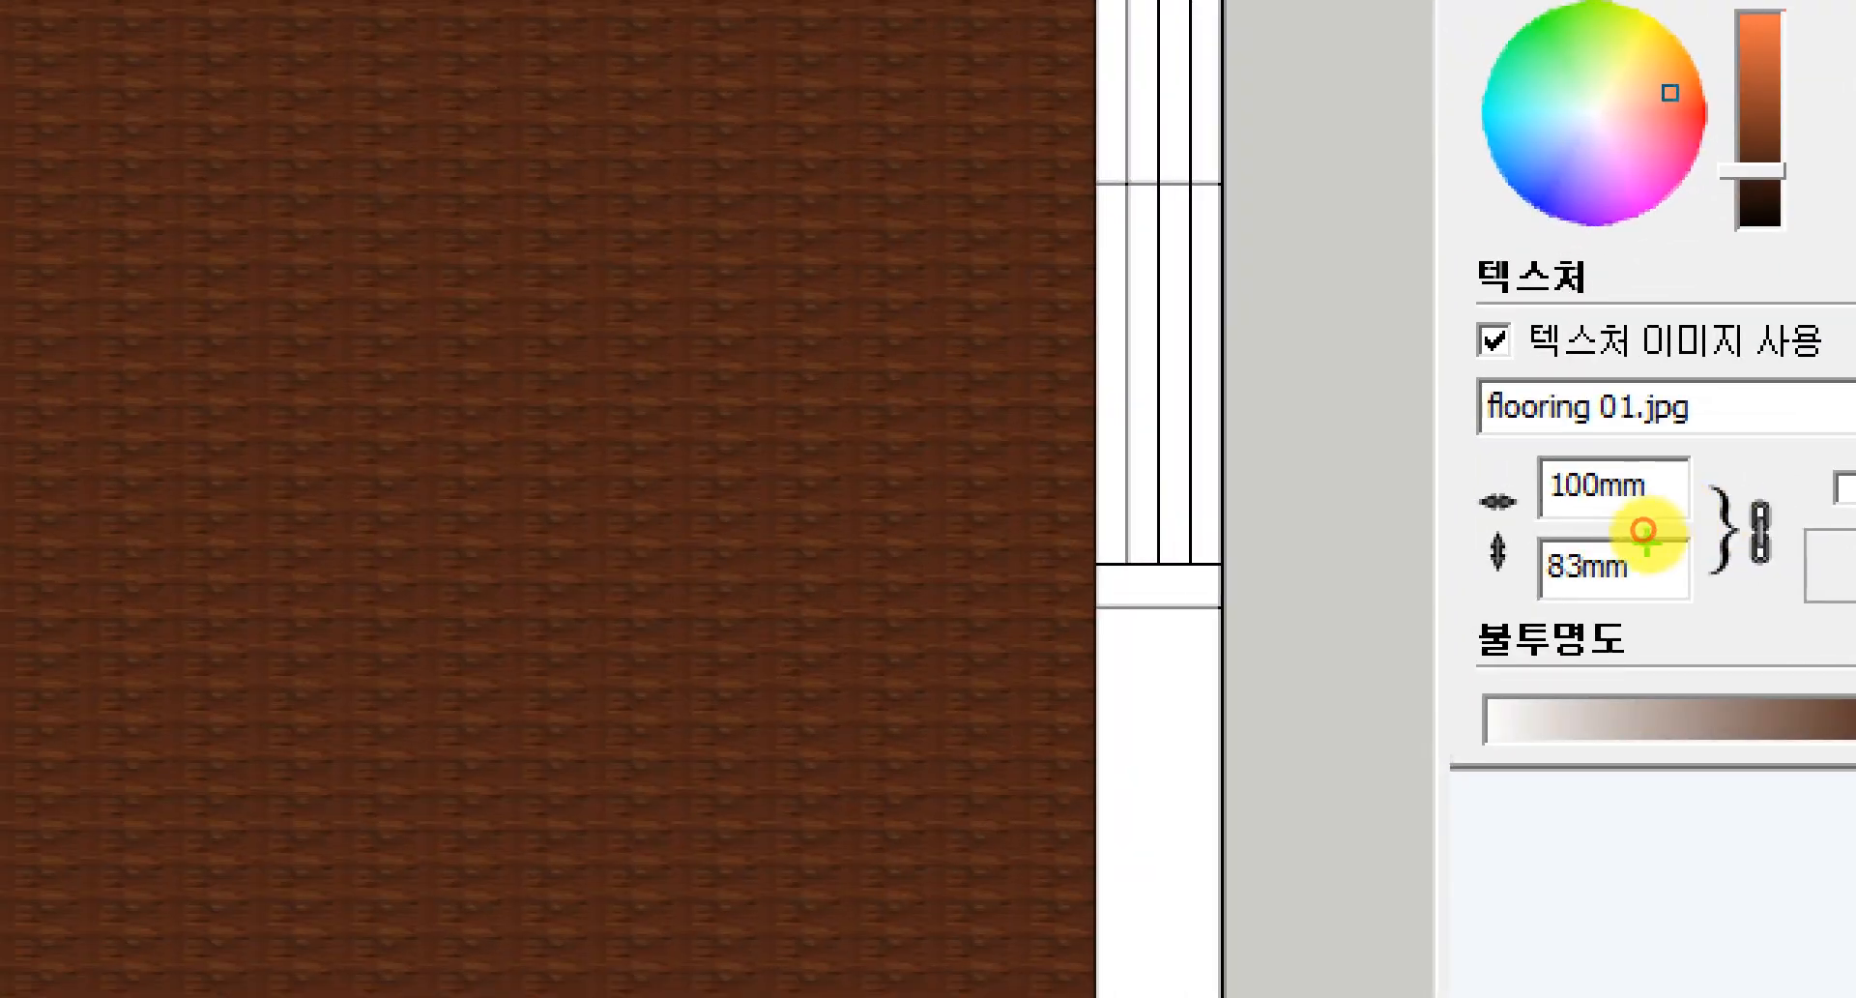
# Try texture widths of 1000 mm and 3000 mm for the flooring material, keeping the proportions linked
pyautogui.moveTo(1607, 545)
pyautogui.mouseDown()
pyautogui.moveTo(1671, 564)
pyautogui.moveTo(1587, 551)
pyautogui.moveTo(1644, 555)
pyautogui.mouseUp()
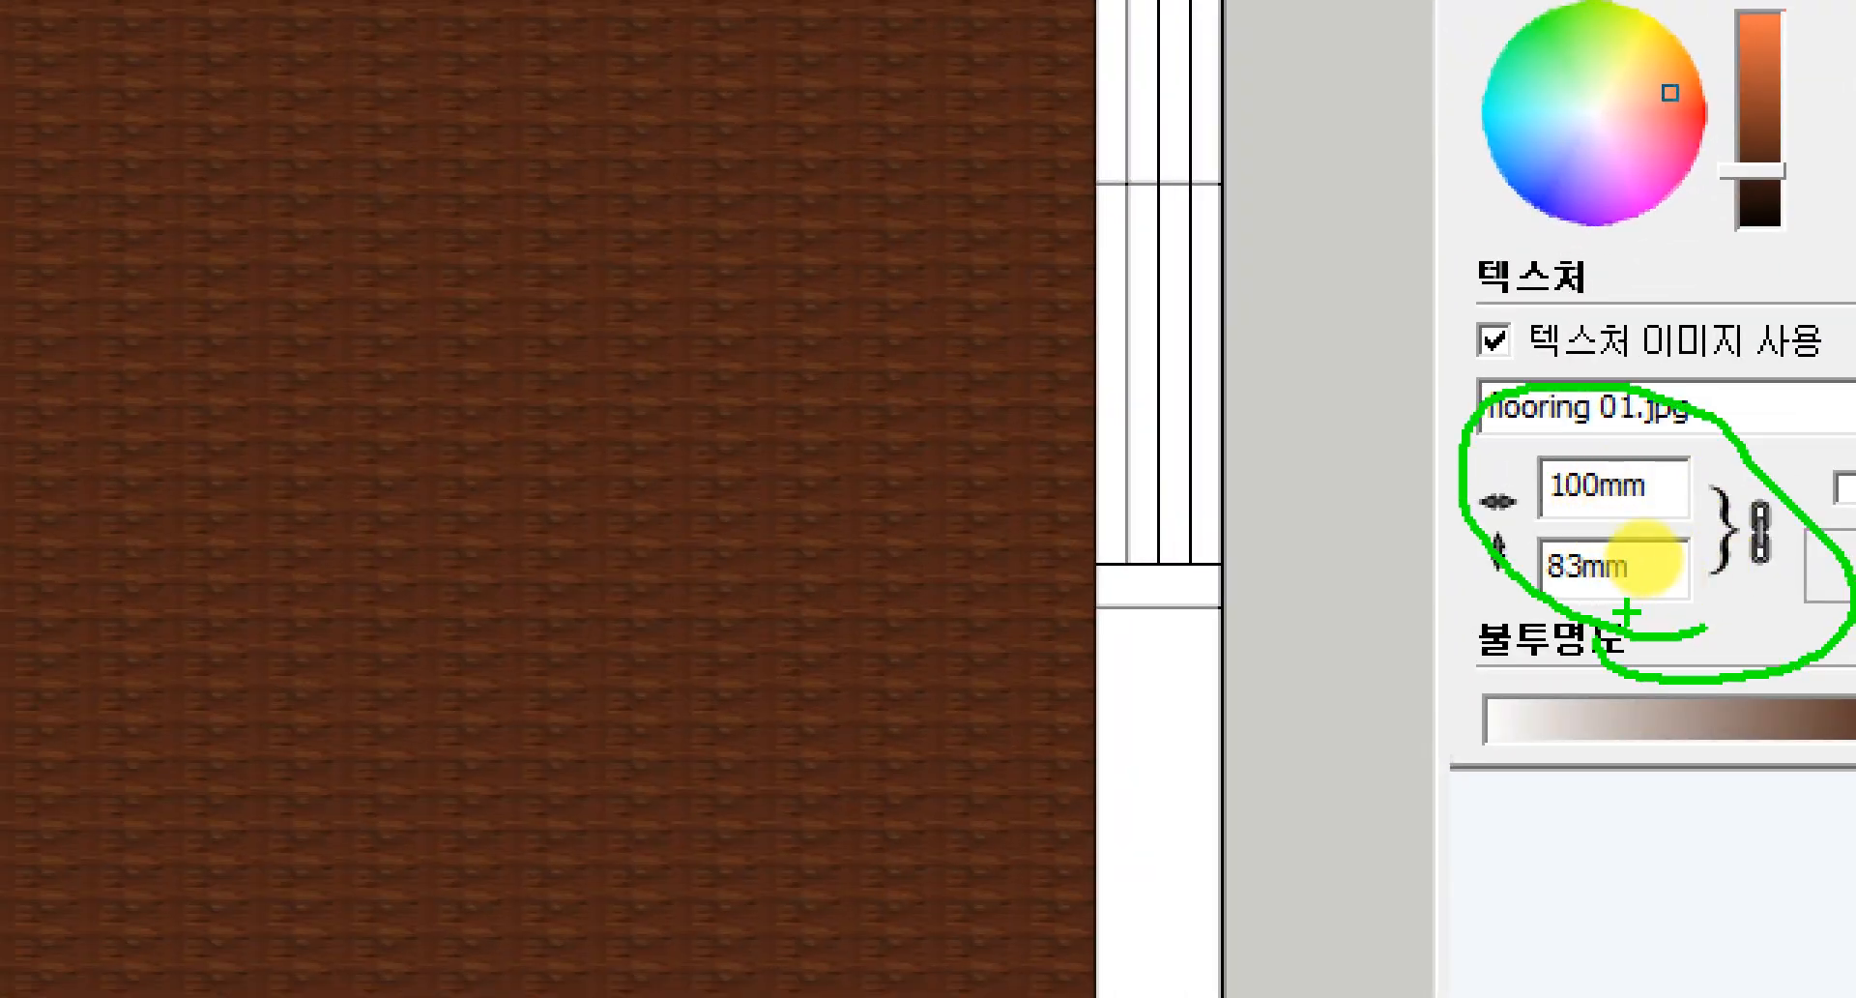
pyautogui.press('Escape')
pyautogui.click(1661, 515)
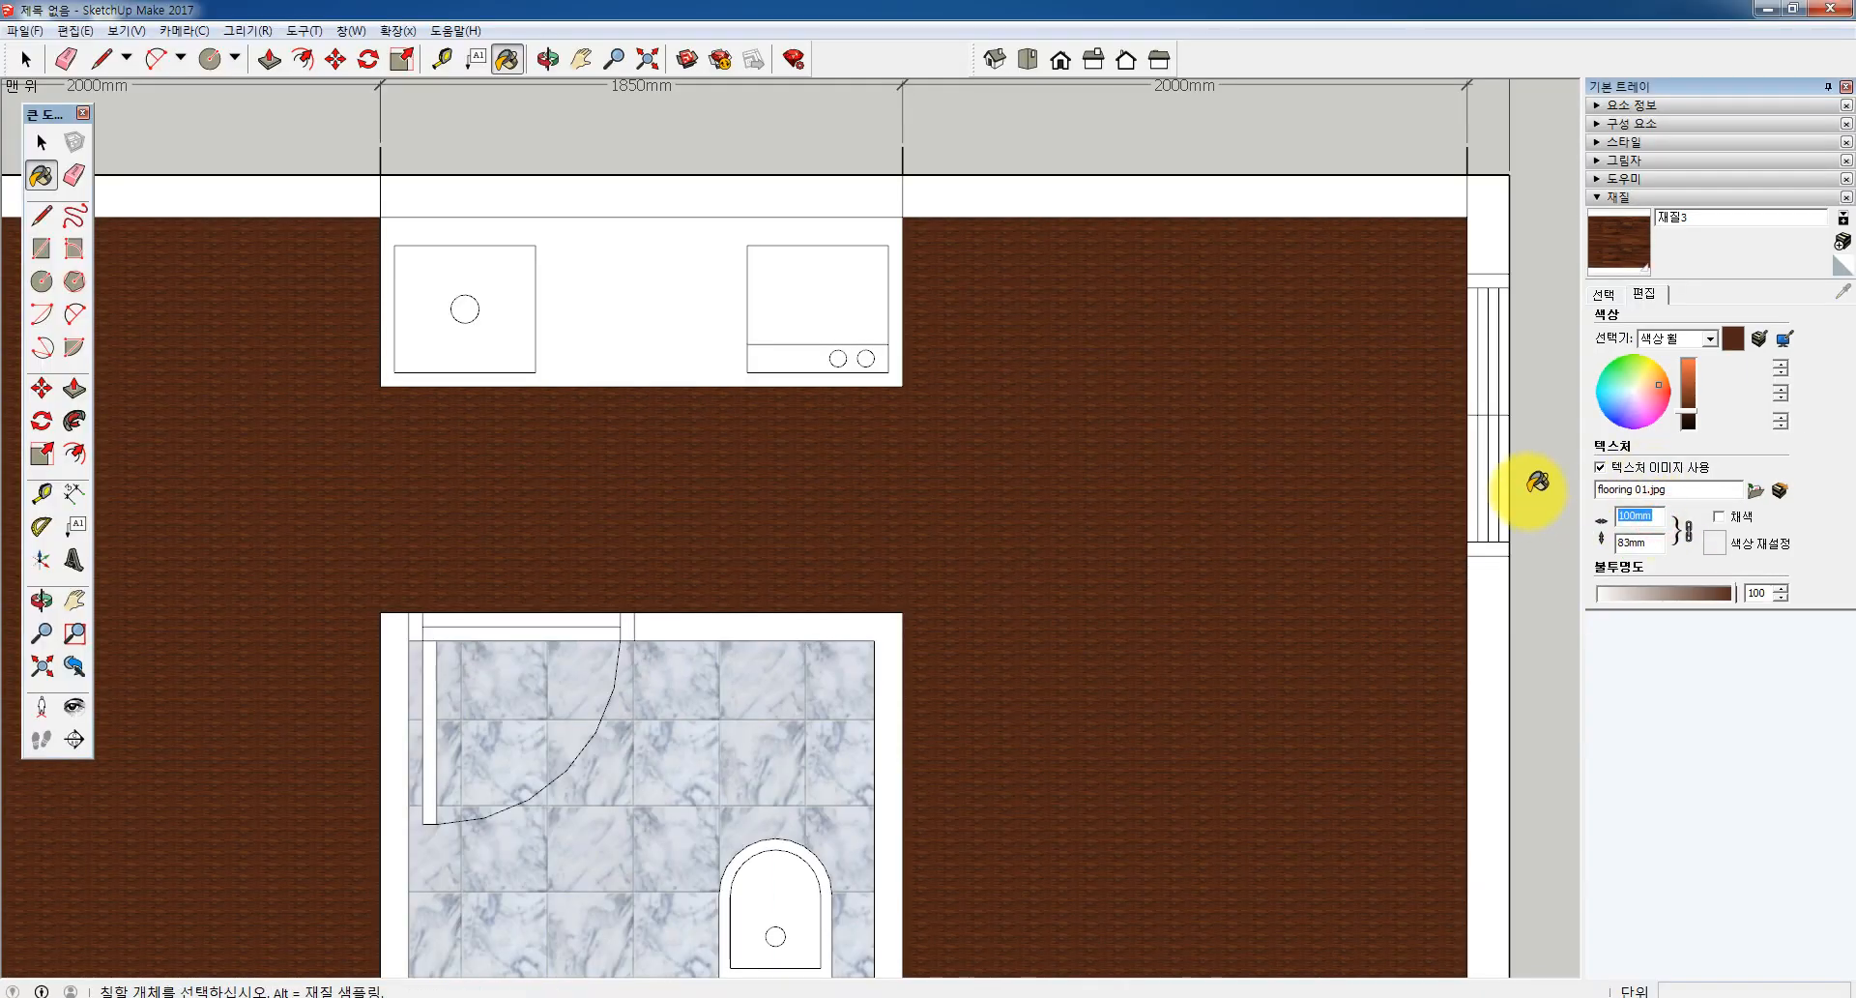
pyautogui.write('1000')
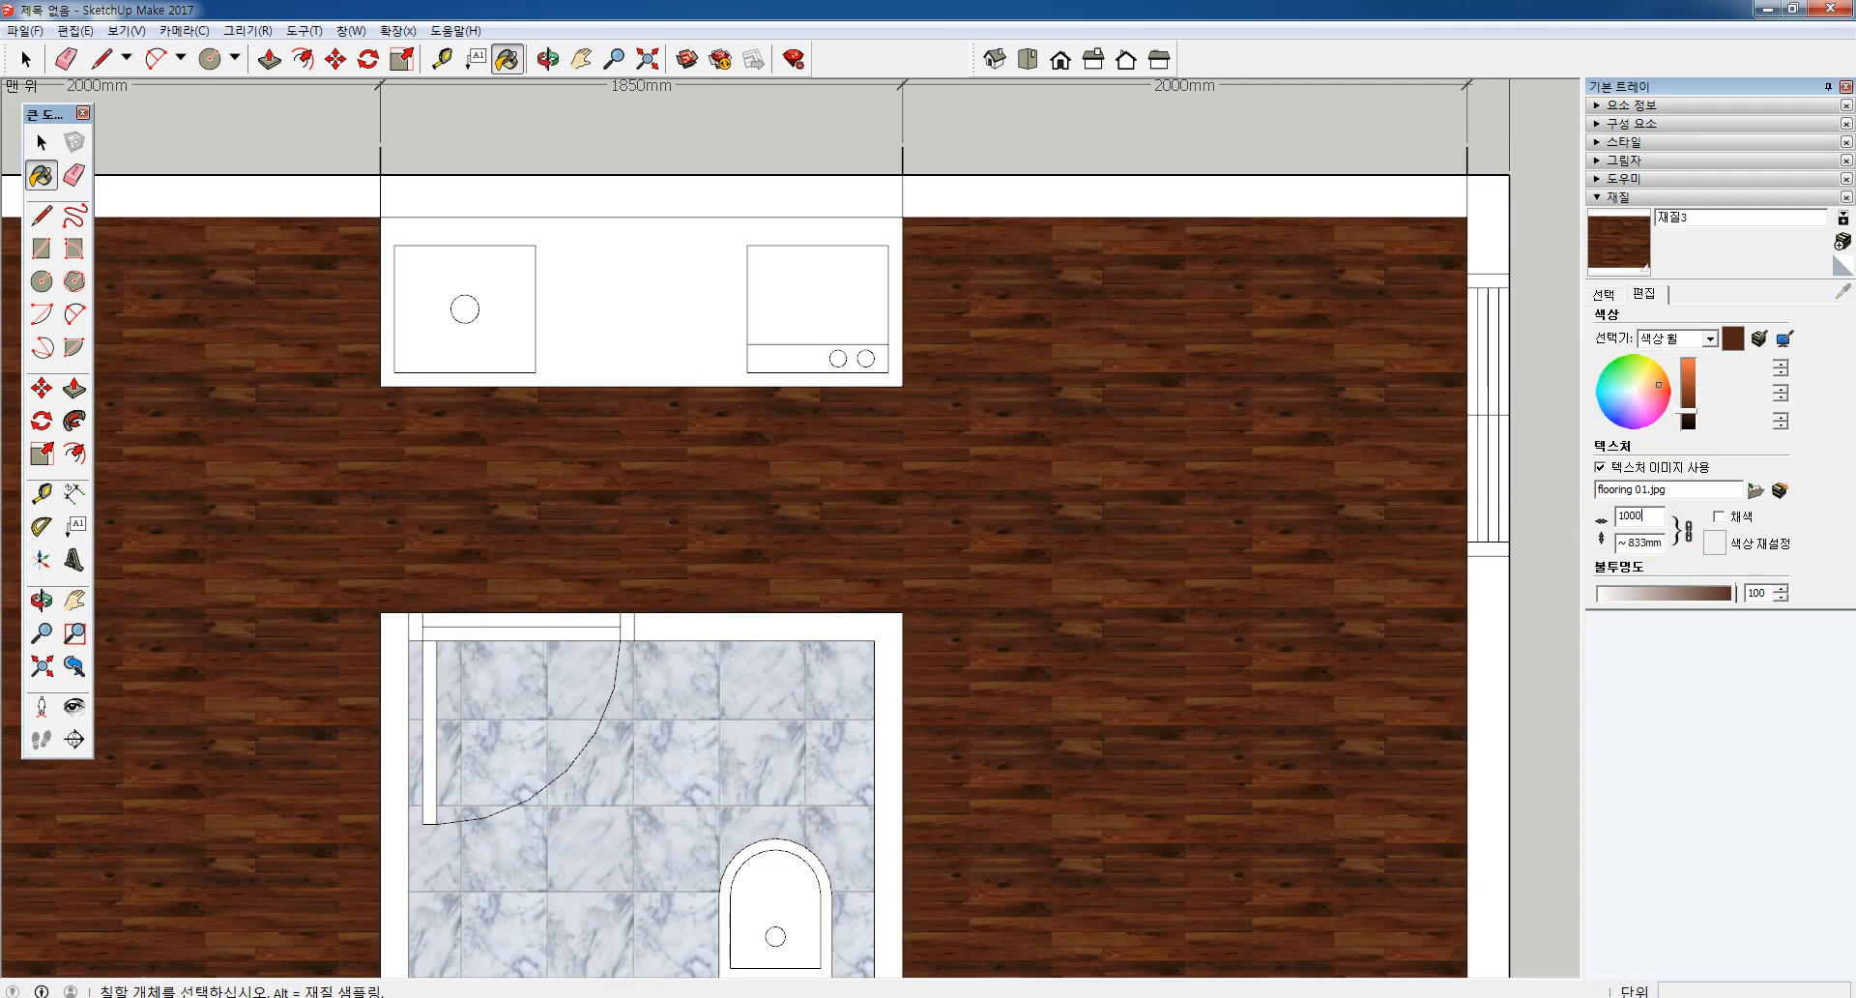
pyautogui.click(1641, 515)
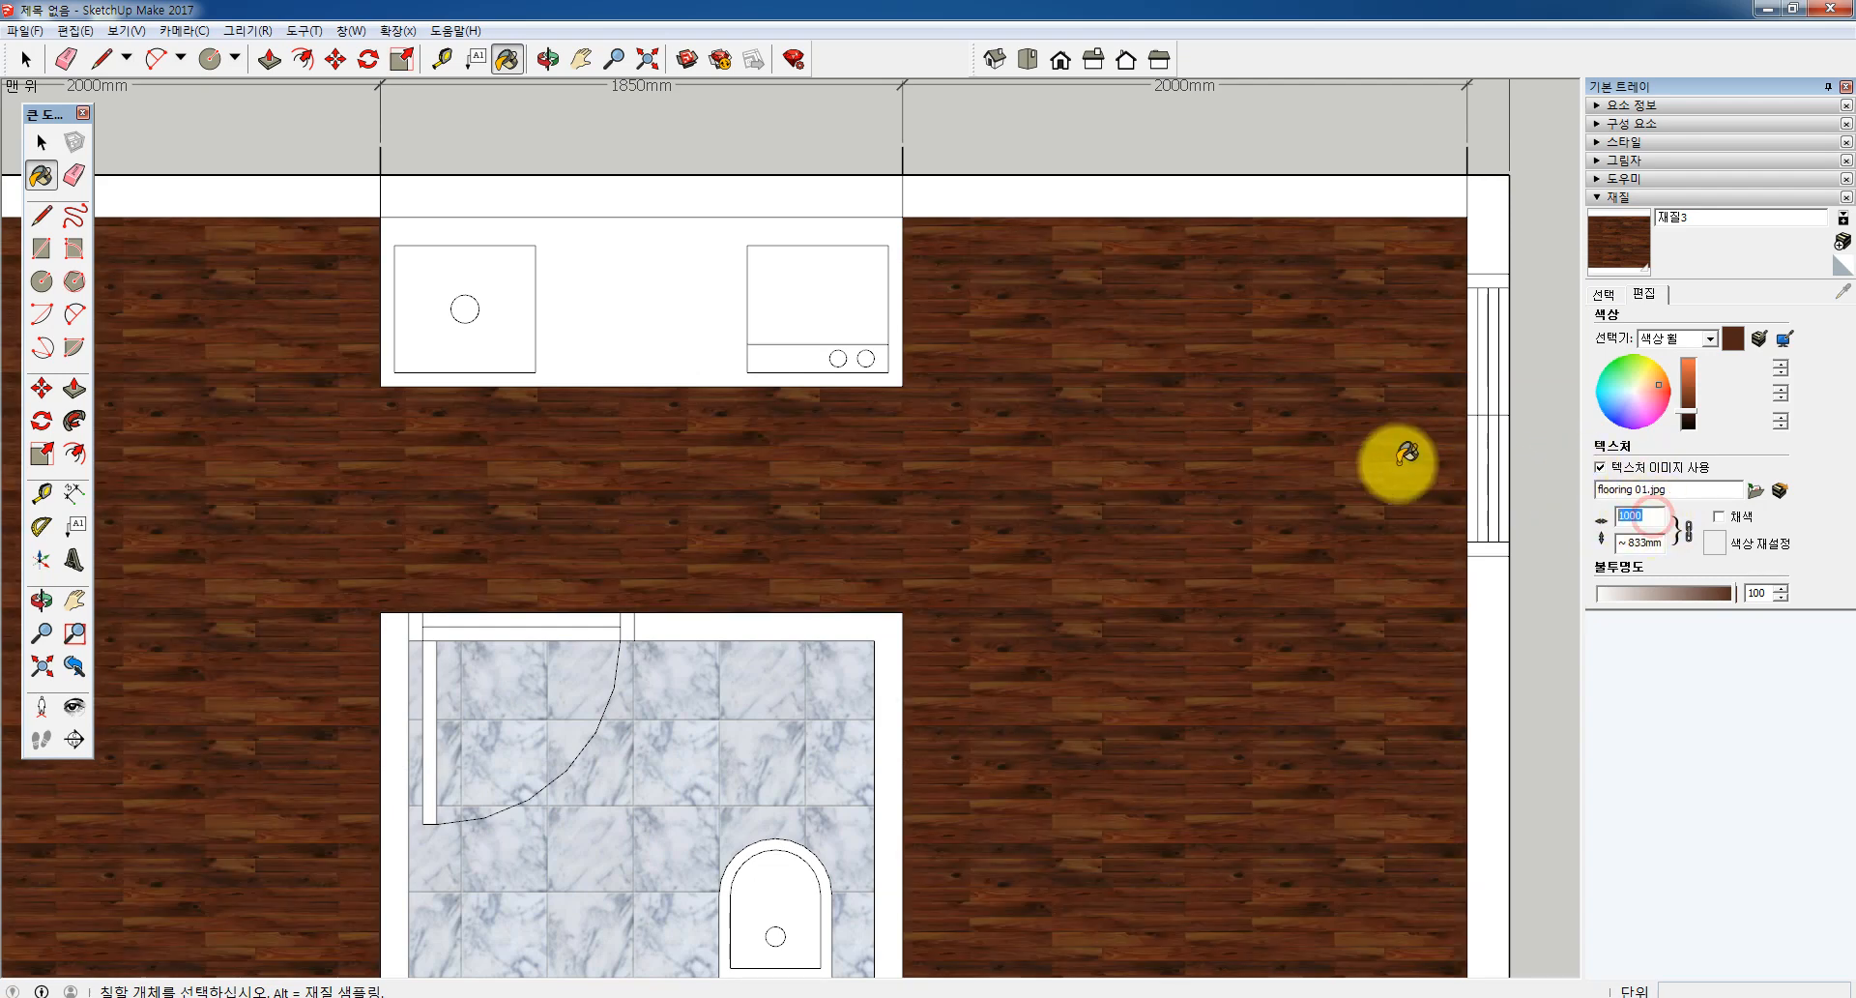
pyautogui.write('3000')
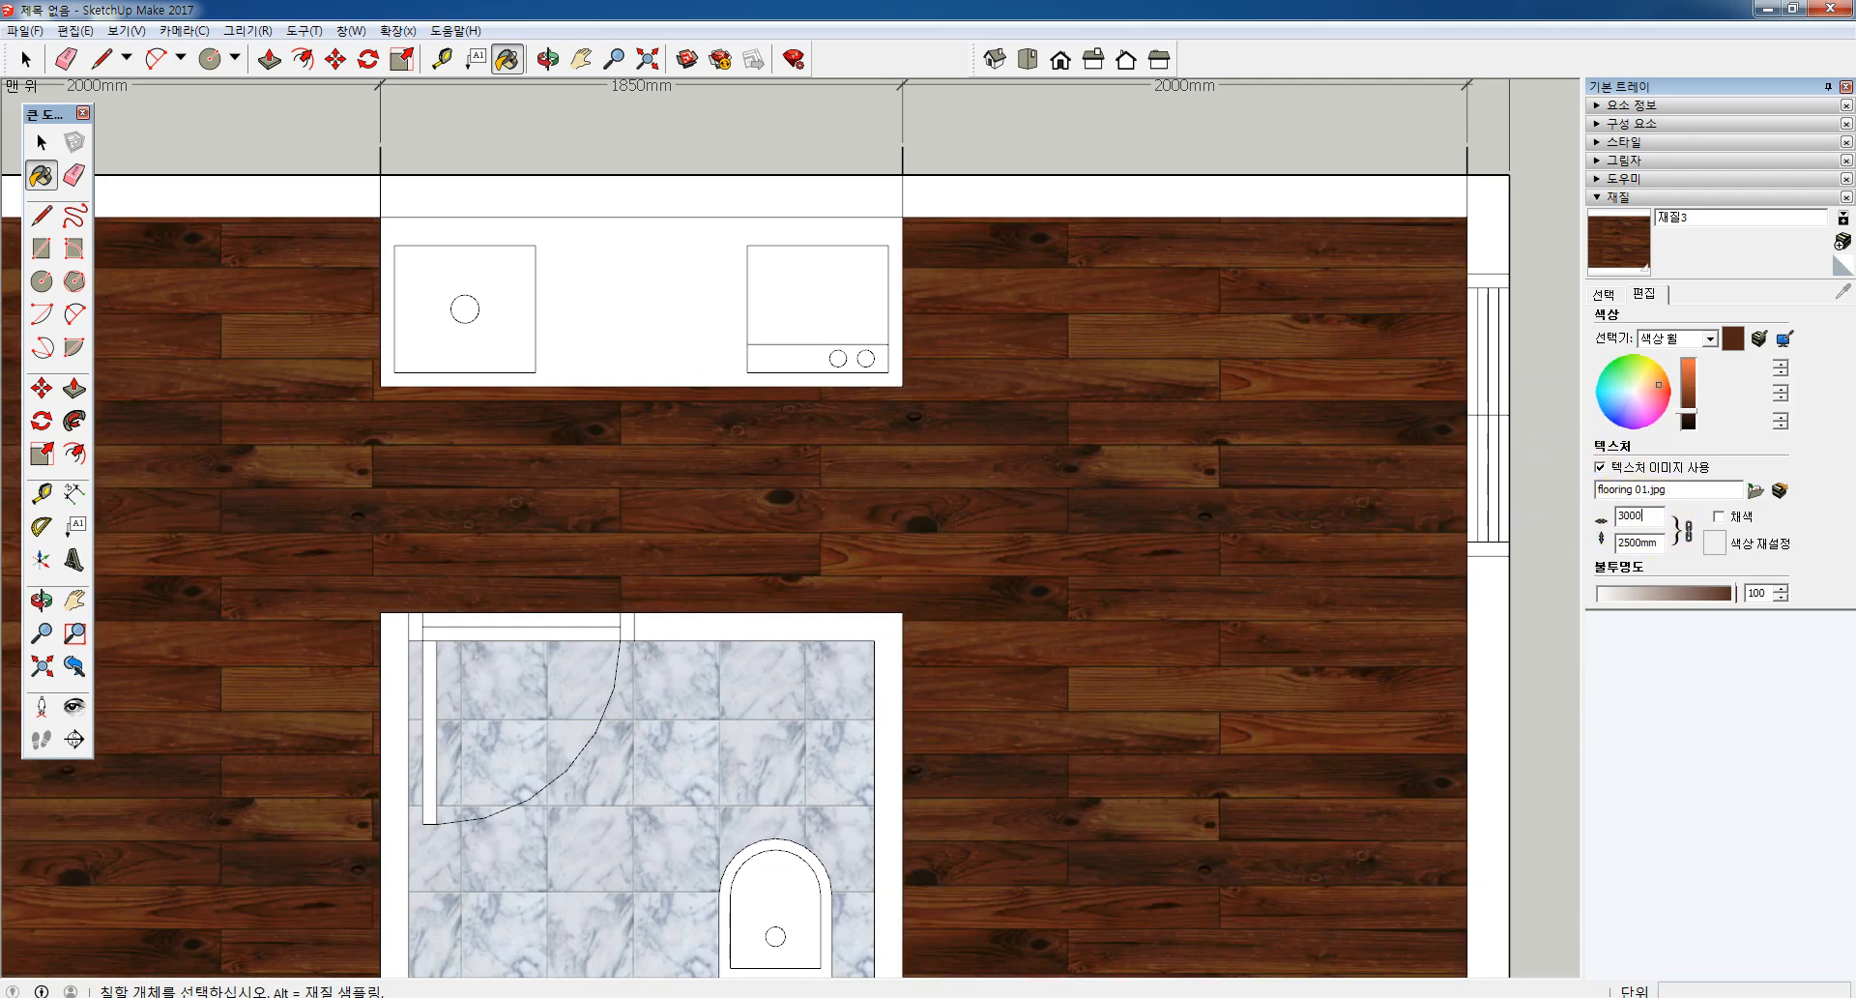
# Set the flooring material's texture width to 2000 mm with linked proportions, and return to the Select tool
pyautogui.click(1644, 516)
pyautogui.write('2000')
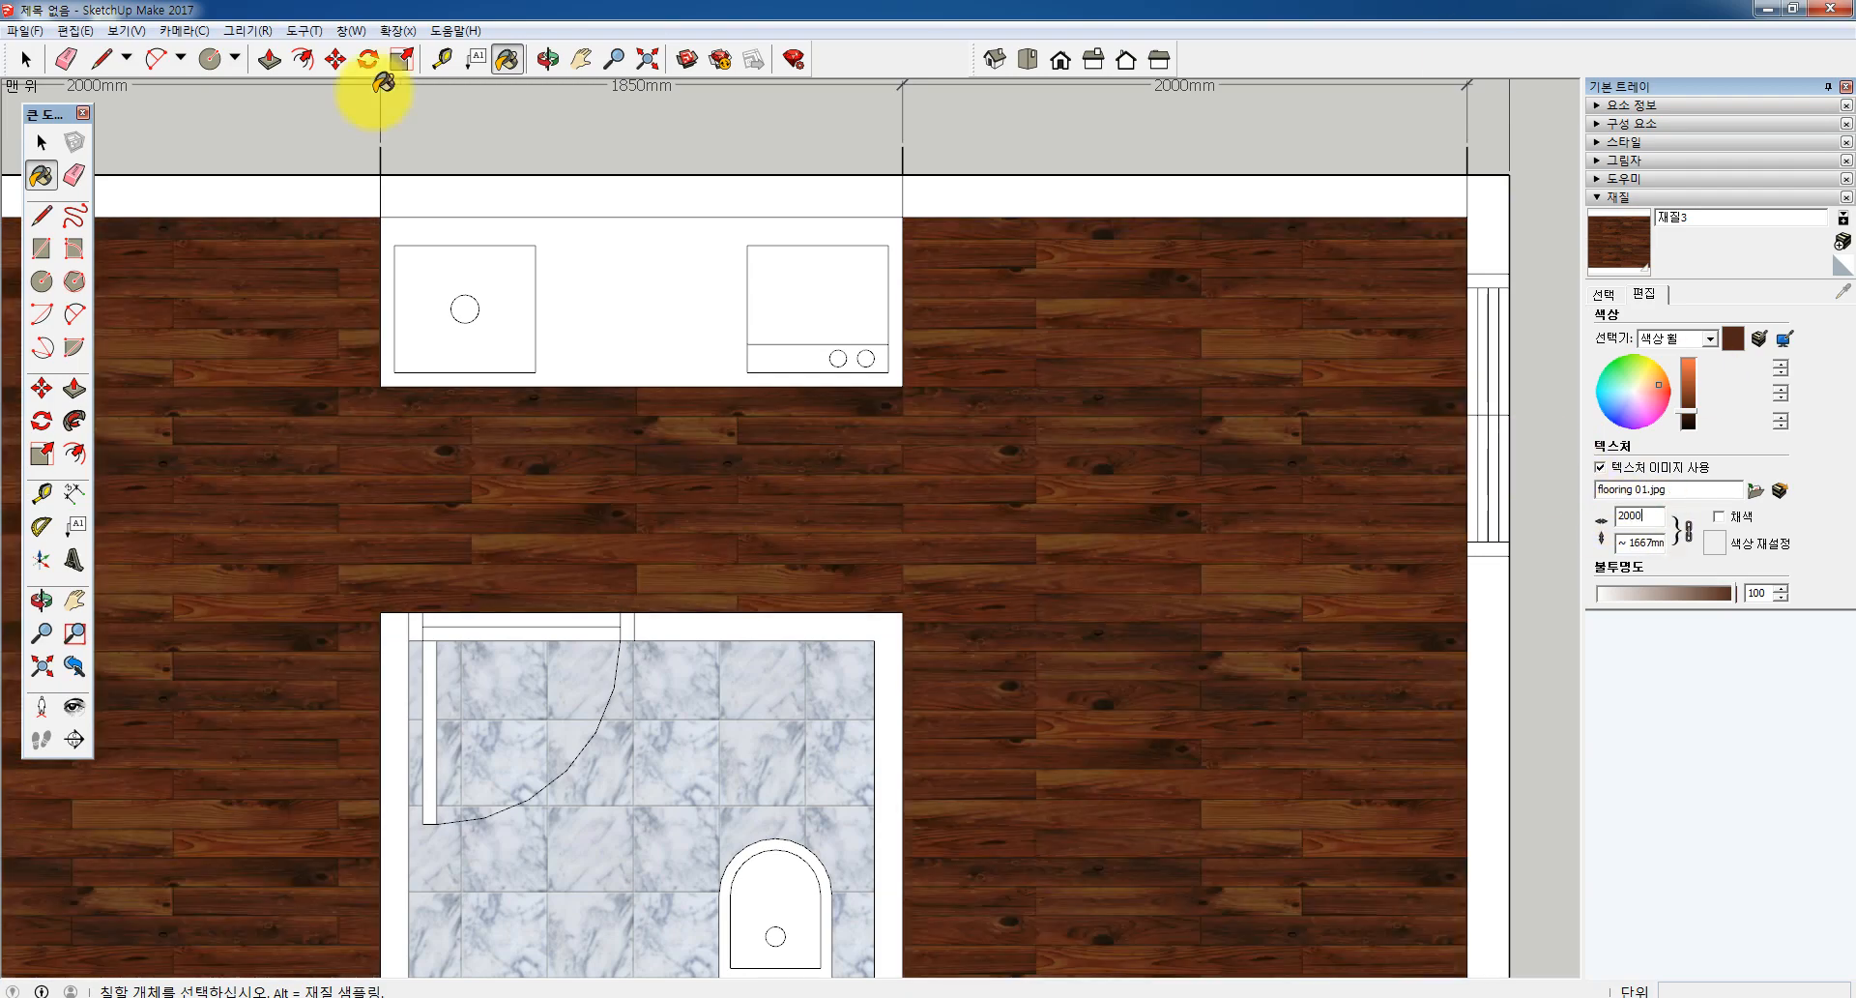
pyautogui.click(41, 143)
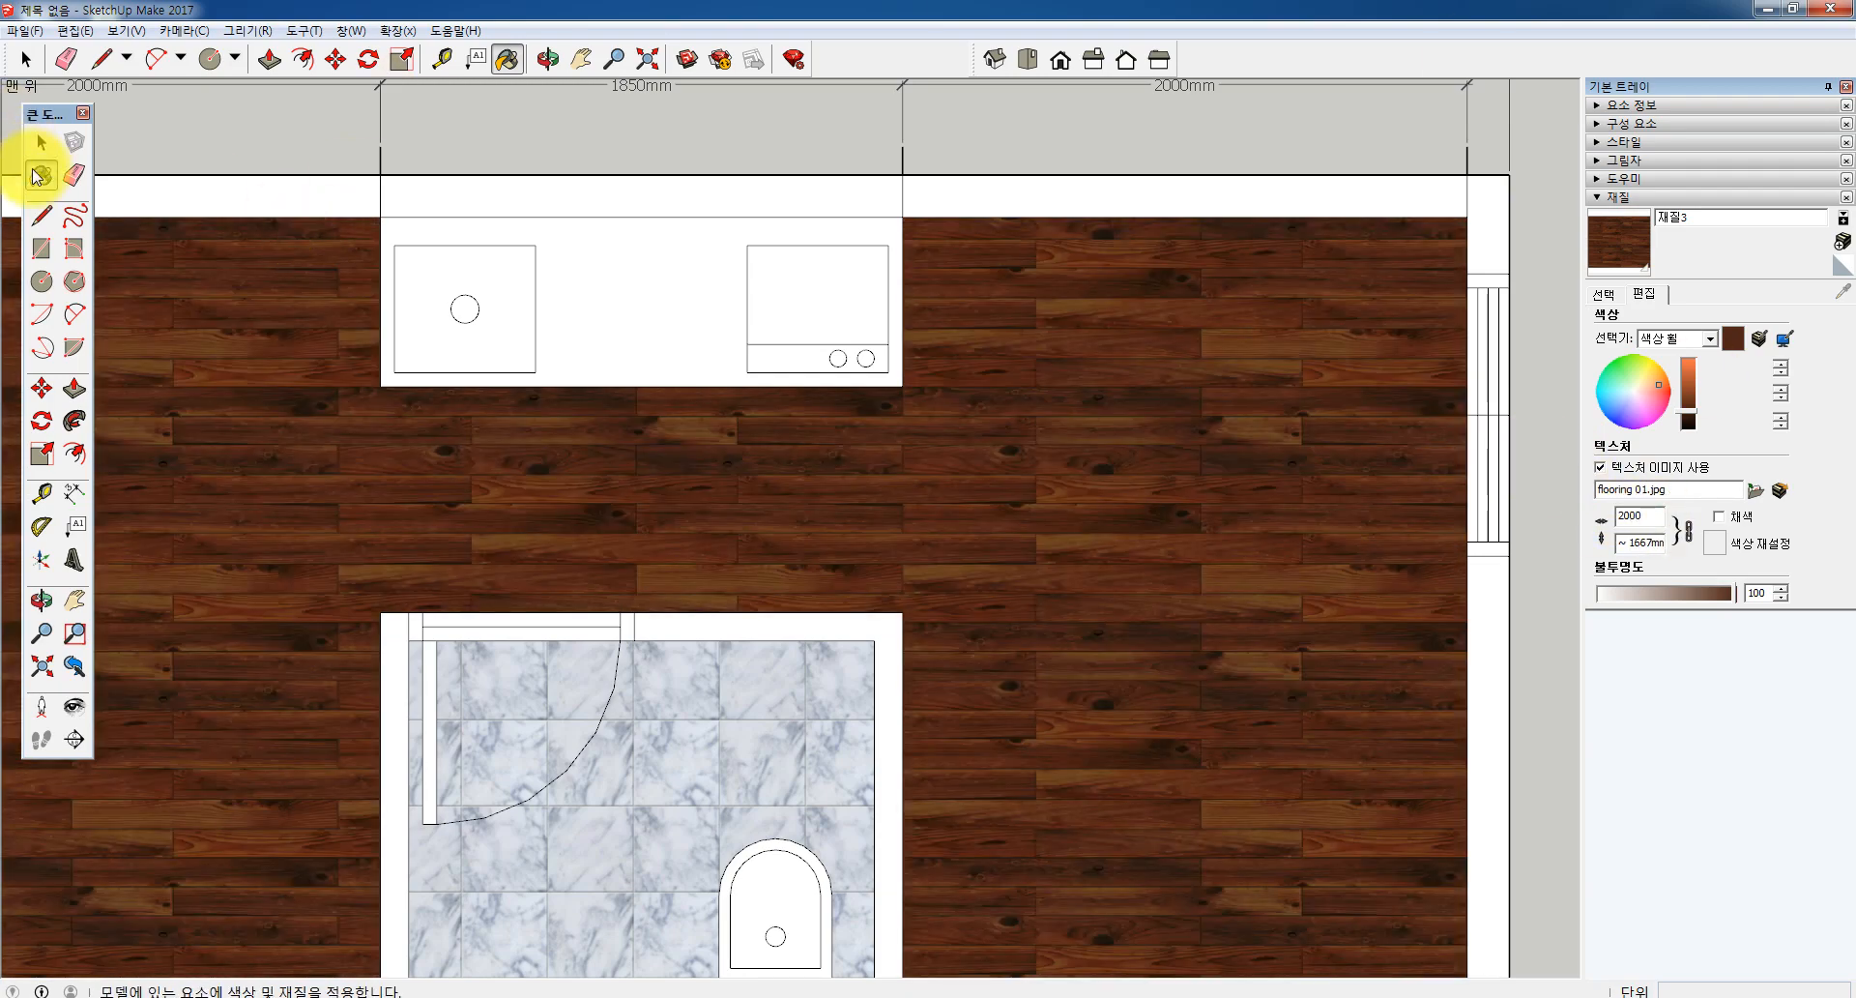
# Examine the plank scale across the whole floor plan, briefly view the wood flooring reference image in the Chrome browser, and return to SketchUp
pyautogui.scroll(-2, 756, 468)
pyautogui.scroll(-1, 756, 468)
pyautogui.scroll(-1, 458, 530)
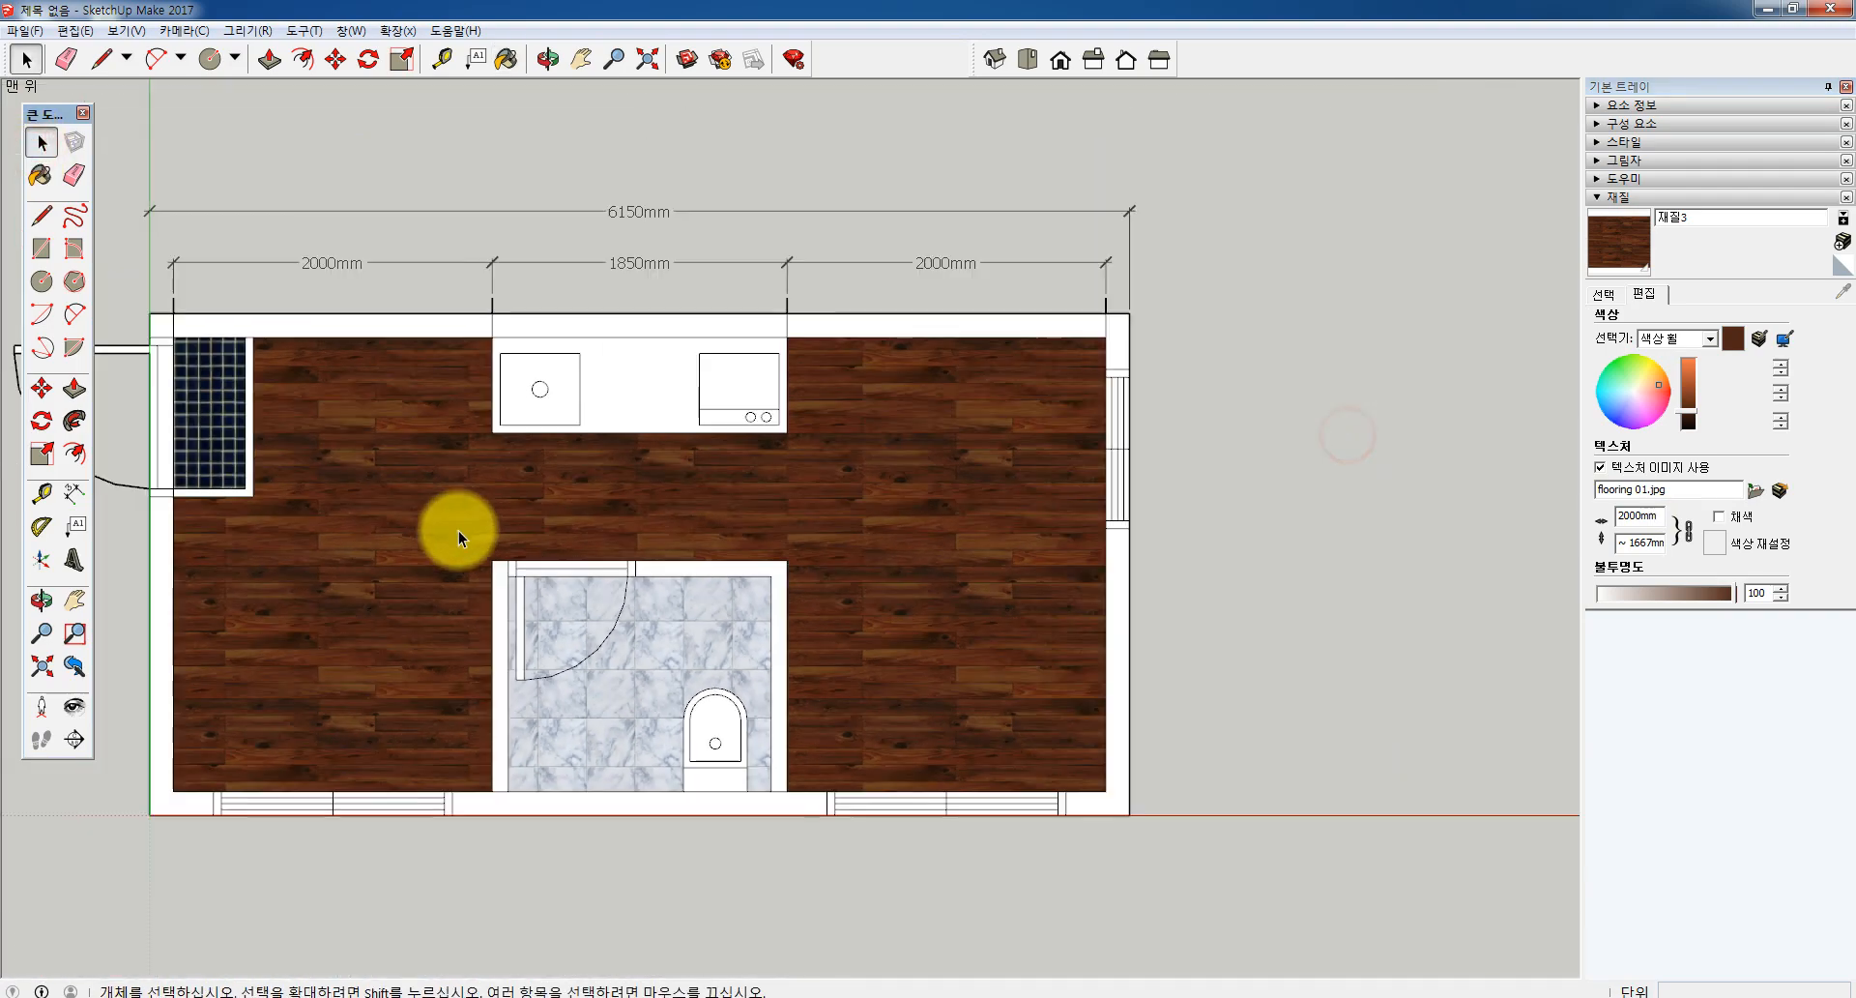
pyautogui.scroll(1, 311, 482)
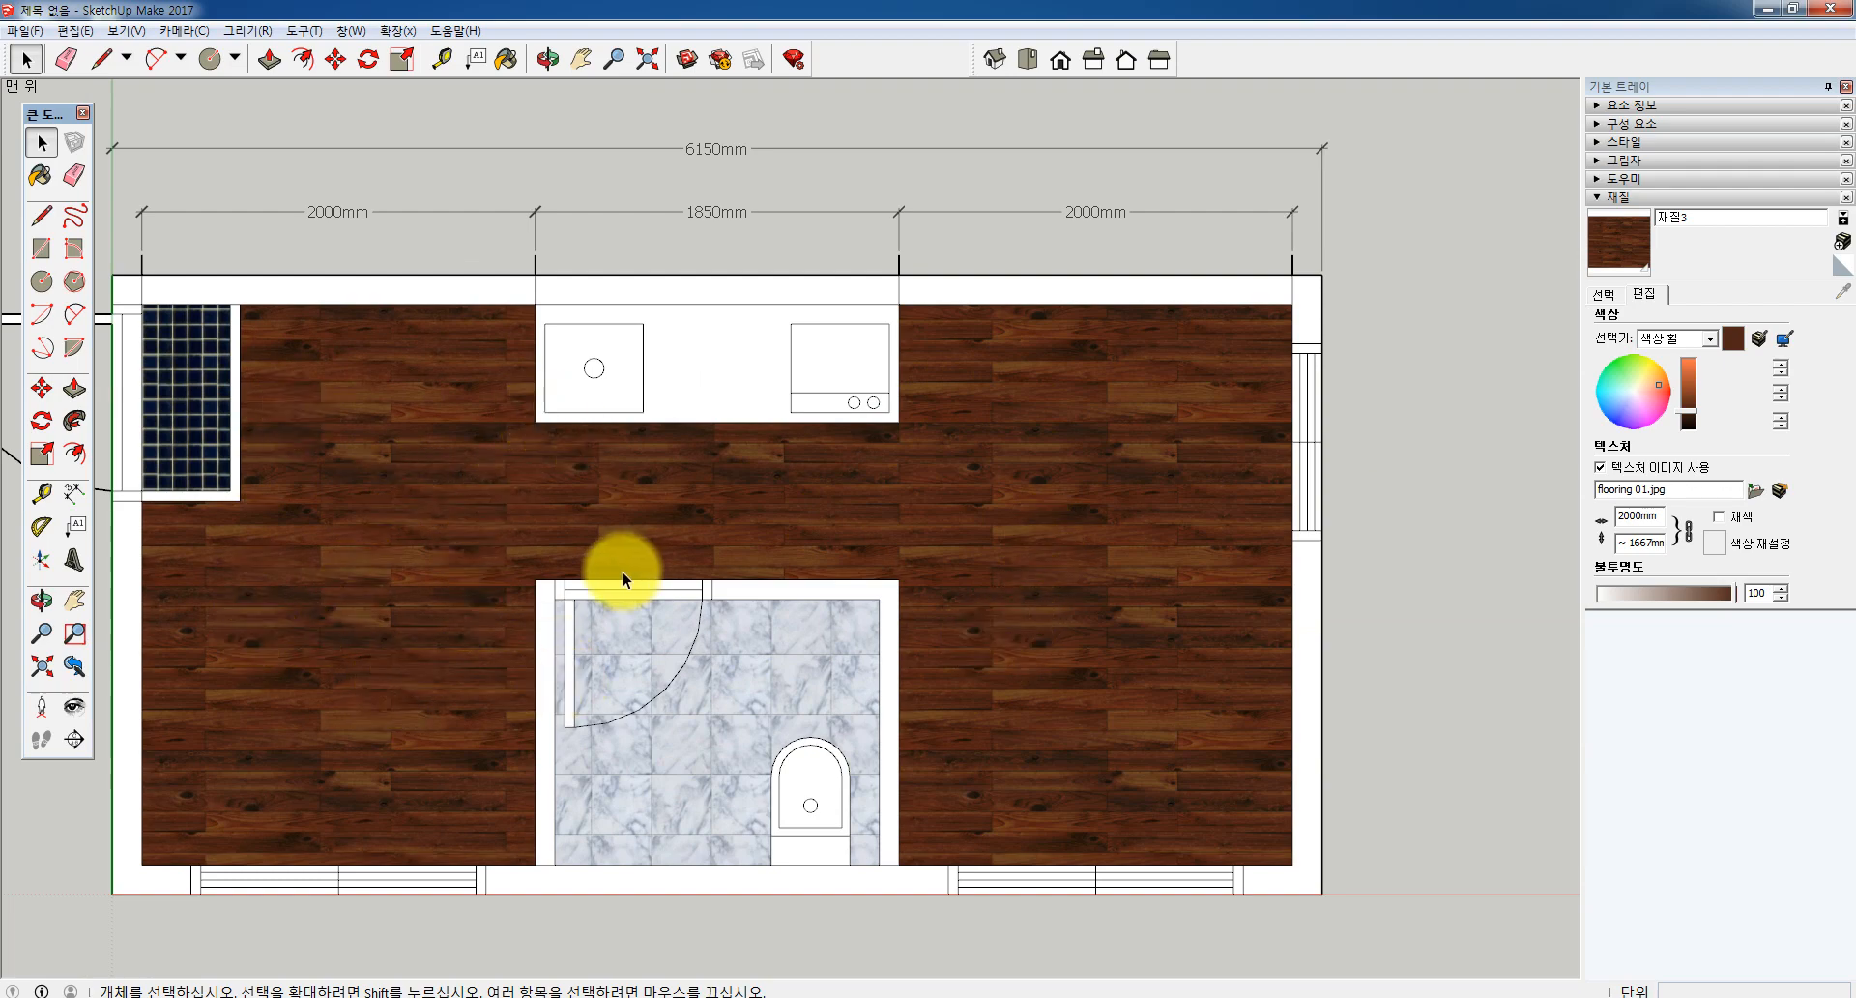
pyautogui.scroll(-2, 624, 554)
pyautogui.scroll(1, 623, 554)
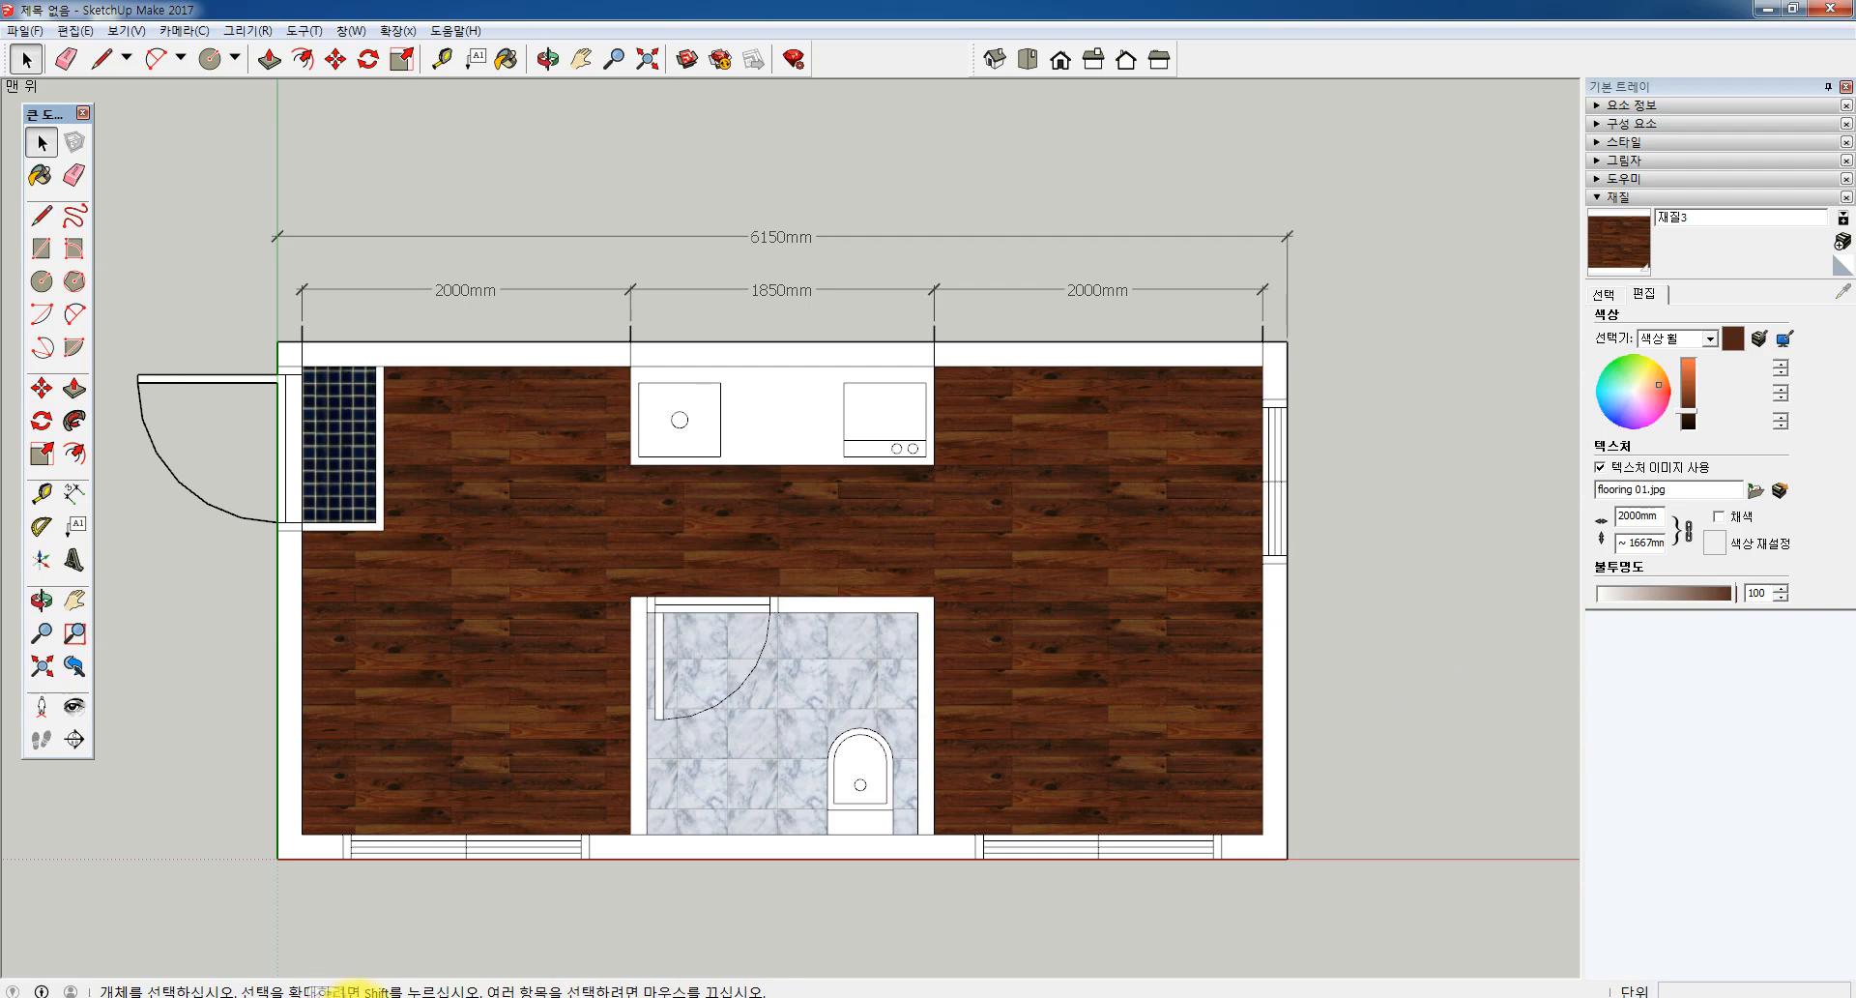
pyautogui.click(164, 997)
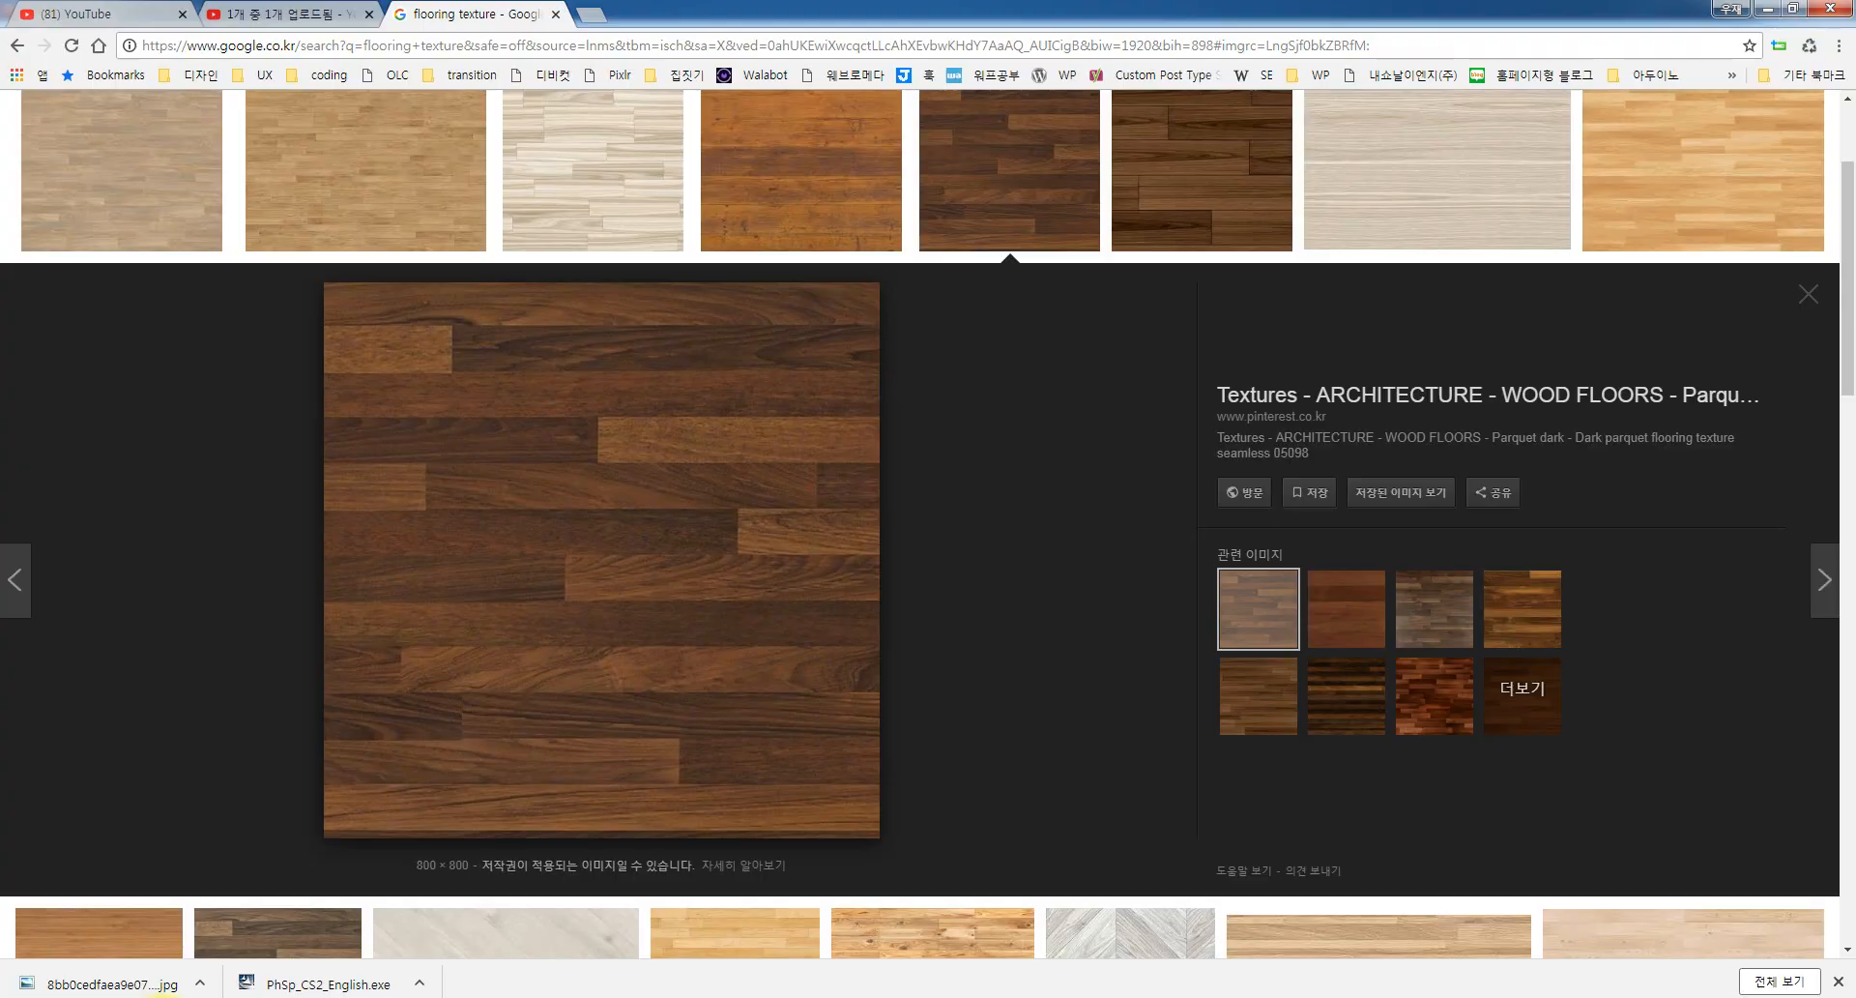
pyautogui.click(164, 997)
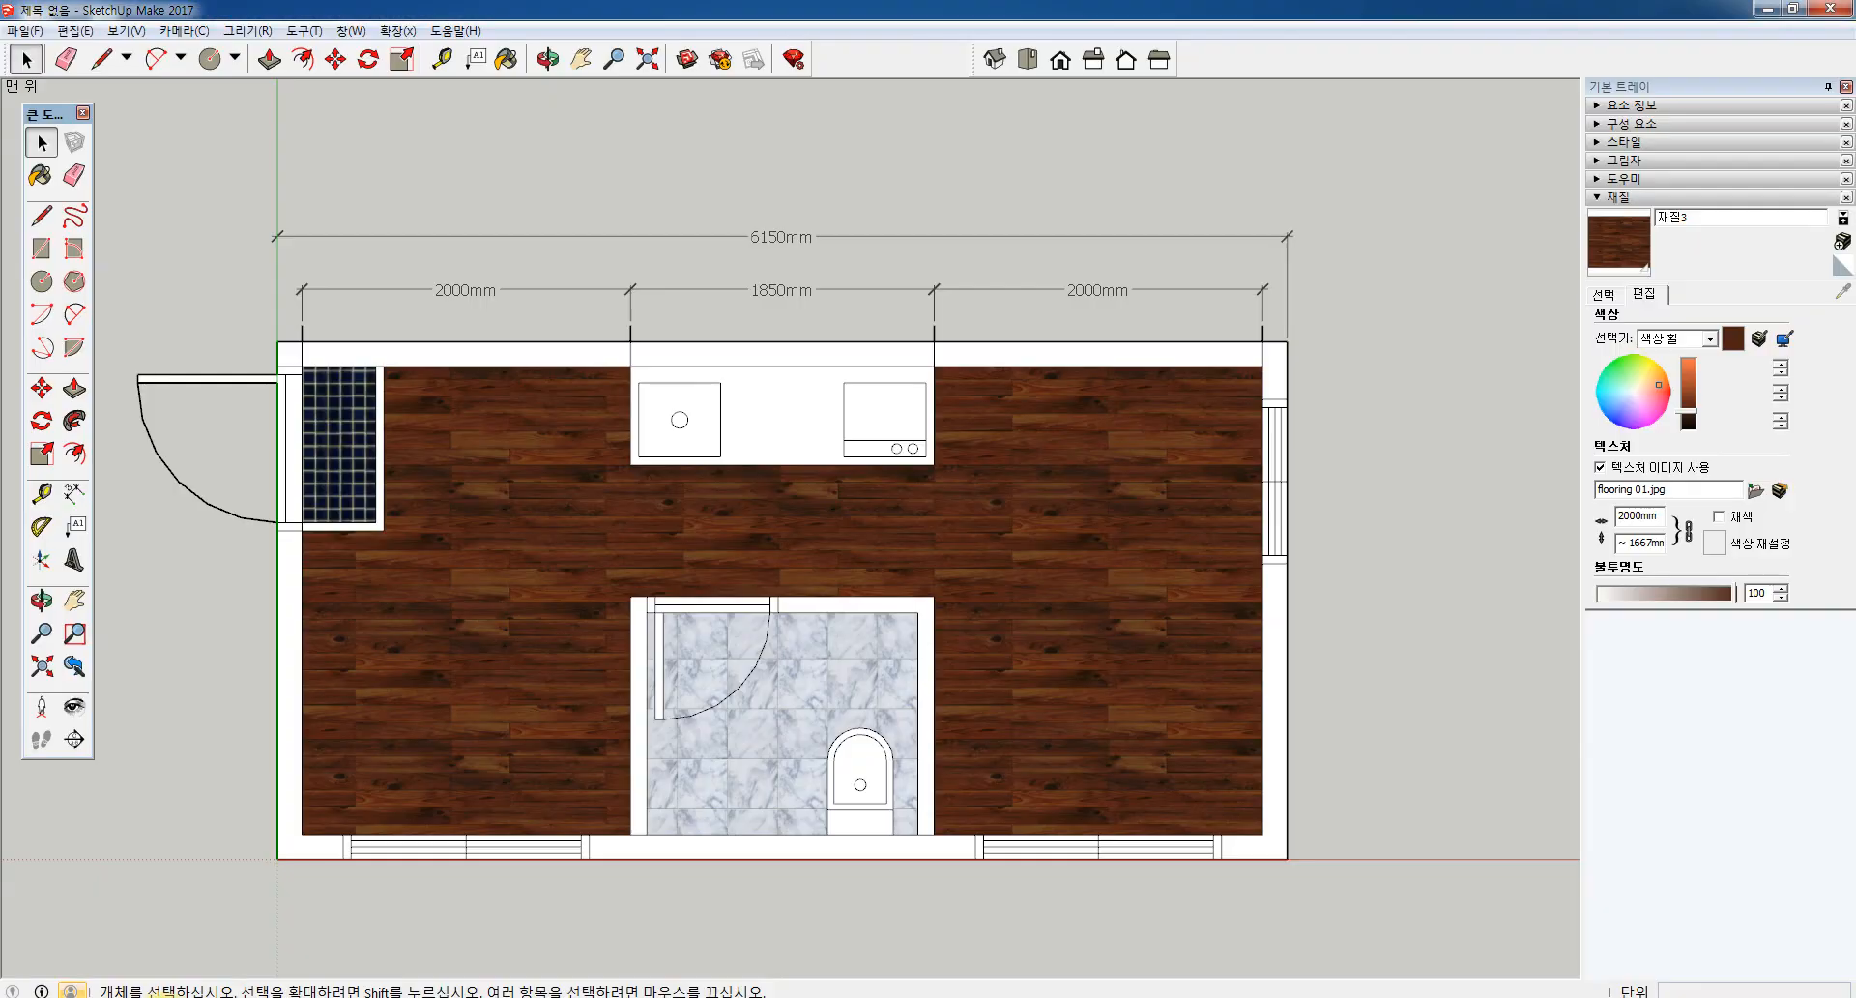